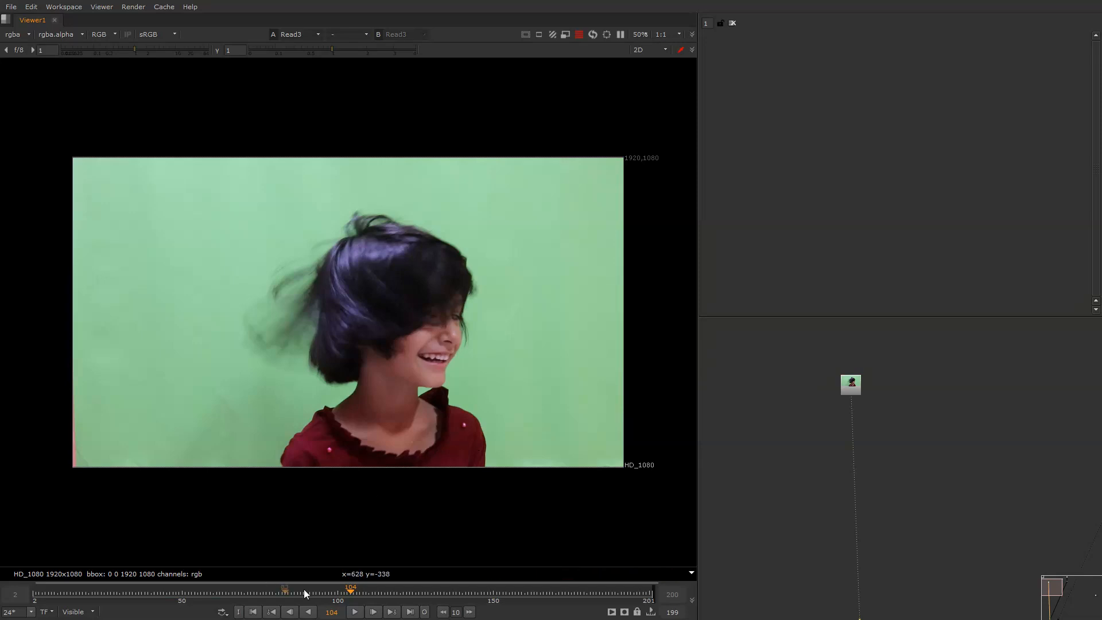
# Scrub through the green-screen clip and park on frame 122, where the hair whips out sideways.
pyautogui.moveTo(304, 591); pyautogui.dragTo(367, 598)
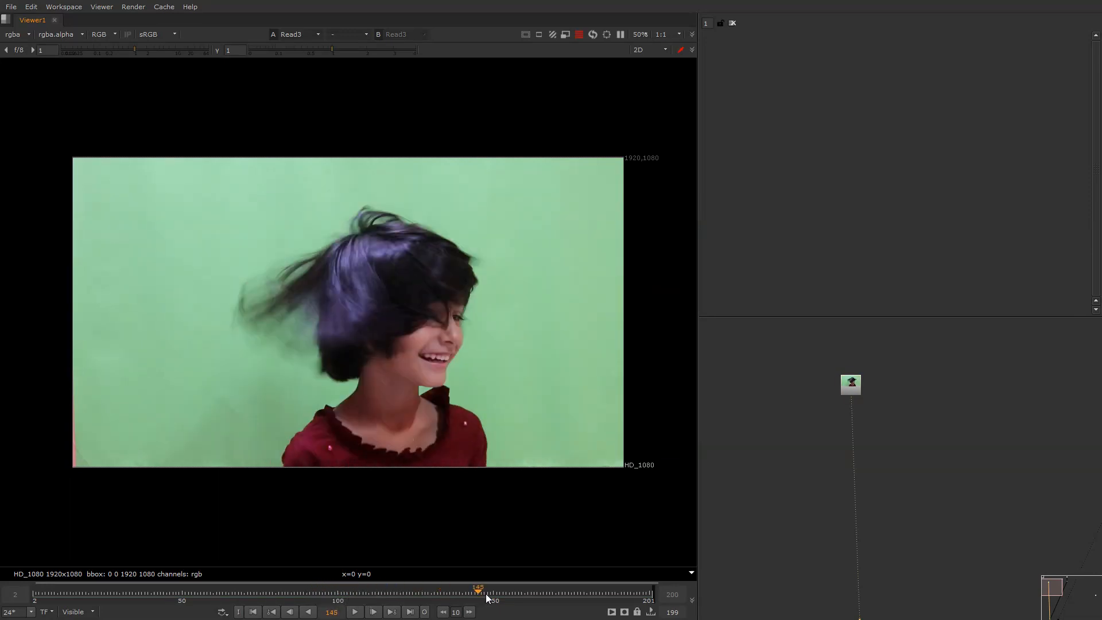
pyautogui.moveTo(486, 597); pyautogui.dragTo(391, 613)
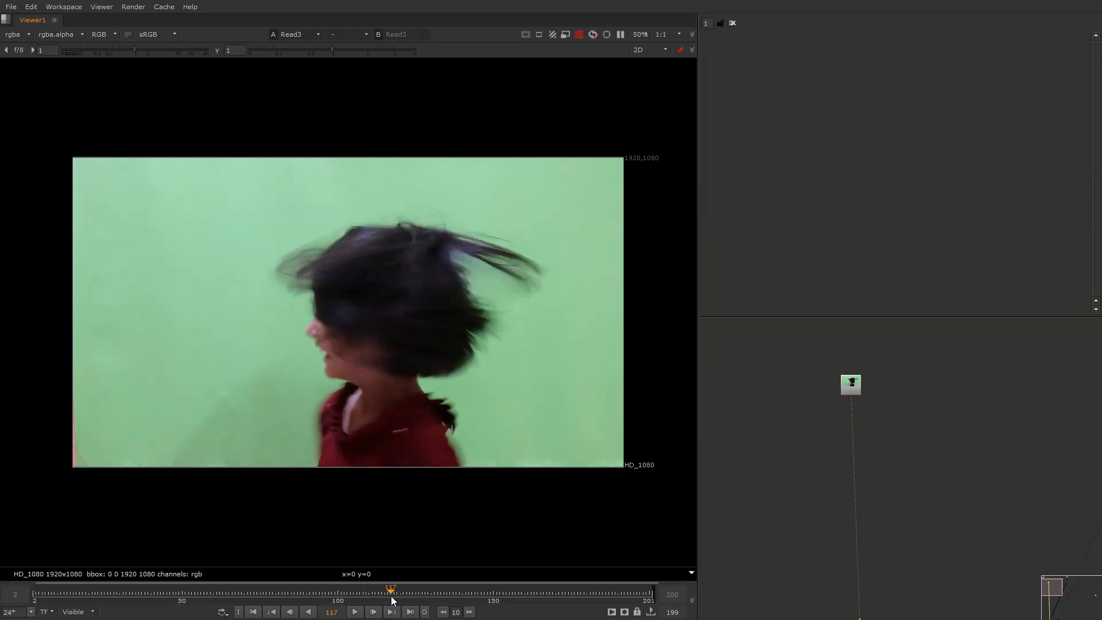
pyautogui.moveTo(391, 597); pyautogui.dragTo(408, 600)
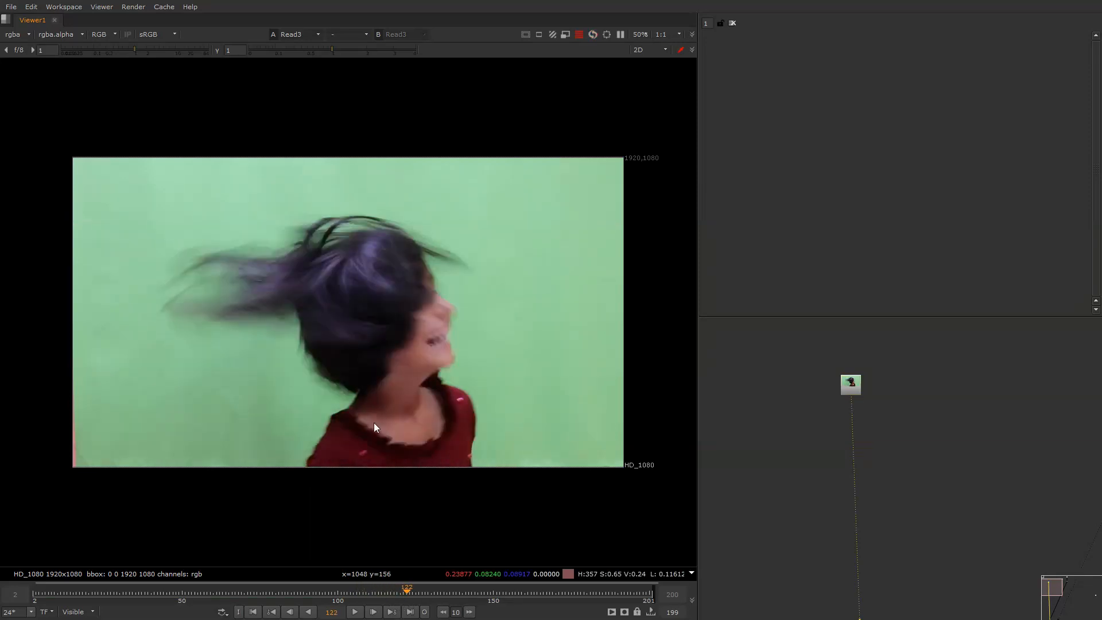
# Add a Dot just below the green-screen Read node.
pyautogui.scroll(-2, 742, 408)
pyautogui.scroll(-3, 776, 398)
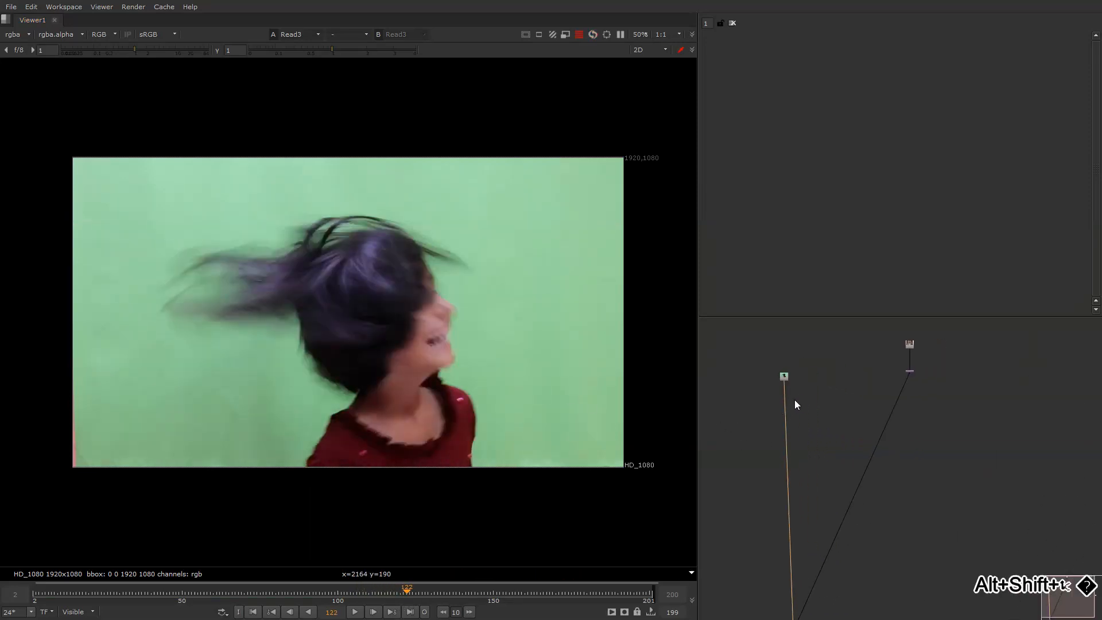
pyautogui.scroll(3, 806, 394)
pyautogui.moveTo(782, 366); pyautogui.dragTo(793, 393, button='middle')
pyautogui.click(782, 395)
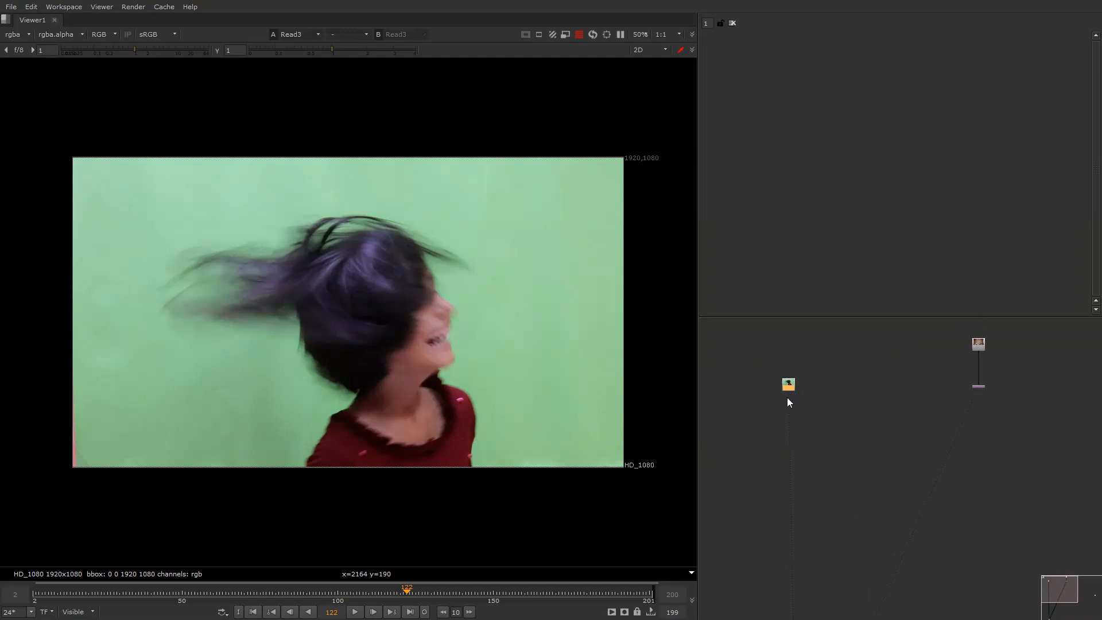
pyautogui.scroll(2, 792, 390)
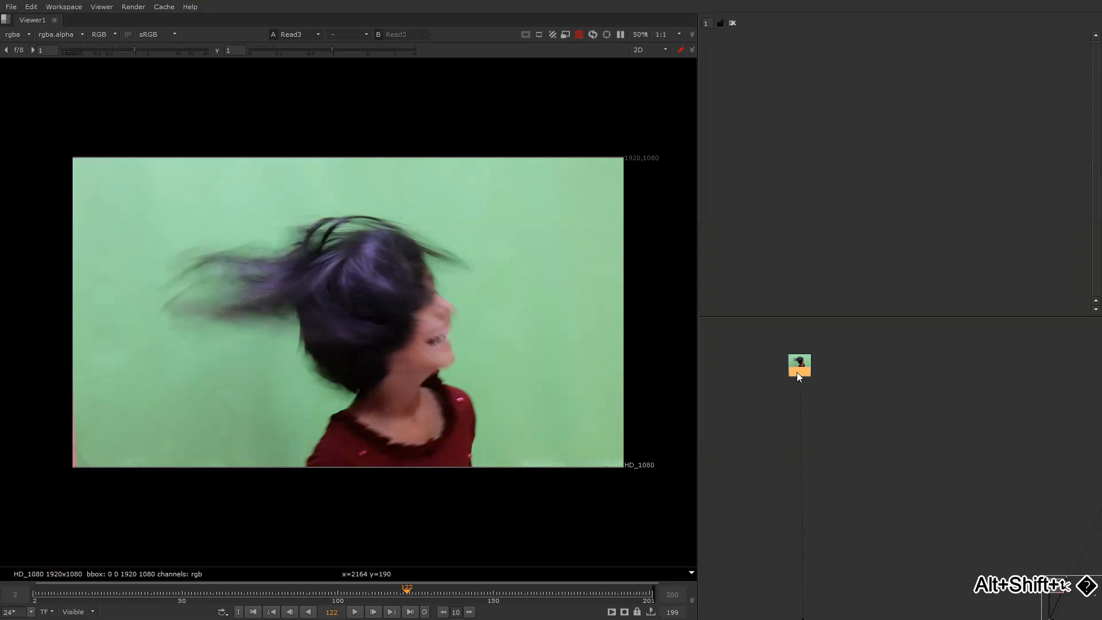
pyautogui.press('.')
pyautogui.moveTo(800, 381); pyautogui.dragTo(802, 419)
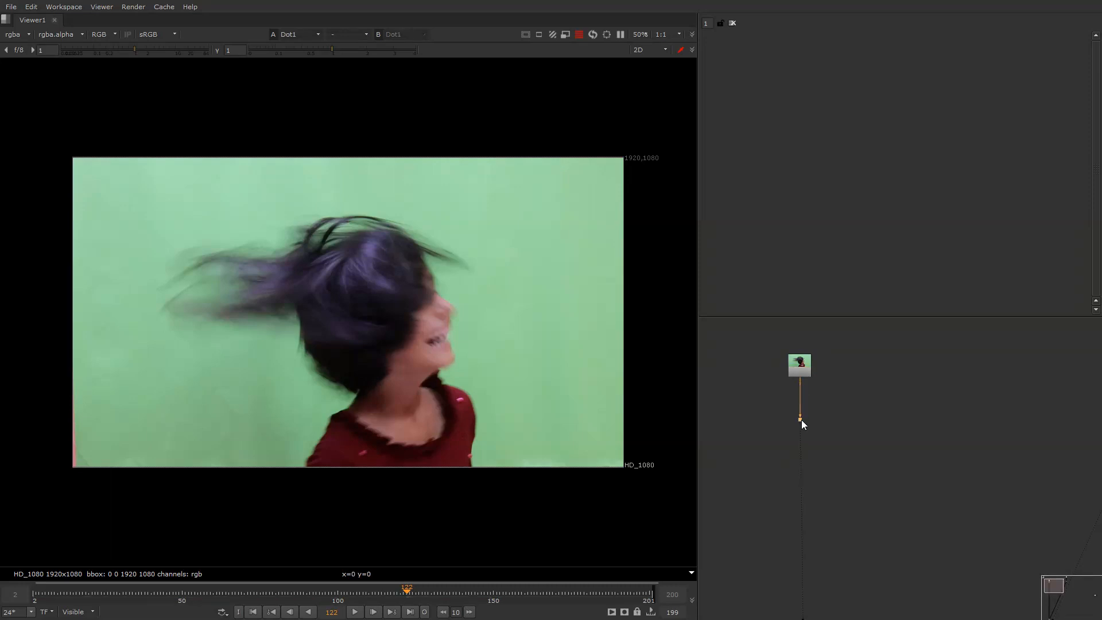
# Branch a Keyer node off the Dot and show its alpha channel in the viewer.
pyautogui.press('Tab')
pyautogui.write('key')
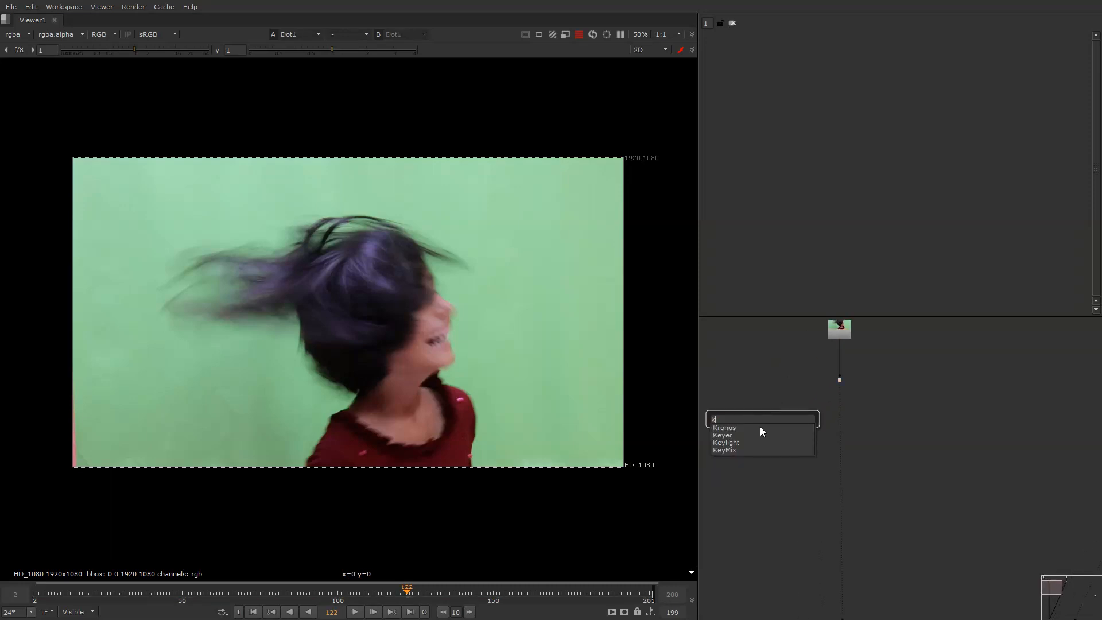
pyautogui.press('Return')
pyautogui.moveTo(765, 407); pyautogui.dragTo(813, 393)
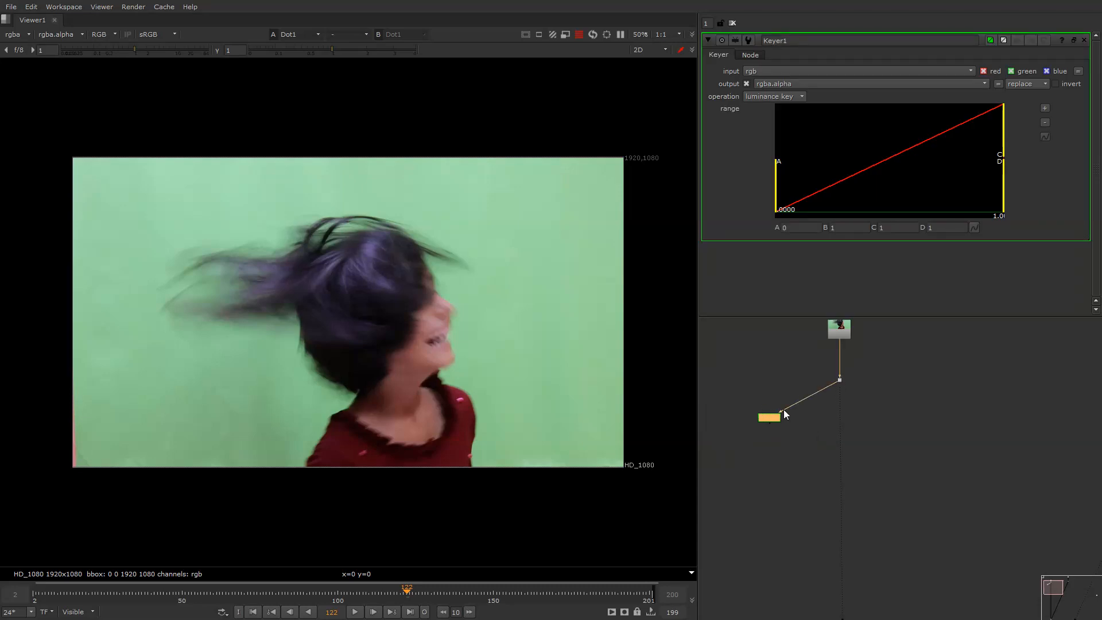
pyautogui.press('1')
pyautogui.click(739, 402)
pyautogui.press('a')
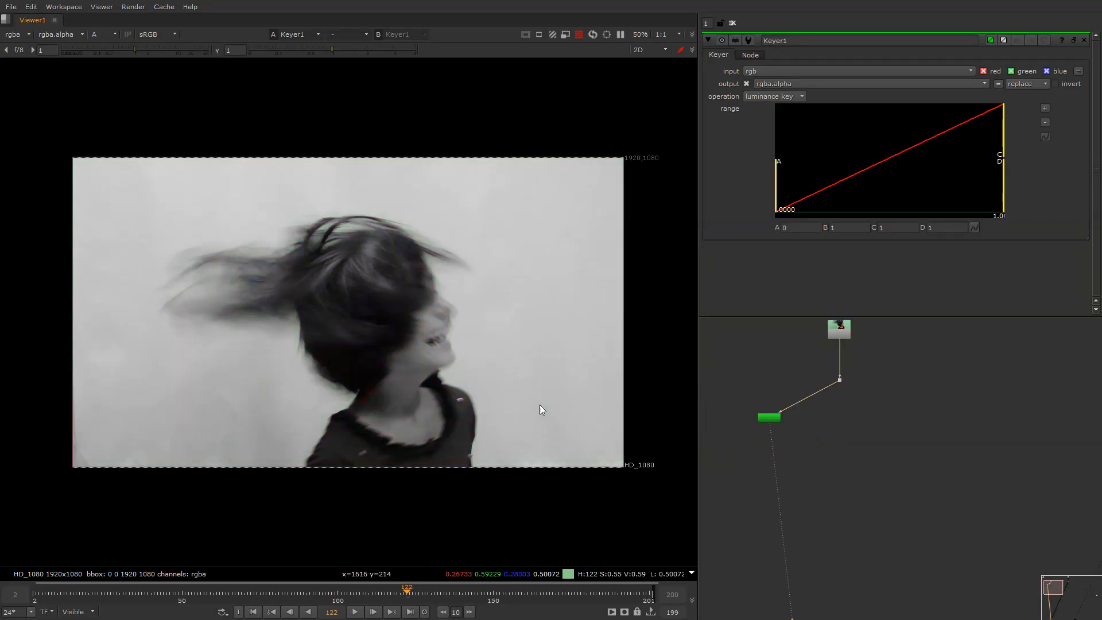
# Invert the Keyer's output and adjust its luminance range to about A 0.146 and B 0.443.
pyautogui.click(1068, 84)
pyautogui.moveTo(999, 154); pyautogui.dragTo(901, 154)
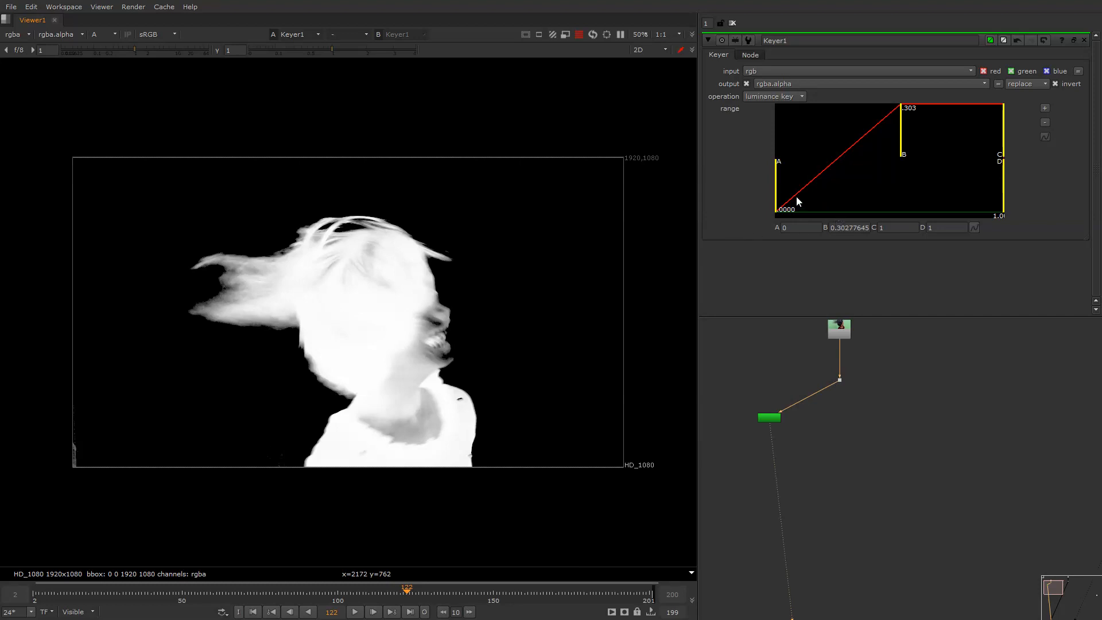
pyautogui.moveTo(779, 198); pyautogui.dragTo(869, 191)
pyautogui.moveTo(766, 379); pyautogui.dragTo(758, 331, button='middle')
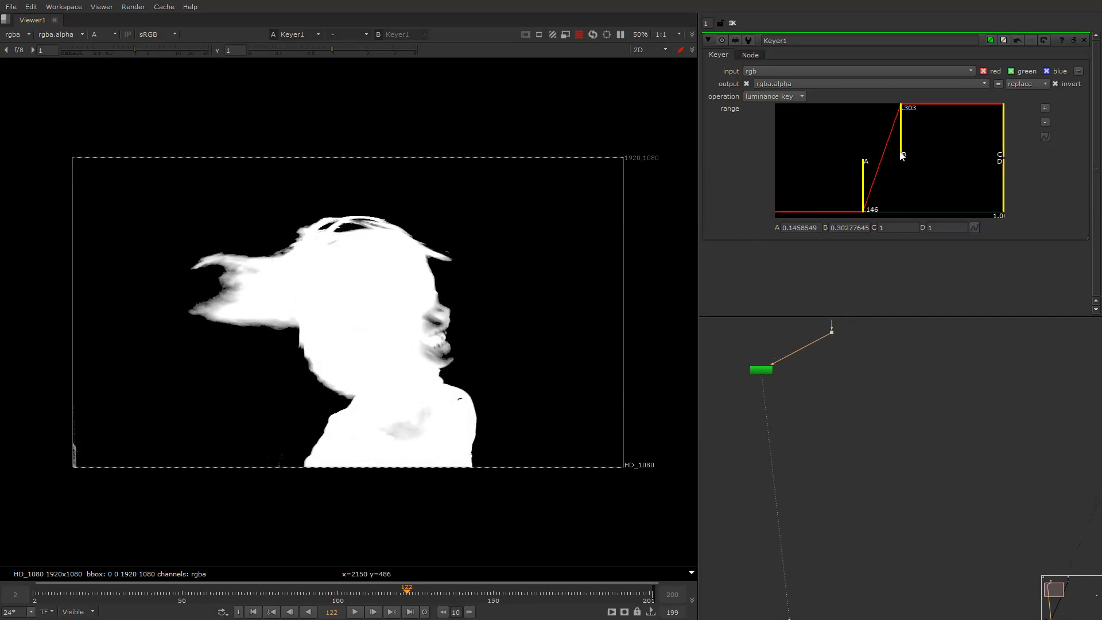
pyautogui.moveTo(902, 156); pyautogui.dragTo(929, 156)
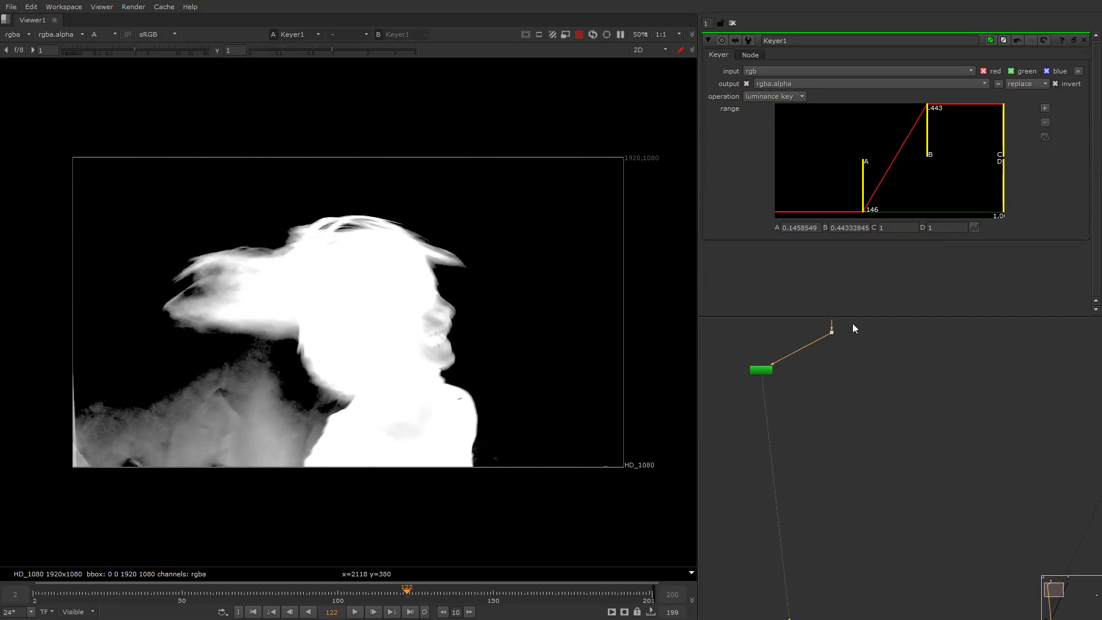
# Add a Copy node that brings the Keyer's alpha onto the original plate, followed by a Premult.
pyautogui.press('k')
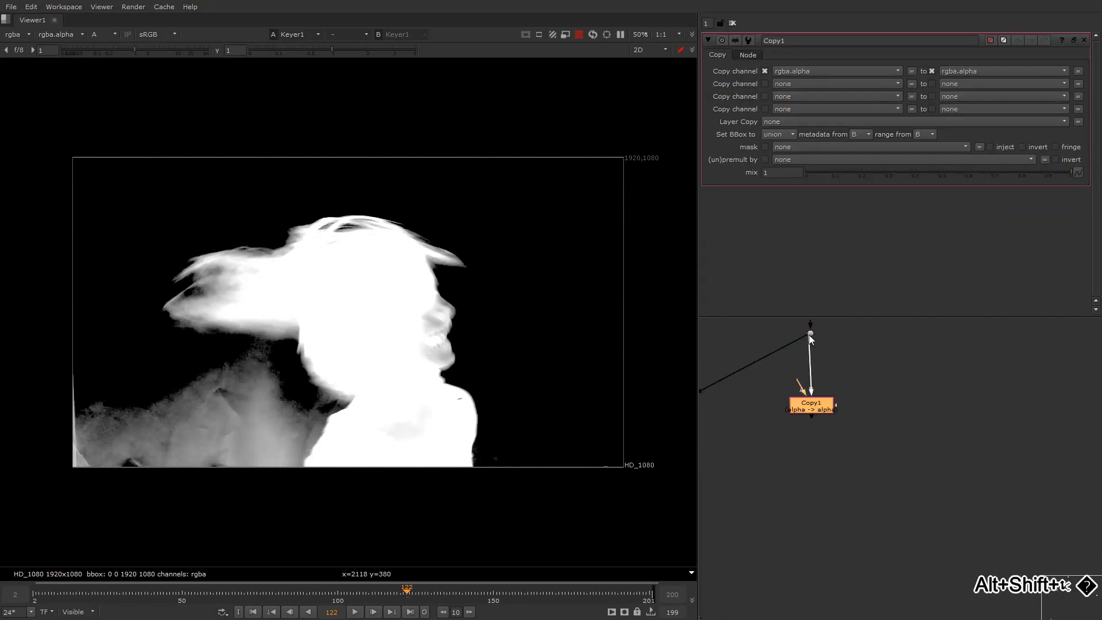
pyautogui.scroll(-2, 809, 337)
pyautogui.moveTo(801, 384); pyautogui.dragTo(805, 416)
pyautogui.press('Tab')
pyautogui.write('prem')
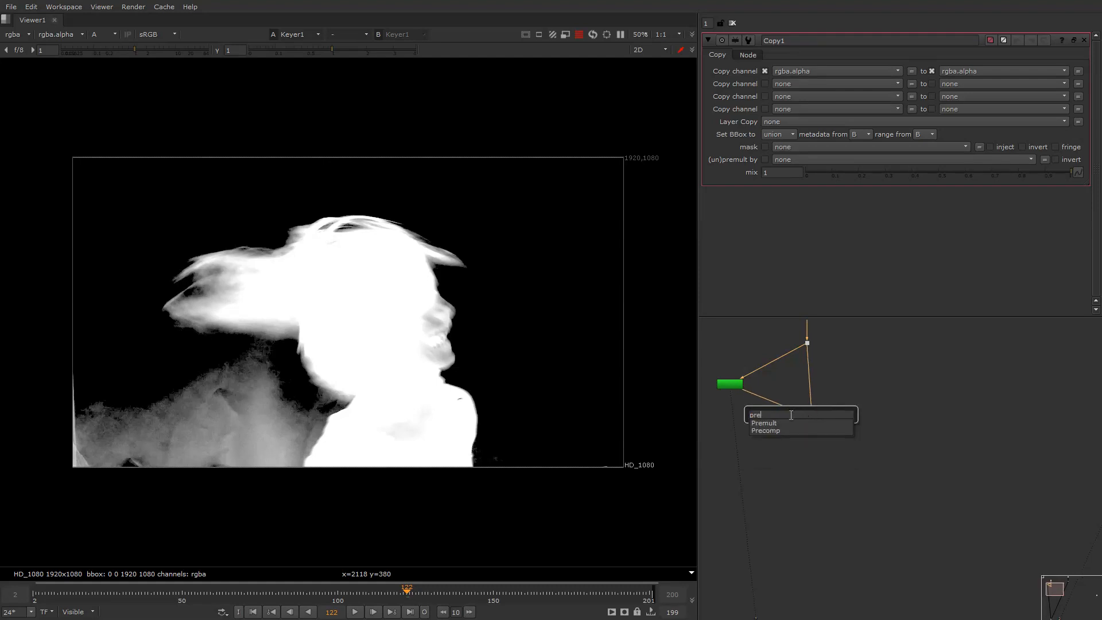
pyautogui.click(786, 425)
pyautogui.scroll(-5, 813, 404)
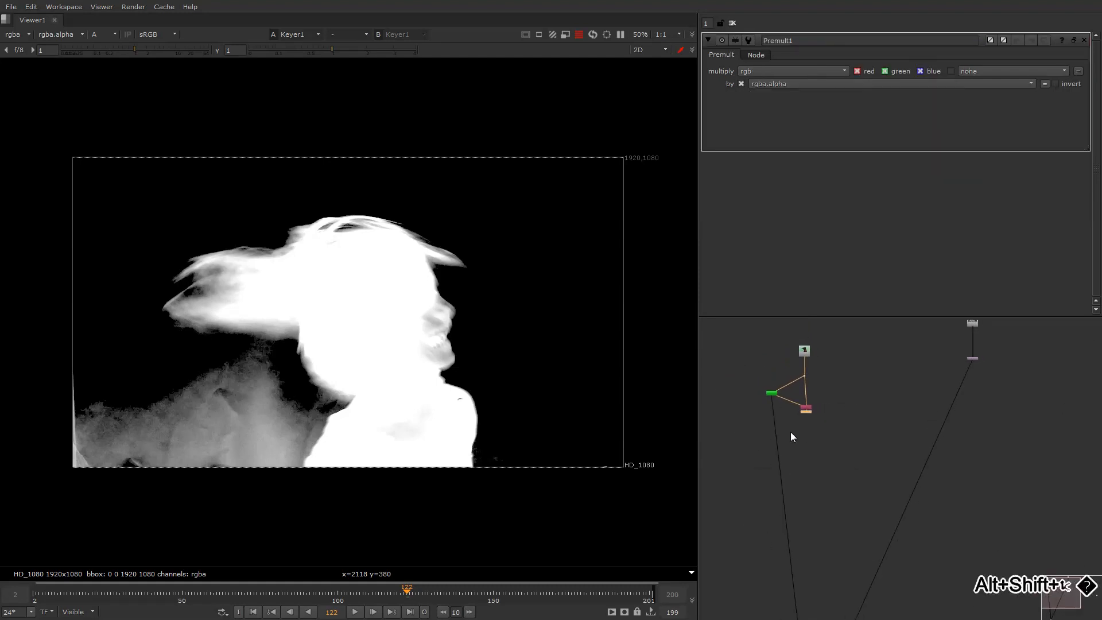
# Merge the premultiplied foreground over the room background and view the composite in full colour.
pyautogui.scroll(3, 804, 429)
pyautogui.press('m')
pyautogui.moveTo(826, 420); pyautogui.dragTo(928, 357)
pyautogui.moveTo(853, 390); pyautogui.dragTo(988, 347, button='middle')
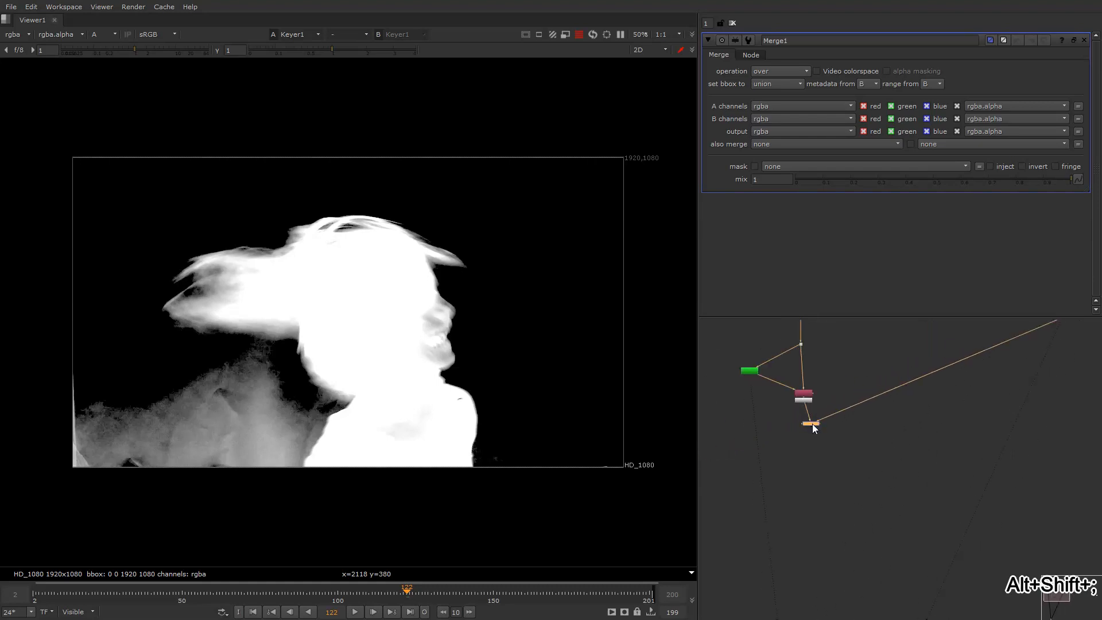
pyautogui.moveTo(812, 423); pyautogui.dragTo(805, 426)
pyautogui.press('1')
pyautogui.press('a')
# Insert a Defocus node on the background branch and set its defocus amount to 19.2.
pyautogui.scroll(-3, 855, 371)
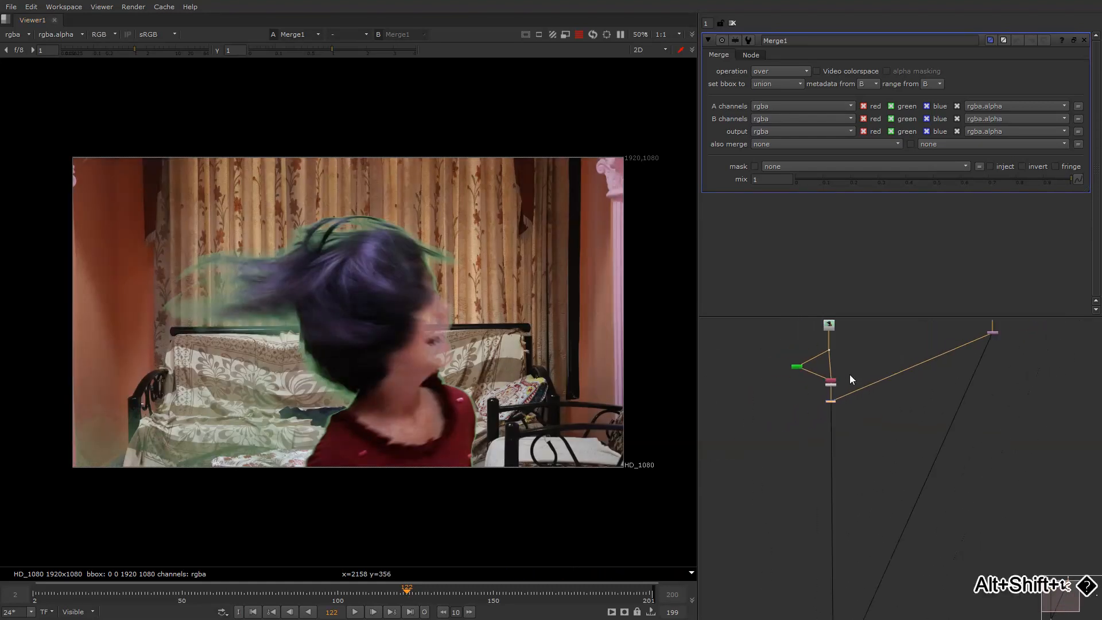
pyautogui.moveTo(925, 346); pyautogui.dragTo(867, 381, button='middle')
pyautogui.scroll(2, 867, 379)
pyautogui.moveTo(789, 397); pyautogui.dragTo(794, 387, button='middle')
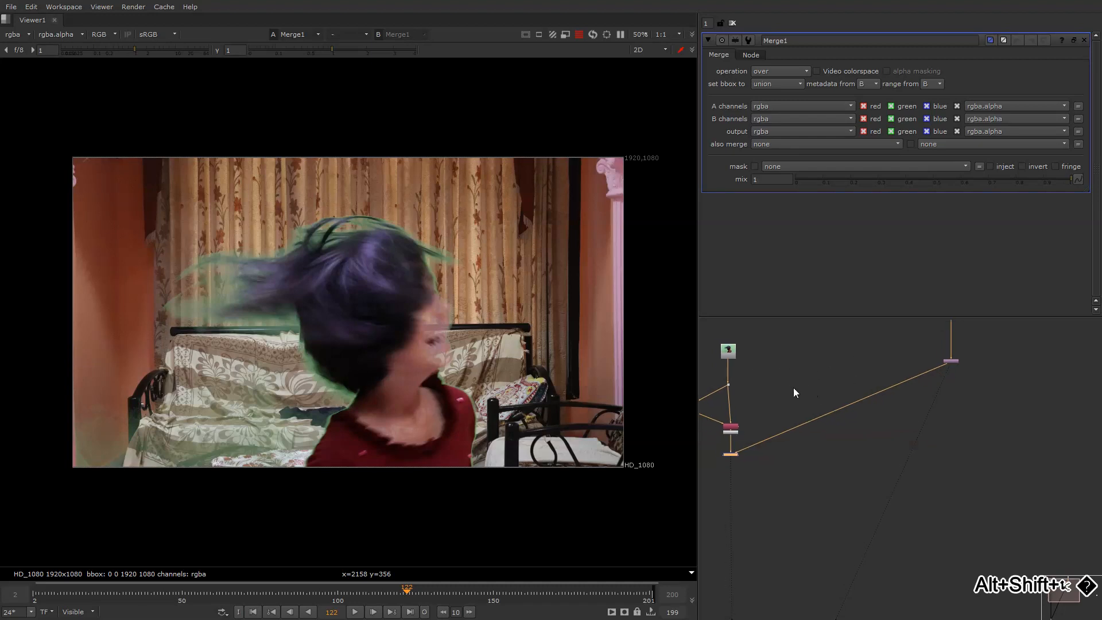
pyautogui.moveTo(930, 340); pyautogui.dragTo(844, 379, button='middle')
pyautogui.scroll(3, 864, 400)
pyautogui.click(873, 405)
pyautogui.press('Tab')
pyautogui.write('de')
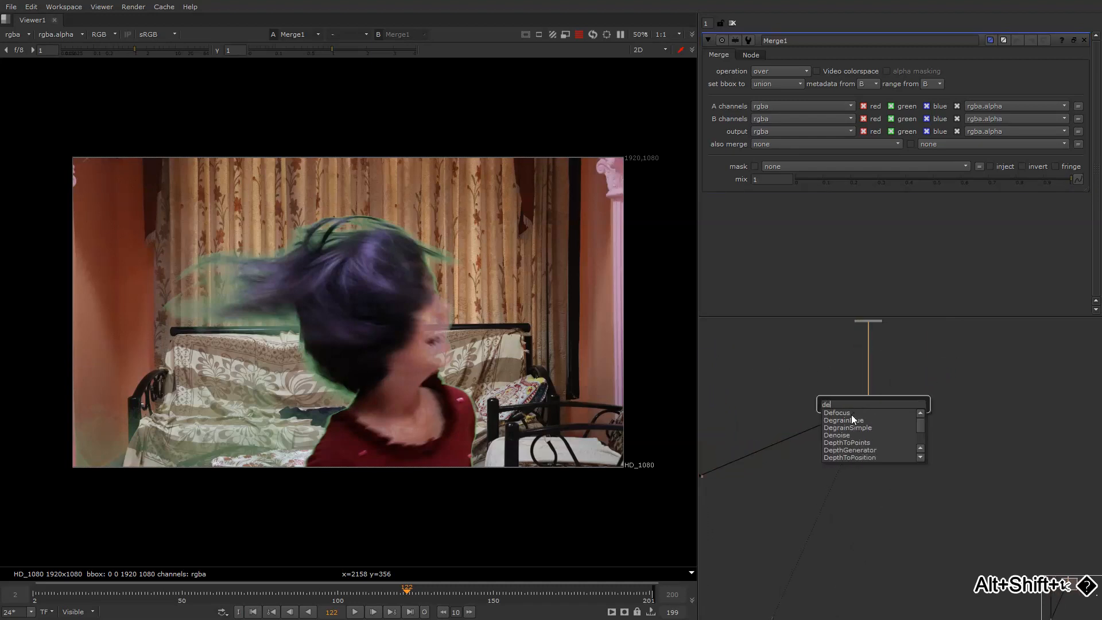
pyautogui.click(852, 414)
pyautogui.click(917, 85)
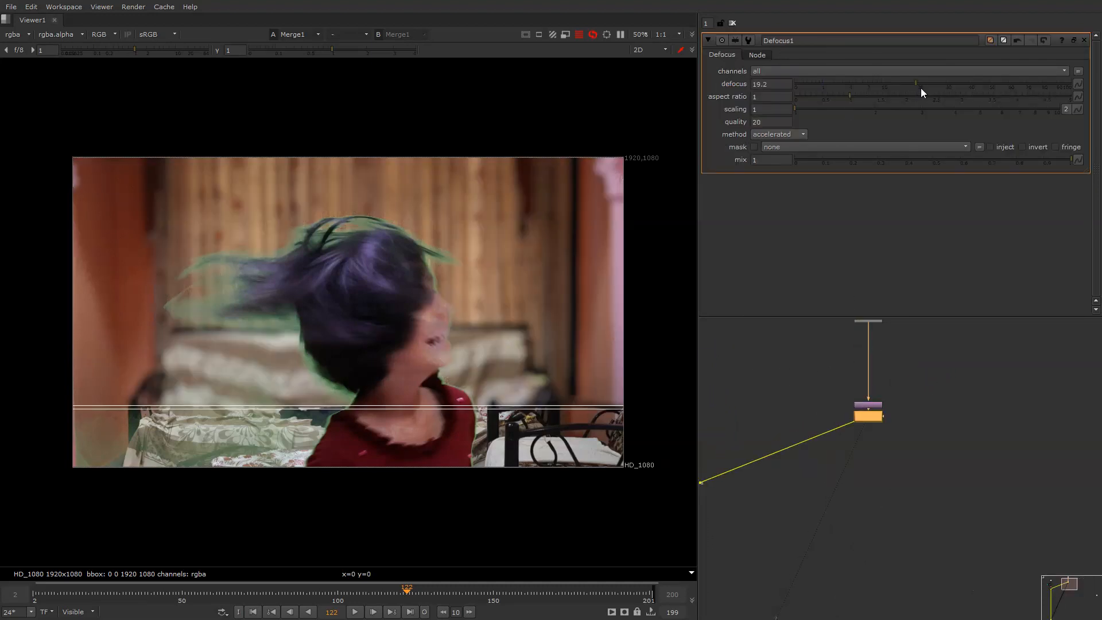
# Space out the Copy, Premult and Merge nodes vertically and insert a Dot between the Keyer and the Copy.
pyautogui.scroll(-1, 861, 380)
pyautogui.scroll(-3, 860, 380)
pyautogui.moveTo(756, 421); pyautogui.dragTo(830, 383, button='middle')
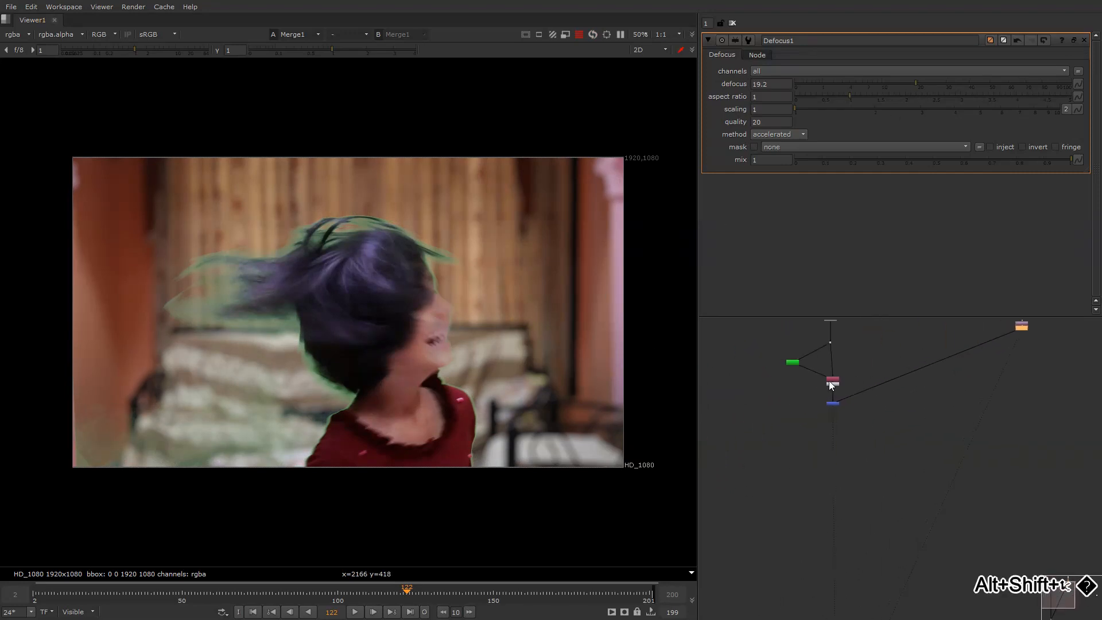
pyautogui.scroll(5, 807, 380)
pyautogui.click(887, 343)
pyautogui.moveTo(888, 343); pyautogui.dragTo(799, 414, button='middle')
pyautogui.scroll(-2, 821, 414)
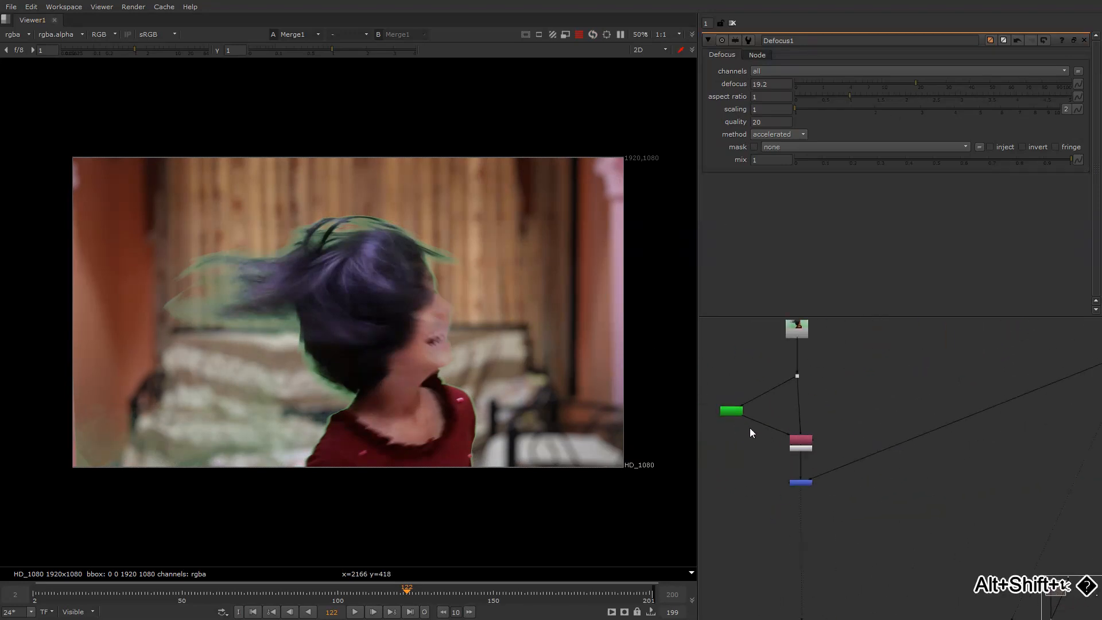
pyautogui.moveTo(800, 438); pyautogui.dragTo(795, 570)
pyautogui.click(754, 524)
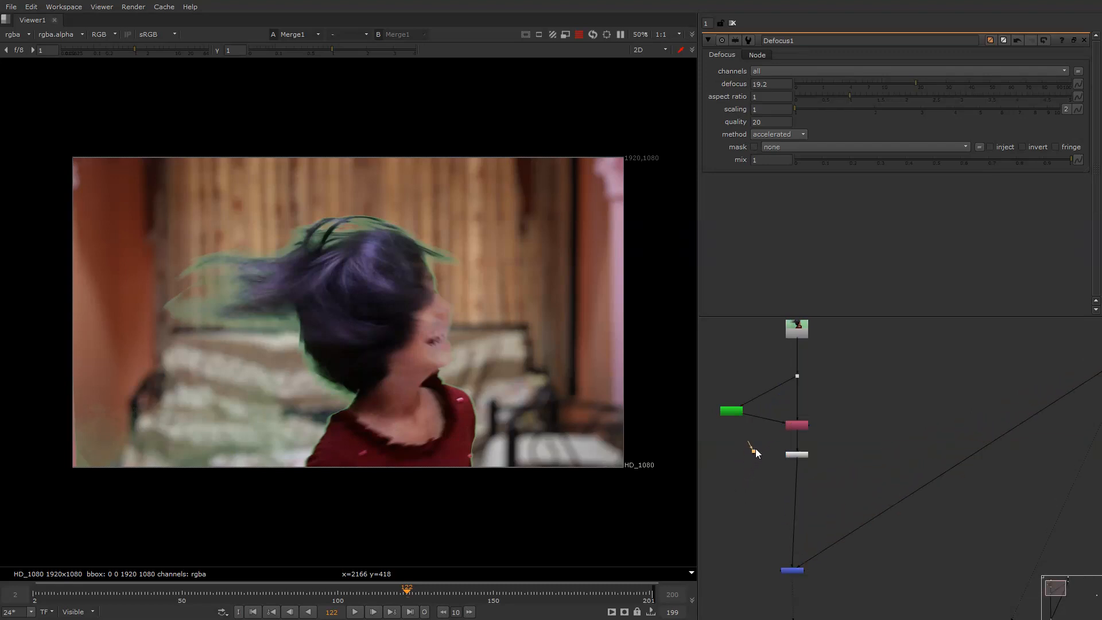
pyautogui.moveTo(770, 423); pyautogui.dragTo(732, 430)
pyautogui.moveTo(803, 449); pyautogui.dragTo(771, 427, button='middle')
pyautogui.moveTo(767, 431); pyautogui.dragTo(767, 464)
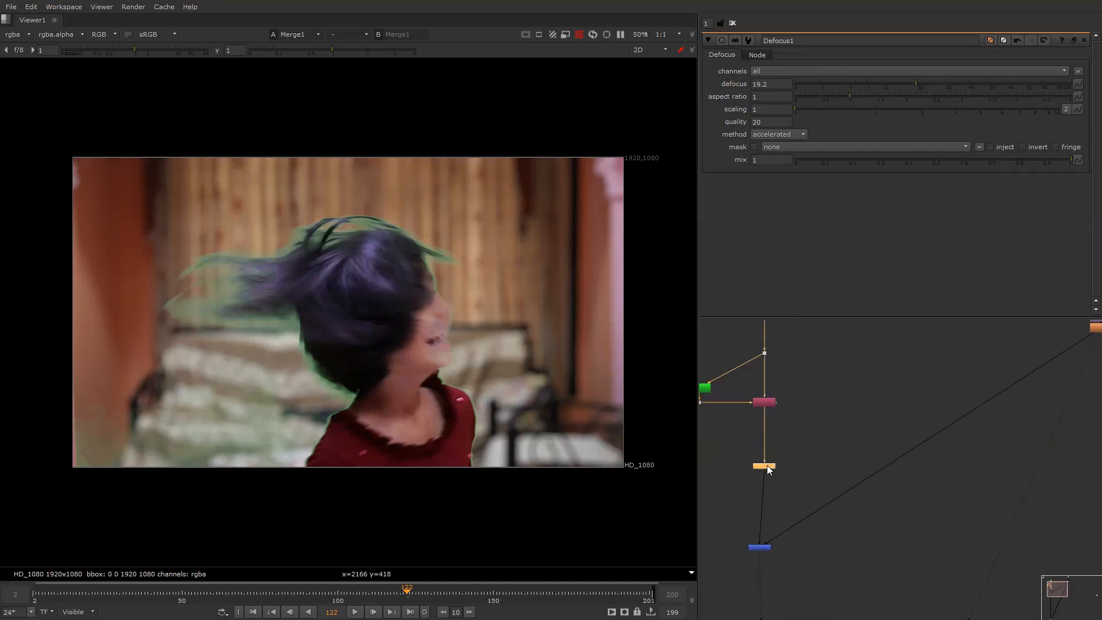
pyautogui.moveTo(764, 402); pyautogui.dragTo(765, 420)
# Insert a PxF_KillSpill node between the plate's Dot and the Copy, and set its SpillTweak to 0.
pyautogui.click(785, 381)
pyautogui.press('Tab')
pyautogui.write('px')
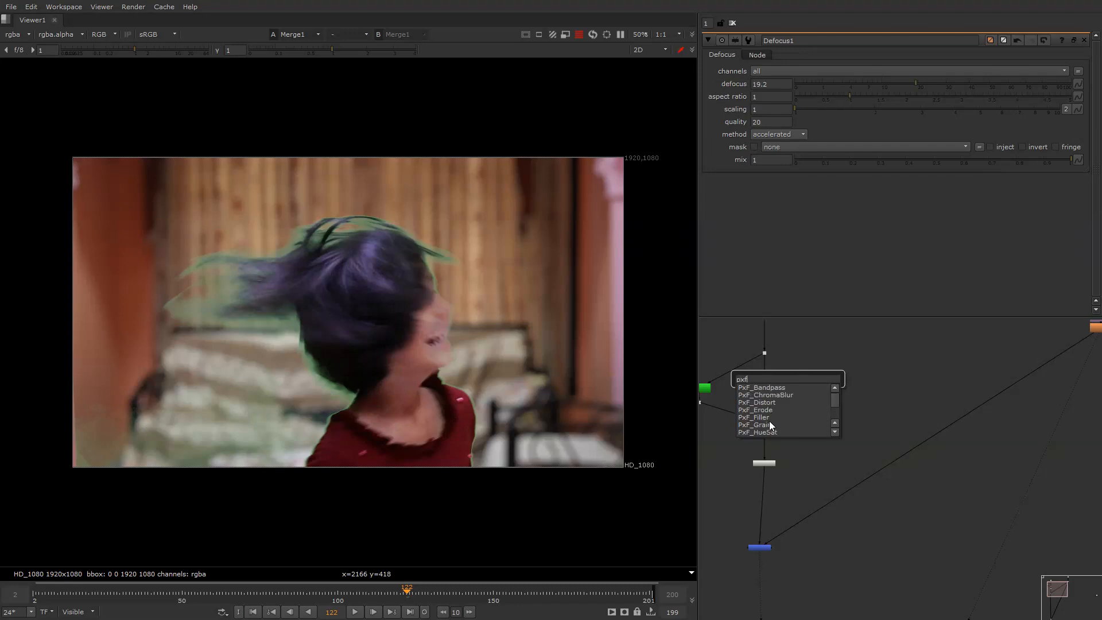
pyautogui.write('f kill')
pyautogui.click(775, 388)
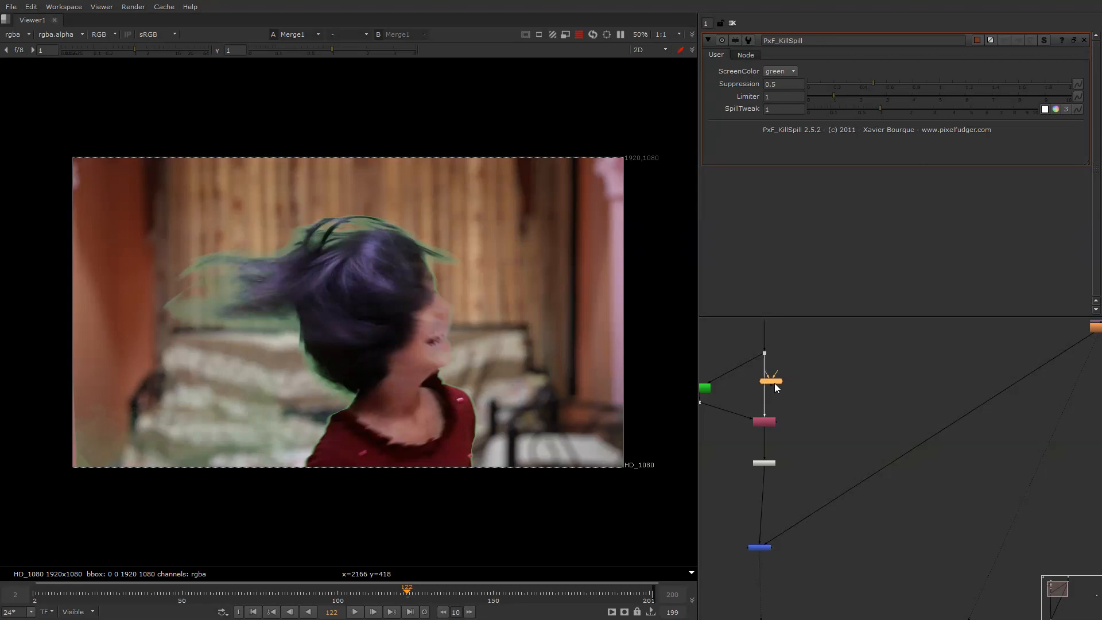
pyautogui.moveTo(774, 384); pyautogui.dragTo(766, 386)
pyautogui.moveTo(869, 108); pyautogui.dragTo(804, 110)
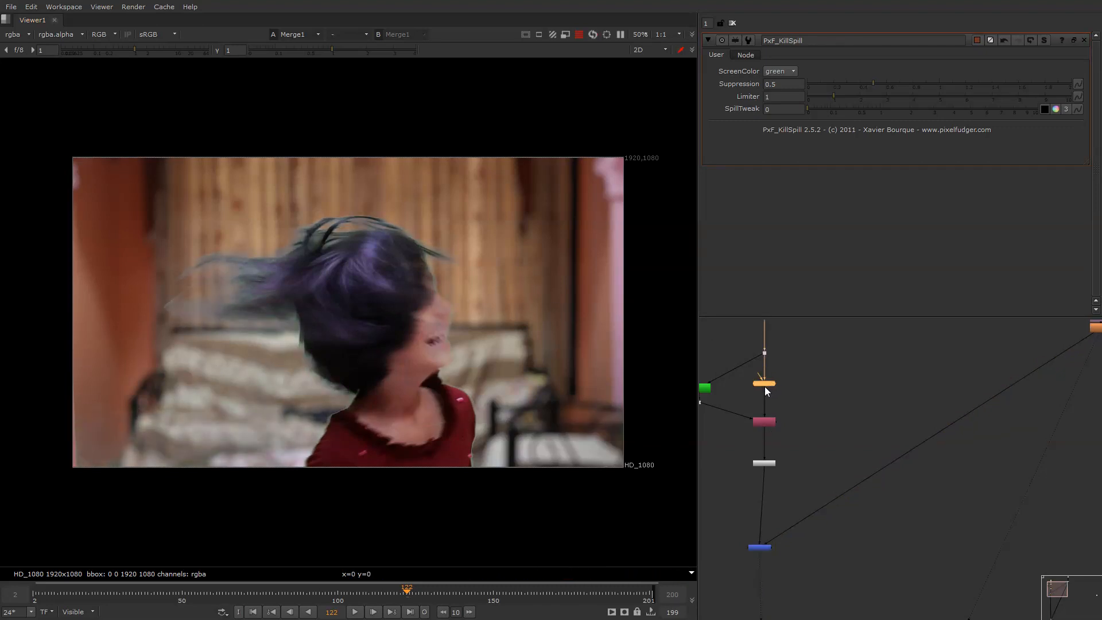
# Raise point A of the Keyer's luminance range slightly and reopen the PxF_KillSpill settings.
pyautogui.moveTo(765, 387); pyautogui.dragTo(824, 371, button='middle')
pyautogui.click(787, 379)
pyautogui.doubleClick(786, 379)
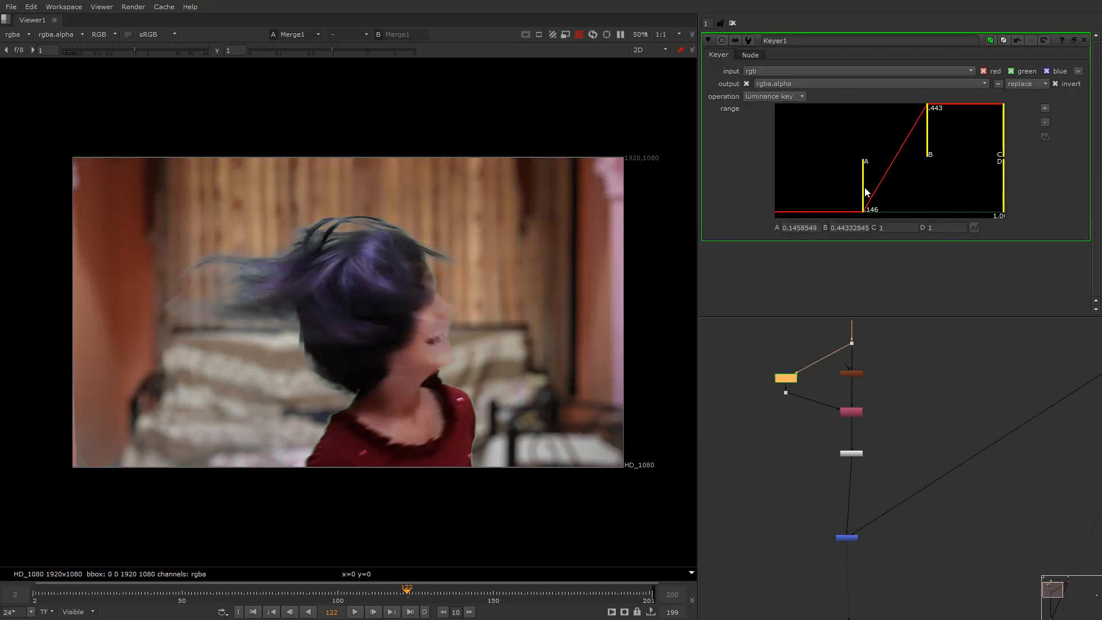
pyautogui.moveTo(865, 193)
pyautogui.mouseDown()
pyautogui.moveTo(882, 193)
pyautogui.moveTo(872, 195)
pyautogui.mouseUp()
pyautogui.moveTo(852, 373); pyautogui.dragTo(792, 379, button='middle')
pyautogui.doubleClick(798, 333)
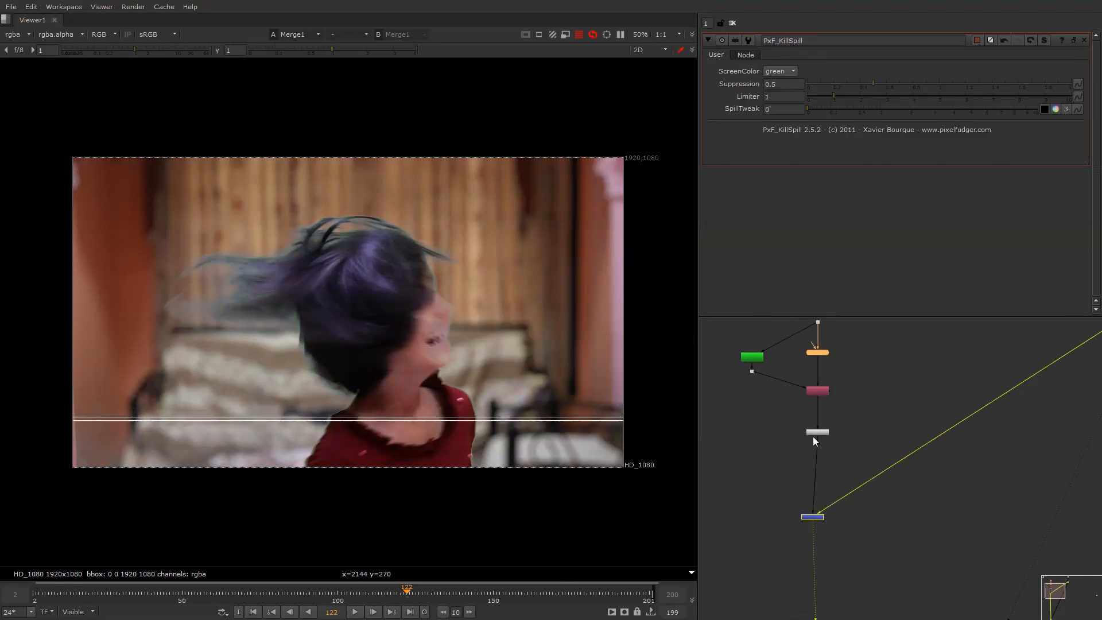
# Add a Grade after the Premult, mask it with an Invert fed from the Premult, and set its gain to 0.44.
pyautogui.moveTo(815, 433)
pyautogui.mouseDown()
pyautogui.moveTo(812, 415)
pyautogui.moveTo(813, 450)
pyautogui.mouseUp()
pyautogui.click(785, 436)
pyautogui.press('g')
pyautogui.press('Tab')
pyautogui.write('inv')
pyautogui.press('Return')
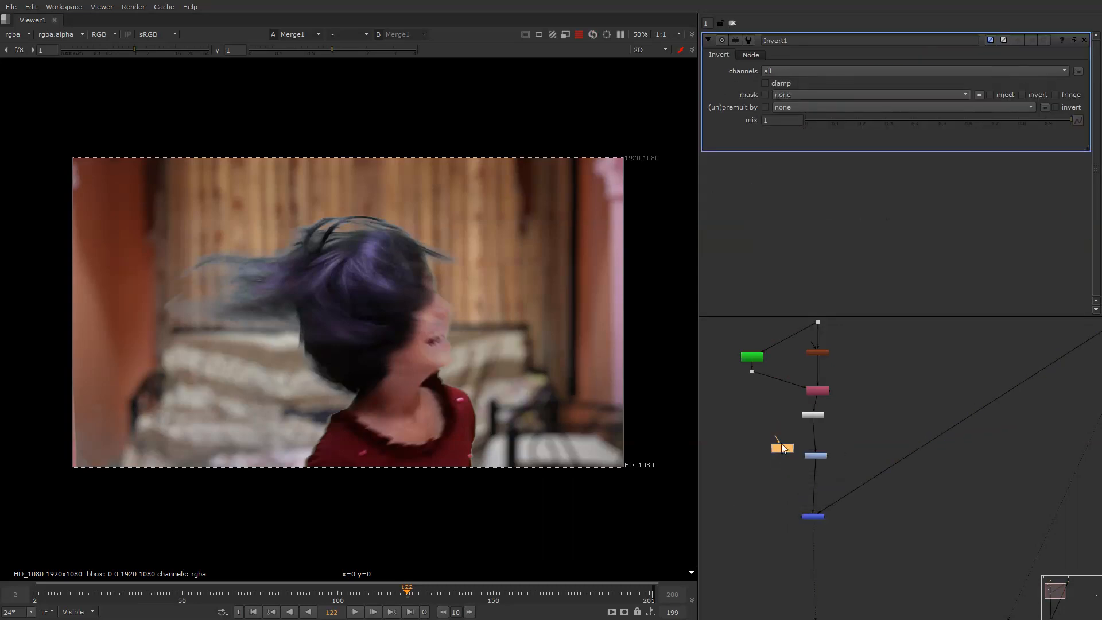
pyautogui.moveTo(831, 456); pyautogui.dragTo(786, 450)
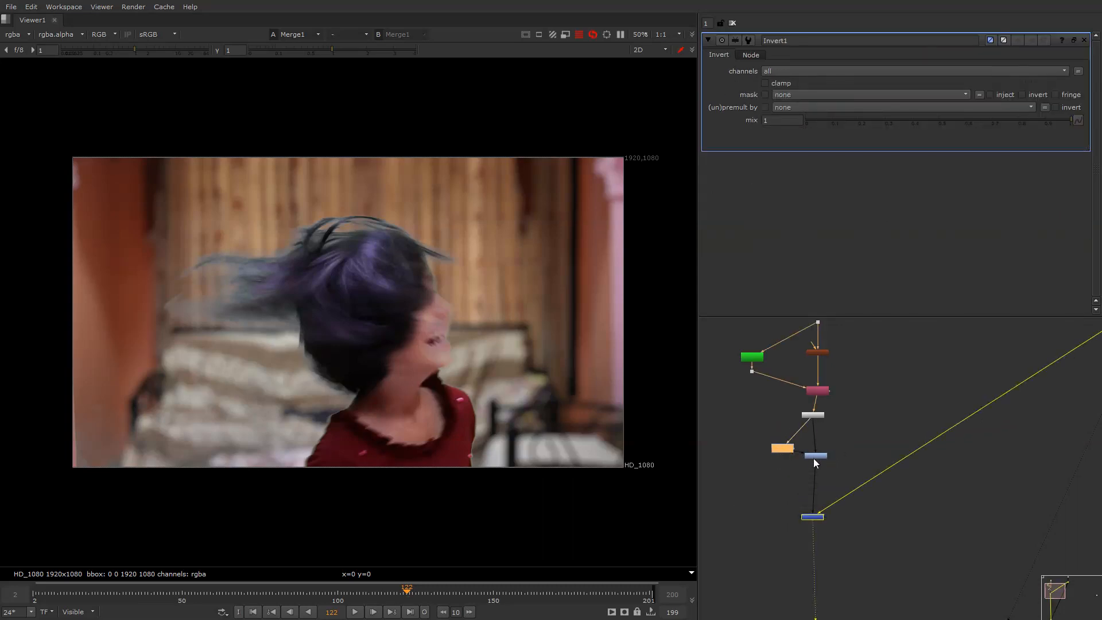
pyautogui.click(815, 457)
pyautogui.moveTo(906, 125); pyautogui.dragTo(884, 125)
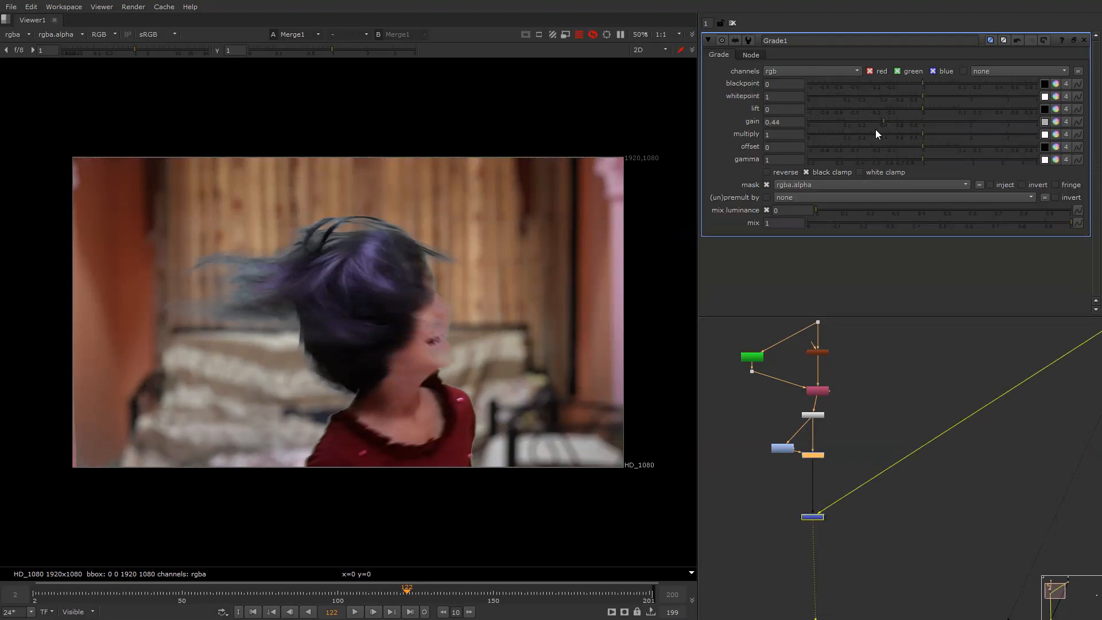
# Zoom in on the hair and compare the composite with the original green-screen plate by switching the viewer between both.
pyautogui.keyDown('alt'); pyautogui.moveTo(445, 301); pyautogui.dragTo(486, 277, button='middle'); pyautogui.keyUp('alt')
pyautogui.moveTo(801, 370); pyautogui.dragTo(795, 478, button='middle')
pyautogui.click(812, 430)
pyautogui.press('2')
pyautogui.moveTo(793, 526); pyautogui.dragTo(781, 392, button='middle')
pyautogui.moveTo(764, 468); pyautogui.dragTo(784, 481)
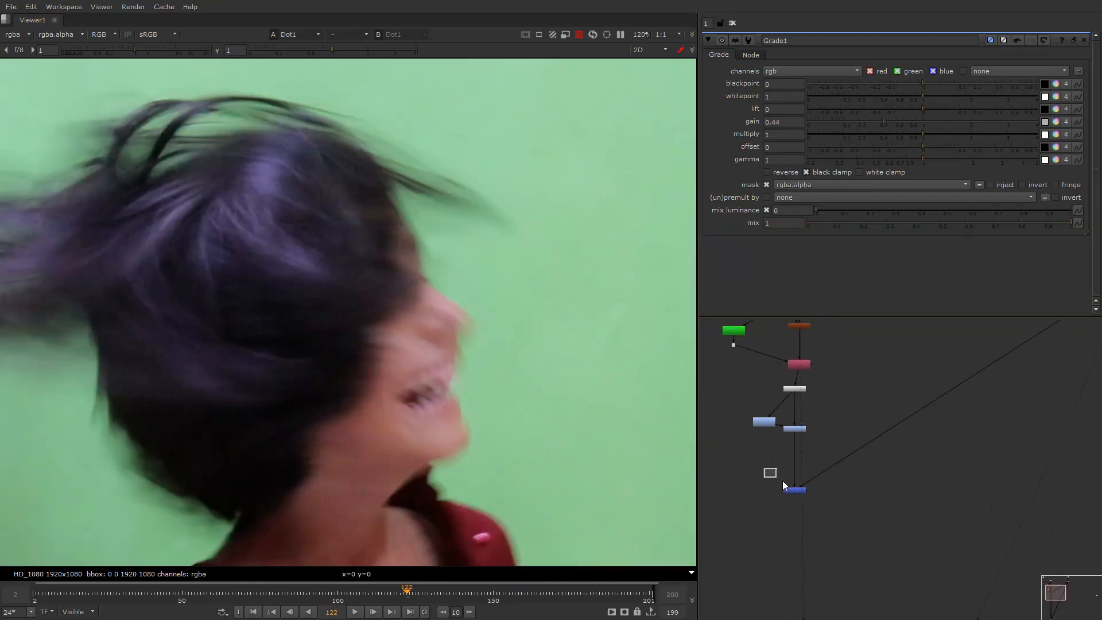
pyautogui.press('1')
pyautogui.press('2')
pyautogui.press('1')
pyautogui.moveTo(304, 113); pyautogui.dragTo(386, 214, button='middle')
pyautogui.press('2')
pyautogui.press('1')
pyautogui.moveTo(379, 266); pyautogui.dragTo(548, 215, button='middle')
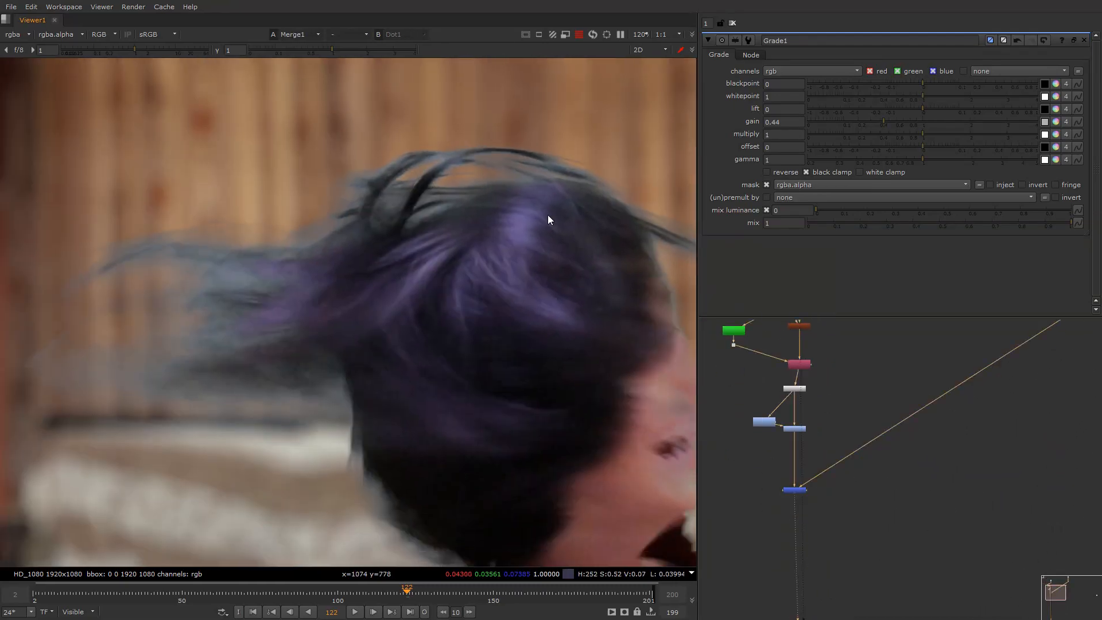
# Switch between the composite and the original plate at frame 122 to check the flying hair at a wider zoom.
pyautogui.scroll(-3, 414, 221)
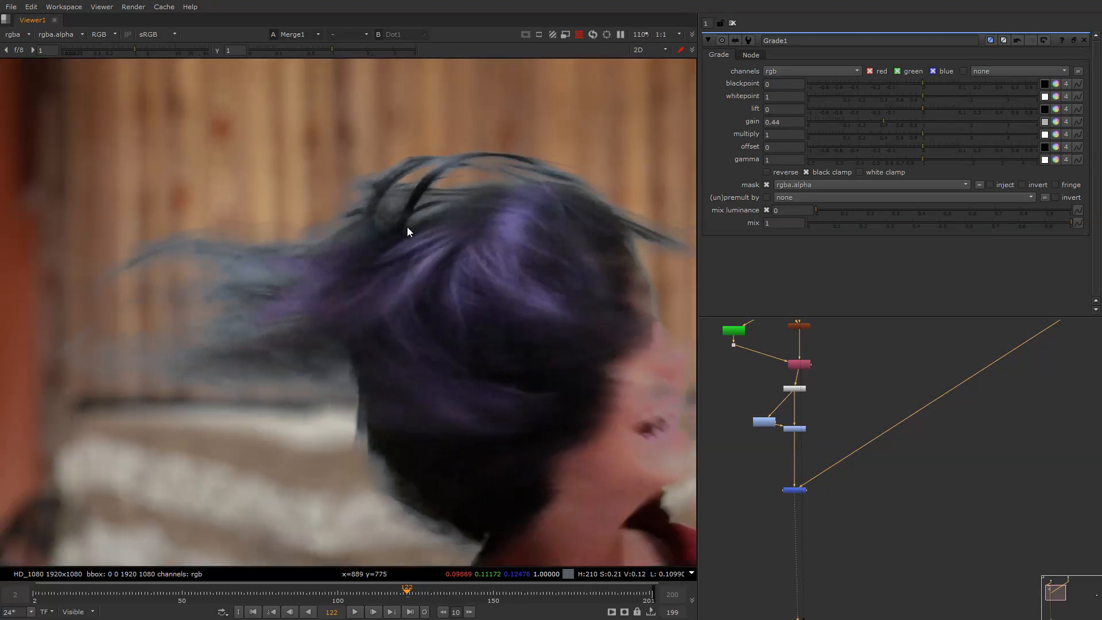
pyautogui.press('2')
pyautogui.press('1')
pyautogui.press('2')
pyautogui.press('1')
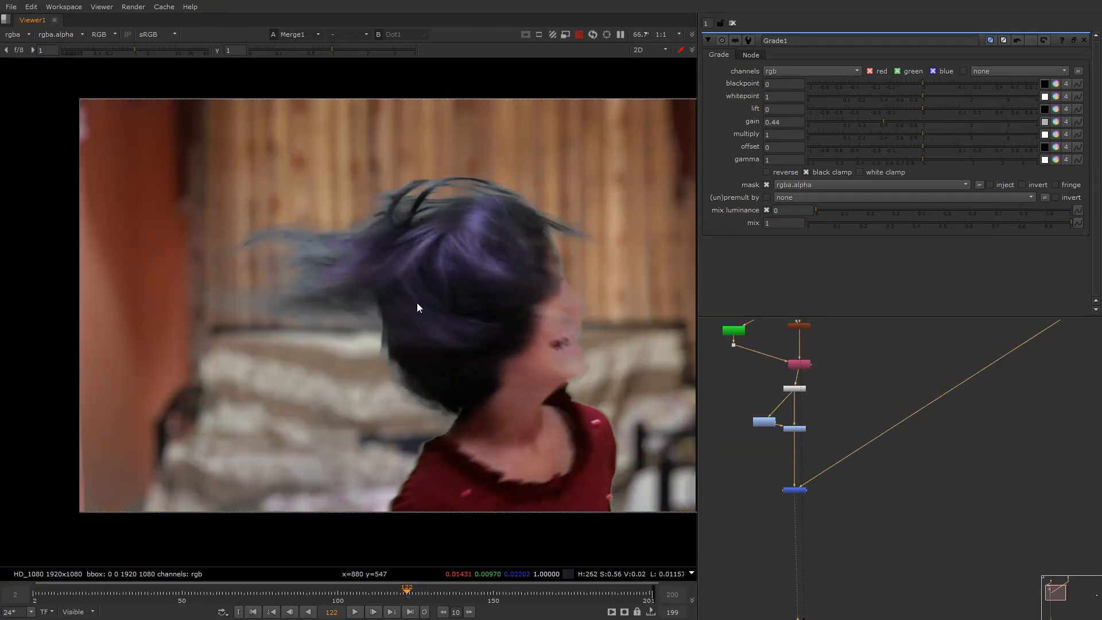
pyautogui.scroll(-5, 828, 398)
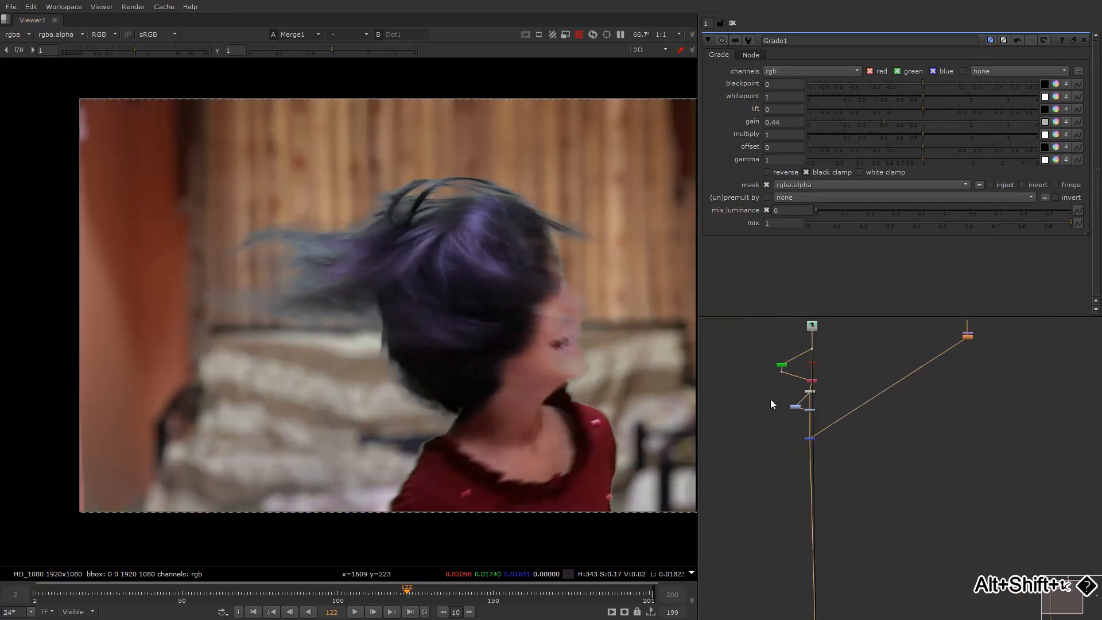
# Pull the PxF_KillSpill node off to the side of the main pipe and view its output with its settings open.
pyautogui.moveTo(781, 397); pyautogui.dragTo(834, 428)
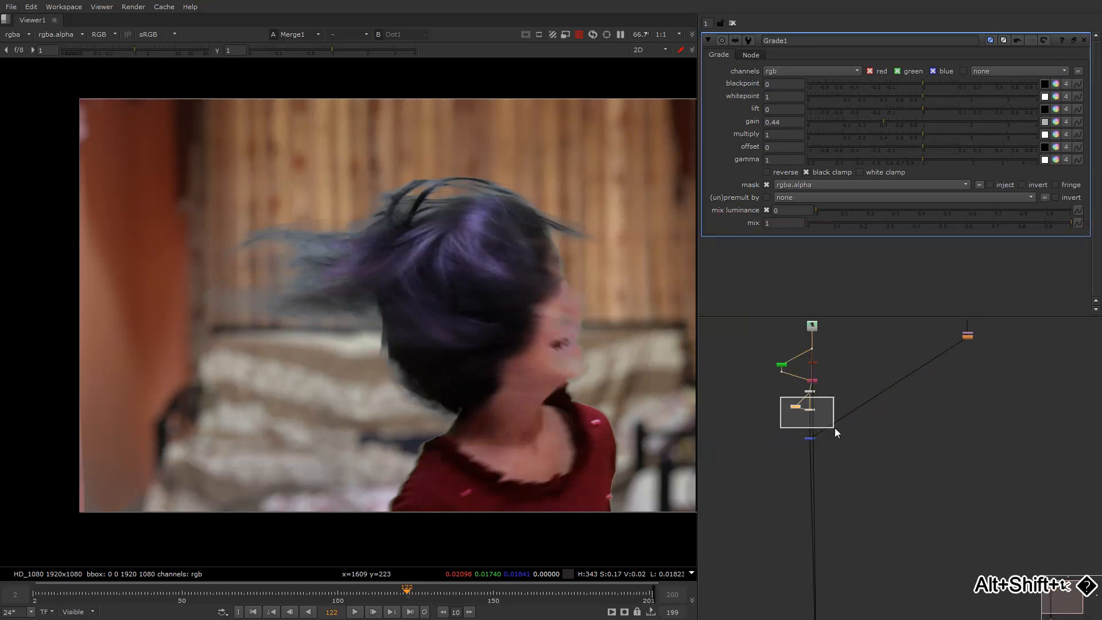
pyautogui.moveTo(813, 411); pyautogui.dragTo(824, 443, button='middle')
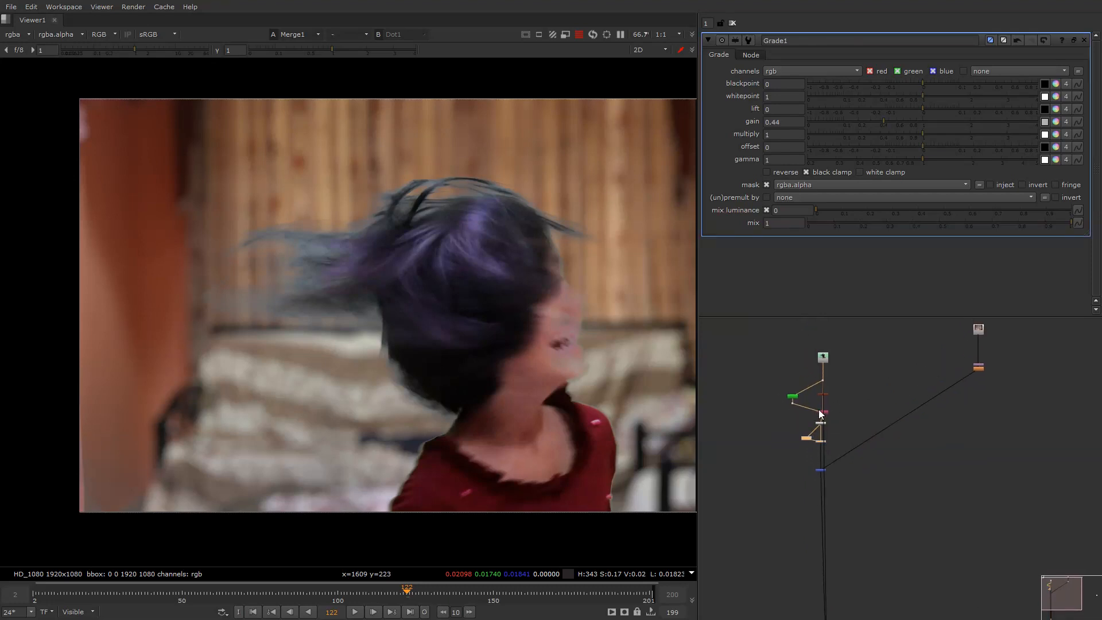
pyautogui.click(829, 397)
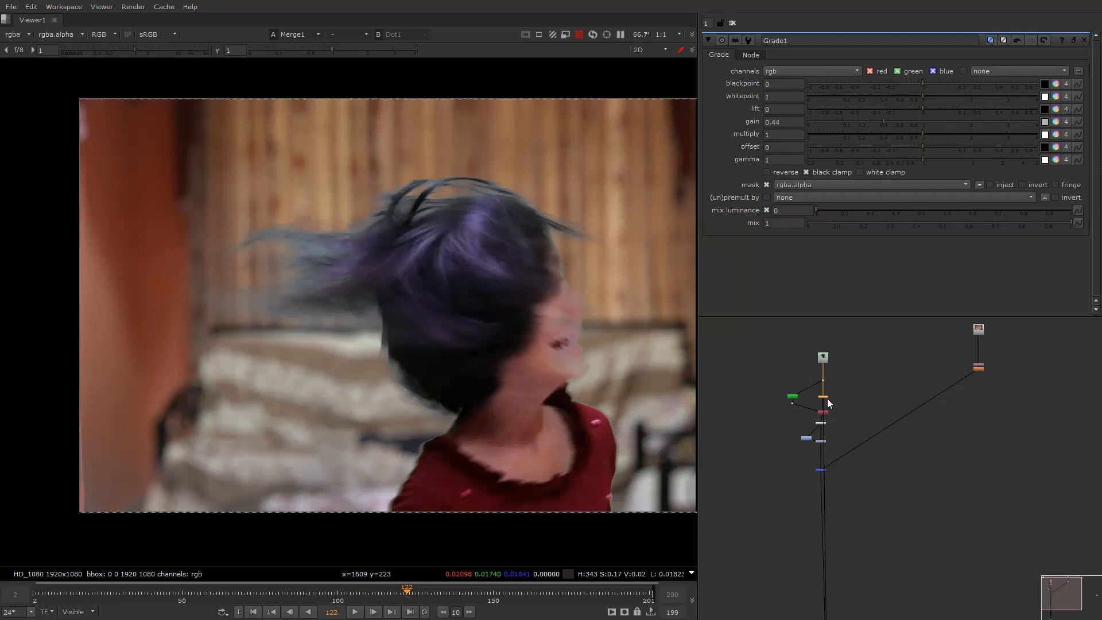
pyautogui.doubleClick(838, 394)
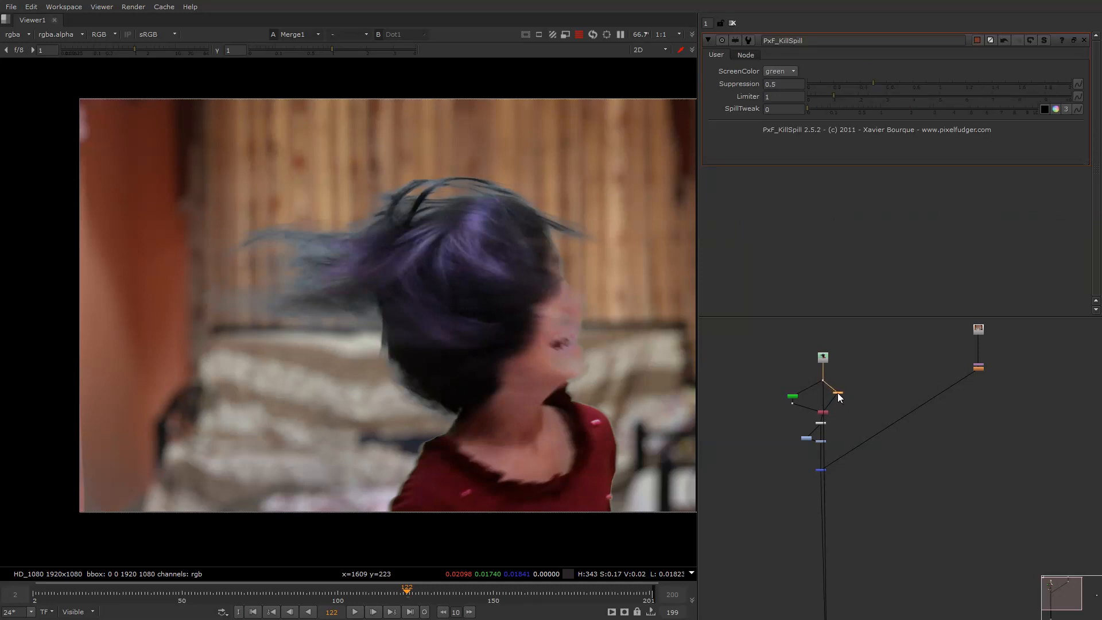
pyautogui.press('1')
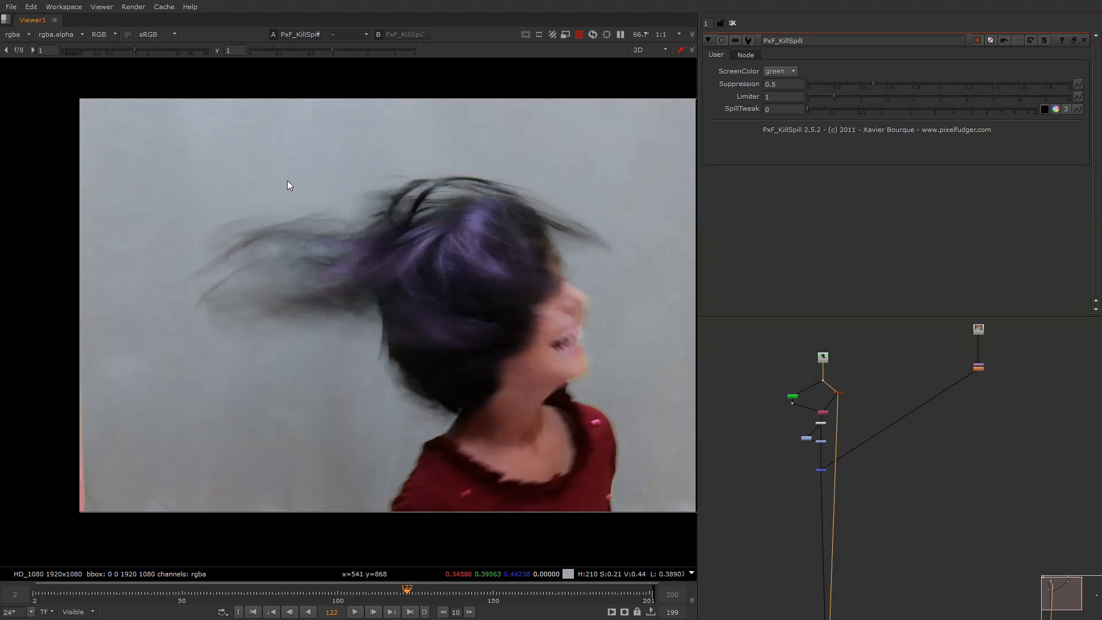
# Compare the despilled plate with the defocused background by assigning both to the viewer and switching between them.
pyautogui.moveTo(861, 351); pyautogui.dragTo(787, 353, button='middle')
pyautogui.click(901, 370)
pyautogui.press('2')
pyautogui.press('1')
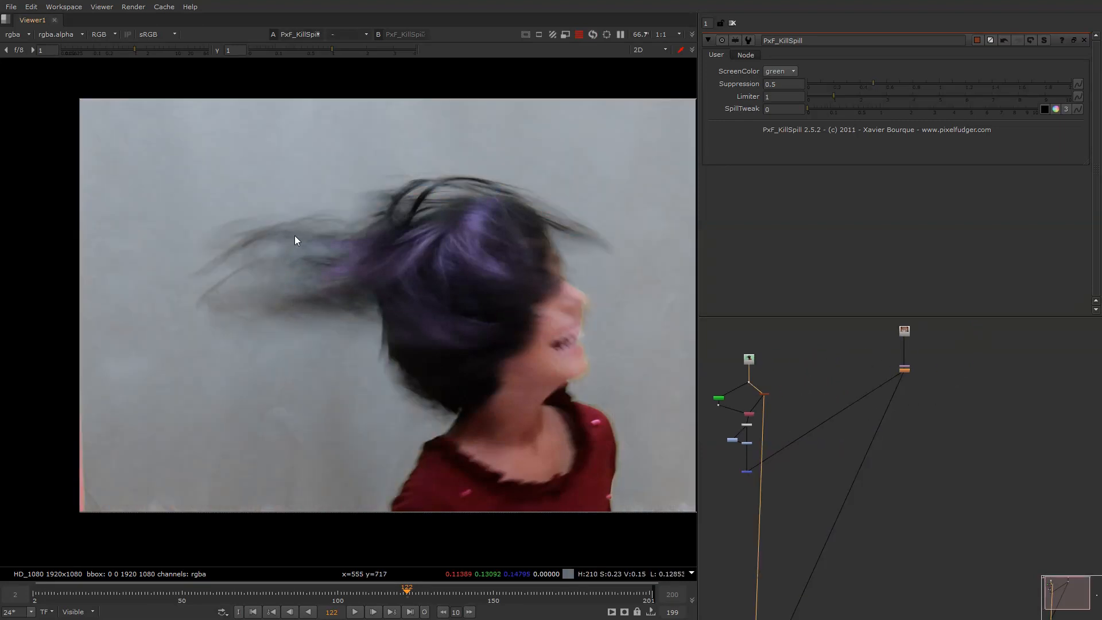
pyautogui.press('2')
pyautogui.press('1')
# Add a Dot beneath the background's defocus node and align it level with the Merge.
pyautogui.moveTo(756, 379); pyautogui.dragTo(804, 371, button='middle')
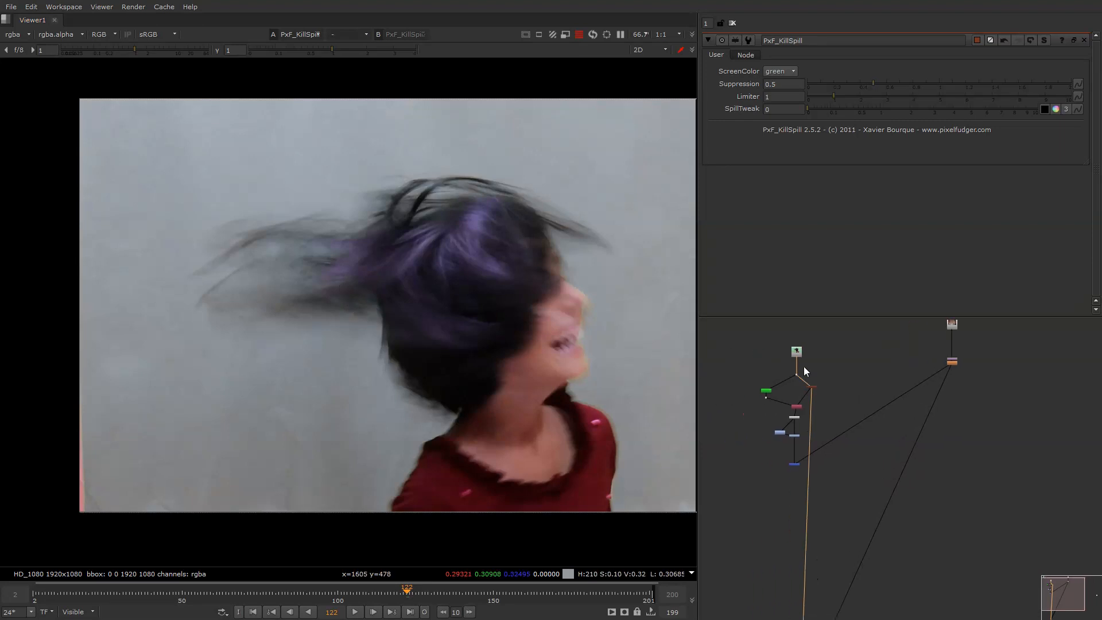
pyautogui.click(956, 365)
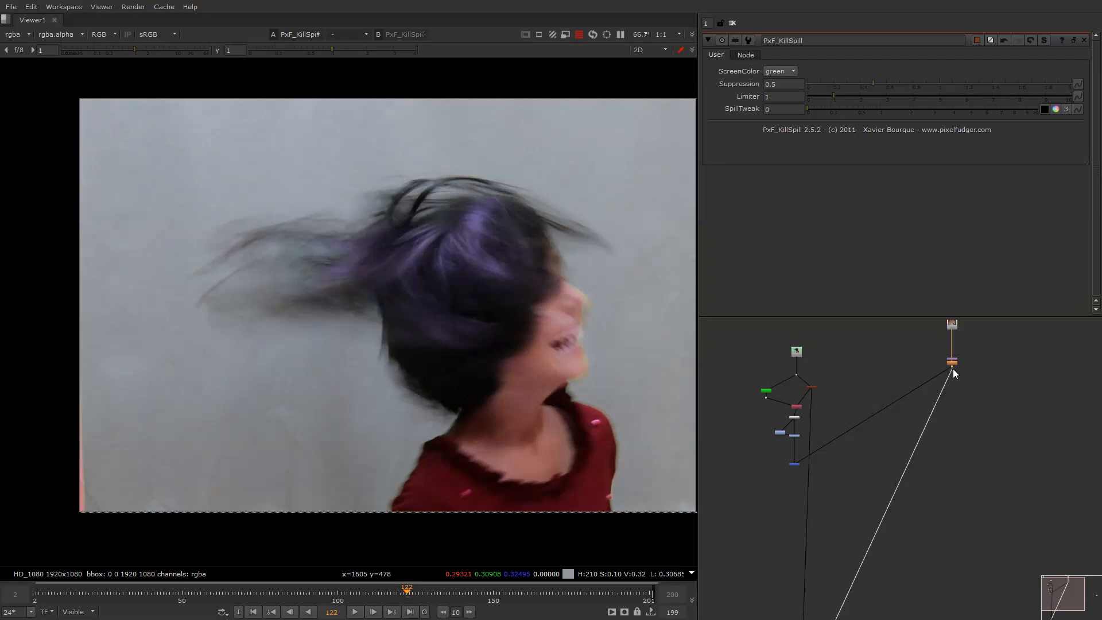
pyautogui.moveTo(952, 368); pyautogui.dragTo(953, 464)
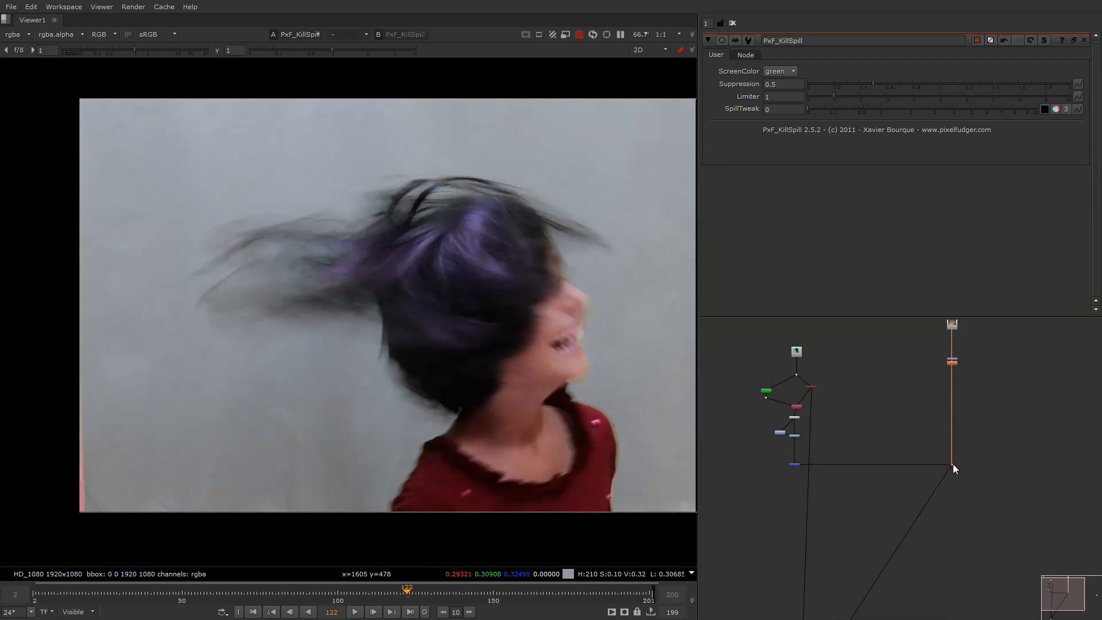
# Spread out the node tree with the plate and its Dot higher, and frame the branches in backdrops labelled Alpha, Despill and BG.
pyautogui.moveTo(800, 389); pyautogui.dragTo(847, 408, button='middle')
pyautogui.scroll(3, 840, 393)
pyautogui.moveTo(831, 360); pyautogui.dragTo(854, 400, button='middle')
pyautogui.moveTo(815, 367); pyautogui.dragTo(911, 459)
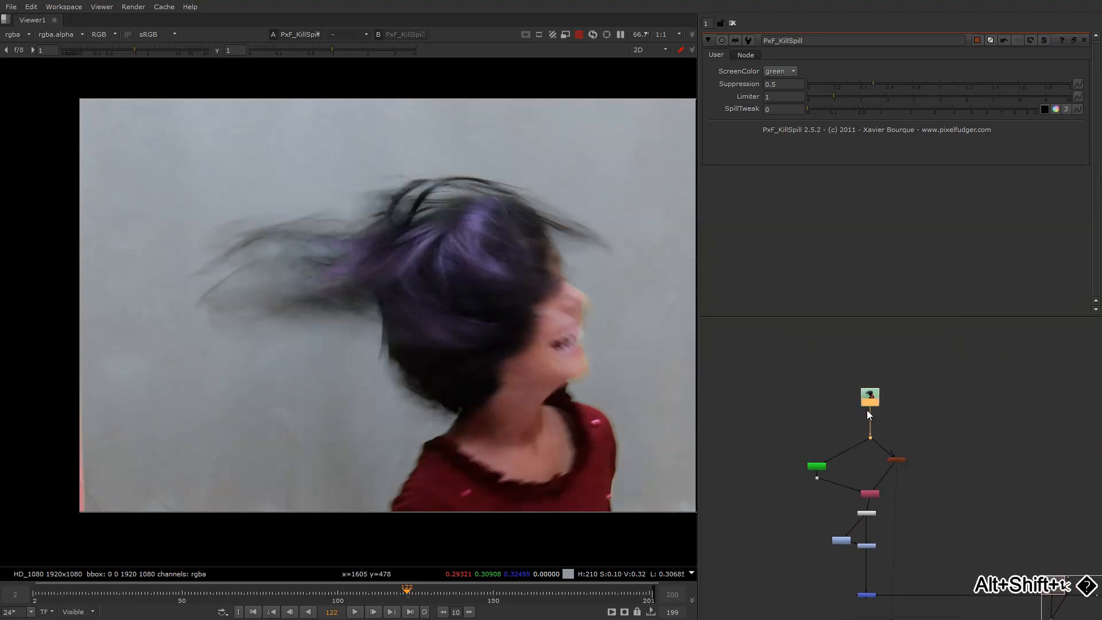
pyautogui.moveTo(867, 410); pyautogui.dragTo(862, 347)
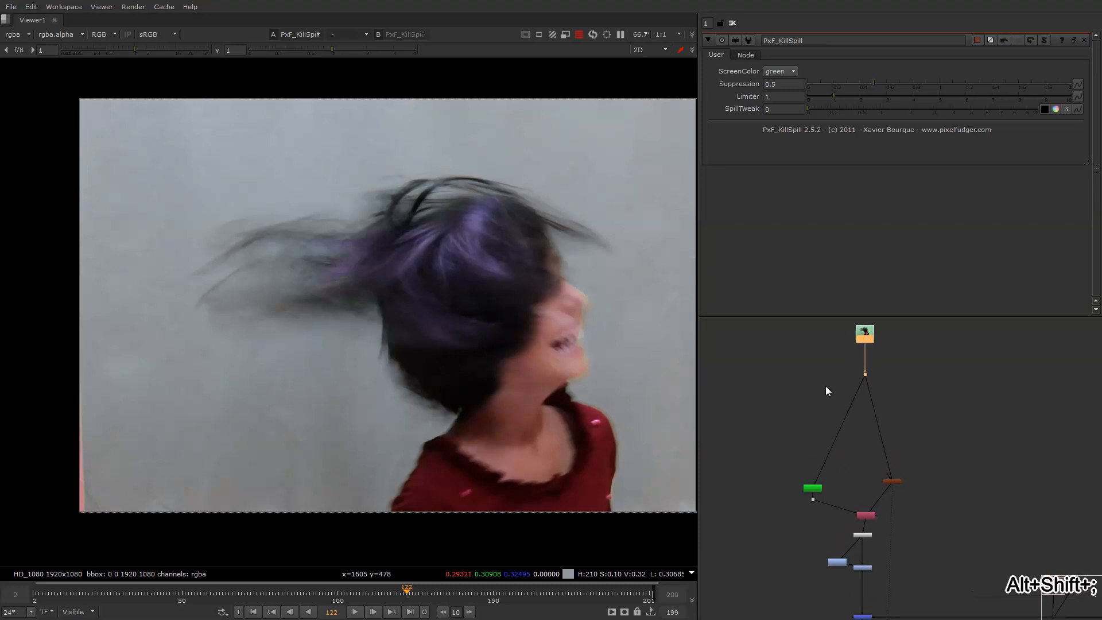
pyautogui.scroll(-3, 827, 389)
pyautogui.click(819, 443)
pyautogui.moveTo(766, 439); pyautogui.dragTo(759, 446)
pyautogui.click(766, 399)
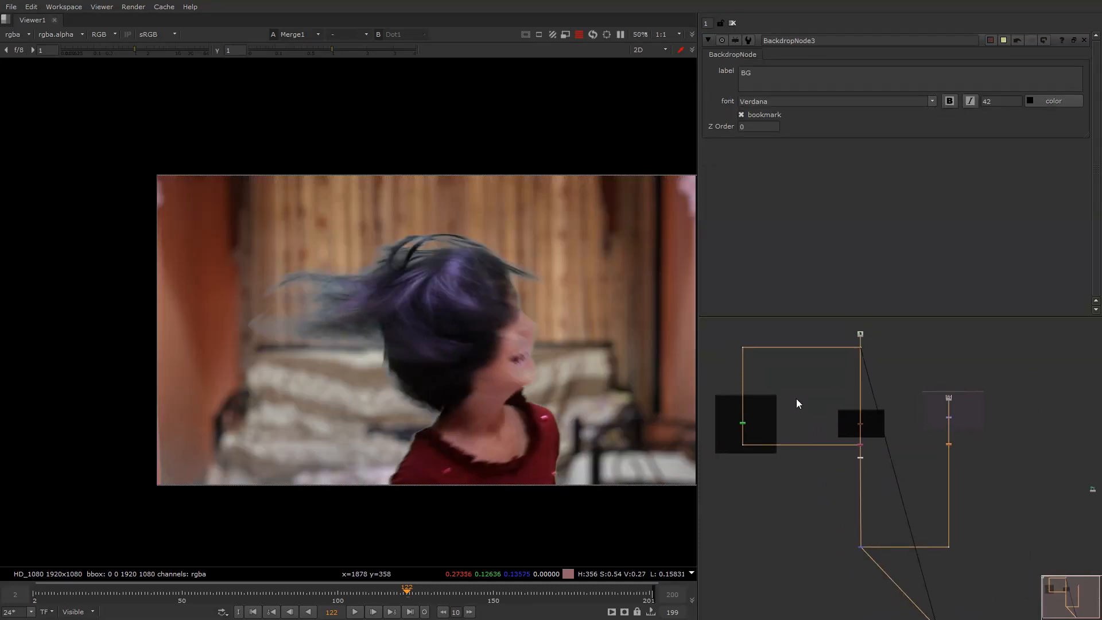
# Look over the Alpha and Despill backdrops and view the original plate from its Dot.
pyautogui.scroll(5, 794, 420)
pyautogui.scroll(-2, 850, 383)
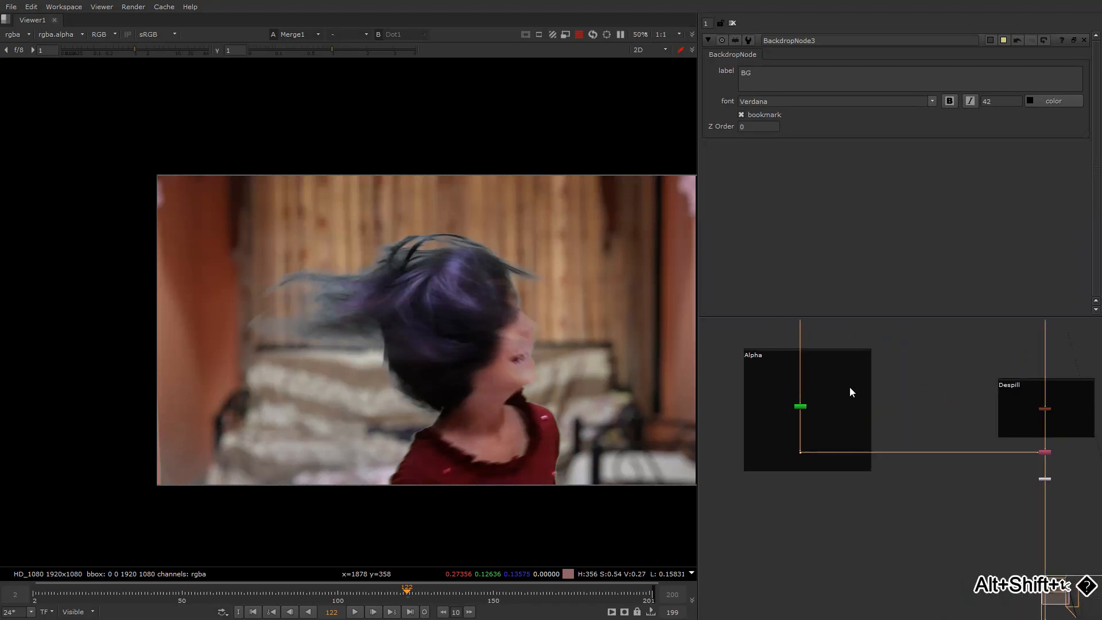
pyautogui.moveTo(950, 392); pyautogui.dragTo(802, 448, button='middle')
pyautogui.moveTo(831, 390); pyautogui.dragTo(859, 433, button='middle')
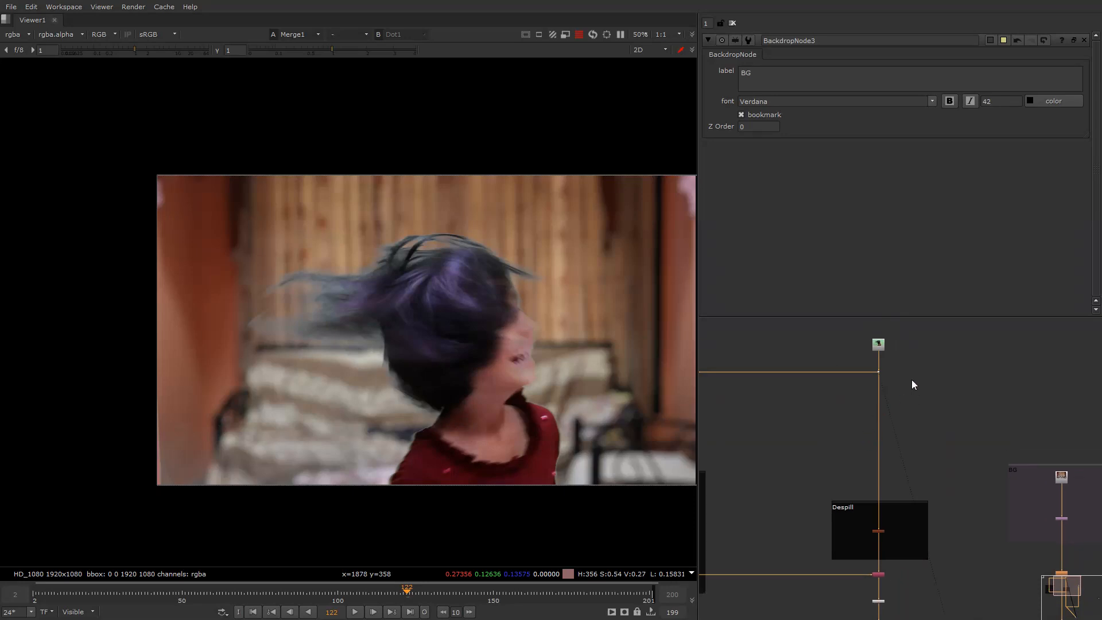
pyautogui.moveTo(917, 359); pyautogui.dragTo(879, 389)
pyautogui.press('1')
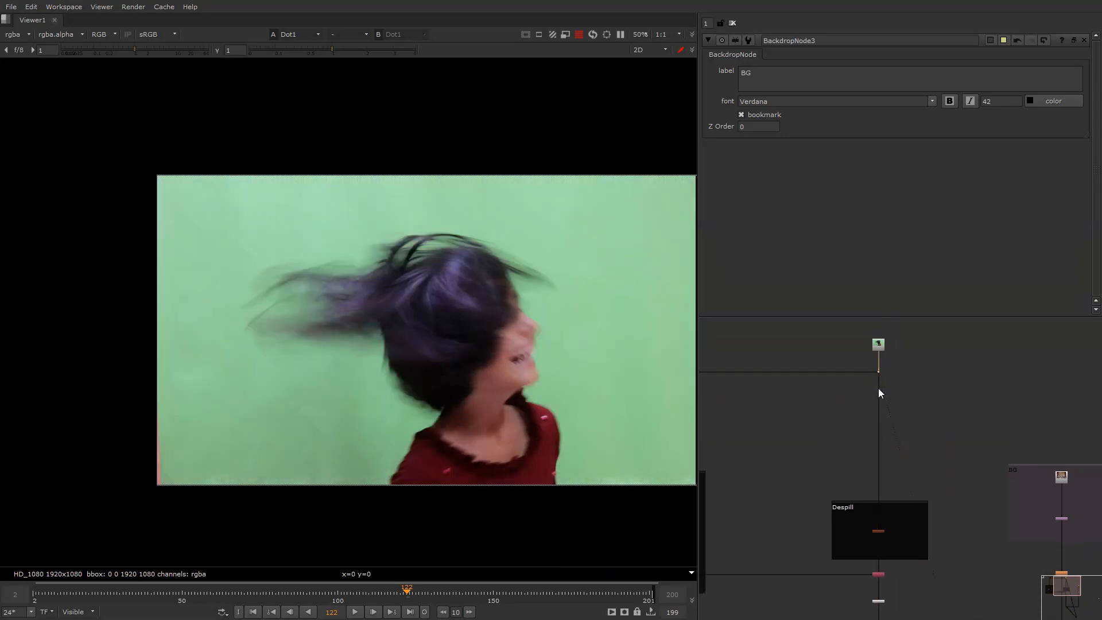
# Add a Keylight node and connect its Source input to the plate's Dot.
pyautogui.moveTo(878, 388); pyautogui.dragTo(822, 348, button='middle')
pyautogui.press('Tab')
pyautogui.write('ke')
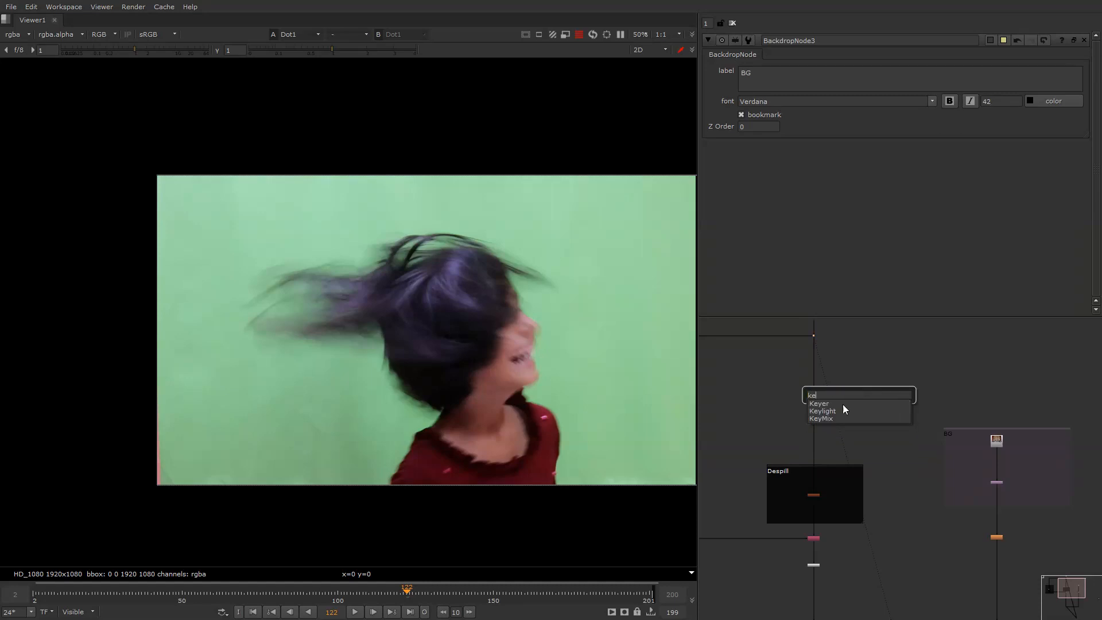
pyautogui.press('Return')
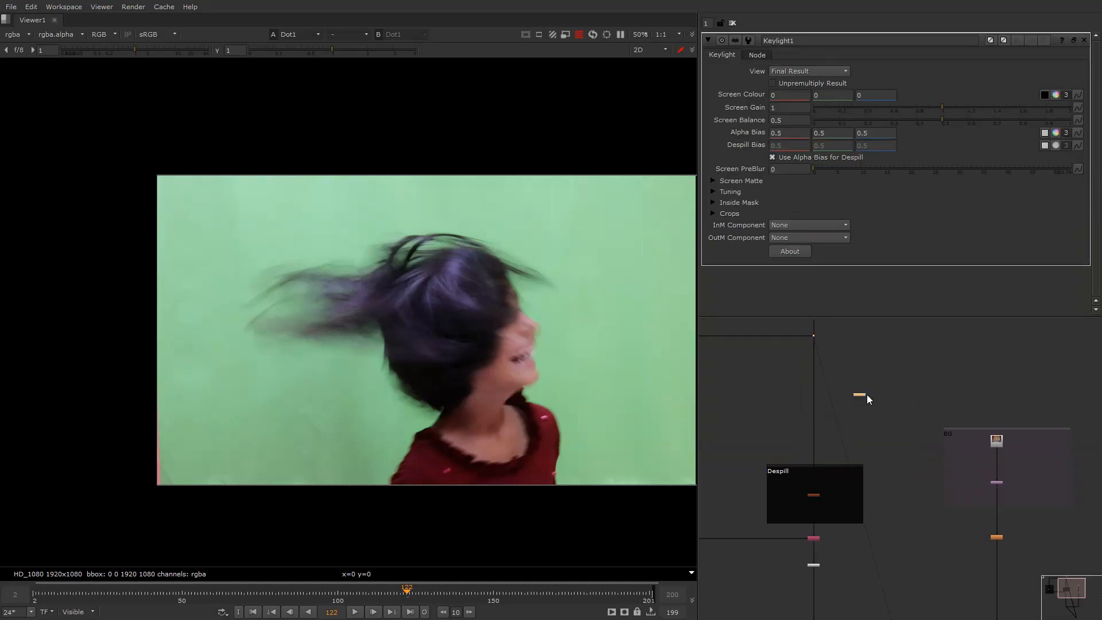
pyautogui.hotkey('alt', 'shift', 't')
pyautogui.moveTo(794, 410); pyautogui.dragTo(783, 368)
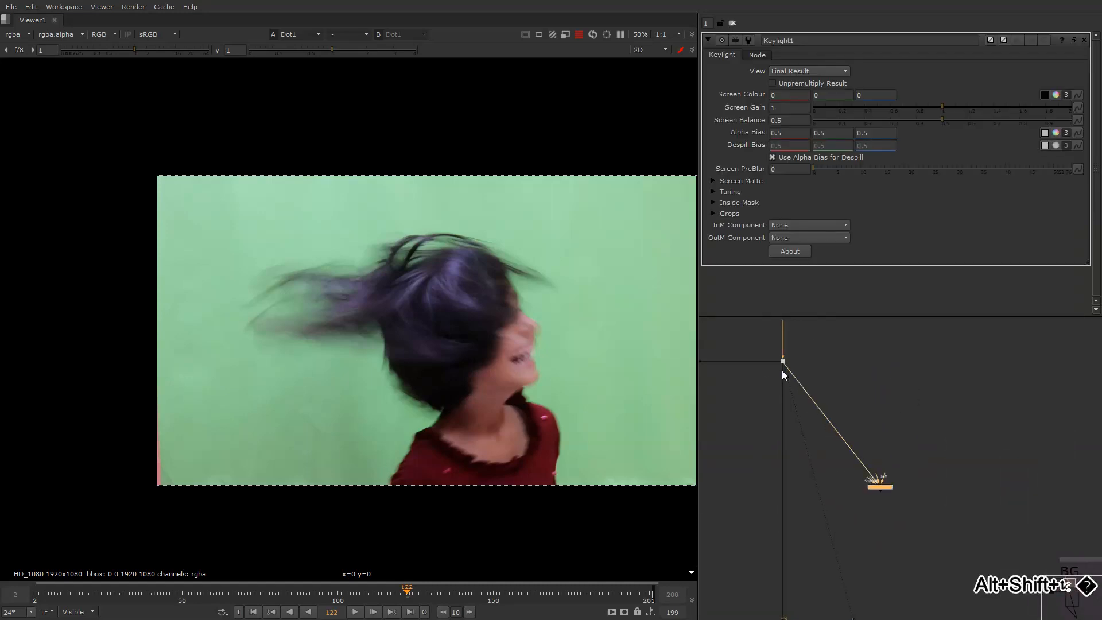
# Connect the Keylight's background input to the defocused background.
pyautogui.scroll(3, 845, 475)
pyautogui.scroll(-4, 878, 463)
pyautogui.moveTo(864, 465); pyautogui.dragTo(794, 412, button='middle')
pyautogui.moveTo(811, 415); pyautogui.dragTo(931, 563)
pyautogui.scroll(-5, 893, 506)
# Move the background branch up level with the Keylight node and enlarge the BG backdrop to enclose the defocus node.
pyautogui.moveTo(867, 412); pyautogui.dragTo(972, 540)
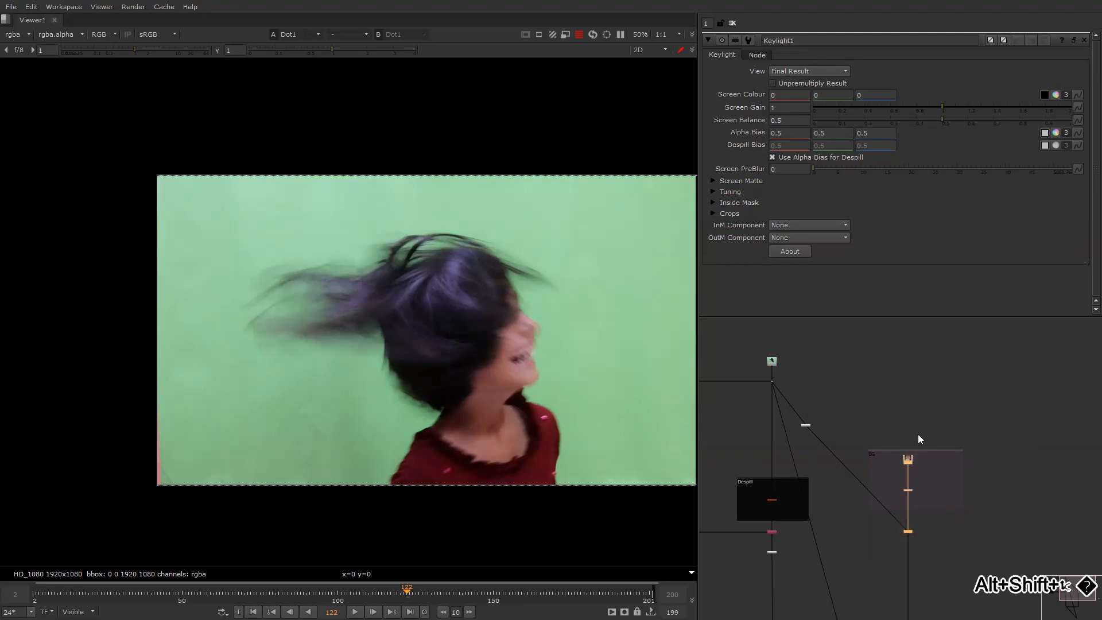
pyautogui.moveTo(909, 461); pyautogui.dragTo(898, 356)
pyautogui.moveTo(916, 451); pyautogui.dragTo(902, 340)
pyautogui.scroll(5, 943, 412)
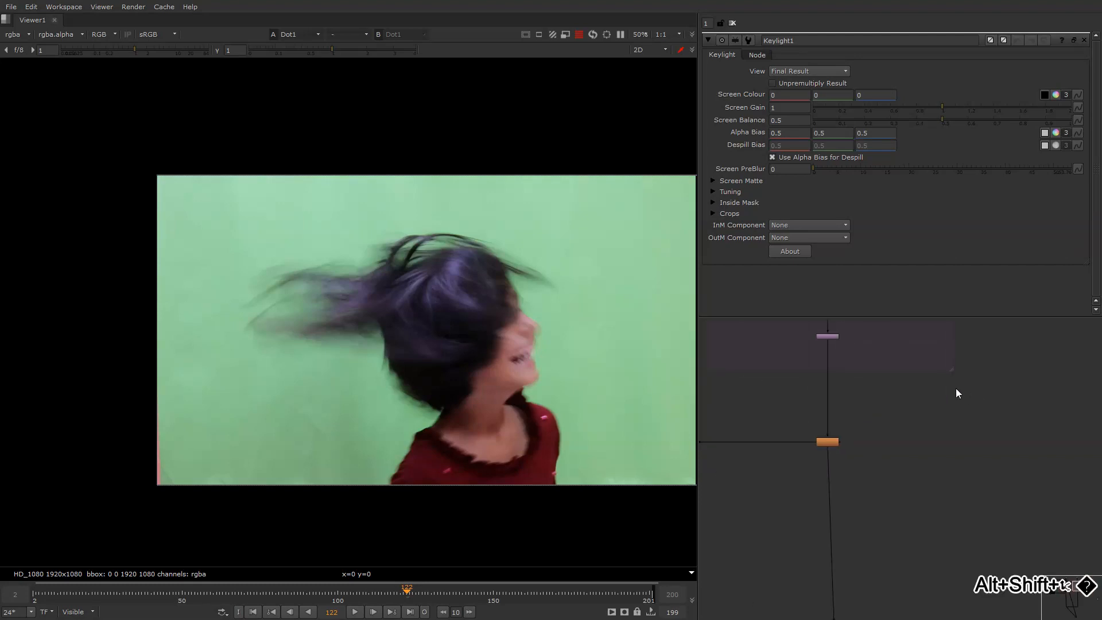
pyautogui.moveTo(954, 372); pyautogui.dragTo(1007, 524)
pyautogui.scroll(-5, 996, 503)
pyautogui.scroll(4, 895, 434)
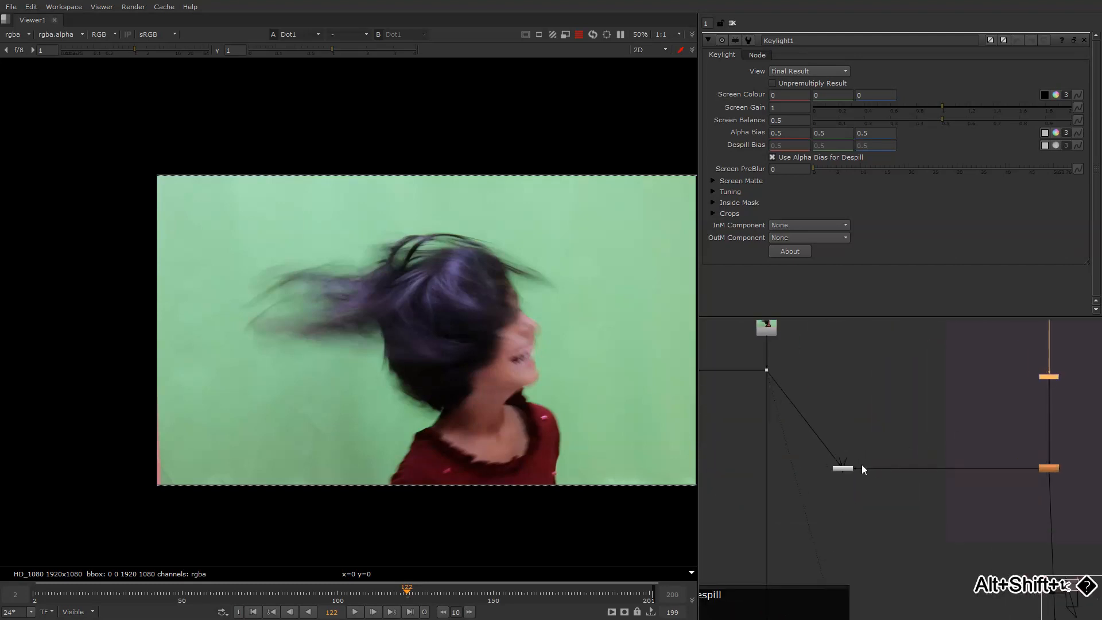
# View the Keylight output and sample its Screen Colour from the green screen beside the head.
pyautogui.doubleClick(845, 469)
pyautogui.press('1')
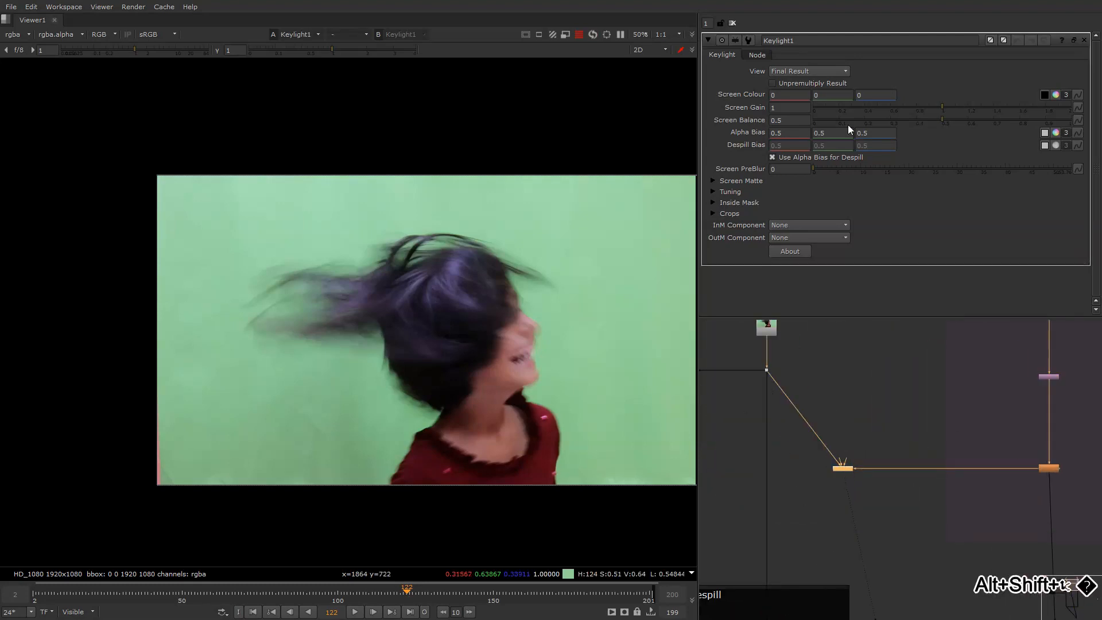
pyautogui.click(1045, 95)
pyautogui.moveTo(597, 220)
pyautogui.keyDown('alt'); pyautogui.mouseDown()
pyautogui.moveTo(501, 229)
pyautogui.moveTo(589, 233)
pyautogui.mouseUp(); pyautogui.keyUp('alt')
pyautogui.keyDown('ctrl'); pyautogui.click(548, 232); pyautogui.keyUp('ctrl')
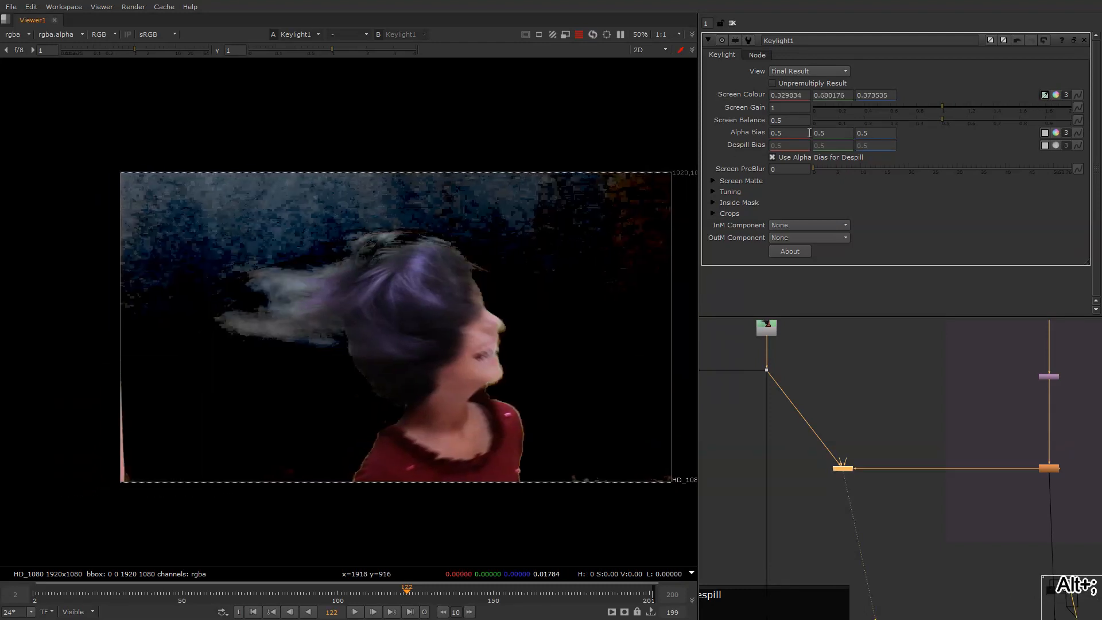
# Set the Keylight's View to Composite.
pyautogui.click(812, 71)
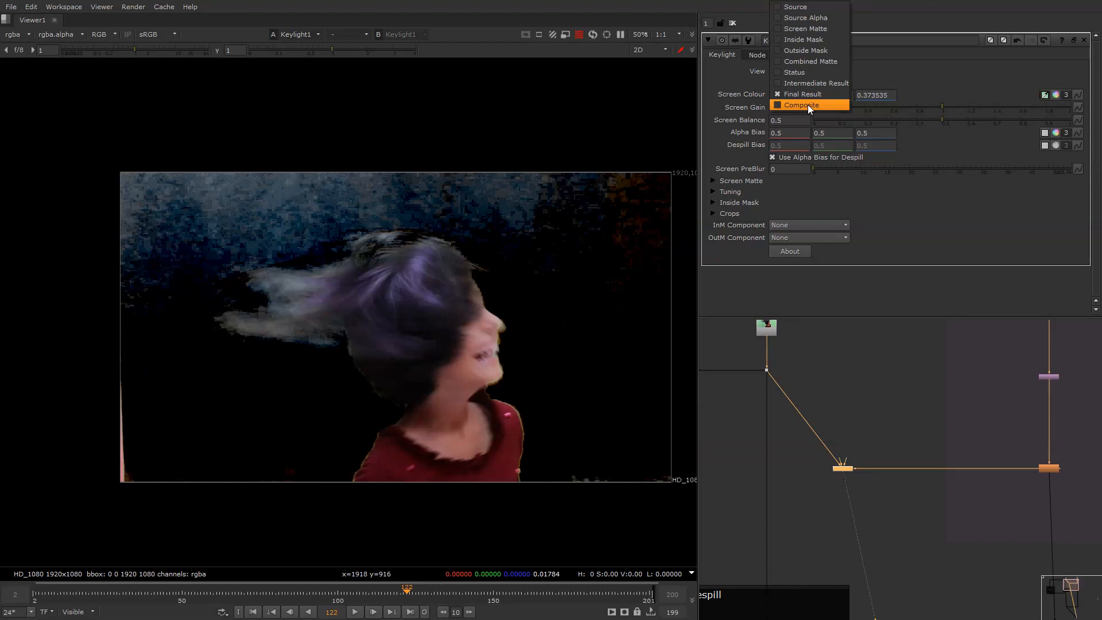
pyautogui.click(537, 256)
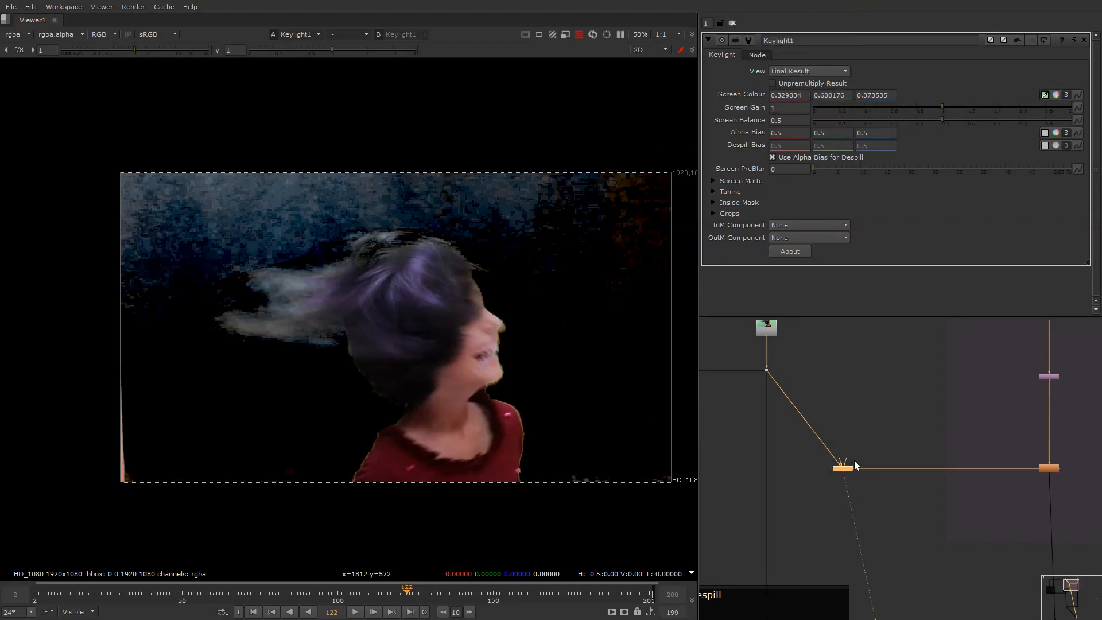
pyautogui.moveTo(782, 441); pyautogui.dragTo(867, 366, button='middle')
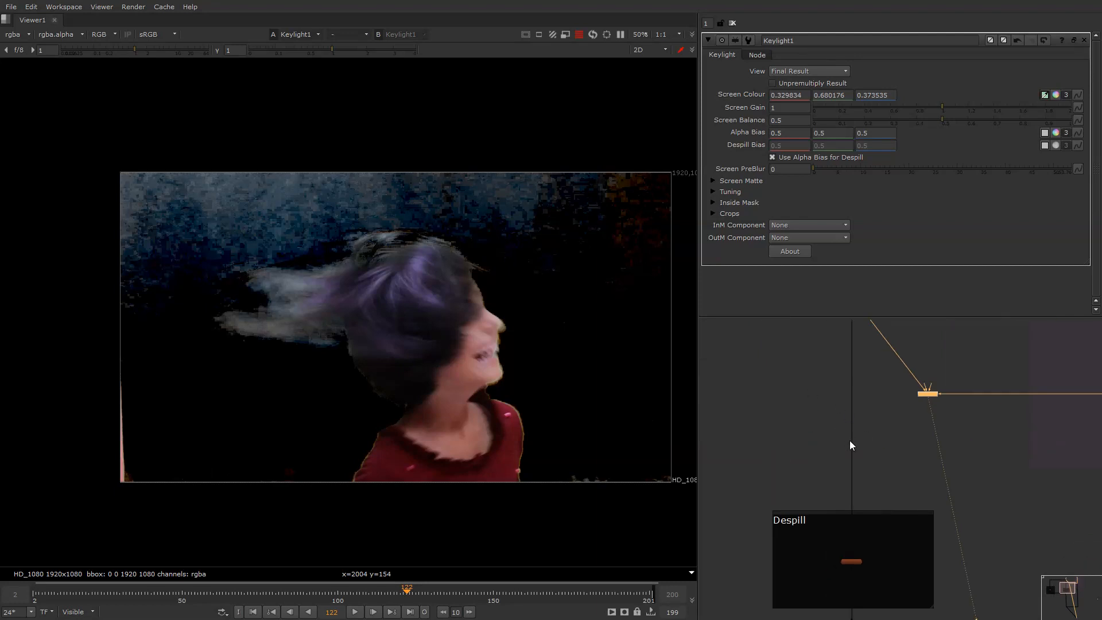
pyautogui.click(812, 68)
pyautogui.click(809, 97)
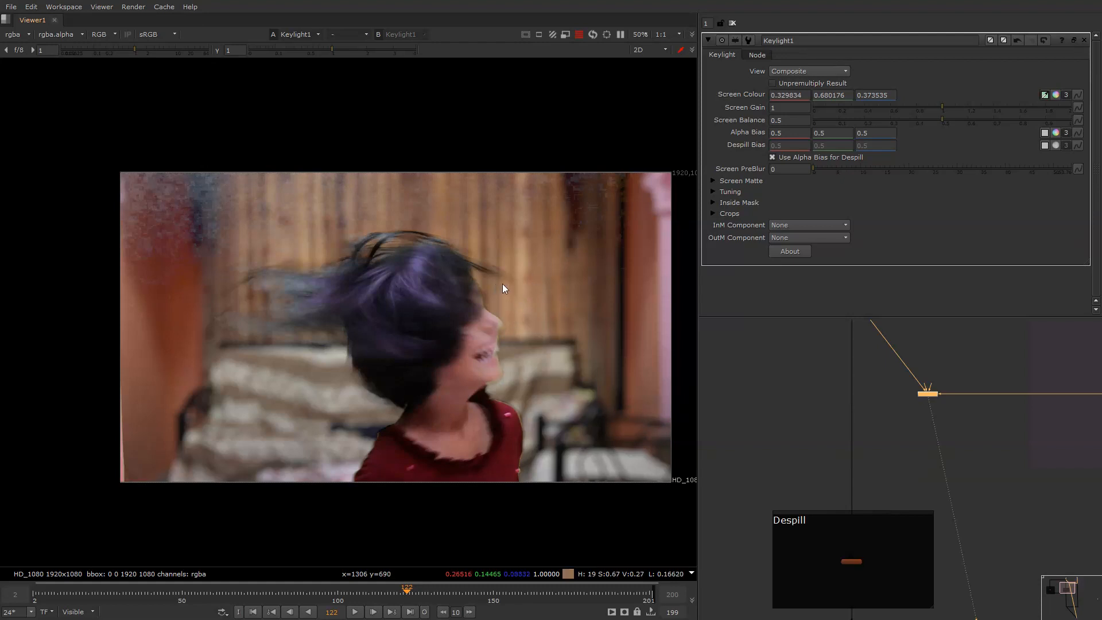
# Compare the original plate with the Keylight composite by assigning the Dot and Keylight to the viewer and switching between them.
pyautogui.moveTo(502, 284); pyautogui.dragTo(544, 287, button='middle')
pyautogui.moveTo(865, 342); pyautogui.dragTo(880, 409, button='middle')
pyautogui.moveTo(893, 340); pyautogui.dragTo(851, 379)
pyautogui.press('1')
pyautogui.moveTo(904, 420); pyautogui.dragTo(870, 372, button='middle')
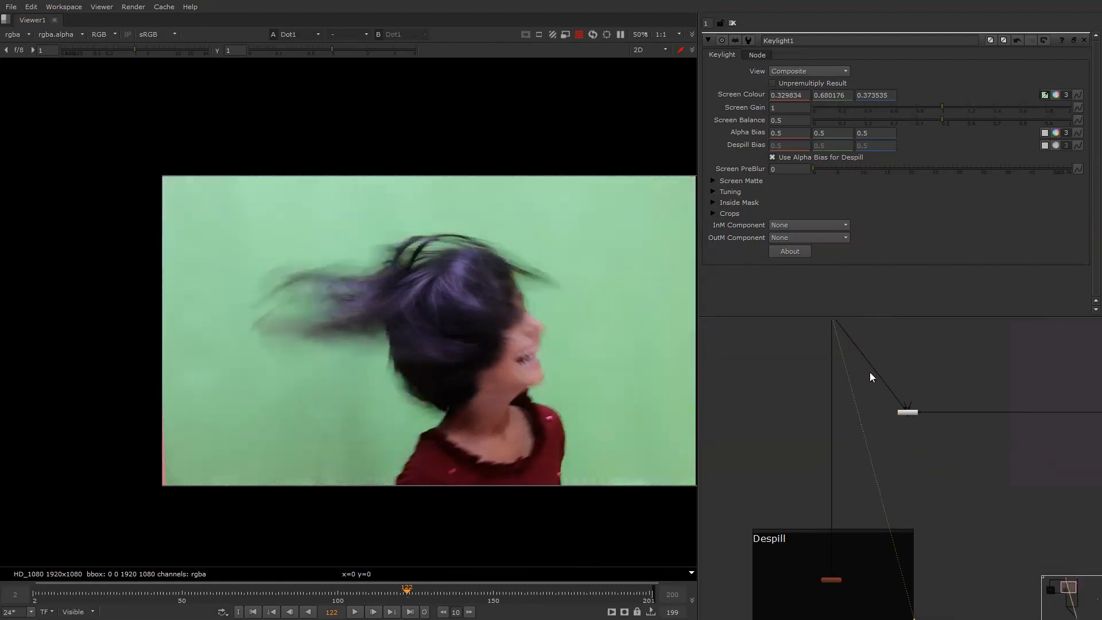
pyautogui.moveTo(936, 391); pyautogui.dragTo(889, 426)
pyautogui.press('2')
pyautogui.press('1')
pyautogui.press('2')
pyautogui.press('1')
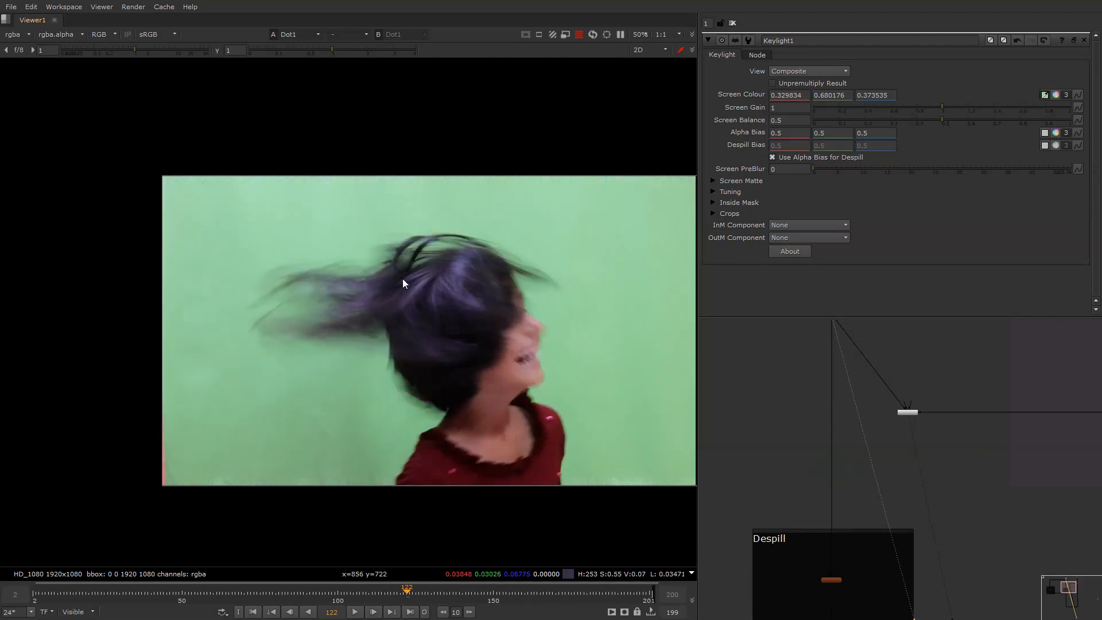
# Inspect the fine hair strands close up in the plate and the Keylight composite, and examine the composite's upper right area.
pyautogui.scroll(5, 342, 280)
pyautogui.press('2')
pyautogui.press('1')
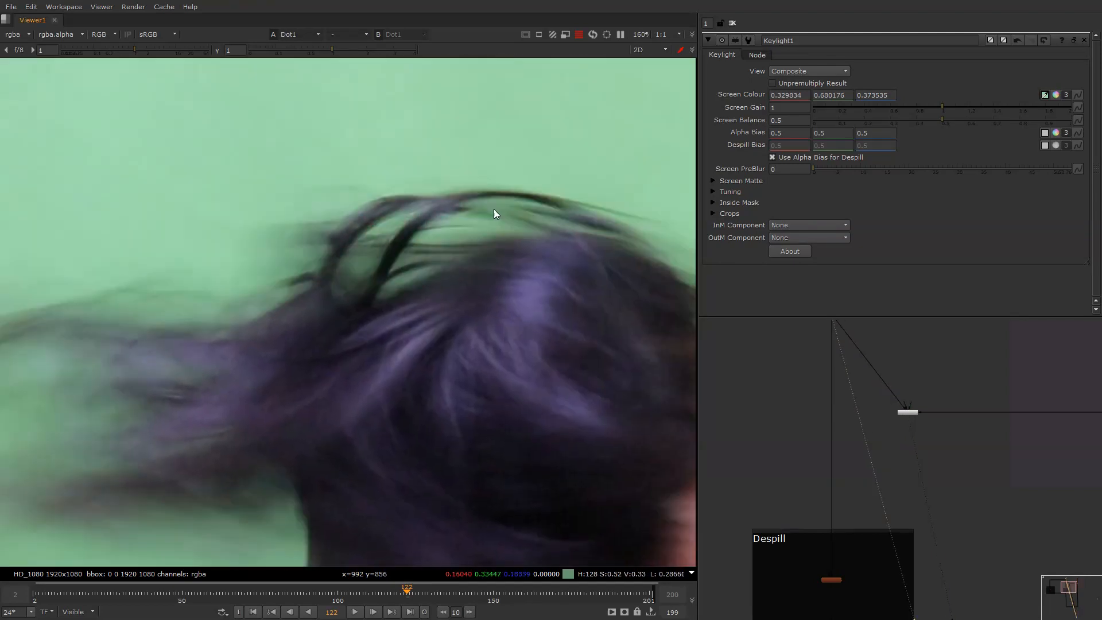
pyautogui.press('1')
pyautogui.press('f')
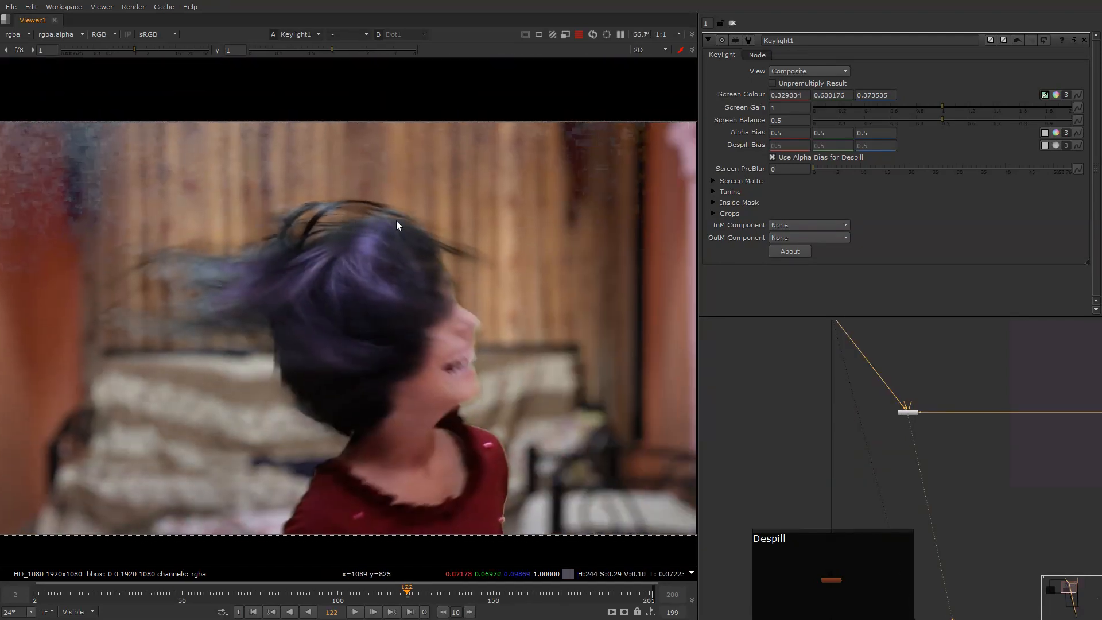
pyautogui.moveTo(896, 379); pyautogui.dragTo(900, 410, button='middle')
pyautogui.moveTo(570, 171); pyautogui.dragTo(488, 294, button='middle')
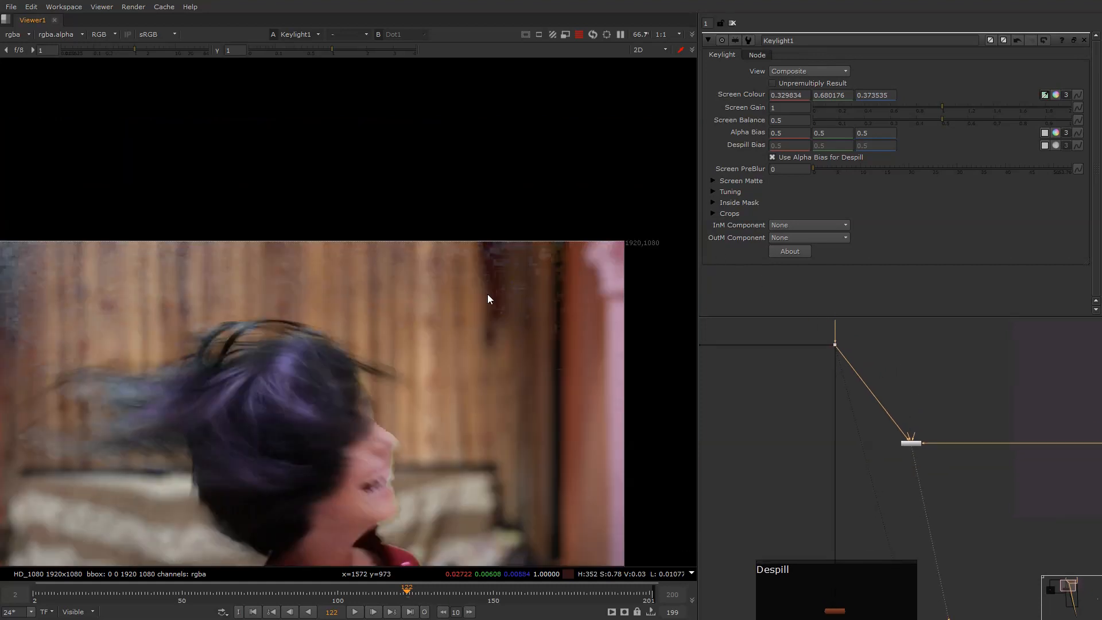
# Insert a Denoise node on the connection between the plate's Dot and the Keylight node.
pyautogui.scroll(7, 605, 277)
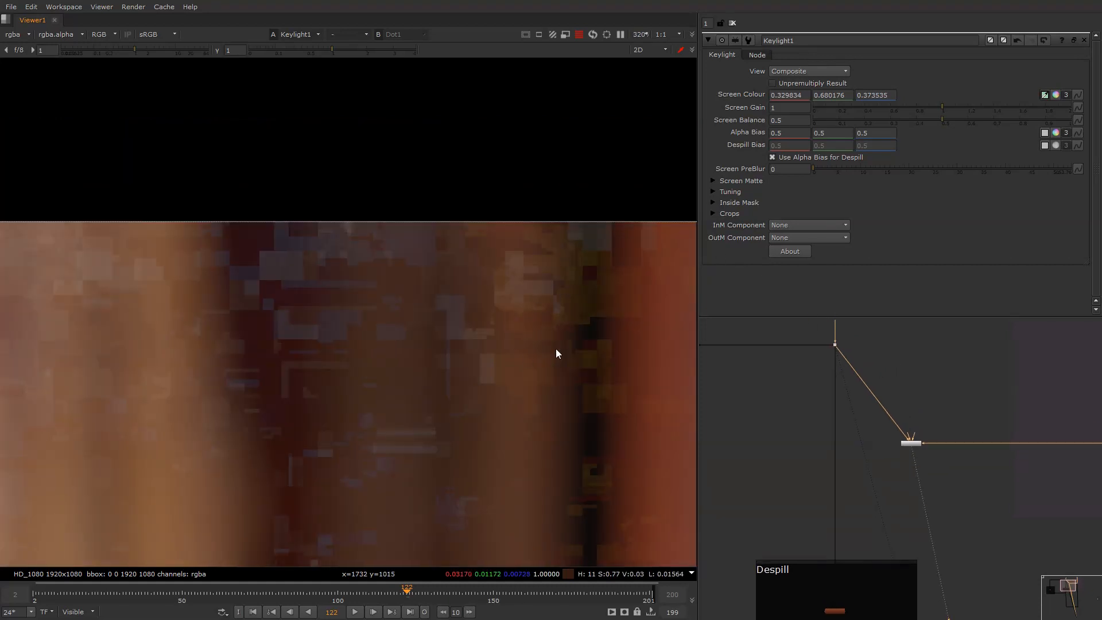
pyautogui.moveTo(556, 349); pyautogui.dragTo(556, 273, button='middle')
pyautogui.moveTo(918, 395); pyautogui.dragTo(832, 389, button='middle')
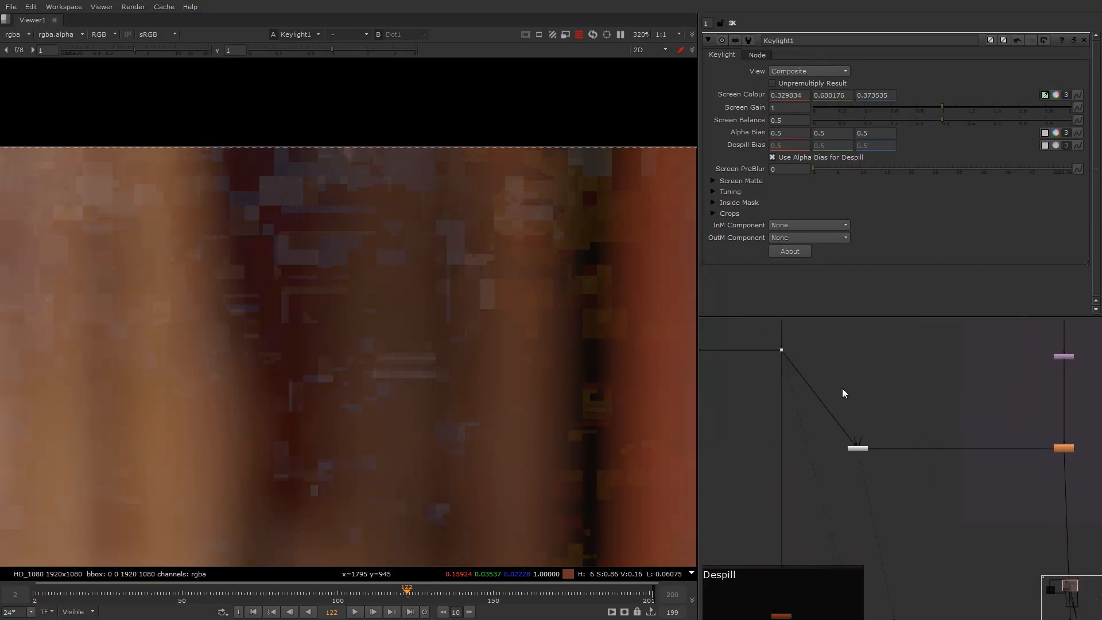
pyautogui.press('Tab')
pyautogui.write('denoise')
pyautogui.press('Return')
pyautogui.moveTo(849, 394)
pyautogui.mouseDown()
pyautogui.moveTo(825, 406)
pyautogui.moveTo(840, 379)
pyautogui.mouseUp()
# Show the Denoise overlay controls and move the noise analysis region from the image corner onto the hair.
pyautogui.press('f')
pyautogui.moveTo(414, 271); pyautogui.dragTo(482, 262, button='middle')
pyautogui.rightClick(481, 216)
pyautogui.click(492, 234)
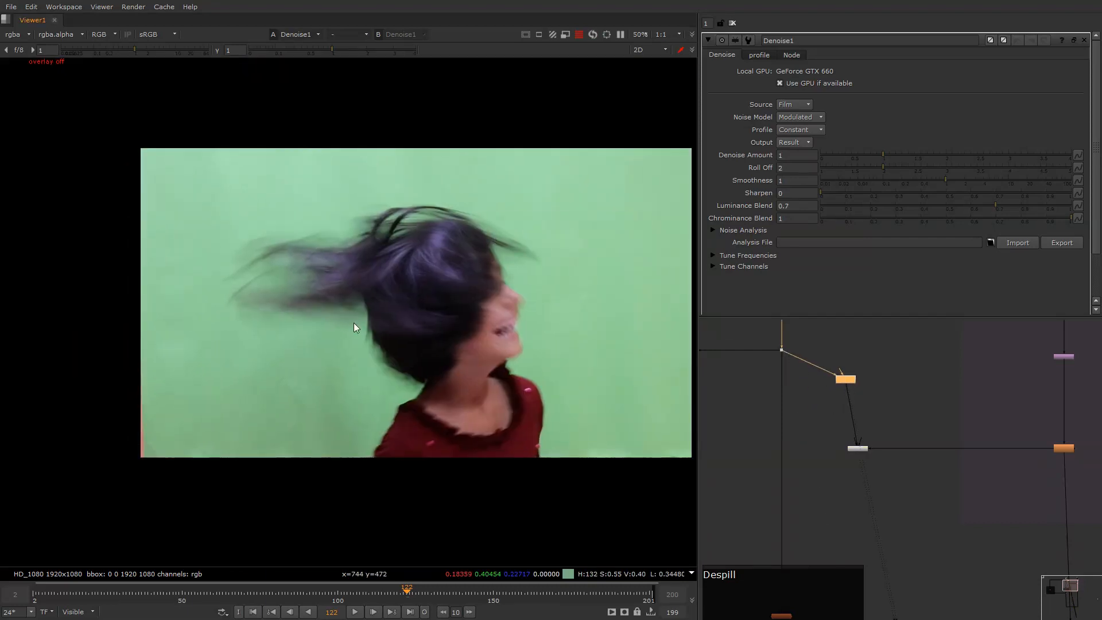
pyautogui.rightClick(273, 363)
pyautogui.click(284, 382)
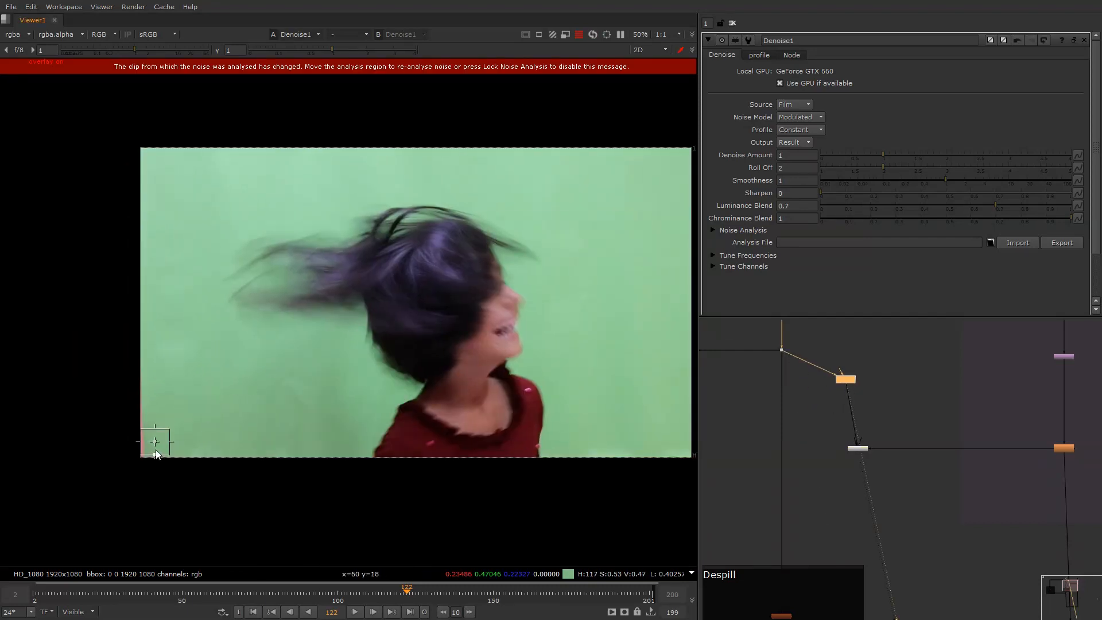
pyautogui.moveTo(163, 454); pyautogui.dragTo(463, 294)
# View the Keylight output and compare the wooden wall and the hair with the Denoise node disabled and enabled.
pyautogui.click(826, 421)
pyautogui.press('1')
pyautogui.moveTo(592, 275); pyautogui.dragTo(550, 319, button='middle')
pyautogui.scroll(5, 587, 210)
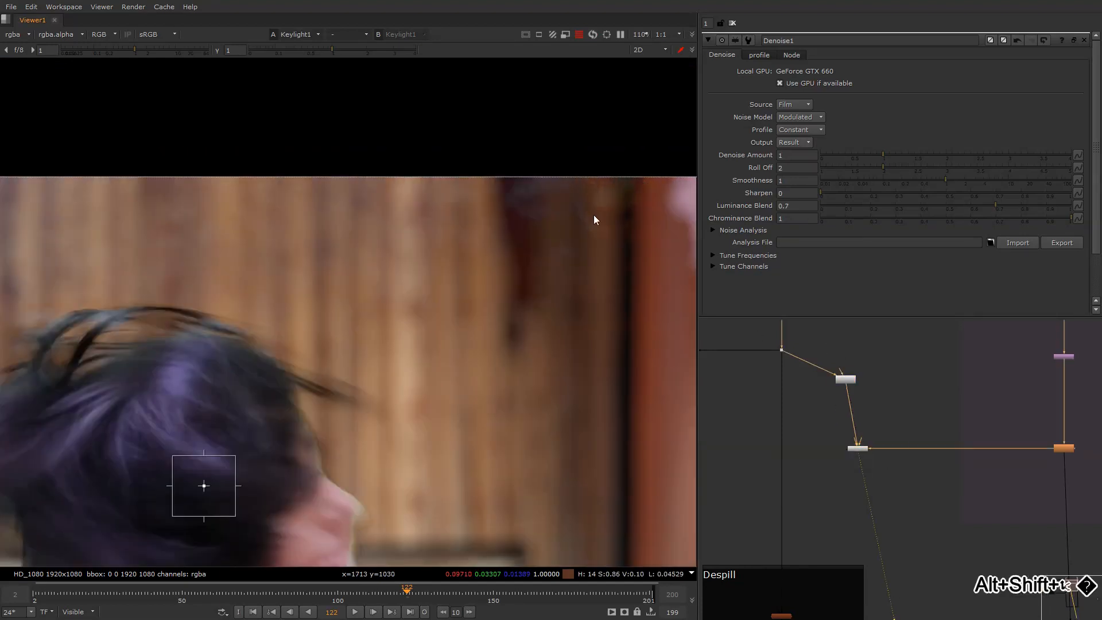
pyautogui.click(848, 378)
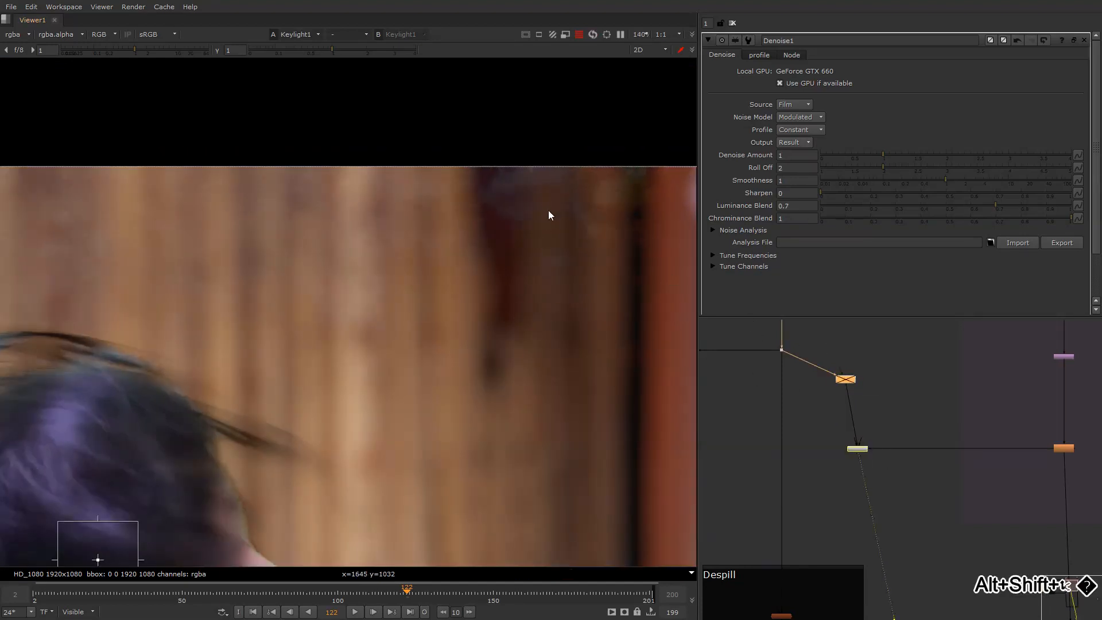
pyautogui.moveTo(374, 310); pyautogui.dragTo(521, 267, button='middle')
pyautogui.press('d')
pyautogui.press('d')
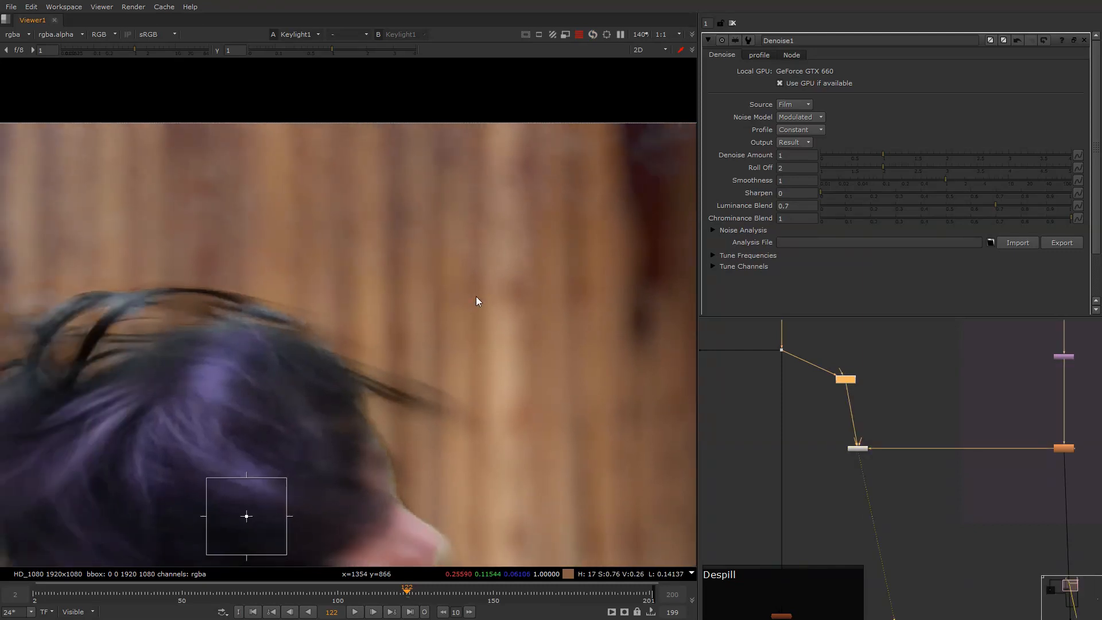
pyautogui.moveTo(416, 309); pyautogui.dragTo(543, 287, button='middle')
pyautogui.press('d')
pyautogui.press('d')
pyautogui.press('f')
pyautogui.scroll(-4, 824, 367)
# Nudge the Keylight node closer beneath the Denoise node and turn off the viewer overlay.
pyautogui.moveTo(832, 397); pyautogui.dragTo(816, 371, button='middle')
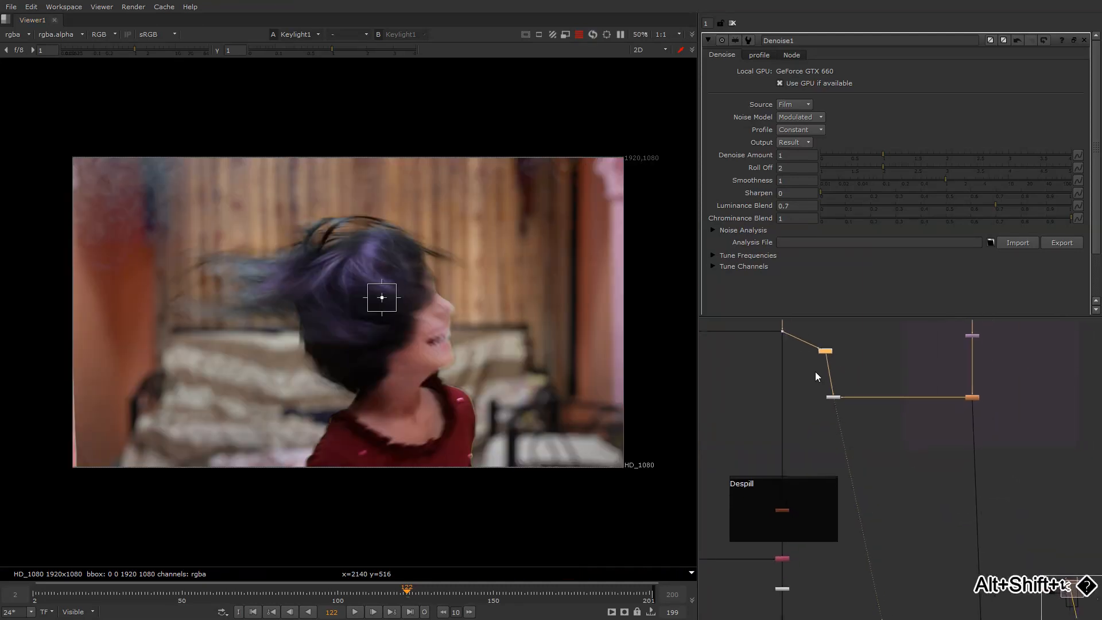
pyautogui.scroll(4, 828, 389)
pyautogui.moveTo(838, 402); pyautogui.dragTo(830, 402)
pyautogui.press('o')
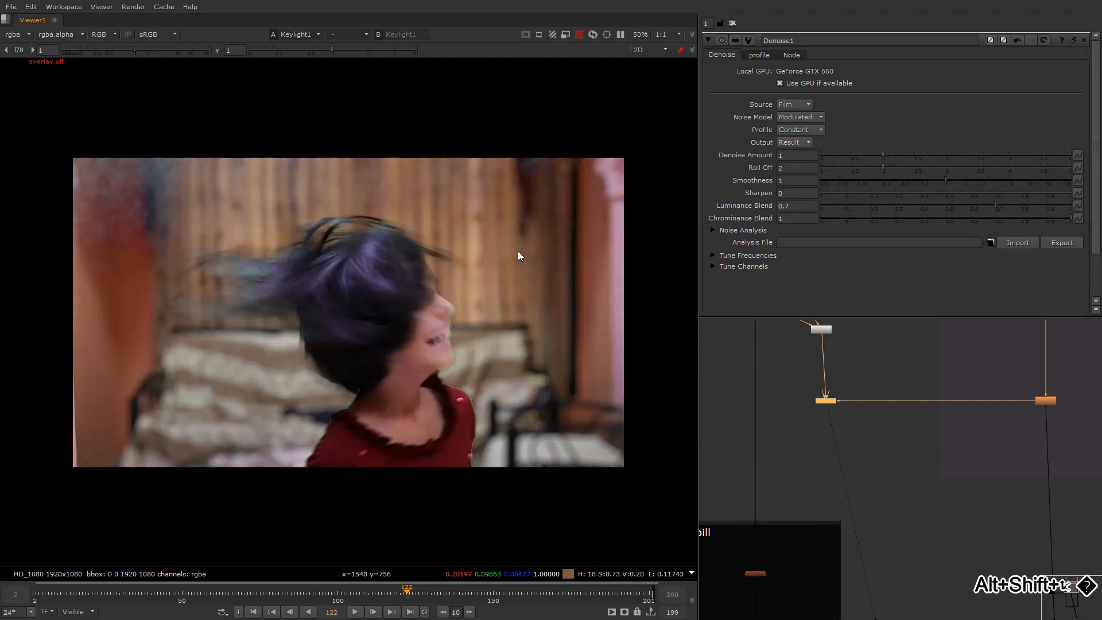
# Examine the face edge and the trailing hair strands close up in the denoised Keylight composite.
pyautogui.moveTo(513, 259); pyautogui.dragTo(556, 303, button='middle')
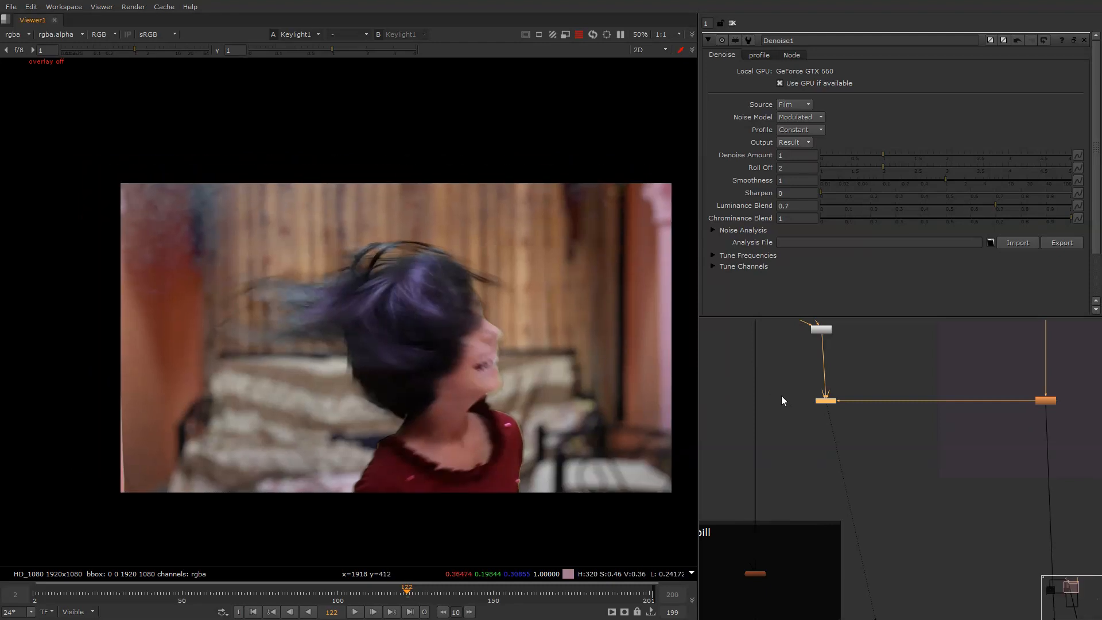
pyautogui.scroll(5, 511, 313)
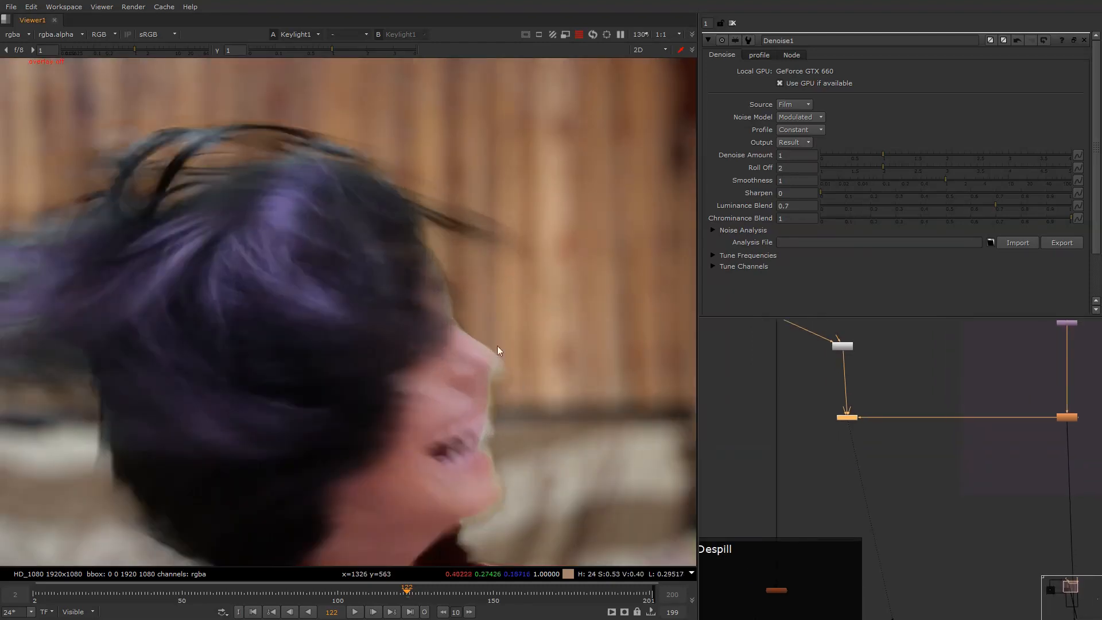
pyautogui.moveTo(431, 229); pyautogui.dragTo(608, 275, button='middle')
pyautogui.moveTo(402, 237); pyautogui.dragTo(581, 234, button='middle')
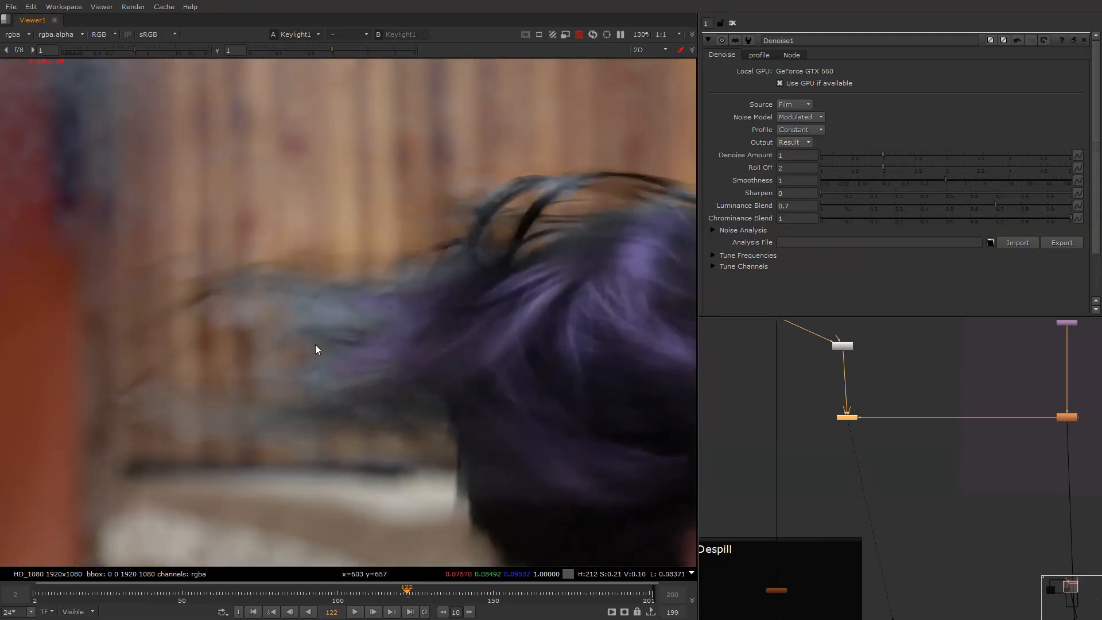
pyautogui.moveTo(419, 423); pyautogui.dragTo(316, 339, button='middle')
pyautogui.moveTo(402, 363); pyautogui.dragTo(319, 343, button='middle')
pyautogui.moveTo(531, 380); pyautogui.dragTo(446, 330, button='middle')
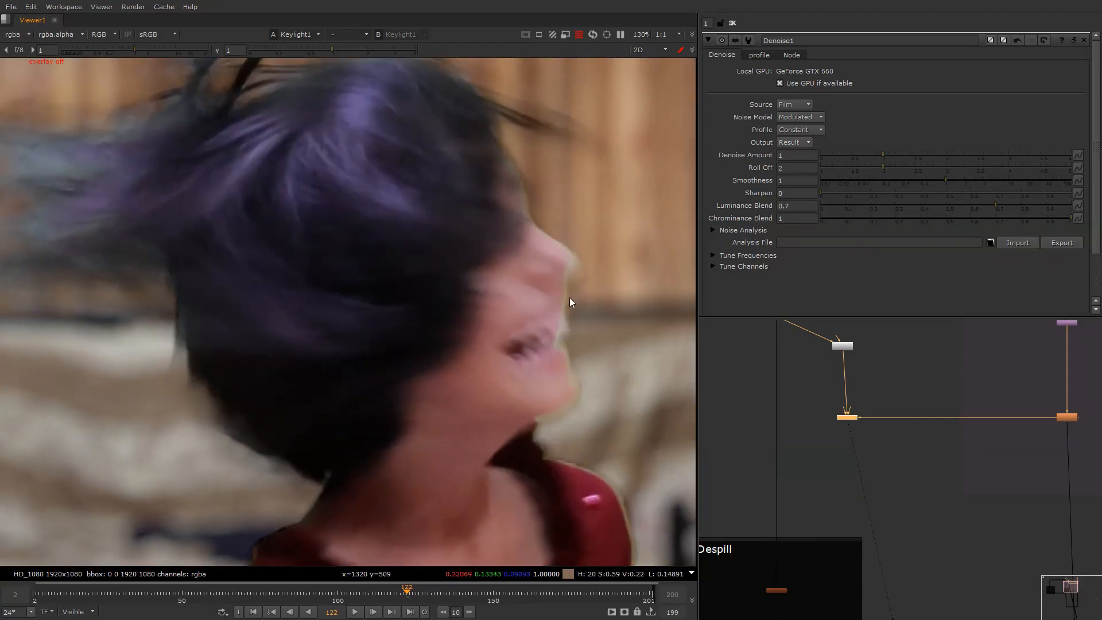
# Examine the face, neck and shoulder edges for fringing, and review the whole Keylight composite.
pyautogui.keyDown('alt'); pyautogui.keyDown('shift'); pyautogui.scroll(3, 570, 303); pyautogui.keyUp('shift'); pyautogui.keyUp('alt')
pyautogui.keyDown('alt'); pyautogui.keyDown('shift'); pyautogui.scroll(-3, 573, 294); pyautogui.keyUp('shift'); pyautogui.keyUp('alt')
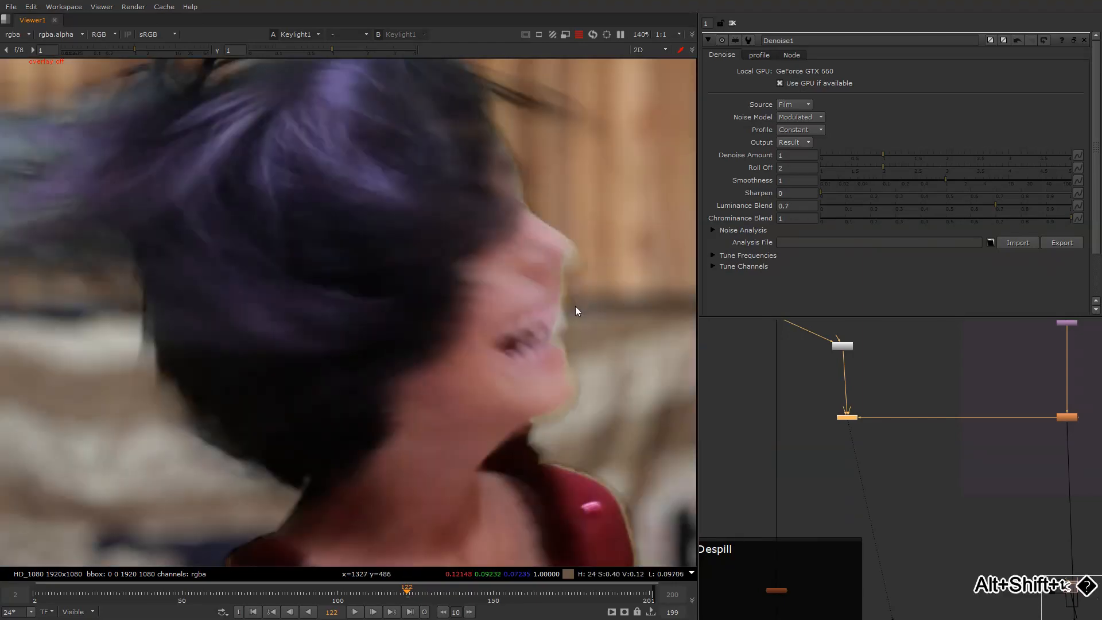
pyautogui.scroll(-3, 575, 306)
pyautogui.moveTo(597, 403); pyautogui.dragTo(536, 353, button='middle')
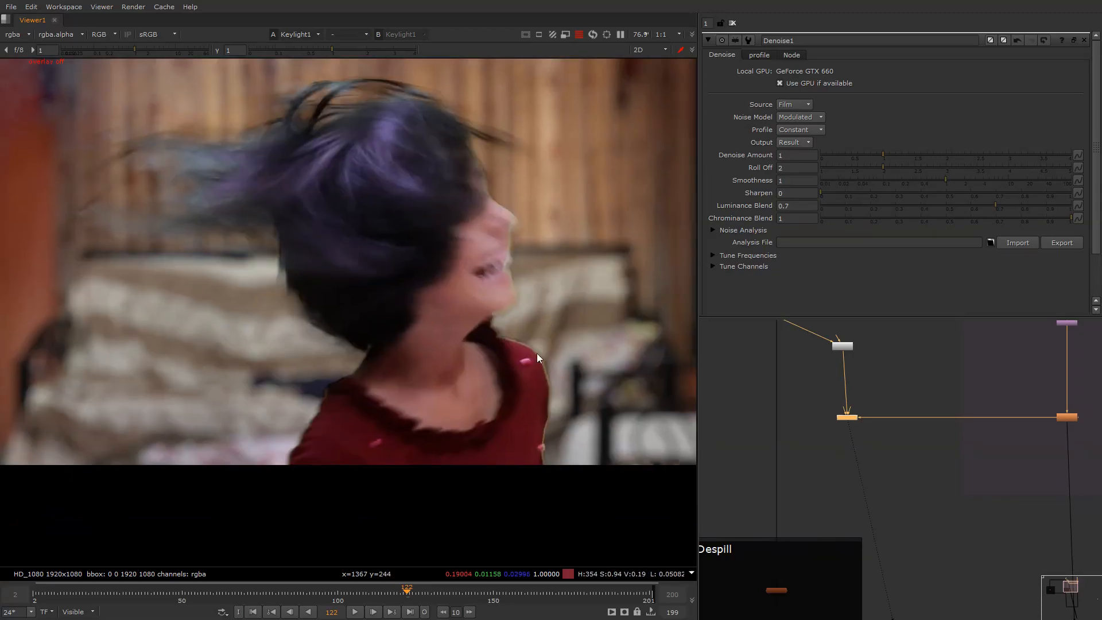
pyautogui.scroll(3, 537, 354)
pyautogui.moveTo(294, 362); pyautogui.dragTo(485, 379, button='middle')
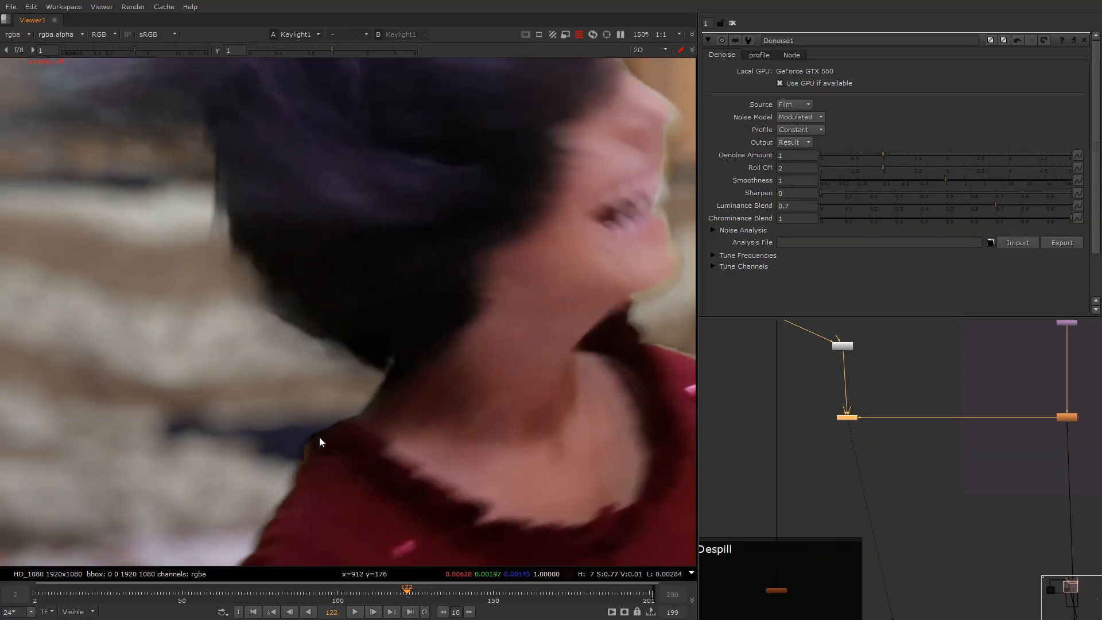
pyautogui.moveTo(310, 221); pyautogui.dragTo(360, 477, button='middle')
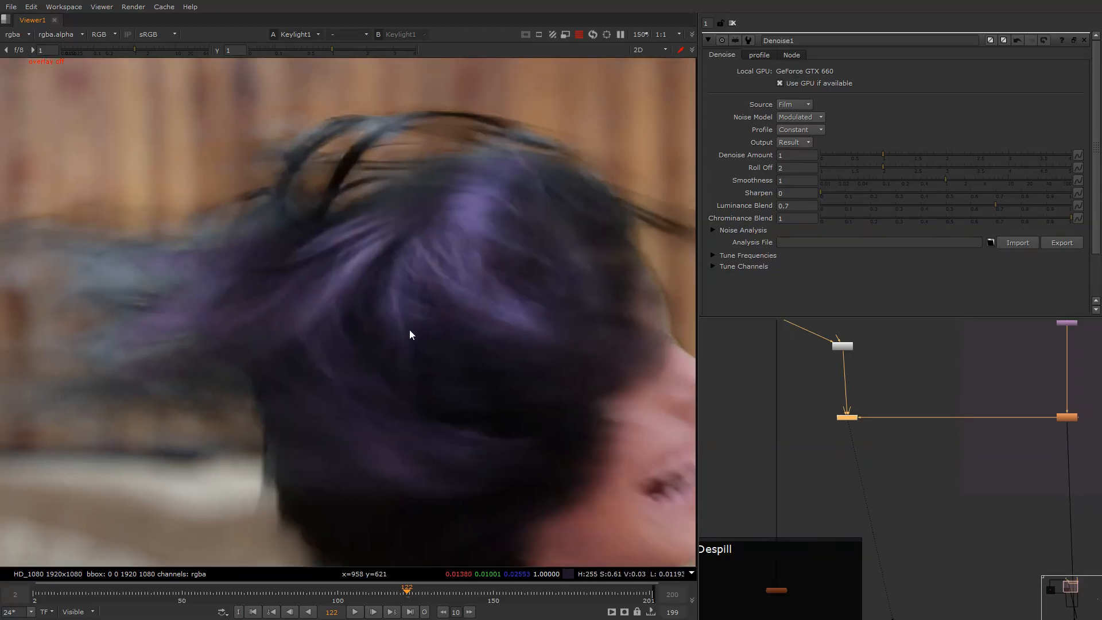
pyautogui.keyDown('alt'); pyautogui.keyDown('shift'); pyautogui.scroll(-3, 422, 342); pyautogui.keyUp('shift'); pyautogui.keyUp('alt')
pyautogui.moveTo(806, 400); pyautogui.dragTo(775, 402, button='middle')
pyautogui.keyDown('alt'); pyautogui.keyDown('shift'); pyautogui.scroll(-1, 510, 310); pyautogui.keyUp('shift'); pyautogui.keyUp('alt')
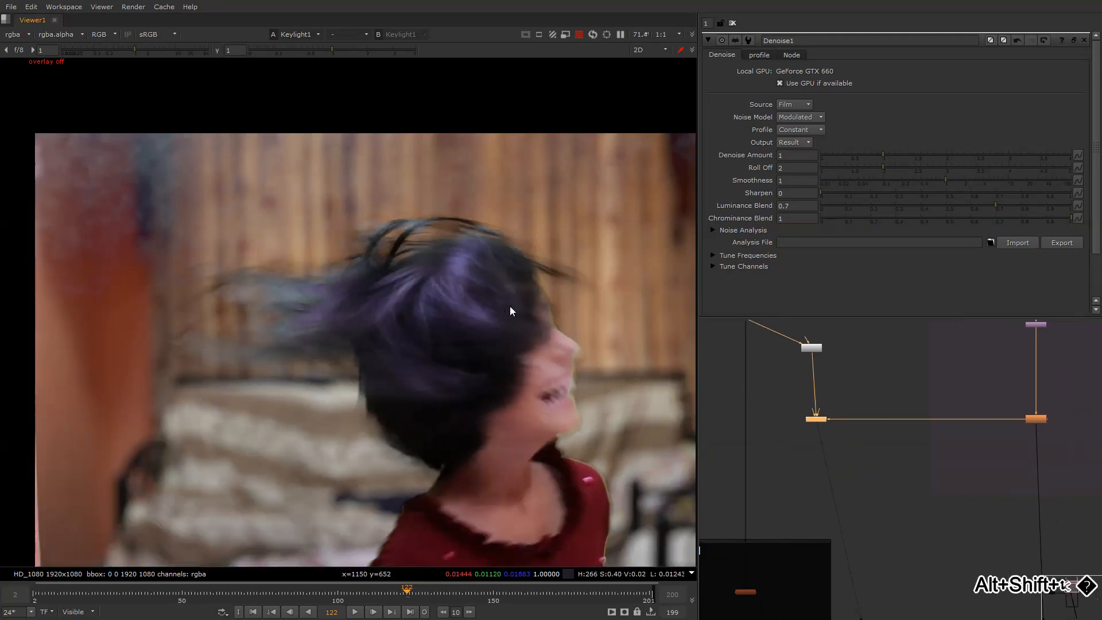
pyautogui.keyDown('alt'); pyautogui.keyDown('shift'); pyautogui.scroll(-5, 463, 320); pyautogui.keyUp('shift'); pyautogui.keyUp('alt')
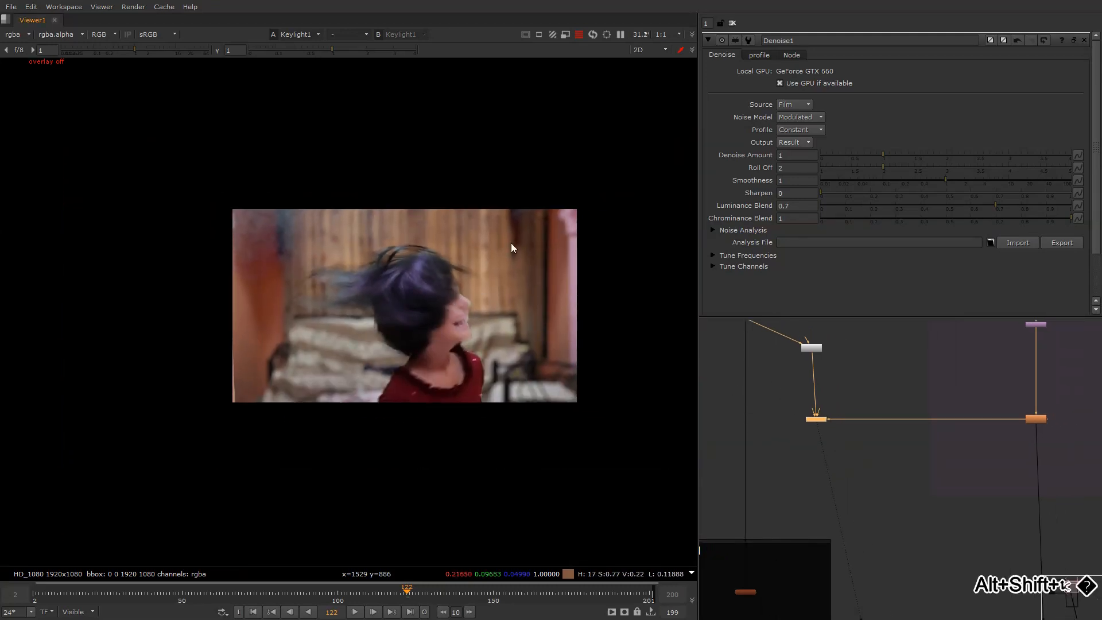
pyautogui.keyDown('alt'); pyautogui.keyDown('shift'); pyautogui.scroll(2, 517, 233); pyautogui.keyUp('shift'); pyautogui.keyUp('alt')
pyautogui.keyDown('alt'); pyautogui.keyDown('shift'); pyautogui.scroll(1, 501, 202); pyautogui.keyUp('shift'); pyautogui.keyUp('alt')
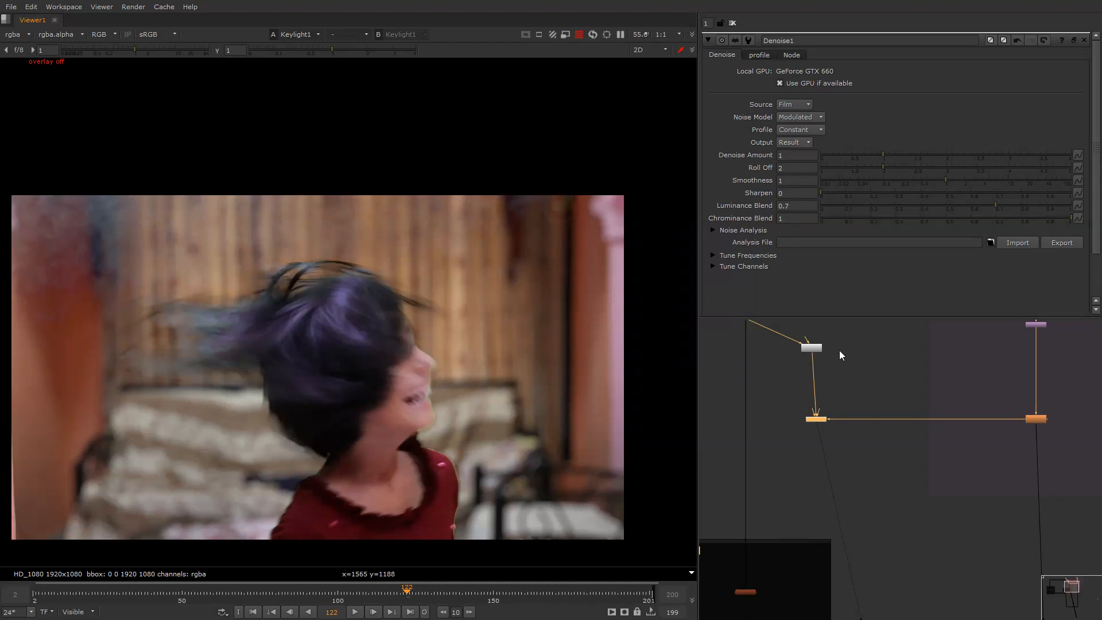
# Align the Keylight node directly below the Denoise node and open the Keylight's properties.
pyautogui.moveTo(815, 410); pyautogui.dragTo(820, 418)
pyautogui.doubleClick(819, 418)
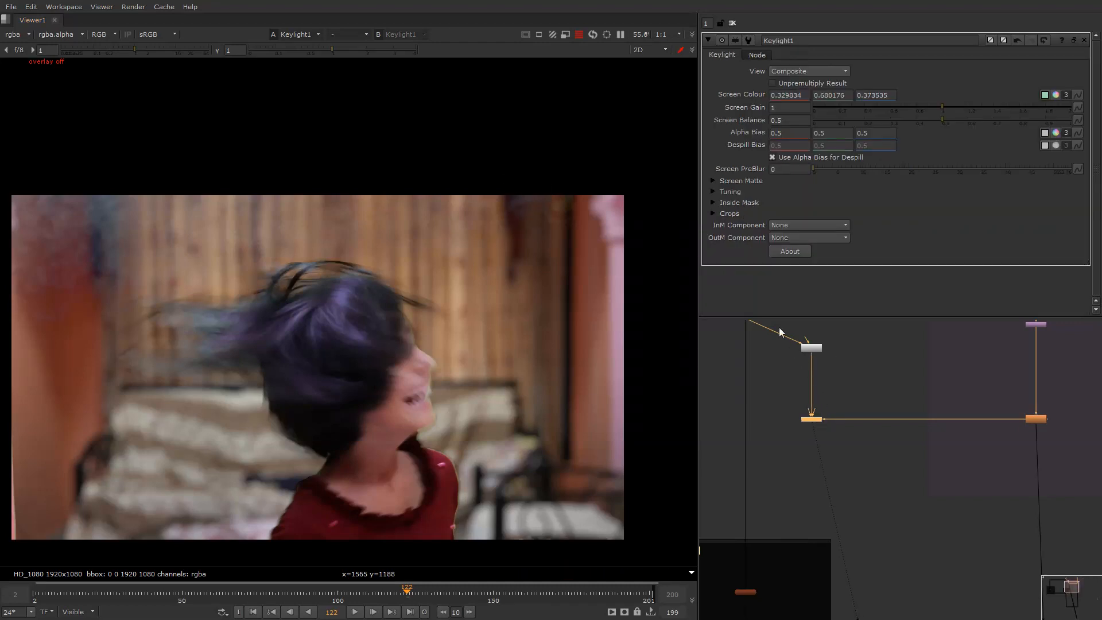
pyautogui.moveTo(299, 292); pyautogui.dragTo(394, 271, button='middle')
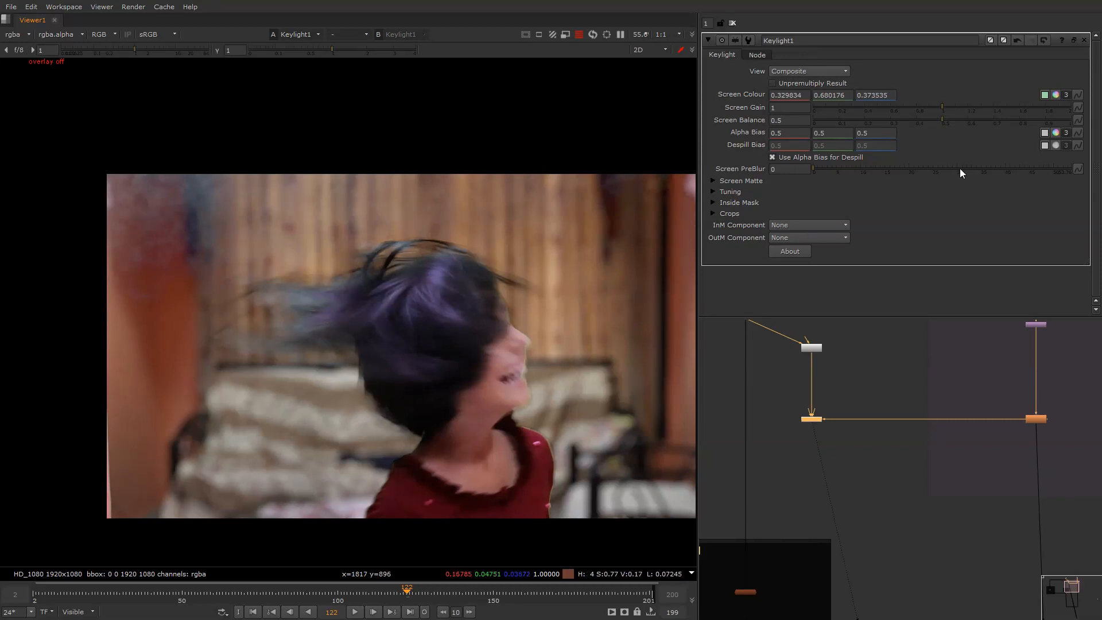
# Set the Keylight's Alpha Bias to red 0.64, green 0.355 and blue 0.48, checking the face edge in the green channel.
pyautogui.click(1056, 133)
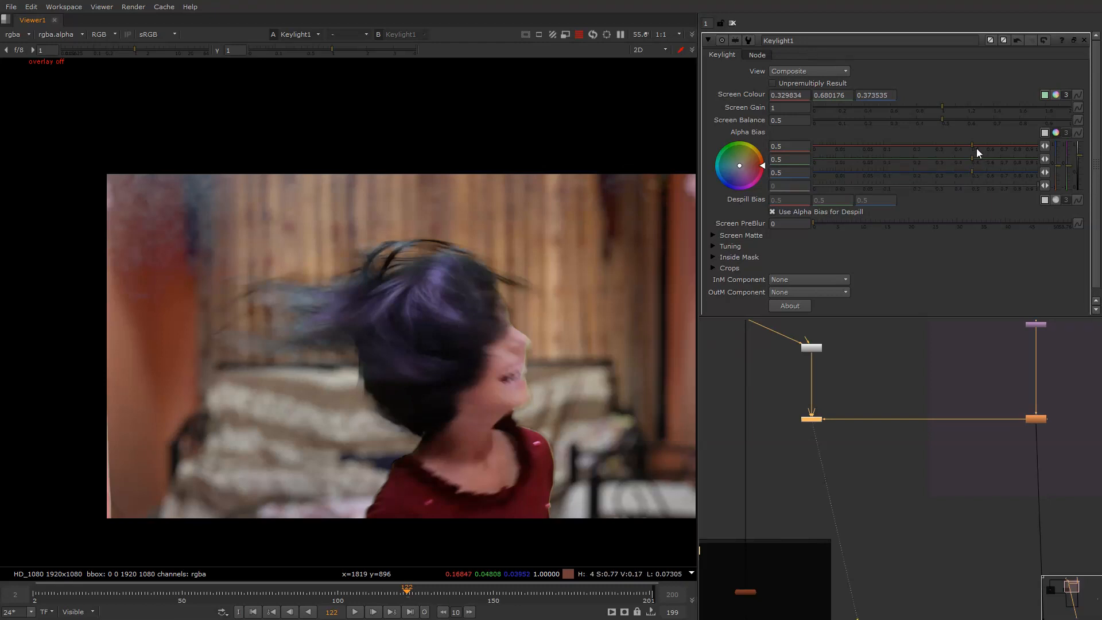
pyautogui.moveTo(957, 168)
pyautogui.mouseDown()
pyautogui.moveTo(983, 160)
pyautogui.moveTo(946, 164)
pyautogui.mouseUp()
pyautogui.scroll(6, 513, 356)
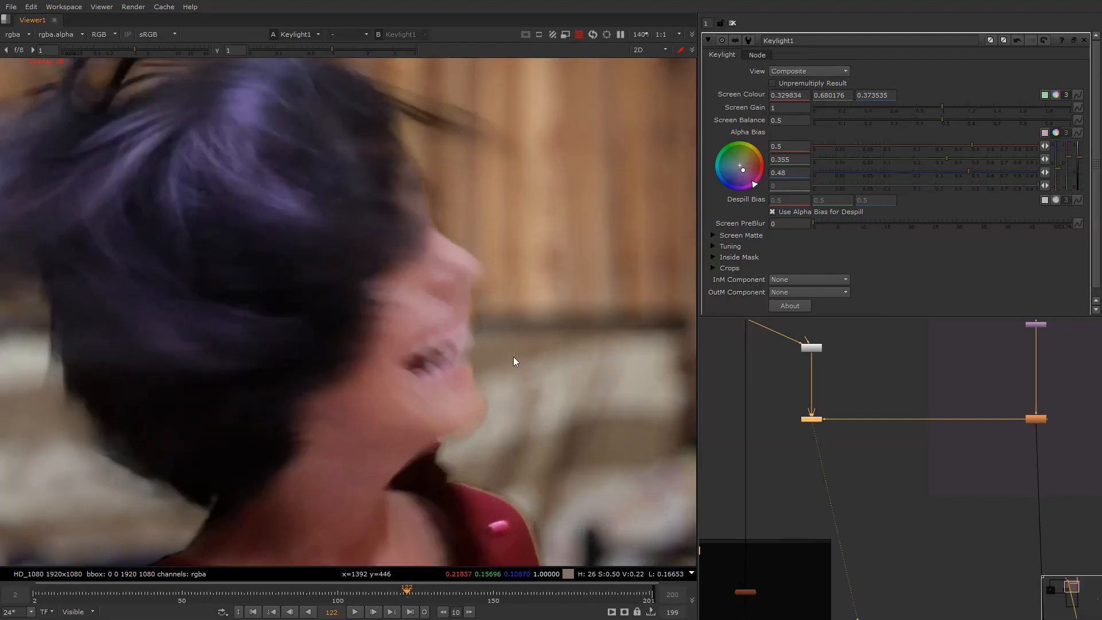
pyautogui.press('g')
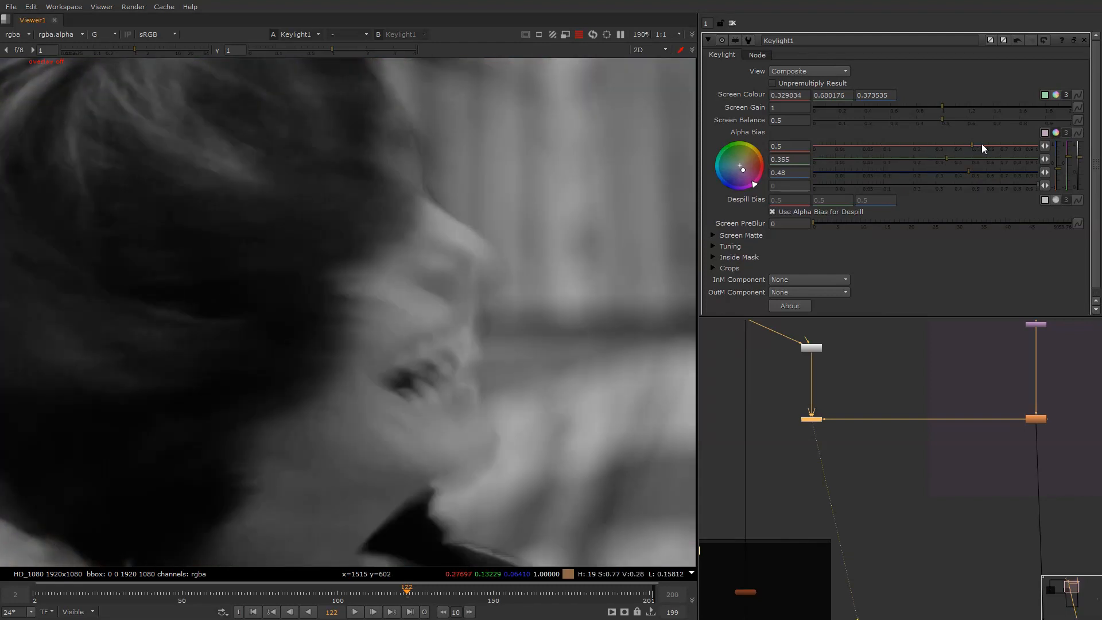
pyautogui.moveTo(982, 144)
pyautogui.mouseDown()
pyautogui.moveTo(973, 146)
pyautogui.moveTo(992, 144)
pyautogui.mouseUp()
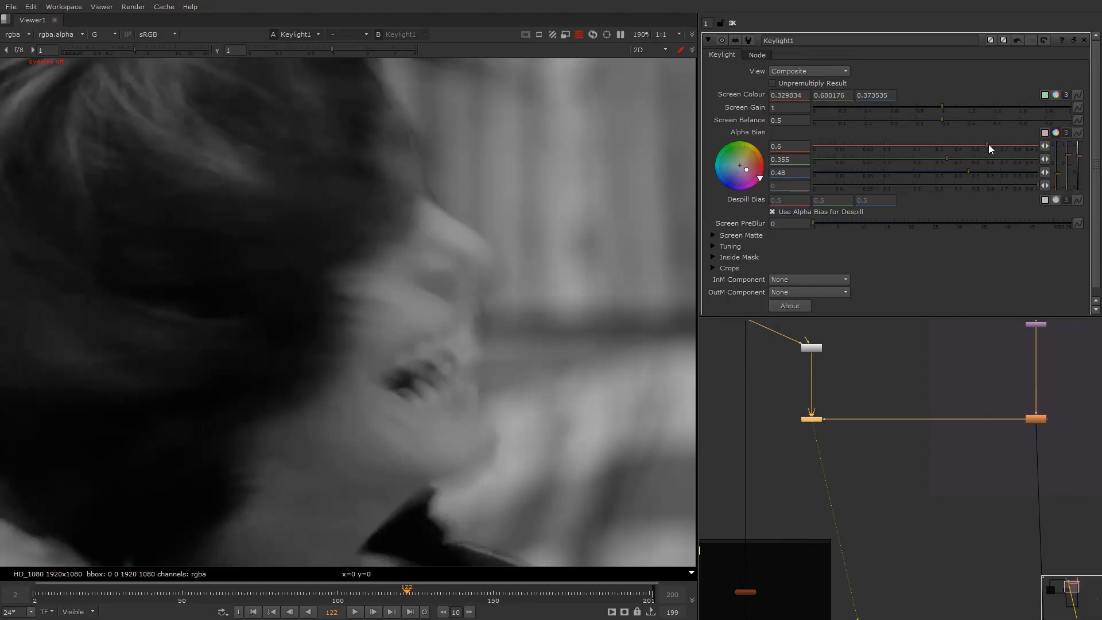
pyautogui.press('g')
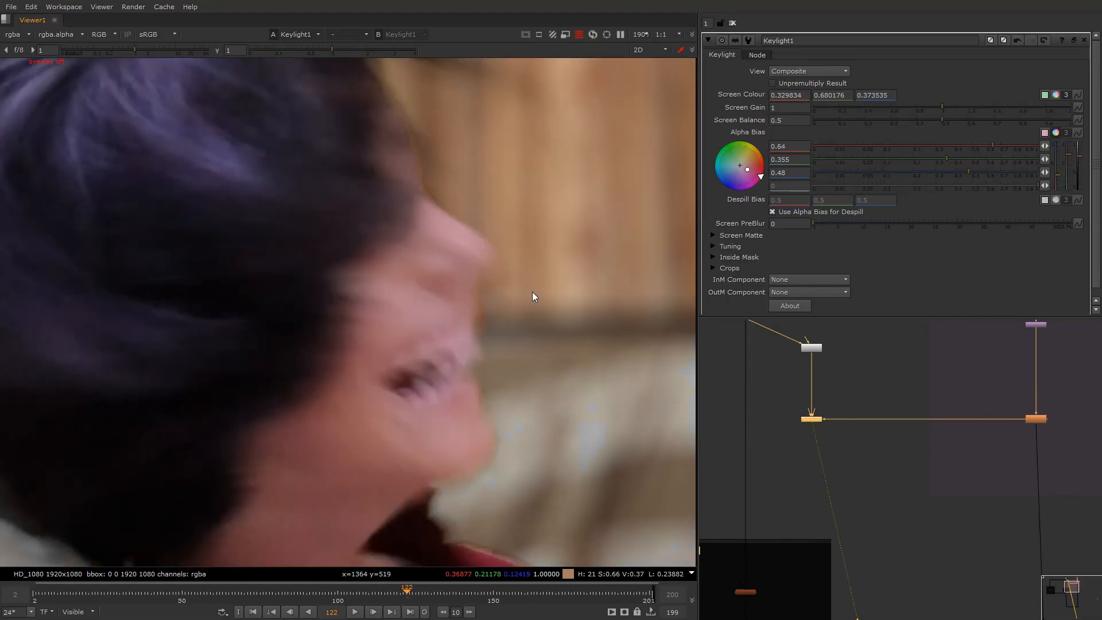
# Try a higher blue Alpha Bias while viewing the face edge in the blue channel, and undo the change.
pyautogui.press('b')
pyautogui.press('b')
pyautogui.scroll(-3, 531, 292)
pyautogui.press('b')
pyautogui.scroll(3, 516, 316)
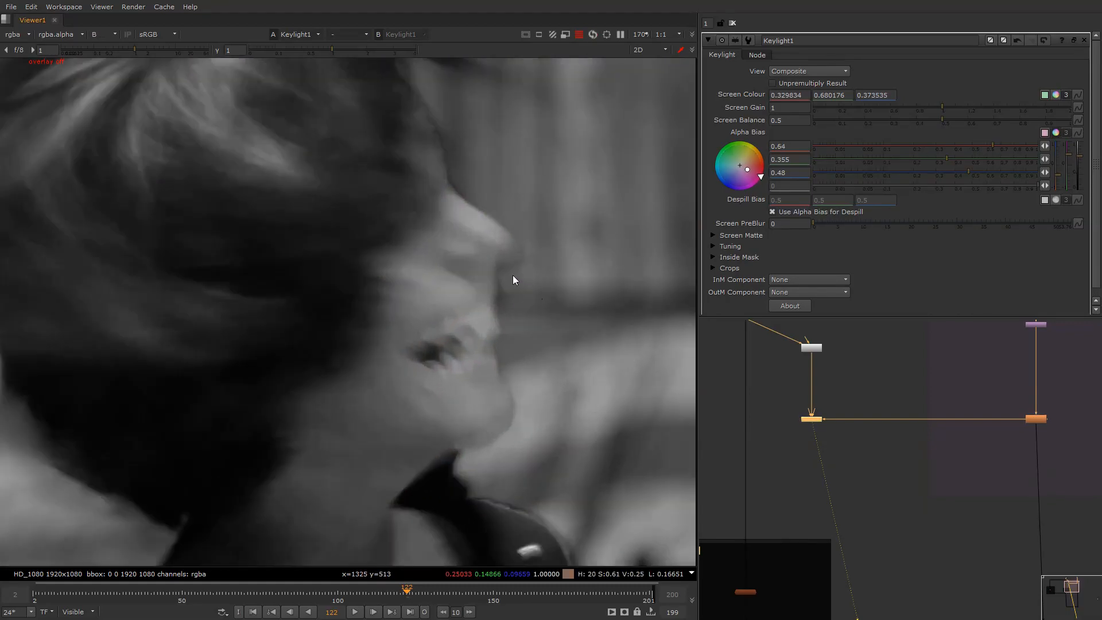
pyautogui.moveTo(971, 172); pyautogui.dragTo(982, 175)
pyautogui.hotkey('ctrl', 'z')
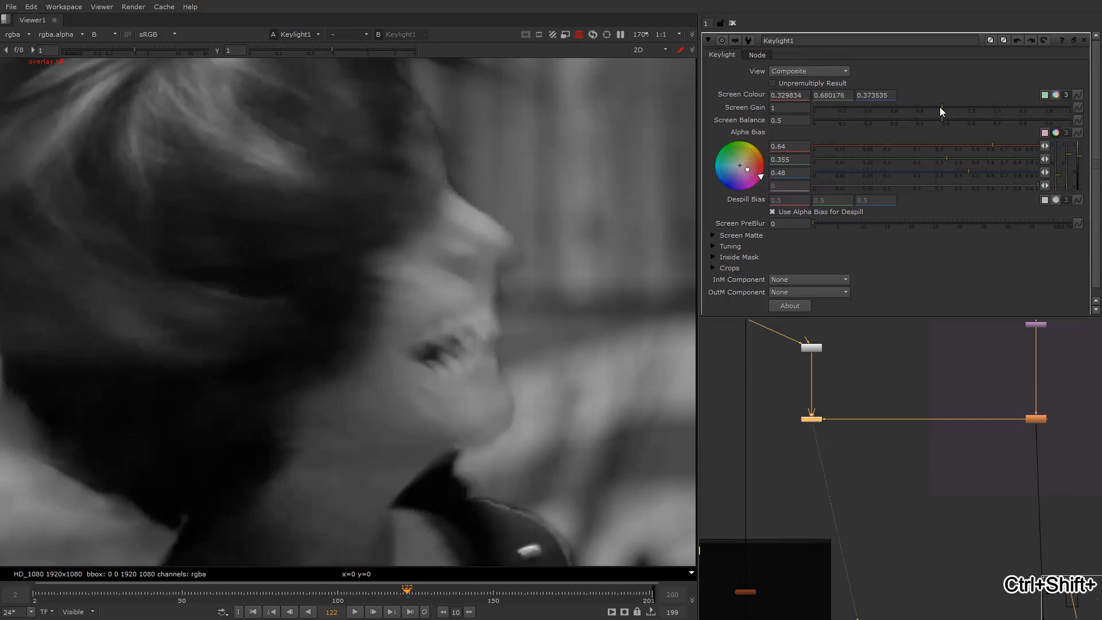
# Lower the Keylight's Screen Gain to 0.94 and check the composite in individual channels and full colour.
pyautogui.moveTo(940, 106); pyautogui.dragTo(937, 108)
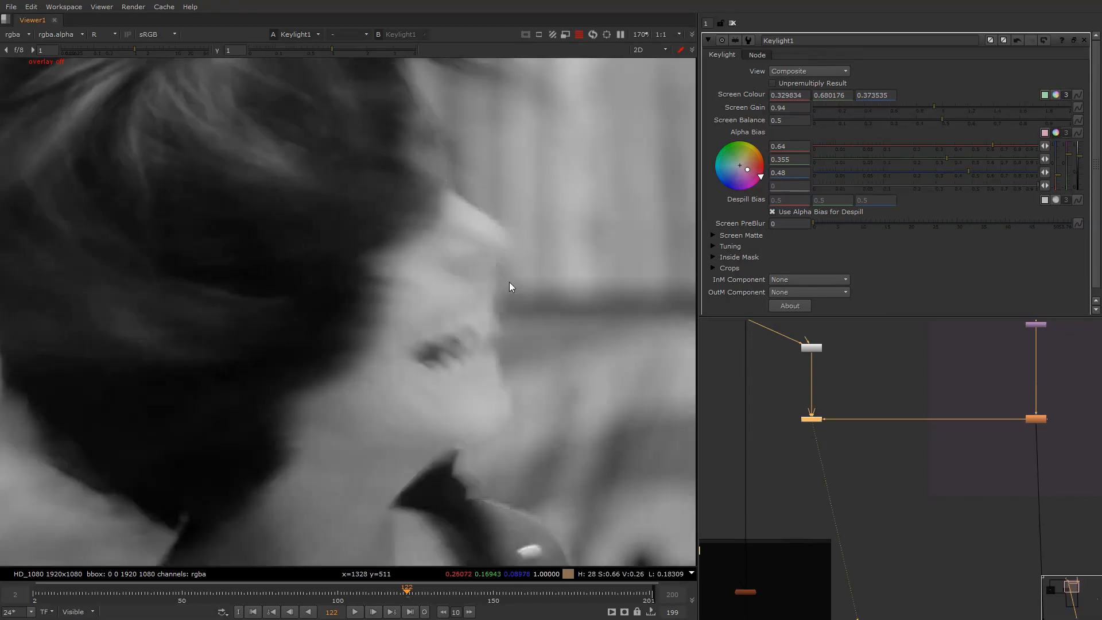
pyautogui.press('b')
pyautogui.scroll(-5, 509, 308)
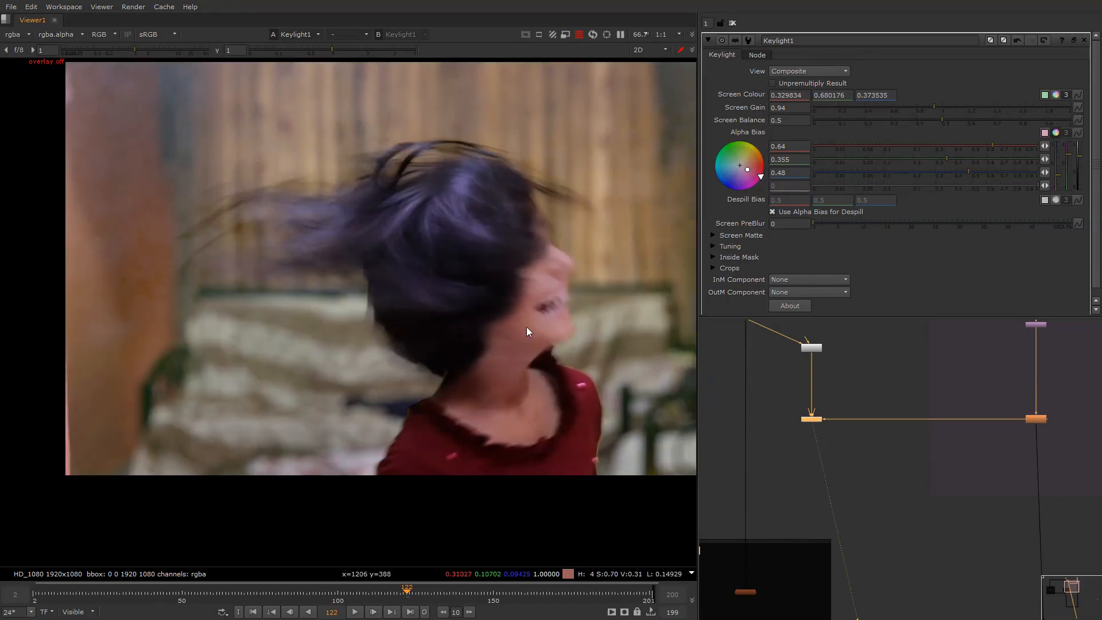
# Compare the plate and the adjusted composite by disabling and re-enabling the Keylight, checking the hair and forehead up close.
pyautogui.press('d')
pyautogui.press('d')
pyautogui.press('d')
pyautogui.press('d')
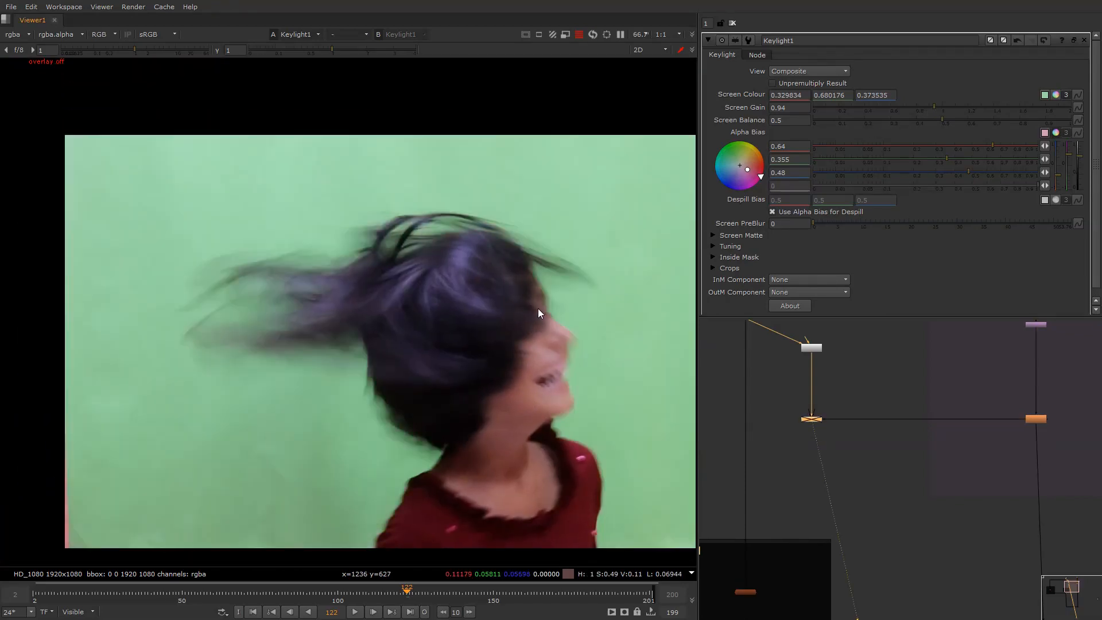
pyautogui.scroll(3, 377, 233)
pyautogui.press('d')
pyautogui.press('d')
pyautogui.moveTo(685, 296); pyautogui.dragTo(518, 241, button='middle')
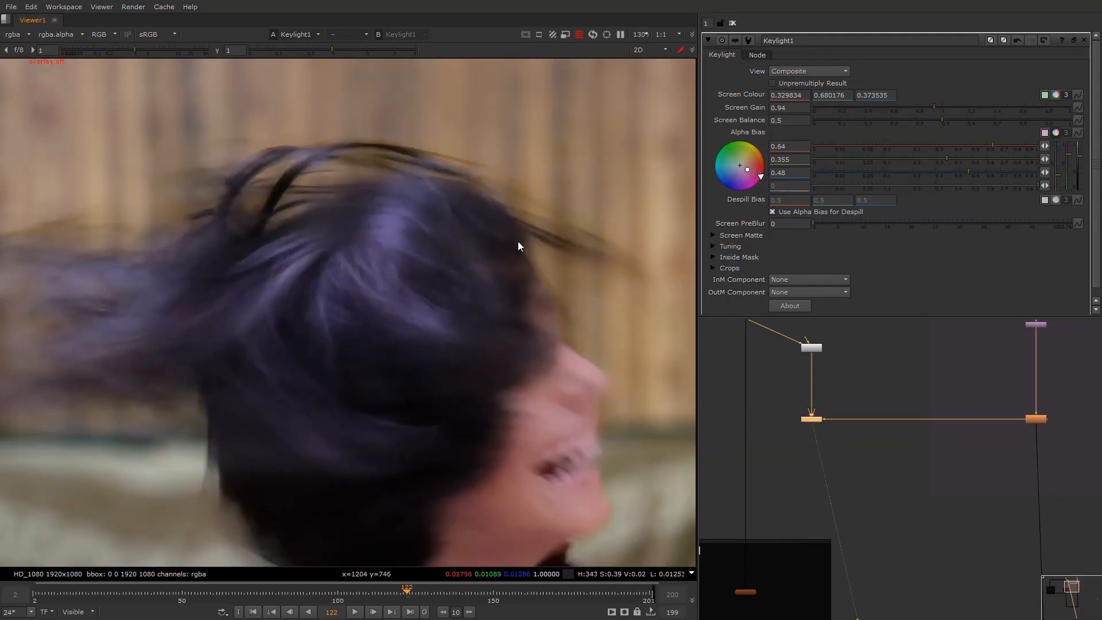
# Toggle the Keylight off and on over the full frame and close up on the lower hair and neck edges.
pyautogui.scroll(-3, 519, 244)
pyautogui.press('d')
pyautogui.press('d')
pyautogui.press('d')
pyautogui.press('d')
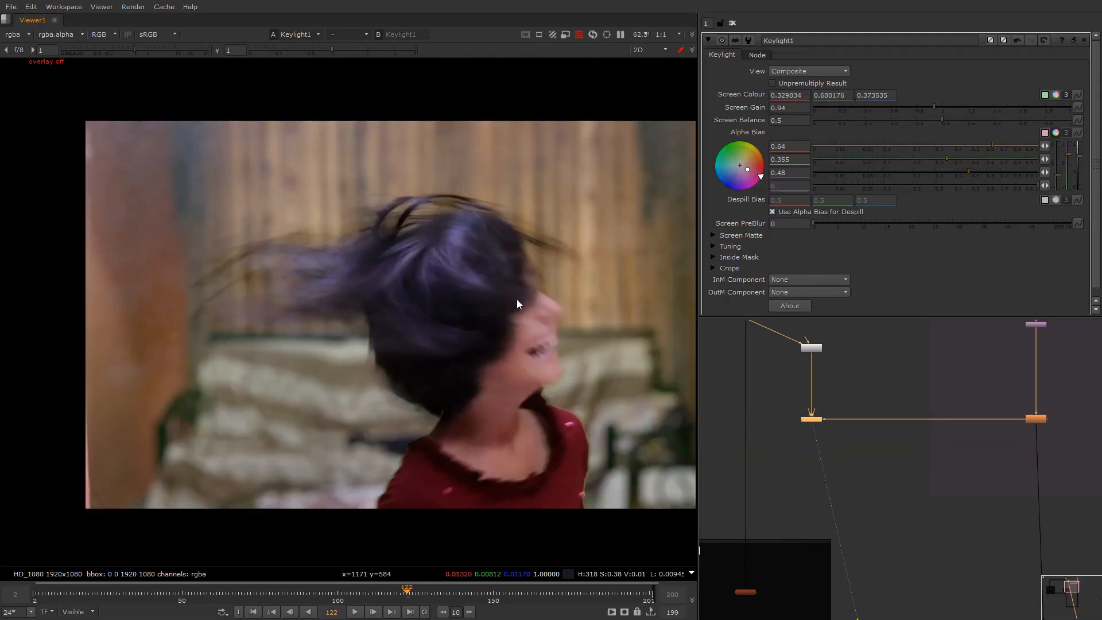
pyautogui.press('d')
pyautogui.press('d')
pyautogui.scroll(4, 592, 269)
pyautogui.scroll(1, 590, 264)
pyautogui.moveTo(350, 431); pyautogui.dragTo(610, 236, button='middle')
pyautogui.press('d')
pyautogui.press('d')
pyautogui.scroll(-6, 380, 260)
pyautogui.scroll(1, 449, 269)
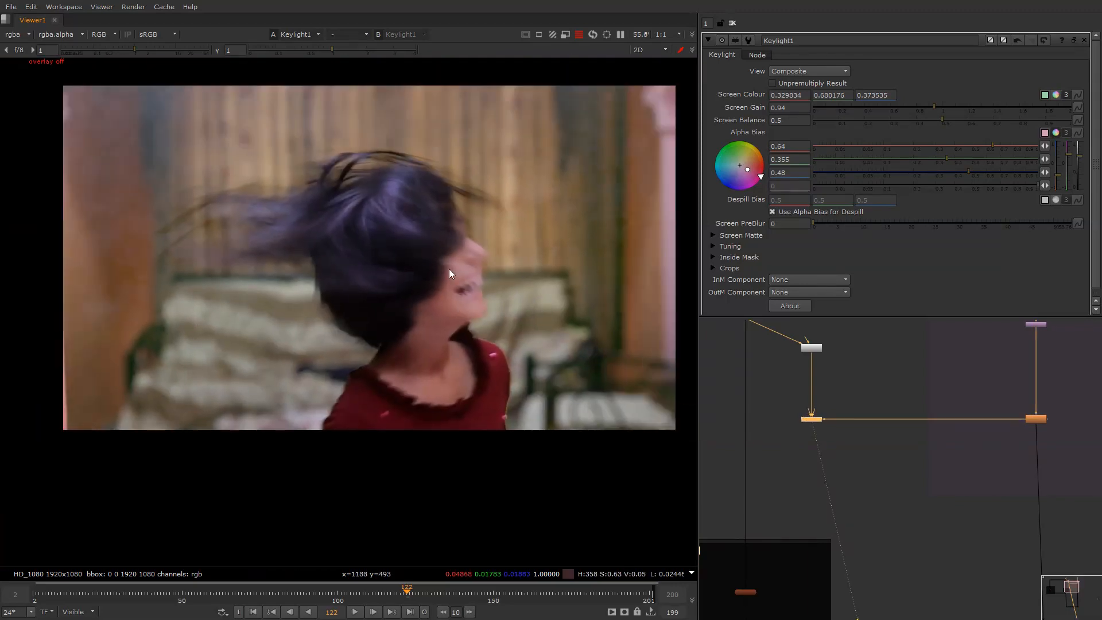
# Toggle the Keylight off and on over the full frame and close up on the dark hair beside the face.
pyautogui.press('d')
pyautogui.press('d')
pyautogui.scroll(7, 393, 246)
pyautogui.press('d')
pyautogui.press('d')
pyautogui.press('d')
pyautogui.press('d')
pyautogui.scroll(-4, 810, 330)
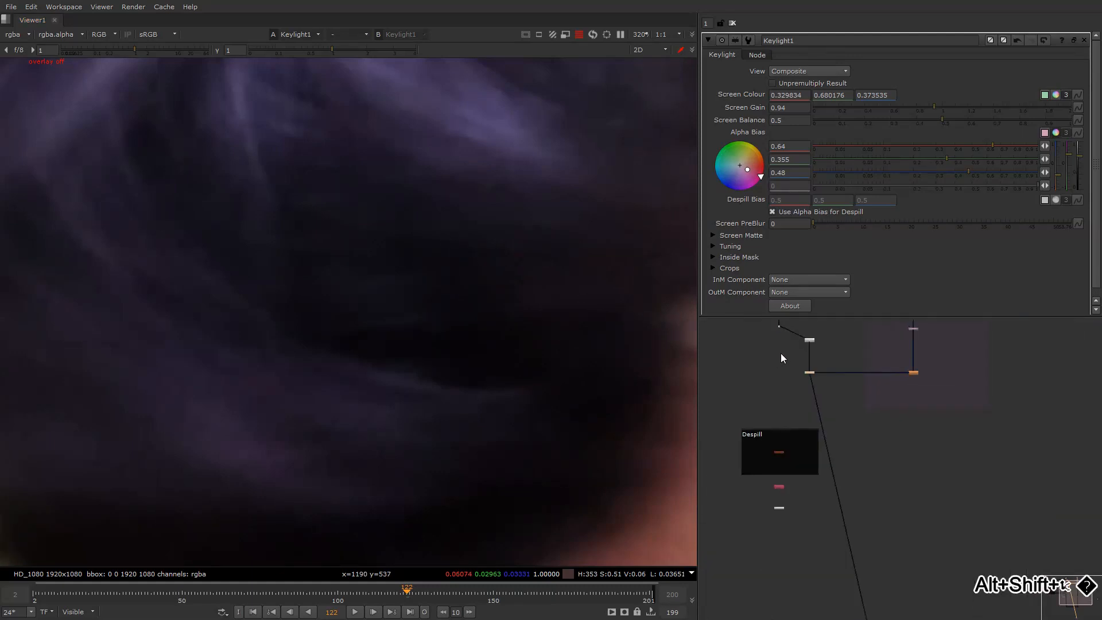
# Compare the original plate, the Keylight output and the Denoise output close up on the dark hair.
pyautogui.scroll(2, 784, 355)
pyautogui.moveTo(781, 334); pyautogui.dragTo(824, 380, button='middle')
pyautogui.click(820, 360)
pyautogui.press('2')
pyautogui.click(866, 429)
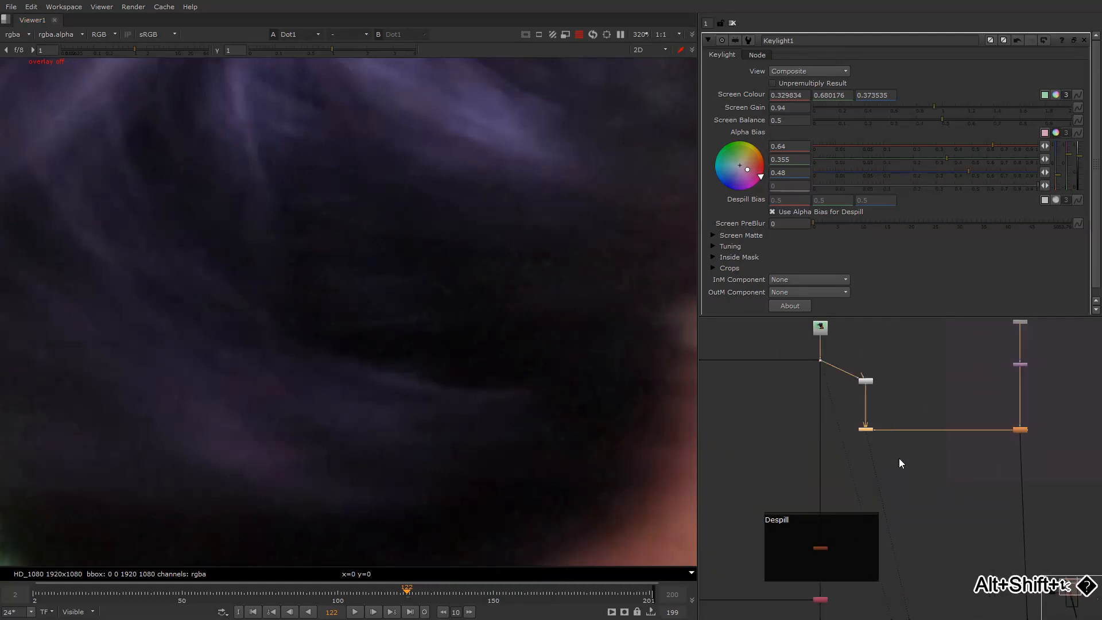
pyautogui.press('1')
pyautogui.click(899, 458)
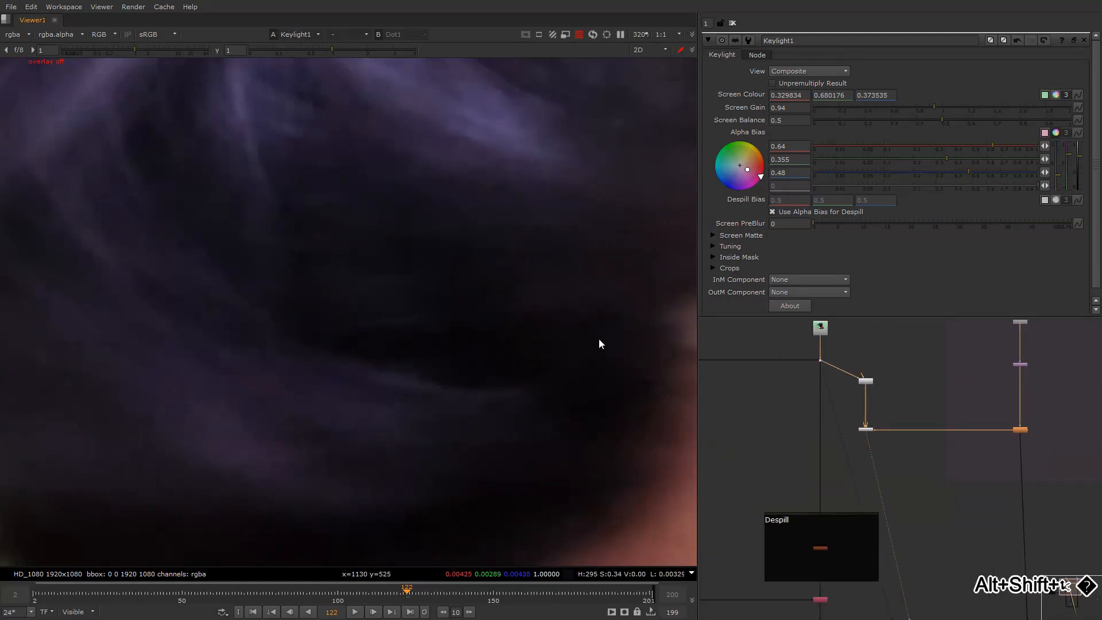
pyautogui.click(869, 381)
pyautogui.press('2')
pyautogui.click(821, 360)
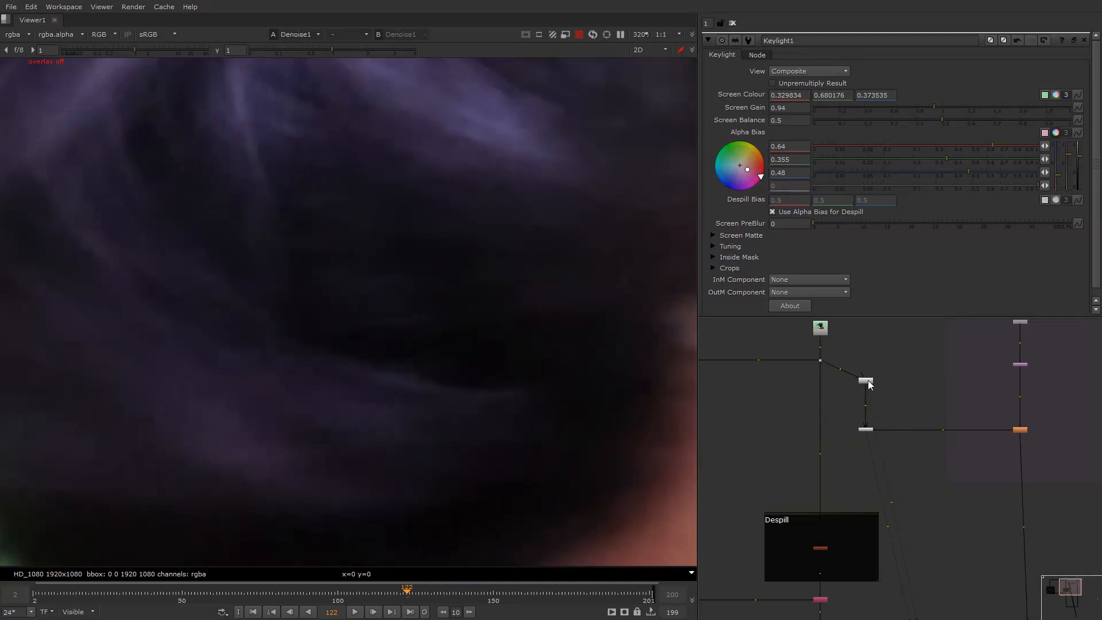
# Move the Denoise node above the dot, directly below the plate, and assign Keylight to viewer input 1 and the dot to input 2.
pyautogui.keyDown('ctrl'); pyautogui.keyDown('shift'); pyautogui.moveTo(866, 380); pyautogui.dragTo(824, 347); pyautogui.keyUp('shift'); pyautogui.keyUp('ctrl')
pyautogui.moveTo(848, 405); pyautogui.dragTo(837, 364, button='middle')
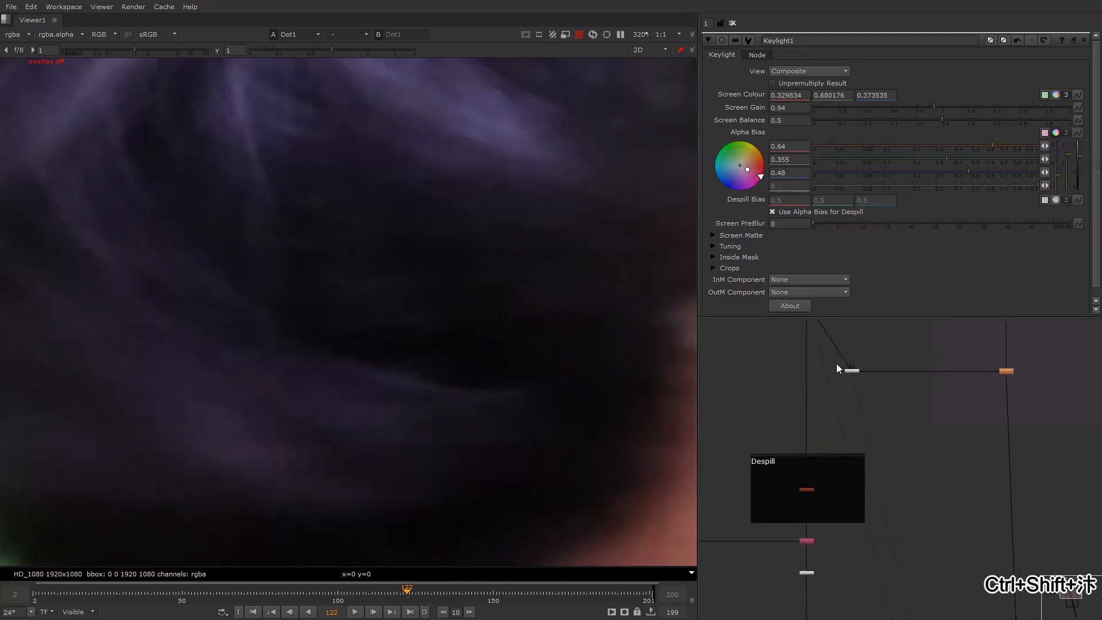
pyautogui.click(852, 372)
pyautogui.press('1')
pyautogui.click(835, 394)
pyautogui.click(852, 371)
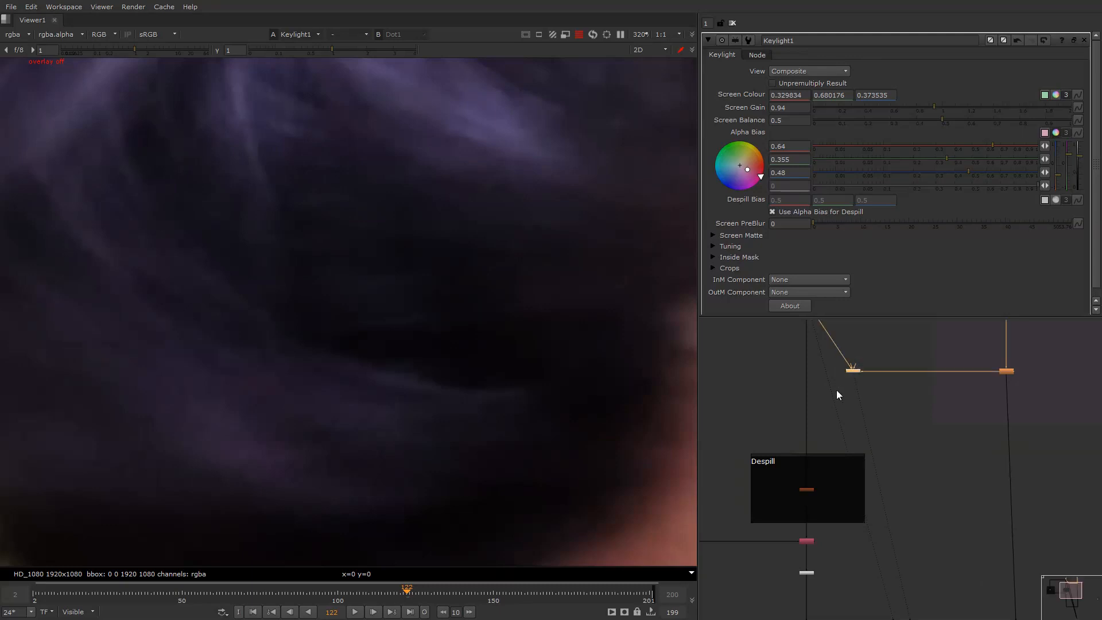
pyautogui.moveTo(817, 352); pyautogui.dragTo(833, 398, button='middle')
pyautogui.click(840, 348)
pyautogui.press('2')
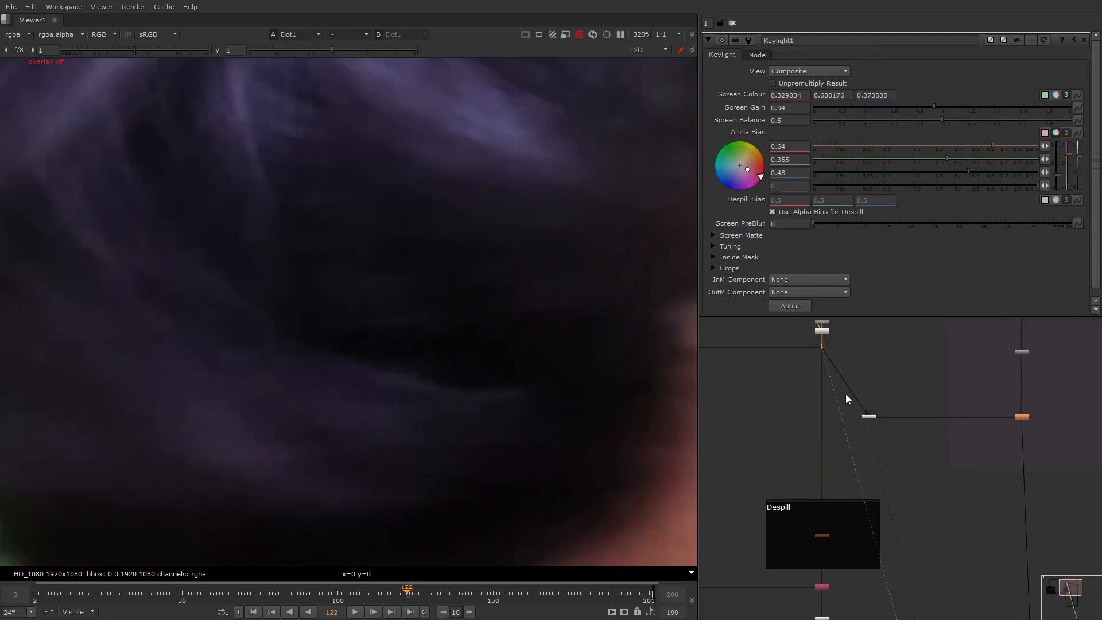
# Switch between the denoised plate and the Keylight output while examining the face, neck and collar up close.
pyautogui.moveTo(895, 388); pyautogui.dragTo(846, 432)
pyautogui.click(843, 433)
pyautogui.scroll(-3, 469, 388)
pyautogui.press('1')
pyautogui.moveTo(468, 426); pyautogui.dragTo(392, 201, button='middle')
pyautogui.press('2')
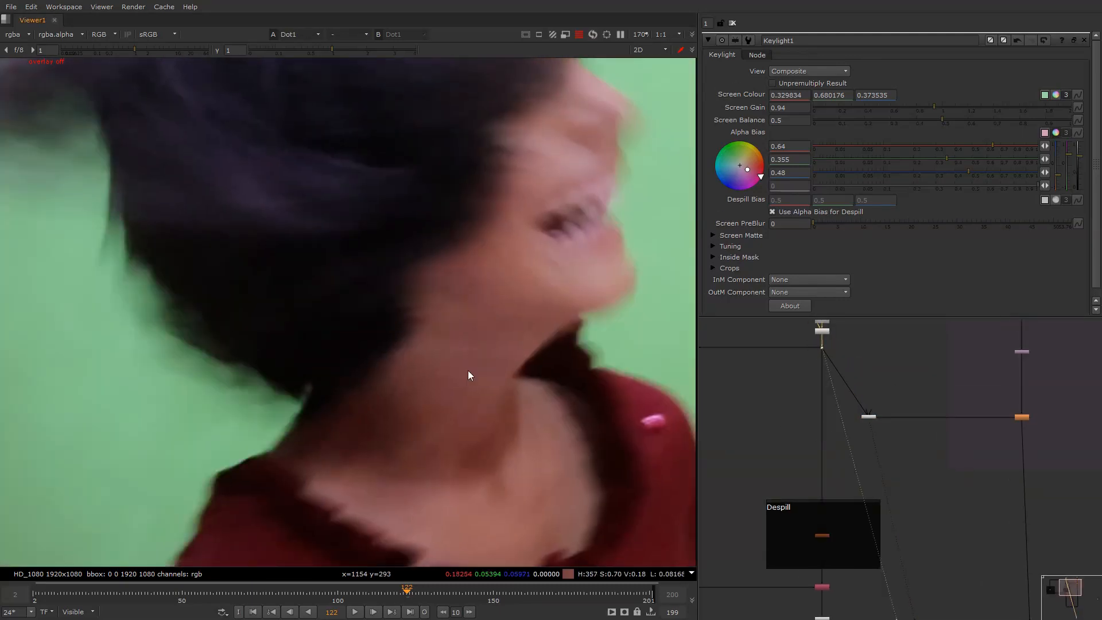
pyautogui.press('1')
pyautogui.moveTo(483, 386); pyautogui.dragTo(438, 282, button='middle')
pyautogui.press('2')
pyautogui.press('1')
pyautogui.press('2')
pyautogui.scroll(5, 522, 359)
pyautogui.press('1')
pyautogui.scroll(-6, 561, 332)
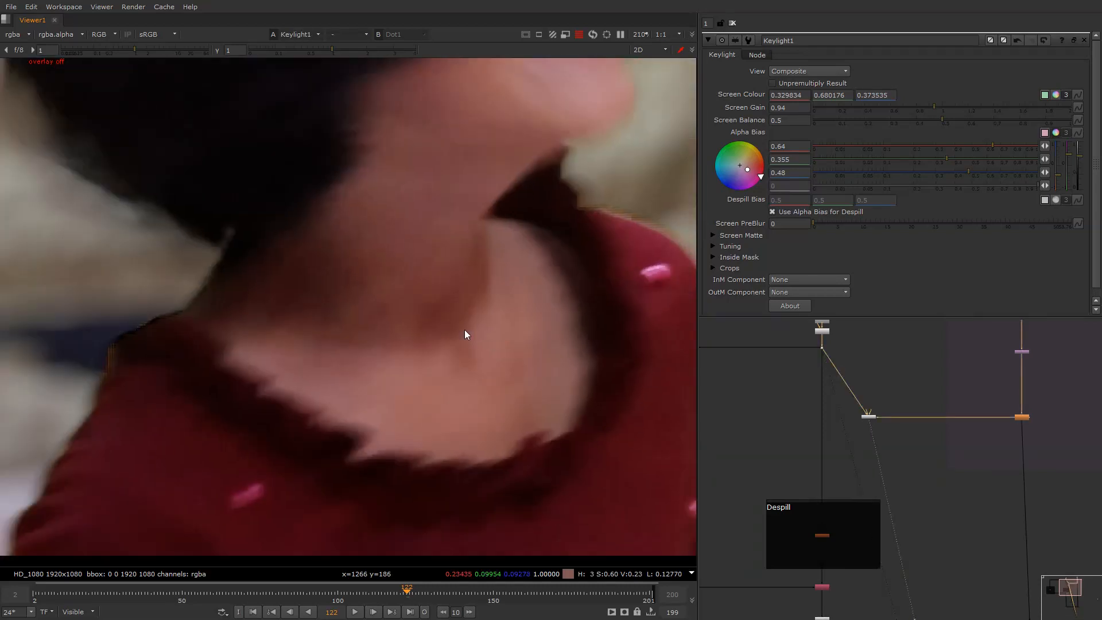
# Alternate between the denoised plate and the Keylight output over the face and the interior of the hair.
pyautogui.moveTo(454, 74); pyautogui.dragTo(477, 295, button='middle')
pyautogui.press('2')
pyautogui.press('1')
pyautogui.moveTo(445, 170); pyautogui.dragTo(468, 321, button='middle')
pyautogui.scroll(1, 467, 322)
pyautogui.press('2')
pyautogui.press('1')
pyautogui.press('2')
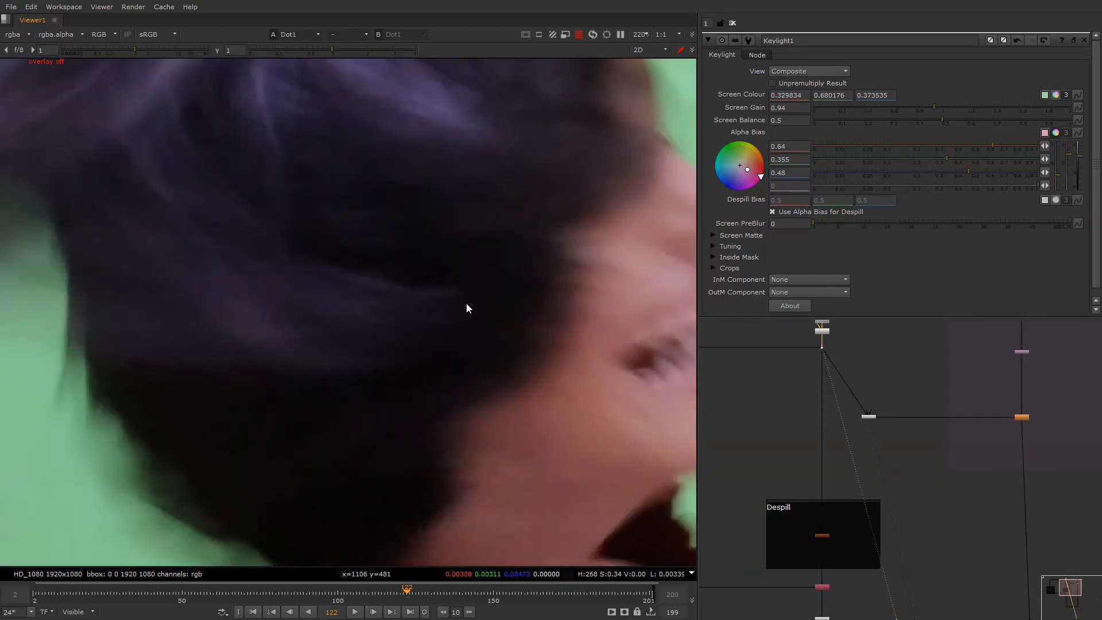
pyautogui.press('1')
# Check the full-frame Keylight composite in the green channel and in full colour.
pyautogui.press('f')
pyautogui.press('g')
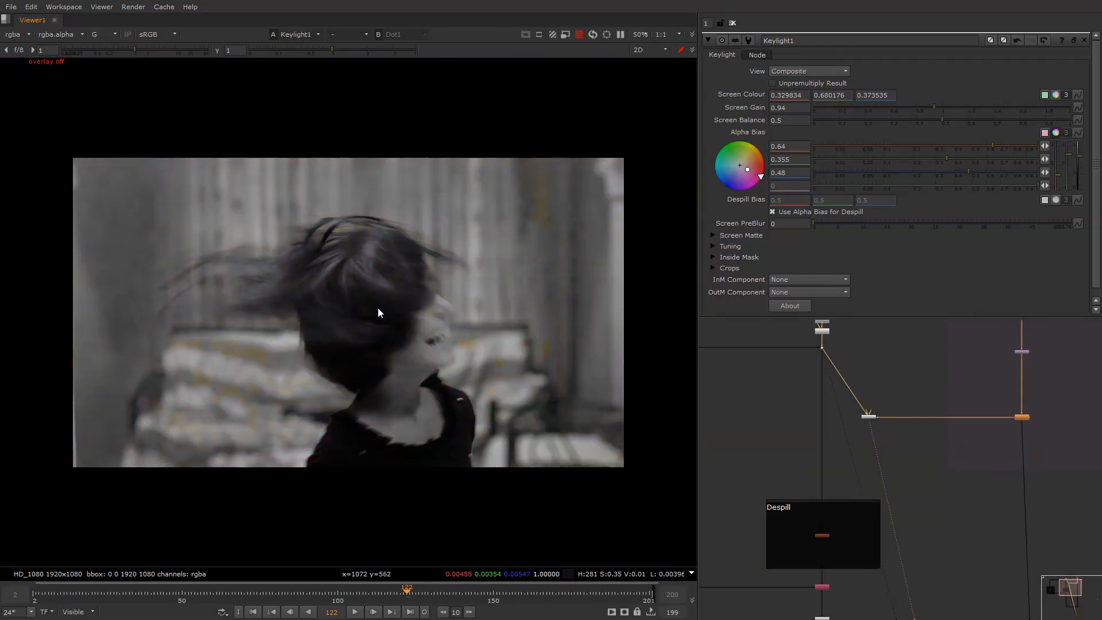
pyautogui.press('g')
pyautogui.moveTo(808, 377); pyautogui.dragTo(822, 342, button='middle')
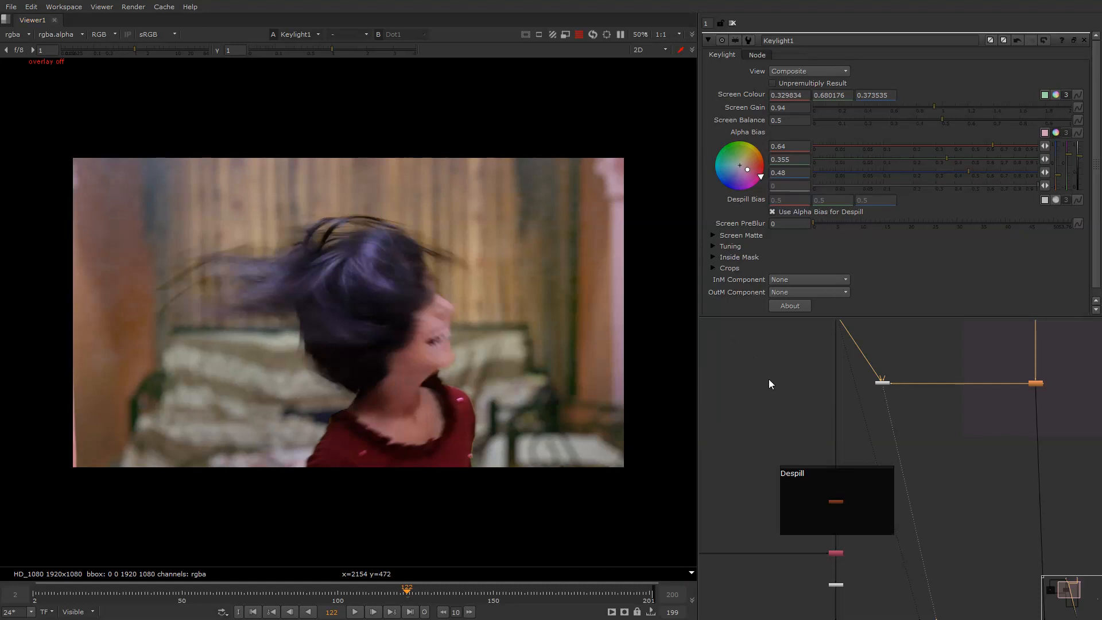
pyautogui.moveTo(825, 421); pyautogui.dragTo(787, 398, button='middle')
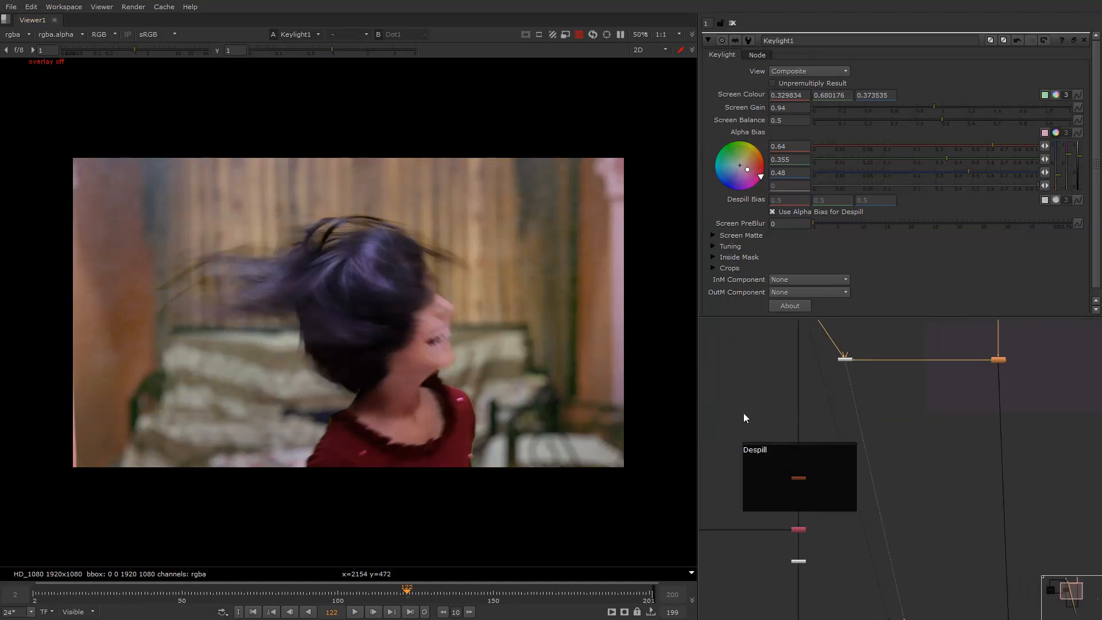
# View the Despill group's PxF_KillSpill output and compare it with the defocused room background.
pyautogui.moveTo(748, 415); pyautogui.dragTo(838, 510)
pyautogui.press('1')
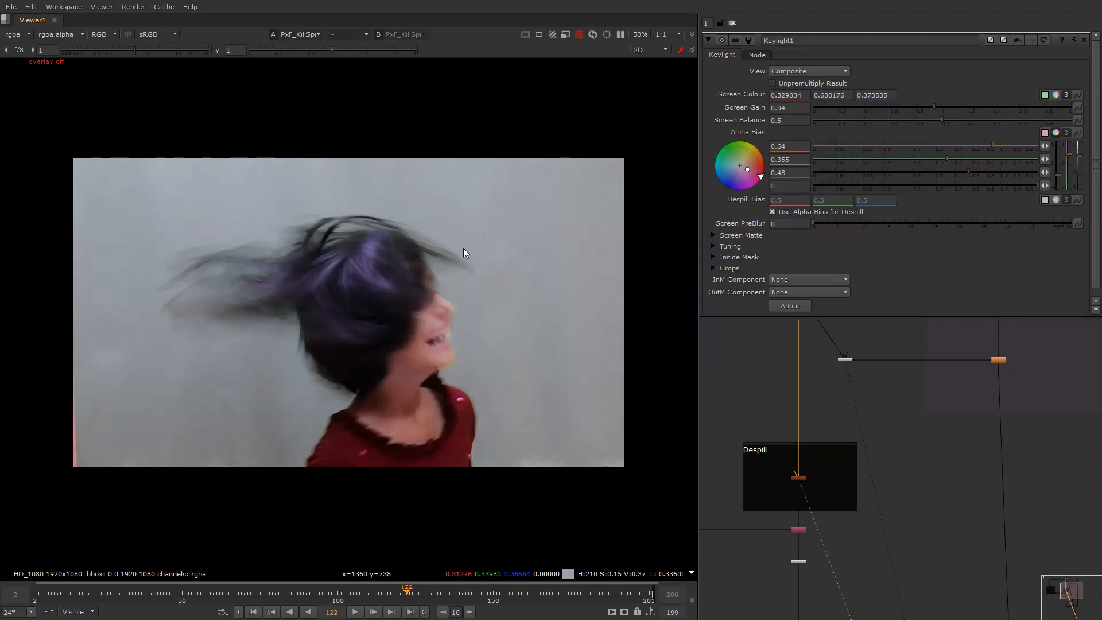
pyautogui.moveTo(980, 332); pyautogui.dragTo(1012, 374)
pyautogui.press('1')
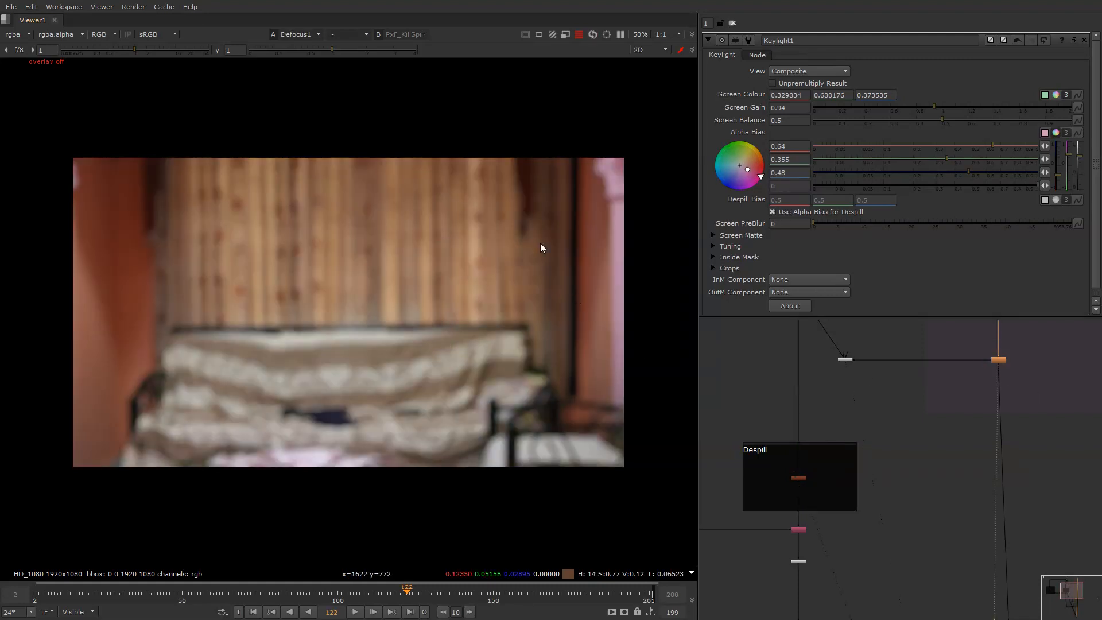
pyautogui.press('1')
pyautogui.press('2')
pyautogui.press('1')
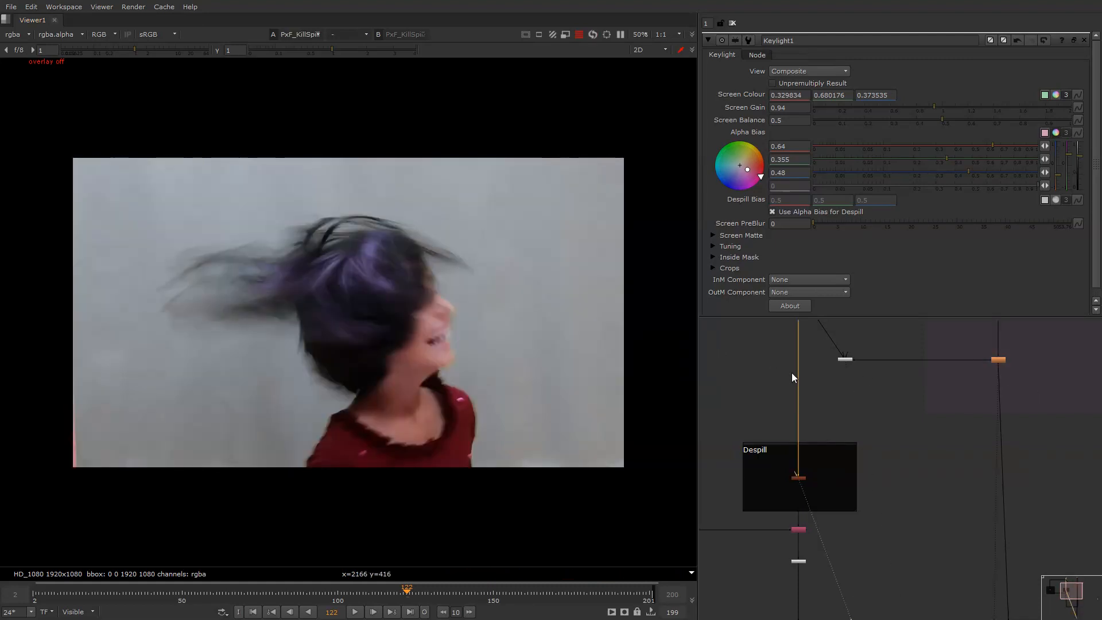
# Insert the Keylight into the main branch between the dot and the Despill group, and view the final Merge composite.
pyautogui.moveTo(791, 373); pyautogui.dragTo(786, 413, button='middle')
pyautogui.moveTo(793, 342); pyautogui.dragTo(796, 401)
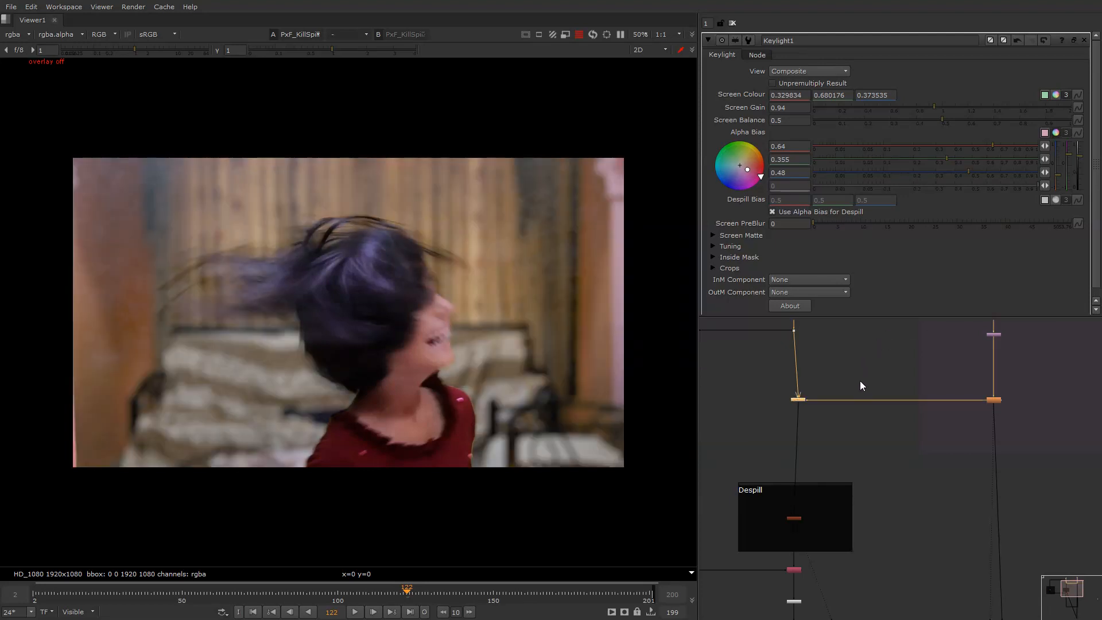
pyautogui.moveTo(509, 193); pyautogui.dragTo(359, 298)
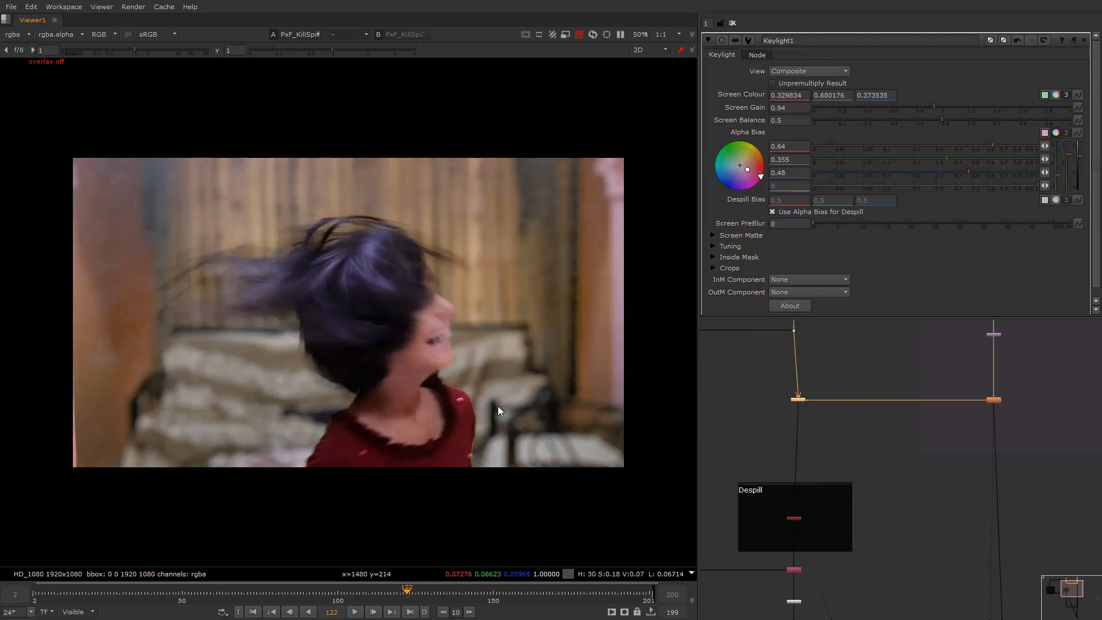
pyautogui.scroll(-4, 789, 369)
pyautogui.moveTo(779, 518); pyautogui.dragTo(768, 433, button='middle')
pyautogui.moveTo(770, 448); pyautogui.dragTo(836, 512)
pyautogui.press('1')
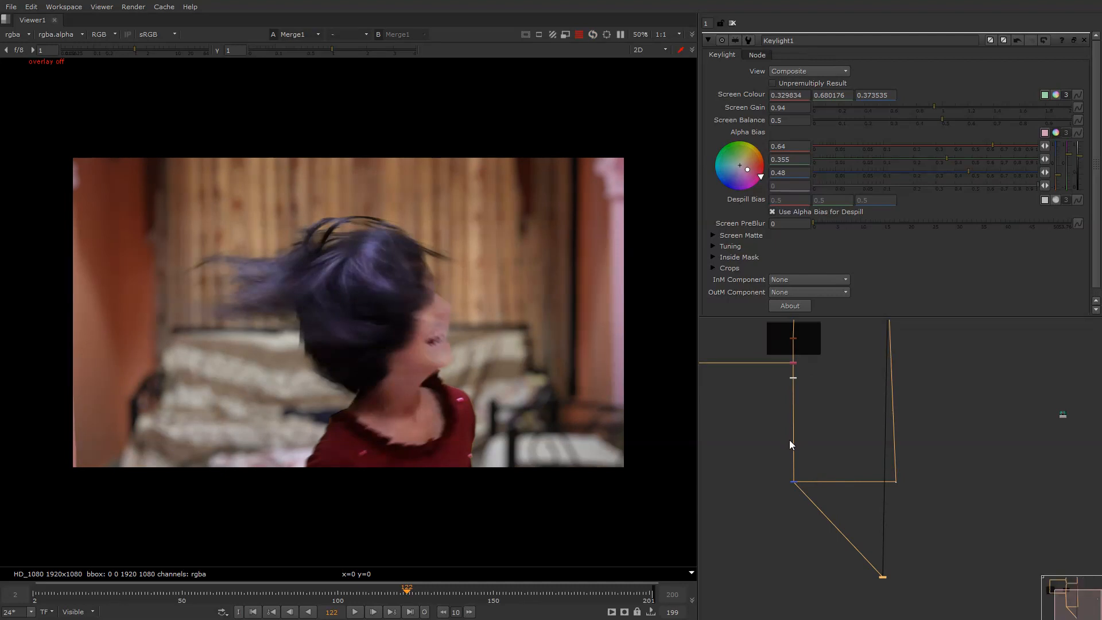
# Compare the Merge composite with the upstream Keylight disabled and enabled, close up on the trailing hair and crown.
pyautogui.moveTo(802, 370); pyautogui.dragTo(852, 460, button='middle')
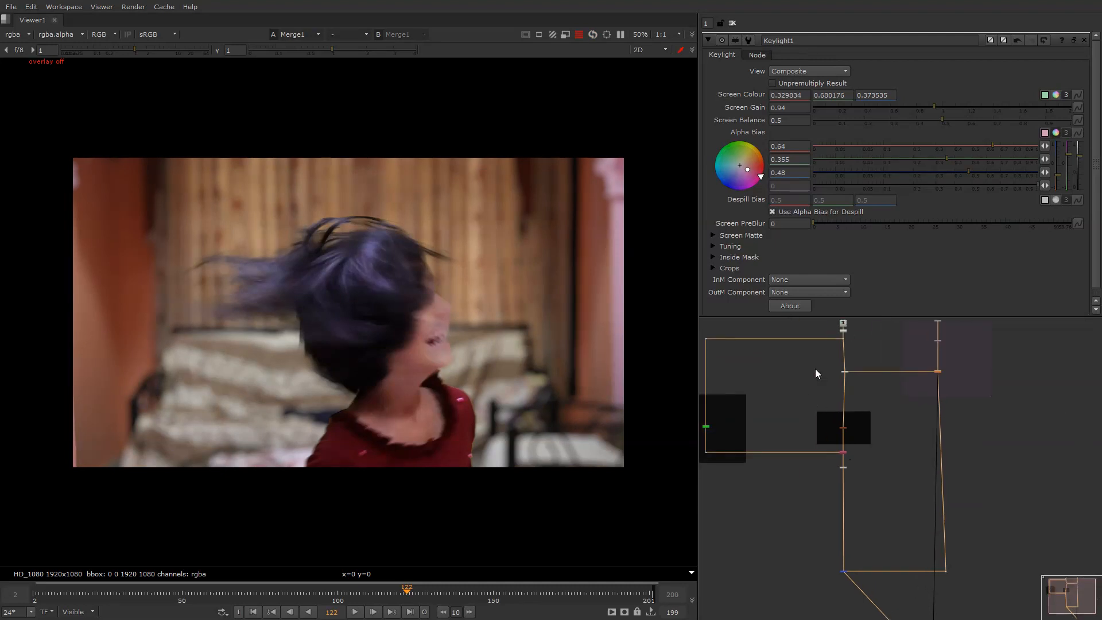
pyautogui.scroll(4, 843, 363)
pyautogui.click(853, 382)
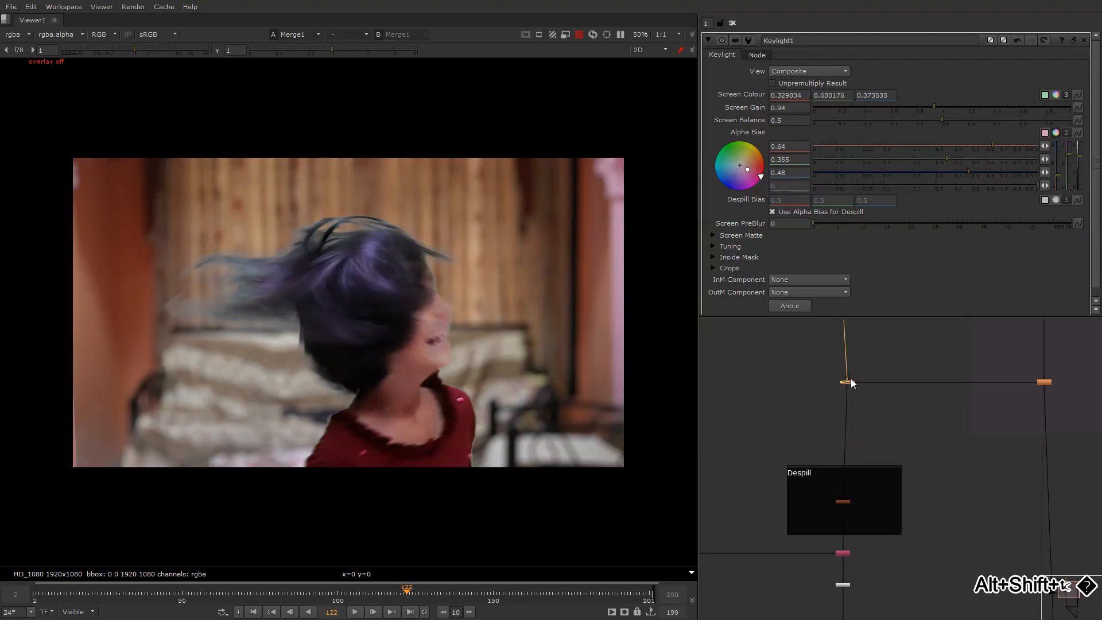
pyautogui.scroll(6, 304, 330)
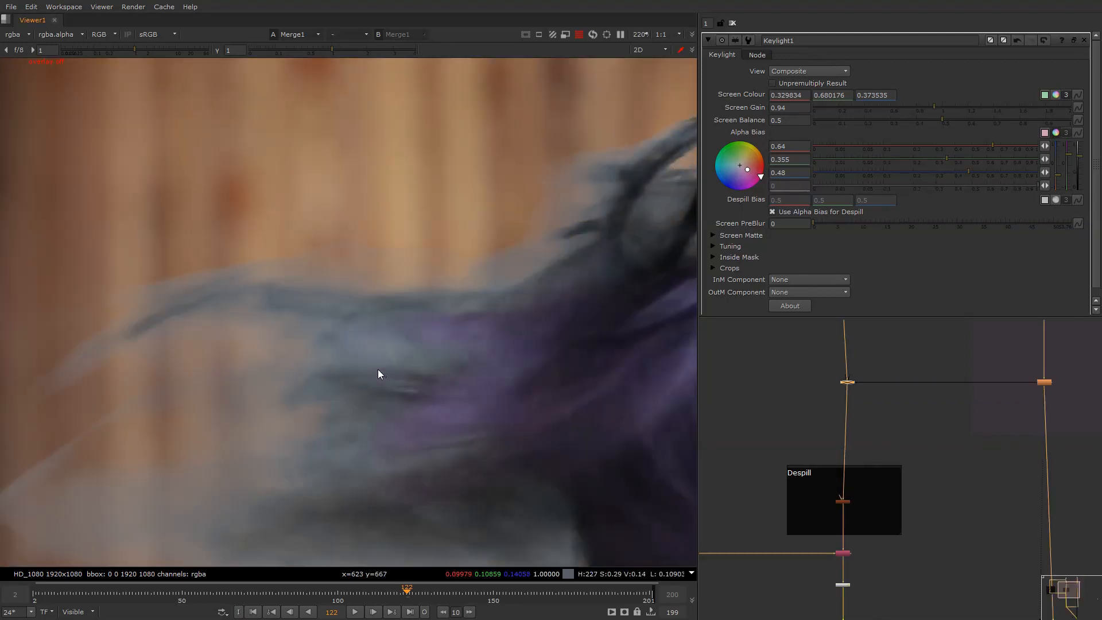
pyautogui.press('d')
pyautogui.moveTo(603, 304); pyautogui.dragTo(362, 368, button='middle')
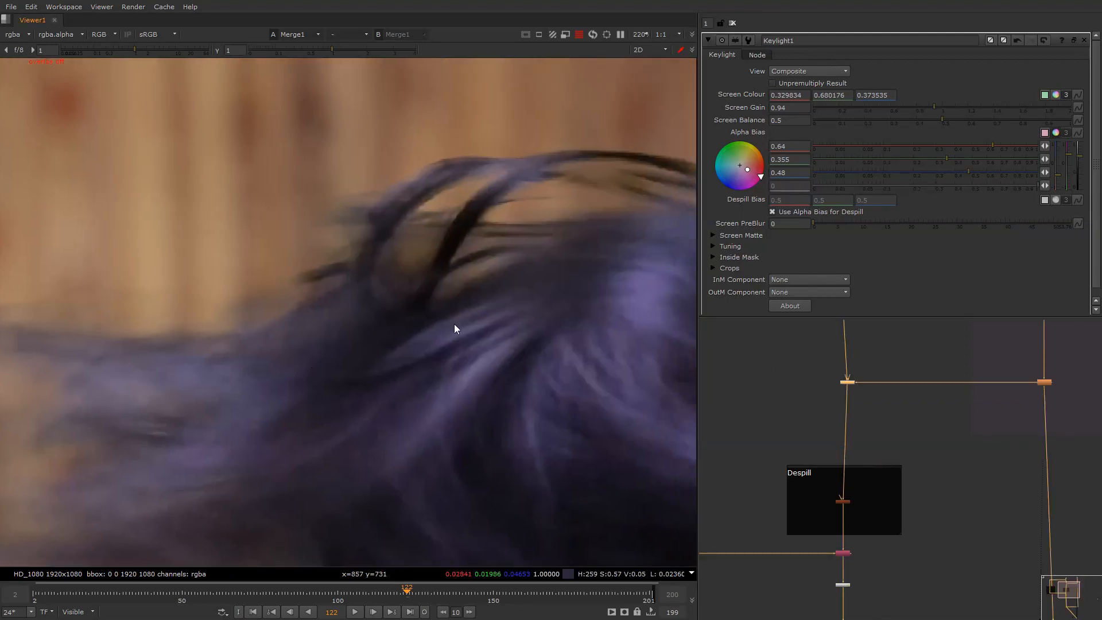
pyautogui.press('d')
pyautogui.press('d')
# Toggle the Keylight off and on in the Merge composite while examining the front hair, forehead and face edges.
pyautogui.moveTo(620, 390); pyautogui.dragTo(293, 299, button='middle')
pyautogui.moveTo(456, 360); pyautogui.dragTo(431, 315, button='middle')
pyautogui.press('d')
pyautogui.press('d')
pyautogui.moveTo(482, 381); pyautogui.dragTo(464, 346, button='middle')
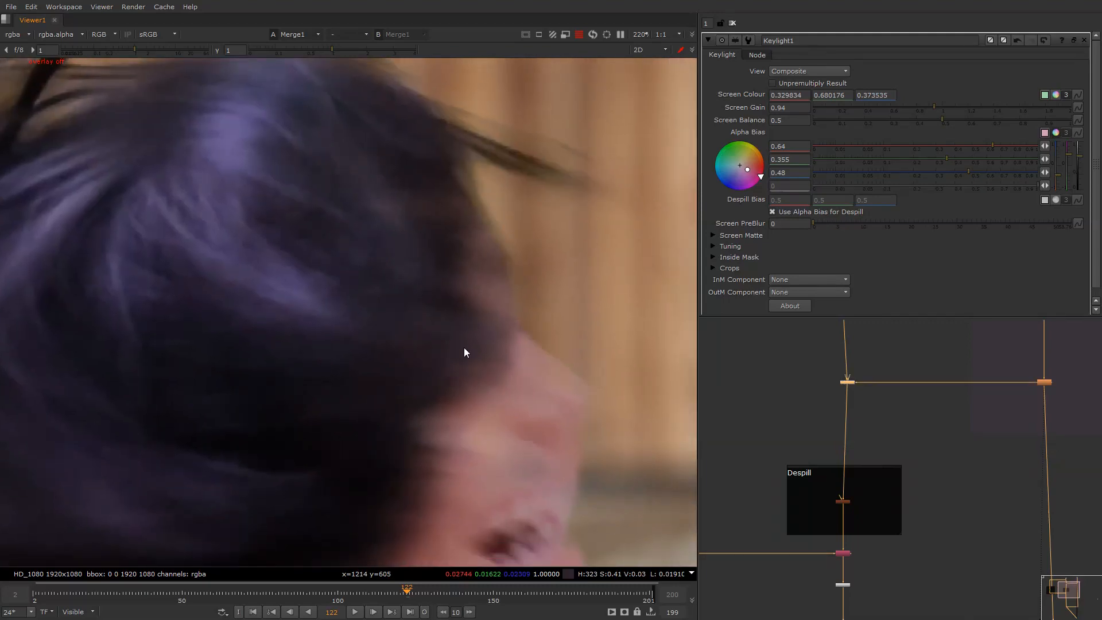
pyautogui.moveTo(588, 462); pyautogui.dragTo(490, 329, button='middle')
pyautogui.scroll(-3, 478, 342)
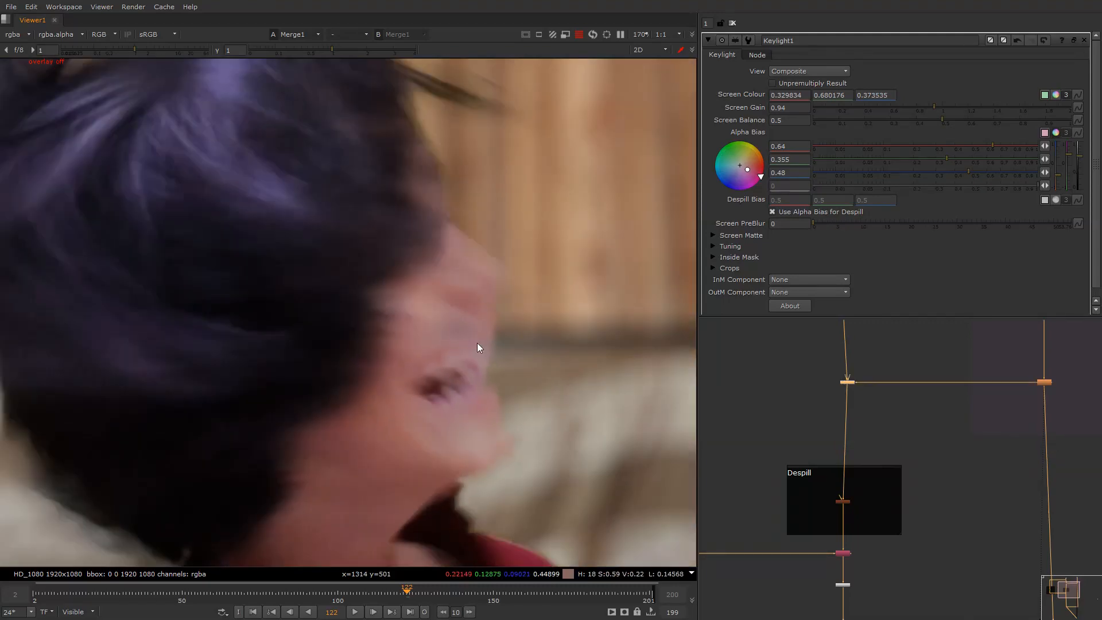
pyautogui.press('d')
# Inspect the shoulder, shirt and neck edges of the Merge composite up close, finishing on the full frame.
pyautogui.moveTo(548, 535); pyautogui.dragTo(558, 302, button='middle')
pyautogui.scroll(-2, 464, 292)
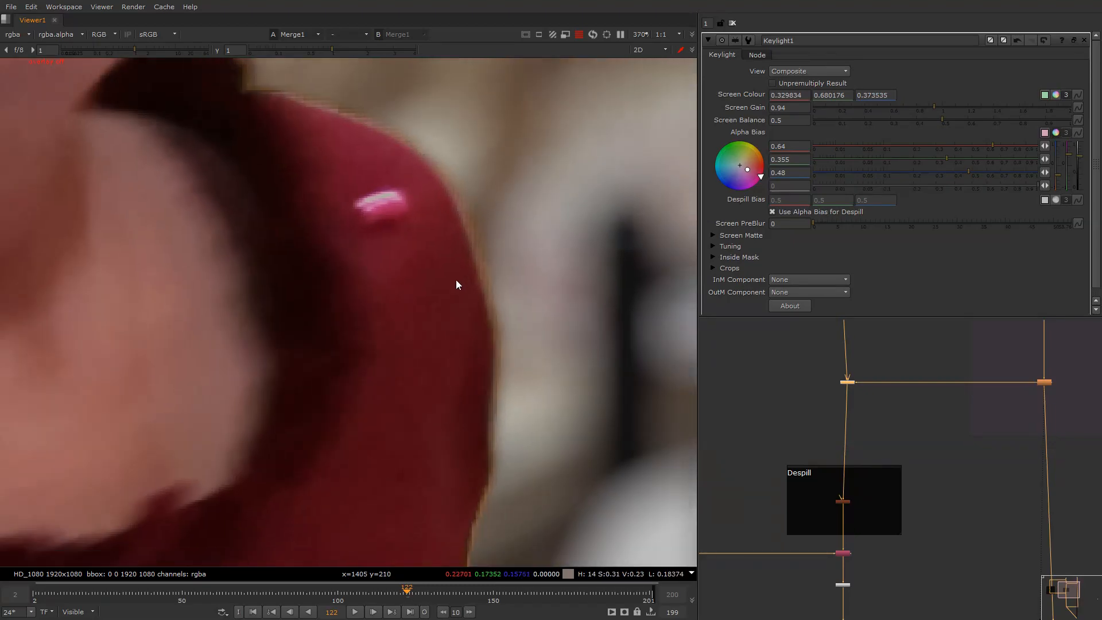
pyautogui.moveTo(414, 550); pyautogui.dragTo(405, 382, button='middle')
pyautogui.scroll(-4, 405, 381)
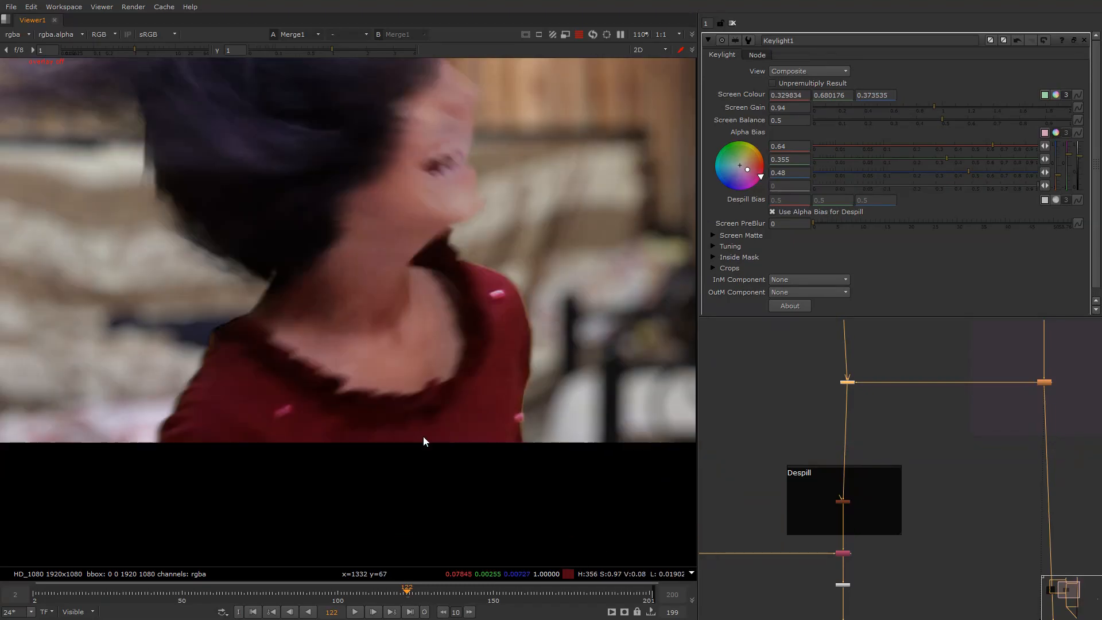
pyautogui.moveTo(298, 356); pyautogui.dragTo(380, 380, button='middle')
pyautogui.scroll(5, 368, 323)
pyautogui.moveTo(381, 325); pyautogui.dragTo(276, 438)
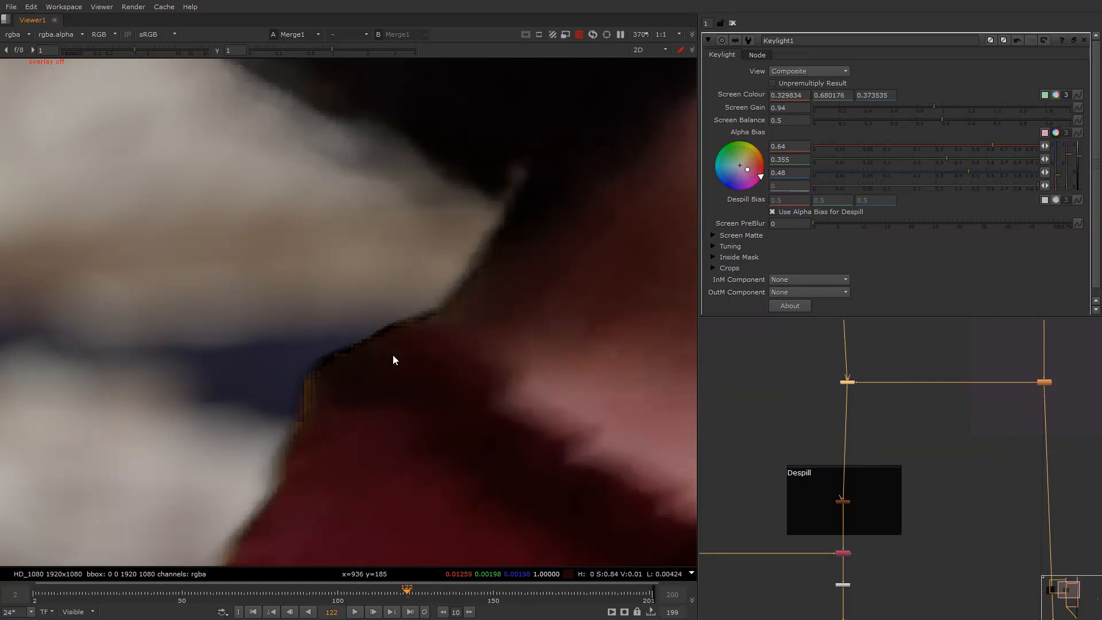
pyautogui.moveTo(424, 298); pyautogui.dragTo(444, 421, button='middle')
pyautogui.press('f')
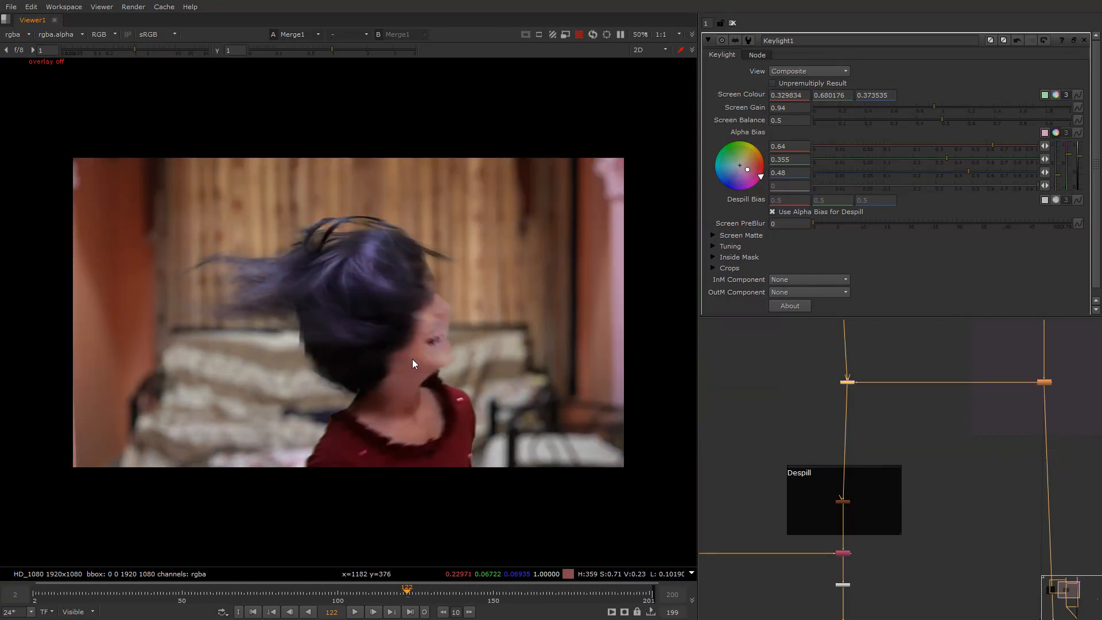
# Set viewer input 2 to the denoised plate's dot and input 1 to the Merge composite with the Keylight enabled.
pyautogui.keyDown('alt'); pyautogui.keyDown('shift'); pyautogui.moveTo(831, 367); pyautogui.dragTo(796, 383, button='middle'); pyautogui.keyUp('shift'); pyautogui.keyUp('alt')
pyautogui.moveTo(809, 476)
pyautogui.mouseDown(button='middle')
pyautogui.moveTo(782, 341)
pyautogui.moveTo(805, 484)
pyautogui.mouseUp(button='middle')
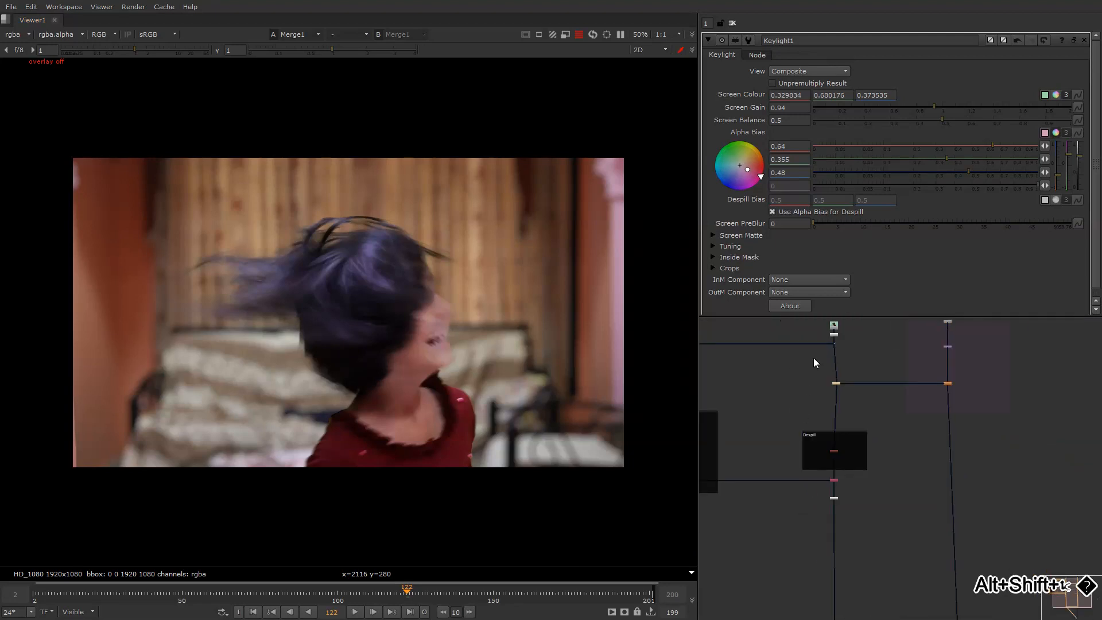
pyautogui.moveTo(812, 341); pyautogui.dragTo(839, 341)
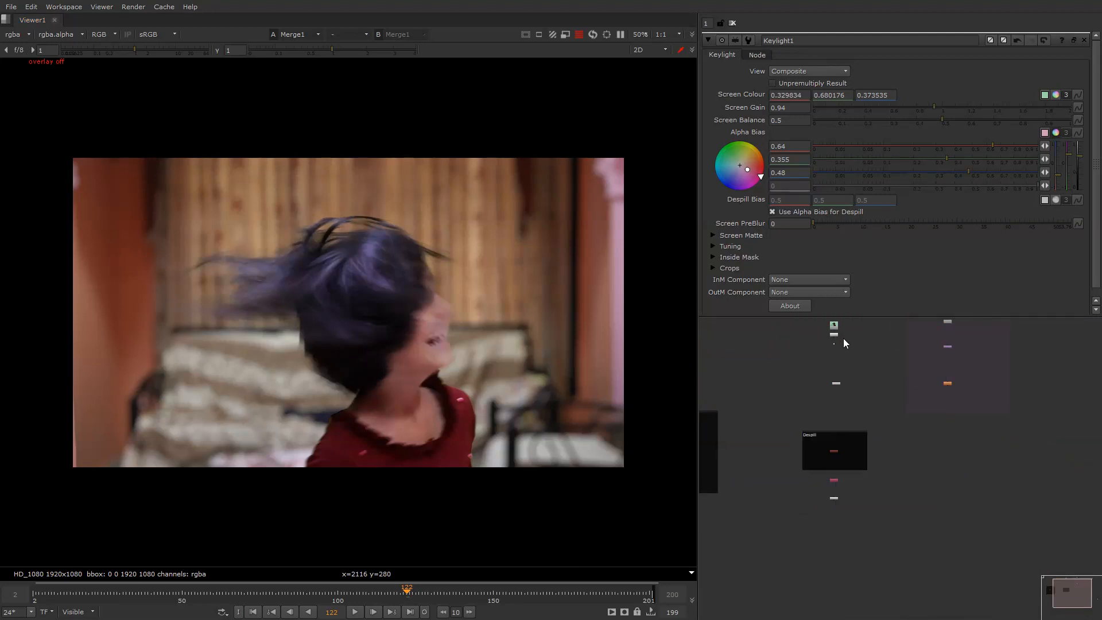
pyautogui.hotkey('ctrl', 'z')
pyautogui.keyDown('alt'); pyautogui.keyDown('shift'); pyautogui.moveTo(830, 345); pyautogui.dragTo(798, 357, button='middle'); pyautogui.keyUp('shift'); pyautogui.keyUp('alt')
pyautogui.press('2')
pyautogui.moveTo(808, 413)
pyautogui.mouseDown(button='middle')
pyautogui.moveTo(792, 357)
pyautogui.moveTo(797, 315)
pyautogui.moveTo(801, 405)
pyautogui.mouseUp(button='middle')
pyautogui.press('1')
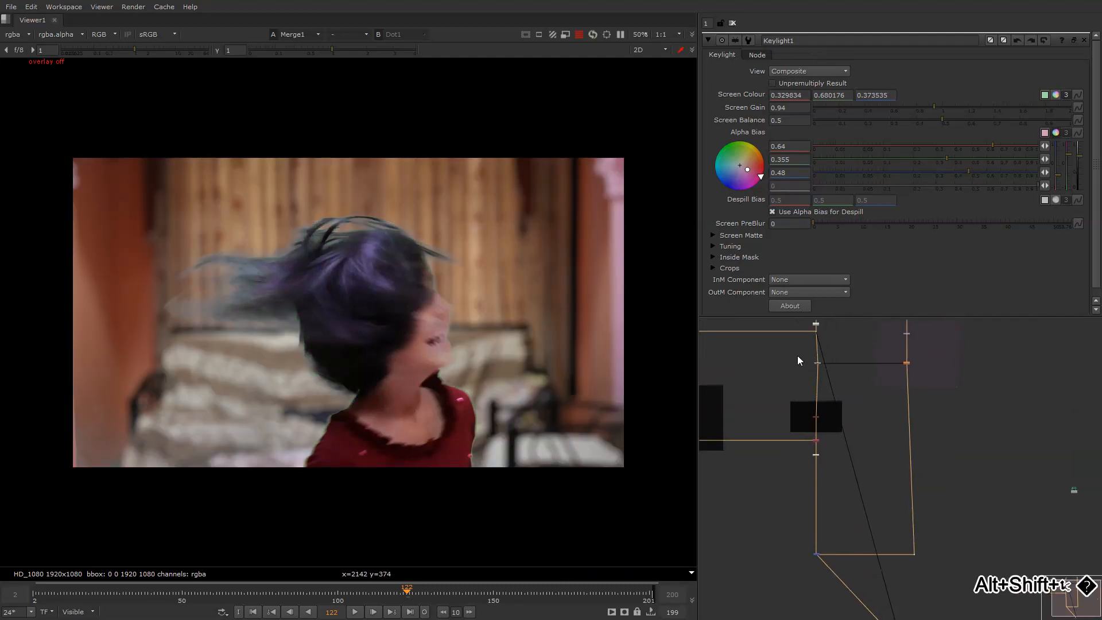
pyautogui.hotkey('ctrl', 'y')
# Switch between the denoised plate and the Merge composite while examining the hair and face.
pyautogui.scroll(2, 498, 322)
pyautogui.scroll(-1, 492, 327)
pyautogui.press('2')
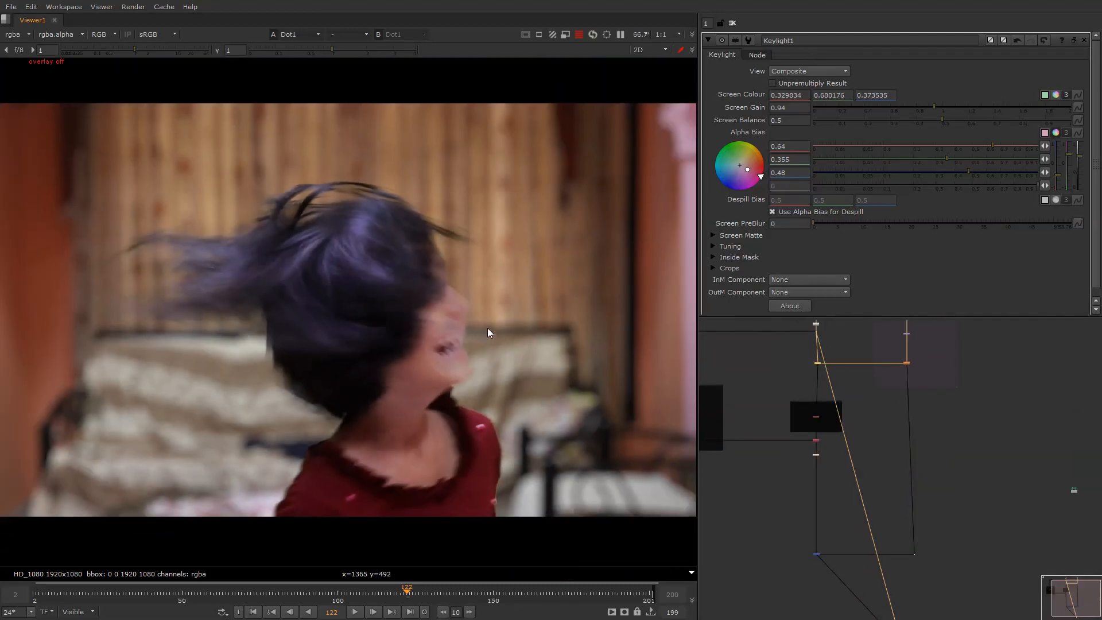
pyautogui.press('1')
pyautogui.press('2')
pyautogui.press('1')
pyautogui.scroll(3, 398, 229)
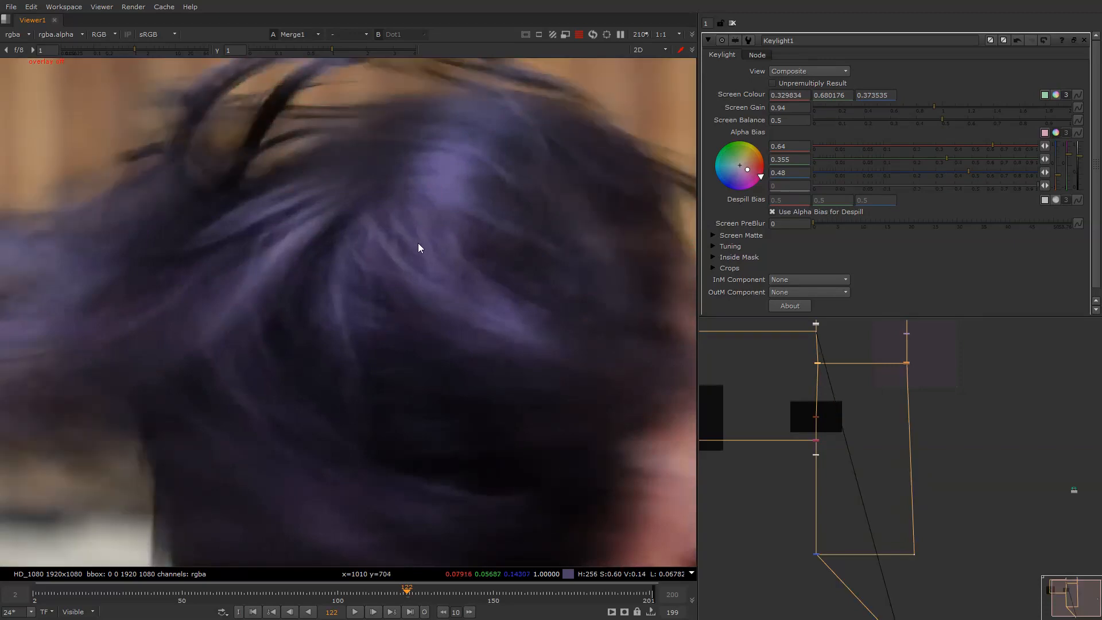
pyautogui.scroll(-3, 380, 324)
pyautogui.moveTo(381, 324); pyautogui.dragTo(436, 227, button='middle')
pyautogui.press('2')
pyautogui.press('1')
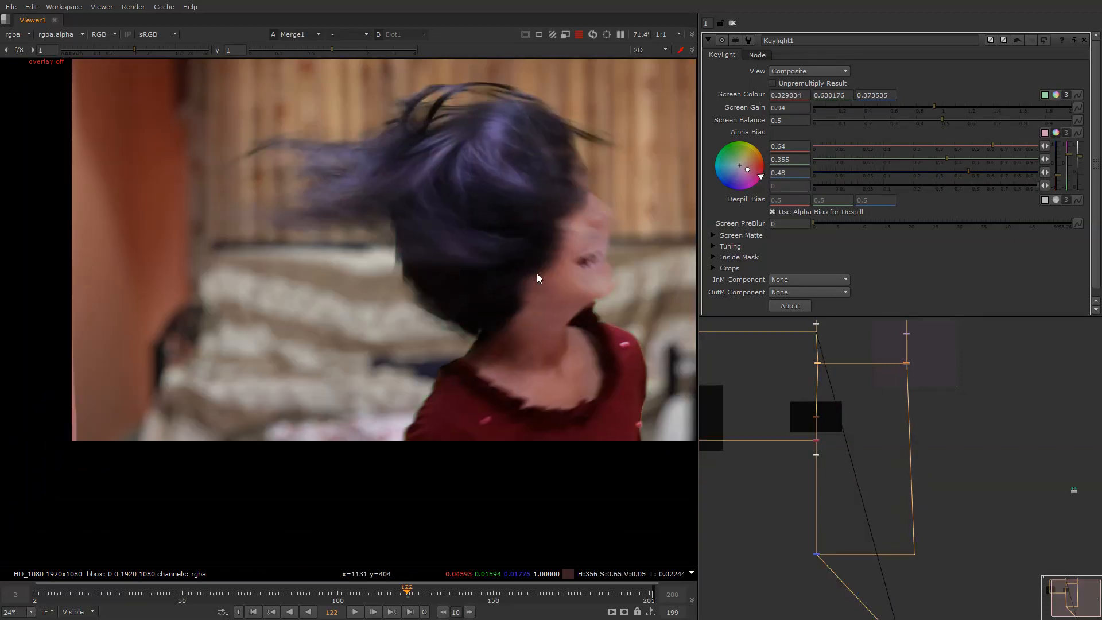
# Go to frame 88 and switch between the denoised plate and the Merge composite to compare the swinging hair.
pyautogui.moveTo(536, 273); pyautogui.dragTo(371, 332, button='middle')
pyautogui.press('2')
pyautogui.moveTo(337, 591); pyautogui.dragTo(300, 591)
pyautogui.press('1')
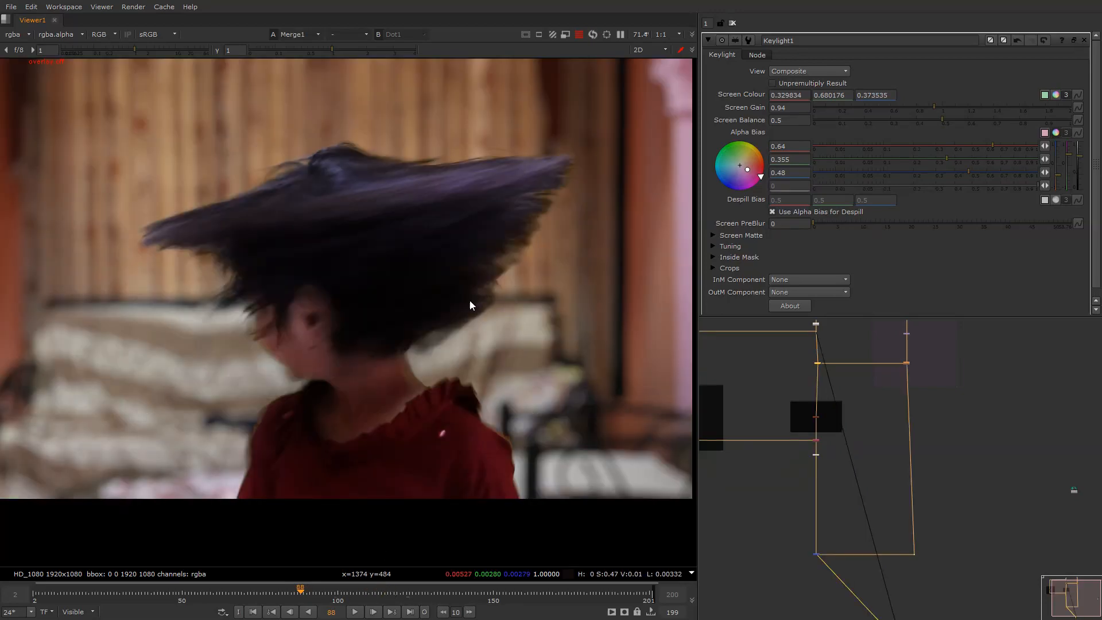
pyautogui.press('2')
pyautogui.press('2')
pyautogui.press('1')
pyautogui.press('2')
pyautogui.scroll(-1, 477, 281)
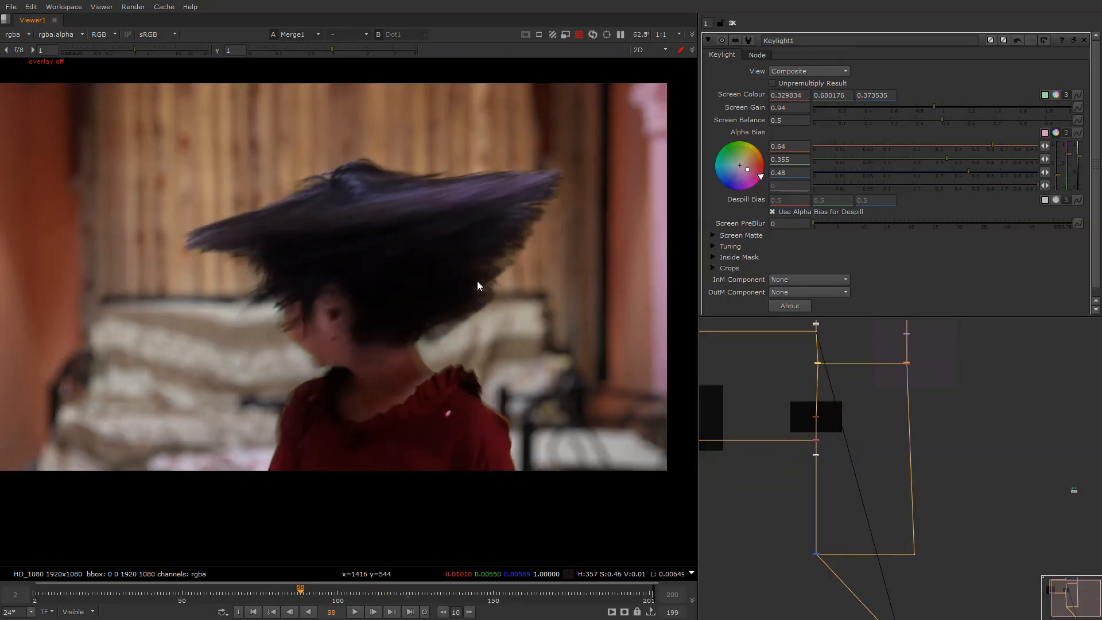
pyautogui.press('1')
pyautogui.press('2')
# Examine the edge of the trailing hair tip up close in the Merge composite.
pyautogui.scroll(7, 481, 274)
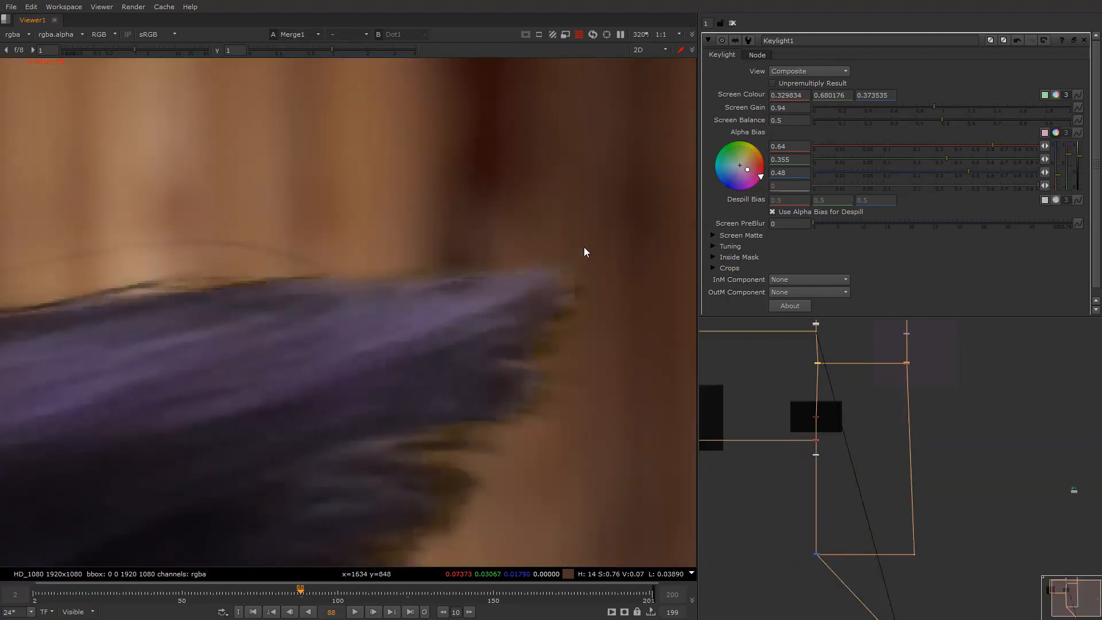
pyautogui.scroll(4, 548, 308)
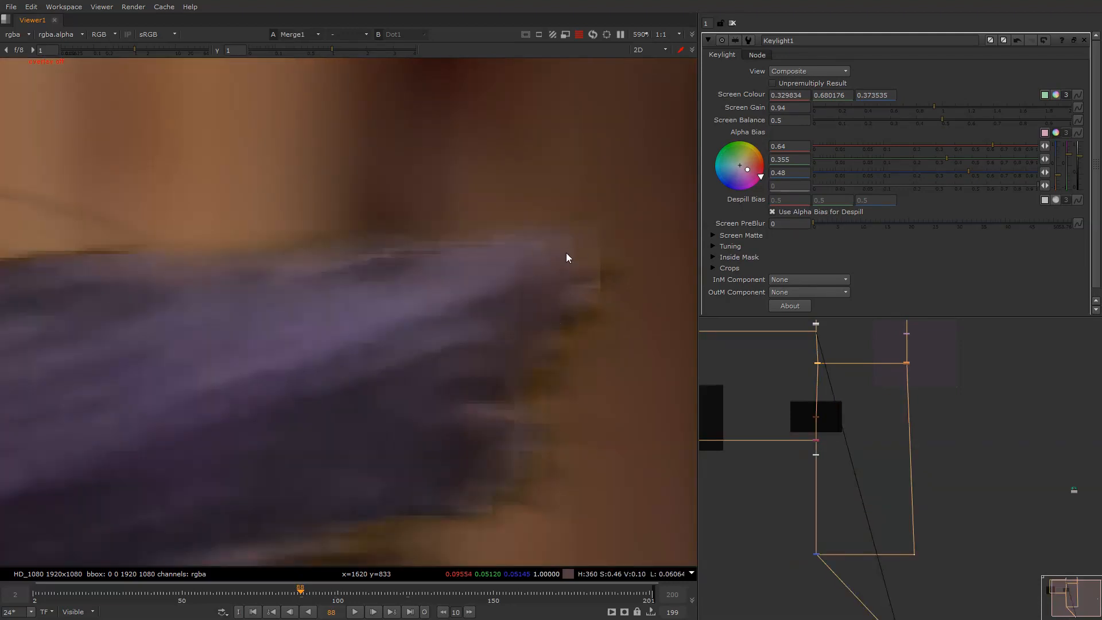
pyautogui.scroll(-4, 567, 252)
pyautogui.scroll(-5, 609, 276)
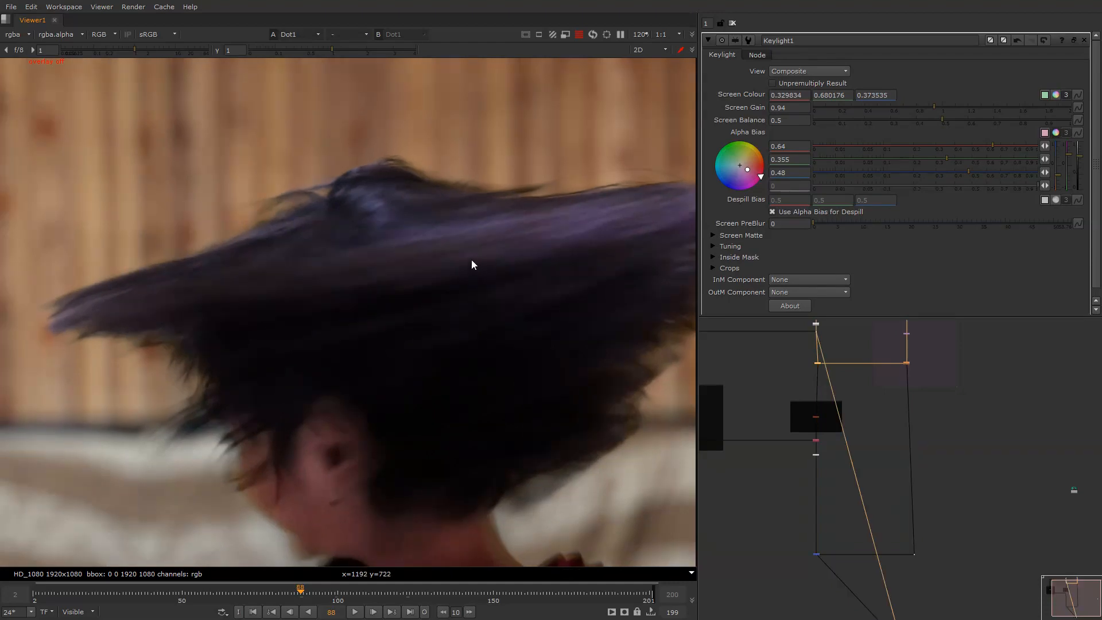
# Compare the denoised plate with the Merge composite around the front hair tip, face and neck, finishing on the full frame.
pyautogui.scroll(2, 488, 273)
pyautogui.press('2')
pyautogui.press('1')
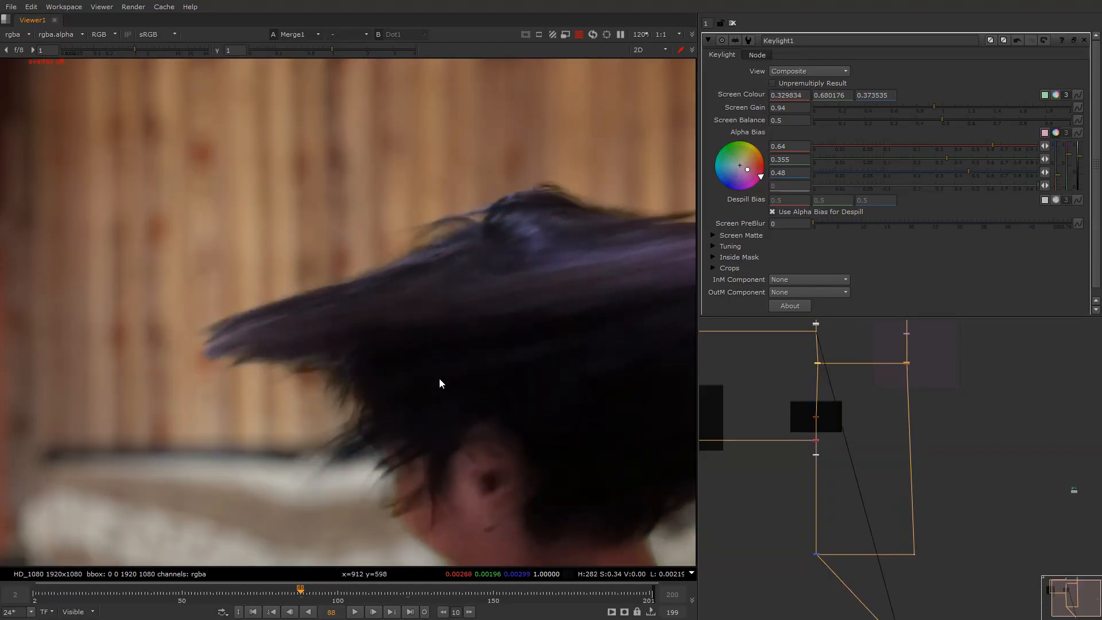
pyautogui.press('2')
pyautogui.press('1')
pyautogui.moveTo(565, 469); pyautogui.dragTo(466, 295, button='middle')
pyautogui.scroll(-2, 451, 327)
pyautogui.press('2')
pyautogui.press('1')
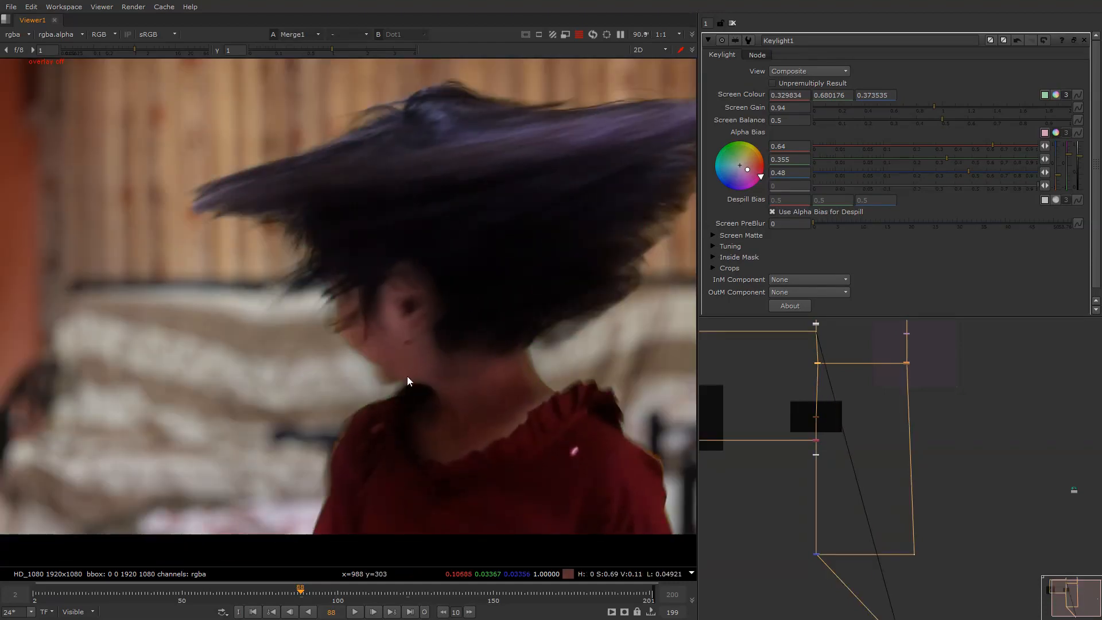
pyautogui.scroll(-2, 483, 373)
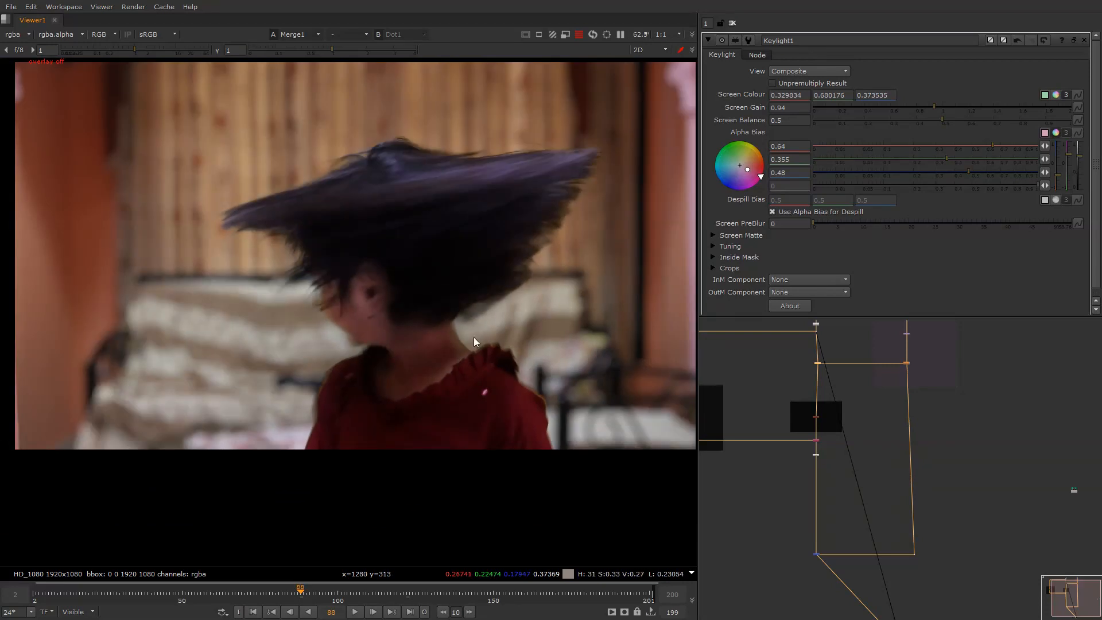
pyautogui.press('2')
pyautogui.press('1')
pyautogui.press('2')
# Go to frame 166 and switch between the denoised plate and the Merge composite to compare the face and raised hands.
pyautogui.click(492, 595)
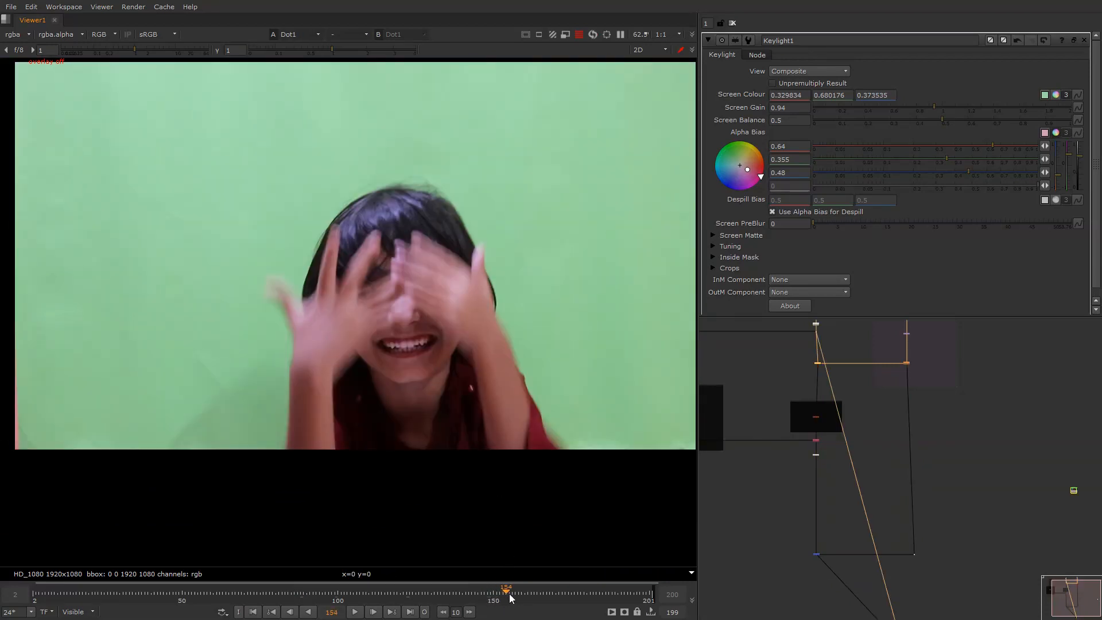
pyautogui.moveTo(529, 595)
pyautogui.mouseDown()
pyautogui.moveTo(501, 597)
pyautogui.moveTo(584, 595)
pyautogui.moveTo(543, 594)
pyautogui.mouseUp()
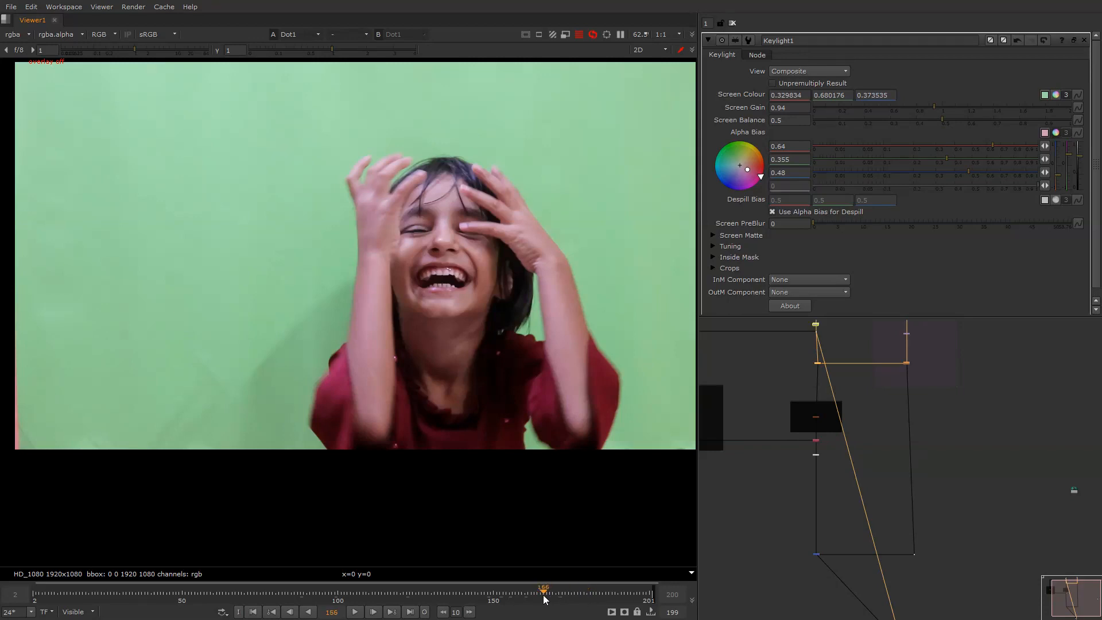
pyautogui.moveTo(593, 259); pyautogui.dragTo(519, 299, button='middle')
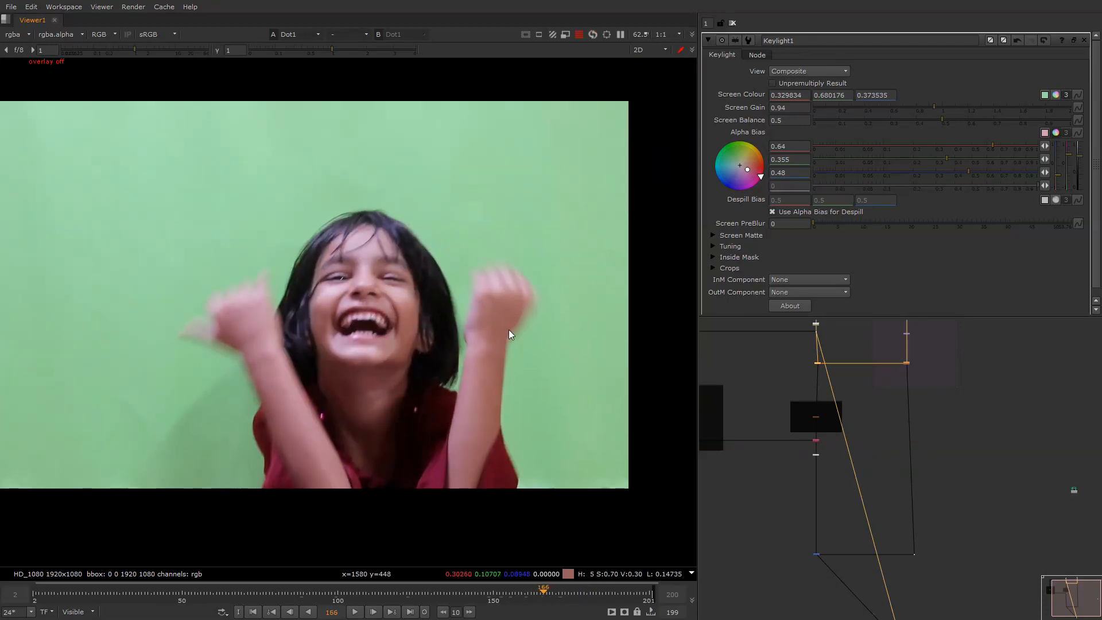
pyautogui.press('1')
pyautogui.press('2')
pyautogui.press('1')
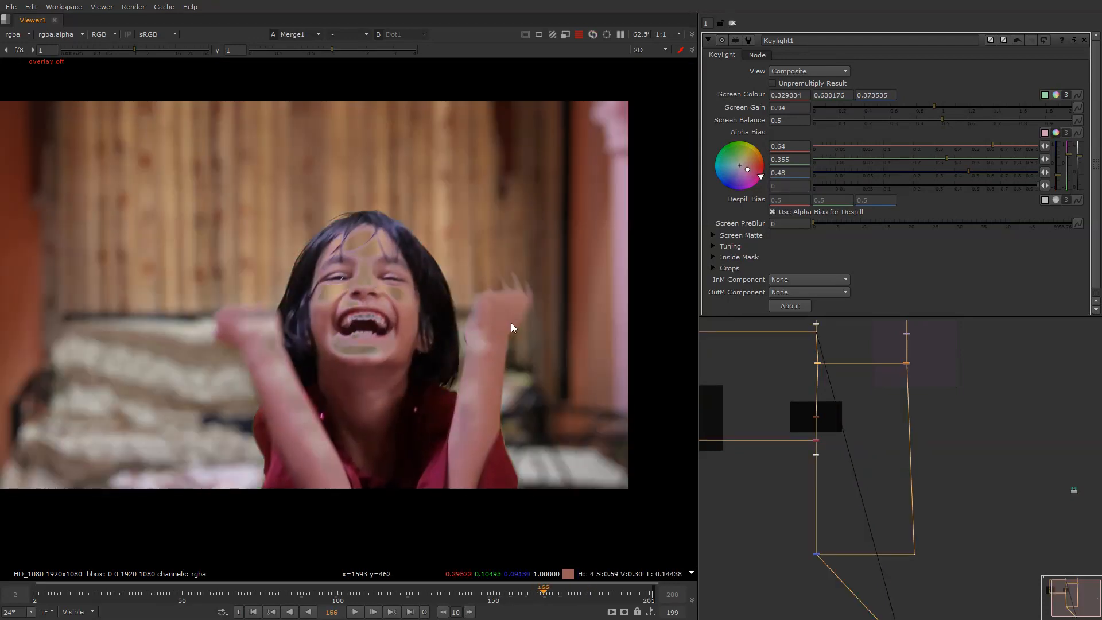
pyautogui.press('2')
pyautogui.press('1')
# View the outputs of the Keylight, the despill and the Copy in turn, examining the face and the raised fist.
pyautogui.scroll(4, 517, 290)
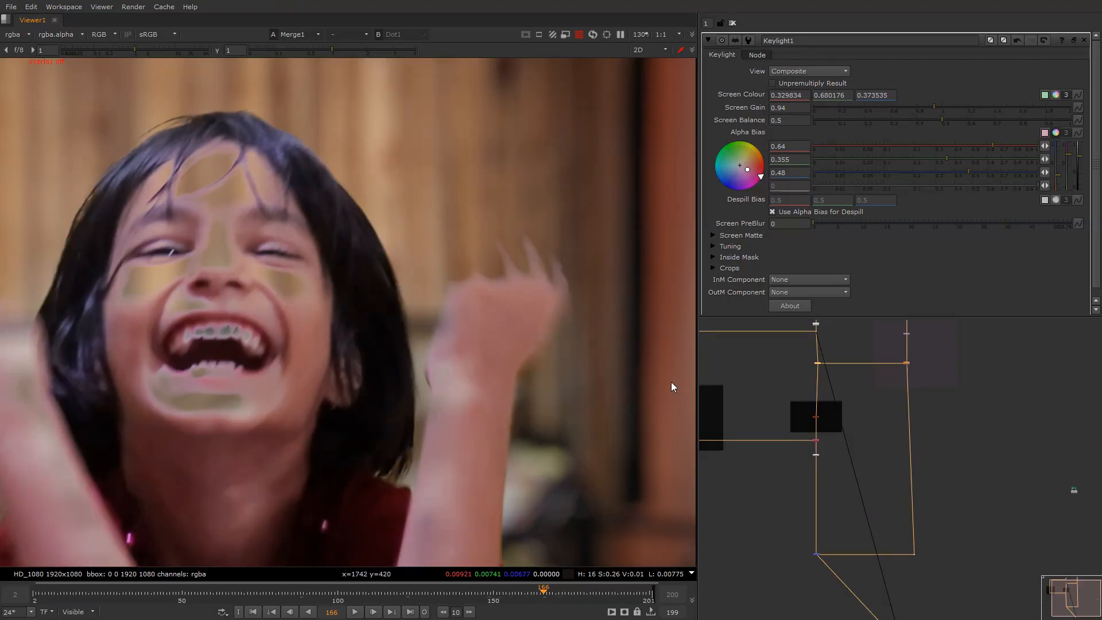
pyautogui.scroll(3, 799, 364)
pyautogui.moveTo(803, 342); pyautogui.dragTo(873, 381)
pyautogui.press('2')
pyautogui.moveTo(813, 453); pyautogui.dragTo(815, 373, button='middle')
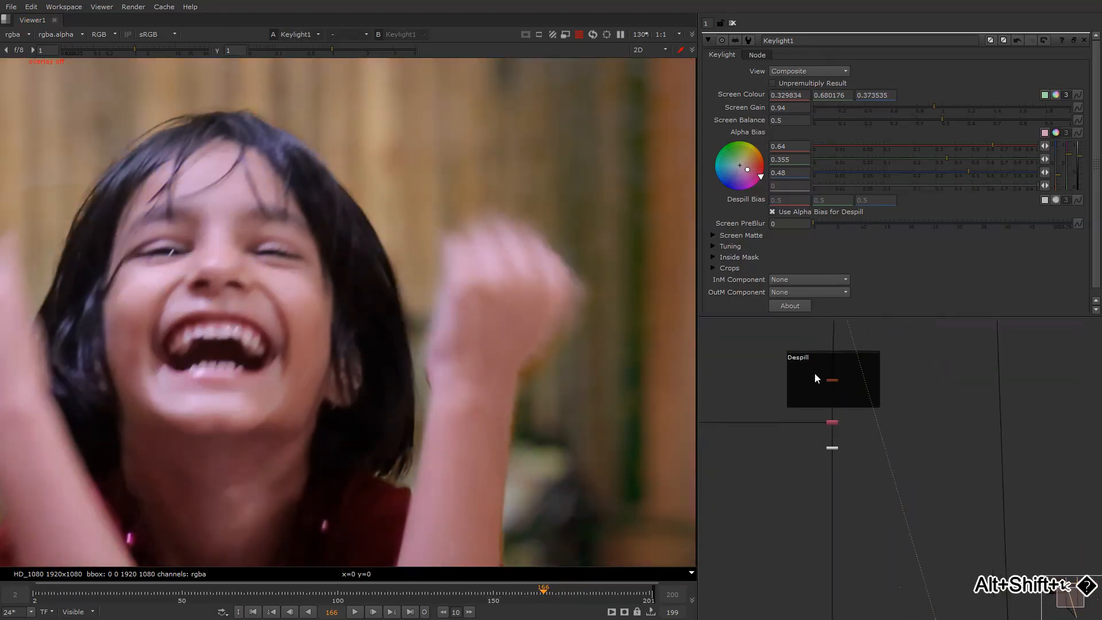
pyautogui.moveTo(804, 364); pyautogui.dragTo(853, 396)
pyautogui.press('1')
pyautogui.moveTo(808, 405); pyautogui.dragTo(854, 424)
pyautogui.press('1')
# Move the luminance key node up its pipe to just above the Alpha backdrop.
pyautogui.scroll(-3, 845, 418)
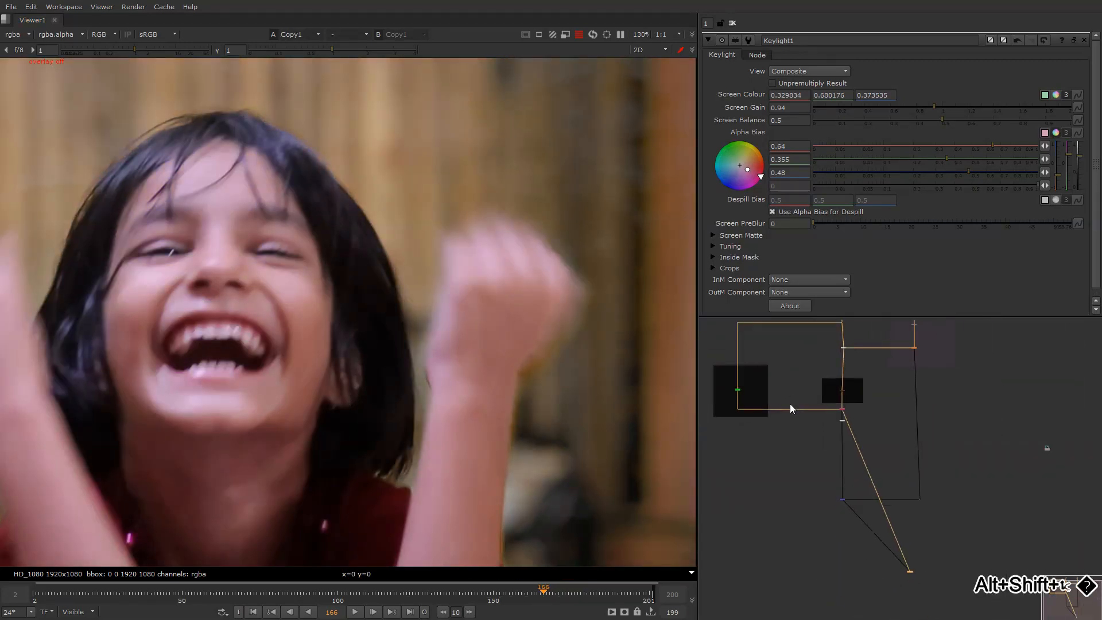
pyautogui.scroll(5, 838, 345)
pyautogui.moveTo(849, 360); pyautogui.dragTo(844, 361)
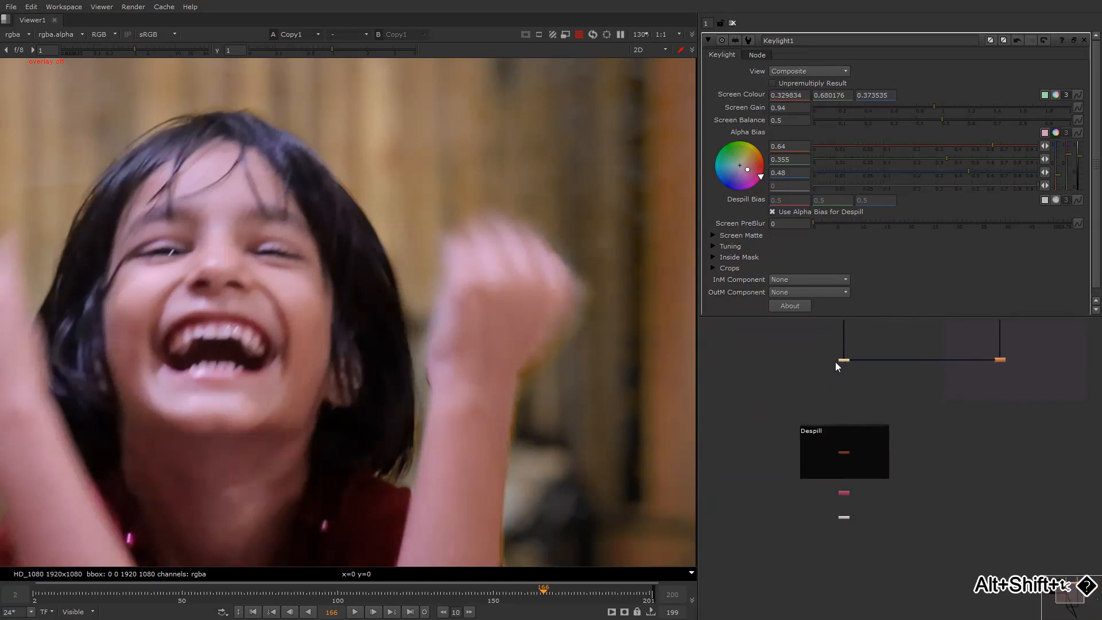
pyautogui.scroll(-3, 833, 389)
pyautogui.scroll(3, 757, 387)
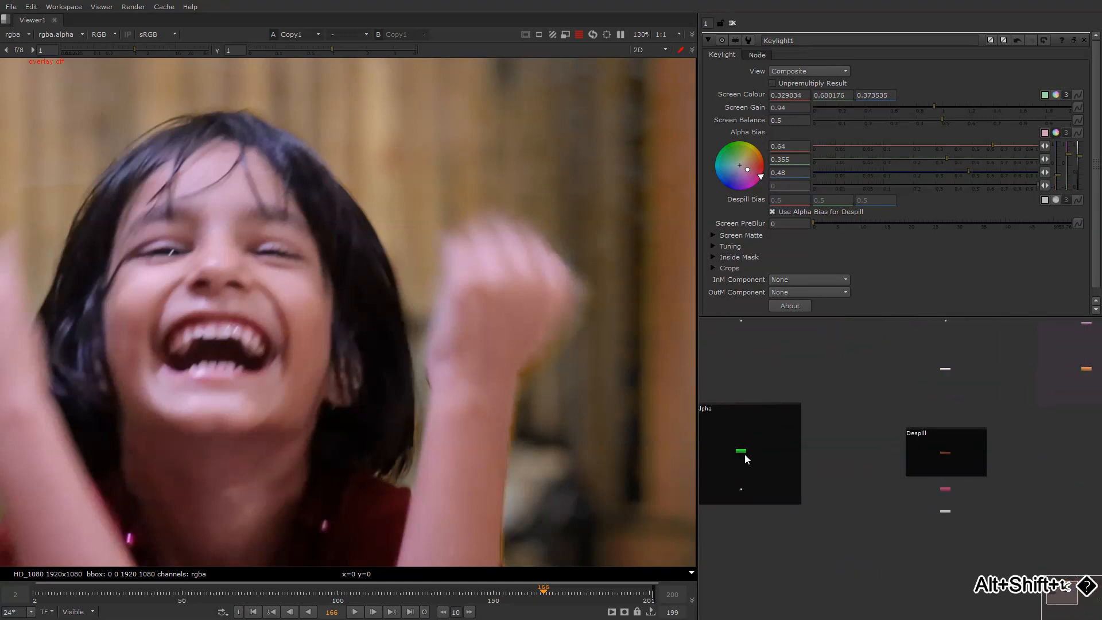
pyautogui.moveTo(738, 398); pyautogui.dragTo(784, 360)
pyautogui.press('Tab')
pyautogui.write('key')
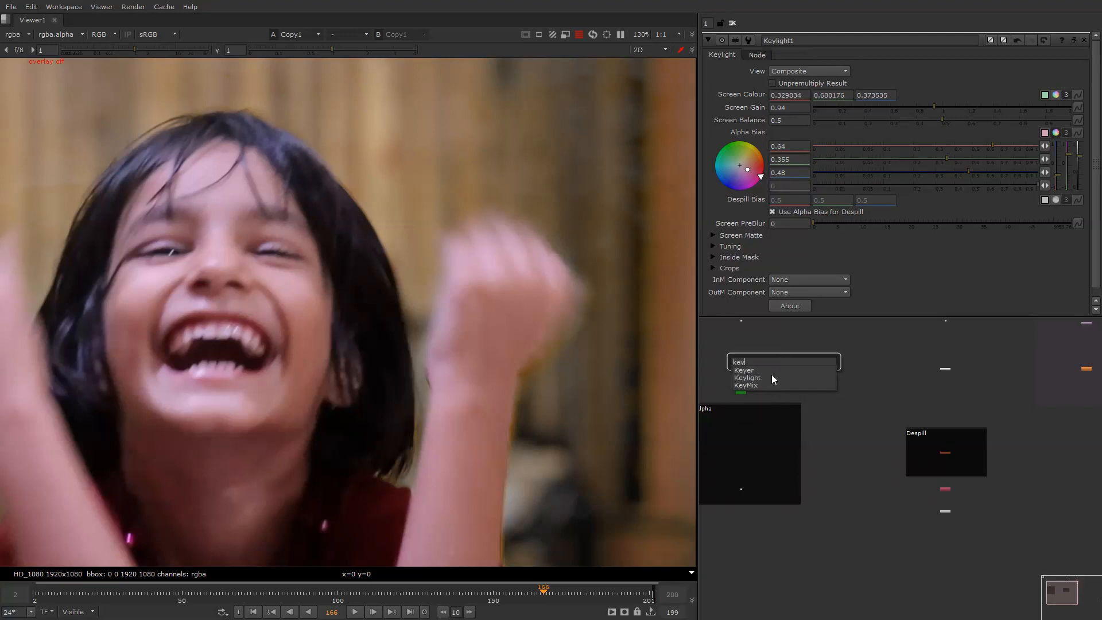
pyautogui.click(773, 378)
pyautogui.scroll(3, 801, 347)
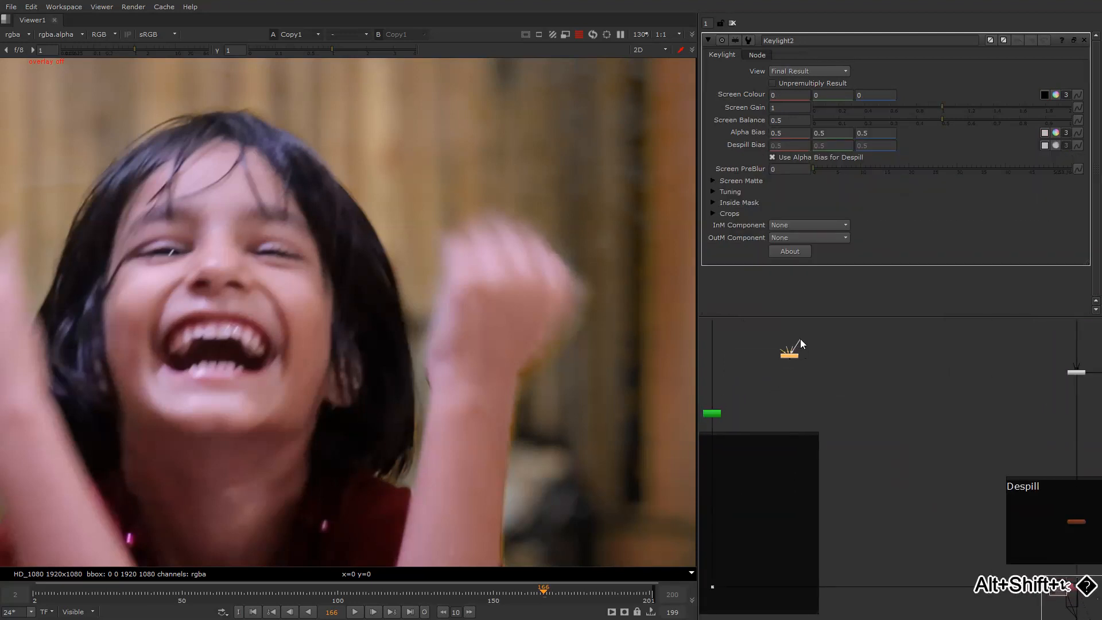
pyautogui.click(800, 358)
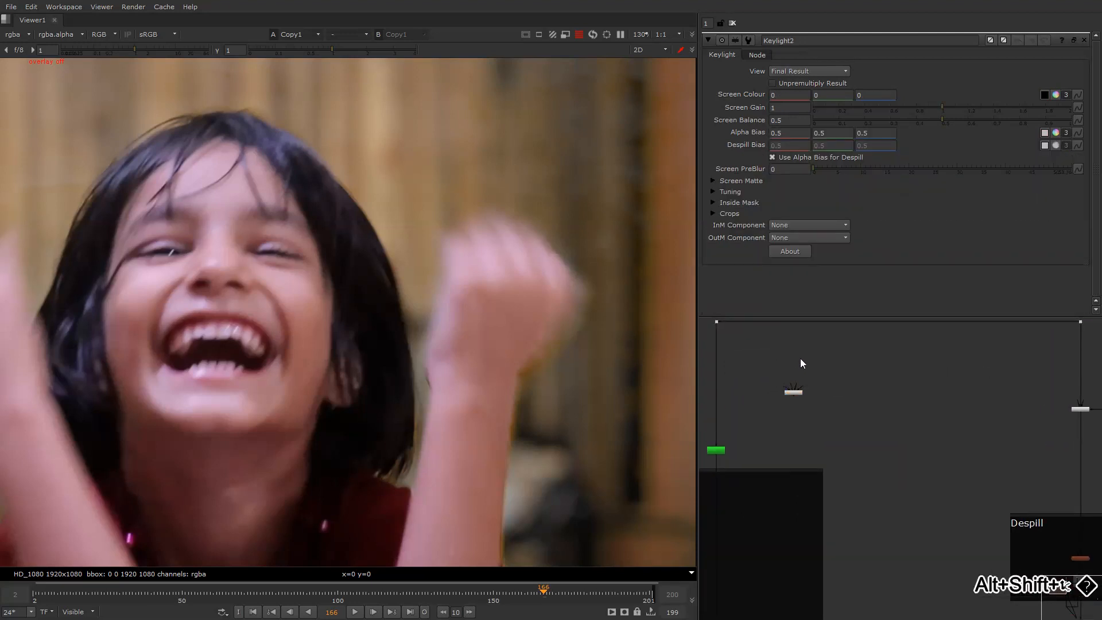
pyautogui.click(794, 393)
pyautogui.press('Delete')
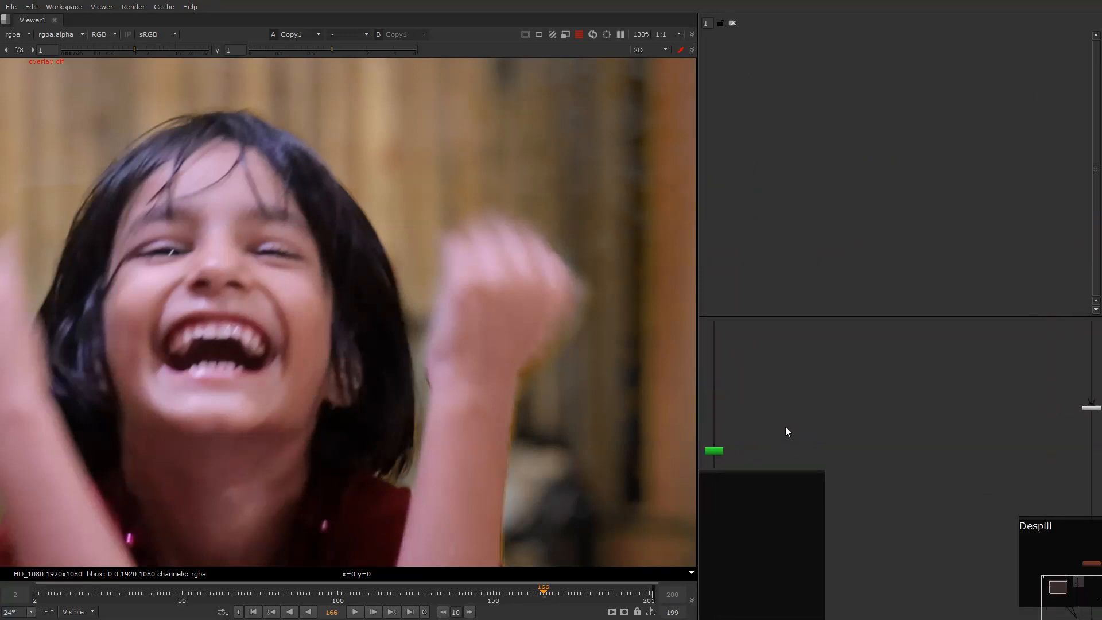
# Move the Alpha backdrop up so it encloses the luminance key node.
pyautogui.keyDown('alt'); pyautogui.moveTo(786, 427); pyautogui.dragTo(793, 422, button='middle'); pyautogui.keyUp('alt')
pyautogui.moveTo(837, 380)
pyautogui.keyDown('alt'); pyautogui.mouseDown(button='middle')
pyautogui.moveTo(806, 418)
pyautogui.moveTo(826, 397)
pyautogui.mouseUp(button='middle'); pyautogui.keyUp('alt')
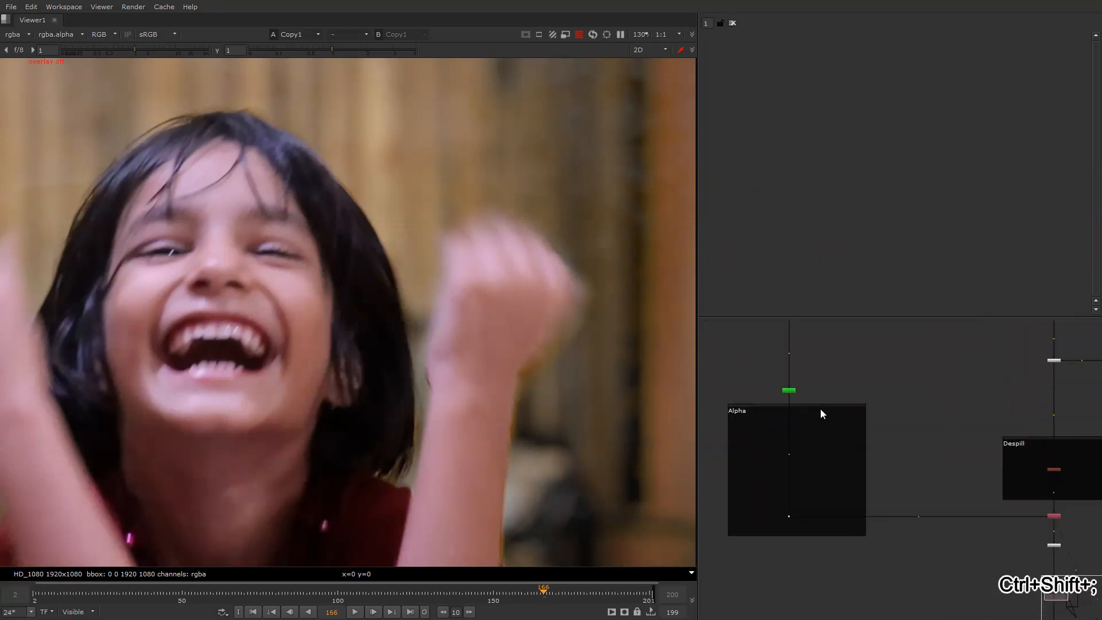
pyautogui.moveTo(821, 408); pyautogui.dragTo(803, 343)
# Add an IBKGizmo beside the Alpha backdrop, connect it to the dot above the luminance key and view its output.
pyautogui.moveTo(860, 356); pyautogui.dragTo(792, 383, button='middle')
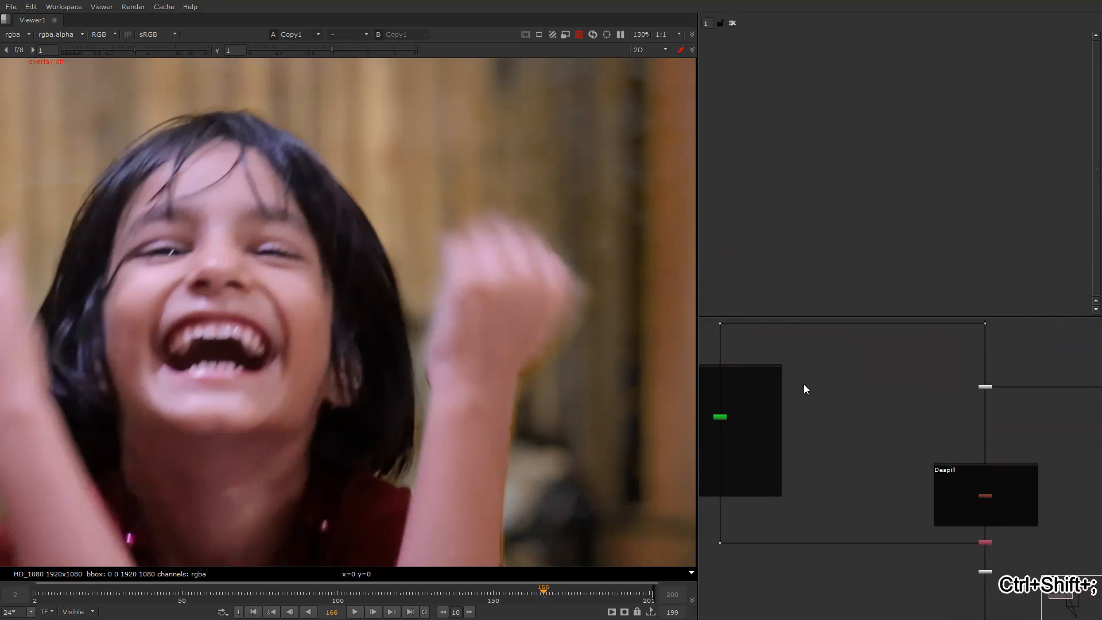
pyautogui.press('Tab')
pyautogui.write('ib')
pyautogui.click(777, 397)
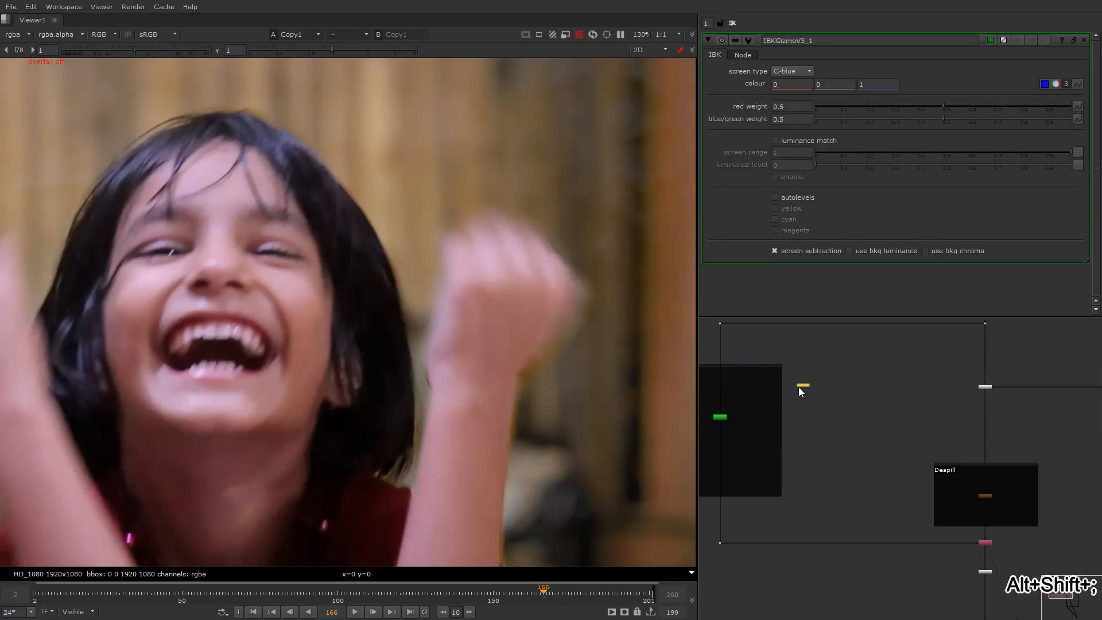
pyautogui.keyDown('alt'); pyautogui.moveTo(798, 387); pyautogui.dragTo(816, 375, button='middle'); pyautogui.keyUp('alt')
pyautogui.moveTo(800, 376); pyautogui.dragTo(761, 324)
pyautogui.moveTo(873, 425); pyautogui.dragTo(815, 384, button='middle')
pyautogui.moveTo(836, 382); pyautogui.dragTo(844, 410)
pyautogui.press('1')
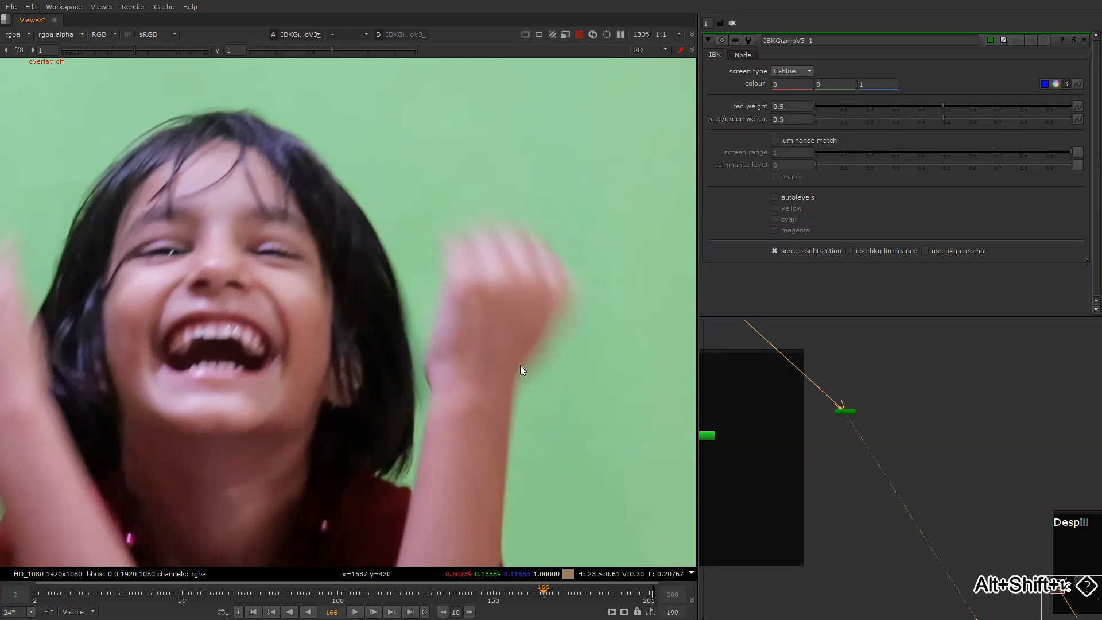
# Set the IBKGizmo screen type to pick, sample the green backdrop as colour 0.337338, 0.706945, 0.41055, and view the alpha.
pyautogui.scroll(-5, 520, 365)
pyautogui.moveTo(550, 377); pyautogui.dragTo(370, 354, button='middle')
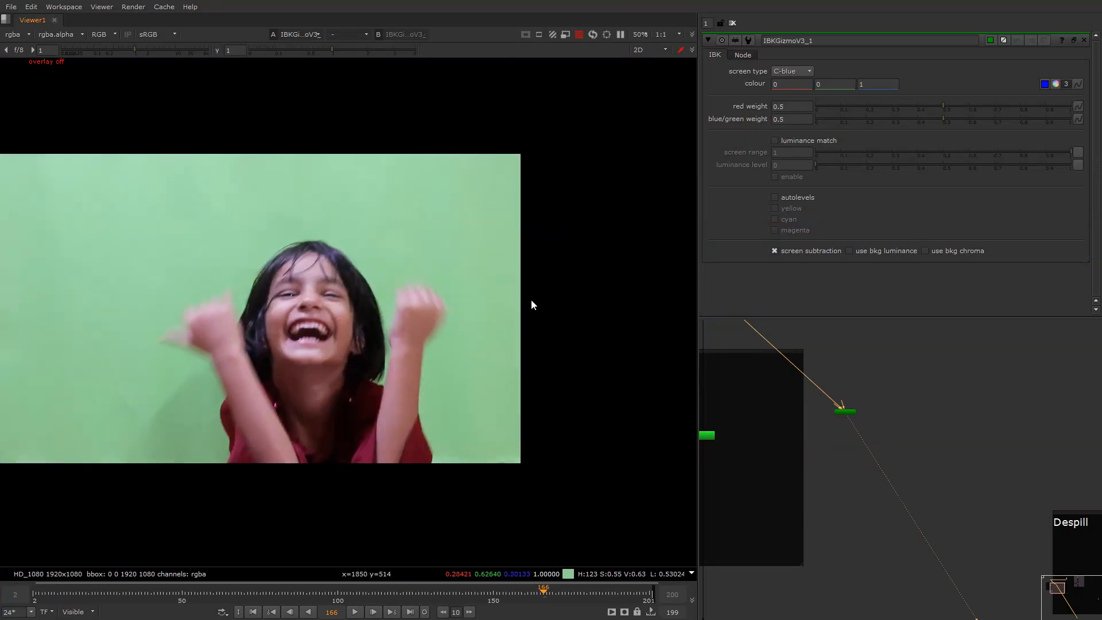
pyautogui.click(1045, 84)
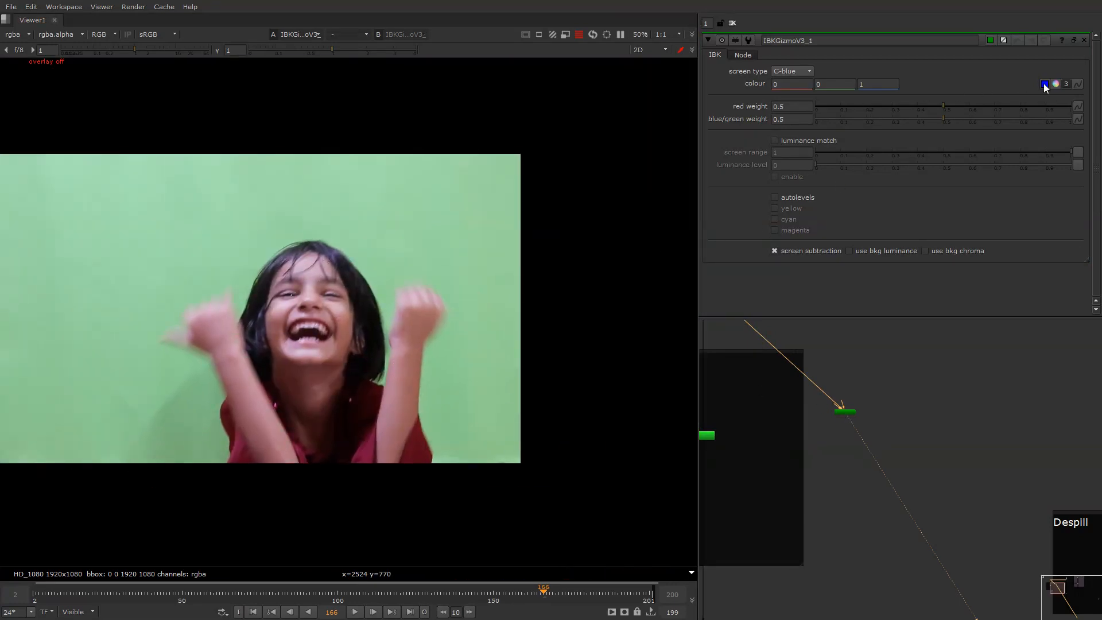
pyautogui.click(795, 94)
pyautogui.moveTo(384, 307); pyautogui.dragTo(639, 254, button='middle')
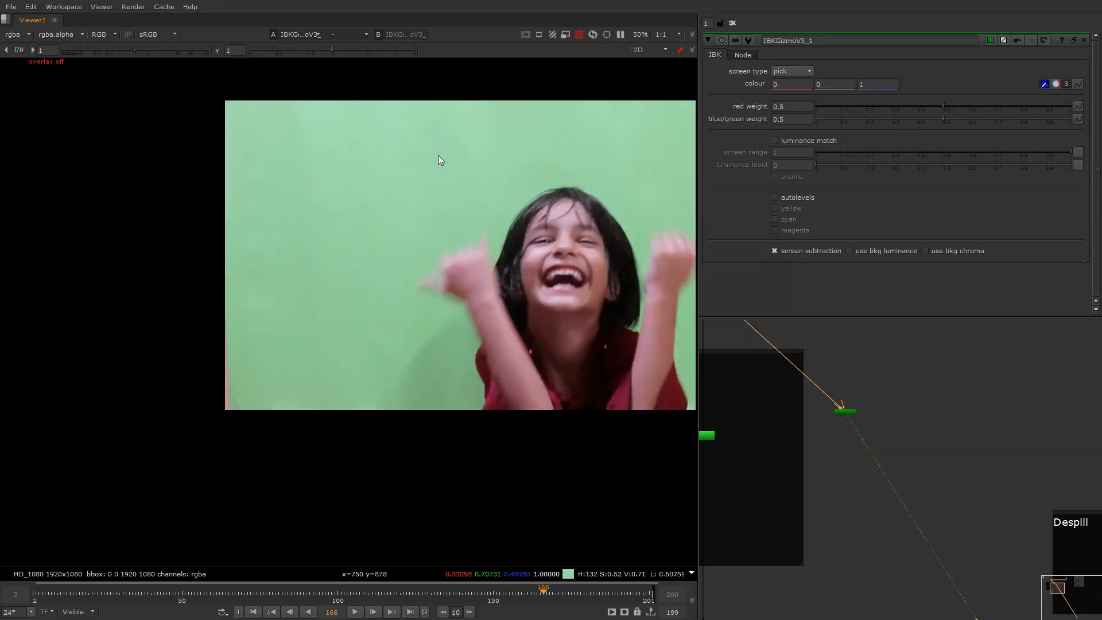
pyautogui.keyDown('ctrl'); pyautogui.keyDown('alt'); pyautogui.click(436, 153); pyautogui.keyUp('alt'); pyautogui.keyUp('ctrl')
pyautogui.press('a')
pyautogui.moveTo(568, 232); pyautogui.dragTo(455, 279, button='middle')
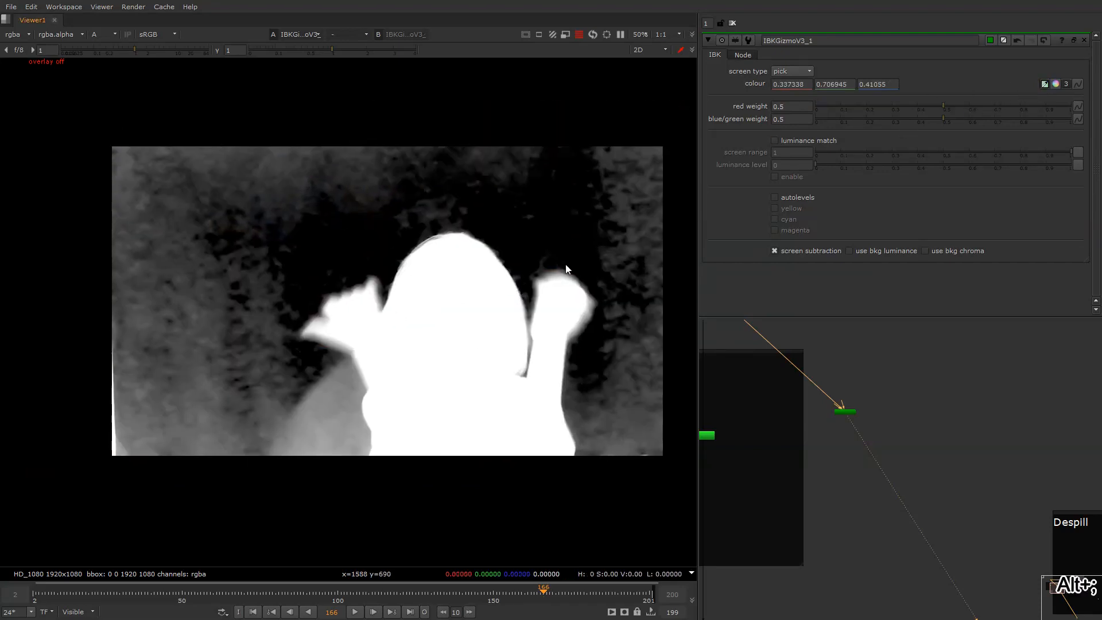
# Add a Grade after the IBKGizmo on the alpha channel with blackpoint 0.08, and check the raised fist's edges.
pyautogui.scroll(2, 852, 395)
pyautogui.press('g')
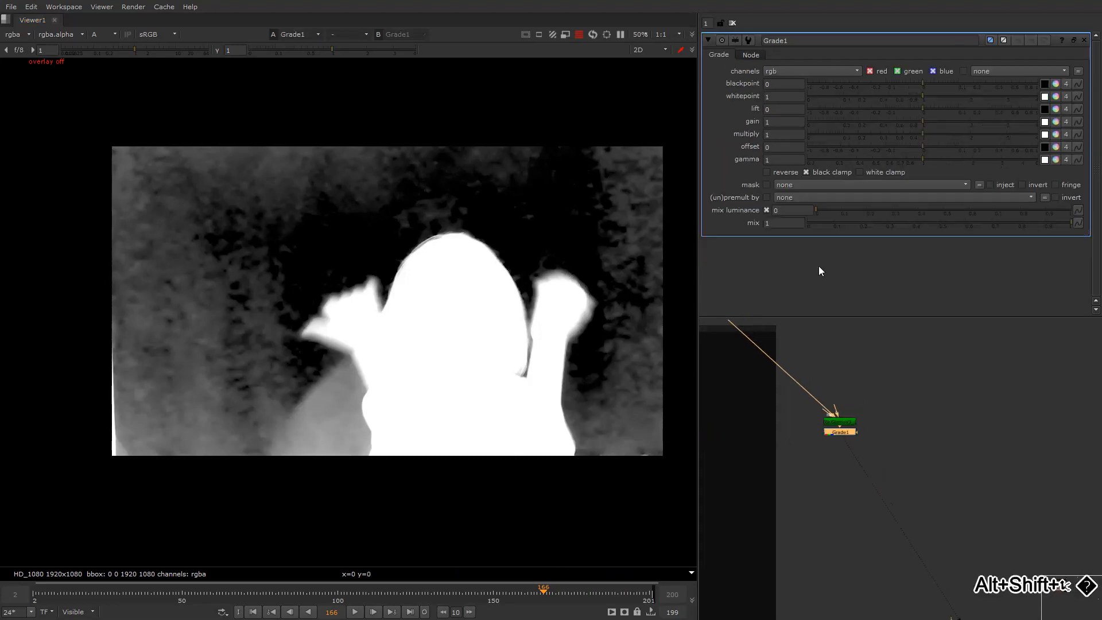
pyautogui.click(813, 72)
pyautogui.click(808, 127)
pyautogui.moveTo(922, 85); pyautogui.dragTo(954, 86)
pyautogui.press('a')
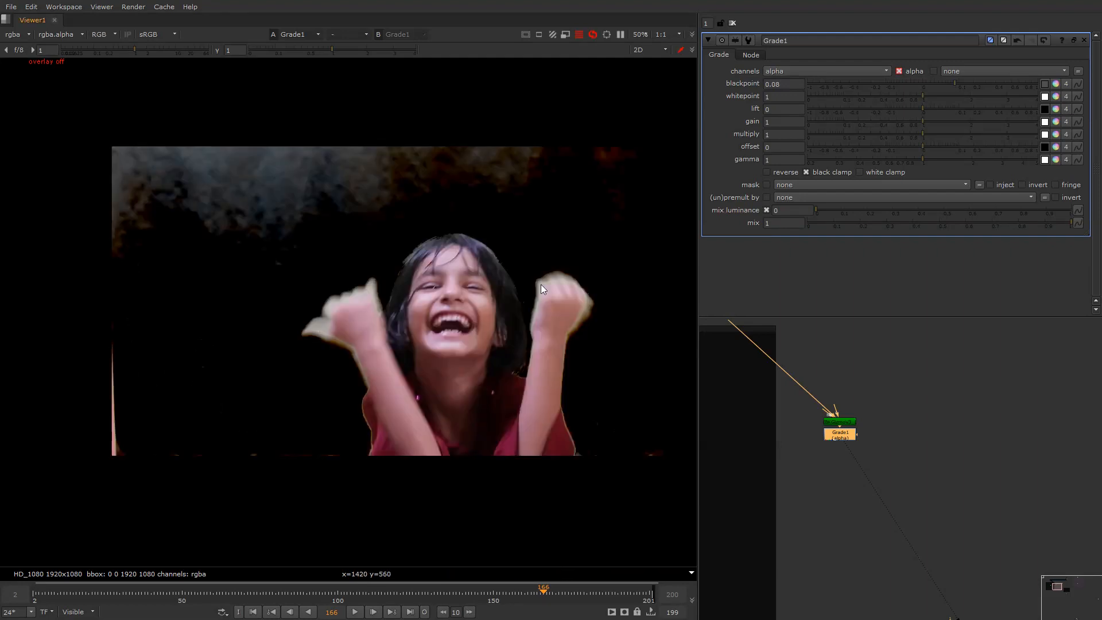
pyautogui.scroll(8, 541, 288)
pyautogui.press('a')
pyautogui.press('a')
# Insert a Merge into the luminance key's pipe ahead of the Copy and connect its other input to the new Grade.
pyautogui.scroll(-3, 781, 444)
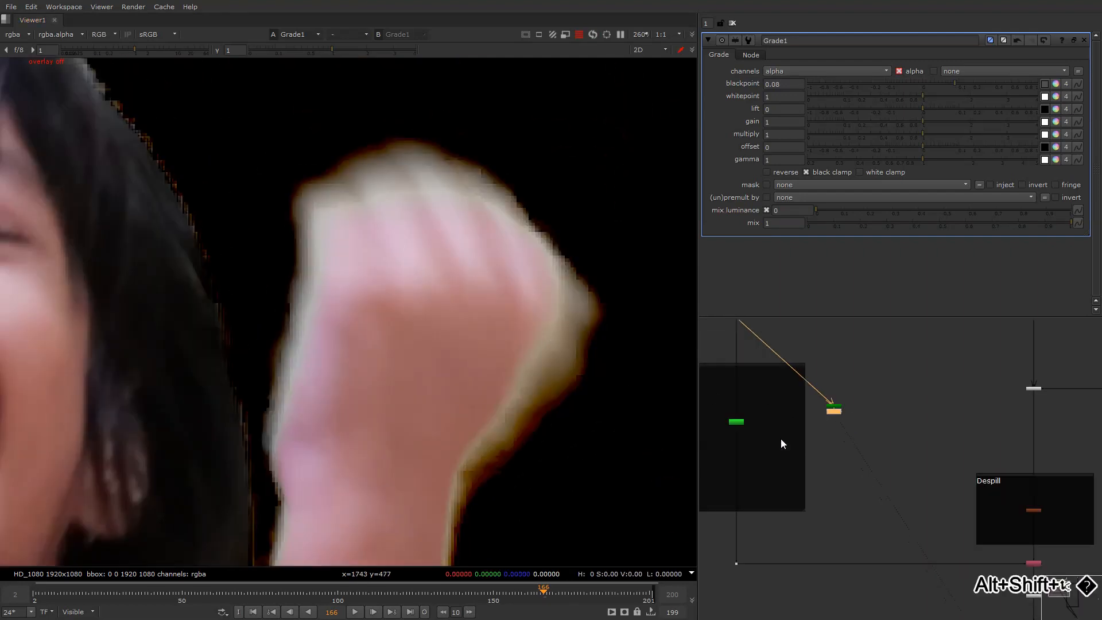
pyautogui.scroll(-3, 811, 352)
pyautogui.click(824, 466)
pyautogui.scroll(4, 825, 465)
pyautogui.press('m')
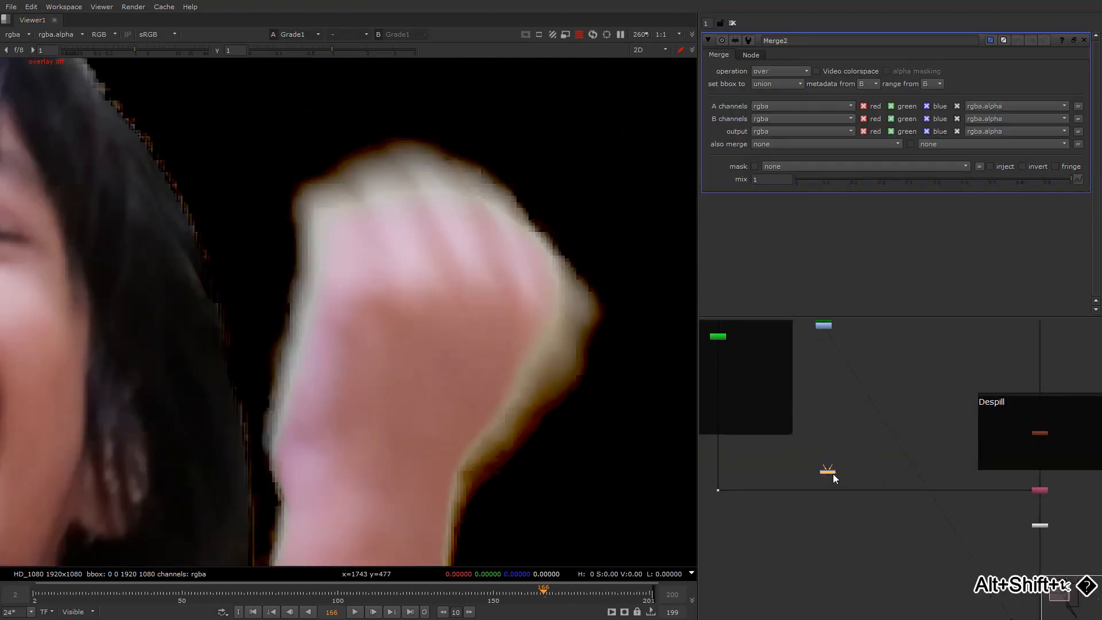
pyautogui.moveTo(833, 473); pyautogui.dragTo(824, 329)
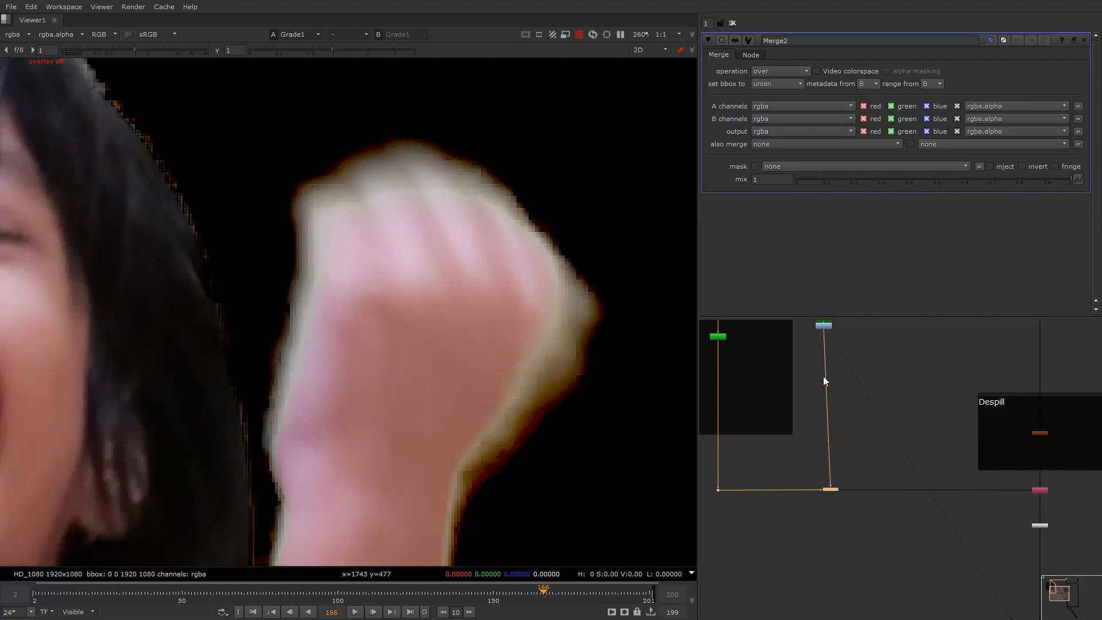
# Add a Clamp node and insert it into the pipe between the alpha Merge and the Copy.
pyautogui.scroll(-5, 824, 424)
pyautogui.scroll(5, 910, 468)
pyautogui.click(839, 416)
pyautogui.press('Tab')
pyautogui.write('c')
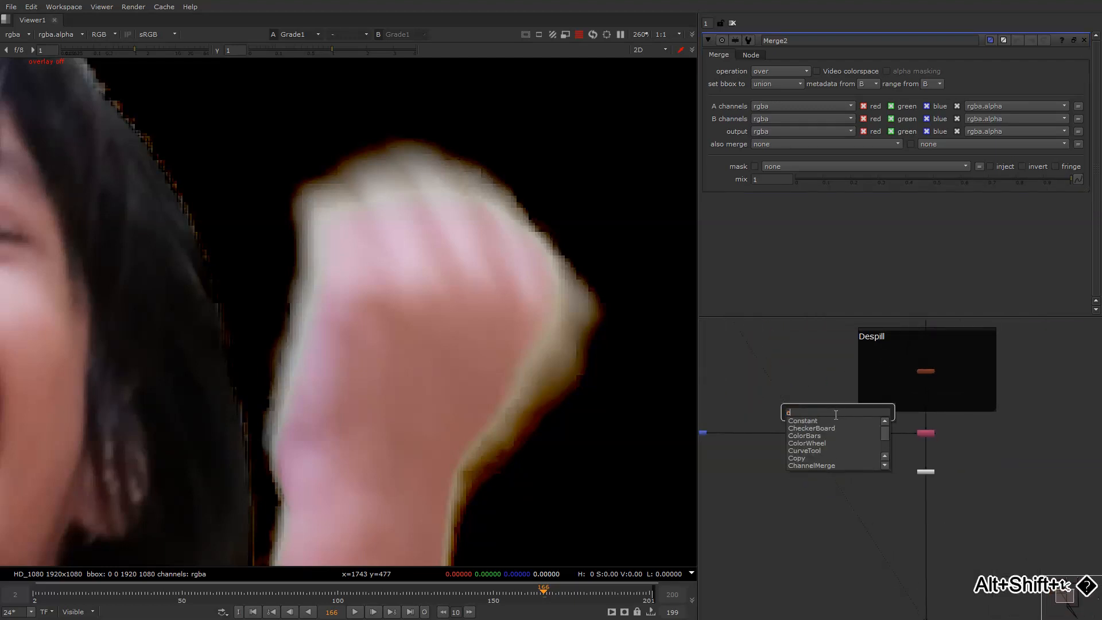
pyautogui.write('l')
pyautogui.press('Return')
pyautogui.moveTo(861, 398); pyautogui.dragTo(843, 430)
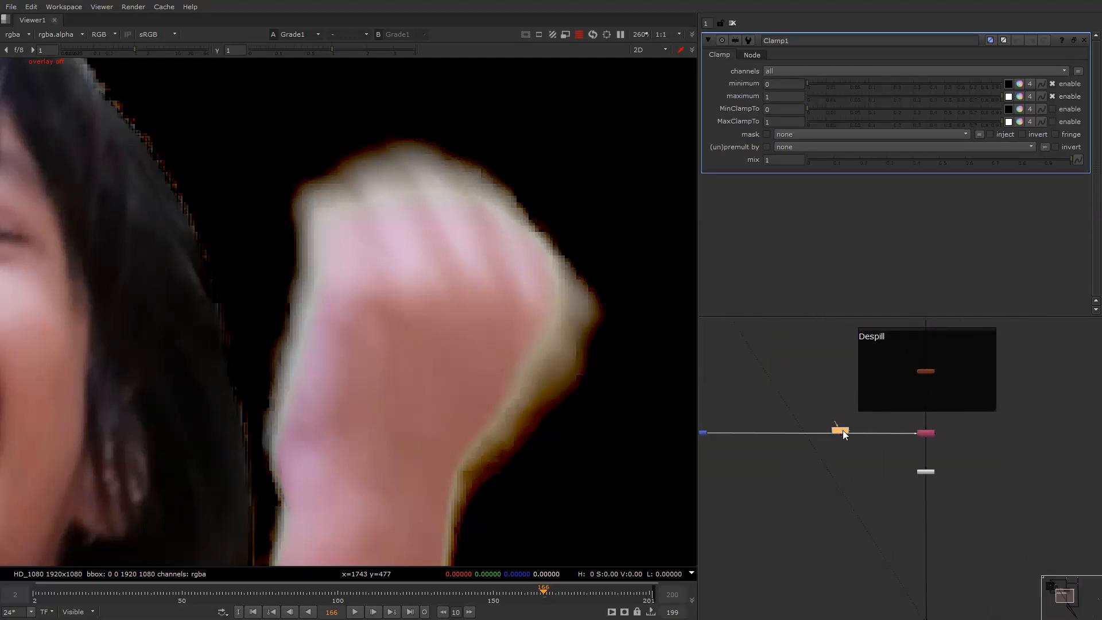
# View the Clamp's alpha, comparing the node enabled and disabled with the viewer's exposure warnings, and restore no warnings and the RGB view.
pyautogui.press('1')
pyautogui.press('a')
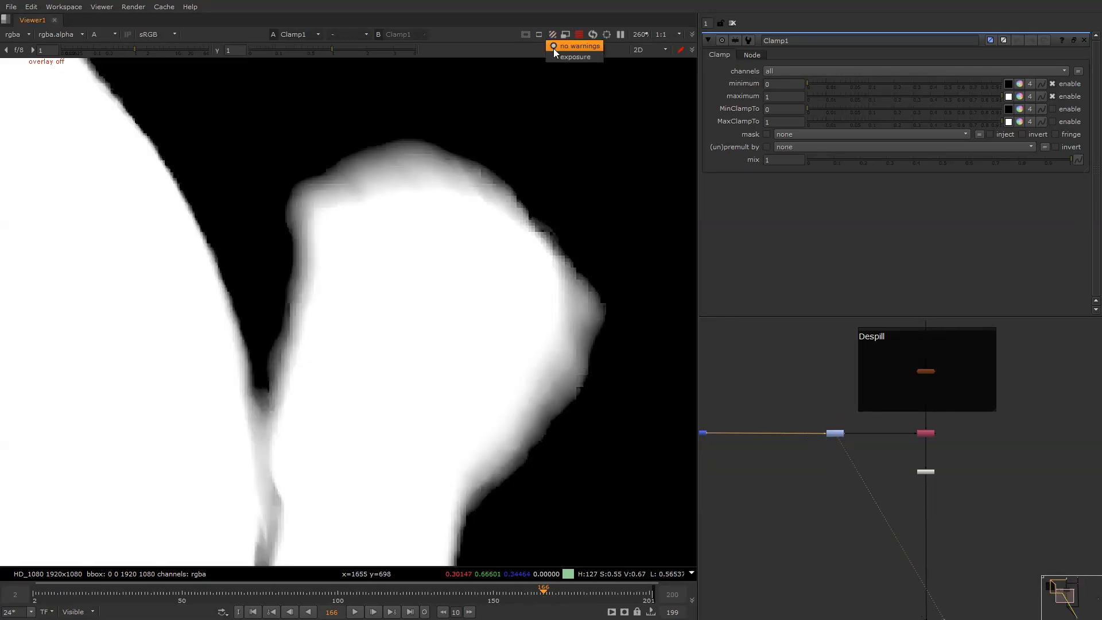
pyautogui.press('f')
pyautogui.click(835, 433)
pyautogui.press('d')
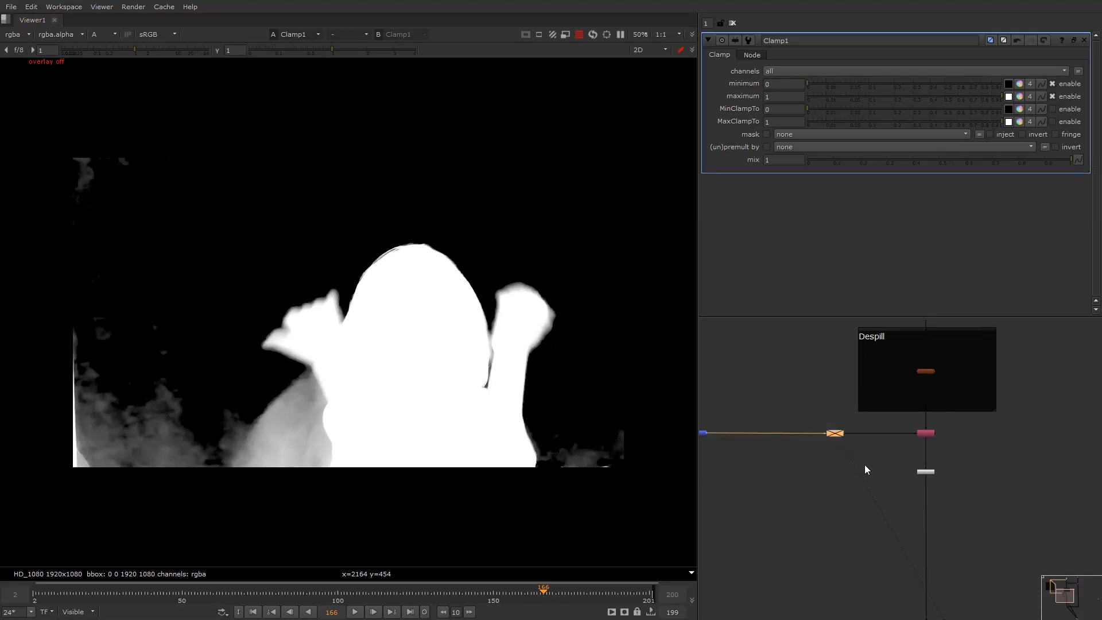
pyautogui.click(553, 34)
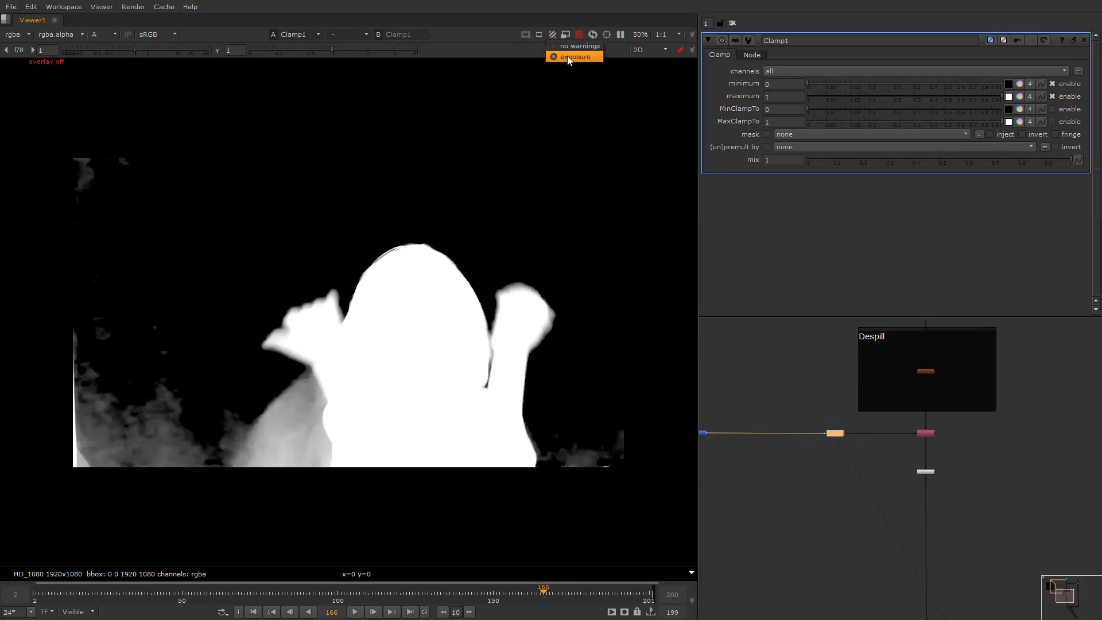
pyautogui.click(568, 56)
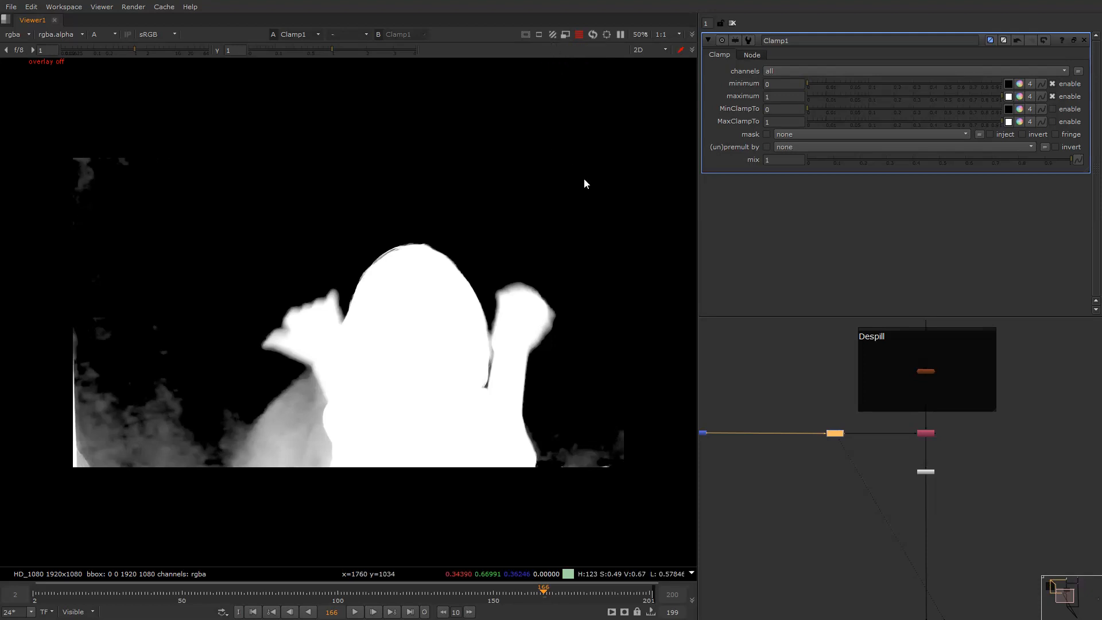
pyautogui.press('d')
pyautogui.press('d')
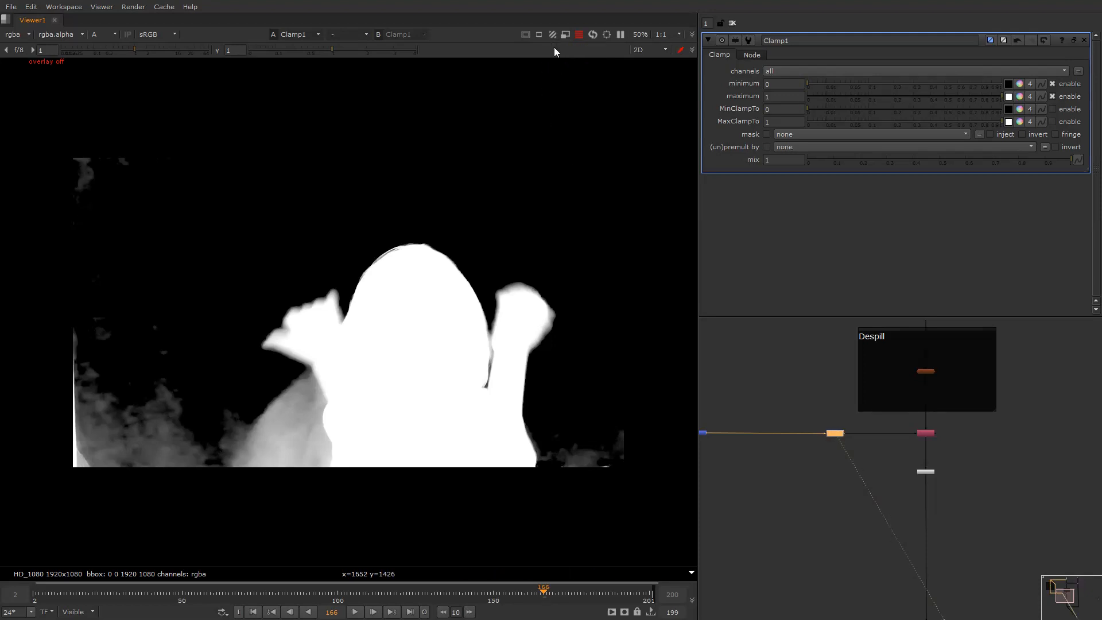
pyautogui.click(553, 35)
pyautogui.click(554, 47)
pyautogui.press('a')
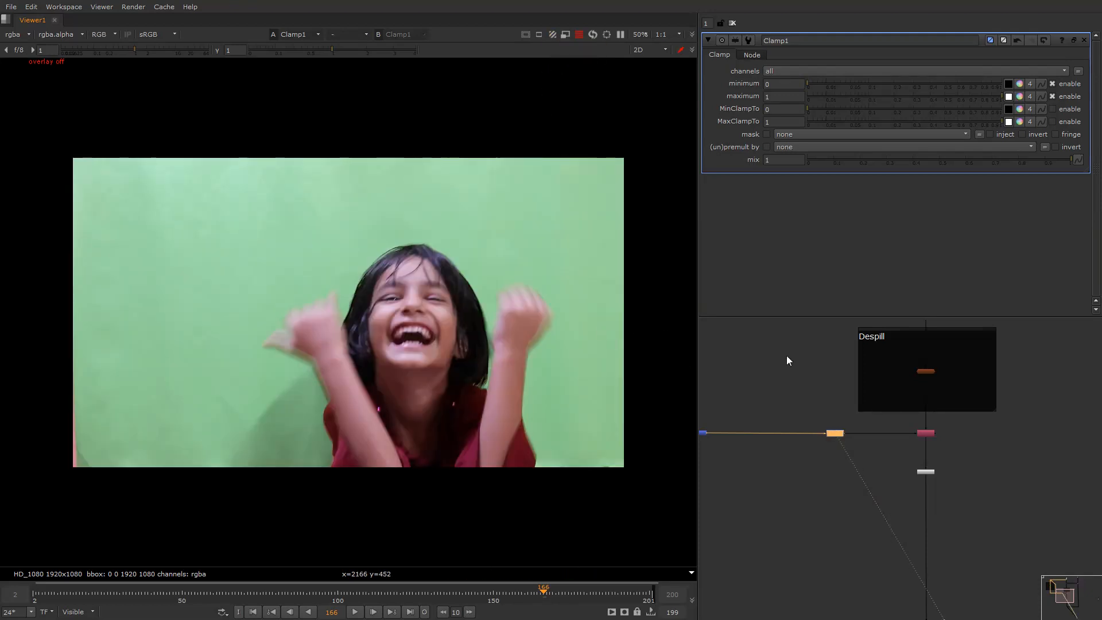
# View the final Merge over the room in RGB with the viewer overlay turned on.
pyautogui.scroll(-3, 873, 384)
pyautogui.moveTo(874, 385); pyautogui.dragTo(863, 354, button='middle')
pyautogui.moveTo(832, 427); pyautogui.dragTo(882, 466)
pyautogui.press('1')
pyautogui.moveTo(552, 316); pyautogui.dragTo(575, 356, button='middle')
pyautogui.press('q')
pyautogui.press('f')
pyautogui.press('r')
pyautogui.press('g')
pyautogui.press('g')
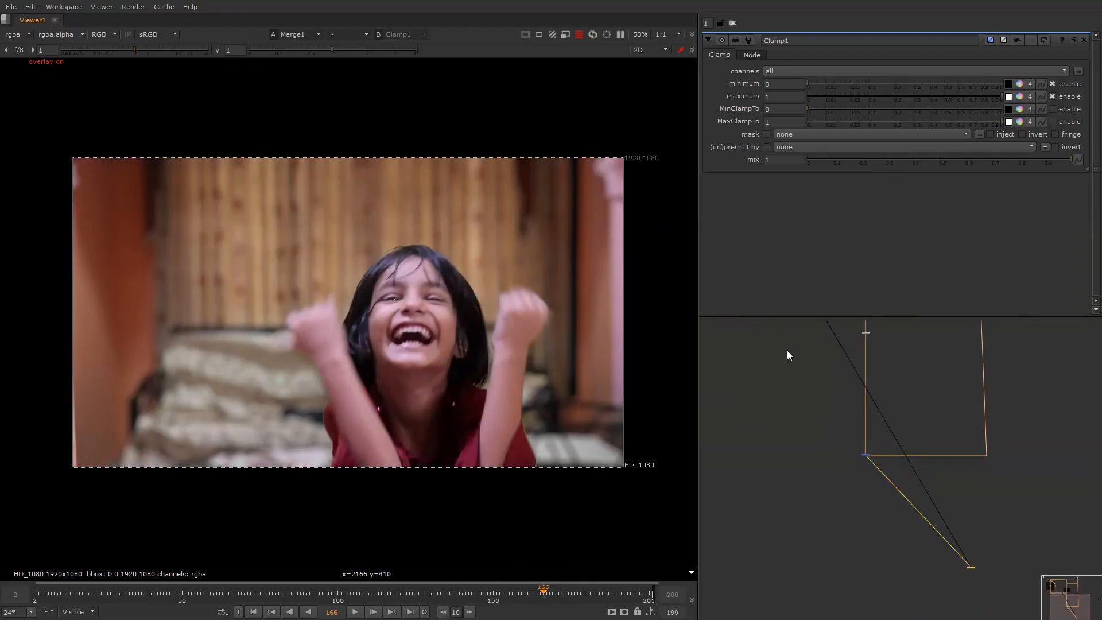
# Assign the source plate's dot to the second viewer input and the final Merge to the first, and compare them.
pyautogui.scroll(-2, 854, 359)
pyautogui.moveTo(827, 348); pyautogui.dragTo(814, 401, button='middle')
pyautogui.press('q')
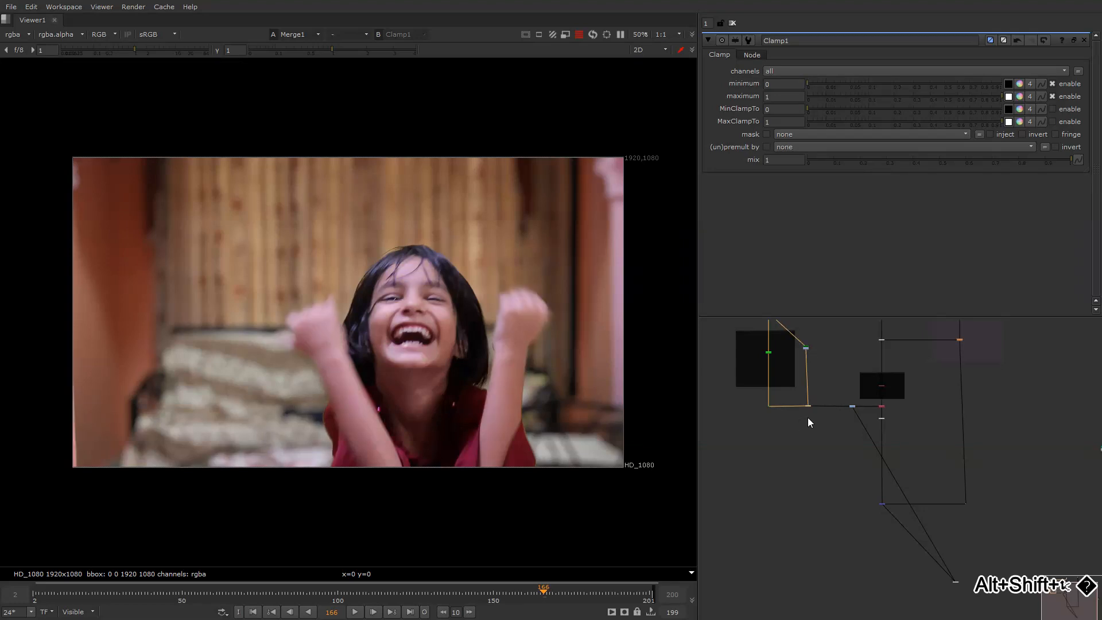
pyautogui.scroll(3, 882, 364)
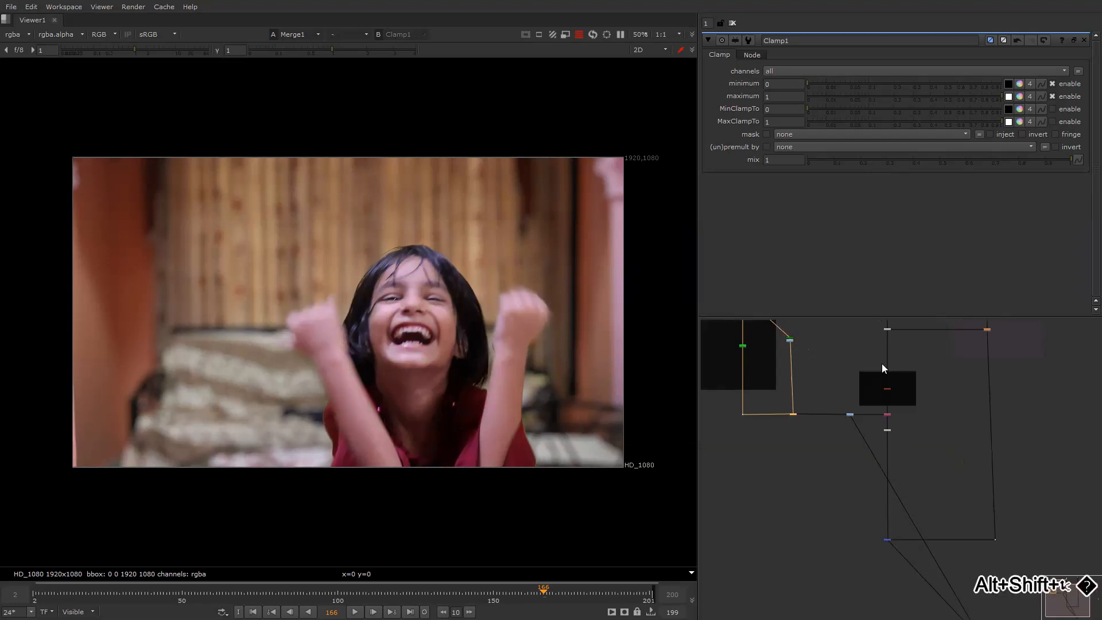
pyautogui.click(888, 339)
pyautogui.press('2')
pyautogui.moveTo(872, 526); pyautogui.dragTo(786, 332, button='middle')
pyautogui.moveTo(763, 440); pyautogui.dragTo(830, 505)
pyautogui.press('1')
pyautogui.press('2')
pyautogui.press('1')
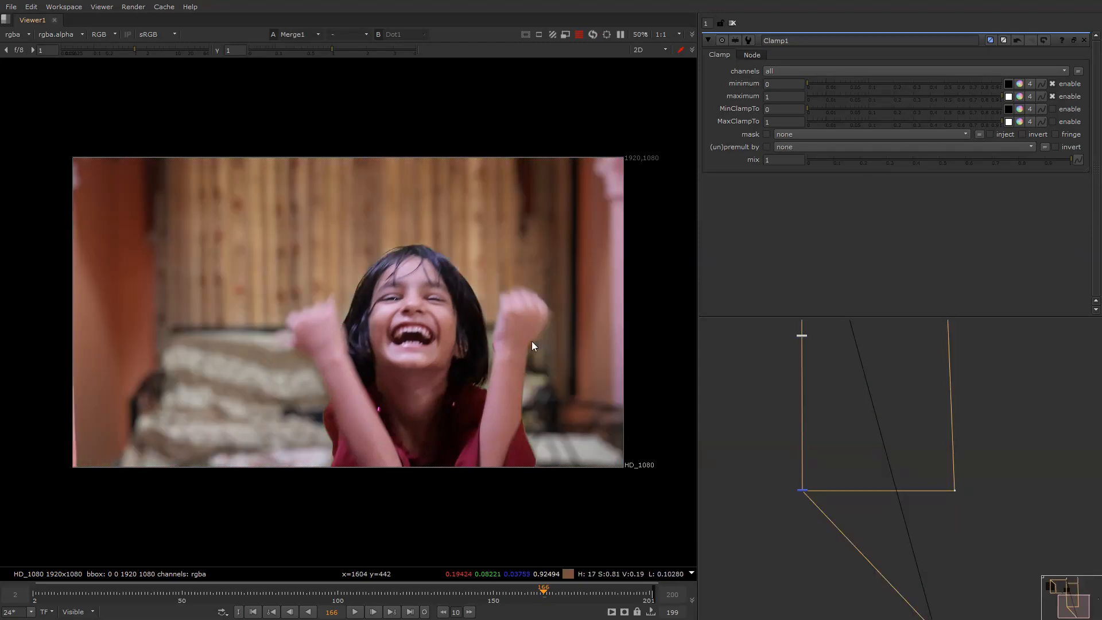
# Compare the composite with the green-screen plate at close range around the face, hair, raised hand, arm and shoulders on frame 166.
pyautogui.press('2')
pyautogui.scroll(5, 488, 287)
pyautogui.press('1')
pyautogui.press('2')
pyautogui.press('1')
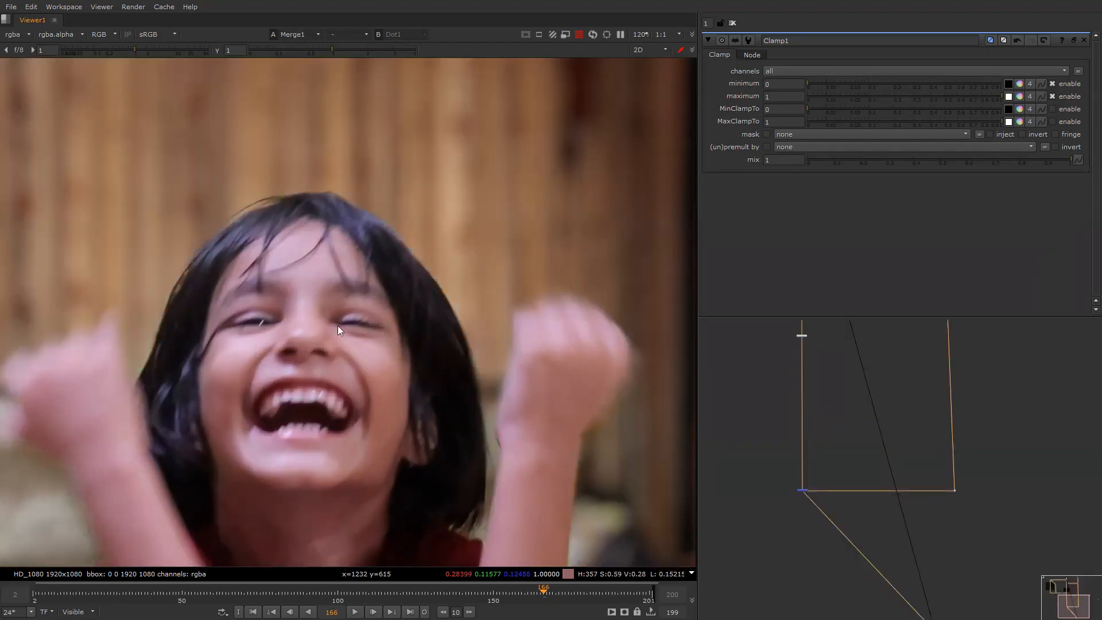
pyautogui.press('2')
pyautogui.moveTo(296, 440); pyautogui.dragTo(463, 196, button='middle')
pyautogui.press('1')
pyautogui.press('2')
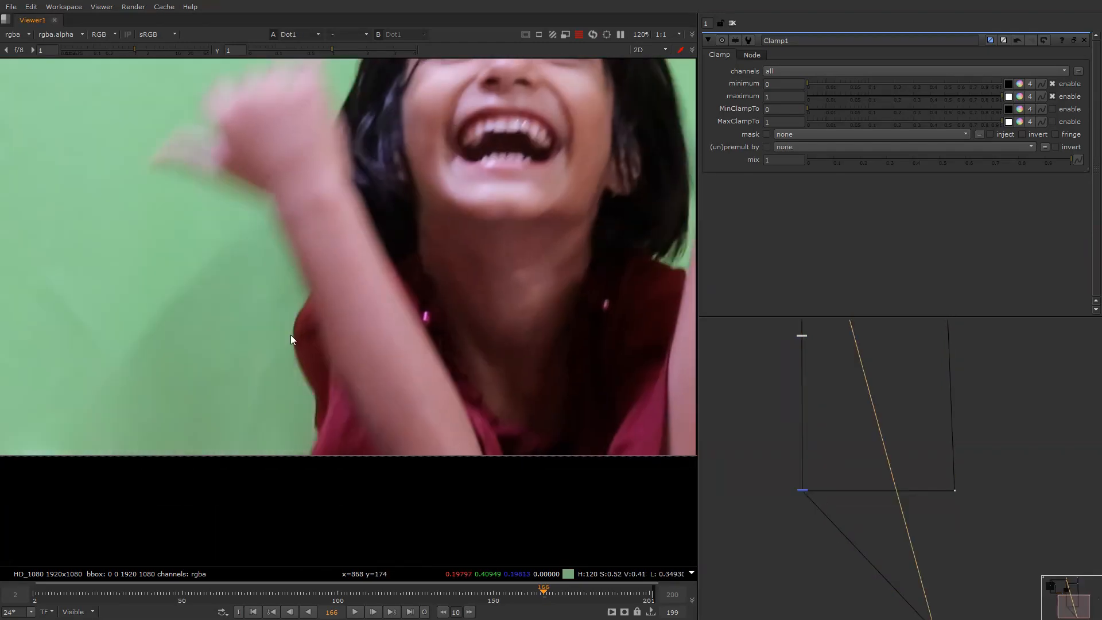
pyautogui.press('1')
pyautogui.scroll(5, 295, 336)
pyautogui.scroll(-5, 285, 325)
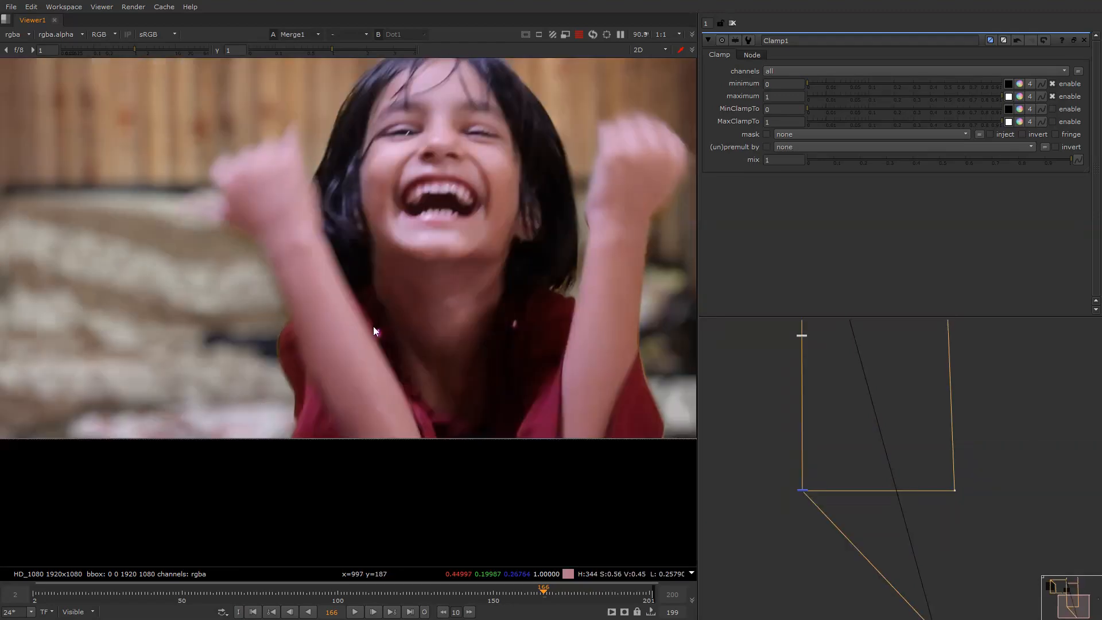
pyautogui.scroll(5, 402, 316)
pyautogui.press('2')
pyautogui.press('1')
pyautogui.scroll(-5, 488, 301)
pyautogui.press('2')
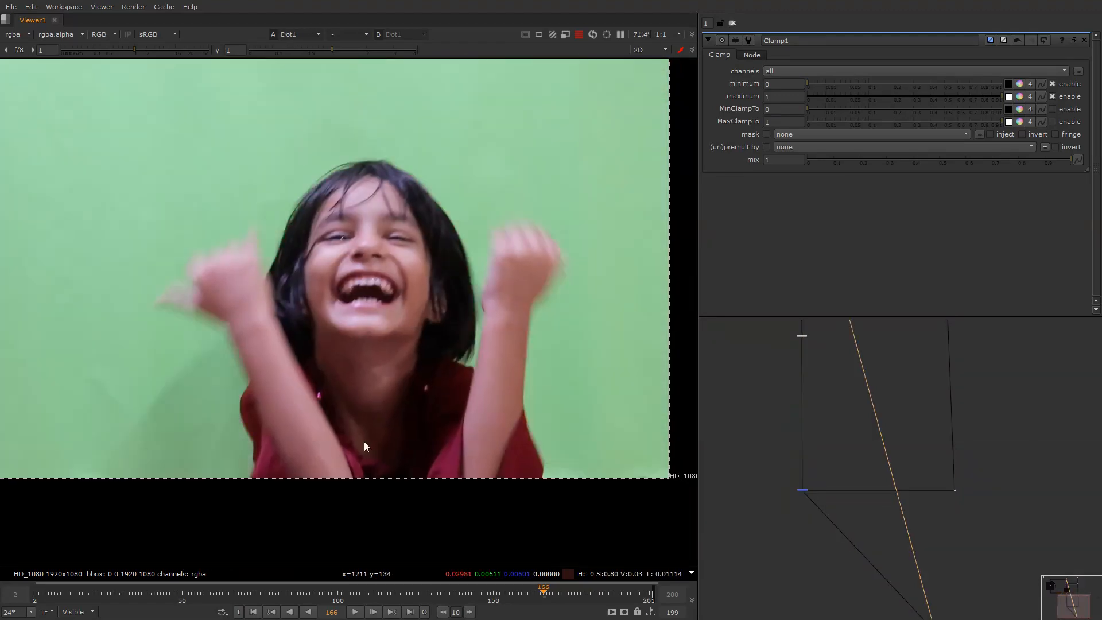
# Go to frame 142 and compare the composite with the original plate around the hair and shoulders.
pyautogui.click(469, 602)
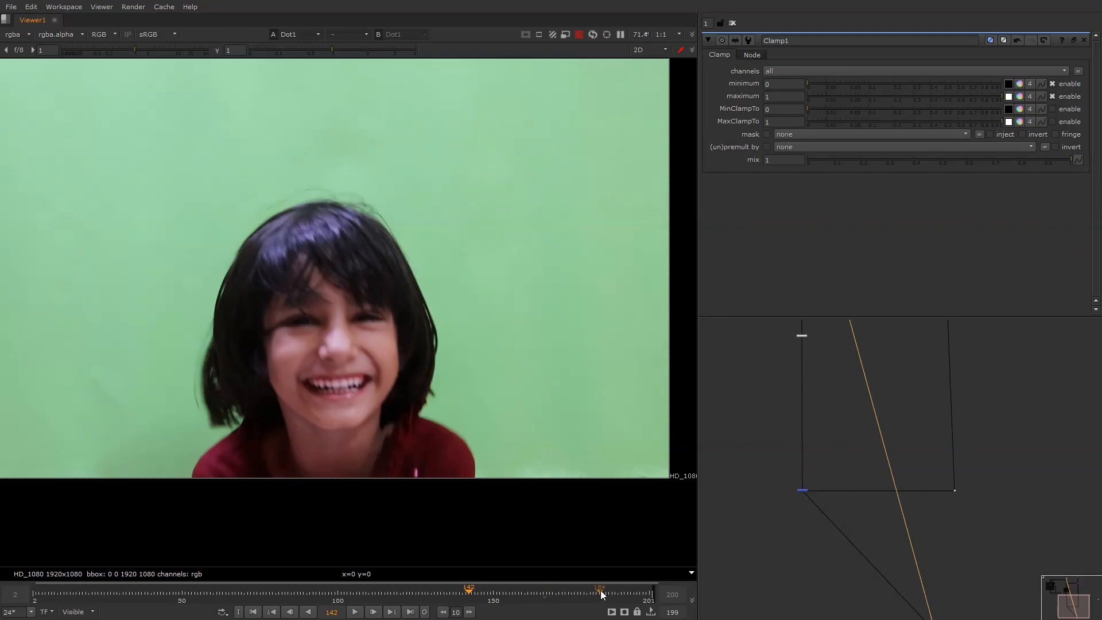
pyautogui.press('1')
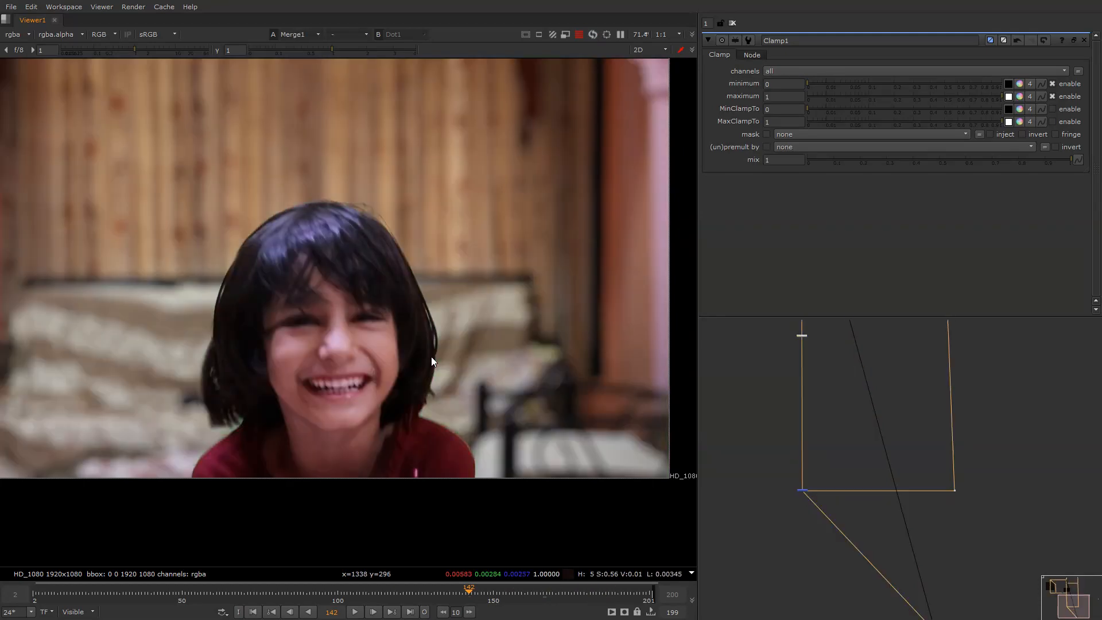
pyautogui.scroll(8, 431, 357)
pyautogui.press('2')
pyautogui.press('1')
pyautogui.scroll(-5, 436, 328)
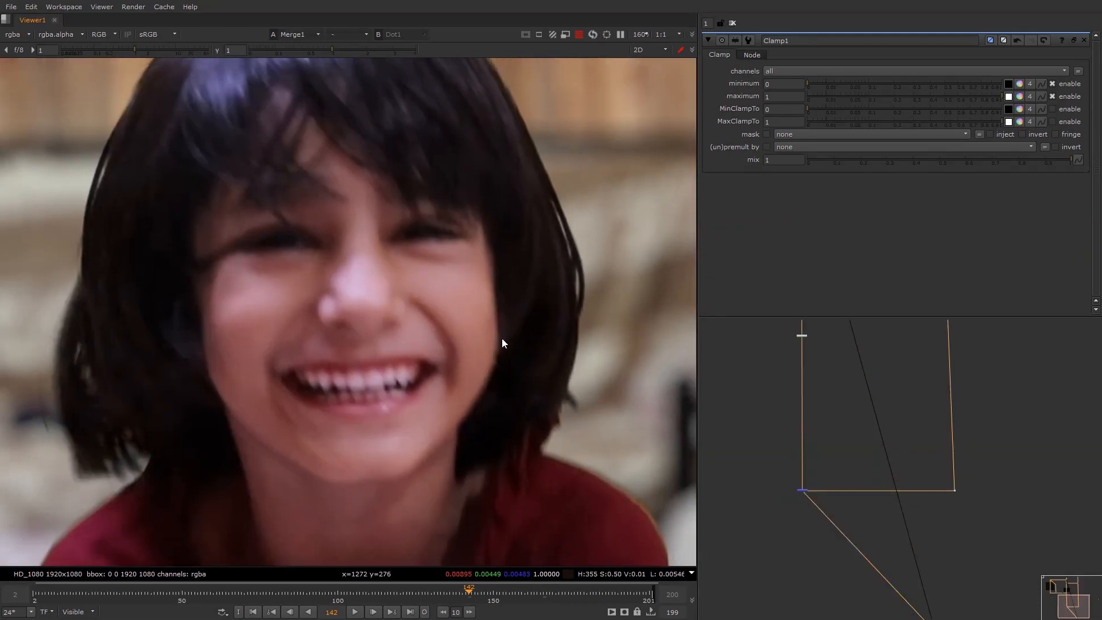
pyautogui.scroll(-4, 460, 351)
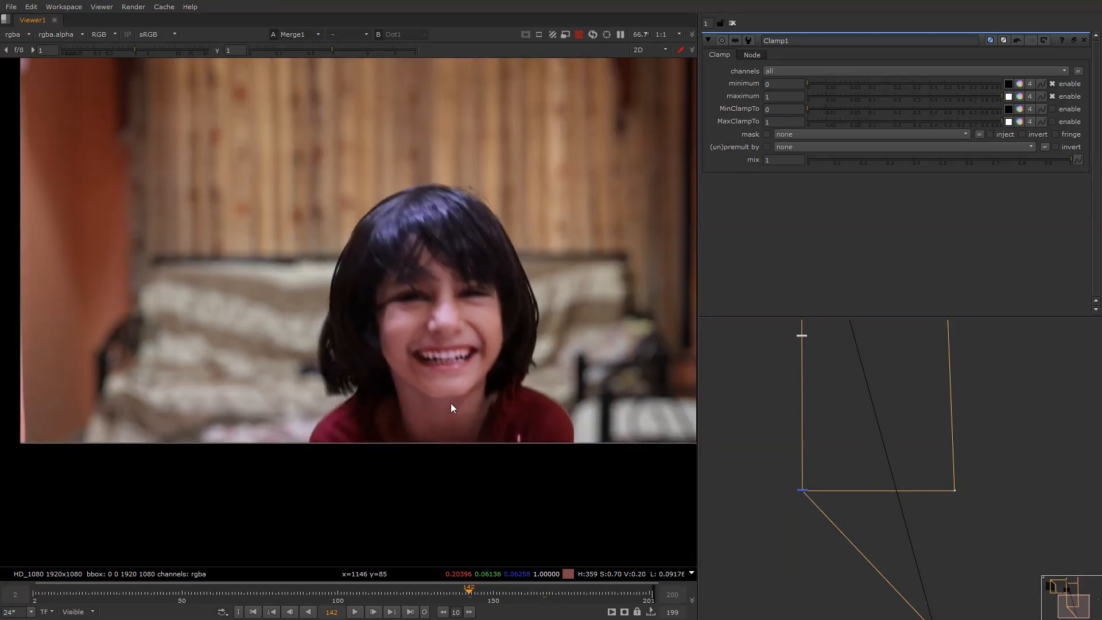
pyautogui.press('2')
pyautogui.press('2')
pyautogui.press('1')
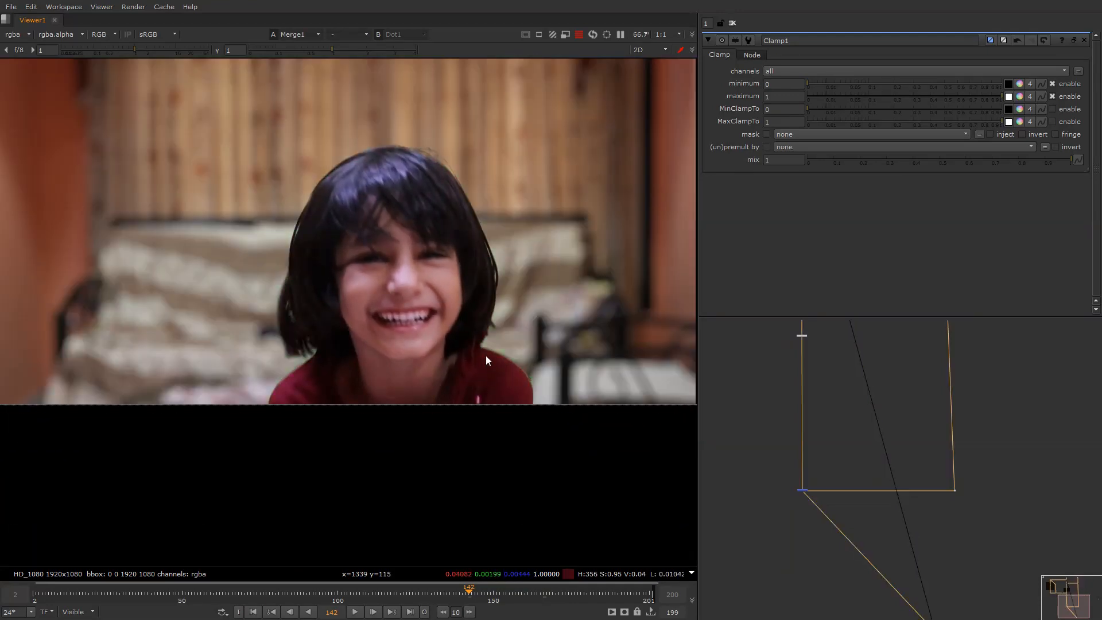
# Line up the Merge that combines the alphas beneath the IBKGizmo's Grade.
pyautogui.scroll(-5, 823, 412)
pyautogui.scroll(3, 777, 411)
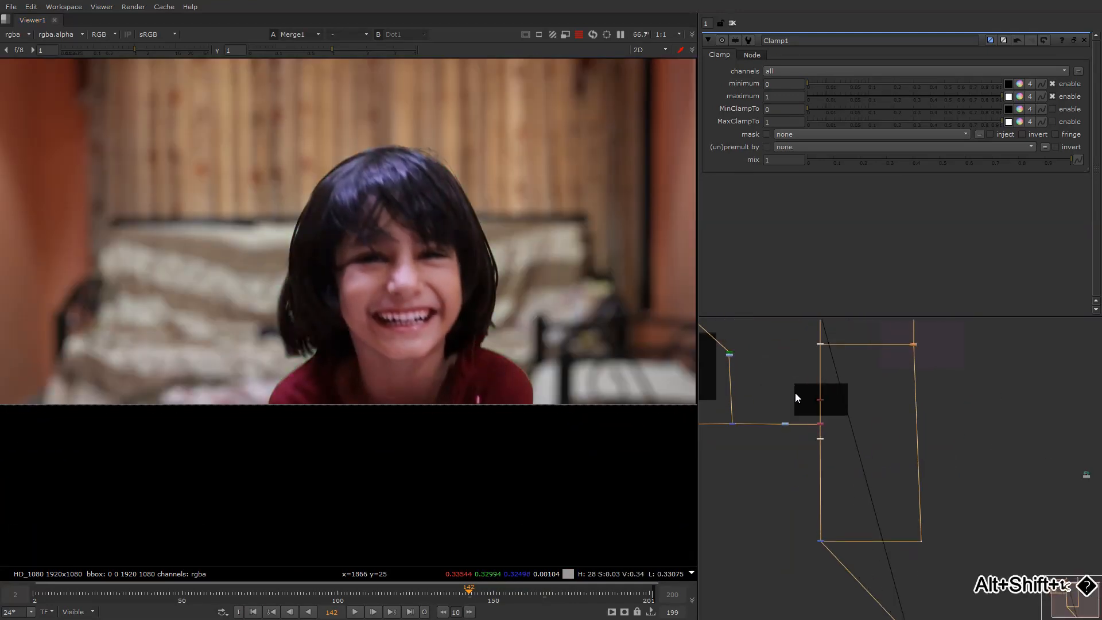
pyautogui.scroll(2, 775, 365)
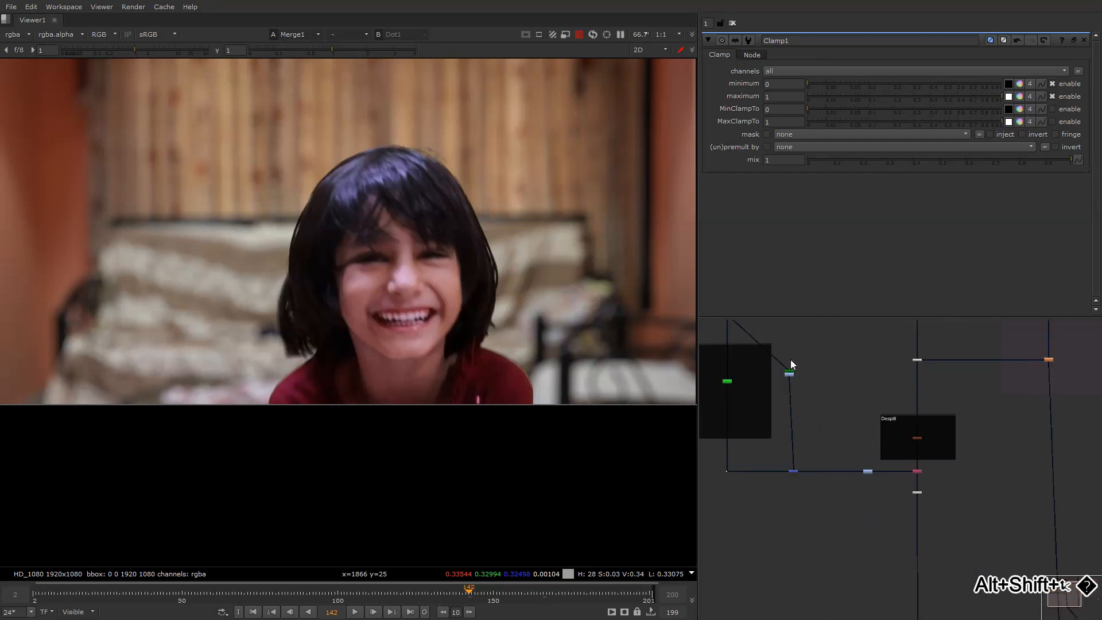
pyautogui.moveTo(793, 471); pyautogui.dragTo(790, 472)
# Review the luminance key and IBKGizmo branches, view the alpha of the Merge that combines them, and return to the final composite.
pyautogui.scroll(-3, 792, 417)
pyautogui.moveTo(706, 341); pyautogui.dragTo(808, 463)
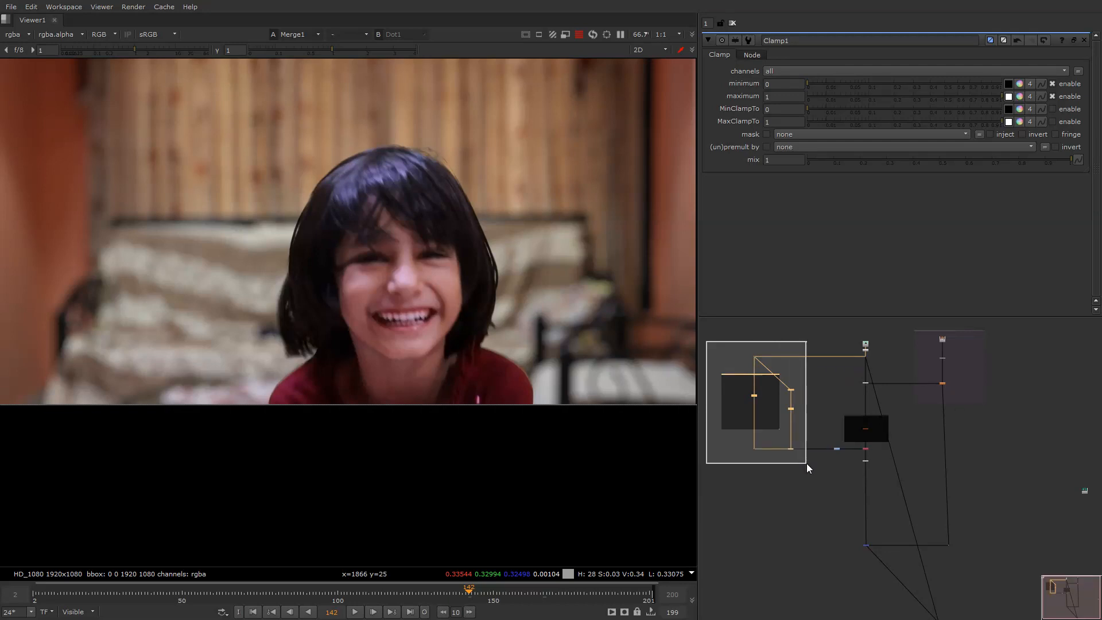
pyautogui.moveTo(807, 463)
pyautogui.mouseDown()
pyautogui.moveTo(784, 470)
pyautogui.moveTo(794, 468)
pyautogui.mouseUp()
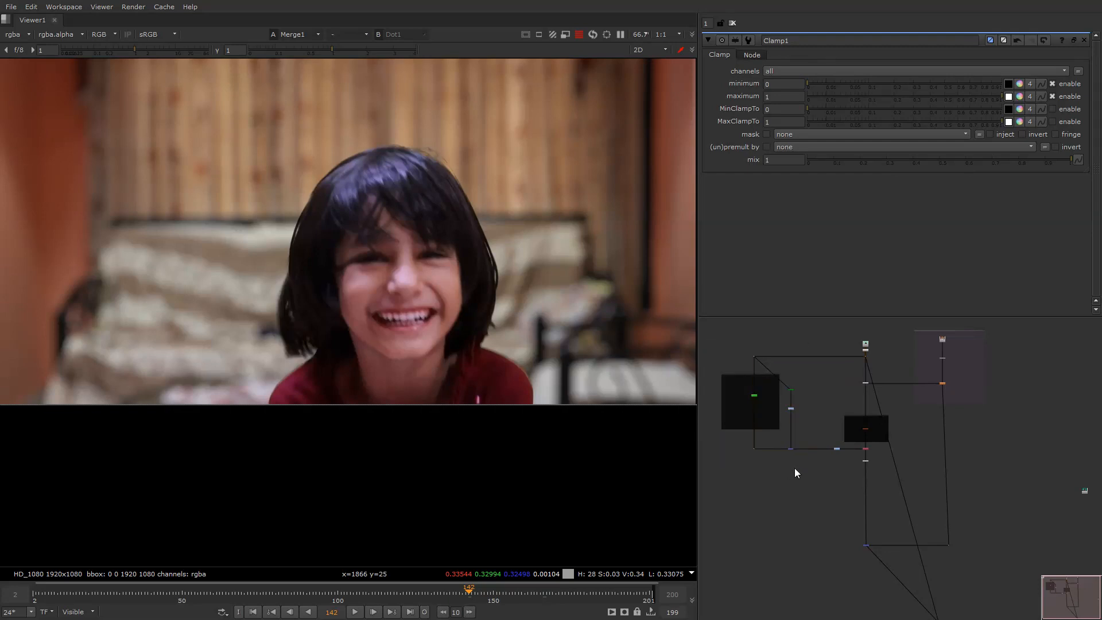
pyautogui.click(791, 448)
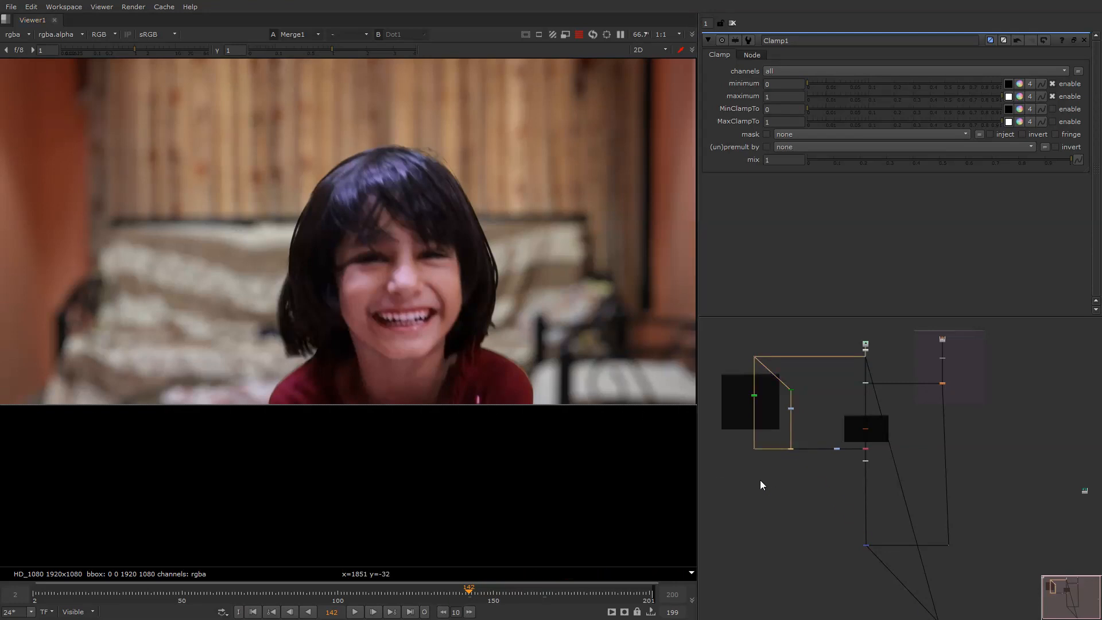
pyautogui.press('1')
pyautogui.press('a')
pyautogui.press('f')
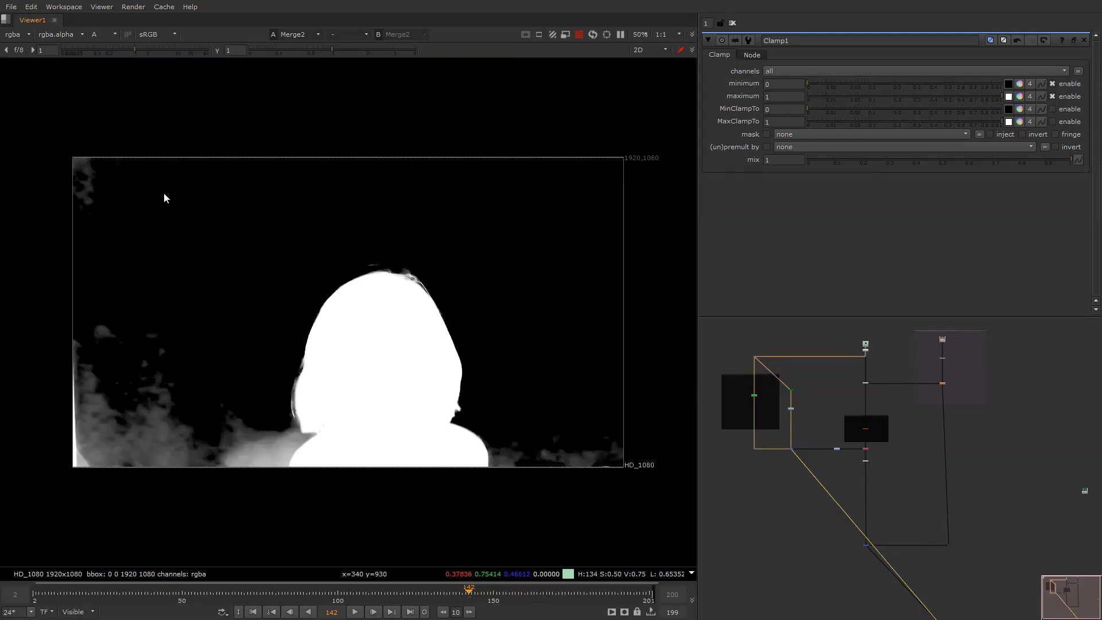
pyautogui.press('a')
pyautogui.press('2')
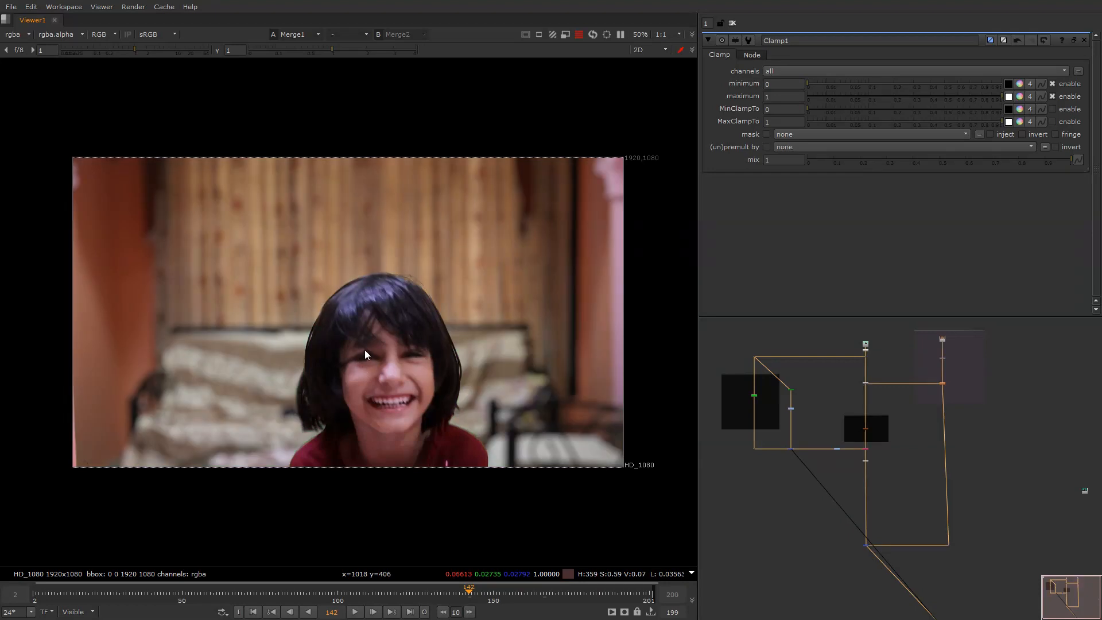
# Reassign the source plate's dot to the second viewer input and compare it with the composite near the hair and shoulder.
pyautogui.scroll(1, 319, 421)
pyautogui.scroll(5, 319, 421)
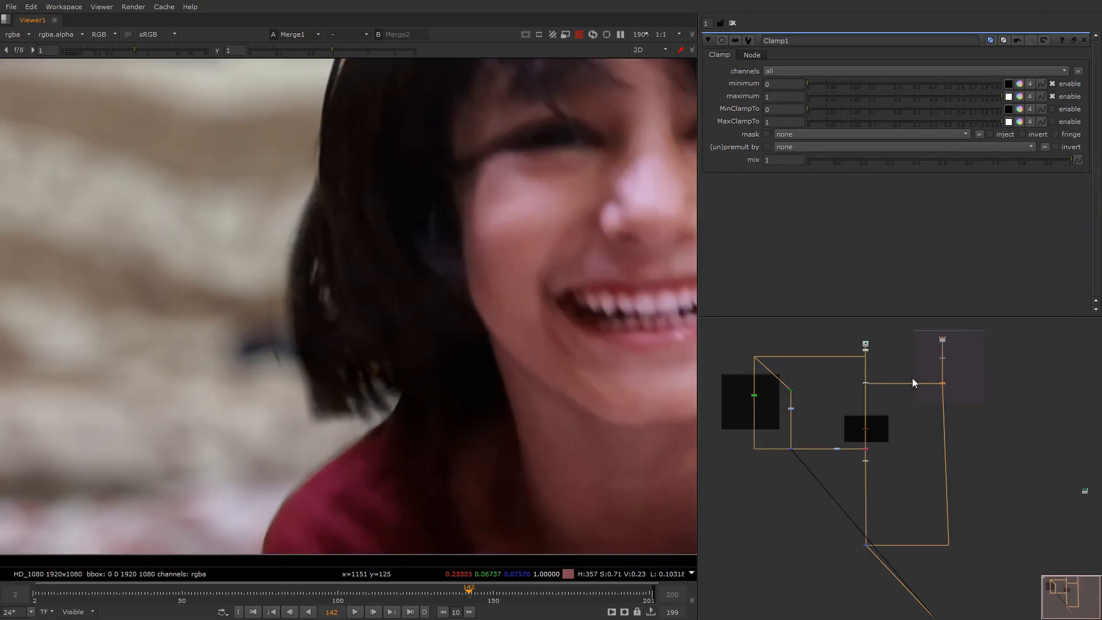
pyautogui.scroll(5, 912, 378)
pyautogui.click(897, 357)
pyautogui.press('2')
pyautogui.moveTo(888, 482); pyautogui.dragTo(798, 278, button='middle')
pyautogui.press('1')
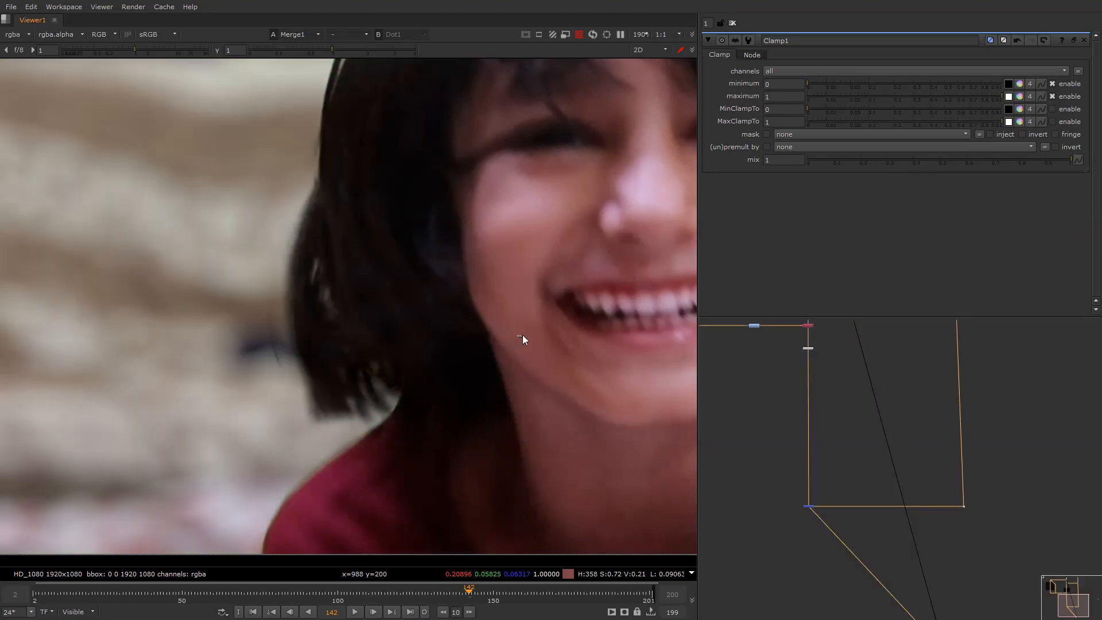
# Inspect the facial highlights closely with the viewer gain lowered to 0.29, comparing the composite with the source plate.
pyautogui.scroll(-3, 523, 337)
pyautogui.scroll(3, 511, 309)
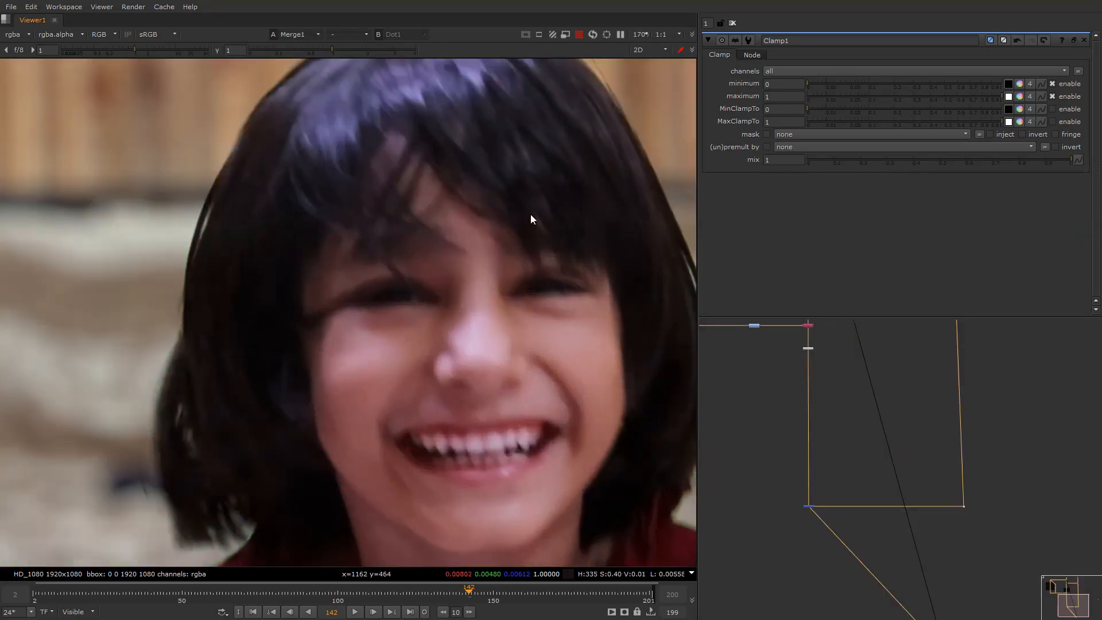
pyautogui.scroll(3, 534, 310)
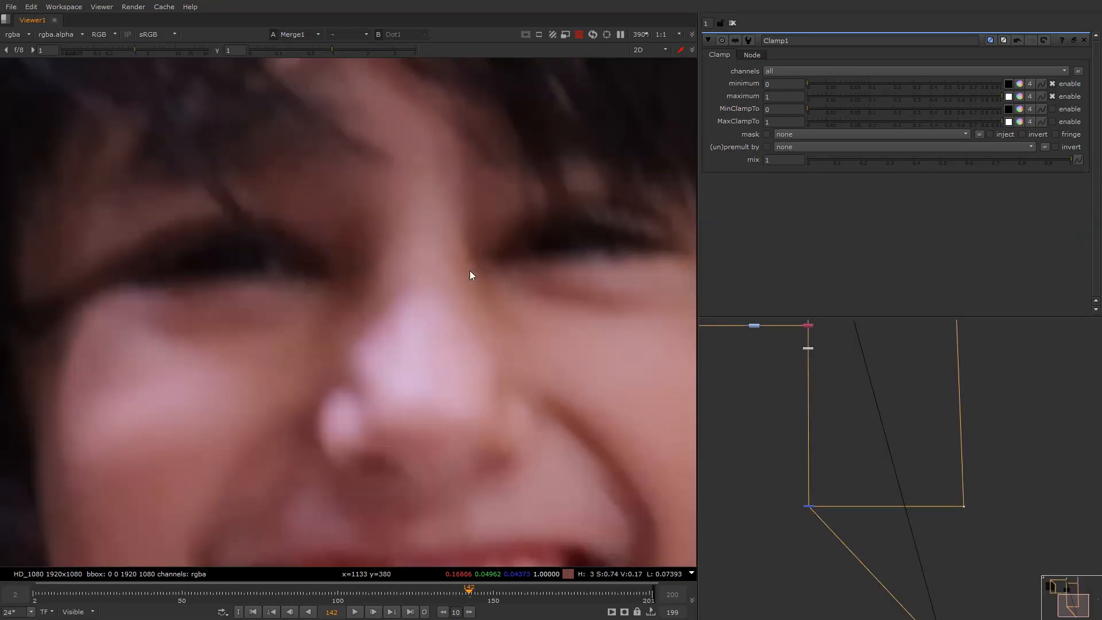
pyautogui.scroll(3, 454, 253)
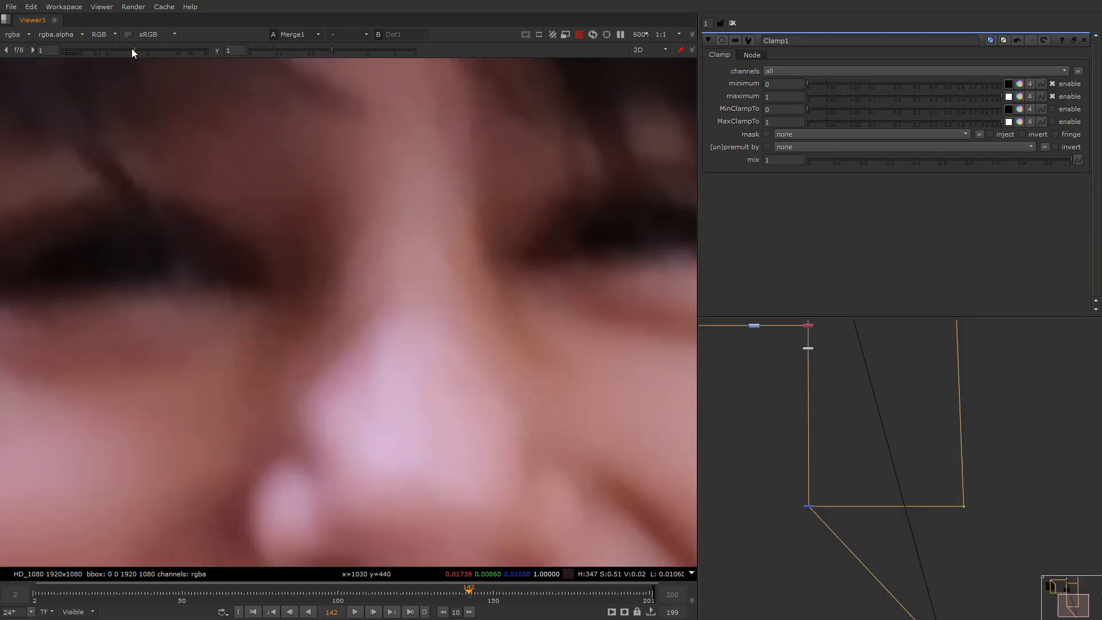
pyautogui.moveTo(133, 49); pyautogui.dragTo(112, 53)
pyautogui.press('2')
pyautogui.scroll(-5, 430, 271)
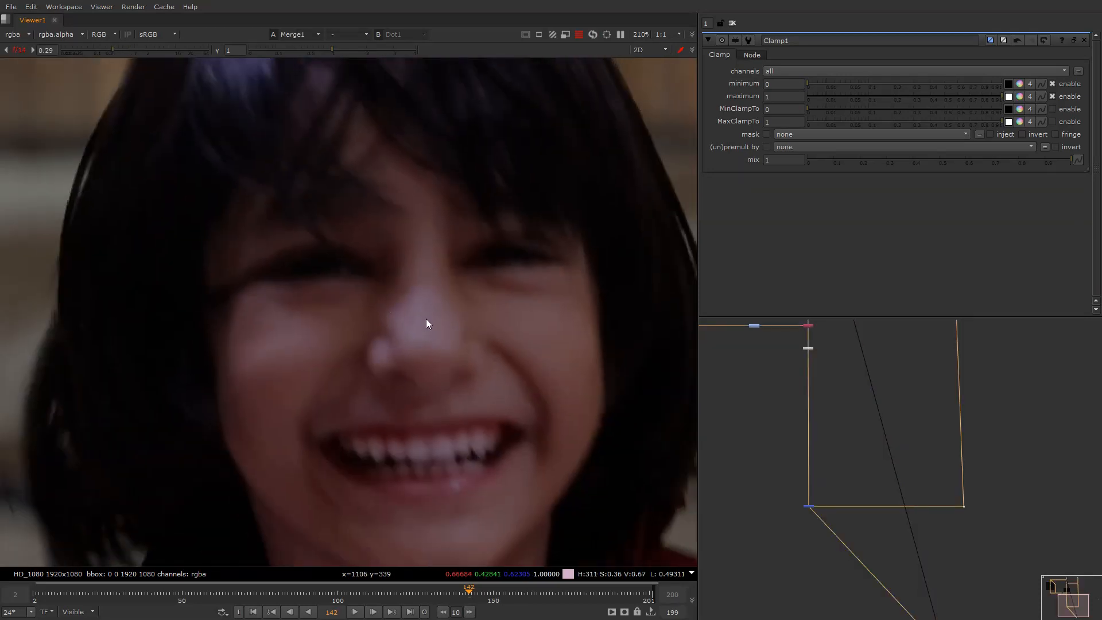
pyautogui.press('1')
pyautogui.moveTo(647, 369); pyautogui.dragTo(498, 308, button='middle')
pyautogui.press('2')
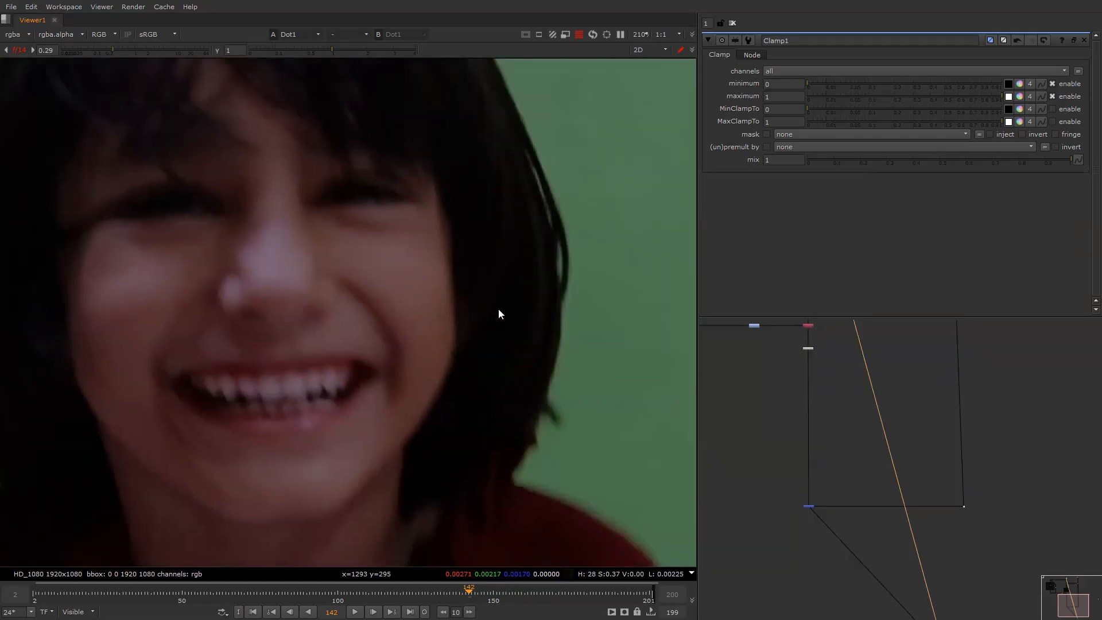
# Reset the viewer gain to 1 and compare the composite with the source plate at normal brightness.
pyautogui.press('1')
pyautogui.hotkey('ctrl', 'shift', ';')
pyautogui.keyDown('ctrl'); pyautogui.click(137, 51); pyautogui.keyUp('ctrl')
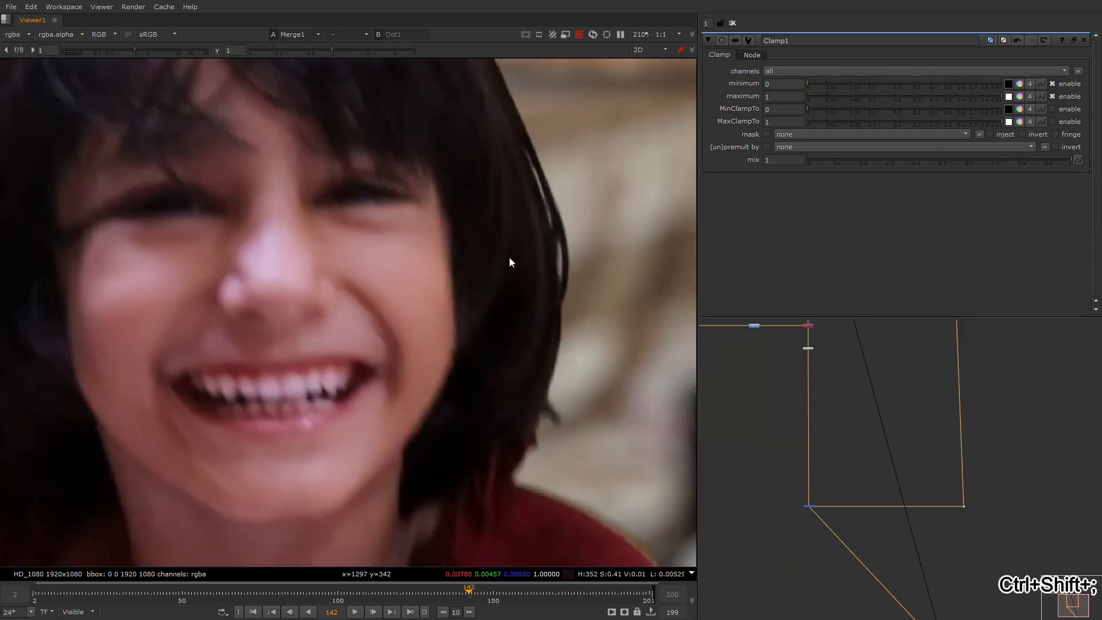
pyautogui.press('2')
pyautogui.press('1')
# Add a Keyer node beside the Keylight and connect its input to the source plate's dot.
pyautogui.keyDown('alt'); pyautogui.moveTo(836, 395); pyautogui.dragTo(825, 406, button='middle'); pyautogui.keyUp('alt')
pyautogui.scroll(-5, 802, 414)
pyautogui.scroll(7, 810, 386)
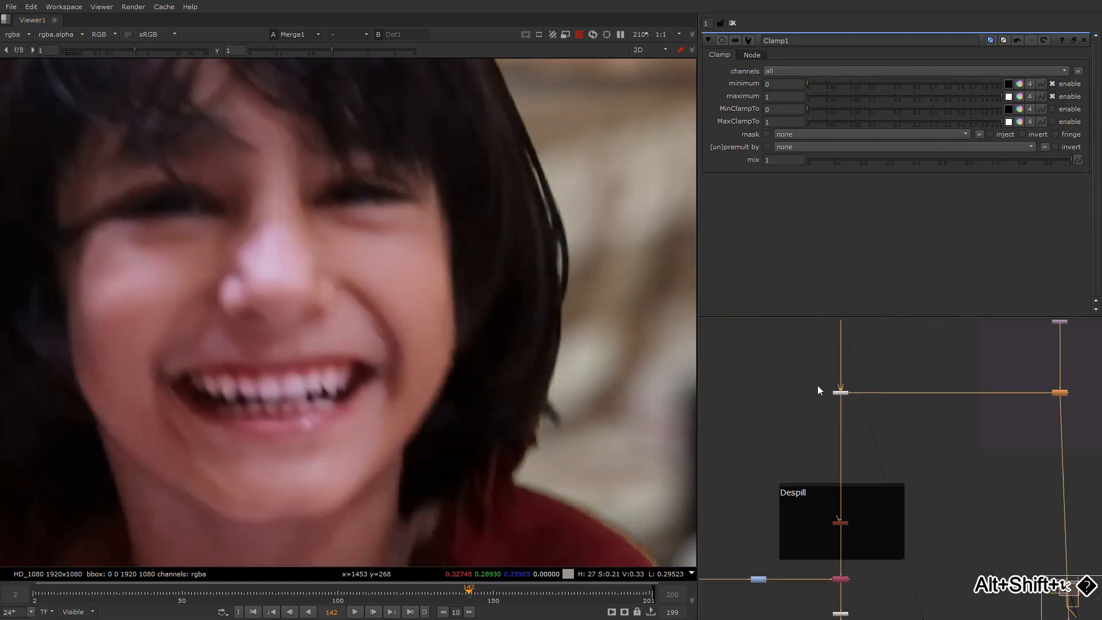
pyautogui.moveTo(756, 397); pyautogui.dragTo(792, 426, button='middle')
pyautogui.press('Tab')
pyautogui.write('keyer')
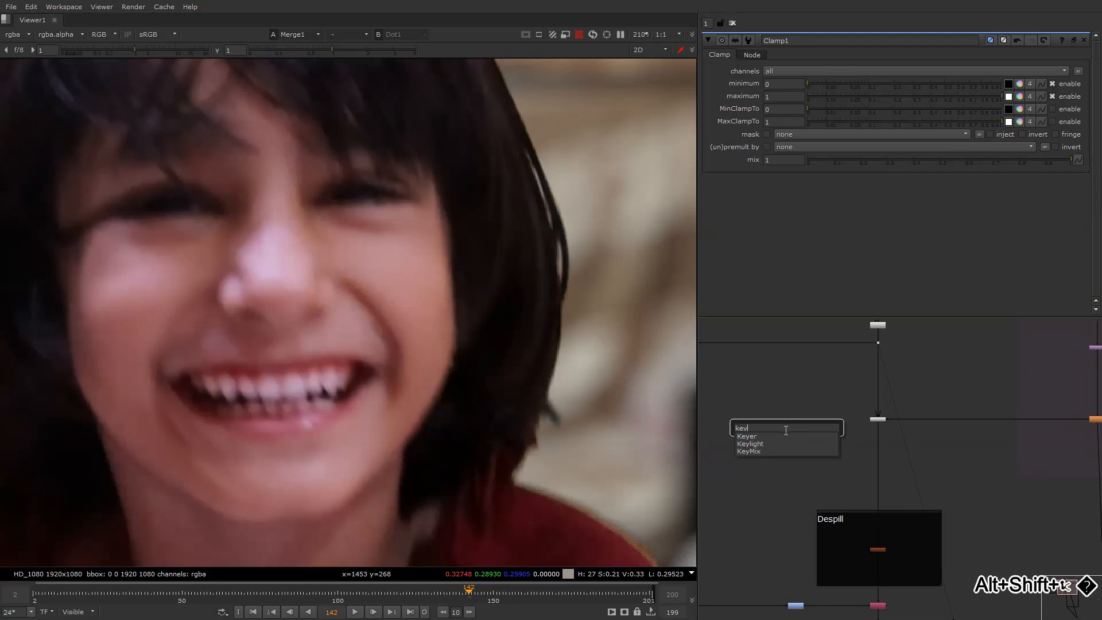
pyautogui.press('Return')
pyautogui.moveTo(787, 423); pyautogui.dragTo(878, 343)
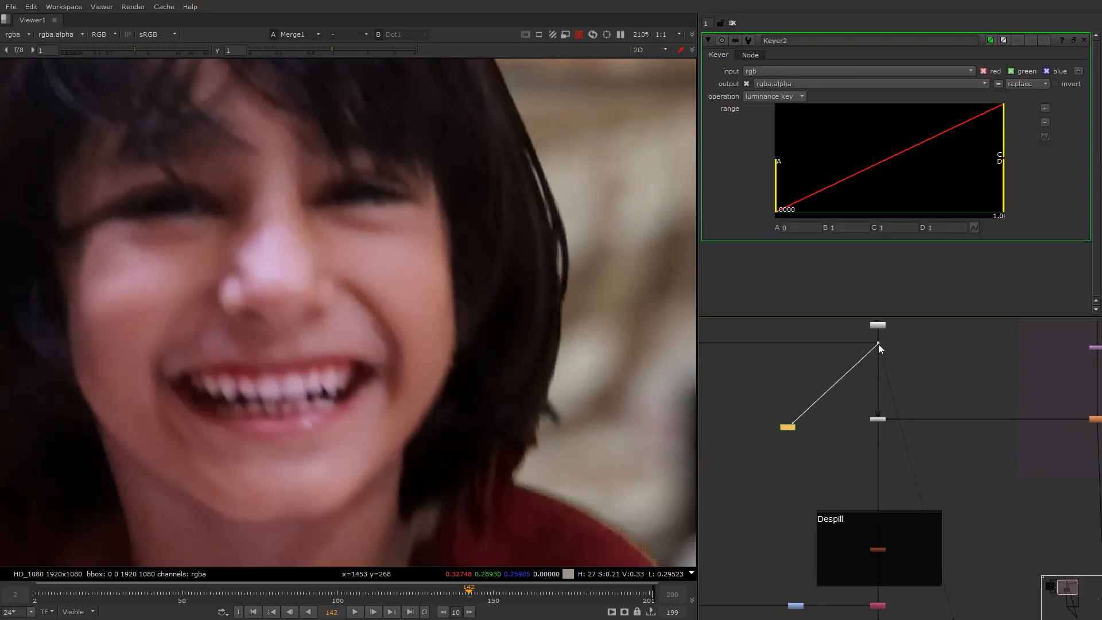
# Insert a dot in the new Keyer's input connection and line up the Keyer directly beneath it.
pyautogui.keyDown('alt'); pyautogui.moveTo(847, 368); pyautogui.dragTo(798, 383, button='middle'); pyautogui.keyUp('alt')
pyautogui.click(831, 392)
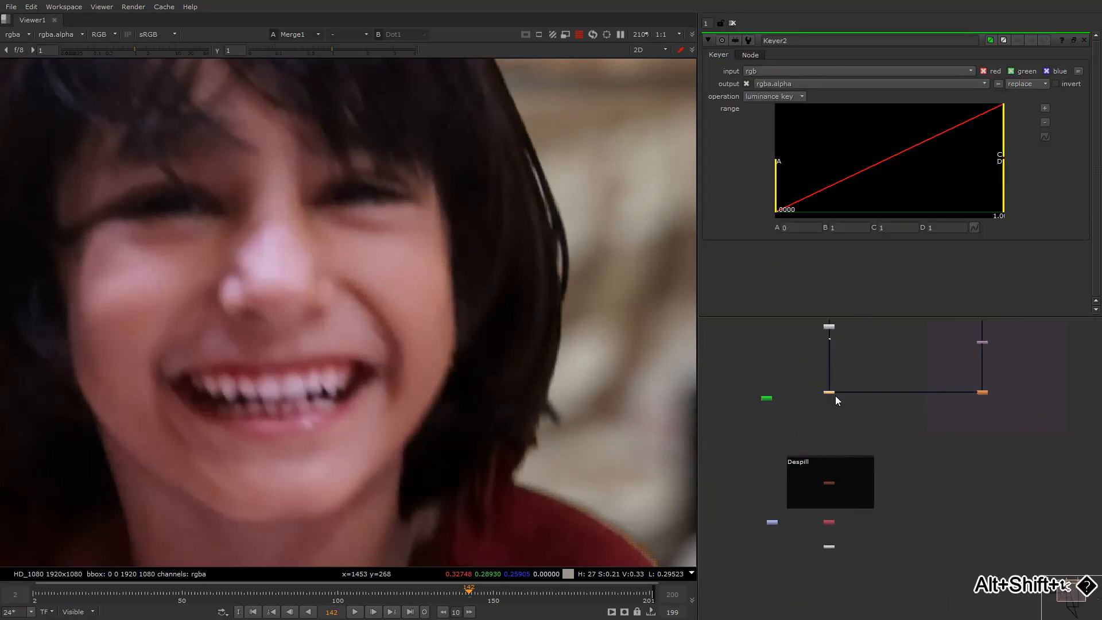
pyautogui.keyDown('alt'); pyautogui.moveTo(797, 390); pyautogui.dragTo(816, 416, button='middle'); pyautogui.keyUp('alt')
pyautogui.keyDown('ctrl'); pyautogui.moveTo(811, 411); pyautogui.dragTo(765, 368); pyautogui.keyUp('ctrl')
pyautogui.moveTo(774, 452); pyautogui.dragTo(773, 428)
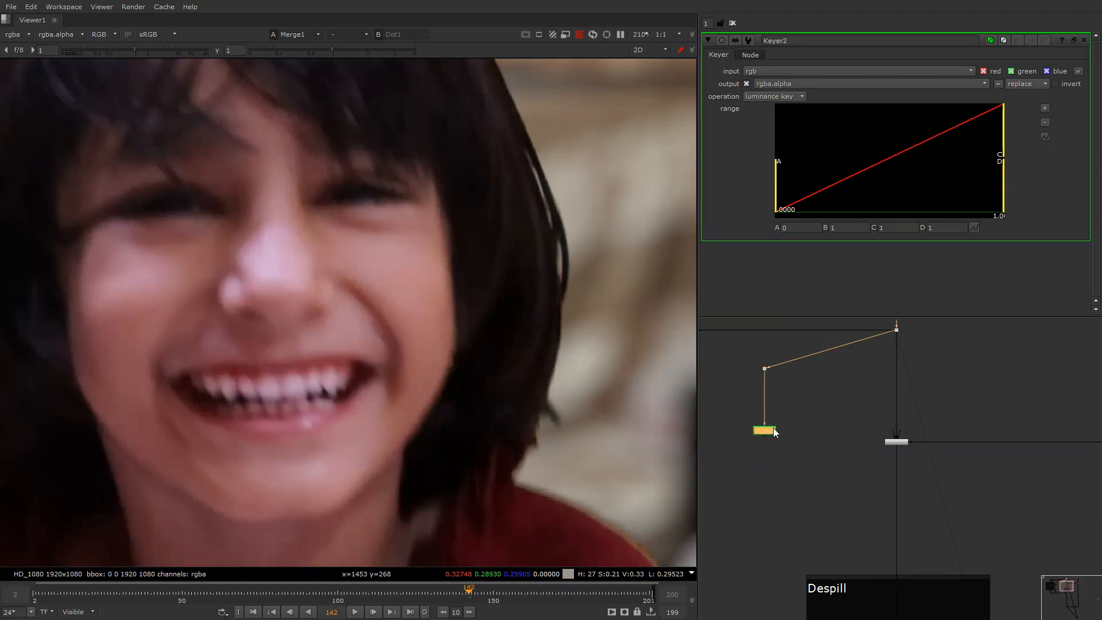
# Display the new Keyer's alpha for the full frame and invert its luminance key.
pyautogui.press('1')
pyautogui.press('f')
pyautogui.press('a')
pyautogui.scroll(1, 447, 316)
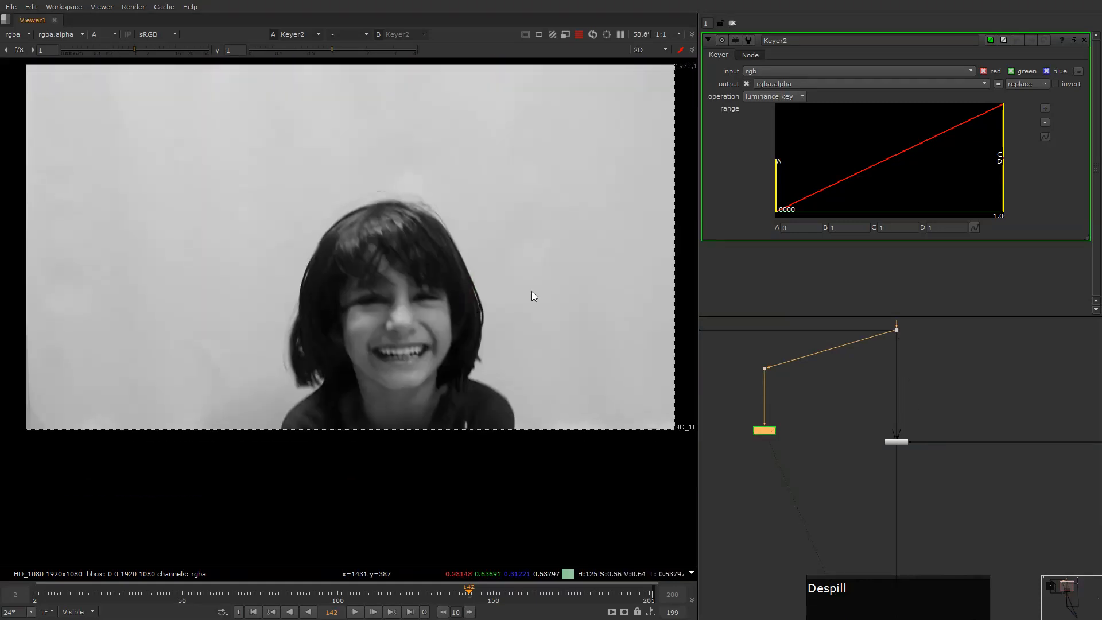
pyautogui.click(1056, 84)
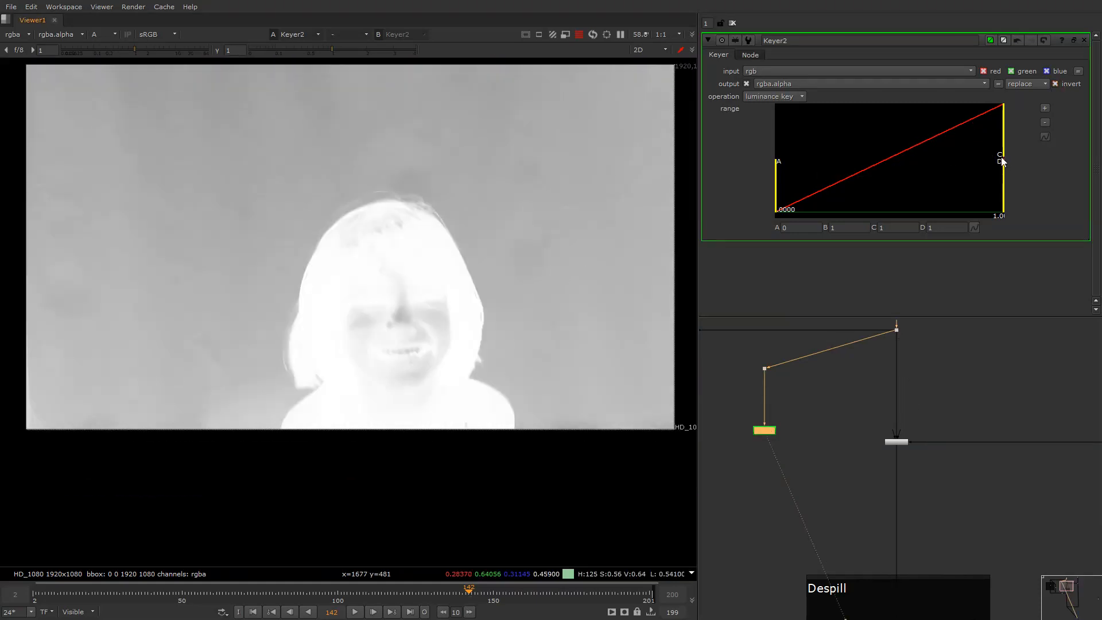
# Narrow the Keyer's luminance range until the girl is mostly solid white against a black background.
pyautogui.moveTo(1004, 161); pyautogui.dragTo(934, 145)
pyautogui.moveTo(782, 197); pyautogui.dragTo(866, 198)
pyautogui.moveTo(935, 159); pyautogui.dragTo(900, 174)
# Add a Copy node that puts the new Keyer's alpha onto the source plate from the dot.
pyautogui.moveTo(792, 437)
pyautogui.mouseDown(button='middle')
pyautogui.moveTo(766, 364)
pyautogui.moveTo(784, 422)
pyautogui.mouseUp(button='middle')
pyautogui.hotkey('alt', 'shift', 's')
pyautogui.scroll(-3, 773, 376)
pyautogui.click(784, 422)
pyautogui.press('k')
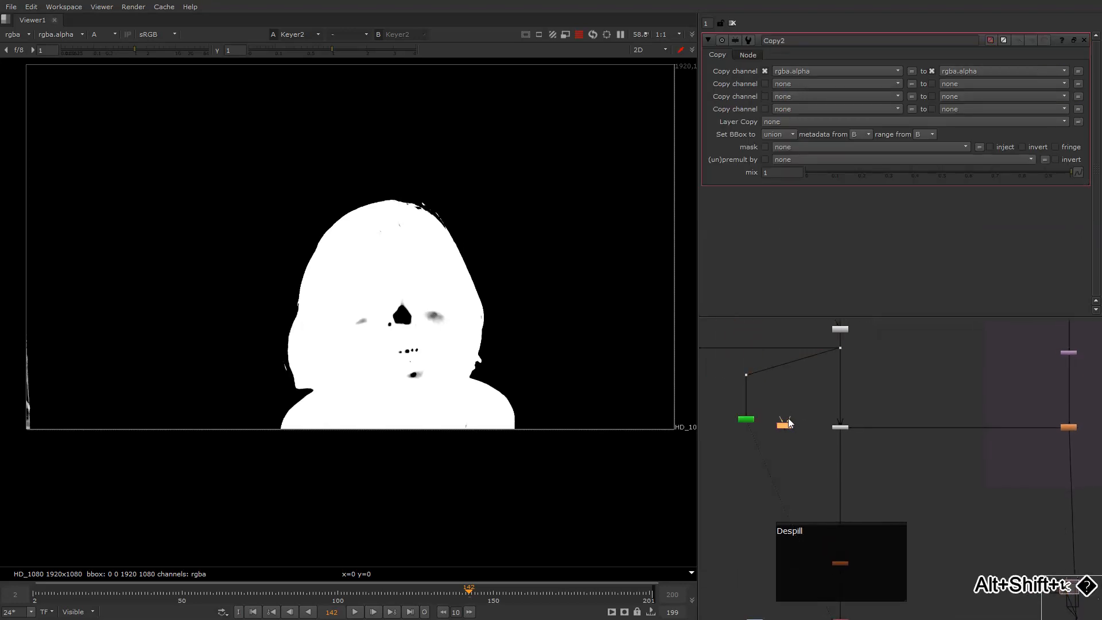
pyautogui.moveTo(788, 418); pyautogui.dragTo(841, 348)
pyautogui.moveTo(782, 421); pyautogui.dragTo(747, 425)
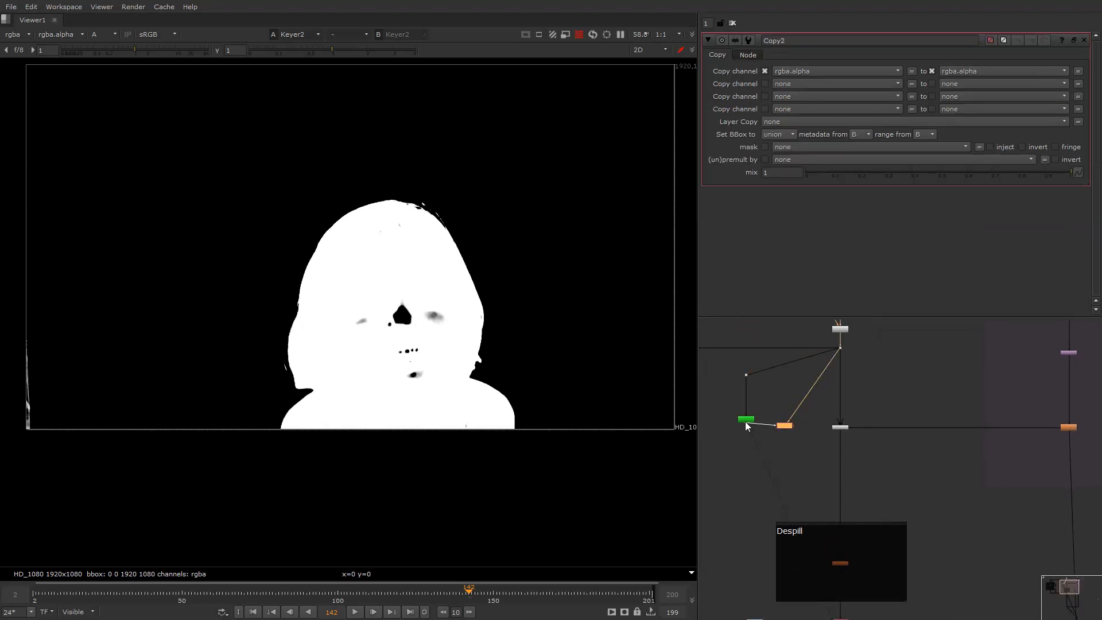
# Add a Premult below the new Copy and view its colour result.
pyautogui.press('Tab')
pyautogui.write('p')
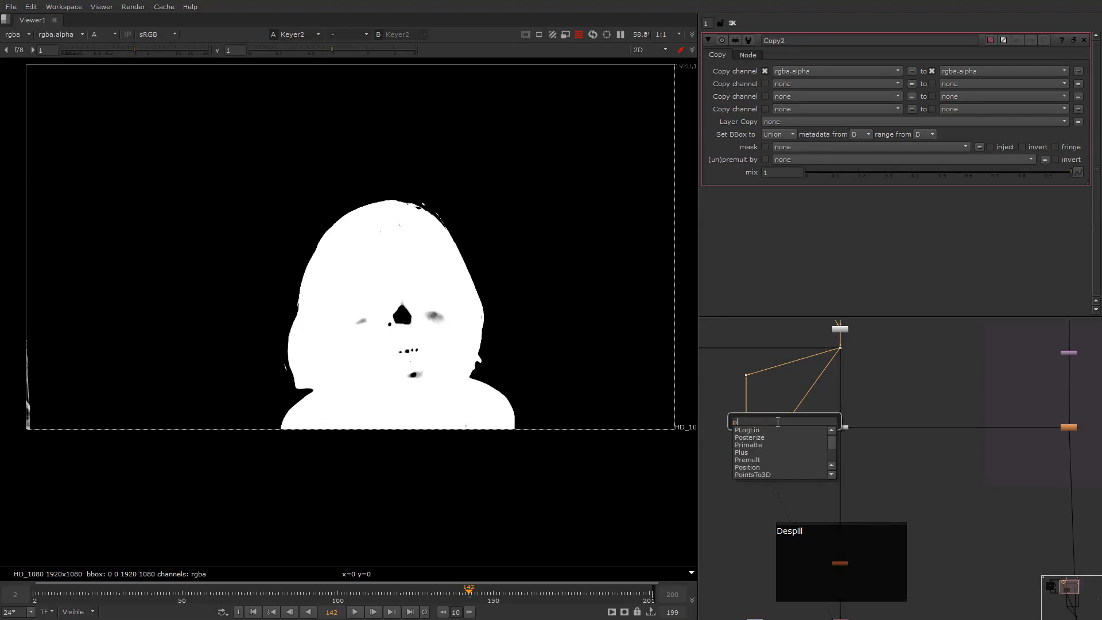
pyautogui.write('rem')
pyautogui.press('Return')
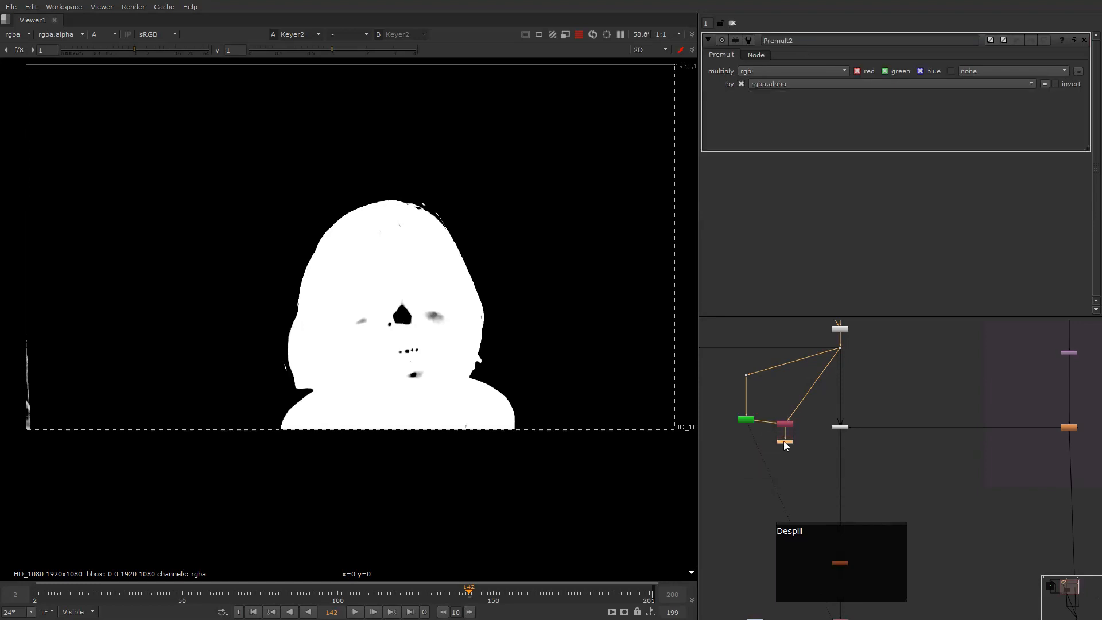
pyautogui.press('1')
pyautogui.press('a')
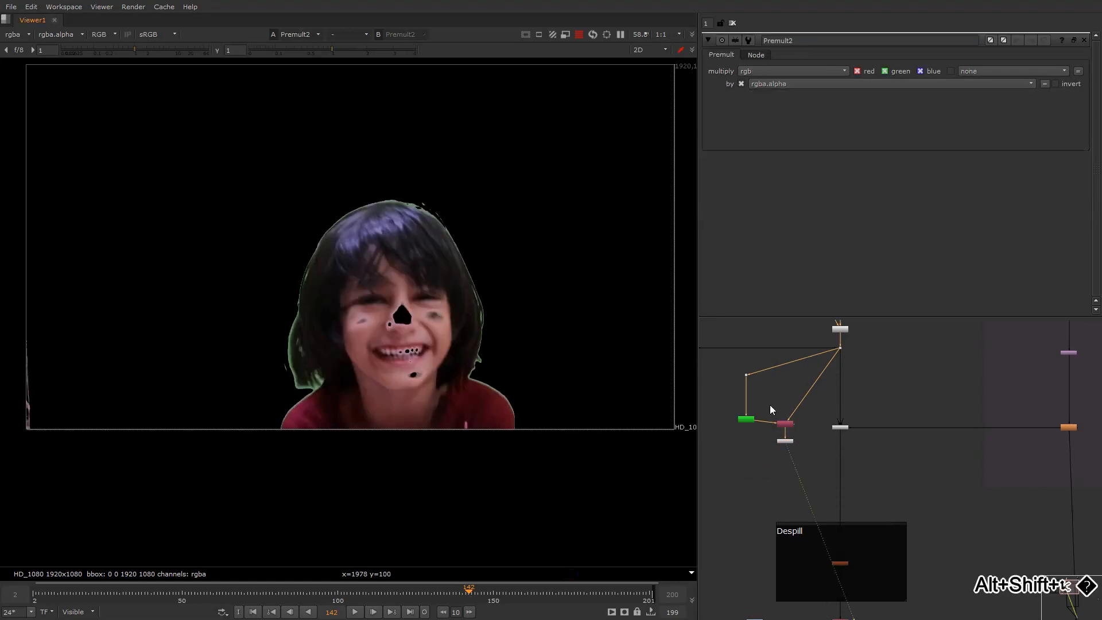
# Load the source plate's dot and the Keylight composite into separate viewer inputs for comparison.
pyautogui.scroll(3, 821, 416)
pyautogui.click(856, 434)
pyautogui.press('1')
pyautogui.moveTo(876, 334); pyautogui.dragTo(849, 436, button='middle')
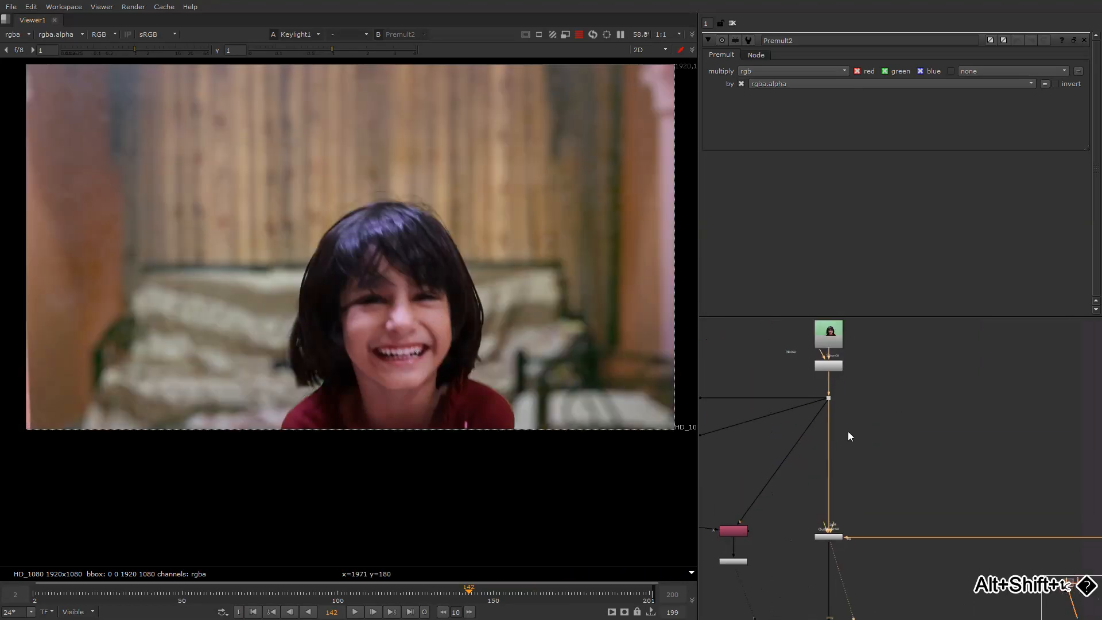
pyautogui.moveTo(867, 391); pyautogui.dragTo(821, 426)
pyautogui.press('1')
pyautogui.moveTo(825, 485); pyautogui.dragTo(810, 388, button='middle')
pyautogui.press('2')
pyautogui.press('1')
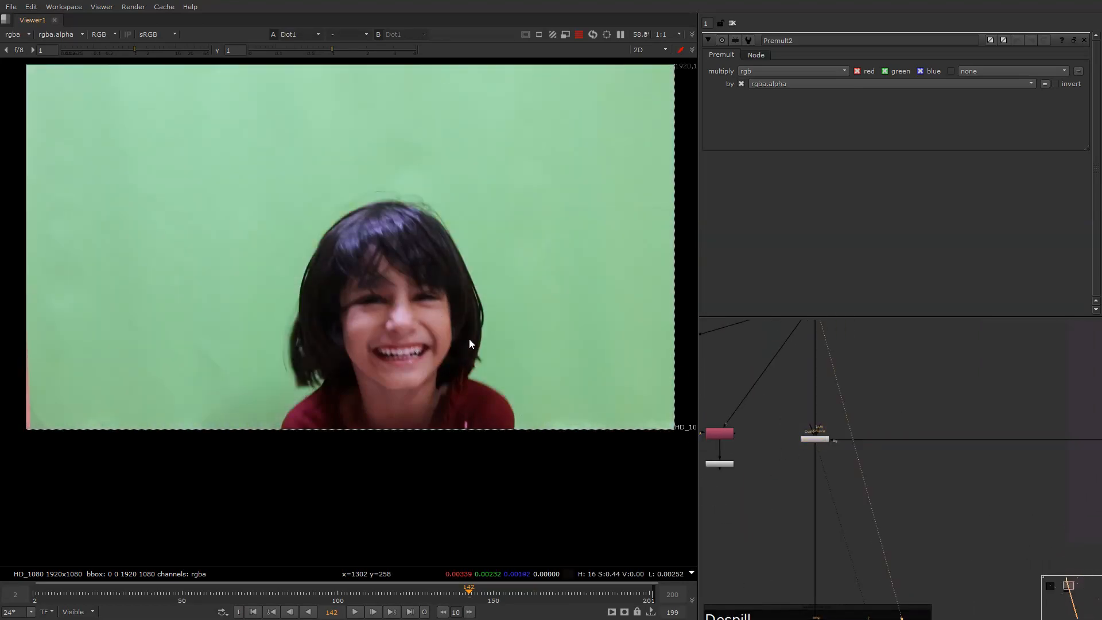
# Compare the Keylight composite with the source plate closely around the girl's face and hair.
pyautogui.press('2')
pyautogui.press('1')
pyautogui.scroll(5, 453, 281)
pyautogui.press('2')
pyautogui.press('1')
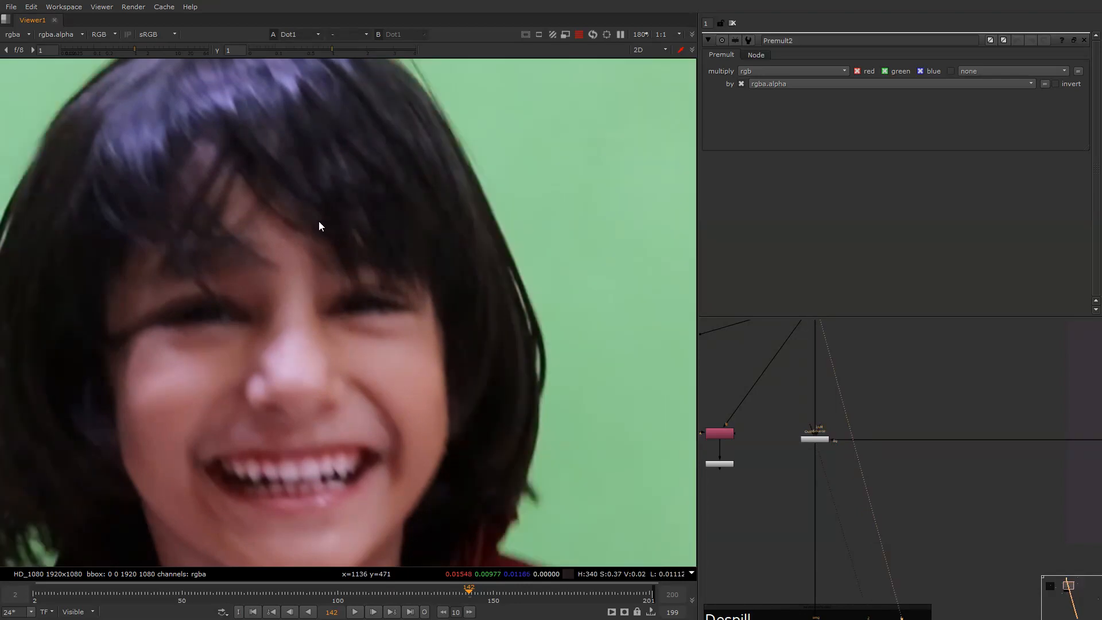
pyautogui.press('2')
pyautogui.press('1')
pyautogui.press('2')
pyautogui.scroll(-3, 418, 229)
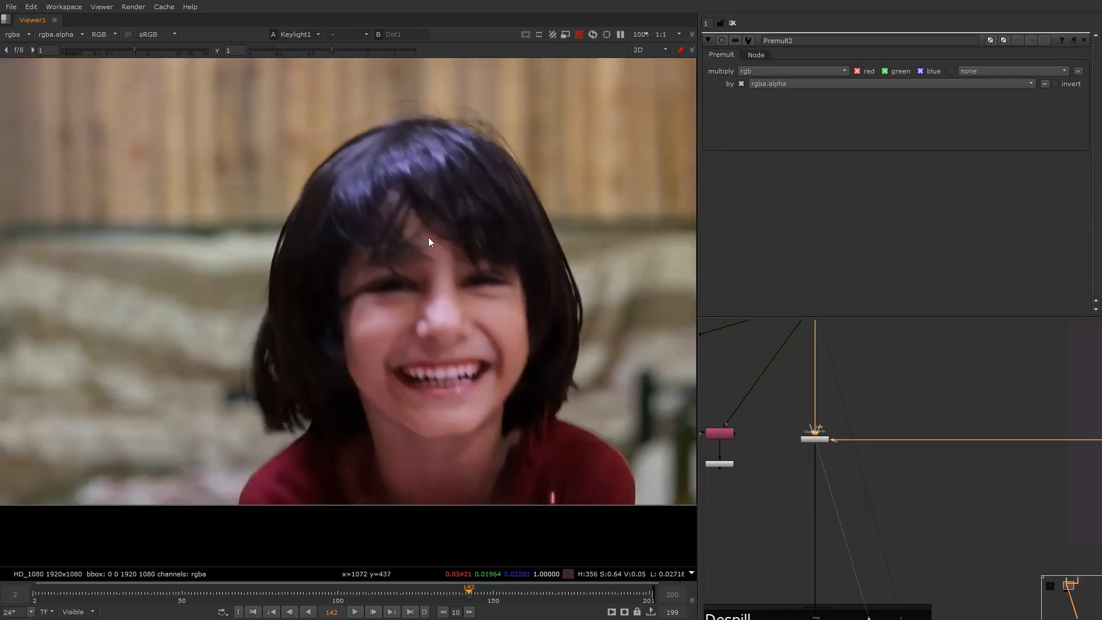
pyautogui.press('1')
pyautogui.press('2')
pyautogui.press('1')
pyautogui.press('2')
pyautogui.moveTo(769, 428); pyautogui.dragTo(794, 439, button='middle')
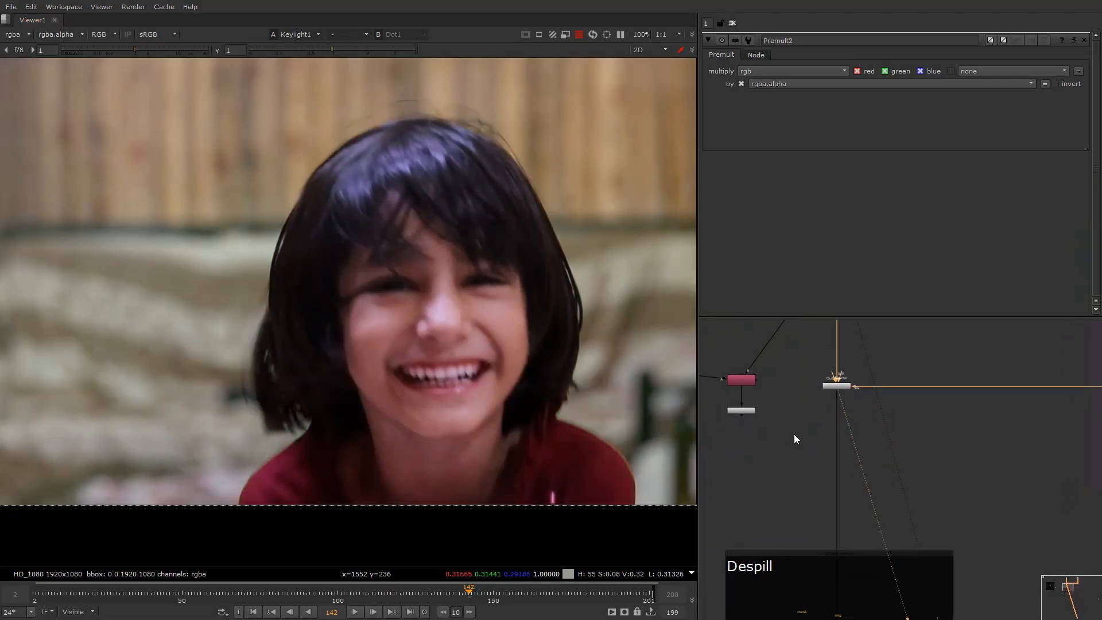
# Merge the premultiplied Keyer branch over the Keylight result and view the merged composite.
pyautogui.press('m')
pyautogui.moveTo(805, 440); pyautogui.dragTo(865, 480)
pyautogui.press('1')
pyautogui.click(867, 481)
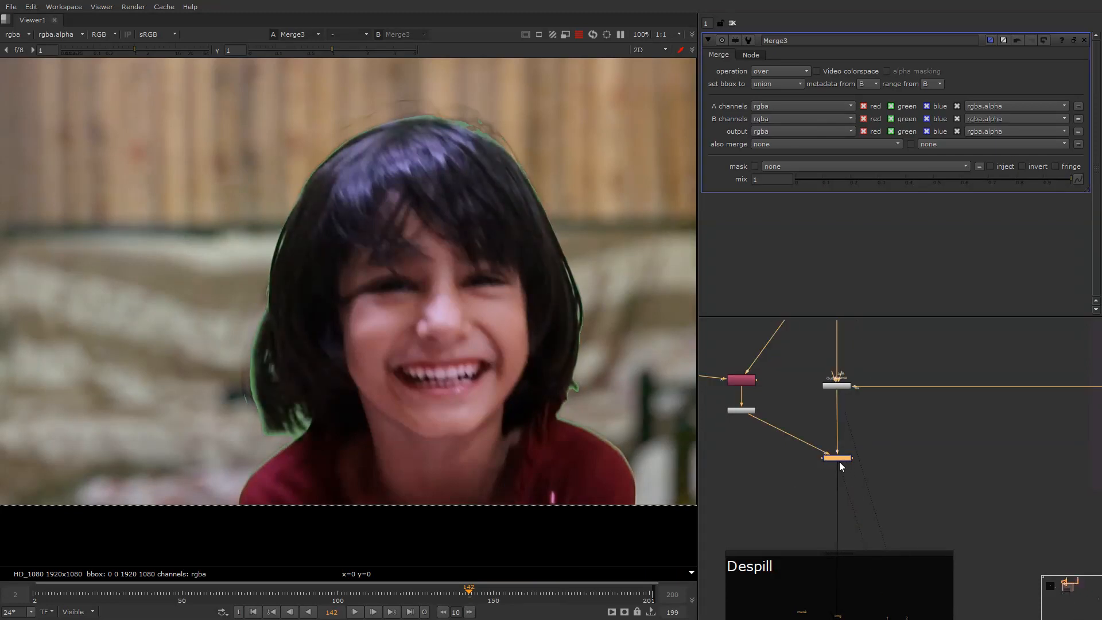
# Compare the composite with the new Merge disabled and enabled, looking closely at the hair edges.
pyautogui.moveTo(815, 422); pyautogui.dragTo(781, 390, button='middle')
pyautogui.scroll(2, 780, 435)
pyautogui.click(820, 428)
pyautogui.press('2')
pyautogui.moveTo(768, 409); pyautogui.dragTo(824, 449)
pyautogui.press('1')
pyautogui.press('d')
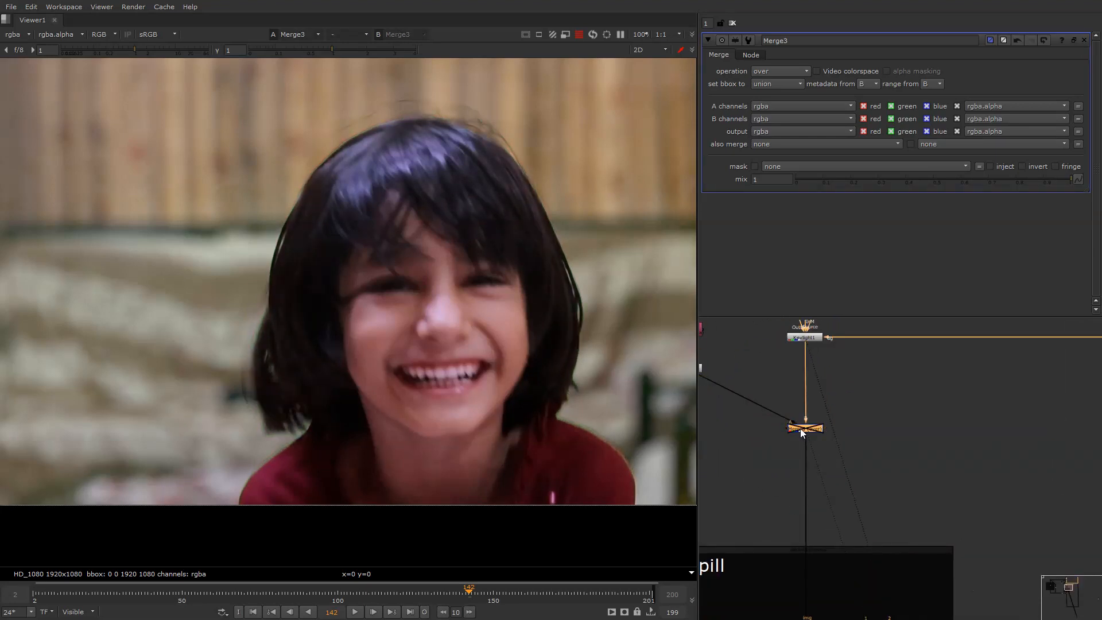
pyautogui.scroll(2, 354, 270)
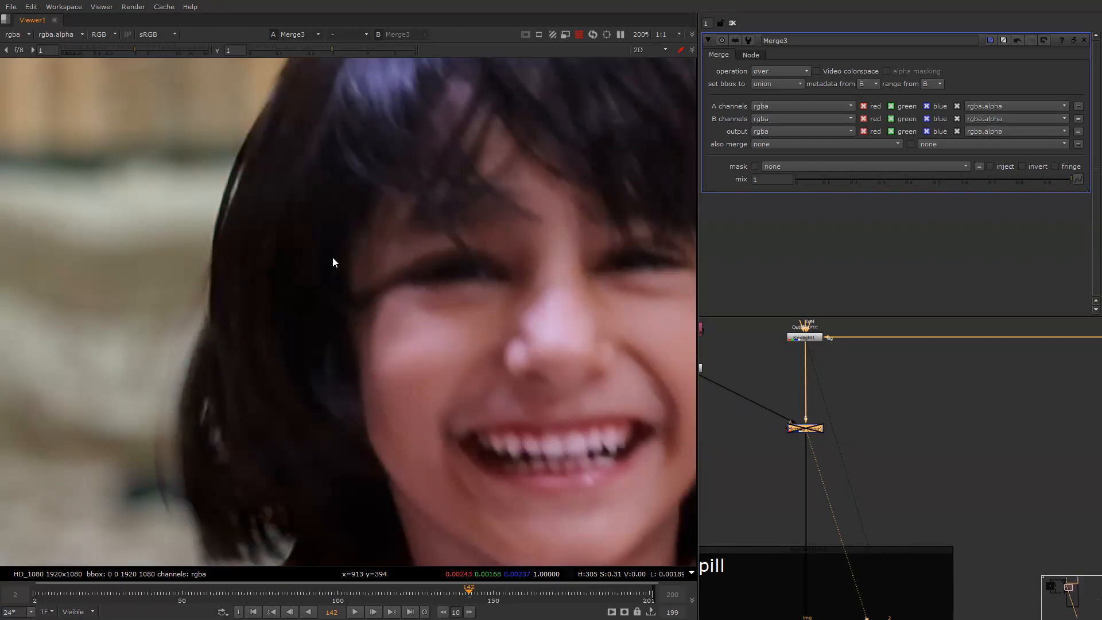
pyautogui.press('d')
# Open the Keylight node's settings for review.
pyautogui.moveTo(811, 343); pyautogui.dragTo(808, 404, button='middle')
pyautogui.doubleClick(808, 398)
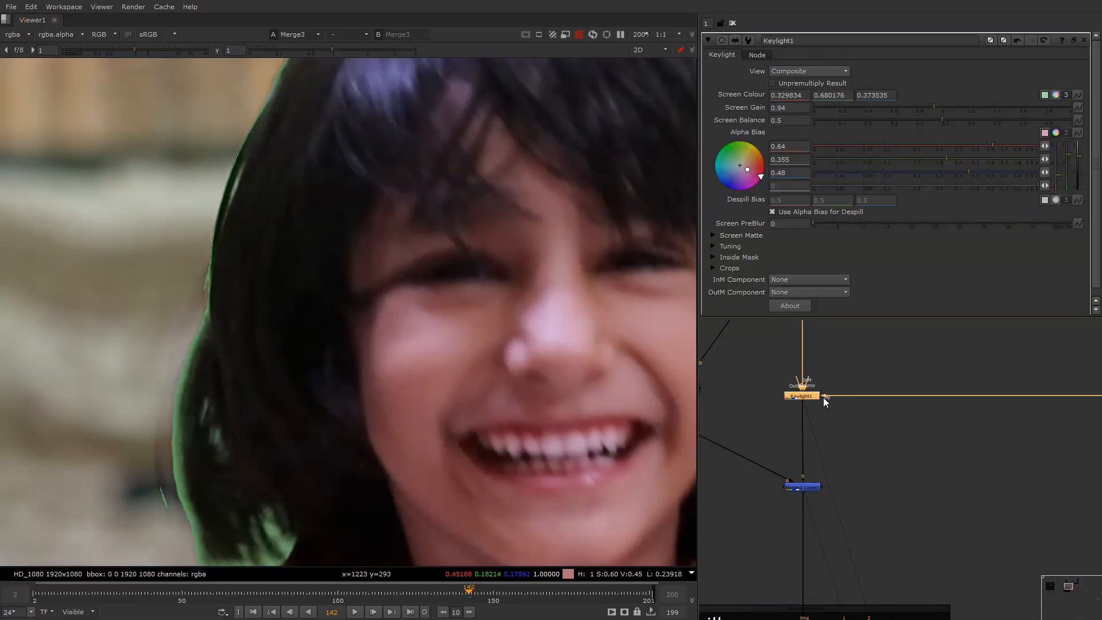
pyautogui.middleClick(823, 402)
pyautogui.scroll(8, 844, 382)
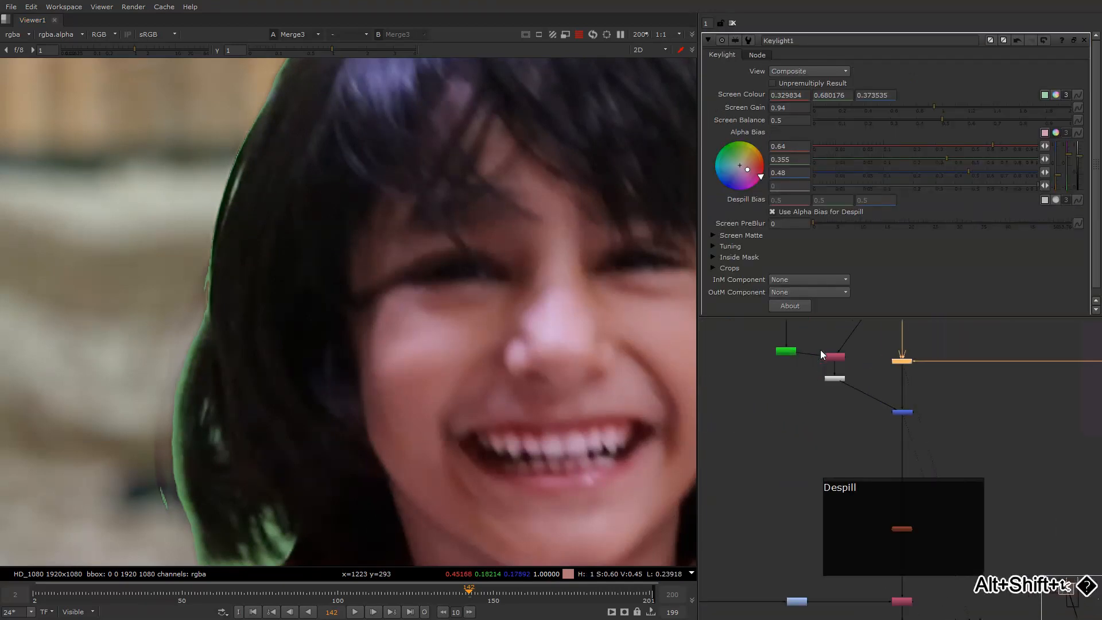
# Make room in the Keyer branch and insert a PxF_KillSpill between the source plate's dot and the Copy.
pyautogui.moveTo(836, 377); pyautogui.dragTo(837, 399)
pyautogui.moveTo(817, 429); pyautogui.dragTo(780, 527, button='middle')
pyautogui.click(806, 414)
pyautogui.press('Tab')
pyautogui.write('[p')
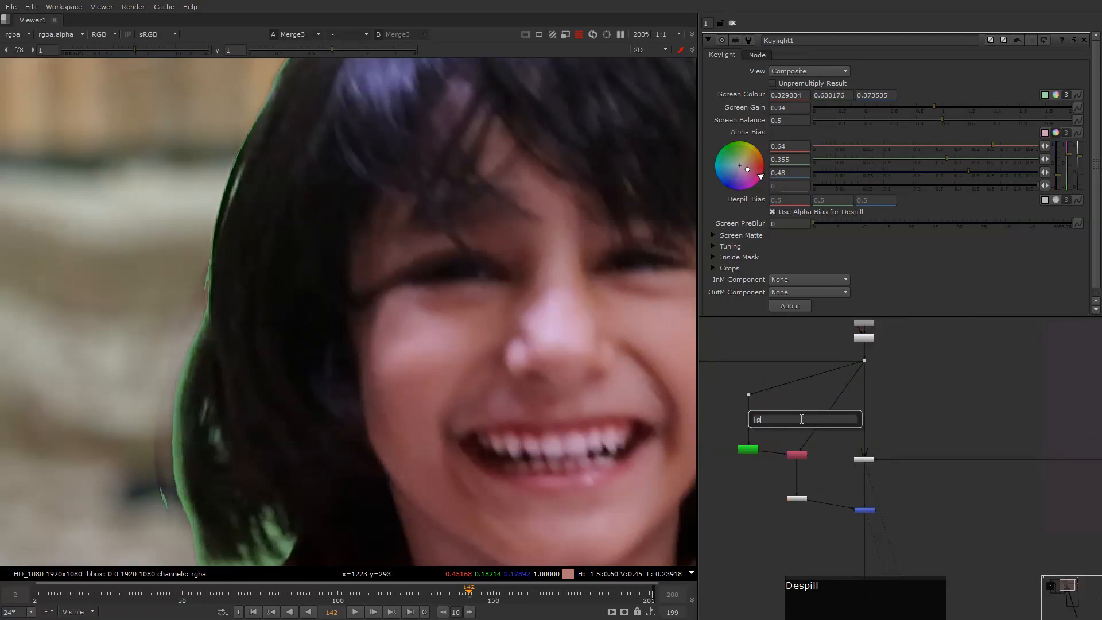
pyautogui.write('xf')
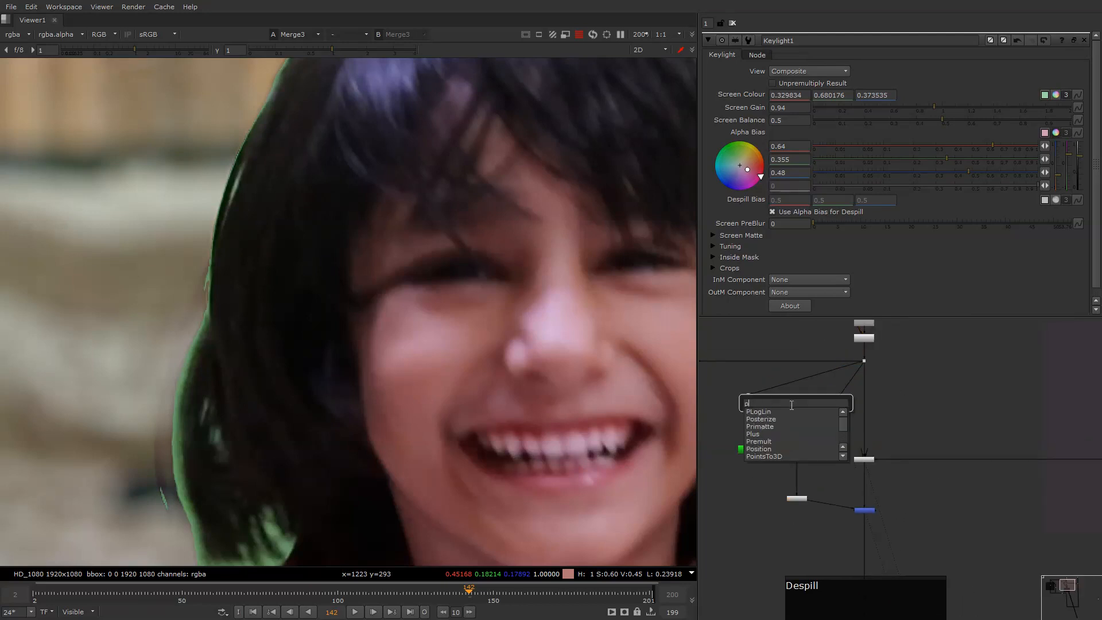
pyautogui.moveTo(843, 424); pyautogui.dragTo(844, 432)
pyautogui.click(814, 441)
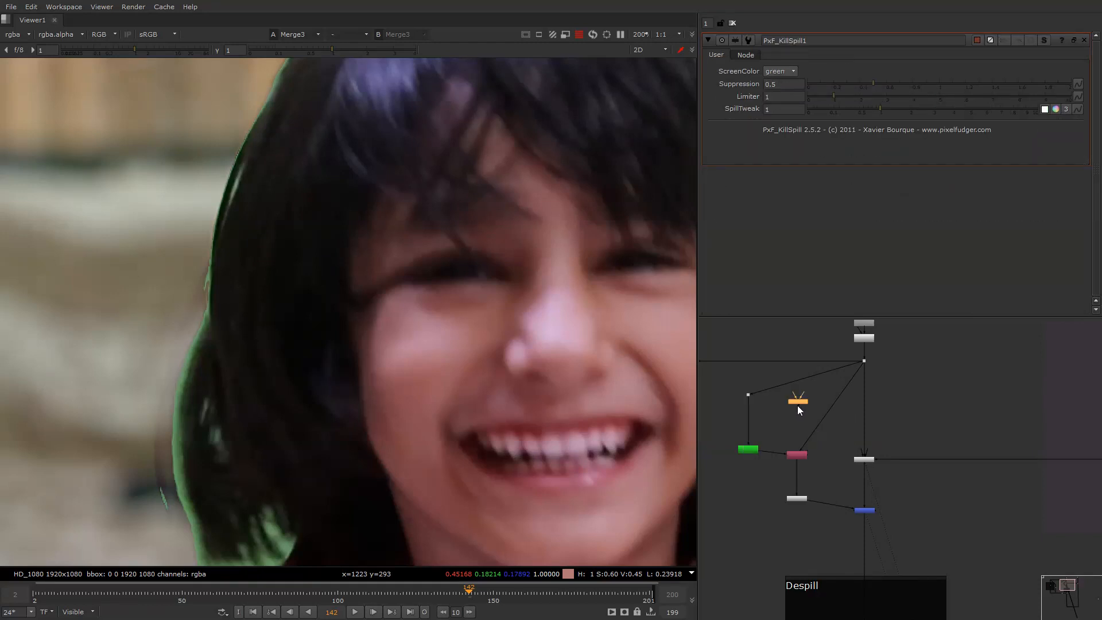
pyautogui.moveTo(798, 405)
pyautogui.mouseDown()
pyautogui.moveTo(821, 426)
pyautogui.moveTo(802, 423)
pyautogui.mouseUp()
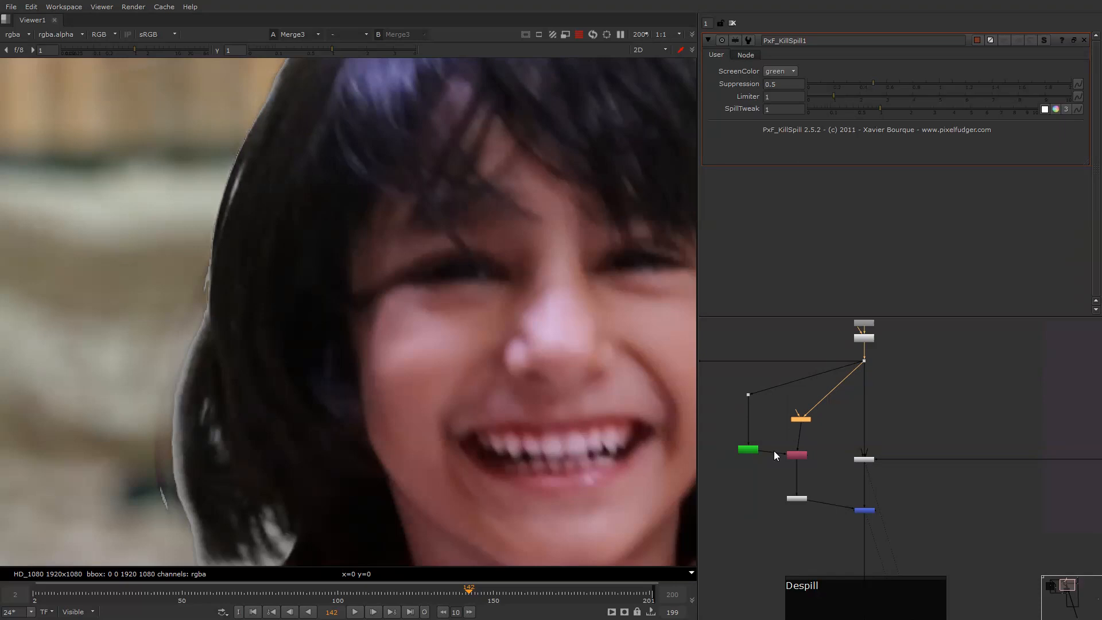
# Line up the Keyer beneath its dot and inspect the despilled edge around the girl's hair.
pyautogui.moveTo(775, 451); pyautogui.dragTo(812, 430, button='middle')
pyautogui.moveTo(786, 431); pyautogui.dragTo(784, 422)
pyautogui.hotkey('alt', 'shift', ';')
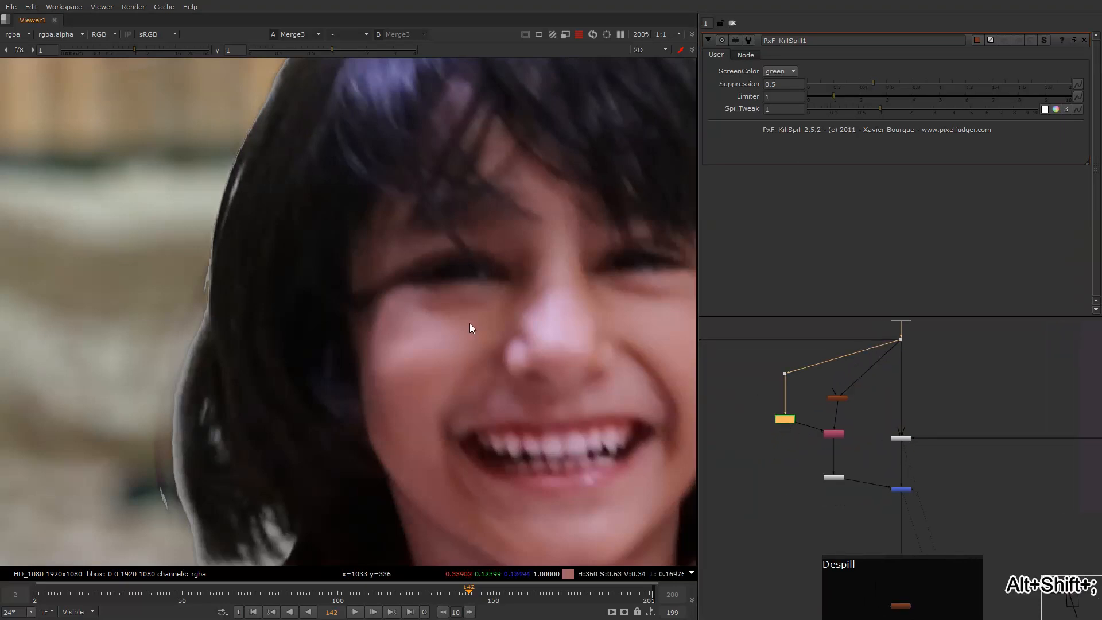
pyautogui.scroll(-4, 470, 328)
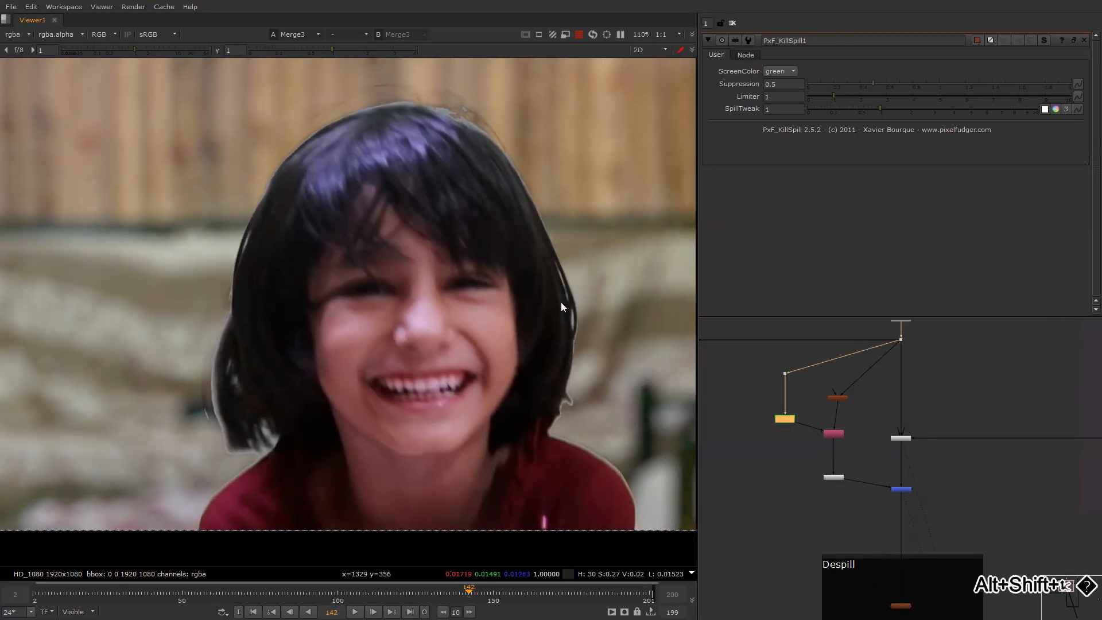
# Add a FilterErode after the Keyer and set its size to 14.
pyautogui.press('Tab')
pyautogui.write('er')
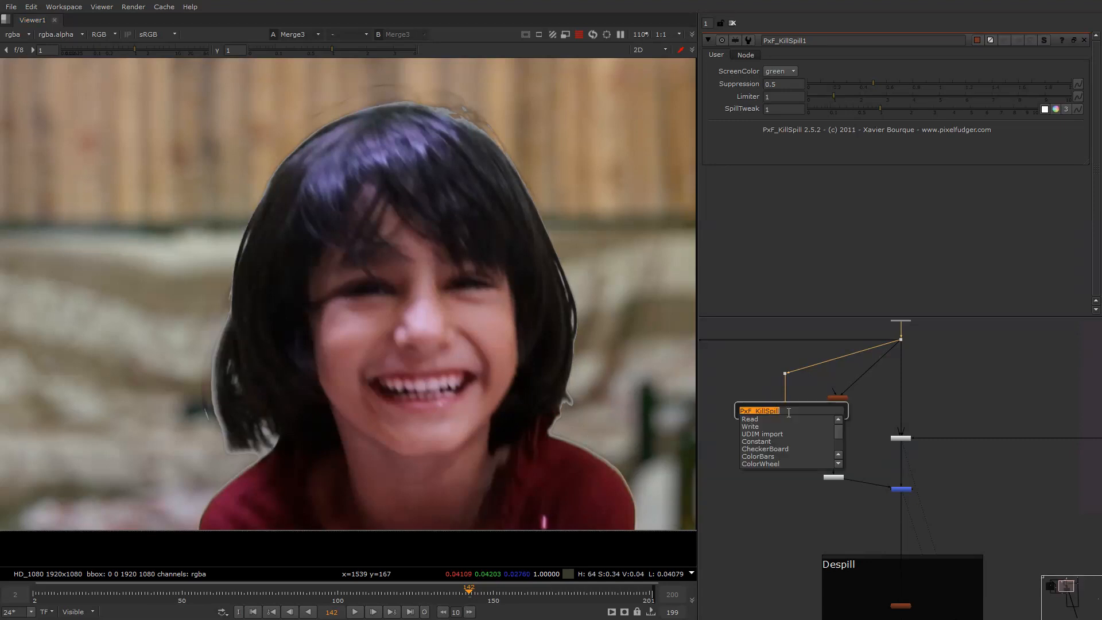
pyautogui.click(780, 427)
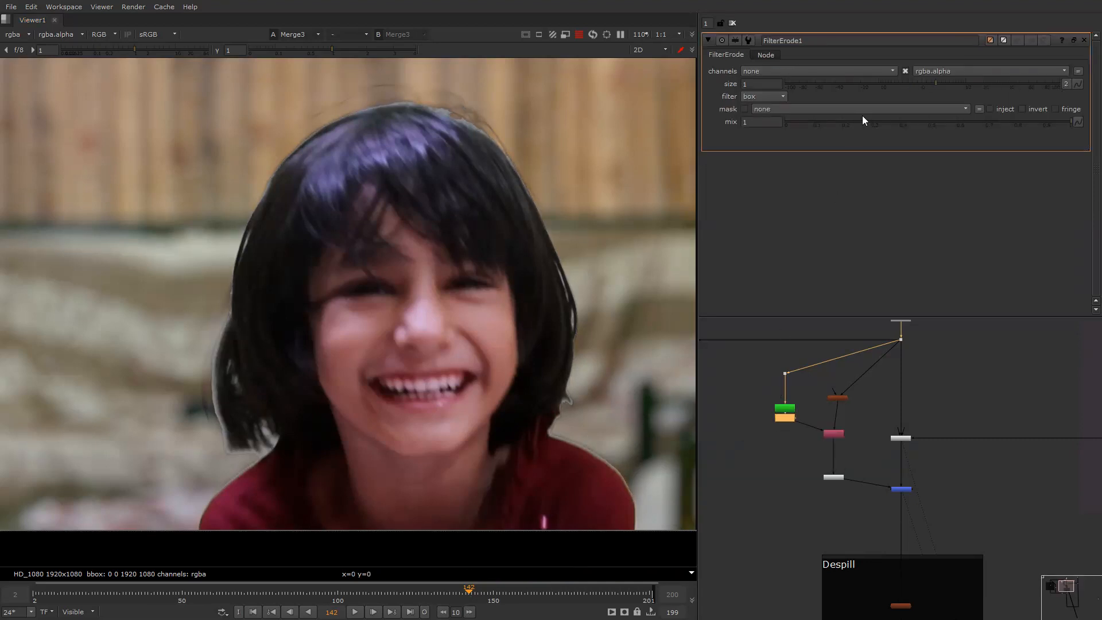
pyautogui.moveTo(934, 86); pyautogui.dragTo(974, 94)
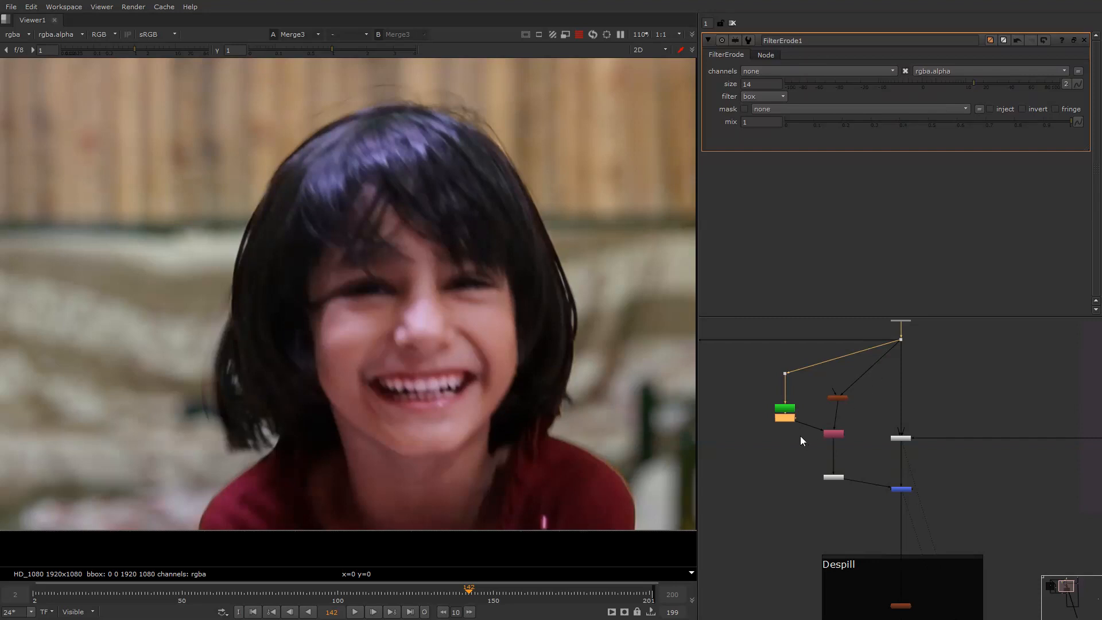
# Add a Blur after the FilterErode and set its size to 29.
pyautogui.press('b')
pyautogui.moveTo(908, 87); pyautogui.dragTo(933, 87)
pyautogui.moveTo(865, 471); pyautogui.dragTo(800, 414, button='middle')
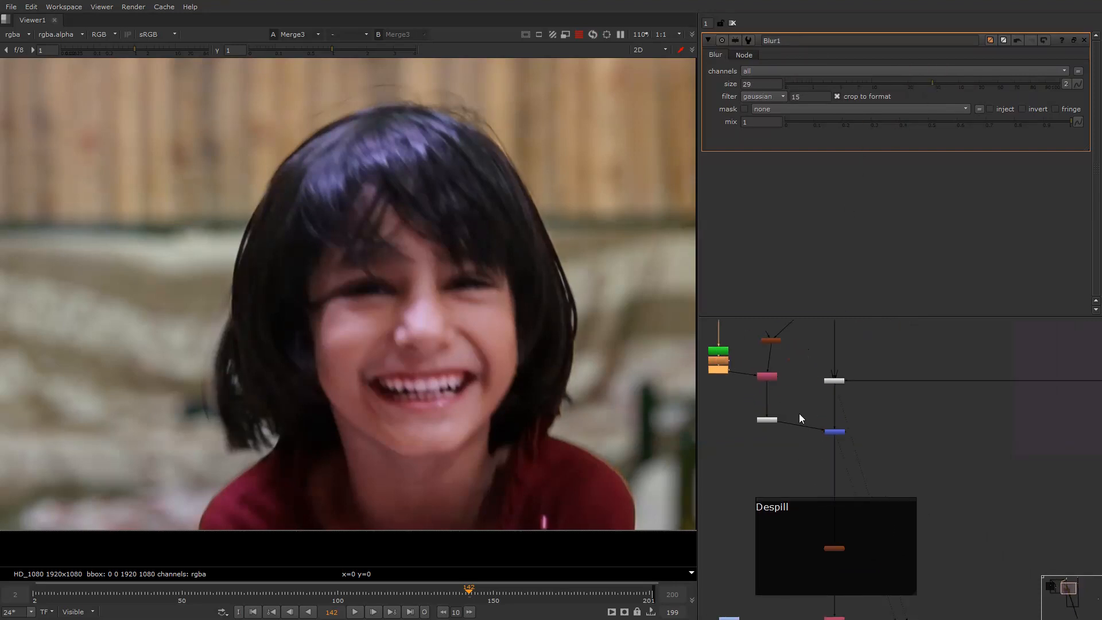
# Toggle the Merge of the Keyer branch off and on to compare the composite from afar and up close.
pyautogui.click(833, 432)
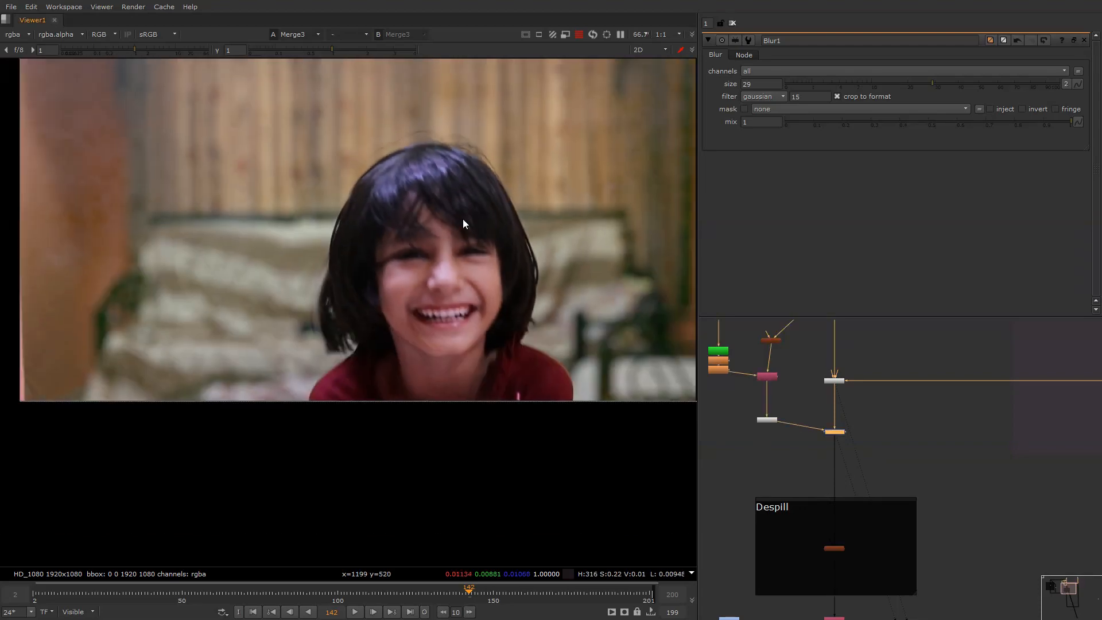
pyautogui.scroll(-3, 463, 218)
pyautogui.press('d')
pyautogui.press('d')
pyautogui.scroll(5, 498, 285)
pyautogui.press('d')
pyautogui.press('d')
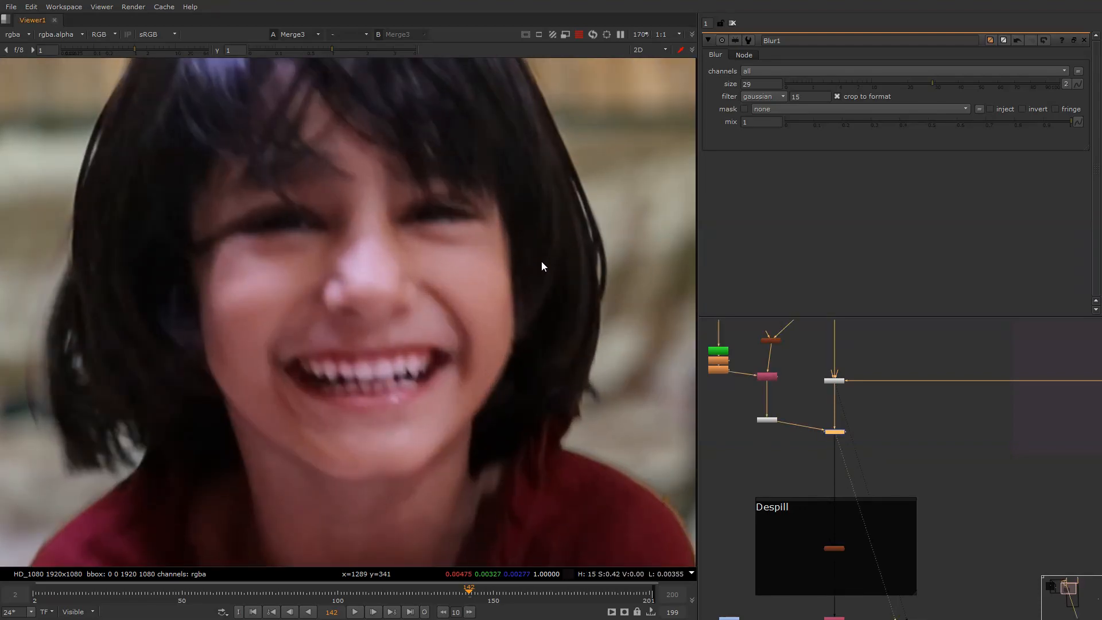
# Load the final Merge and the original plate's dot into the viewer for comparison.
pyautogui.scroll(-4, 498, 250)
pyautogui.moveTo(888, 498); pyautogui.dragTo(814, 501, button='middle')
pyautogui.scroll(-5, 814, 501)
pyautogui.moveTo(779, 552); pyautogui.dragTo(817, 422, button='middle')
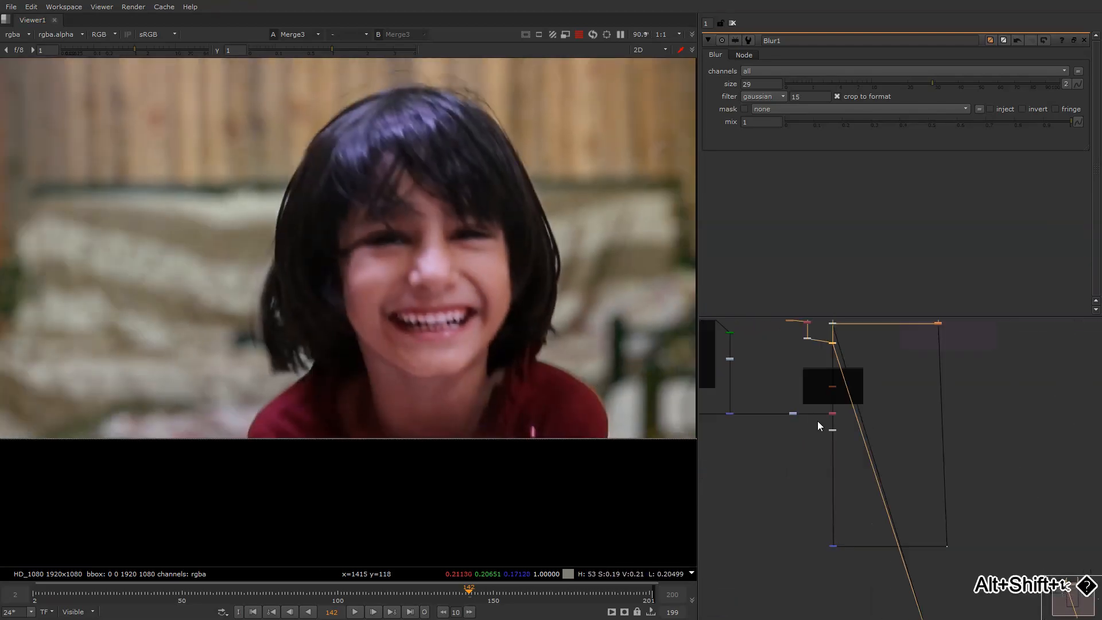
pyautogui.moveTo(802, 515); pyautogui.dragTo(850, 557)
pyautogui.press('1')
pyautogui.moveTo(817, 414); pyautogui.dragTo(814, 527, button='middle')
pyautogui.moveTo(814, 395); pyautogui.dragTo(838, 405)
pyautogui.press('1')
pyautogui.moveTo(796, 553); pyautogui.dragTo(777, 438, button='middle')
pyautogui.moveTo(786, 488); pyautogui.dragTo(849, 548)
pyautogui.press('1')
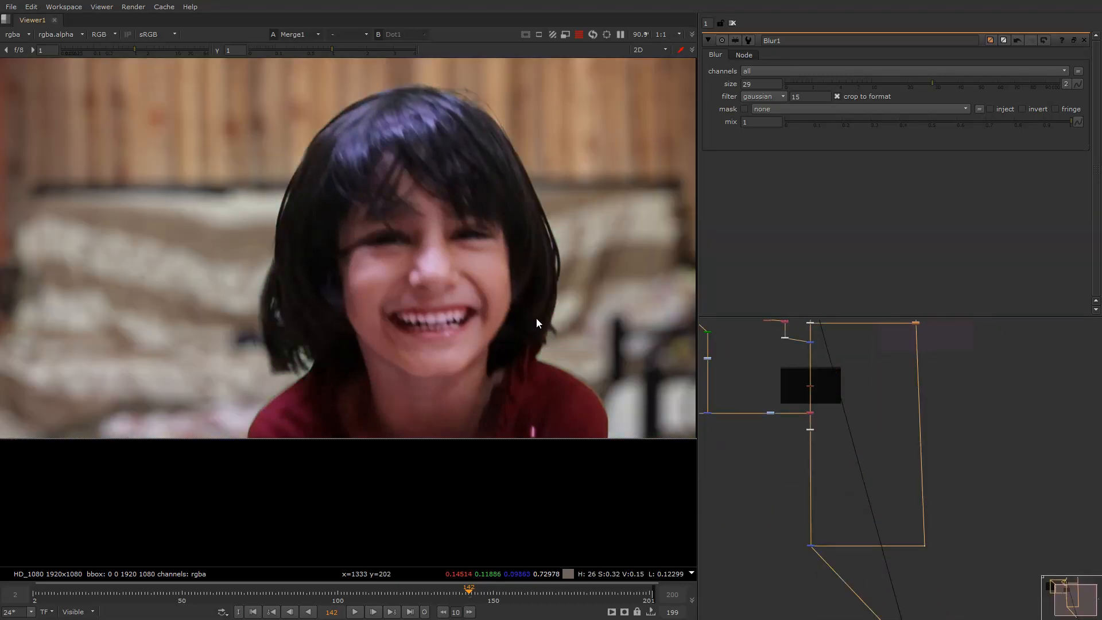
# Compare the final composite with the green-screen plate around the fringe, face and side hair strands.
pyautogui.moveTo(437, 193); pyautogui.dragTo(433, 277, button='middle')
pyautogui.press('2')
pyautogui.scroll(4, 433, 276)
pyautogui.press('1')
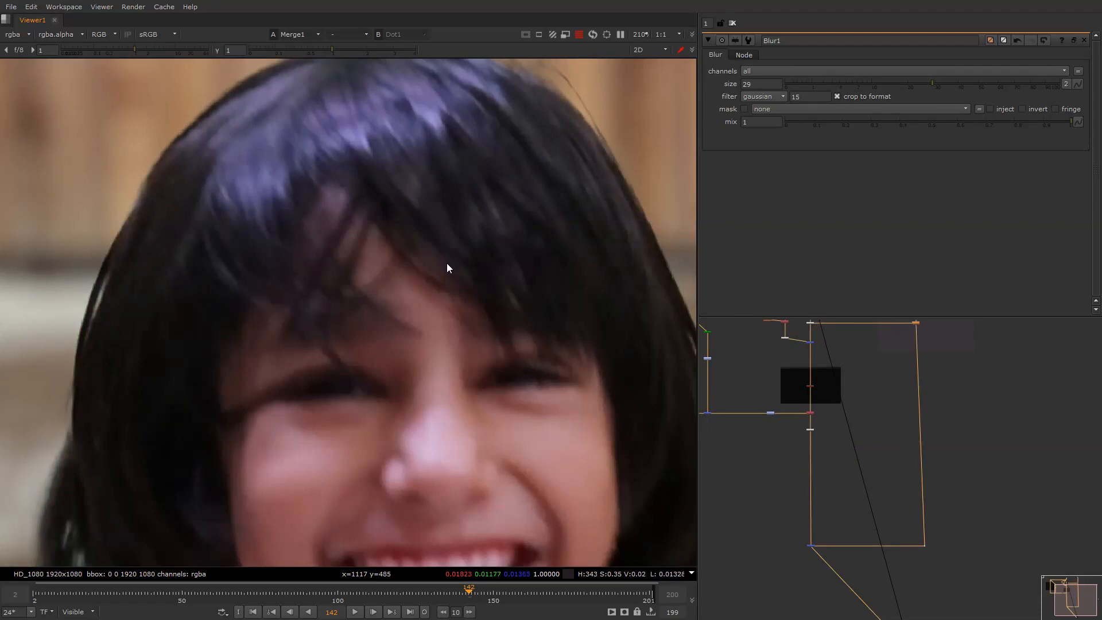
pyautogui.moveTo(442, 367); pyautogui.dragTo(431, 209, button='middle')
pyautogui.moveTo(553, 278); pyautogui.dragTo(418, 418, button='middle')
pyautogui.press('2')
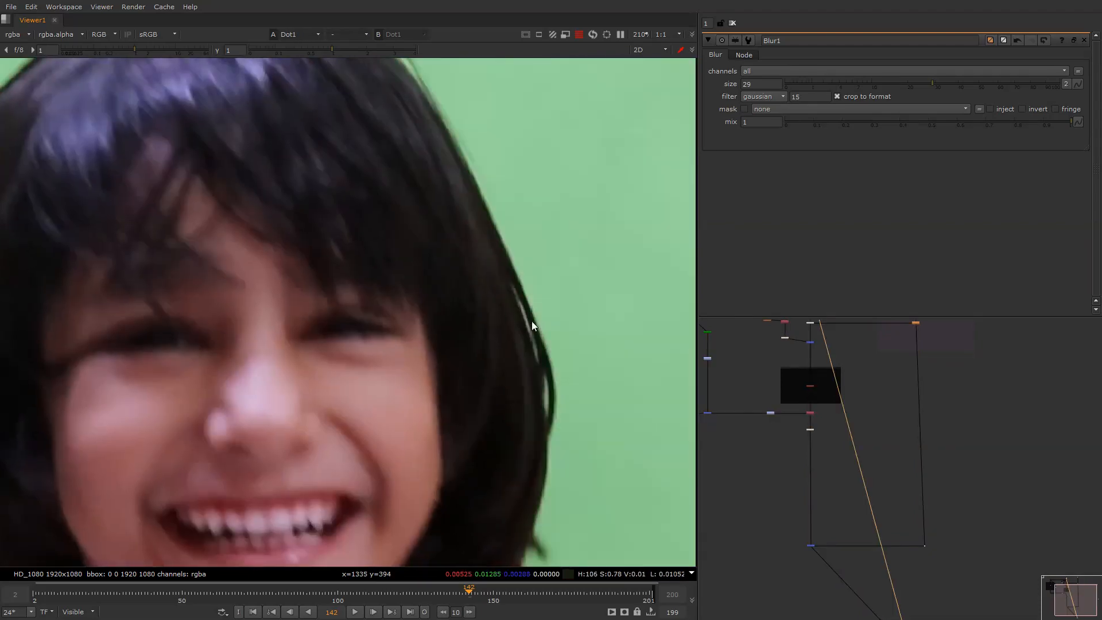
pyautogui.press('1')
pyautogui.keyDown('alt'); pyautogui.moveTo(531, 313); pyautogui.dragTo(453, 284, button='middle'); pyautogui.keyUp('alt')
pyautogui.press('2')
pyautogui.press('1')
# Compare the composite with the original plate along the crown's fine hairs and from afar.
pyautogui.keyDown('alt'); pyautogui.moveTo(463, 229); pyautogui.dragTo(546, 190, button='middle'); pyautogui.keyUp('alt')
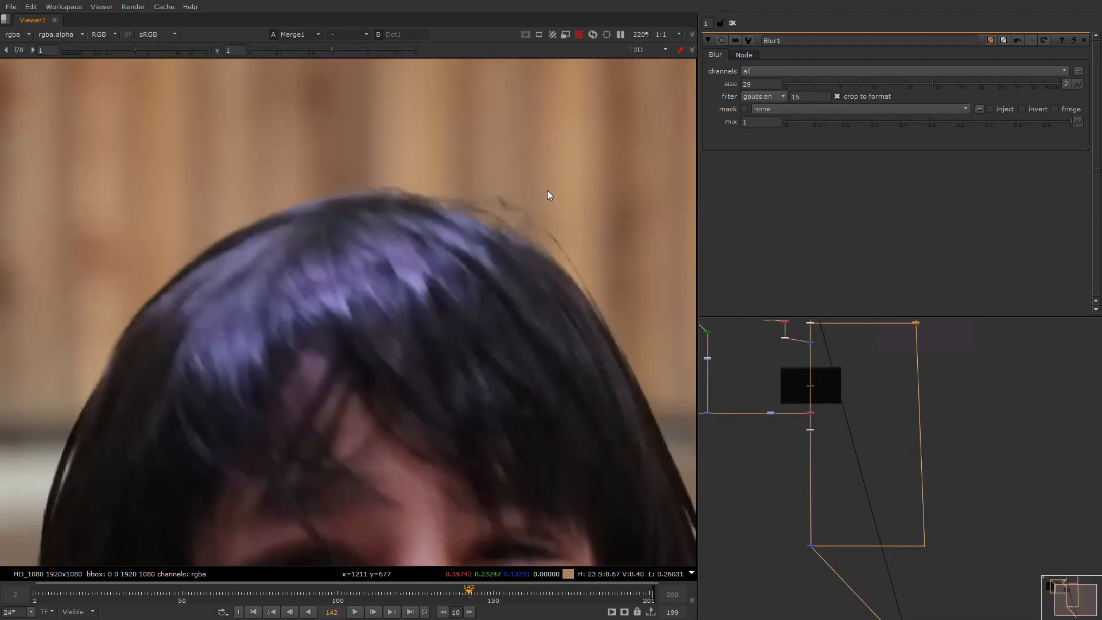
pyautogui.press('2')
pyautogui.moveTo(466, 260); pyautogui.dragTo(499, 291, button='middle')
pyautogui.press('1')
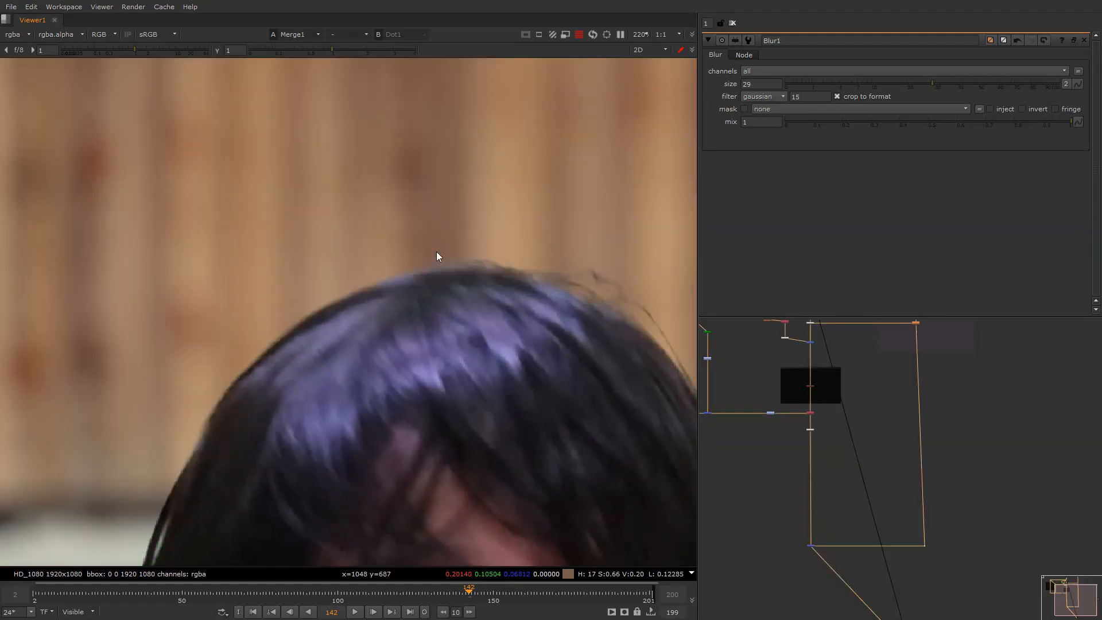
pyautogui.keyDown('alt'); pyautogui.moveTo(468, 240); pyautogui.dragTo(419, 305, button='middle'); pyautogui.keyUp('alt')
pyautogui.press('2')
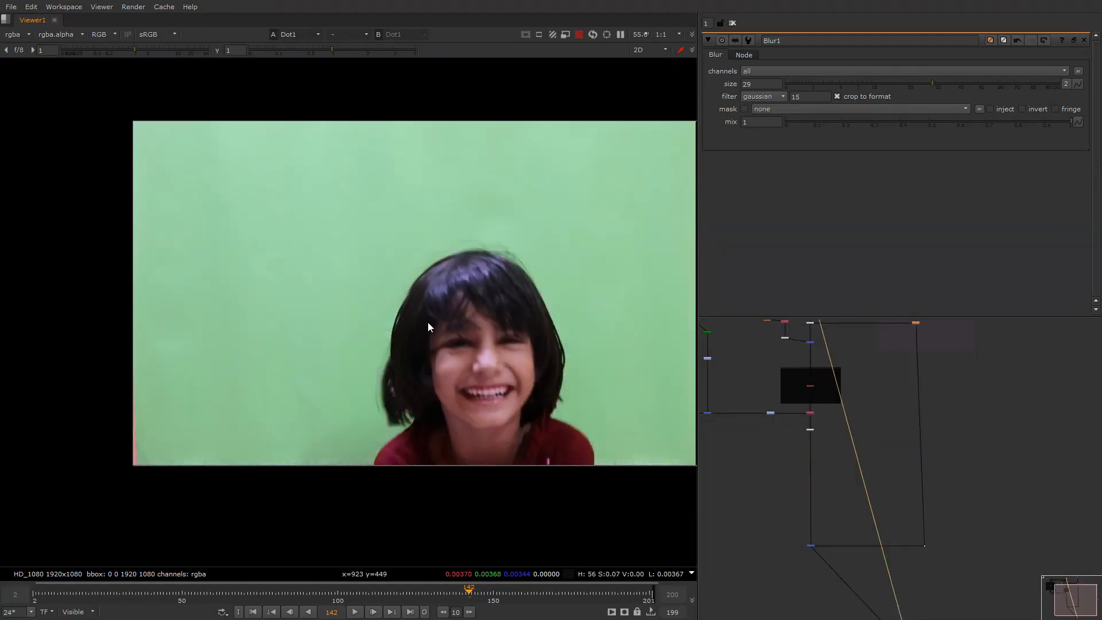
pyautogui.press('1')
pyautogui.moveTo(395, 428); pyautogui.dragTo(373, 357, button='middle')
pyautogui.press('2')
pyautogui.press('1')
pyautogui.press('2')
pyautogui.press('1')
# Inspect the girl's shoulder edge against the original plate, including its red and green channels.
pyautogui.moveTo(515, 353); pyautogui.dragTo(421, 359, button='middle')
pyautogui.keyDown('alt'); pyautogui.moveTo(495, 386); pyautogui.dragTo(597, 343, button='middle'); pyautogui.keyUp('alt')
pyautogui.press('2')
pyautogui.press('1')
pyautogui.press('r')
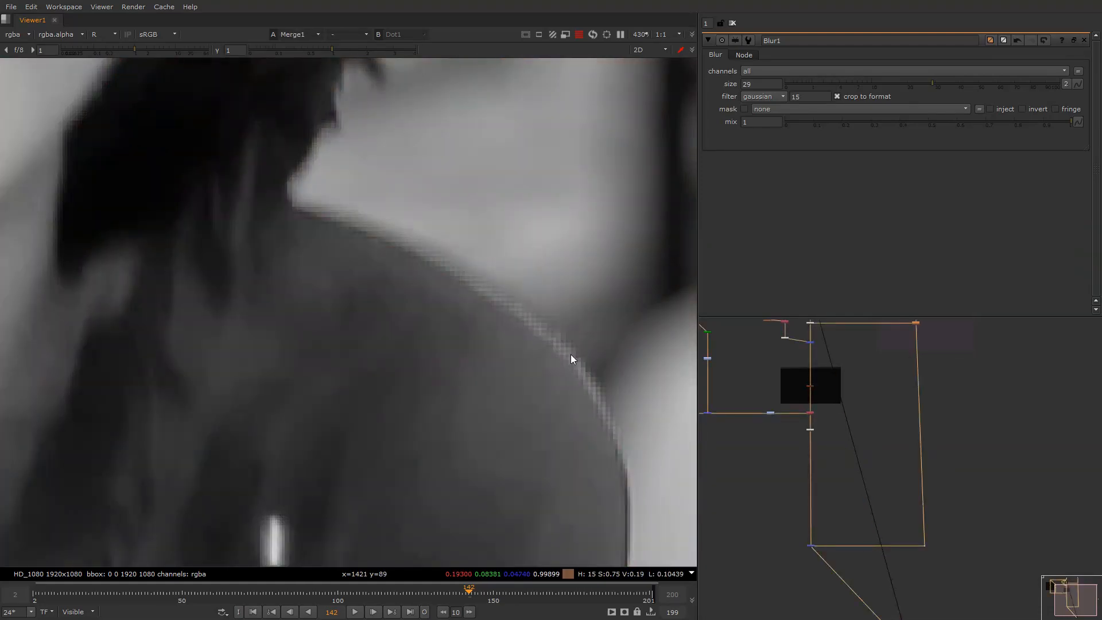
pyautogui.press('g')
pyautogui.press('g')
pyautogui.press('2')
pyautogui.press('1')
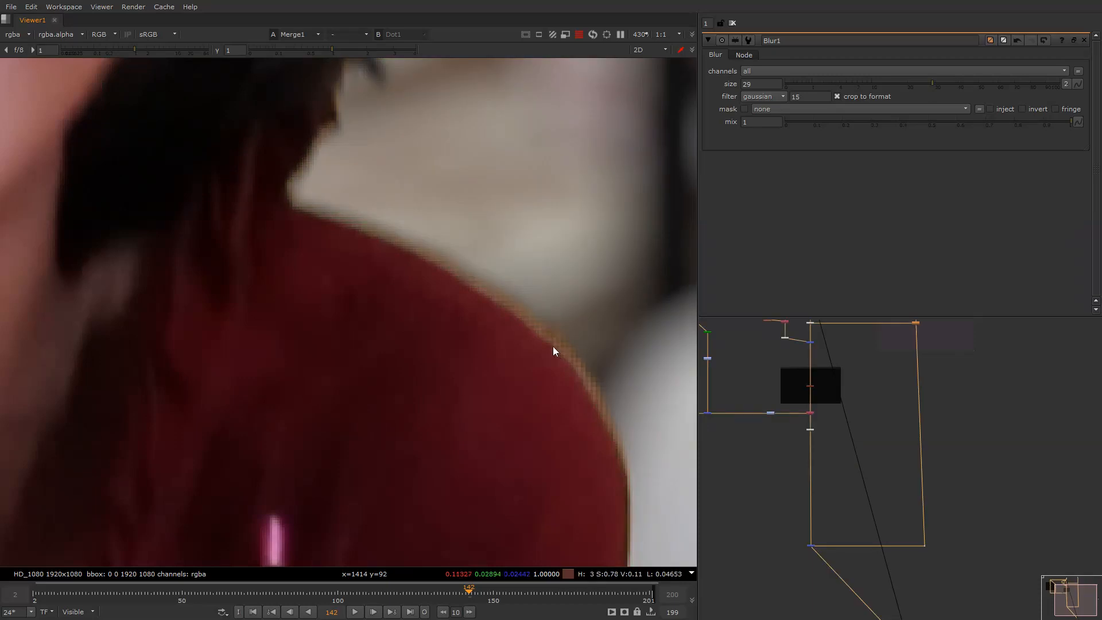
# Level the Keyer branch's last node with its Merge and its Copy with the Blur output.
pyautogui.scroll(5, 807, 382)
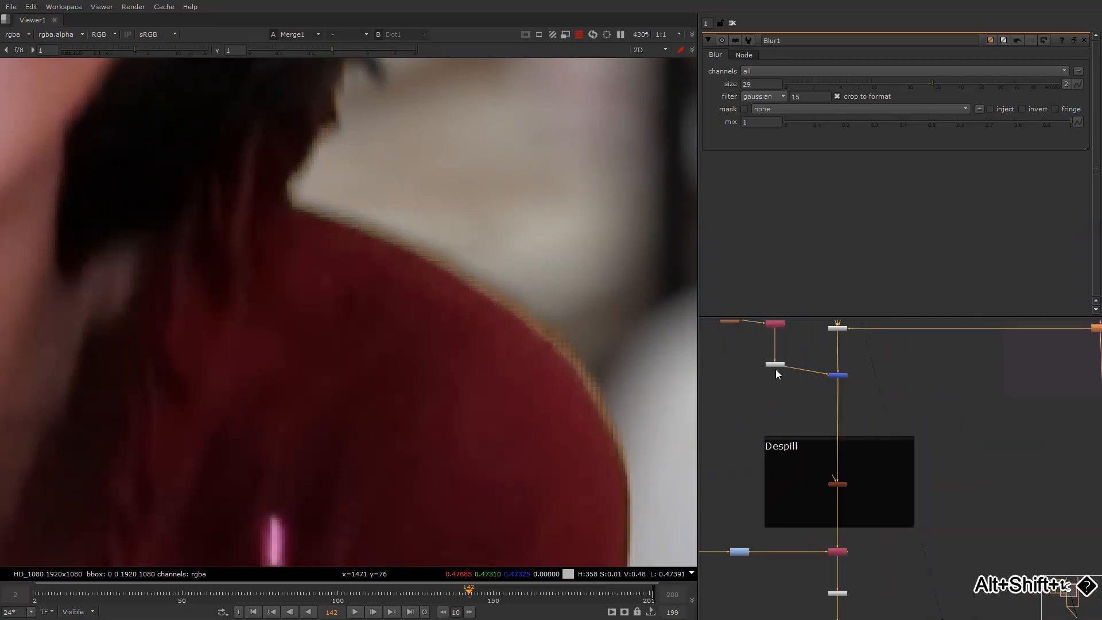
pyautogui.click(774, 365)
pyautogui.moveTo(774, 367); pyautogui.dragTo(775, 379)
pyautogui.scroll(-3, 782, 344)
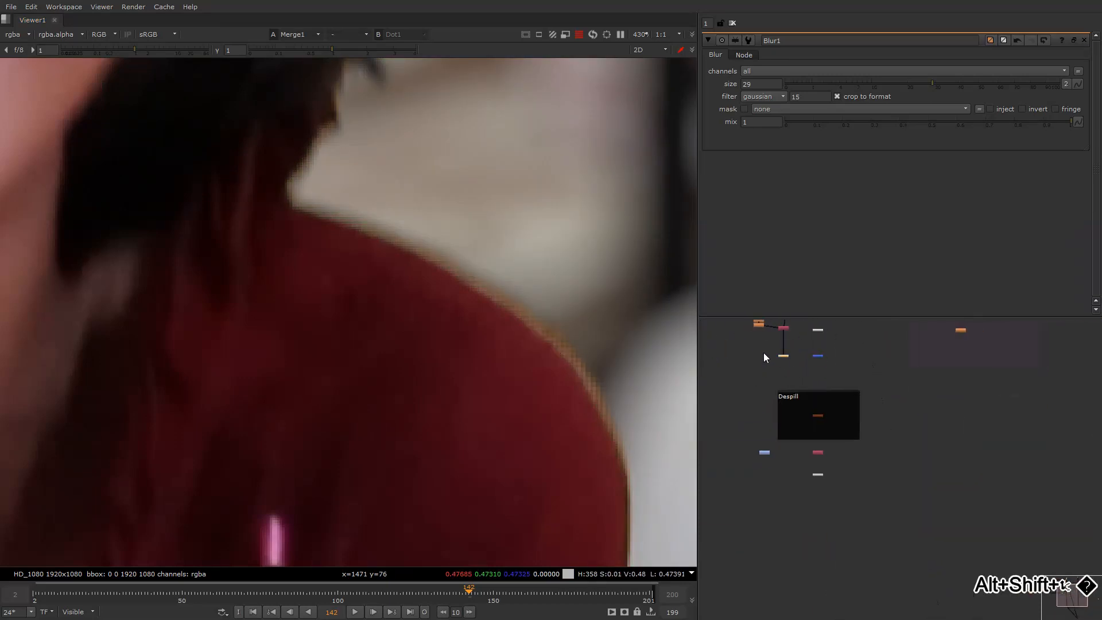
pyautogui.scroll(3, 786, 384)
pyautogui.moveTo(764, 353); pyautogui.dragTo(789, 406, button='middle')
pyautogui.click(794, 410)
# Add a dot on the plate's horizontal pipe and line up the Keyer chain vertically beneath it.
pyautogui.scroll(-5, 805, 389)
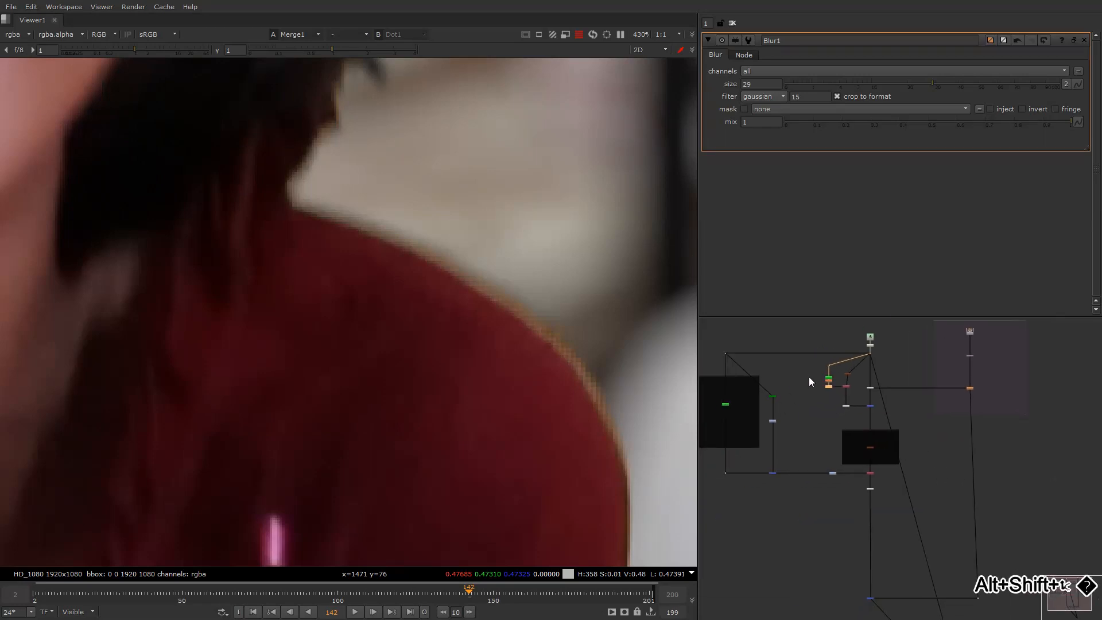
pyautogui.scroll(3, 816, 372)
pyautogui.scroll(-3, 870, 339)
pyautogui.moveTo(885, 323); pyautogui.dragTo(873, 365, button='middle')
pyautogui.scroll(3, 873, 366)
pyautogui.moveTo(865, 349); pyautogui.dragTo(908, 401)
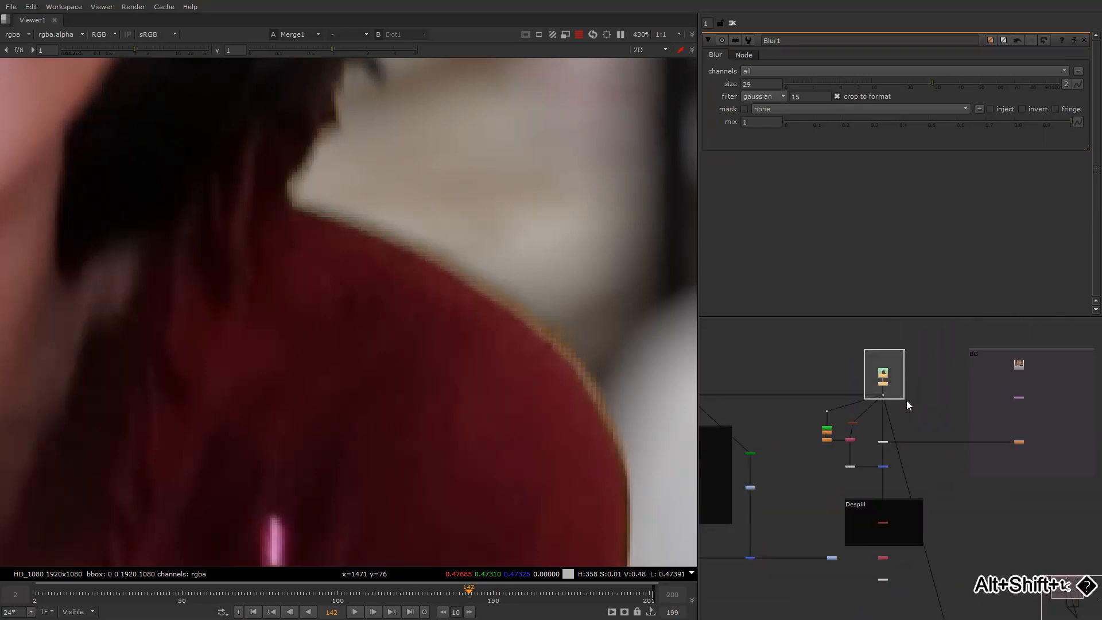
pyautogui.scroll(3, 835, 384)
pyautogui.moveTo(834, 373); pyautogui.dragTo(843, 346, button='middle')
pyautogui.click(843, 346)
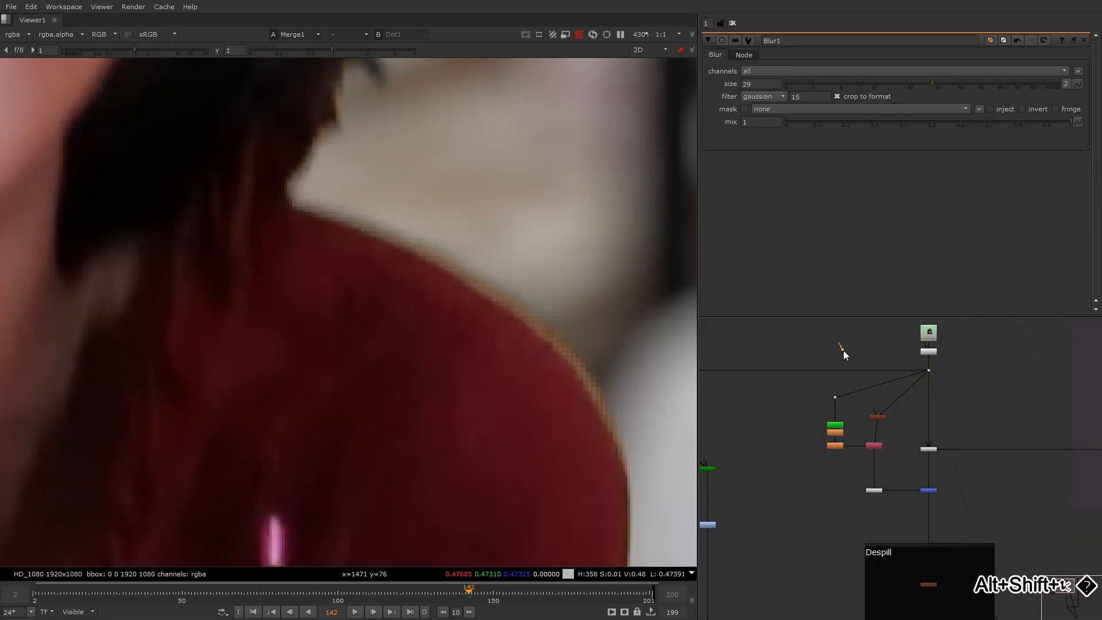
pyautogui.moveTo(843, 351); pyautogui.dragTo(799, 369)
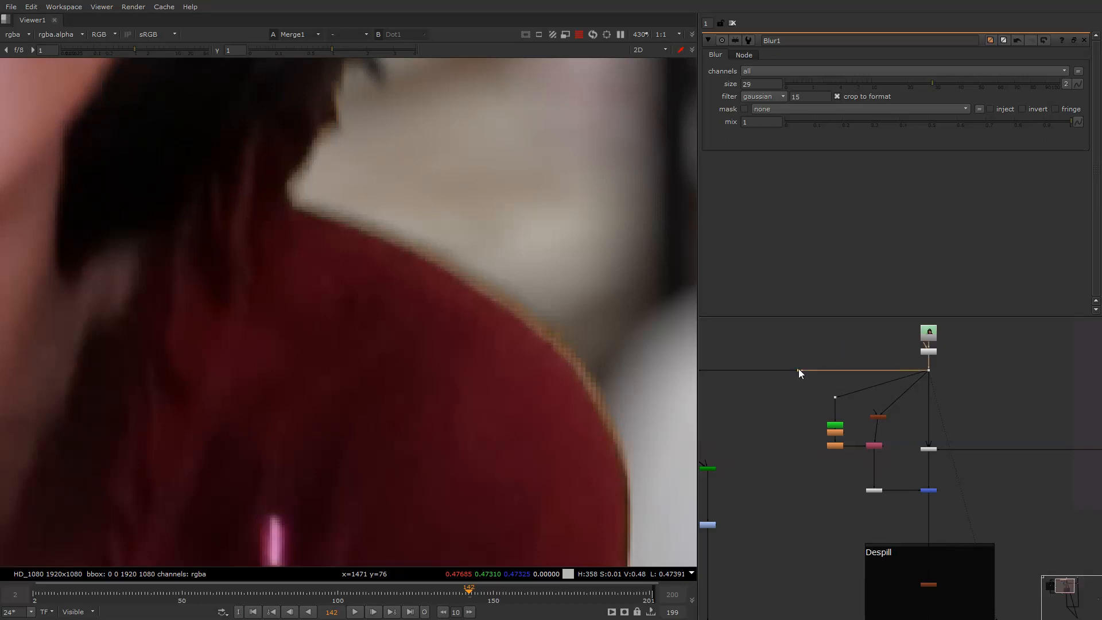
pyautogui.moveTo(906, 377); pyautogui.dragTo(799, 371)
pyautogui.moveTo(779, 393); pyautogui.dragTo(800, 443)
pyautogui.click(804, 411)
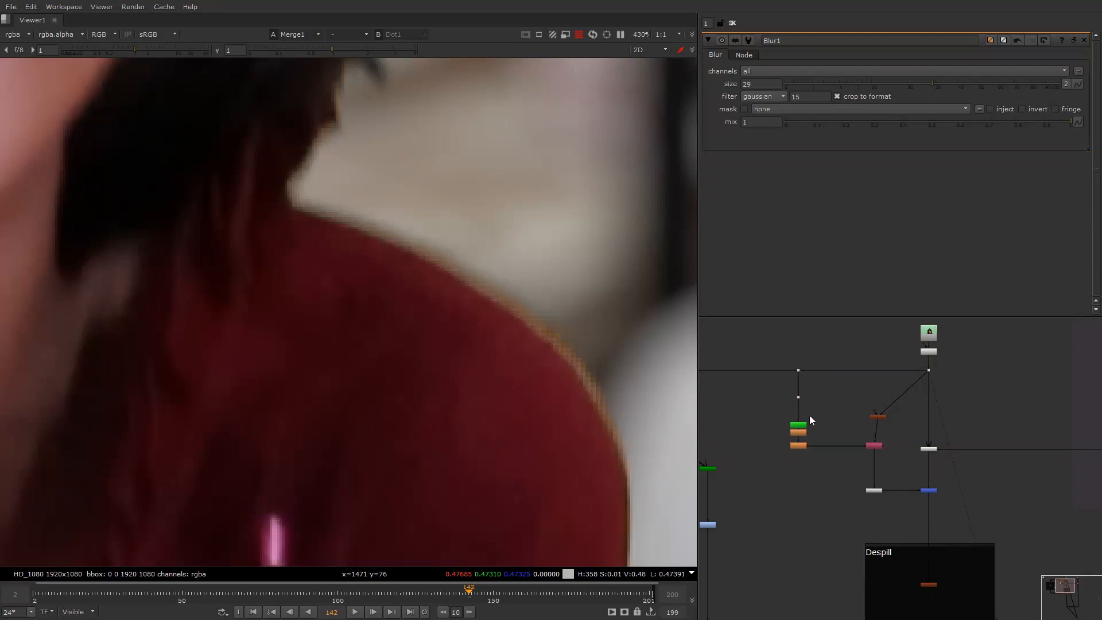
# Add a dot above the Keyer branch's despill node and align the despill, Copy and following node beneath it.
pyautogui.click(851, 391)
pyautogui.keyDown('ctrl'); pyautogui.click(858, 374); pyautogui.keyUp('ctrl')
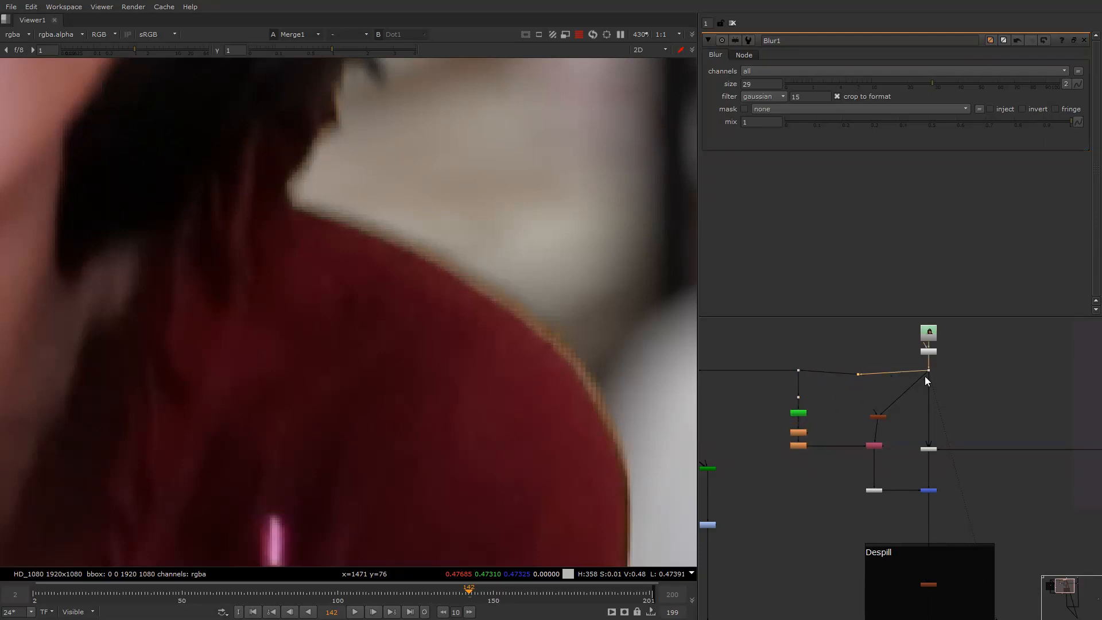
pyautogui.moveTo(858, 374); pyautogui.dragTo(870, 371)
pyautogui.moveTo(847, 399); pyautogui.dragTo(827, 369, button='middle')
pyautogui.click(855, 388)
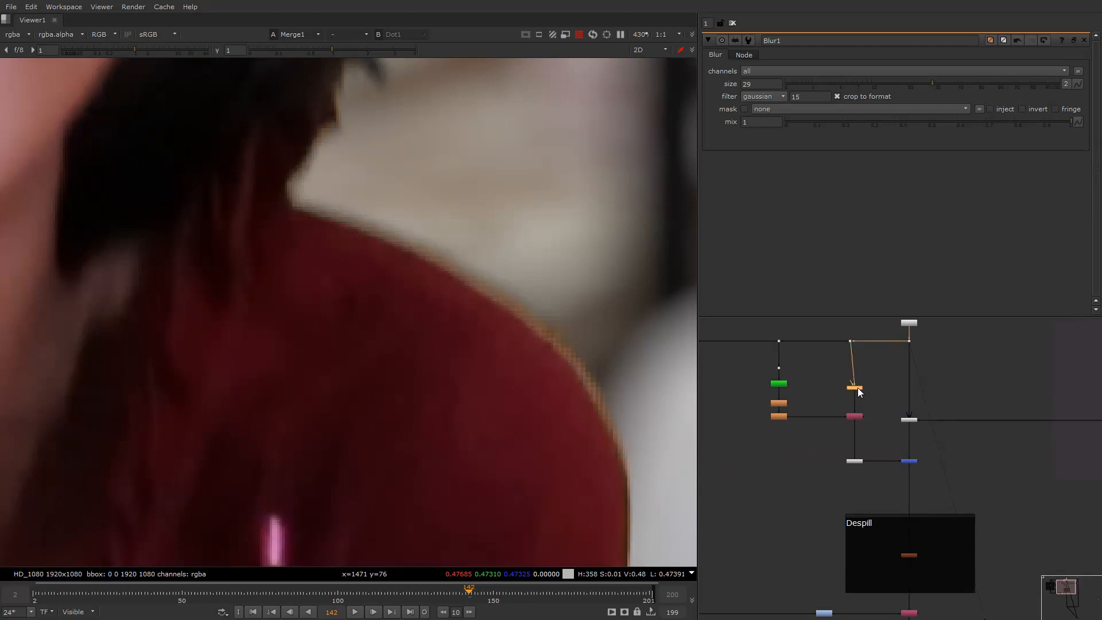
pyautogui.moveTo(858, 388); pyautogui.dragTo(853, 417)
pyautogui.moveTo(853, 417); pyautogui.dragTo(841, 358, button='middle')
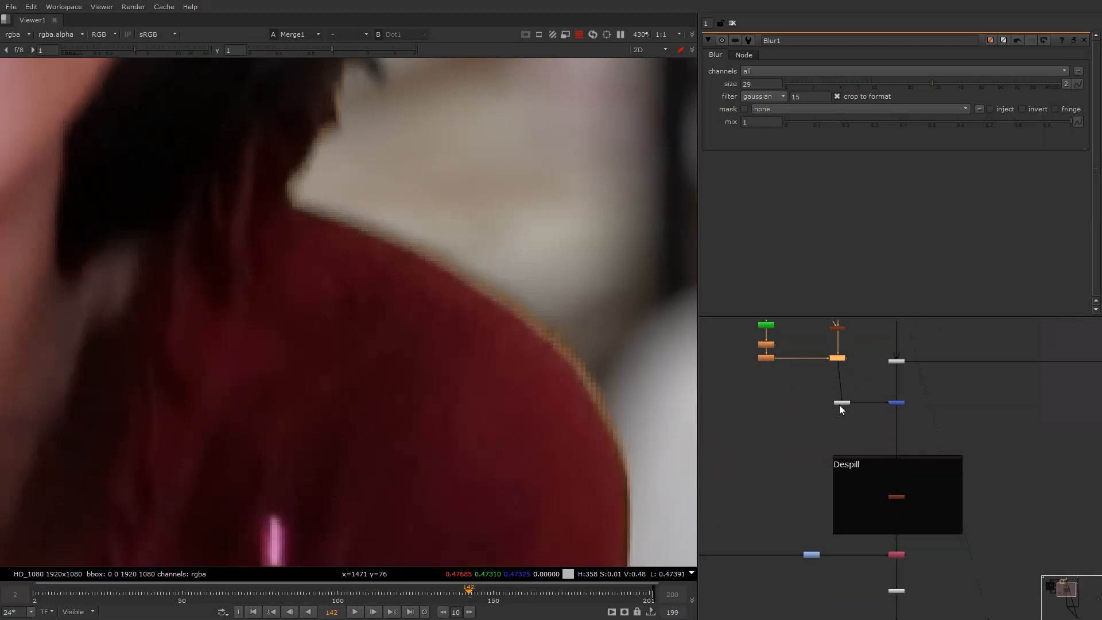
pyautogui.moveTo(844, 404); pyautogui.dragTo(840, 402)
# Move the plate's Read and the node below it up to leave more space above the branches.
pyautogui.scroll(-4, 844, 388)
pyautogui.moveTo(806, 401); pyautogui.dragTo(811, 425, button='middle')
pyautogui.click(856, 336)
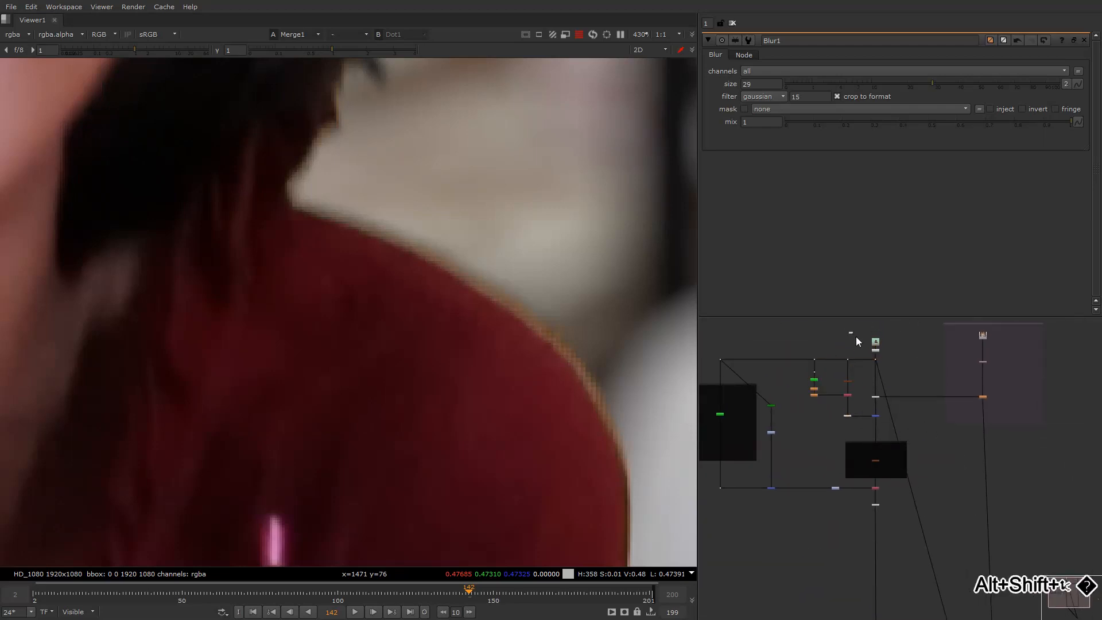
pyautogui.moveTo(881, 343)
pyautogui.mouseDown()
pyautogui.moveTo(873, 303)
pyautogui.moveTo(881, 345)
pyautogui.mouseUp()
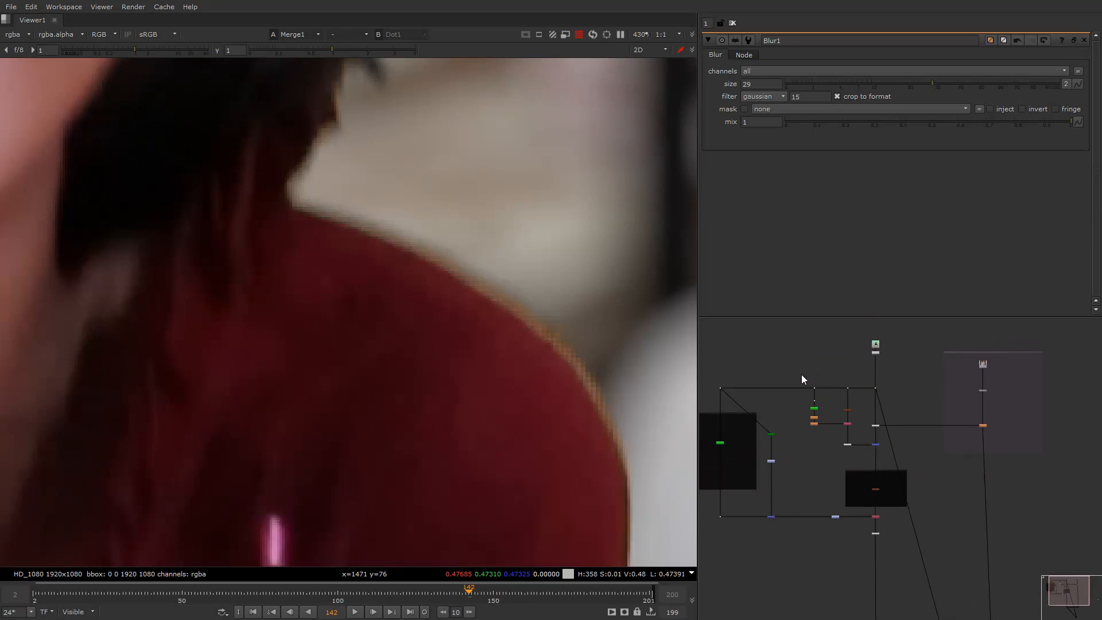
# Group the Keyer branch and its Merge in a Backdrop labelled "Rework on scan".
pyautogui.moveTo(790, 376); pyautogui.dragTo(917, 463)
pyautogui.press('Tab')
pyautogui.write('back')
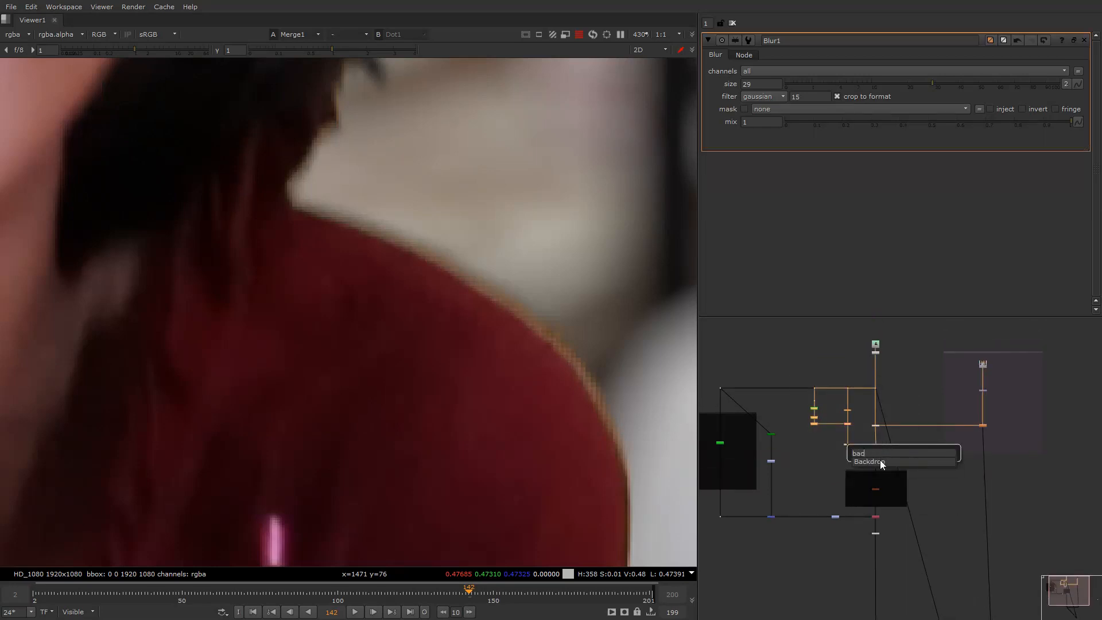
pyautogui.click(882, 464)
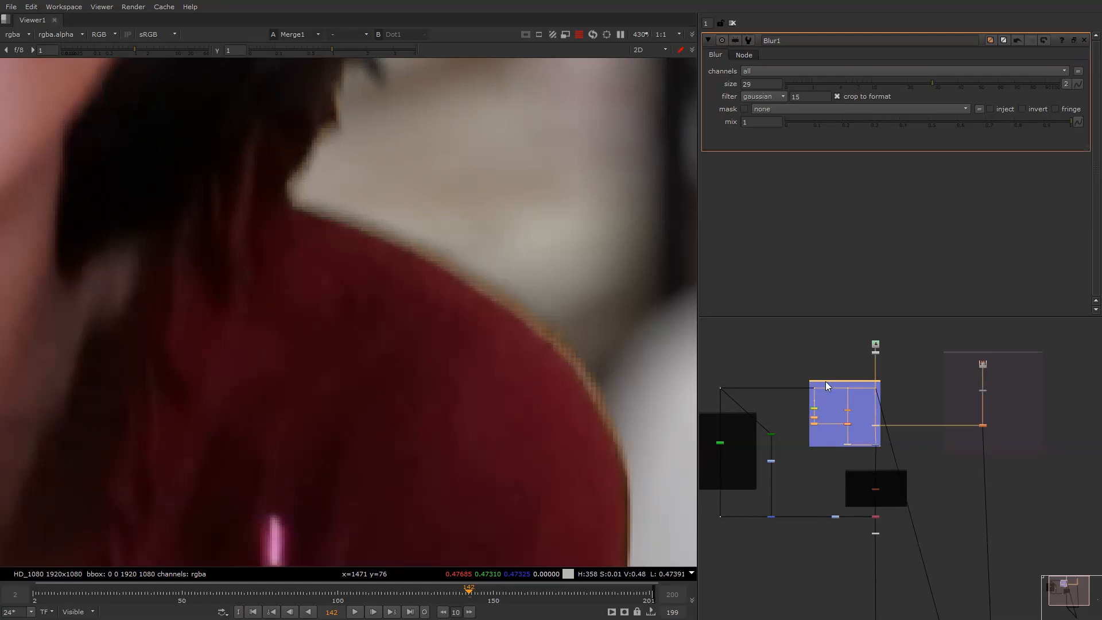
pyautogui.doubleClick(825, 382)
pyautogui.write('Re')
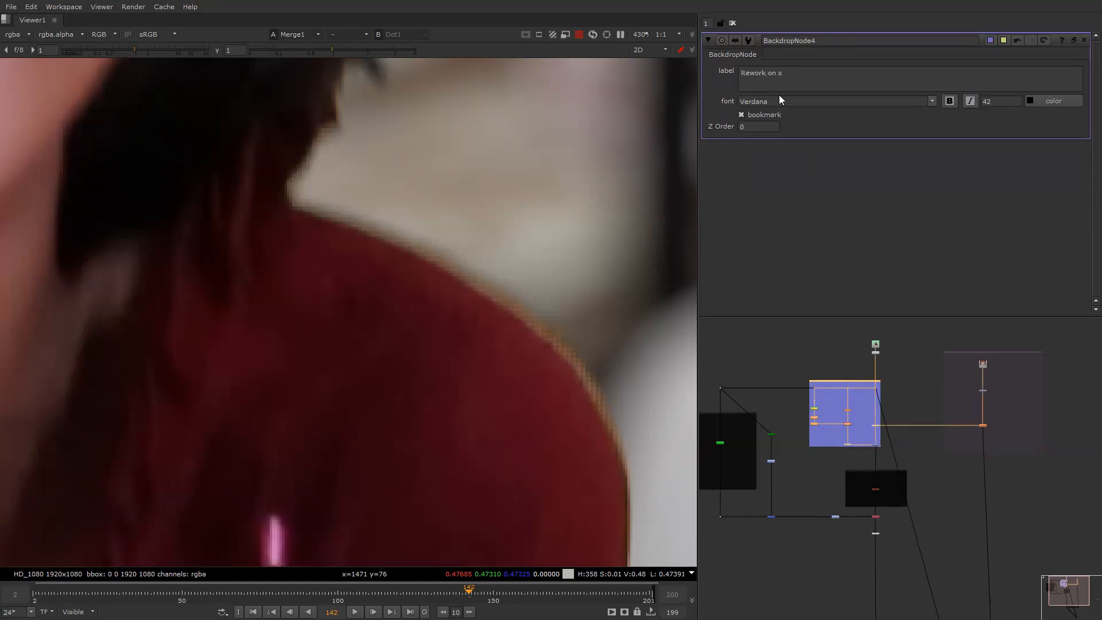
pyautogui.write('work on scan')
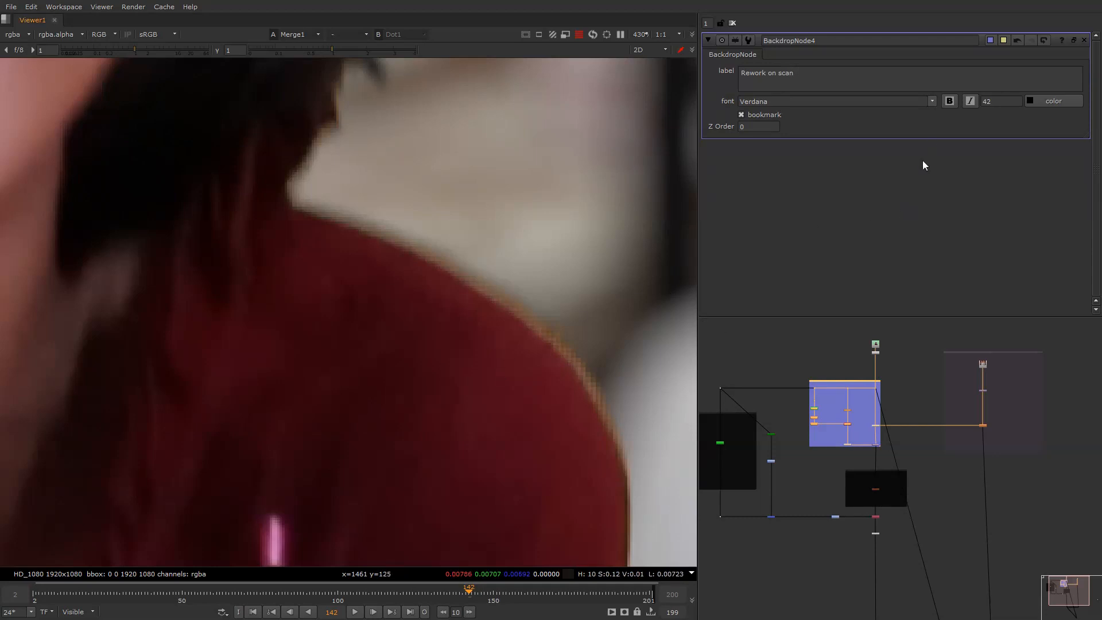
# Recolour the "Rework on scan" backdrop to a desaturated near-black.
pyautogui.click(990, 40)
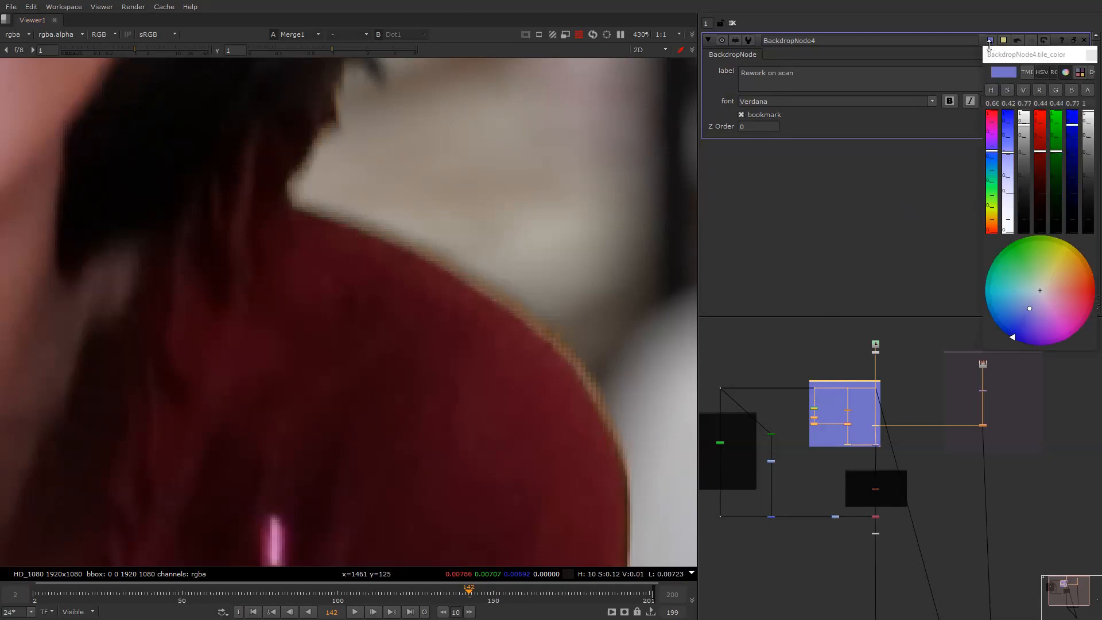
pyautogui.click(1009, 201)
pyautogui.click(1025, 200)
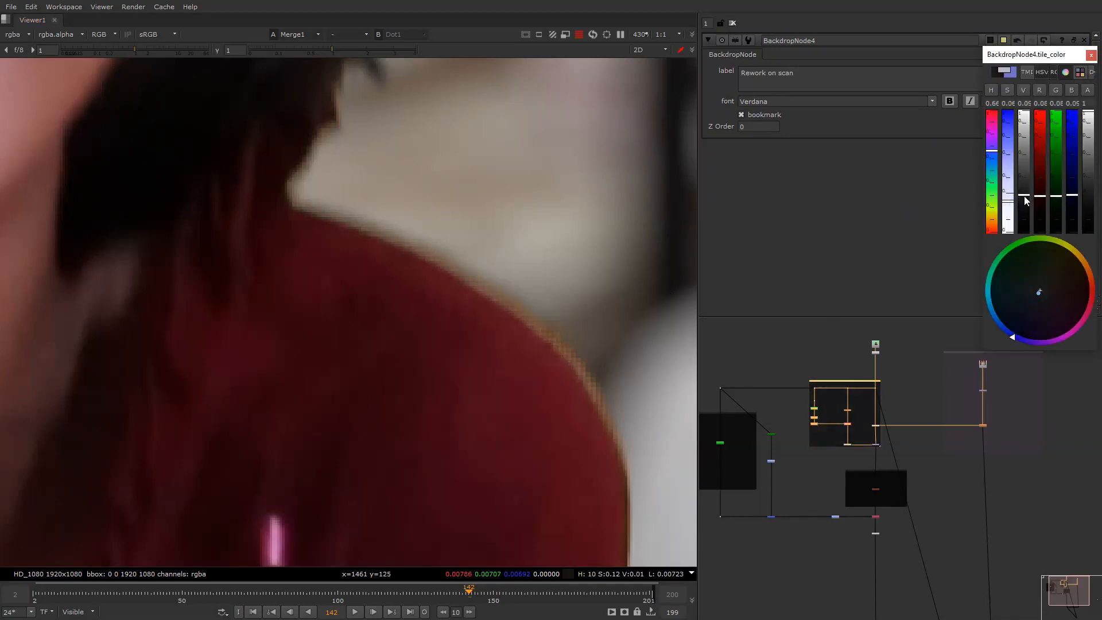
pyautogui.click(1090, 55)
pyautogui.hotkey('alt', 'shift', 's')
# Examine the "Rework on scan" and Despill groups and how they connect within the node graph.
pyautogui.scroll(4, 838, 411)
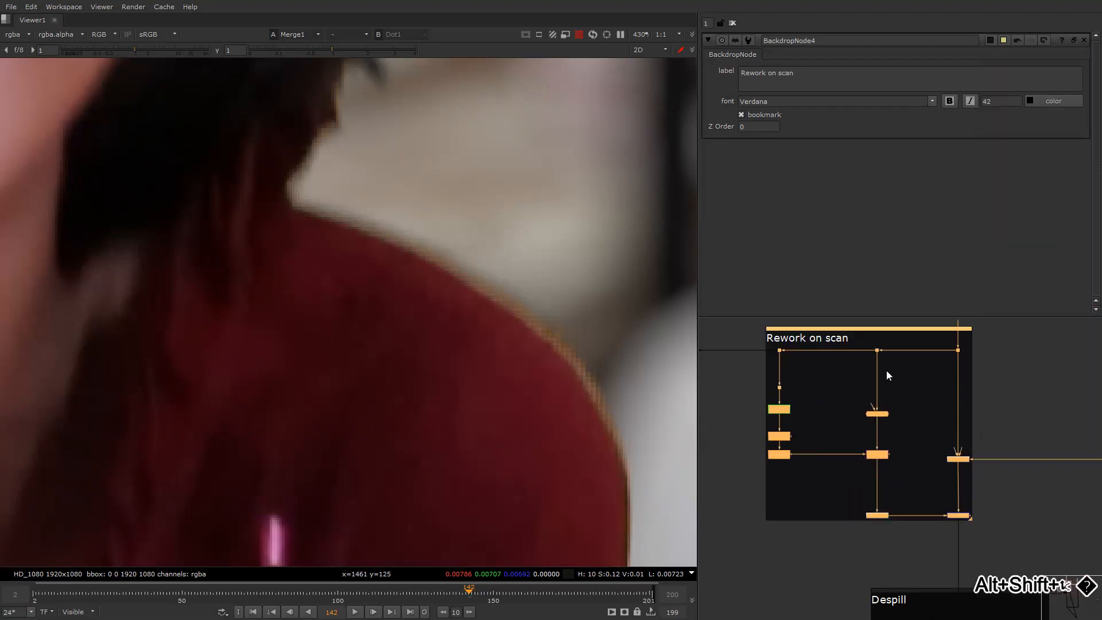
pyautogui.moveTo(851, 411); pyautogui.dragTo(821, 352, button='middle')
pyautogui.scroll(-3, 864, 379)
pyautogui.moveTo(895, 421); pyautogui.dragTo(870, 379, button='middle')
pyautogui.scroll(3, 878, 373)
pyautogui.moveTo(871, 322); pyautogui.dragTo(896, 406, button='middle')
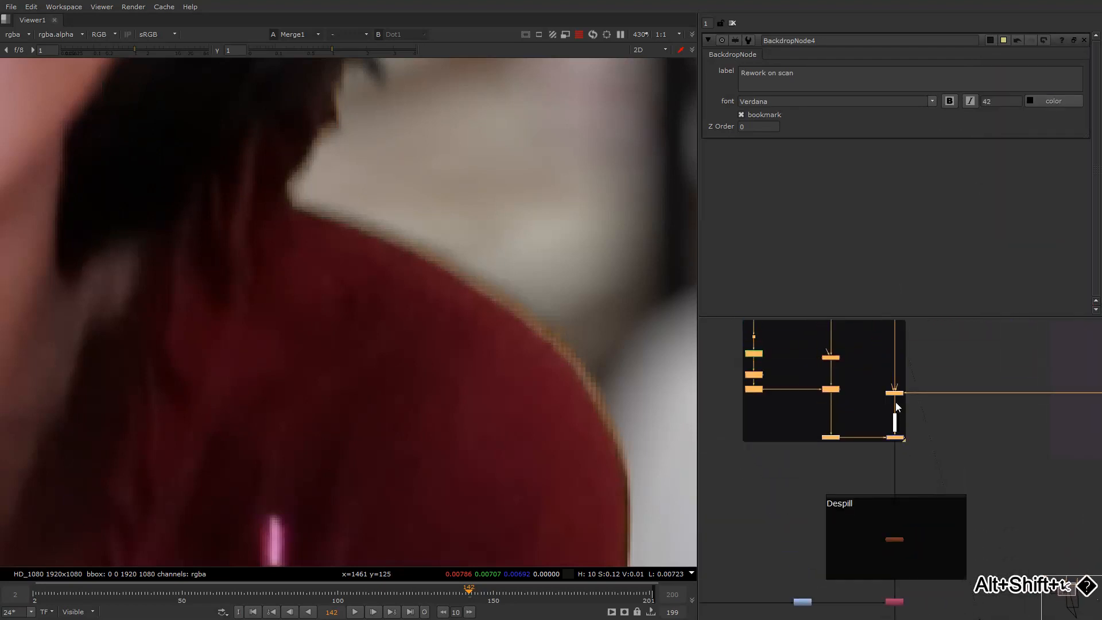
pyautogui.scroll(-4, 908, 405)
pyautogui.moveTo(957, 391); pyautogui.dragTo(913, 416, button='middle')
pyautogui.scroll(2, 912, 416)
pyautogui.scroll(-4, 899, 440)
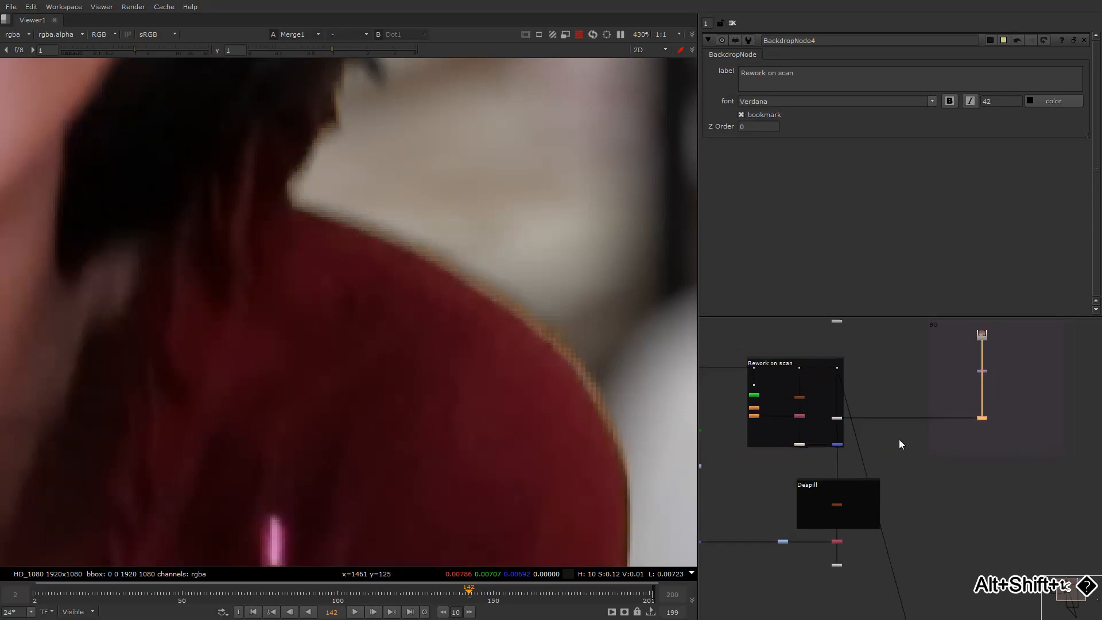
# View the final Merge as a full frame in colour.
pyautogui.moveTo(874, 534); pyautogui.dragTo(876, 373, button='middle')
pyautogui.moveTo(837, 450); pyautogui.dragTo(861, 472)
pyautogui.press('1')
pyautogui.press('f')
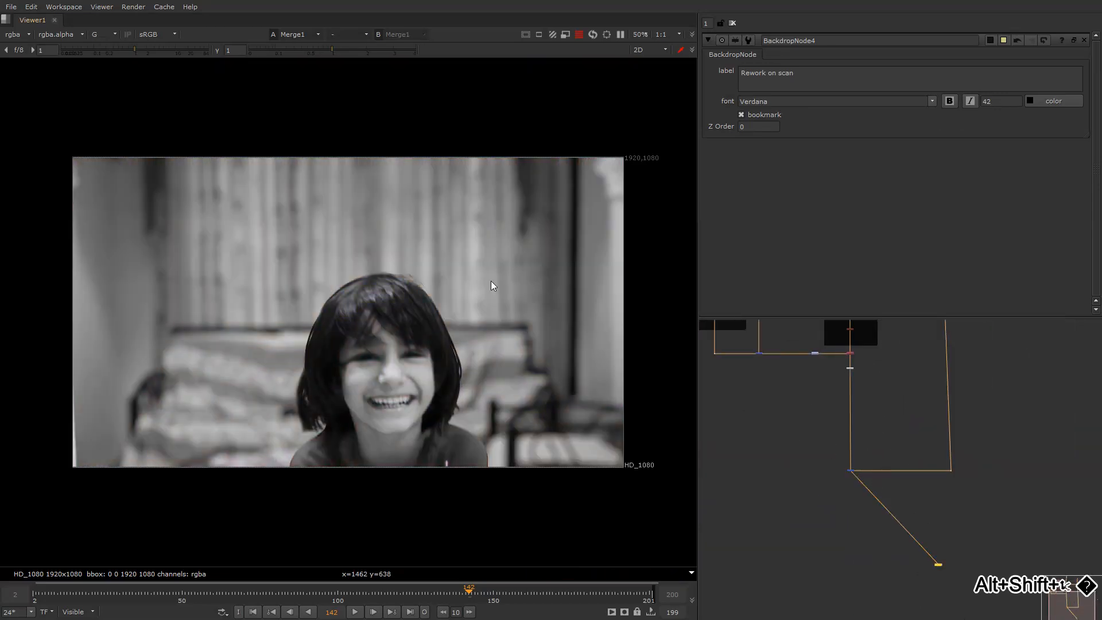
pyautogui.press('o')
pyautogui.moveTo(462, 377); pyautogui.dragTo(516, 345, button='middle')
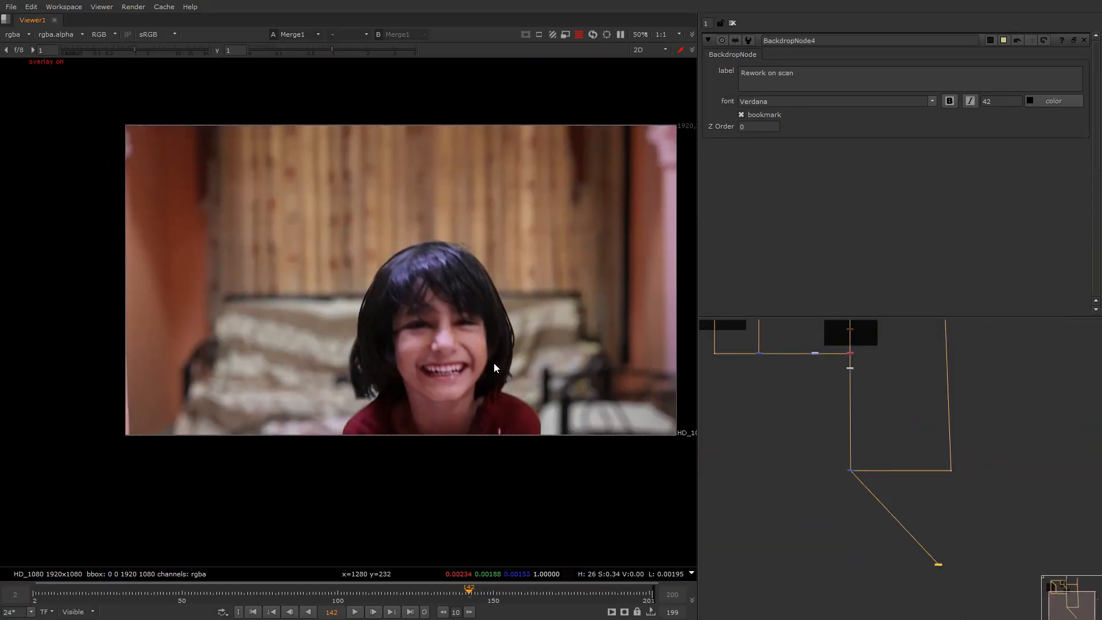
# Load the plate's dot as the second viewer input and compare it with the full-frame composite.
pyautogui.moveTo(805, 373); pyautogui.dragTo(768, 481, button='middle')
pyautogui.moveTo(795, 337); pyautogui.dragTo(820, 356)
pyautogui.press('2')
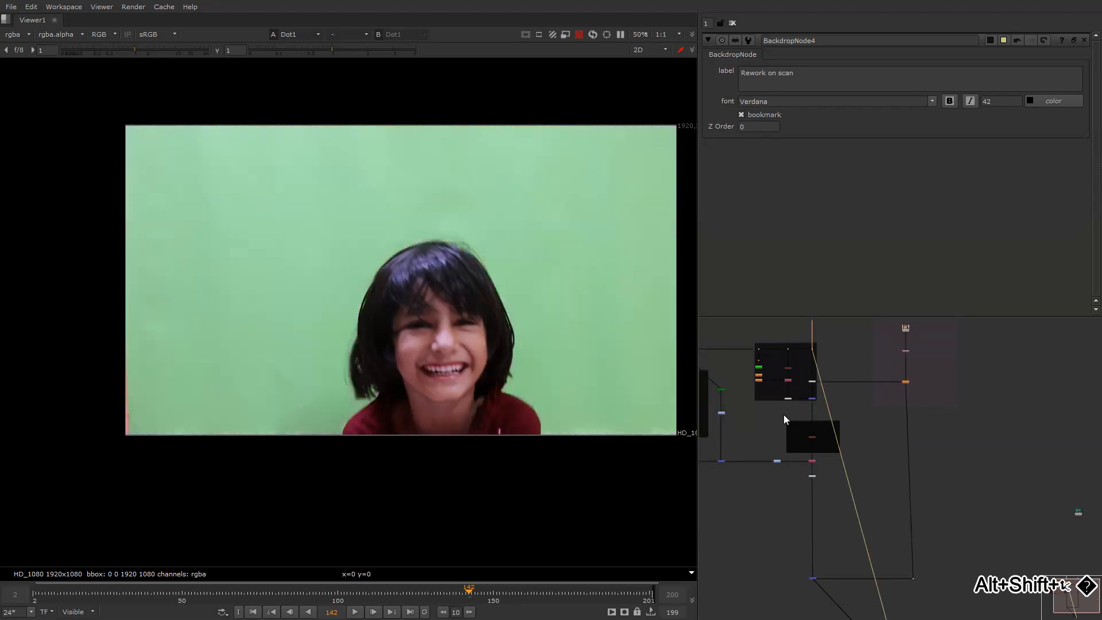
pyautogui.moveTo(770, 530); pyautogui.dragTo(754, 432, button='middle')
pyautogui.press('1')
pyautogui.press('2')
pyautogui.press('1')
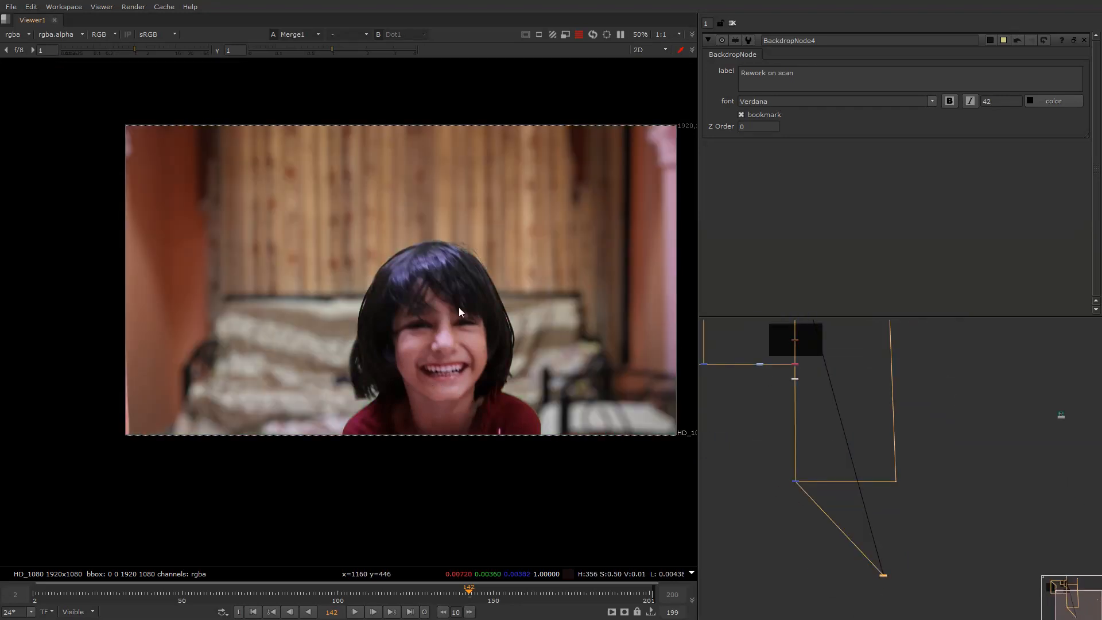
pyautogui.press('2')
pyautogui.press('1')
pyautogui.press('2')
pyautogui.press('1')
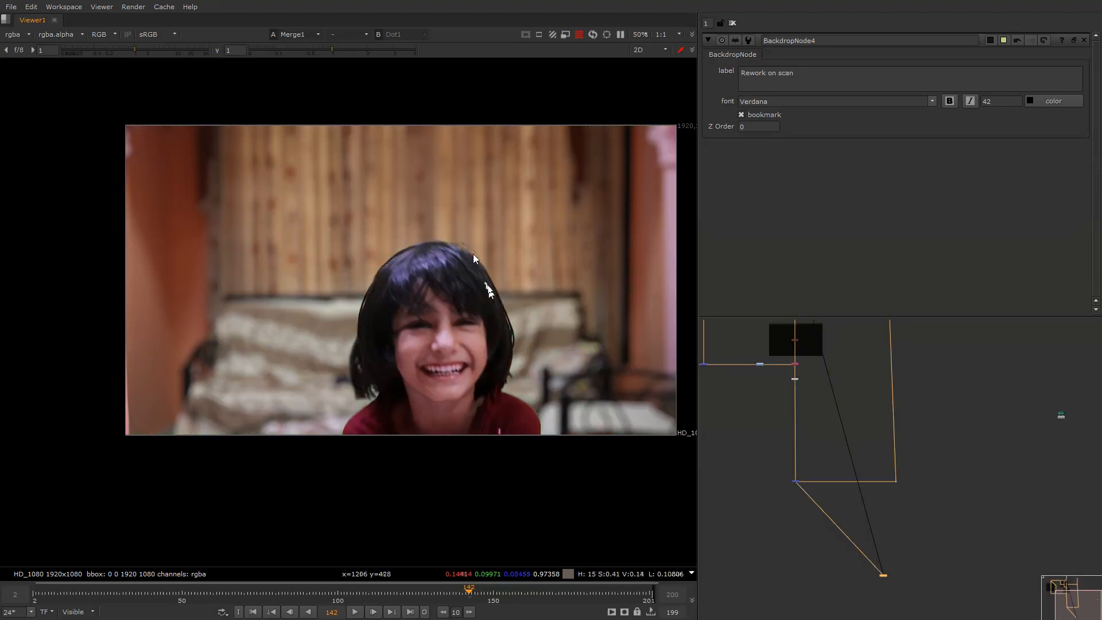
# Compare the hair edges in the composite with those in the green-screen plate at close range.
pyautogui.scroll(5, 476, 252)
pyautogui.press('2')
pyautogui.press('1')
pyautogui.press('2')
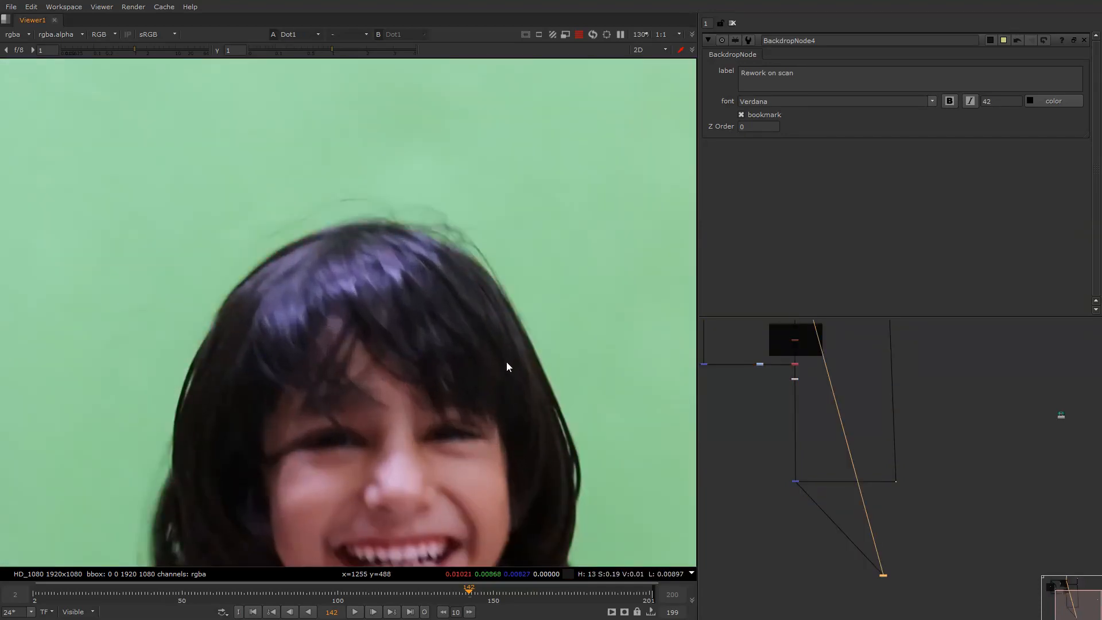
pyautogui.press('1')
pyautogui.press('2')
pyautogui.press('1')
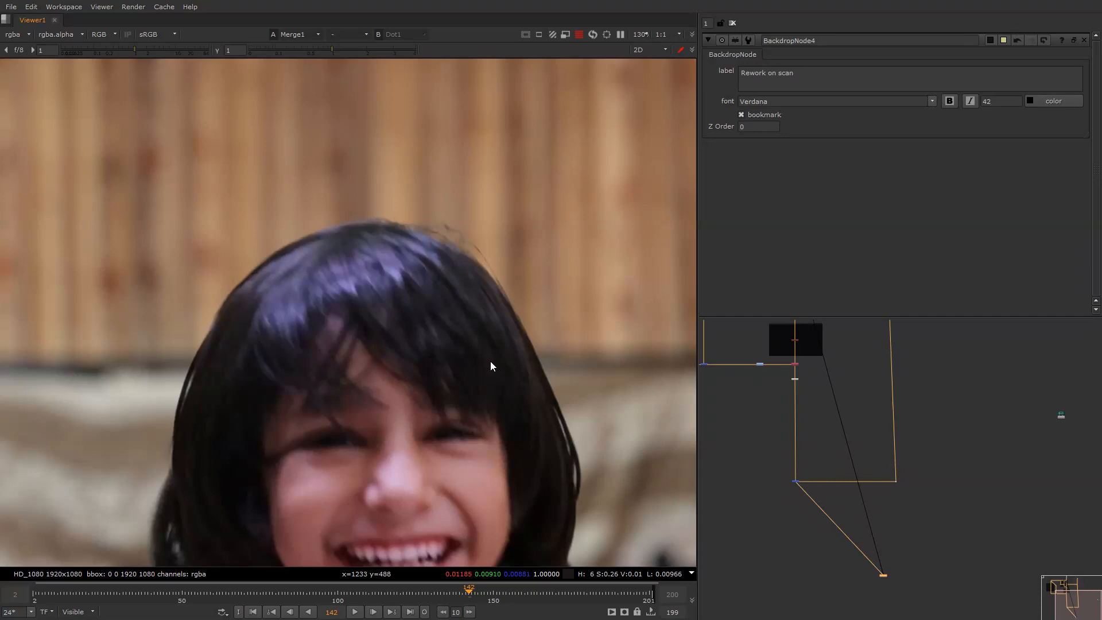
pyautogui.moveTo(473, 320); pyautogui.dragTo(536, 325, button='middle')
# Look over the node connections around the Despill group and show the green-screen plate instead of the composite.
pyautogui.scroll(-3, 854, 457)
pyautogui.scroll(4, 798, 384)
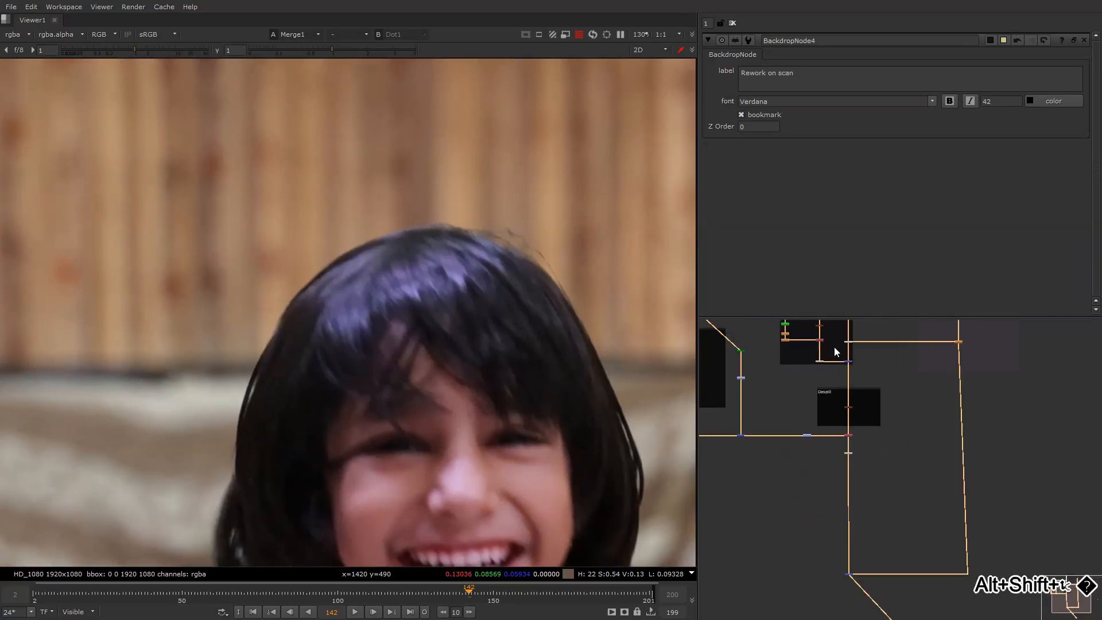
pyautogui.moveTo(835, 347); pyautogui.dragTo(786, 314, button='middle')
pyautogui.scroll(3, 797, 376)
pyautogui.moveTo(854, 468); pyautogui.dragTo(798, 339, button='middle')
pyautogui.scroll(-4, 825, 382)
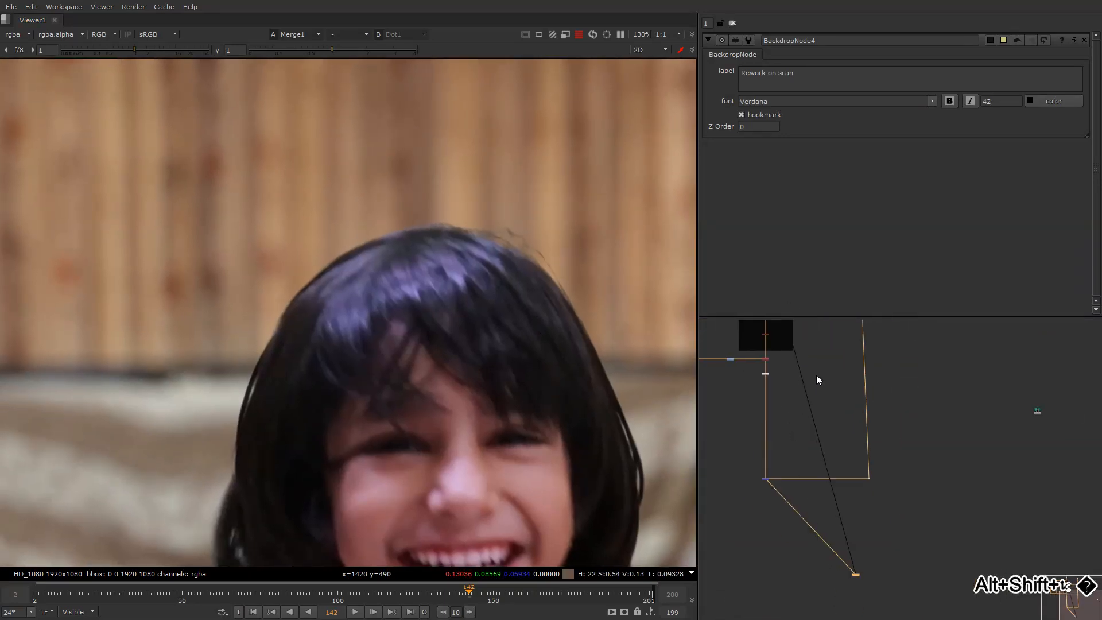
pyautogui.moveTo(817, 376); pyautogui.dragTo(808, 465, button='middle')
pyautogui.press('2')
# Add a Constant node near the background branch and colour it with green sampled from the plate: 0.332583, 0.69313, 0.38496.
pyautogui.moveTo(770, 347); pyautogui.dragTo(801, 400, button='middle')
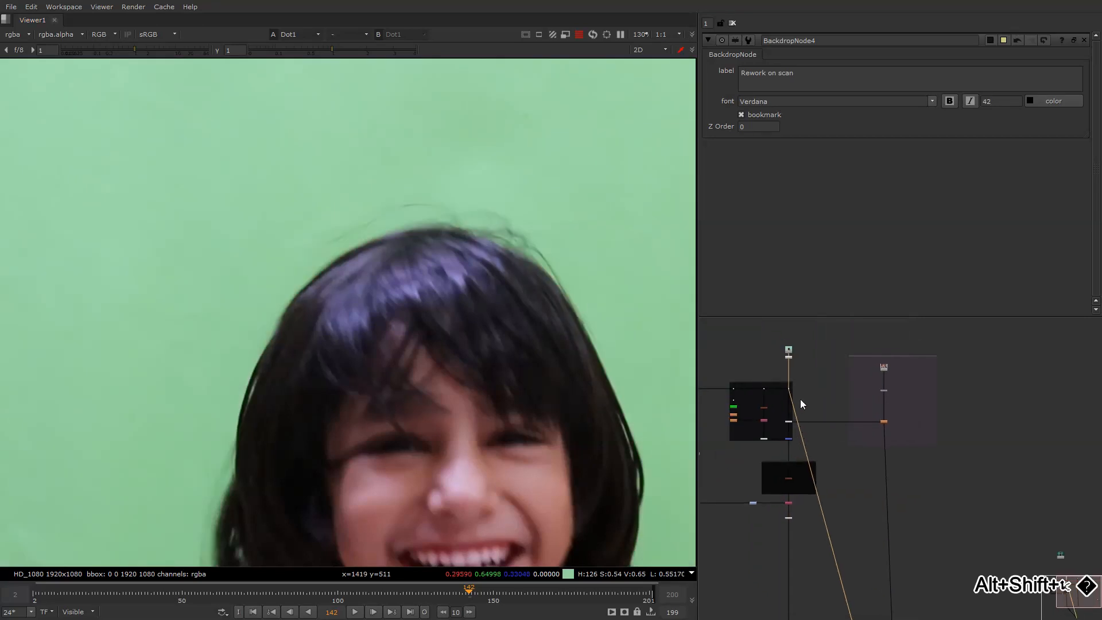
pyautogui.press('Tab')
pyautogui.write('c')
pyautogui.click(820, 401)
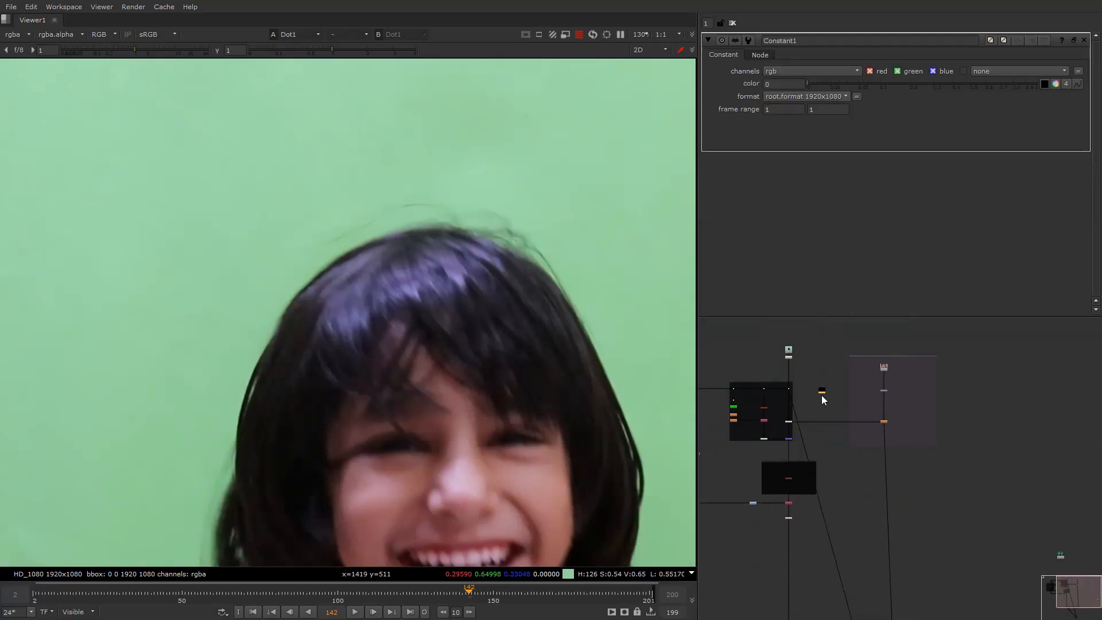
pyautogui.moveTo(825, 400); pyautogui.dragTo(854, 455)
pyautogui.keyDown('ctrl'); pyautogui.click(556, 118); pyautogui.keyUp('ctrl')
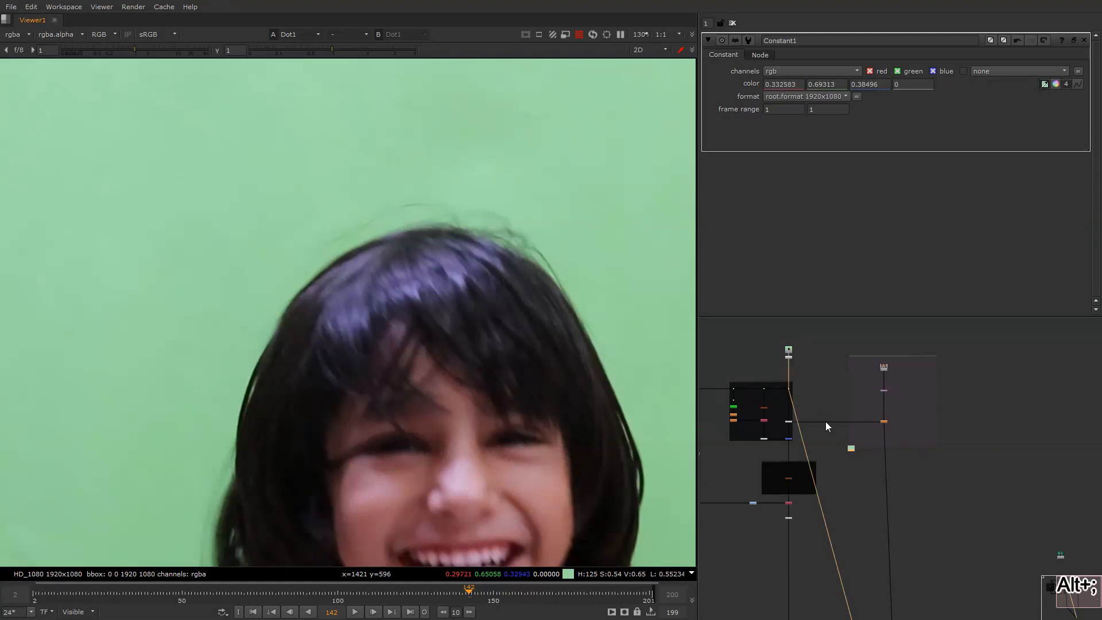
# Add a Merge node combining the green Constant as input A with the plate's dot as input B.
pyautogui.scroll(5, 832, 460)
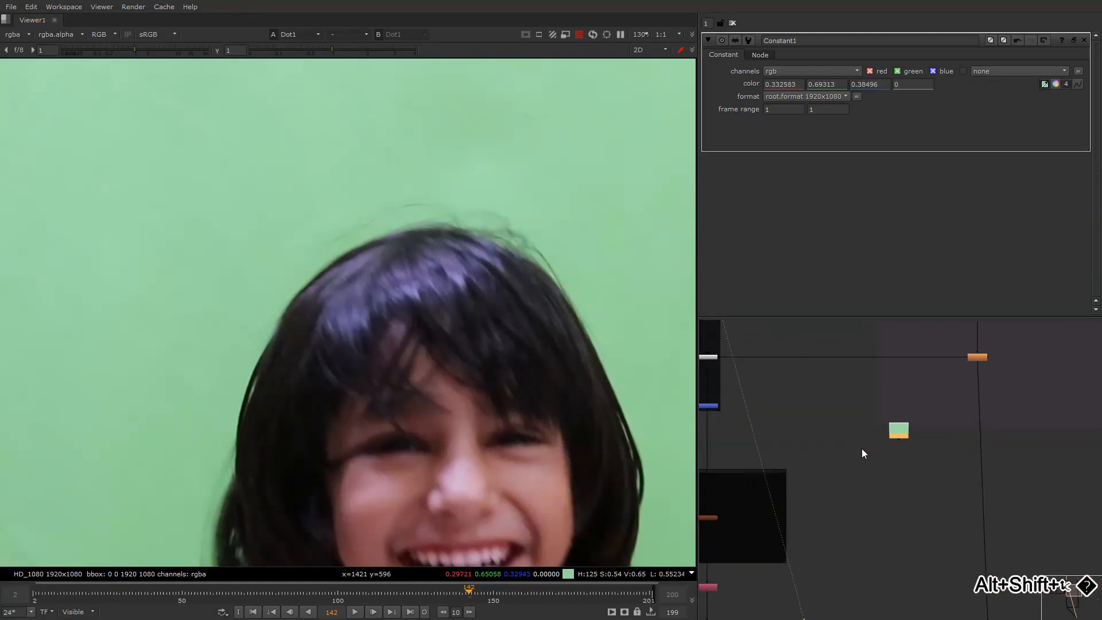
pyautogui.scroll(-3, 853, 445)
pyautogui.press('m')
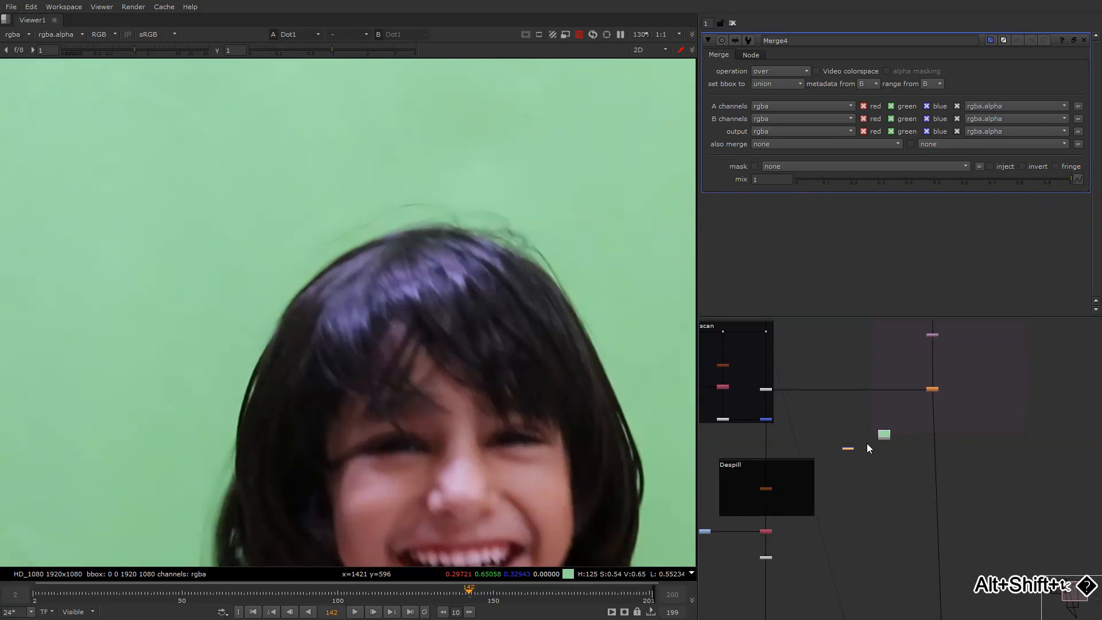
pyautogui.moveTo(886, 439); pyautogui.dragTo(843, 449)
pyautogui.keyDown('alt'); pyautogui.moveTo(845, 446); pyautogui.dragTo(886, 431, button='middle'); pyautogui.keyUp('alt')
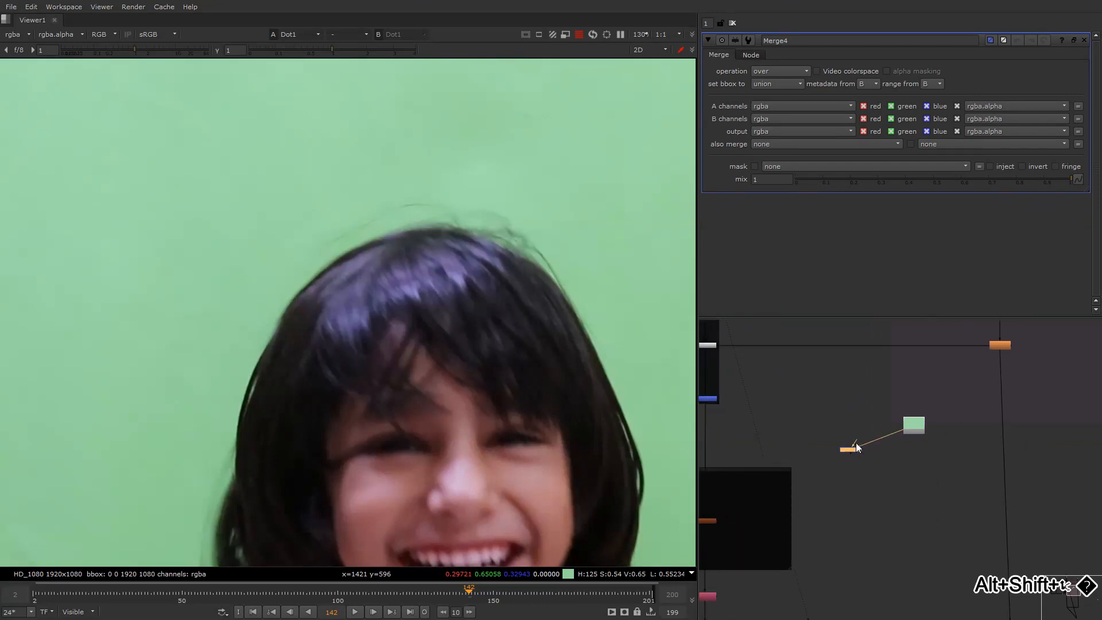
pyautogui.moveTo(856, 443); pyautogui.dragTo(811, 372)
pyautogui.scroll(-4, 832, 380)
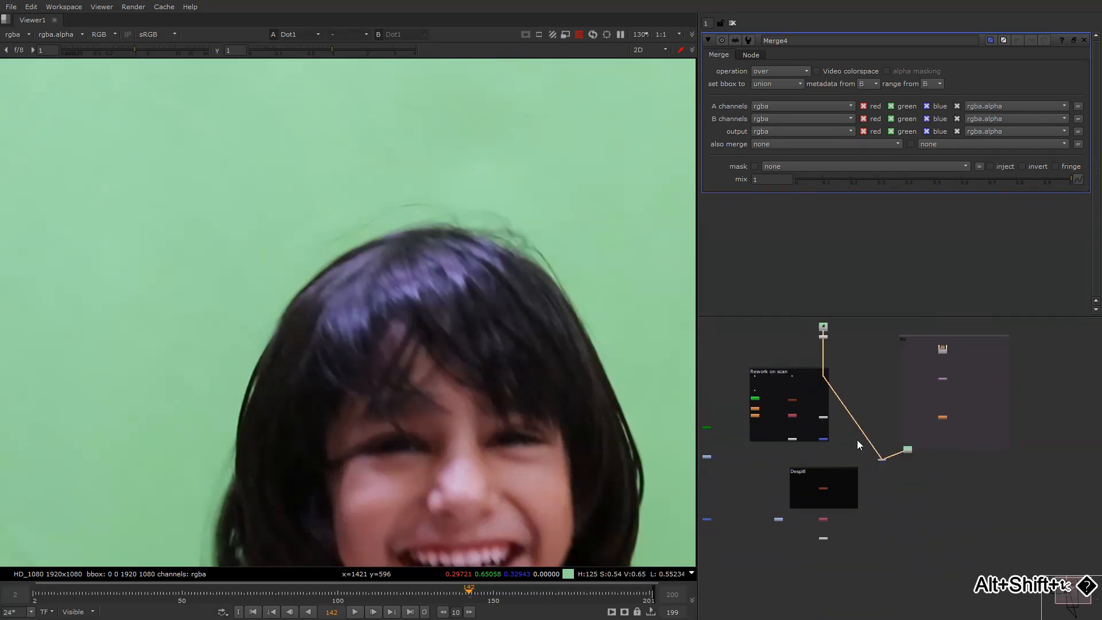
pyautogui.moveTo(858, 440); pyautogui.dragTo(784, 372, button='middle')
pyautogui.moveTo(852, 374); pyautogui.dragTo(794, 415)
pyautogui.click(825, 395)
# Insert a PostageStamp node between the plate's dot and the new Merge, and align it above the Merge.
pyautogui.scroll(-4, 833, 390)
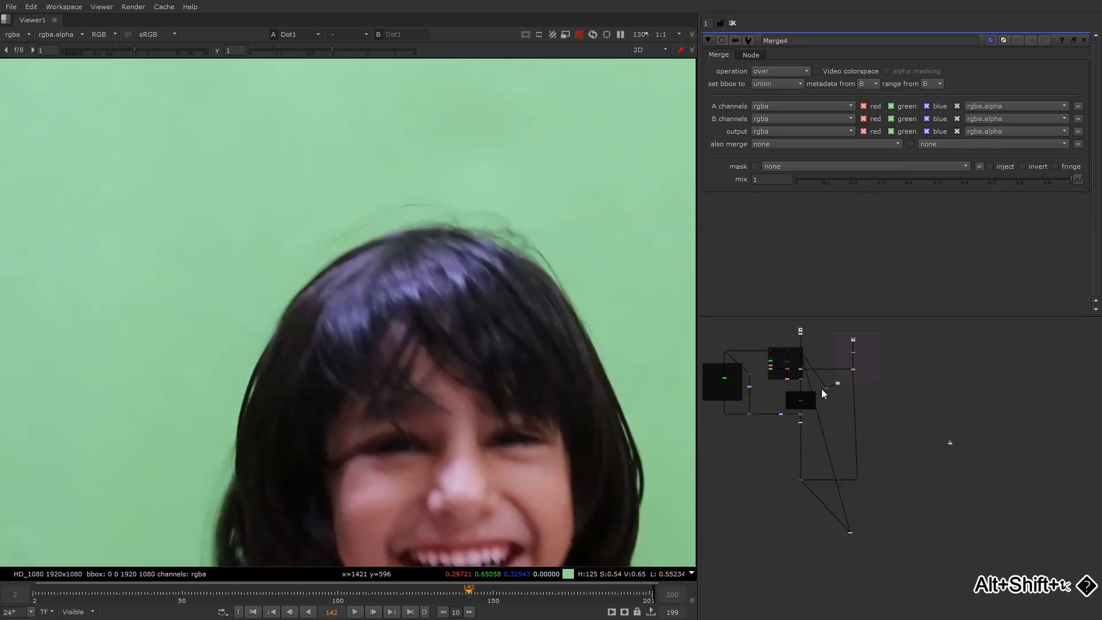
pyautogui.scroll(3, 827, 376)
pyautogui.press('Tab')
pyautogui.write('po')
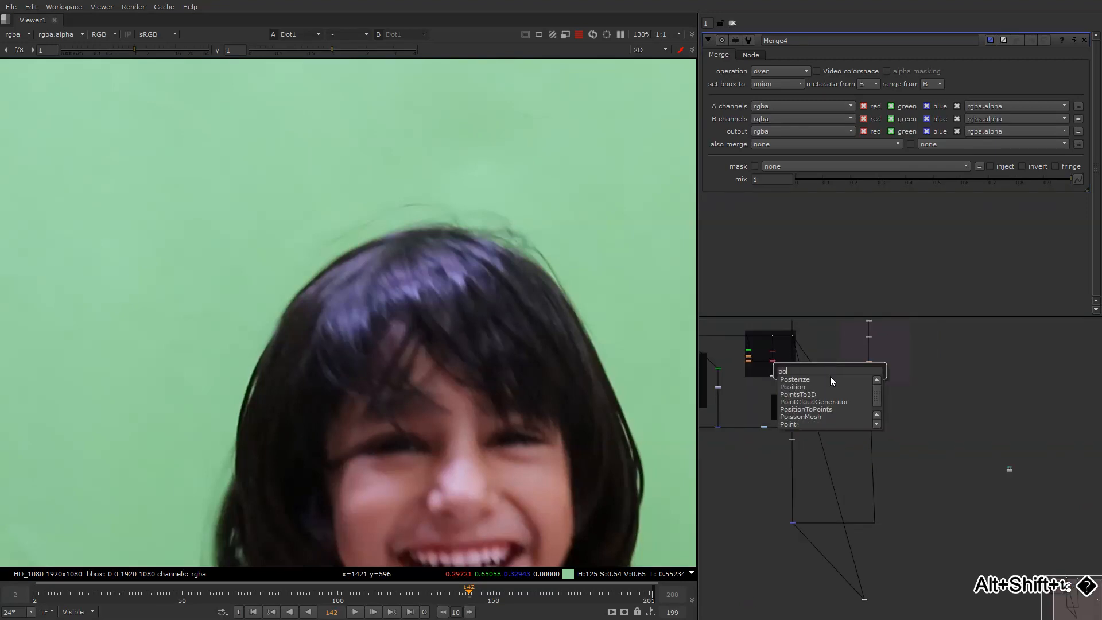
pyautogui.write('sta')
pyautogui.press('Return')
pyautogui.scroll(4, 833, 379)
pyautogui.moveTo(836, 361)
pyautogui.mouseDown()
pyautogui.moveTo(821, 378)
pyautogui.moveTo(836, 370)
pyautogui.mouseUp()
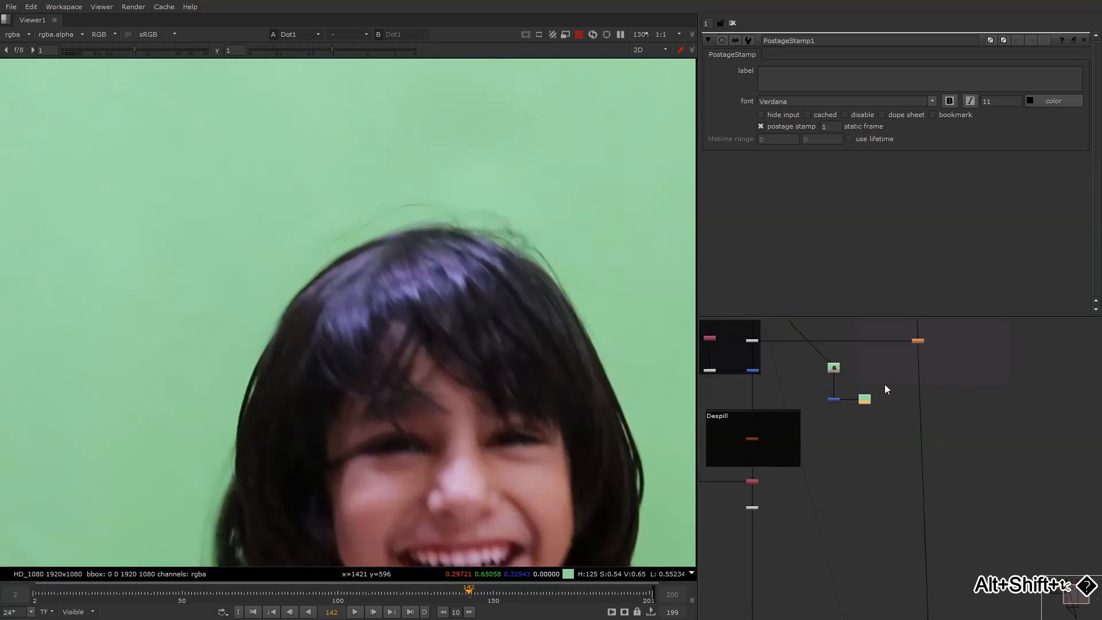
# Move the background branch away from the main node chain and align its lower dot with the final merge.
pyautogui.scroll(-4, 835, 367)
pyautogui.moveTo(822, 342); pyautogui.dragTo(825, 385, button='middle')
pyautogui.moveTo(806, 344); pyautogui.dragTo(928, 436)
pyautogui.moveTo(843, 375); pyautogui.dragTo(891, 375)
pyautogui.moveTo(820, 453); pyautogui.dragTo(767, 346, button='middle')
pyautogui.moveTo(785, 418); pyautogui.dragTo(838, 454)
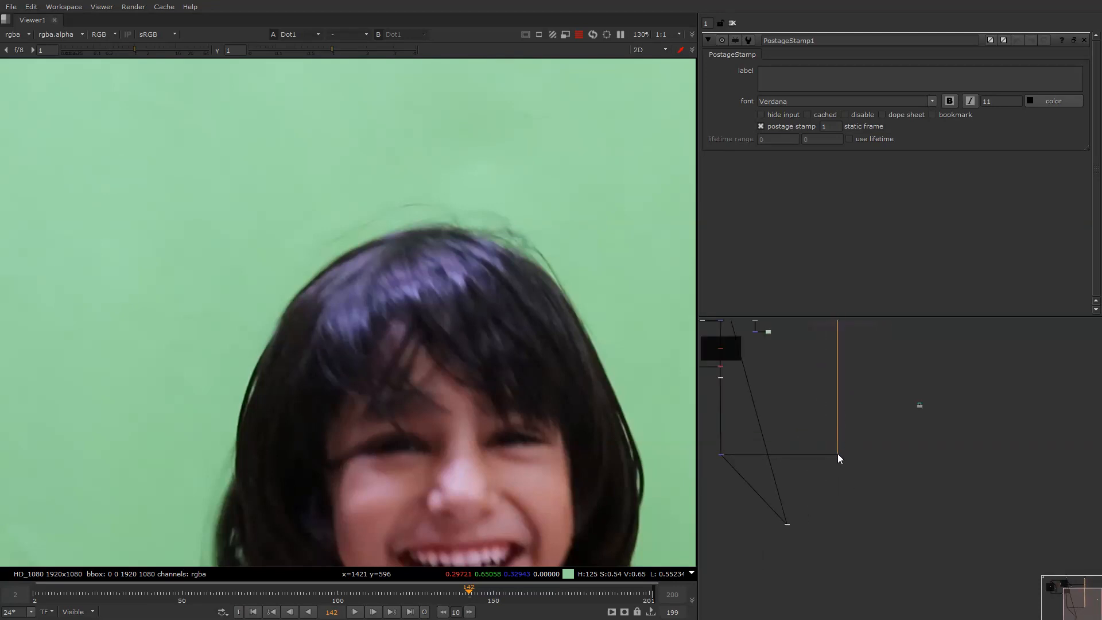
# Move the postage stamp, merge and constant group closer to the background branch.
pyautogui.moveTo(755, 353); pyautogui.dragTo(782, 408, button='middle')
pyautogui.hotkey('alt', 'shift', 's')
pyautogui.scroll(4, 778, 390)
pyautogui.moveTo(853, 413); pyautogui.dragTo(839, 452)
pyautogui.moveTo(819, 426); pyautogui.dragTo(774, 300, button='middle')
pyautogui.moveTo(795, 326); pyautogui.dragTo(813, 352)
pyautogui.click(812, 408)
# Open Merge4, view its output and examine the available merge operations.
pyautogui.scroll(3, 807, 404)
pyautogui.doubleClick(816, 363)
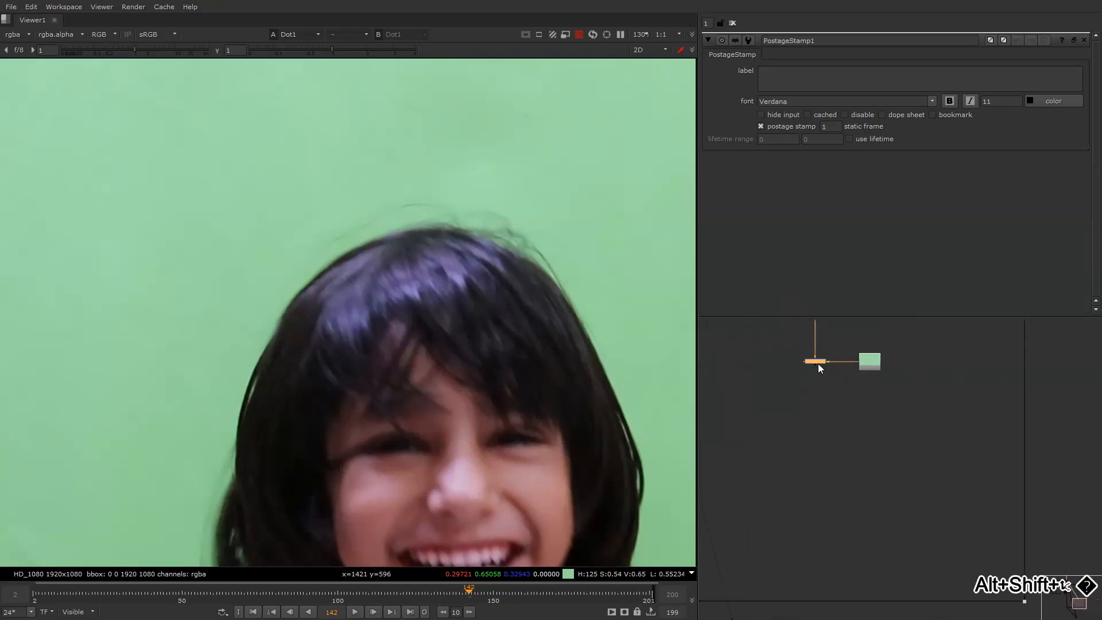
pyautogui.press('1')
pyautogui.click(770, 71)
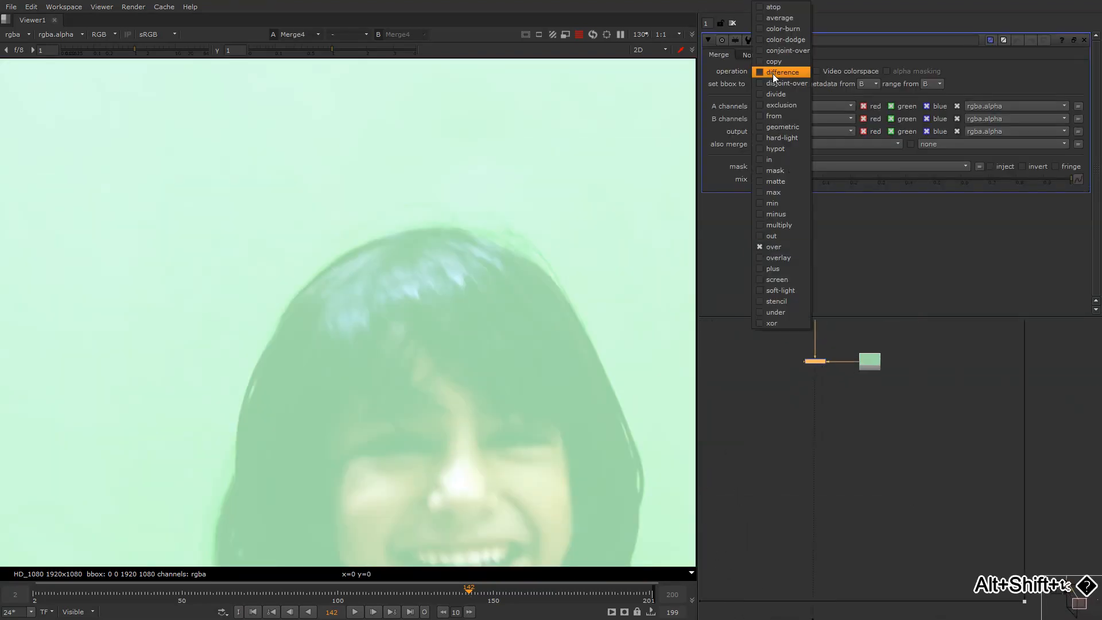
pyautogui.click(571, 173)
# View the postage stamp's green-screen plate at full frame and inspect the constant colour feeding the merge.
pyautogui.moveTo(827, 338); pyautogui.dragTo(829, 420, button='middle')
pyautogui.click(820, 386)
pyautogui.press('1')
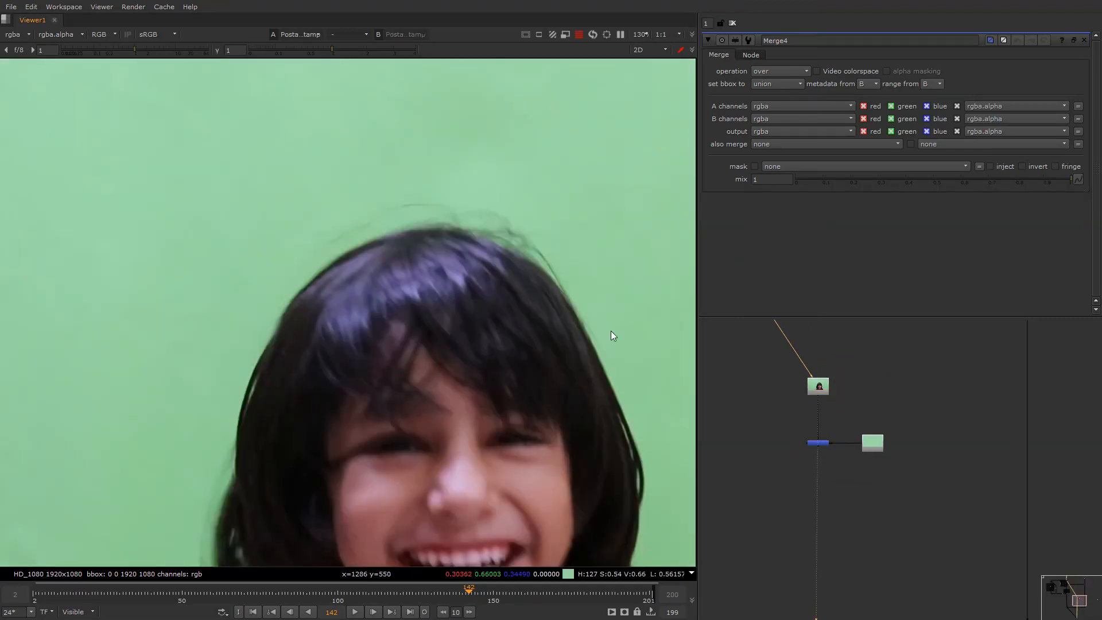
pyautogui.press('f')
pyautogui.click(876, 442)
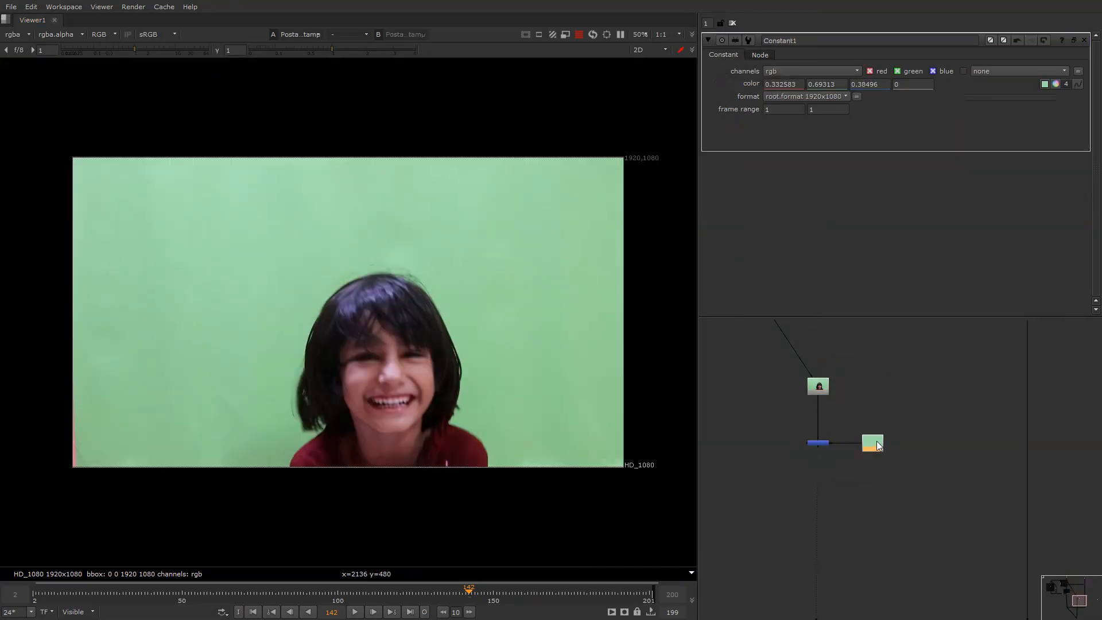
# Set Merge4, which combines the plate with the constant, to the divide operation.
pyautogui.moveTo(845, 438); pyautogui.dragTo(873, 389, button='middle')
pyautogui.doubleClick(847, 383)
pyautogui.press('1')
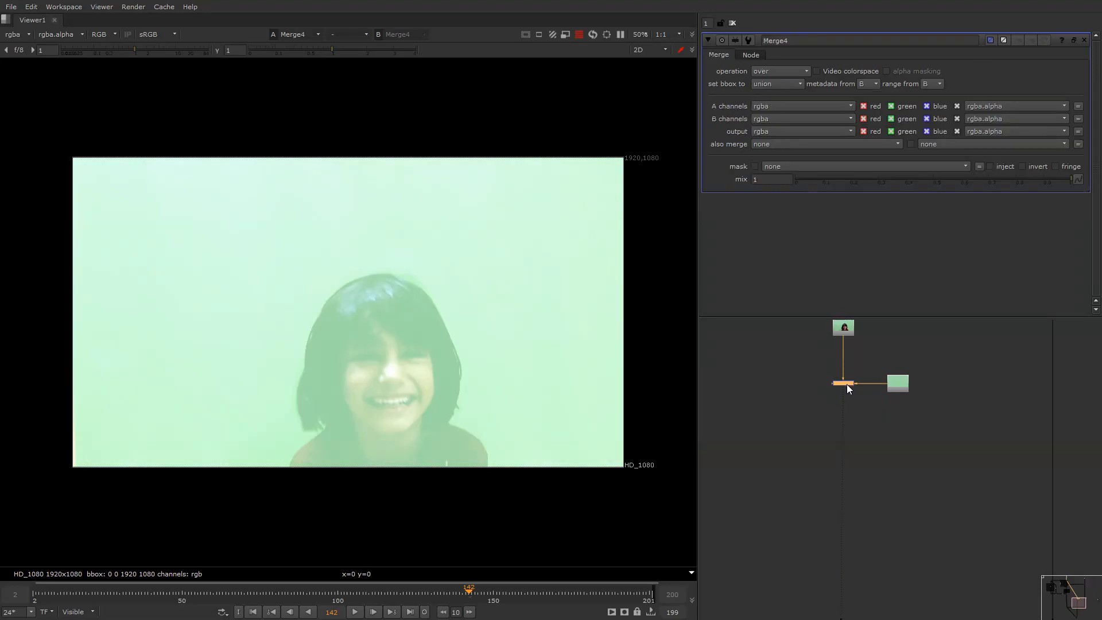
pyautogui.click(784, 73)
pyautogui.click(781, 94)
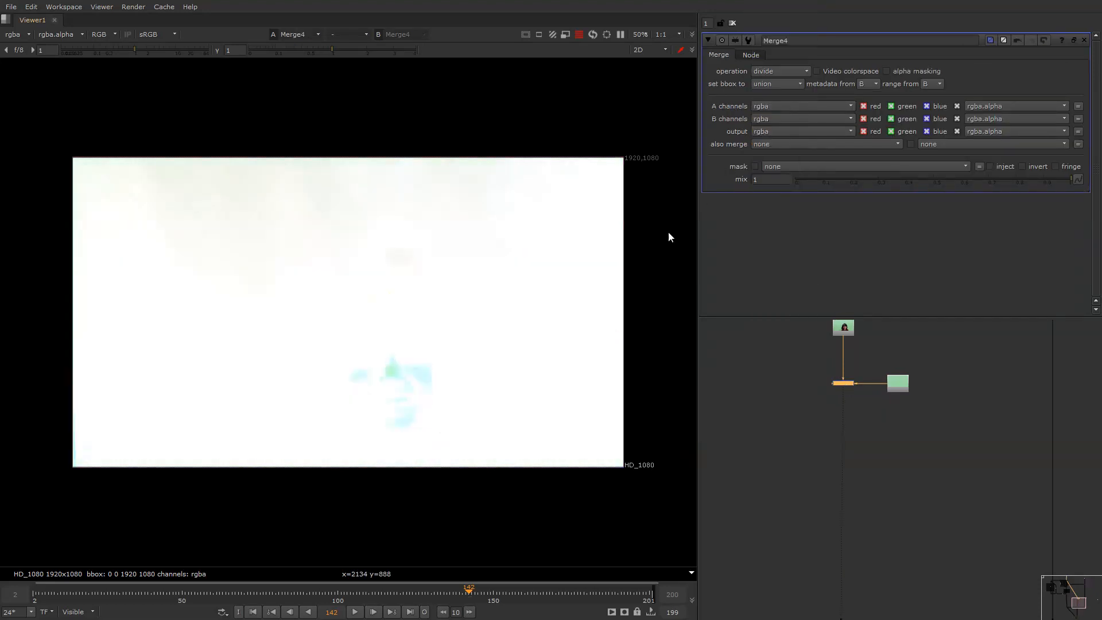
# Insert a merge between the background dot and the final merge, feed it the divided plate, and set it to multiply.
pyautogui.scroll(-5, 849, 392)
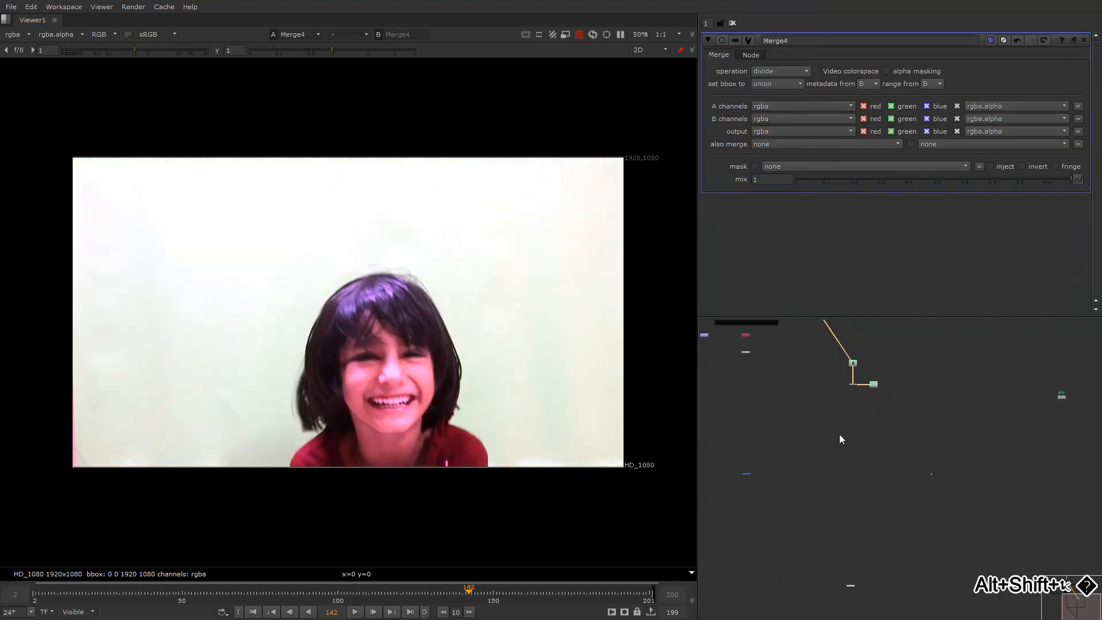
pyautogui.moveTo(840, 434); pyautogui.dragTo(841, 414, button='middle')
pyautogui.scroll(3, 840, 415)
pyautogui.press('m')
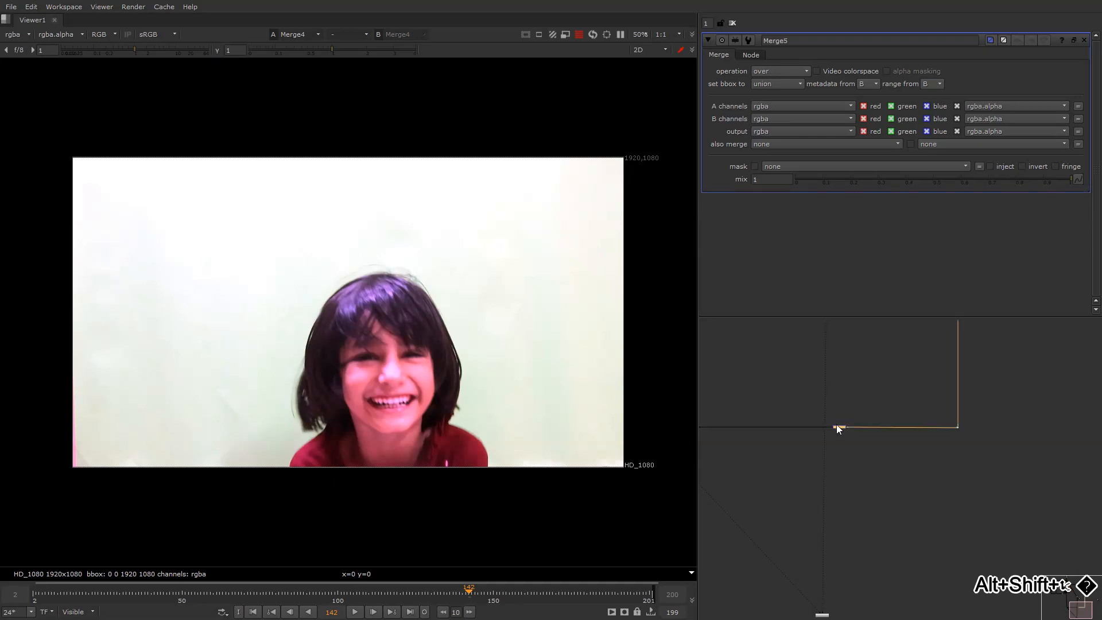
pyautogui.click(780, 71)
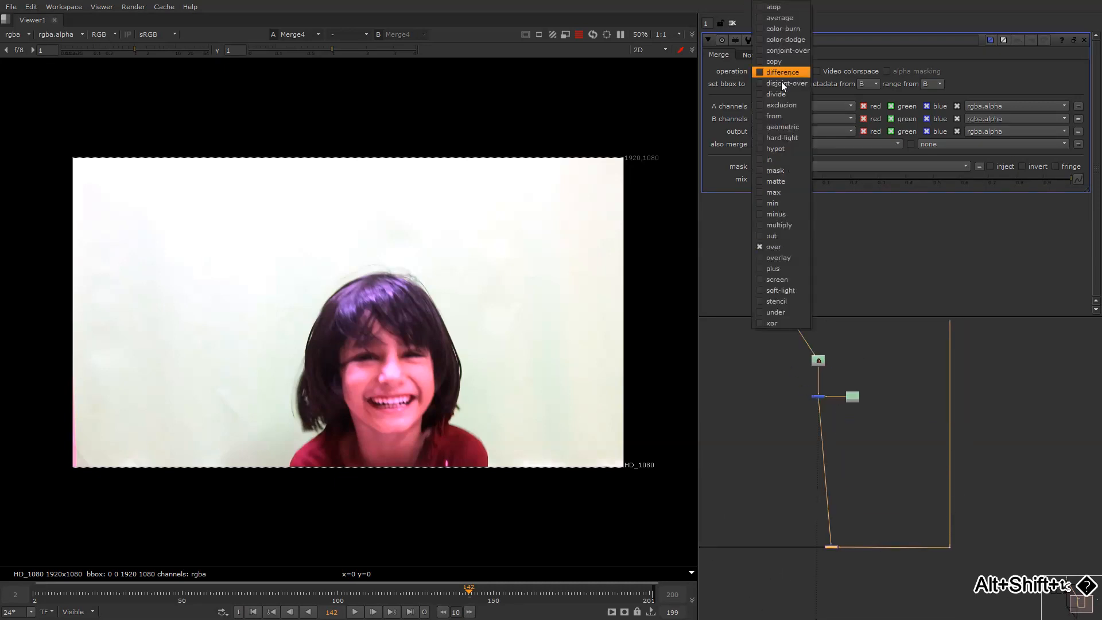
pyautogui.click(791, 225)
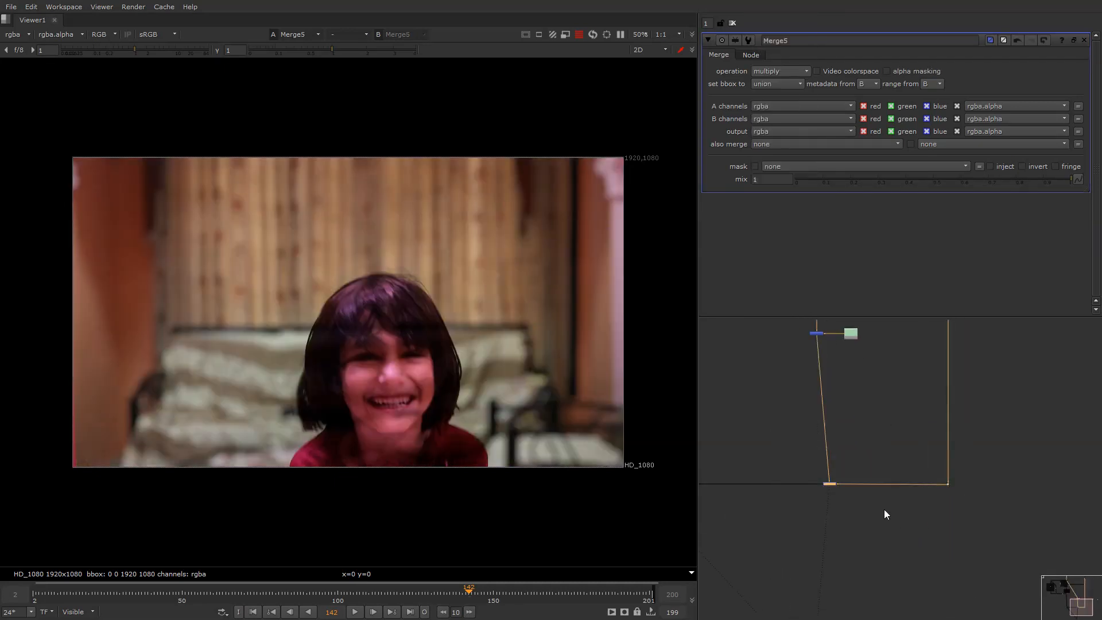
# Inspect the hair detail in the multiplied background and view the final composite from Merge1.
pyautogui.scroll(5, 402, 287)
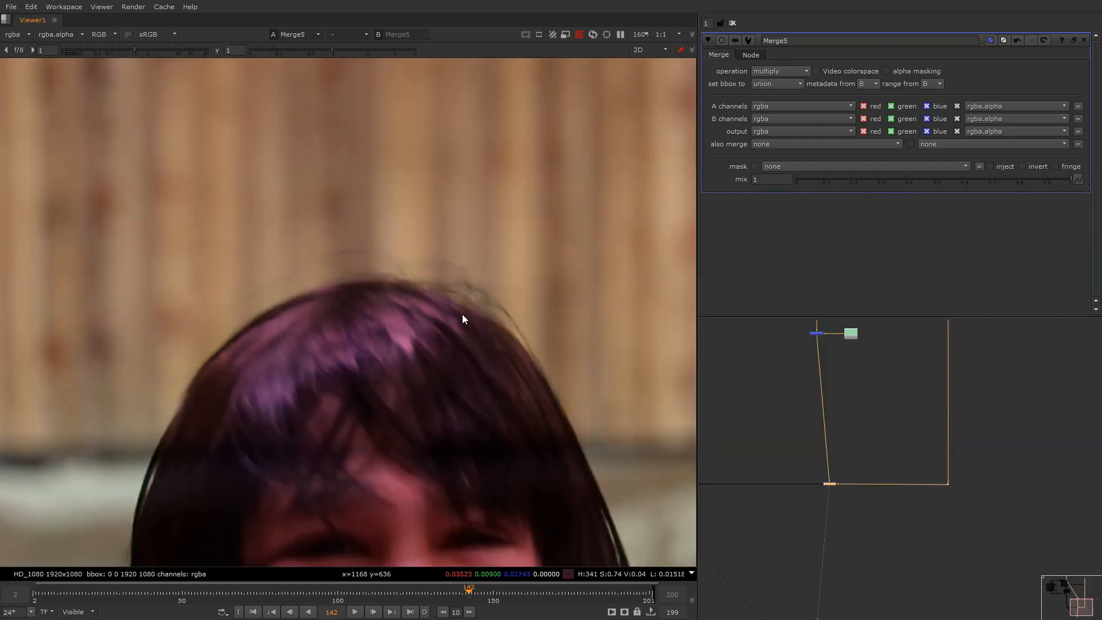
pyautogui.moveTo(714, 427); pyautogui.dragTo(834, 412, button='middle')
pyautogui.moveTo(819, 417); pyautogui.dragTo(660, 548)
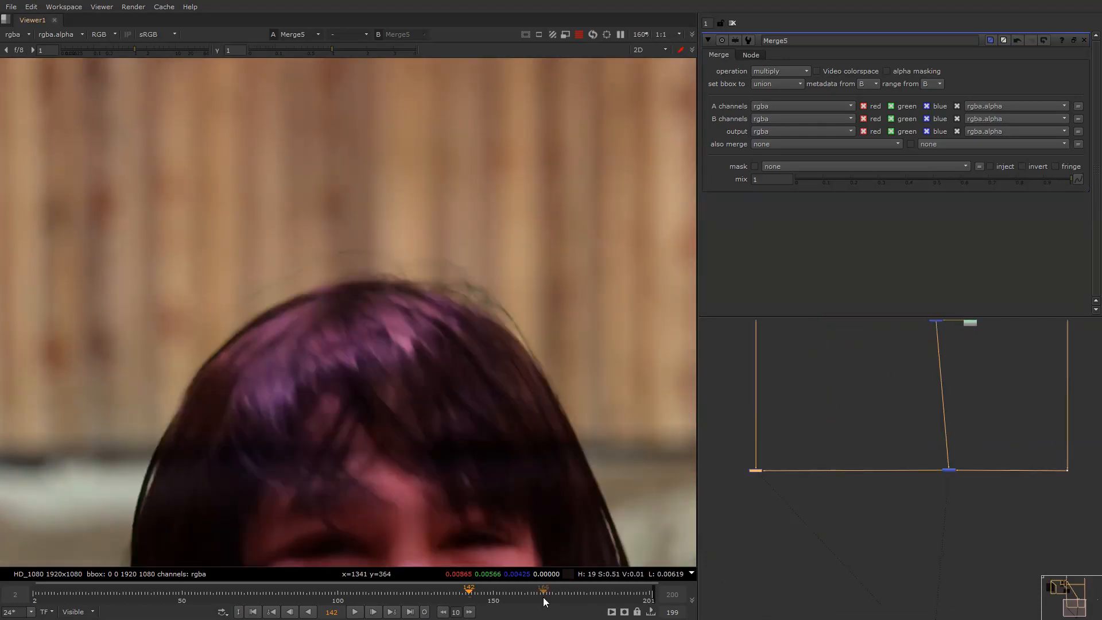
pyautogui.press('1')
pyautogui.click(795, 433)
pyautogui.scroll(-5, 541, 367)
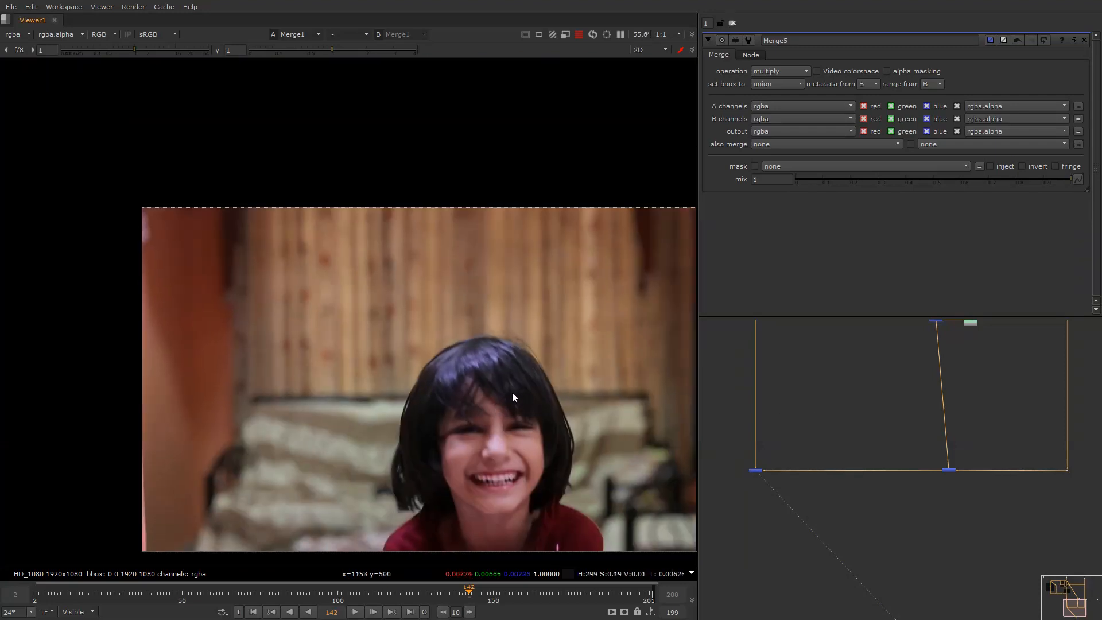
# Toggle the multiply merge while inspecting the flyaway hair in the final composite.
pyautogui.moveTo(838, 414); pyautogui.dragTo(736, 371, button='middle')
pyautogui.click(849, 425)
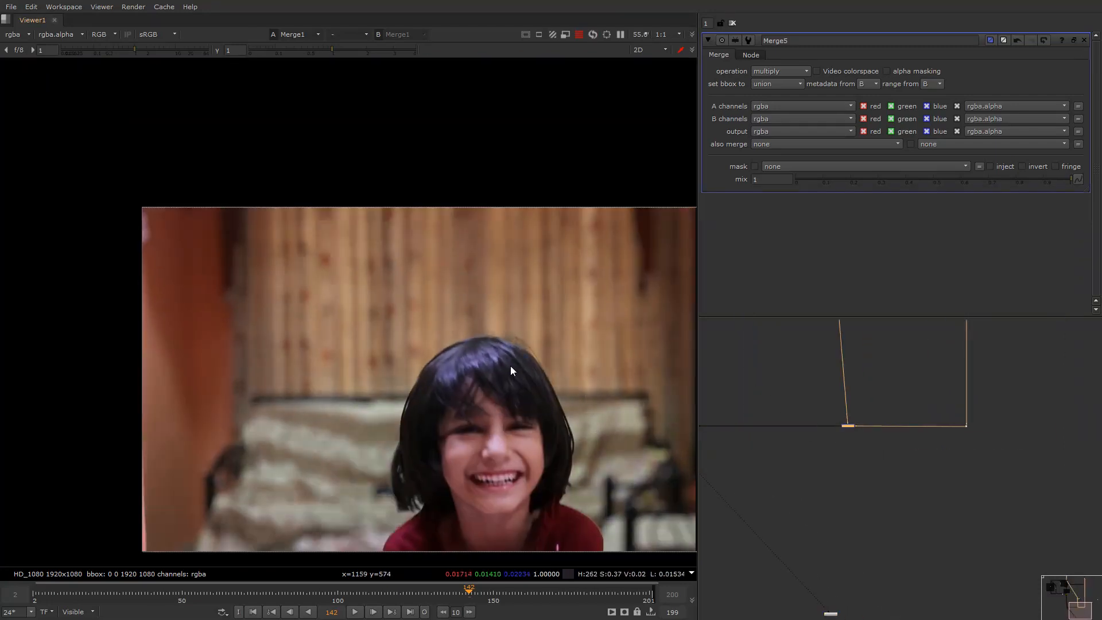
pyautogui.scroll(5, 508, 344)
pyautogui.press('d')
pyautogui.scroll(-4, 849, 384)
pyautogui.hotkey('alt', 'shift', 's')
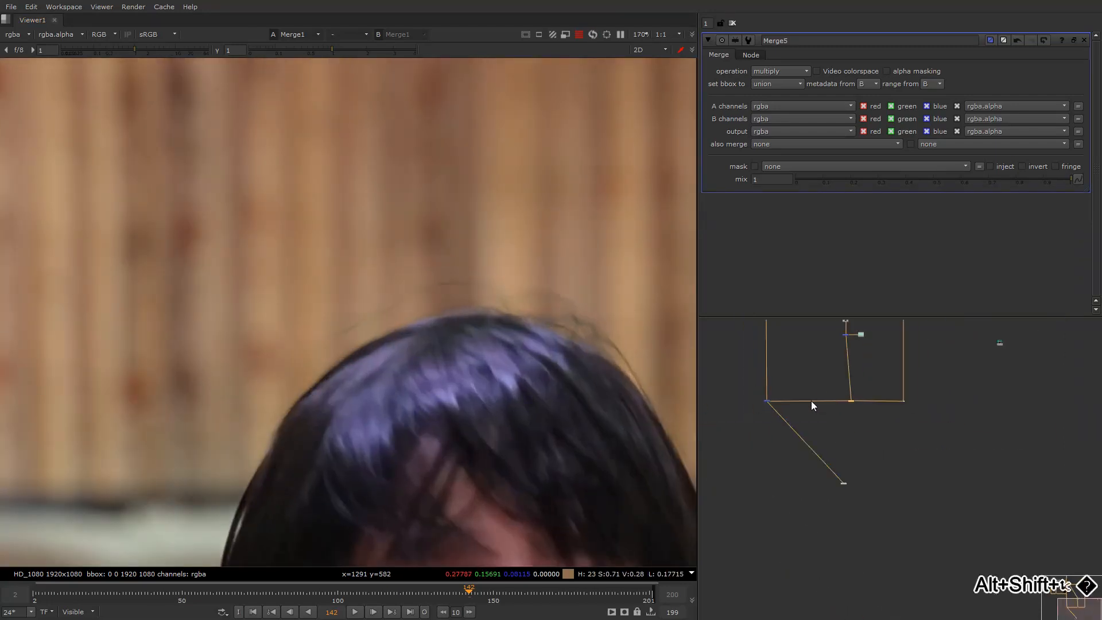
# Load the original plate from Dot1 into the viewer alongside the Merge1 composite for comparison.
pyautogui.moveTo(772, 322); pyautogui.dragTo(808, 403, button='middle')
pyautogui.moveTo(791, 349); pyautogui.dragTo(776, 424, button='middle')
pyautogui.moveTo(775, 347); pyautogui.dragTo(793, 360)
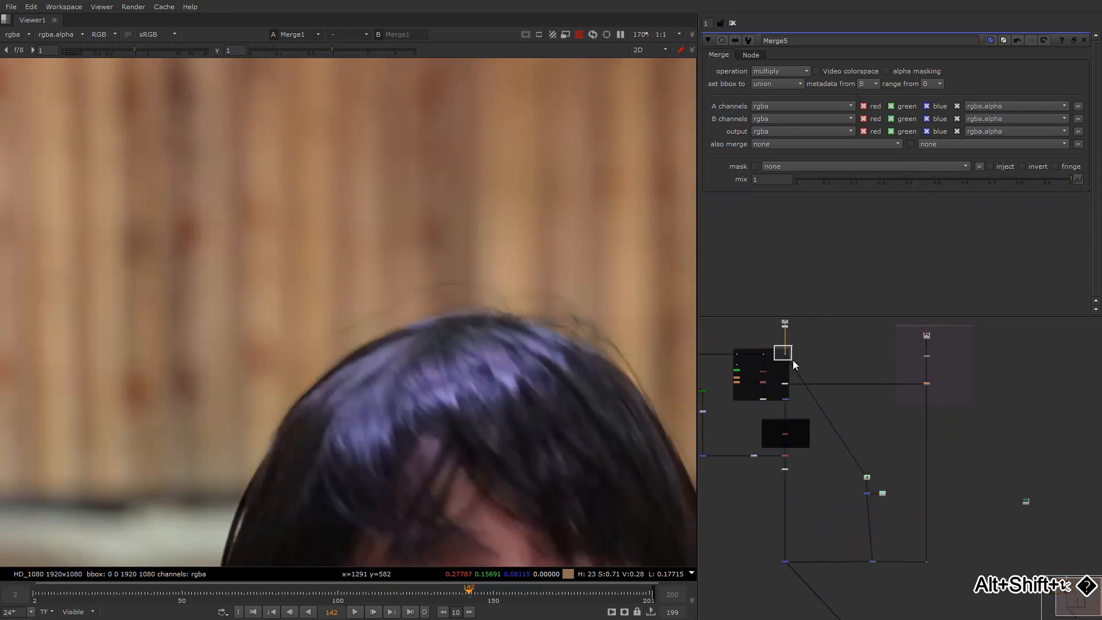
pyautogui.press('1')
pyautogui.moveTo(785, 463); pyautogui.dragTo(777, 344, button='middle')
pyautogui.press('1')
pyautogui.press('2')
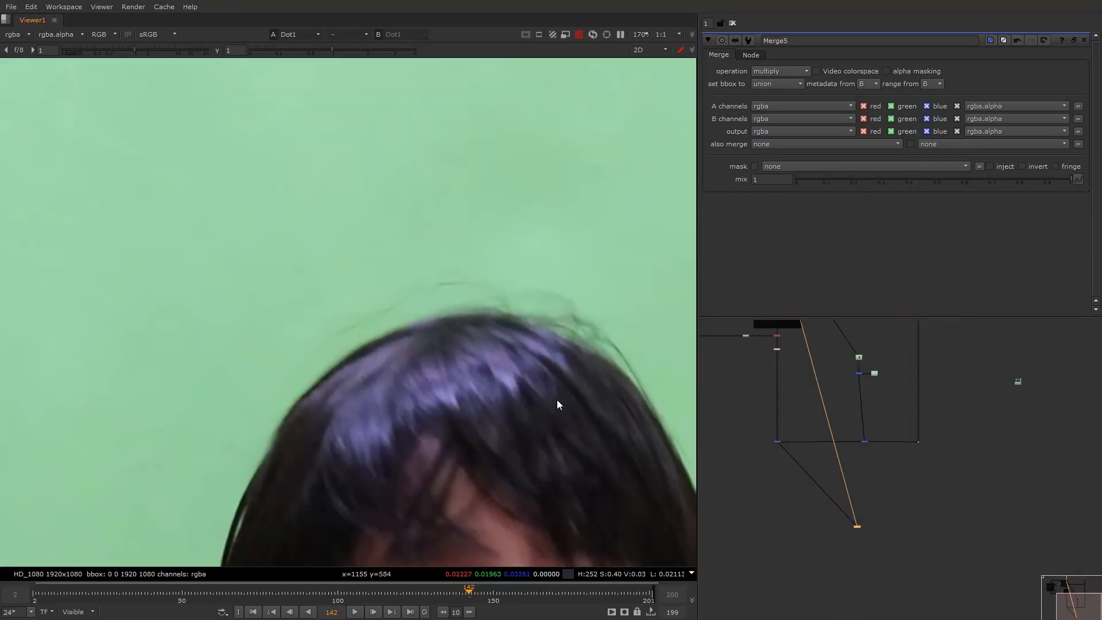
# Compare the Merge1 composite with the original plate around the face and the side hair edges.
pyautogui.press('1')
pyautogui.press('f')
pyautogui.press('2')
pyautogui.press('1')
pyautogui.scroll(4, 462, 390)
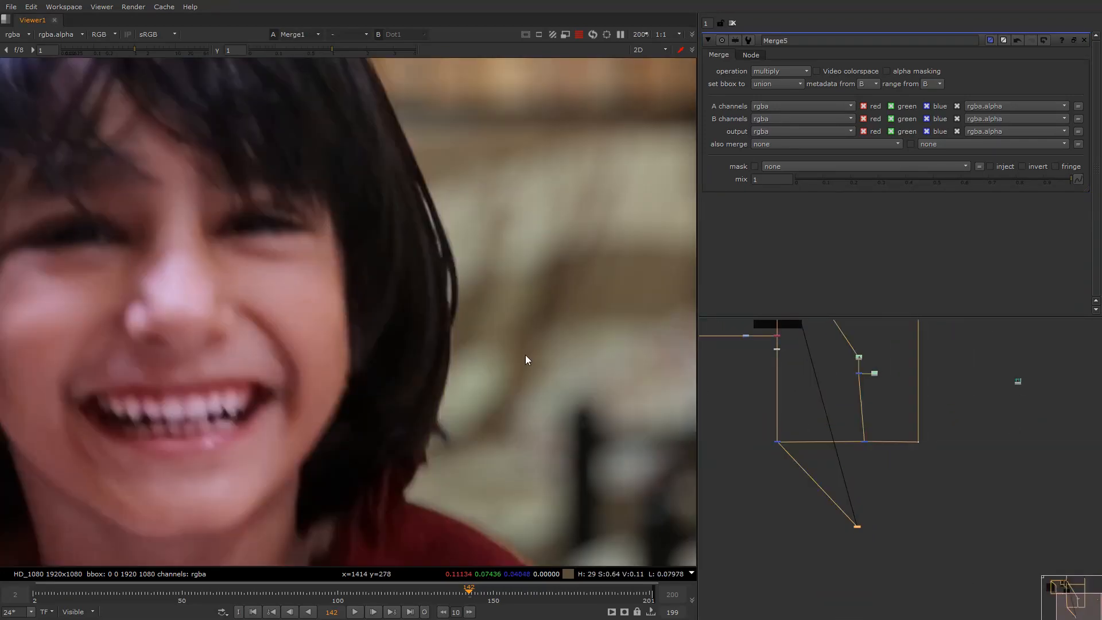
pyautogui.press('2')
pyautogui.press('1')
pyautogui.press('2')
pyautogui.press('1')
pyautogui.scroll(-3, 450, 339)
pyautogui.press('2')
pyautogui.press('1')
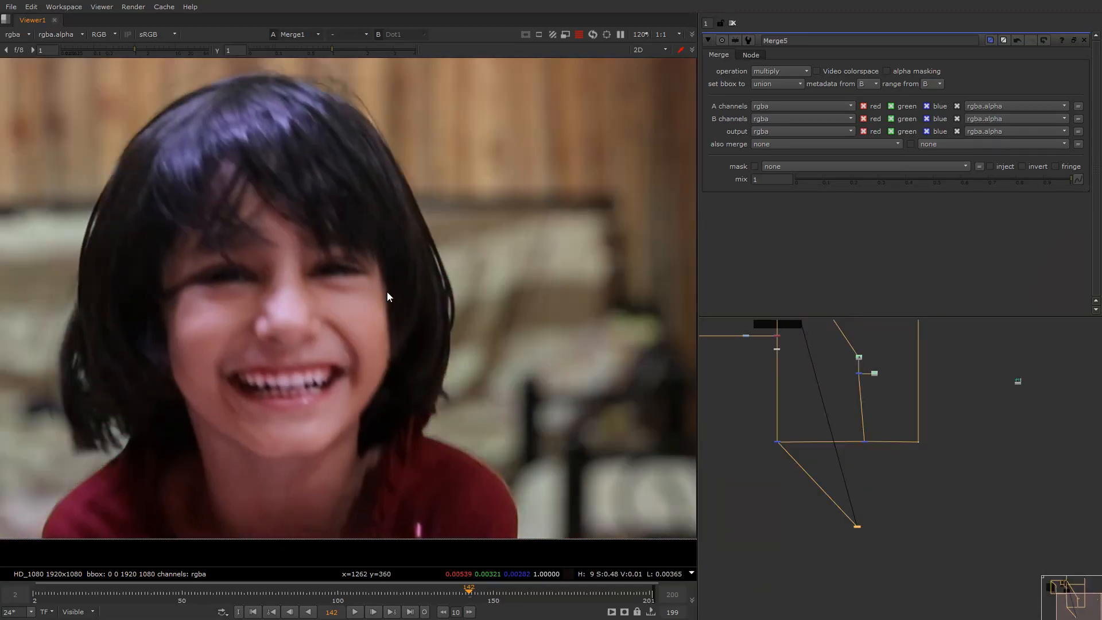
# Compare the fine flyaway strands on top of the head between the original plate and the composite.
pyautogui.moveTo(355, 249); pyautogui.dragTo(448, 426, button='middle')
pyautogui.scroll(6, 349, 235)
pyautogui.press('2')
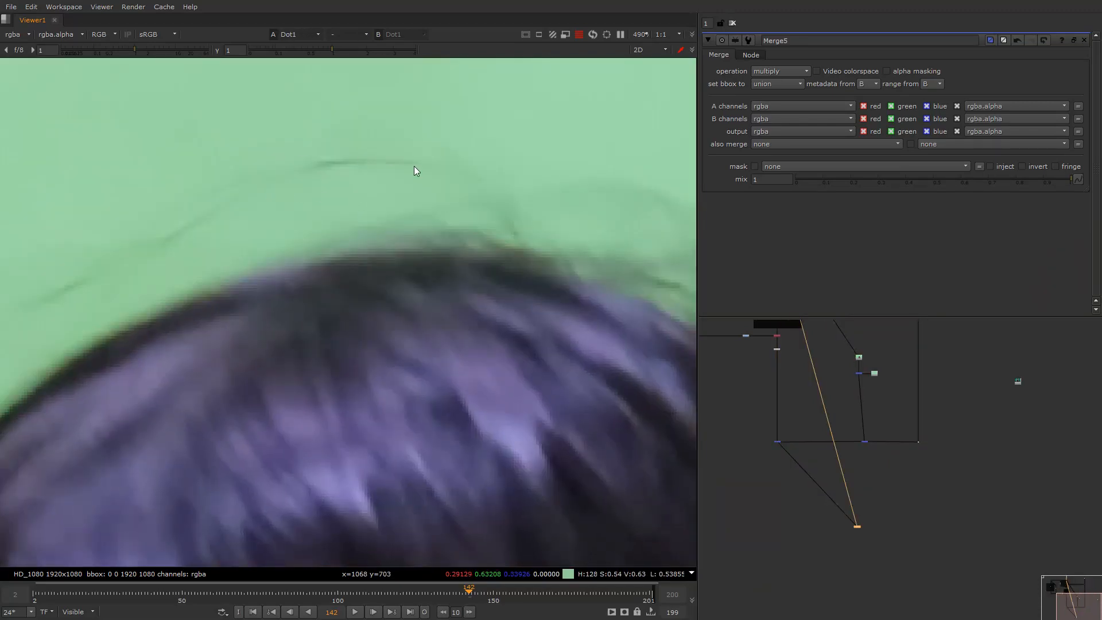
pyautogui.press('1')
pyautogui.scroll(1, 498, 240)
pyautogui.moveTo(498, 235); pyautogui.dragTo(381, 244, button='middle')
pyautogui.press('2')
pyautogui.press('1')
pyautogui.moveTo(292, 304); pyautogui.dragTo(712, 200, button='middle')
pyautogui.press('2')
pyautogui.press('1')
pyautogui.press('2')
pyautogui.press('1')
pyautogui.scroll(-4, 471, 246)
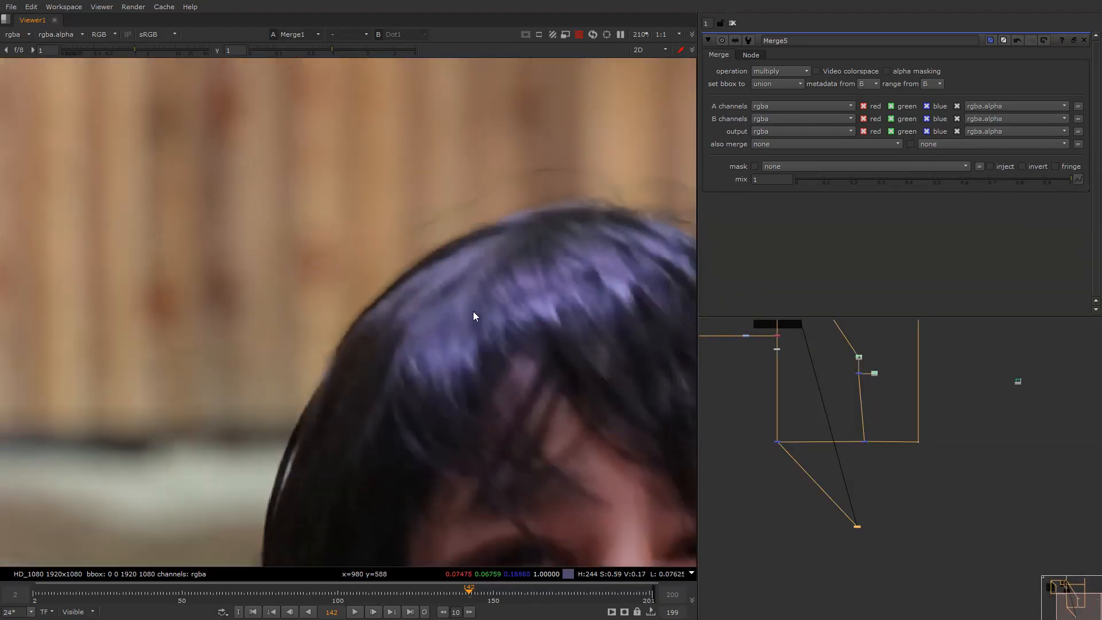
# Compare the forehead hairline, lower hair and face between the composite and the original plate.
pyautogui.scroll(3, 516, 375)
pyautogui.press('2')
pyautogui.moveTo(515, 376); pyautogui.dragTo(402, 144, button='middle')
pyautogui.press('1')
pyautogui.press('2')
pyautogui.scroll(-4, 371, 266)
pyautogui.press('1')
pyautogui.press('2')
pyautogui.press('1')
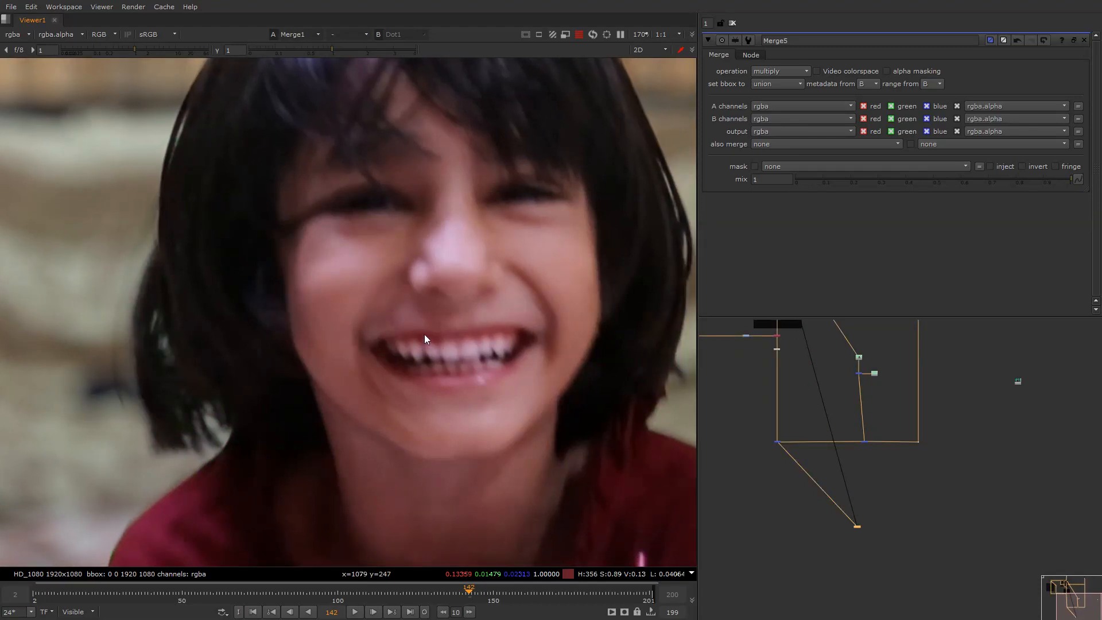
# Go to frame 95 and compare the motion-blurred hair in the composite with the original plate.
pyautogui.press('f')
pyautogui.press('2')
pyautogui.click(322, 598)
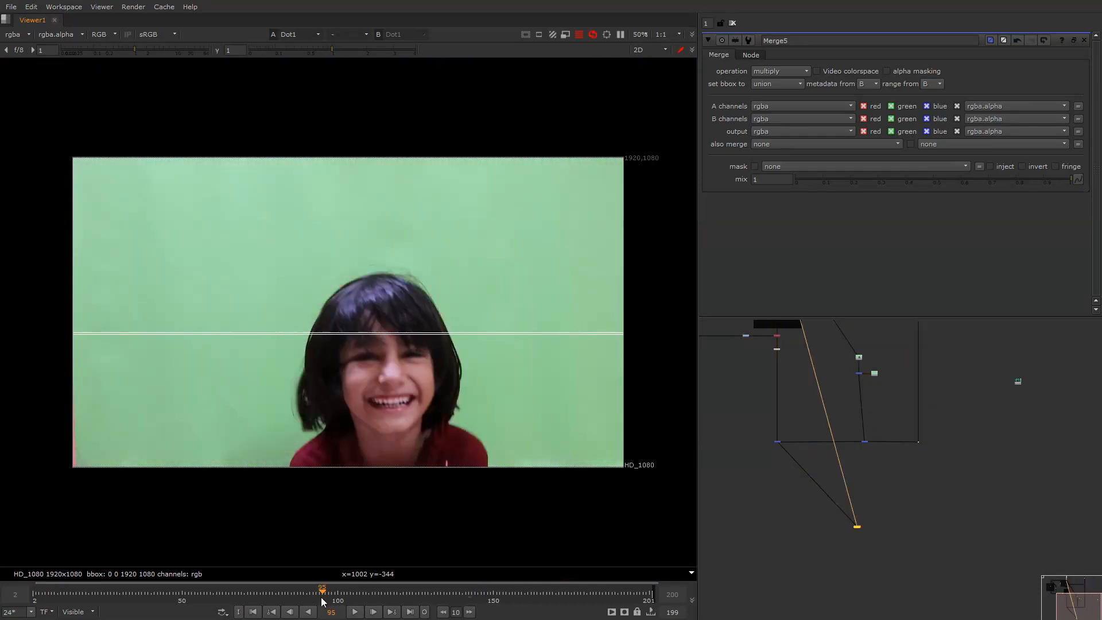
pyautogui.press('1')
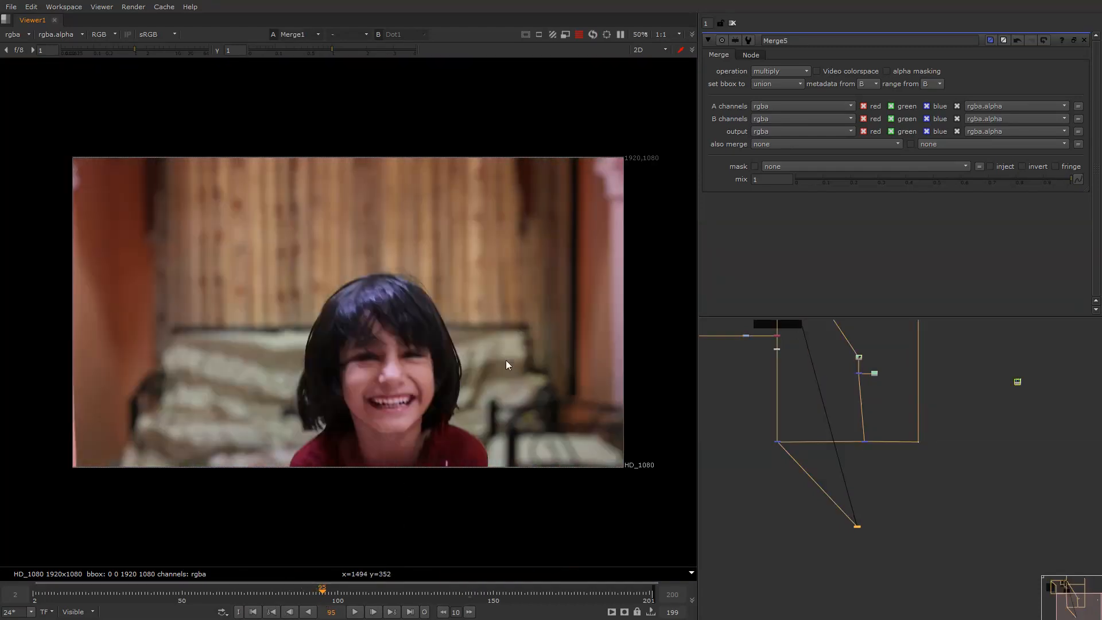
pyautogui.press('2')
pyautogui.press('1')
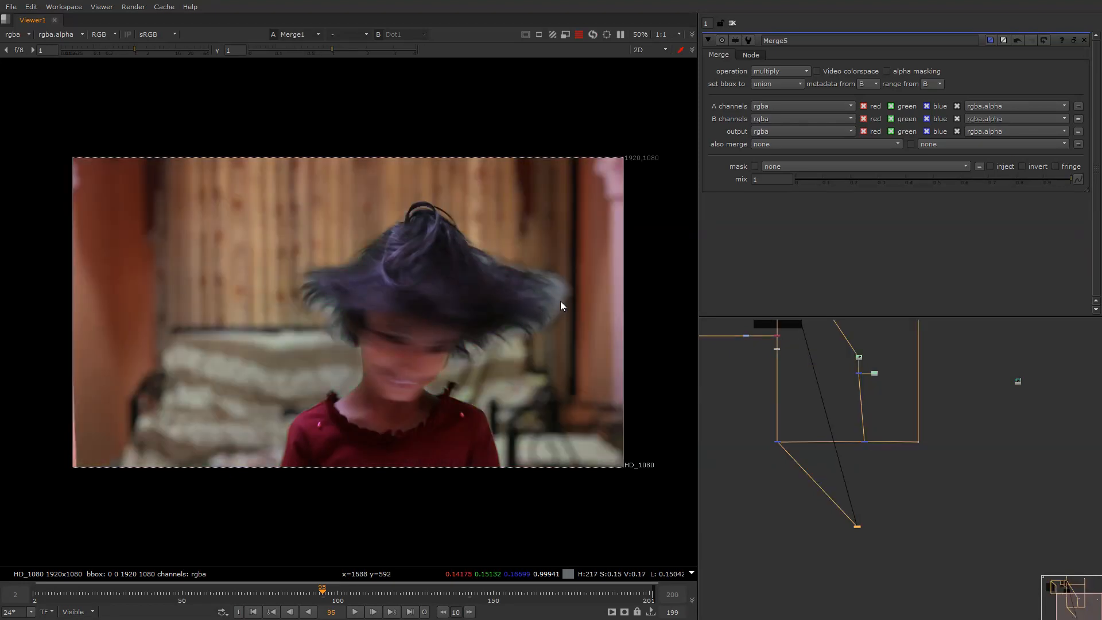
pyautogui.scroll(5, 515, 312)
pyautogui.press('2')
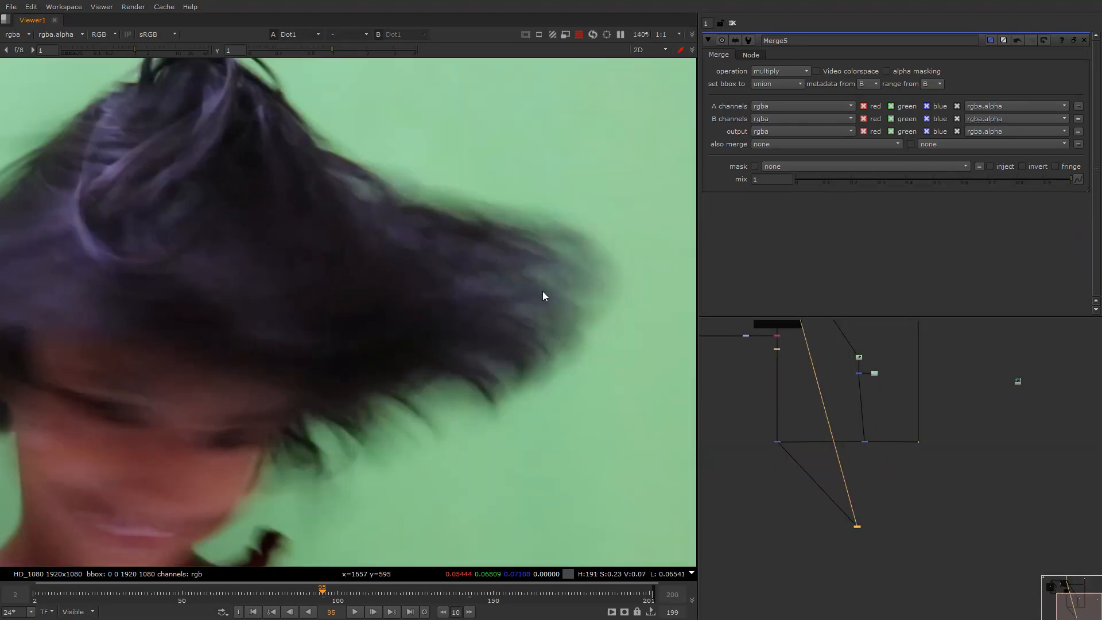
pyautogui.press('1')
# Set the size of FilterErode1 in the scan rework group to 65.
pyautogui.moveTo(881, 446); pyautogui.dragTo(903, 457)
pyautogui.moveTo(789, 373); pyautogui.dragTo(814, 456, button='middle')
pyautogui.moveTo(796, 352); pyautogui.dragTo(826, 377)
pyautogui.moveTo(825, 377); pyautogui.dragTo(841, 420, button='middle')
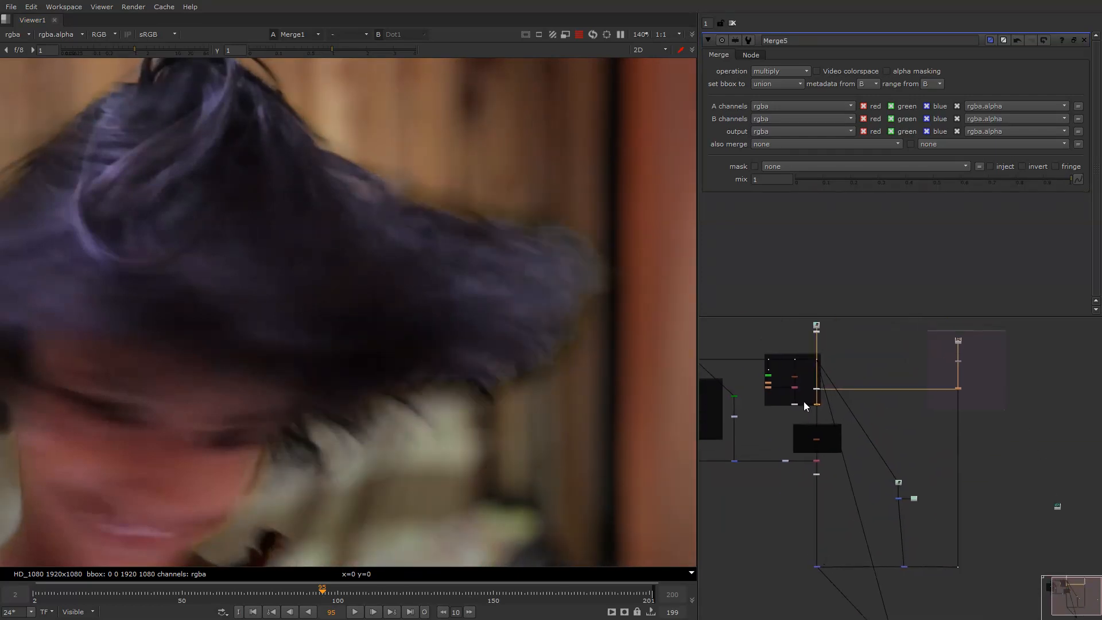
pyautogui.scroll(5, 788, 379)
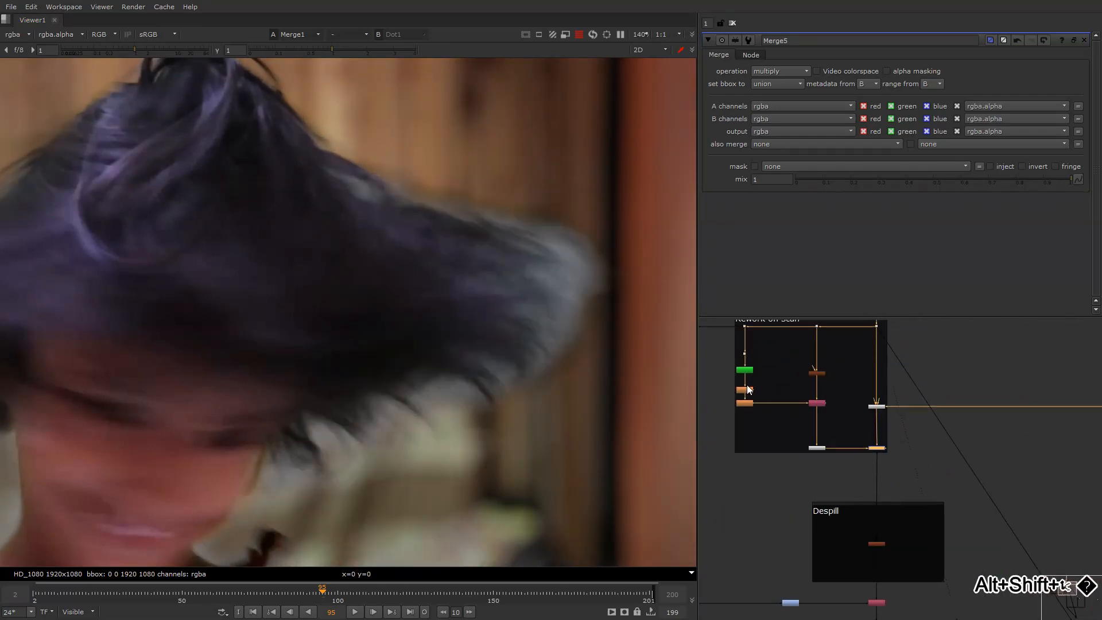
pyautogui.press('super')
pyautogui.click(661, 356)
pyautogui.scroll(4, 753, 388)
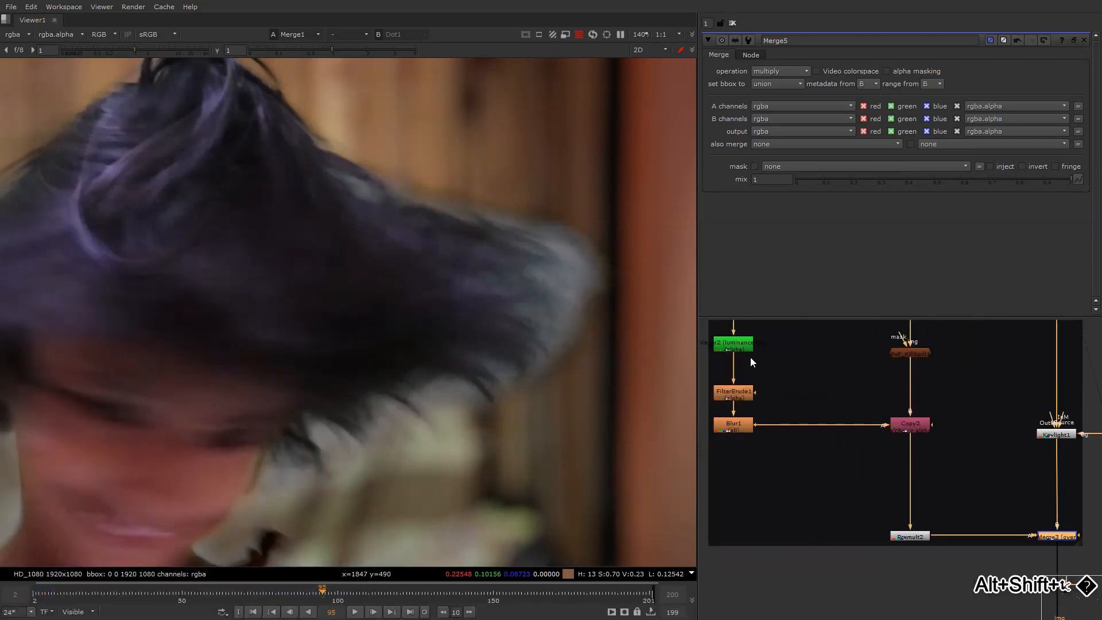
pyautogui.moveTo(750, 358); pyautogui.dragTo(788, 363, button='middle')
pyautogui.moveTo(780, 404); pyautogui.dragTo(780, 387)
pyautogui.doubleClick(780, 387)
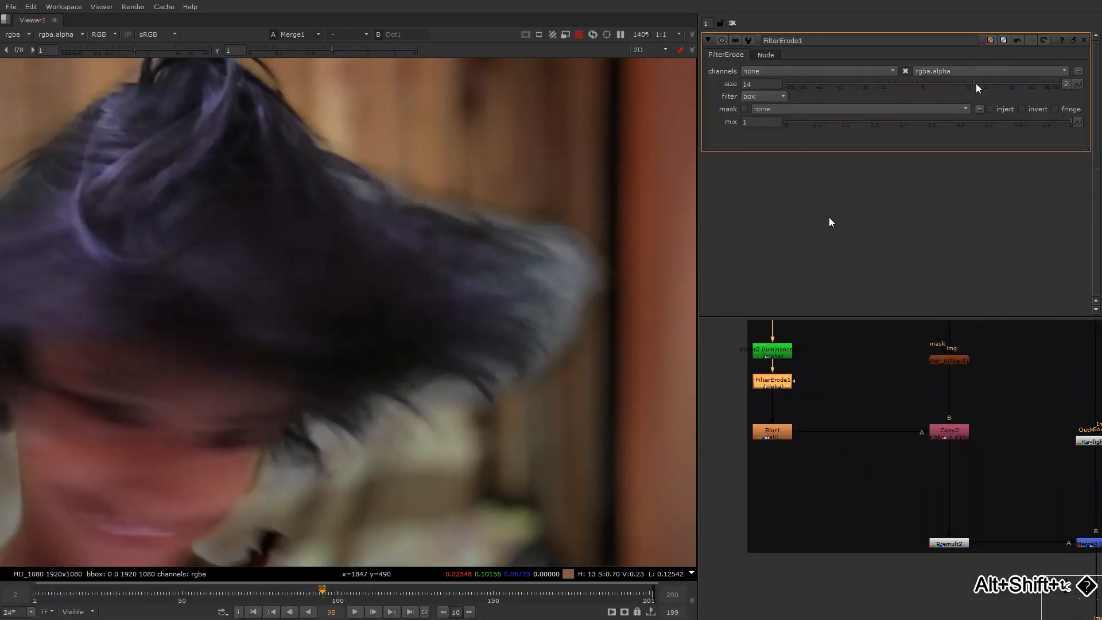
pyautogui.moveTo(977, 83); pyautogui.dragTo(1033, 84)
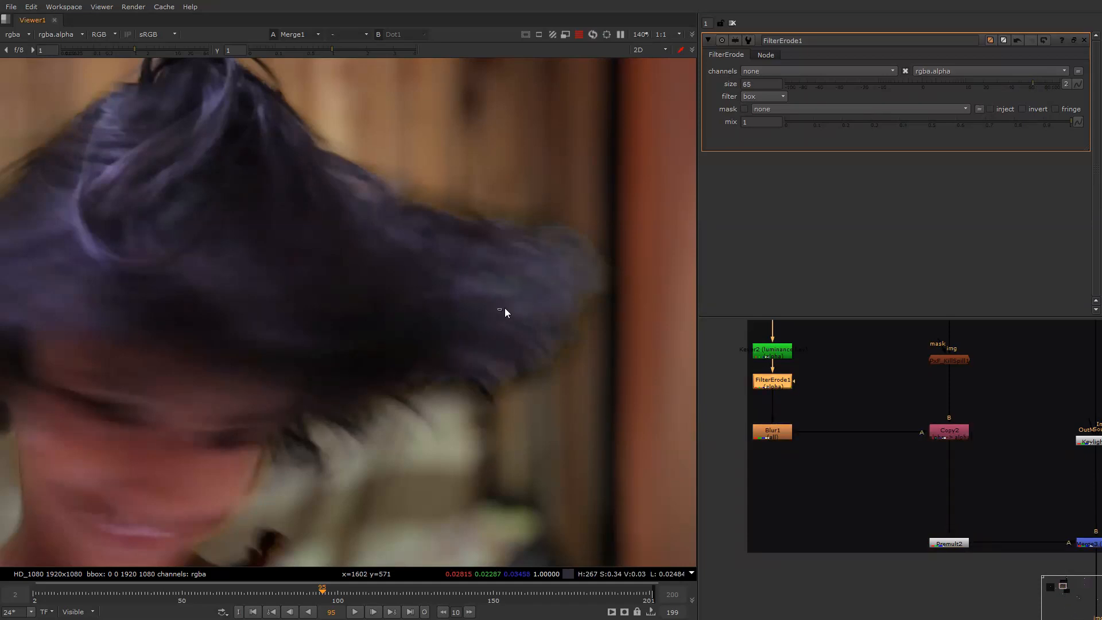
# Compare the motion-blurred hair edges at frame 95 between the composite and the original plate.
pyautogui.scroll(-5, 491, 315)
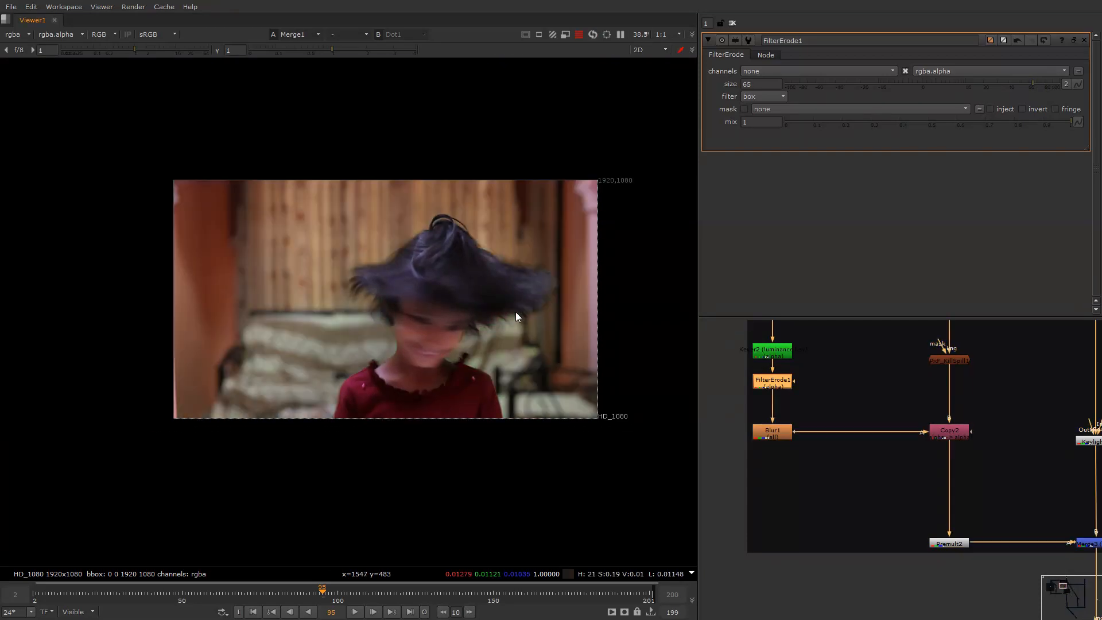
pyautogui.scroll(2, 517, 309)
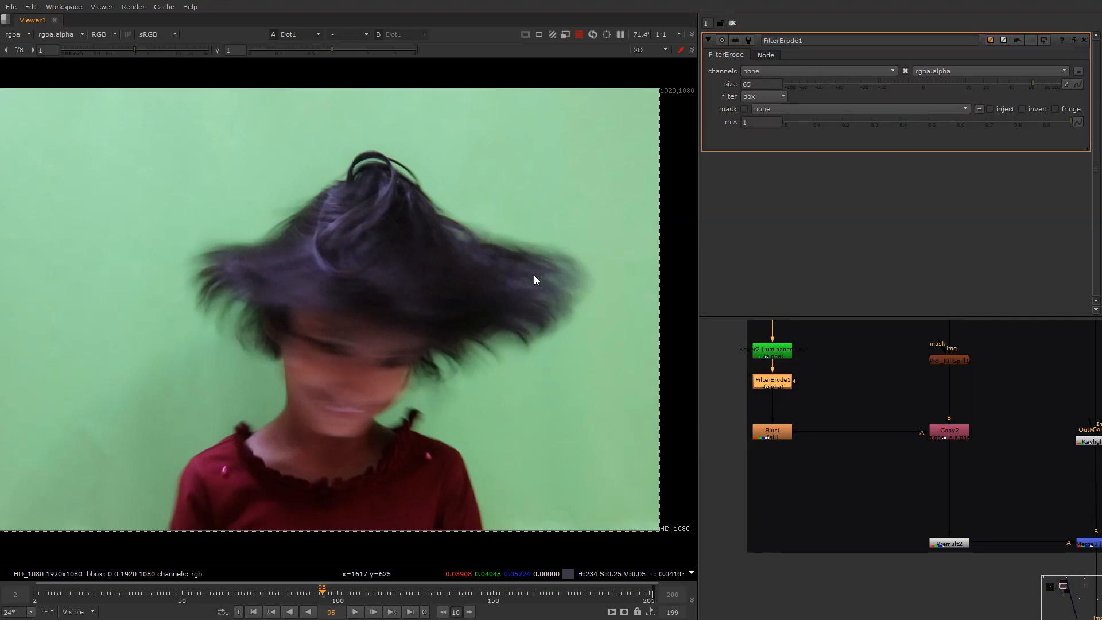
pyautogui.scroll(10, 534, 274)
pyautogui.scroll(-6, 486, 281)
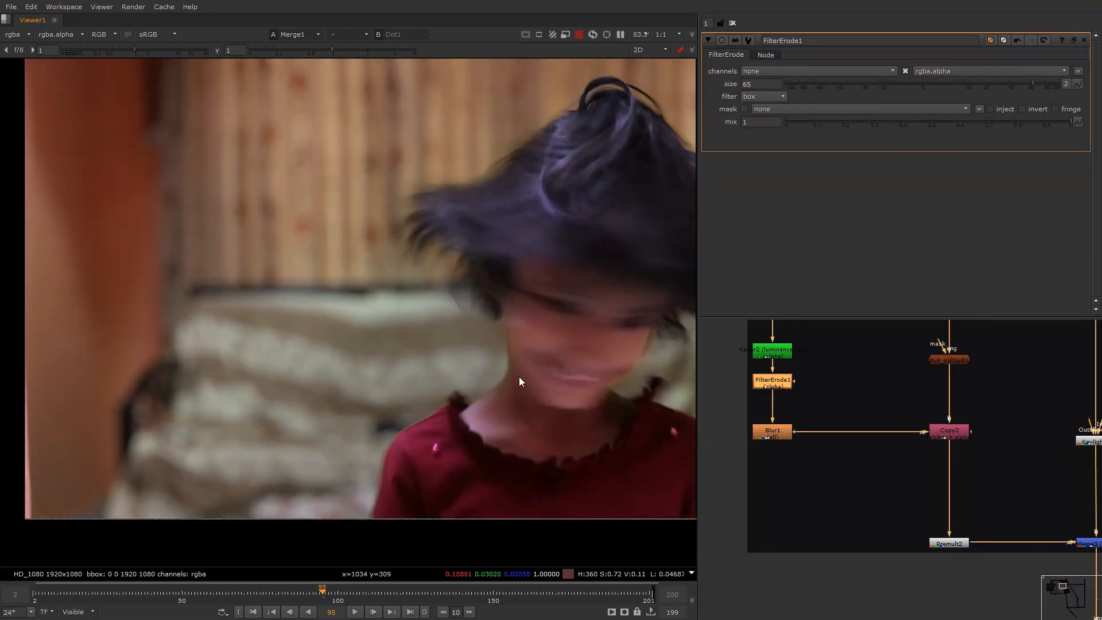
# Compare the hair edges in the composite with FilterErode1 disabled and enabled.
pyautogui.moveTo(524, 398); pyautogui.dragTo(429, 353, button='middle')
pyautogui.scroll(1, 760, 397)
pyautogui.press('d')
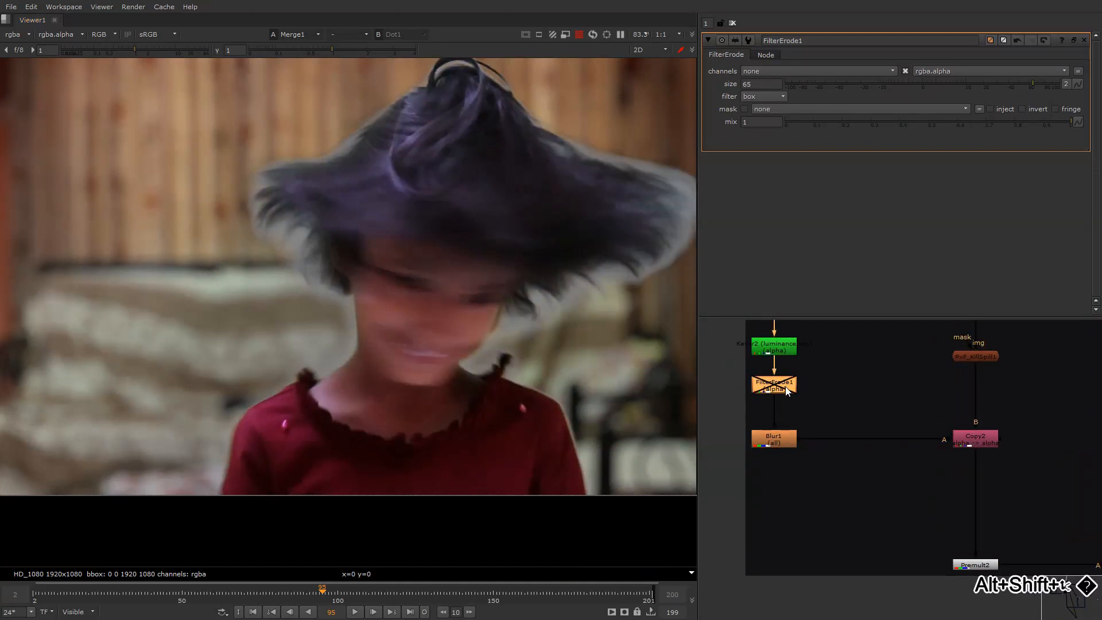
pyautogui.press('d')
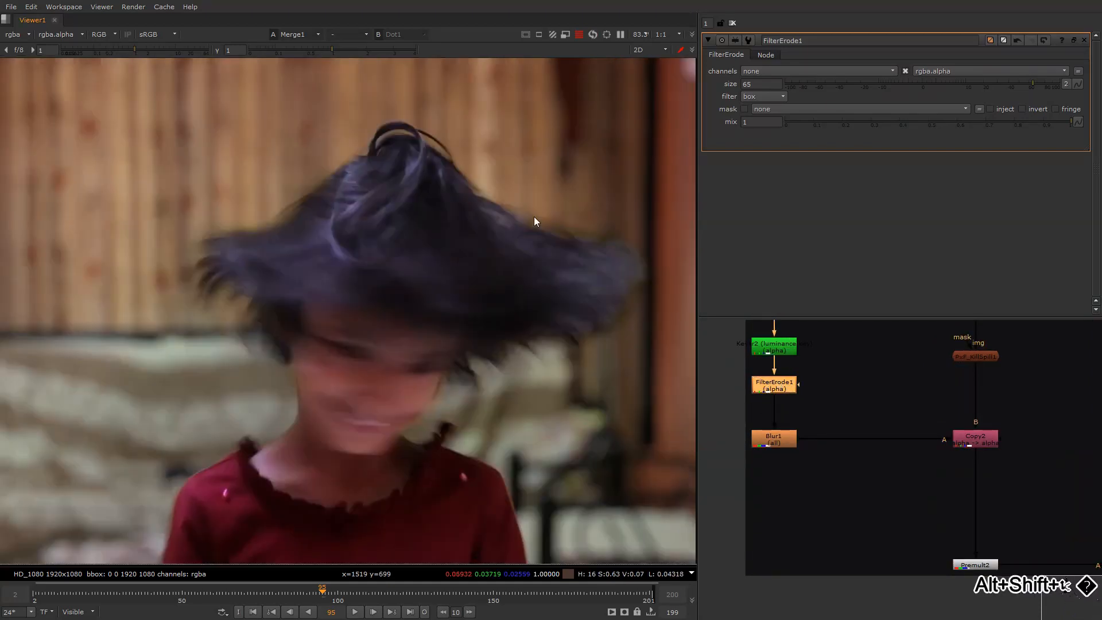
pyautogui.press('d')
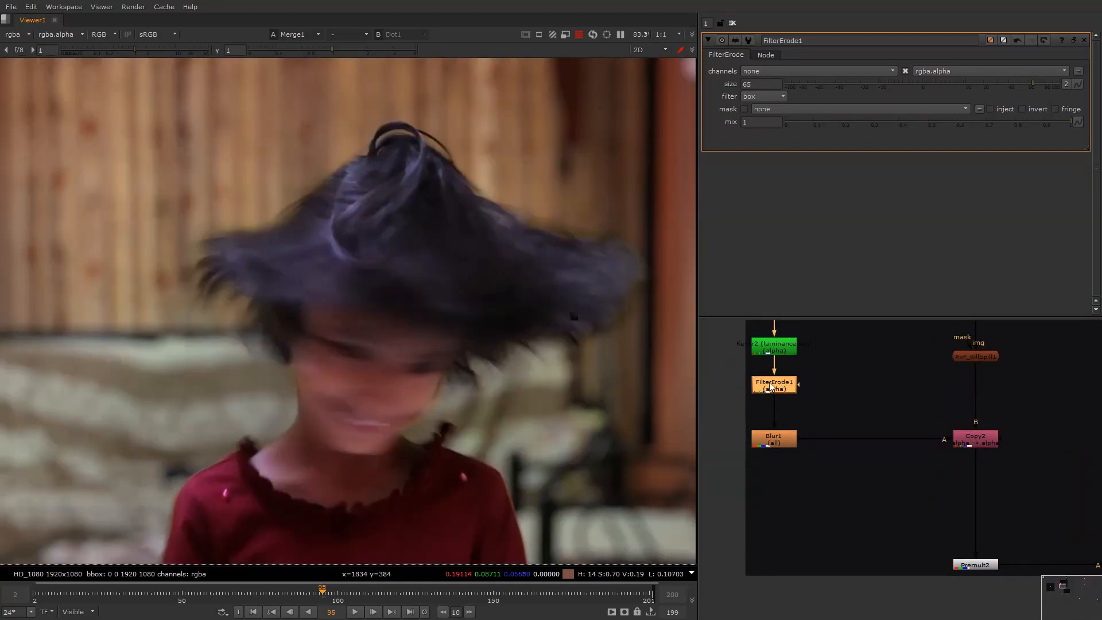
pyautogui.press('d')
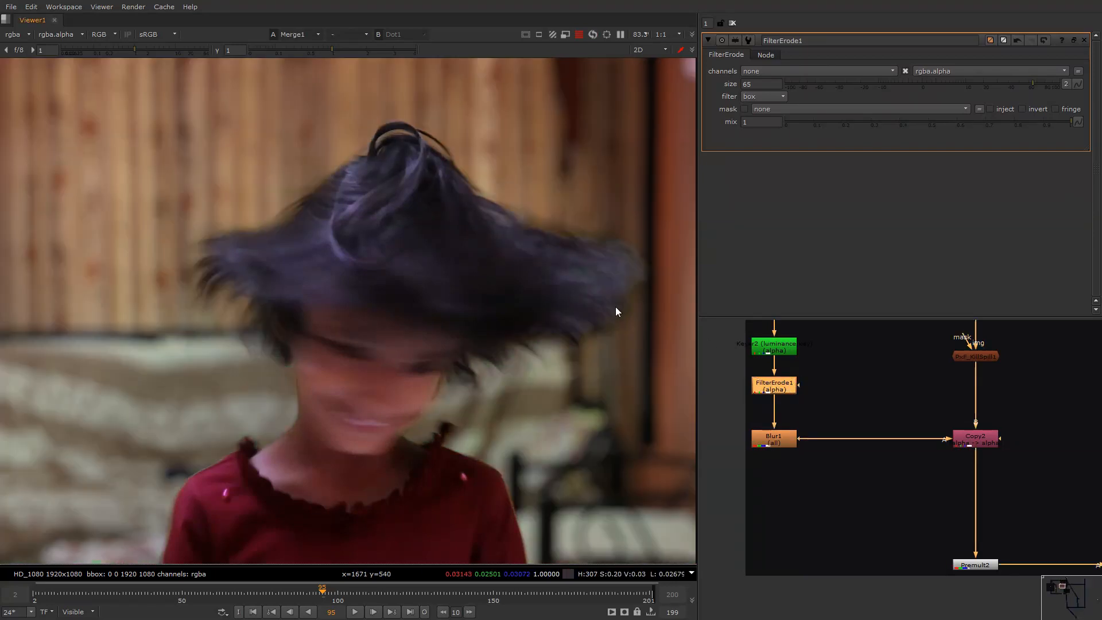
# Examine the motion-blurred hair edge near the dark door frame in the red channel, then restore the full-colour view.
pyautogui.moveTo(620, 308); pyautogui.dragTo(581, 303, button='middle')
pyautogui.moveTo(962, 321); pyautogui.dragTo(852, 389, button='middle')
pyautogui.moveTo(917, 402); pyautogui.dragTo(701, 278, button='middle')
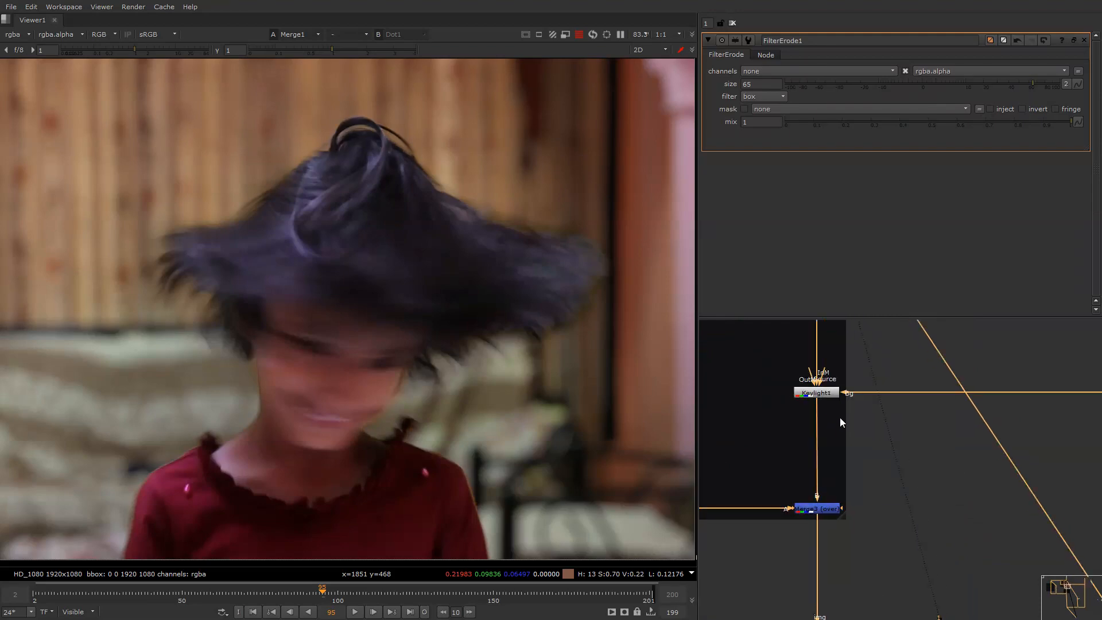
pyautogui.moveTo(602, 302); pyautogui.dragTo(559, 312, button='middle')
pyautogui.scroll(3, 574, 298)
pyautogui.press('b')
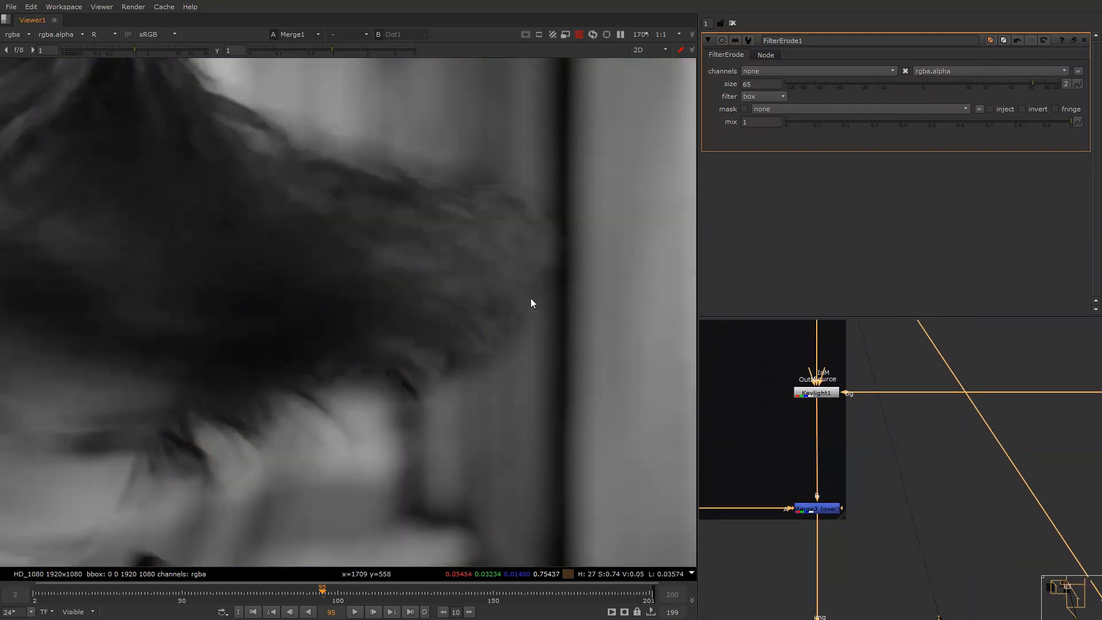
pyautogui.press('b')
pyautogui.scroll(-3, 526, 304)
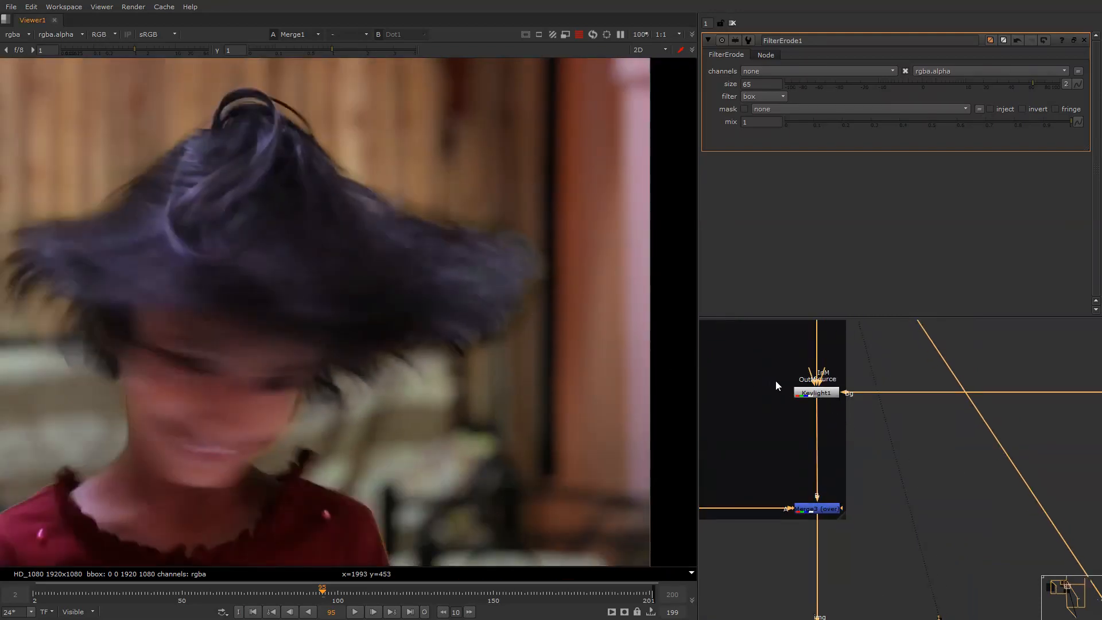
# Open Keylight1's settings and paste a duplicate of the node beside it.
pyautogui.click(820, 395)
pyautogui.doubleClick(820, 396)
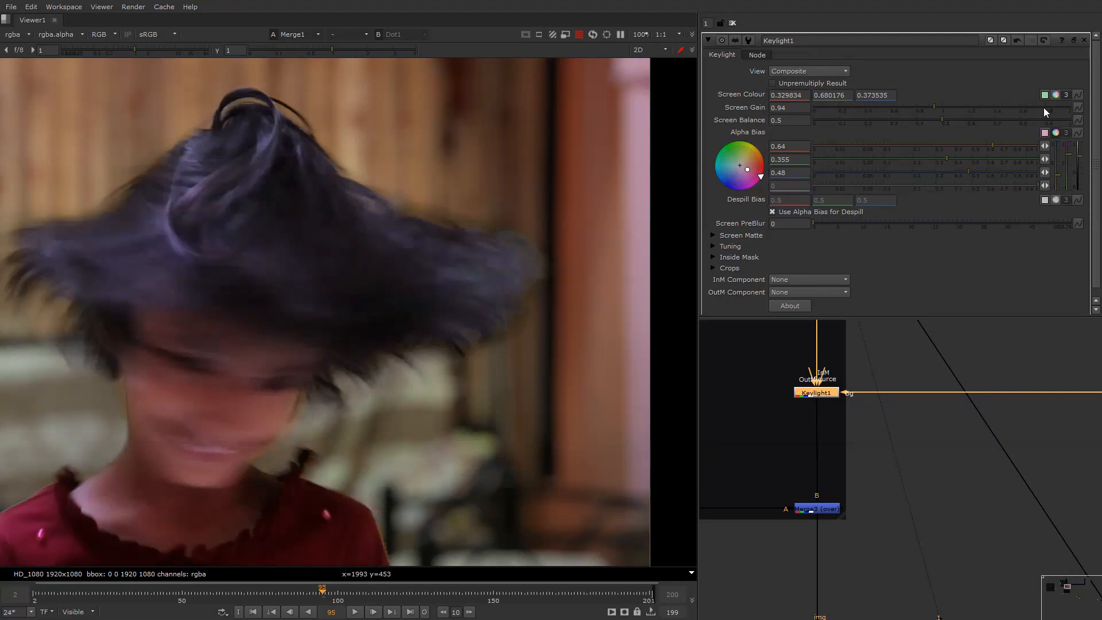
pyautogui.hotkey('ctrl', 'c')
pyautogui.click(864, 425)
pyautogui.hotkey('ctrl', 'v')
pyautogui.click(833, 394)
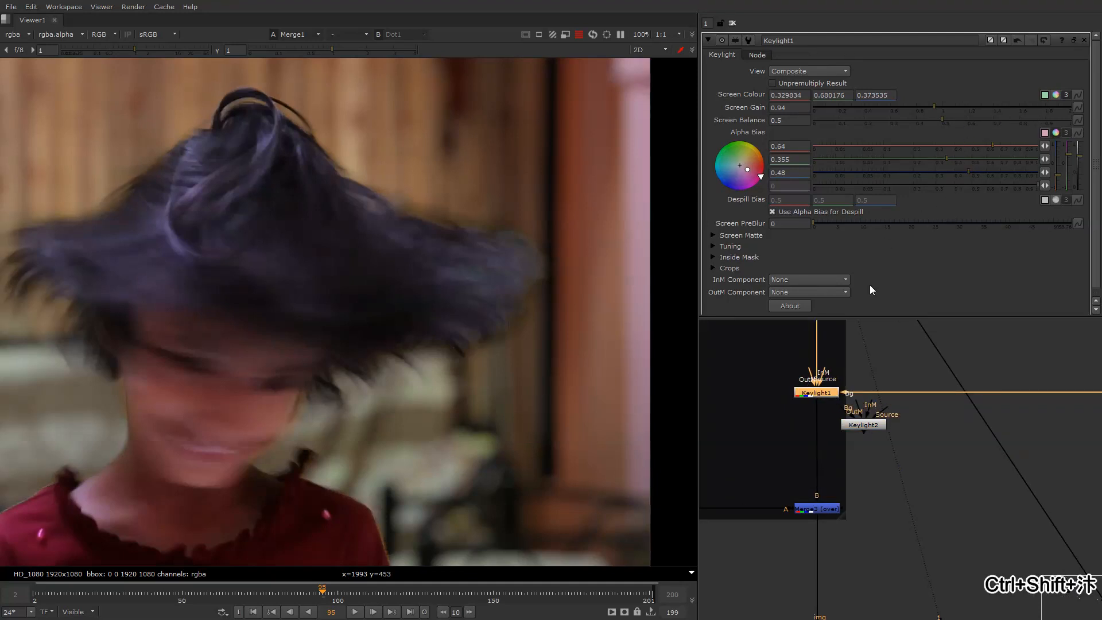
# Set Keylight1's Screen Gain to 0.93 and the blue value of its Screen Colour to 0.335.
pyautogui.moveTo(972, 172)
pyautogui.mouseDown()
pyautogui.moveTo(997, 171)
pyautogui.moveTo(987, 172)
pyautogui.mouseUp()
pyautogui.hotkey('ctrl', 'z')
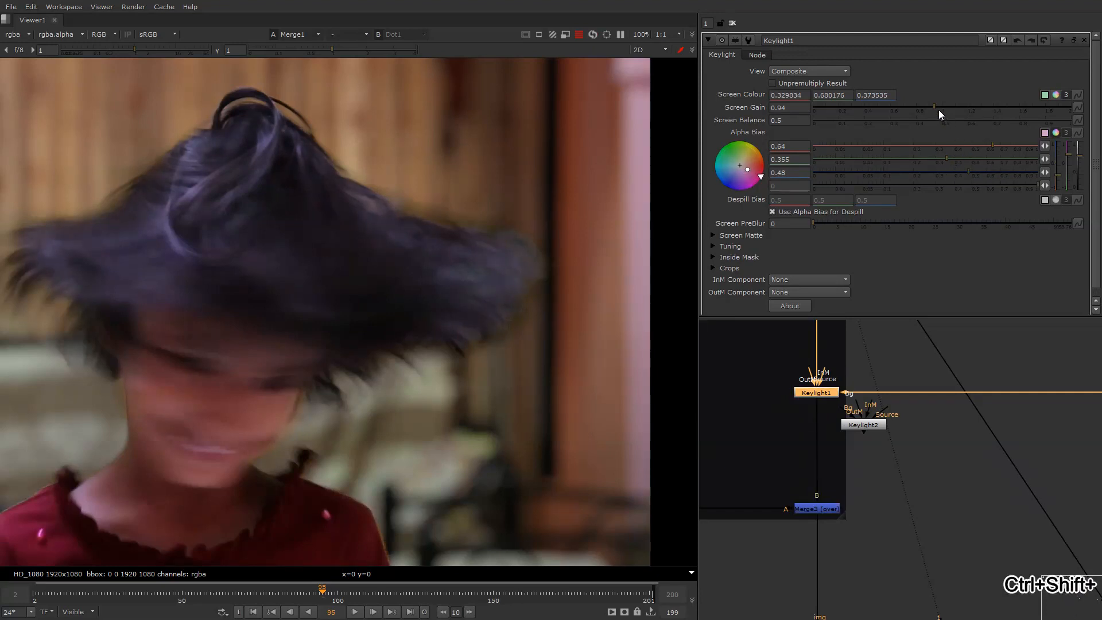
pyautogui.moveTo(936, 108); pyautogui.dragTo(932, 110)
pyautogui.click(1056, 94)
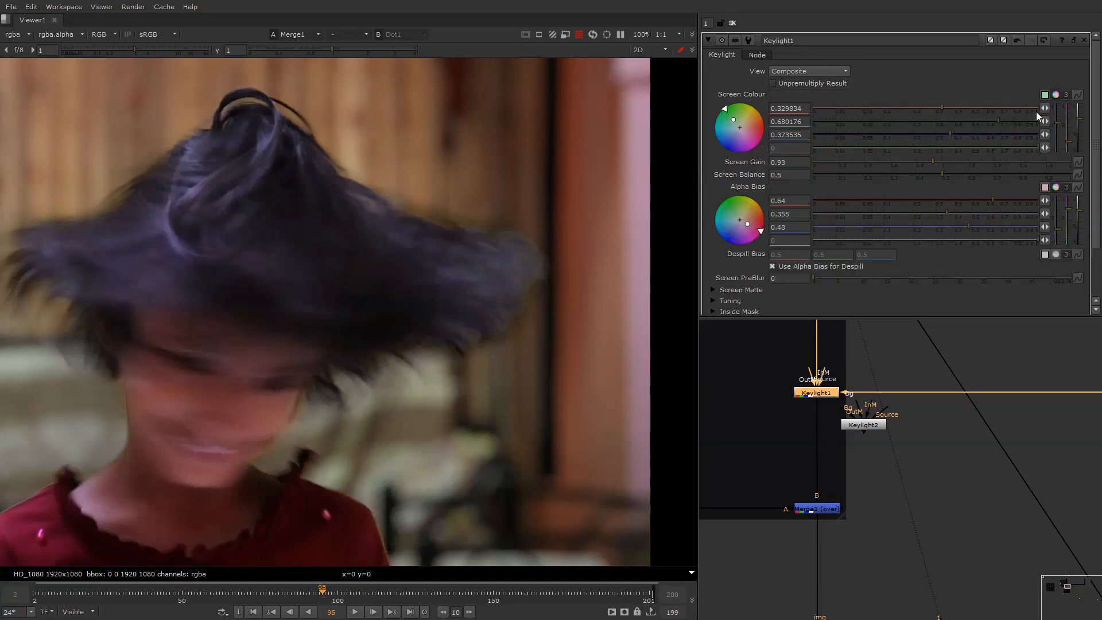
pyautogui.click(1056, 96)
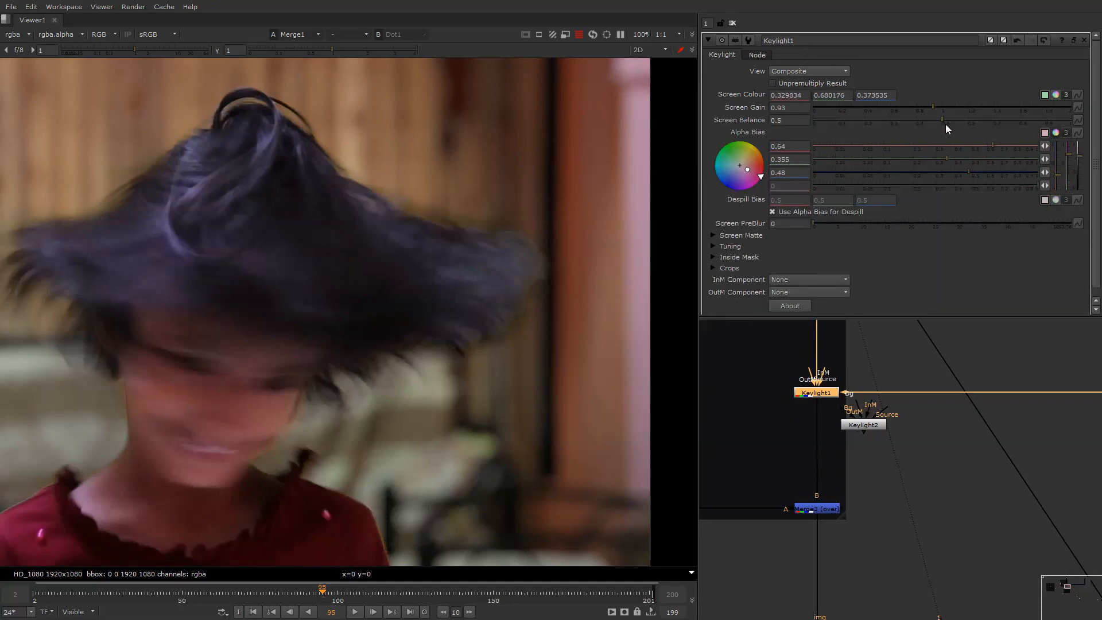
pyautogui.click(1051, 97)
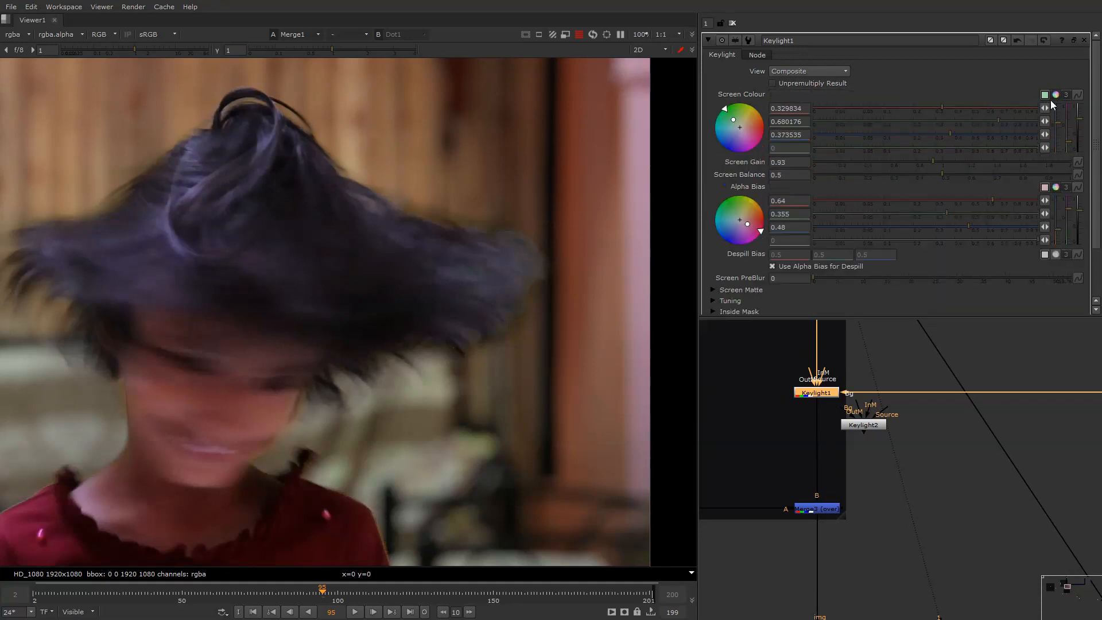
pyautogui.click(955, 134)
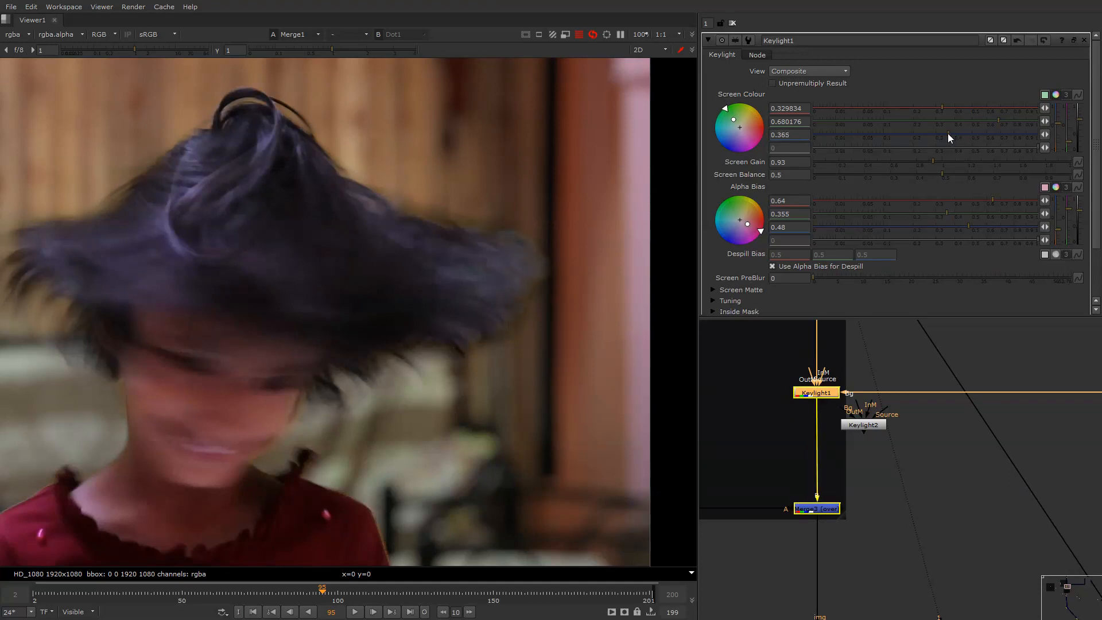
pyautogui.moveTo(948, 133); pyautogui.dragTo(945, 133)
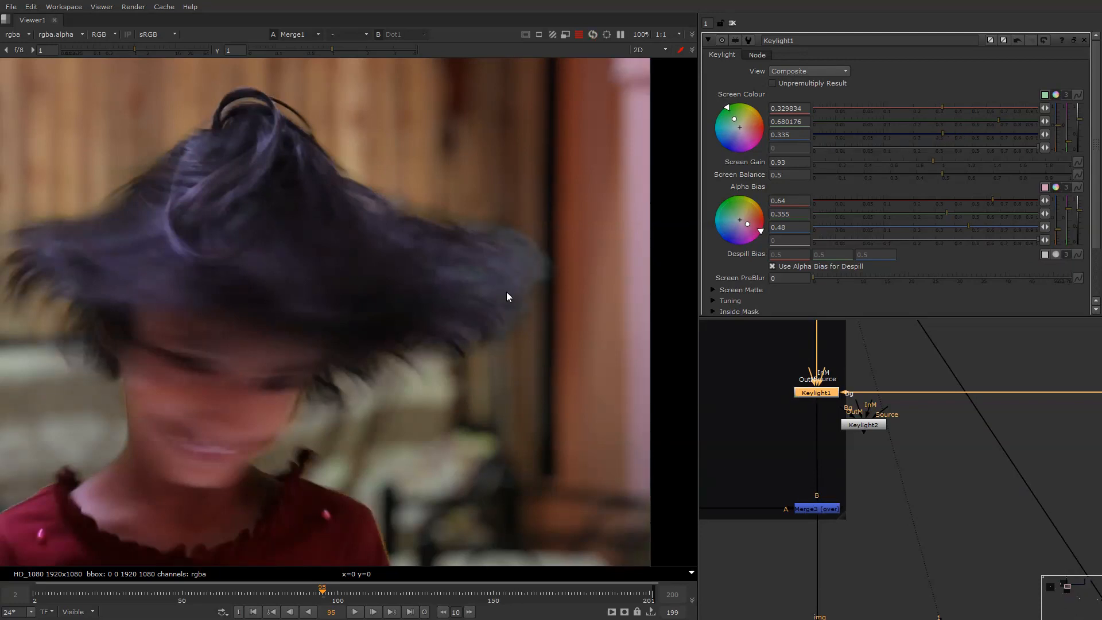
# Compare the whole composite at frame 95 with the original plate.
pyautogui.scroll(-2, 507, 296)
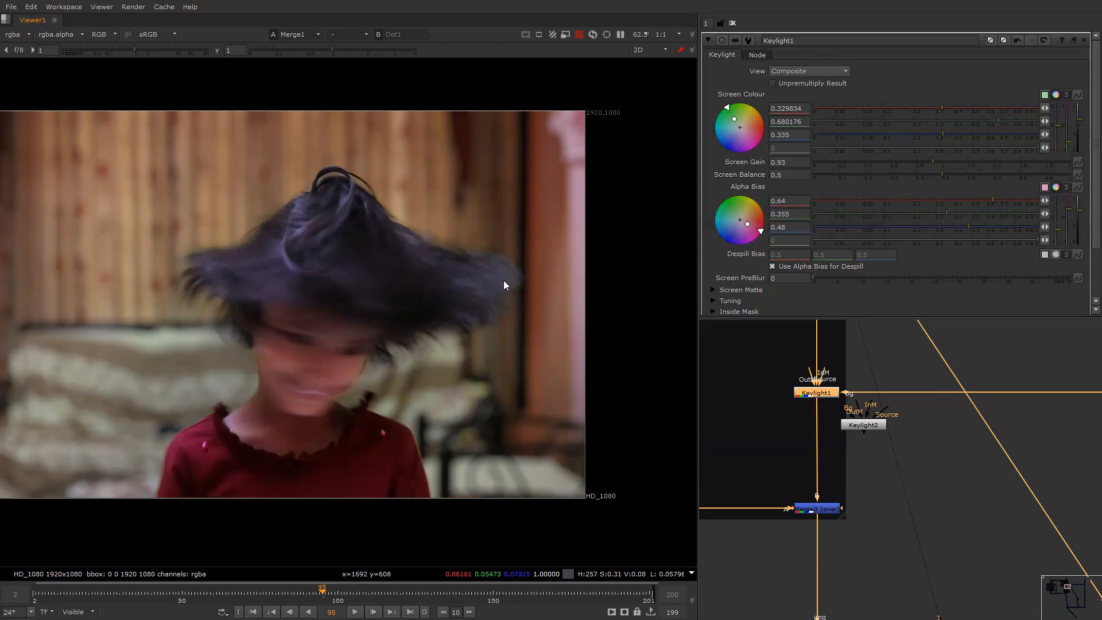
pyautogui.press('2')
pyautogui.press('1')
pyautogui.press('2')
pyautogui.press('1')
pyautogui.scroll(-8, 838, 409)
pyautogui.moveTo(793, 571); pyautogui.dragTo(800, 472, button='middle')
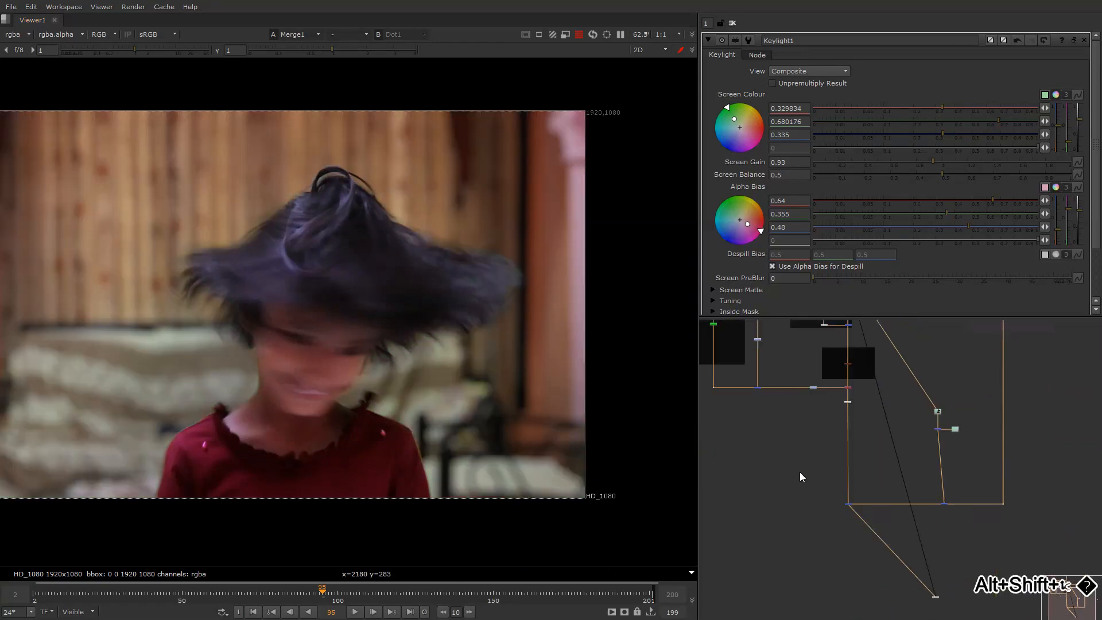
pyautogui.press('2')
pyautogui.press('1')
# Set Keylight1's Alpha Bias to 0.66 red, 0.37 green and 0.64 blue.
pyautogui.scroll(5, 821, 447)
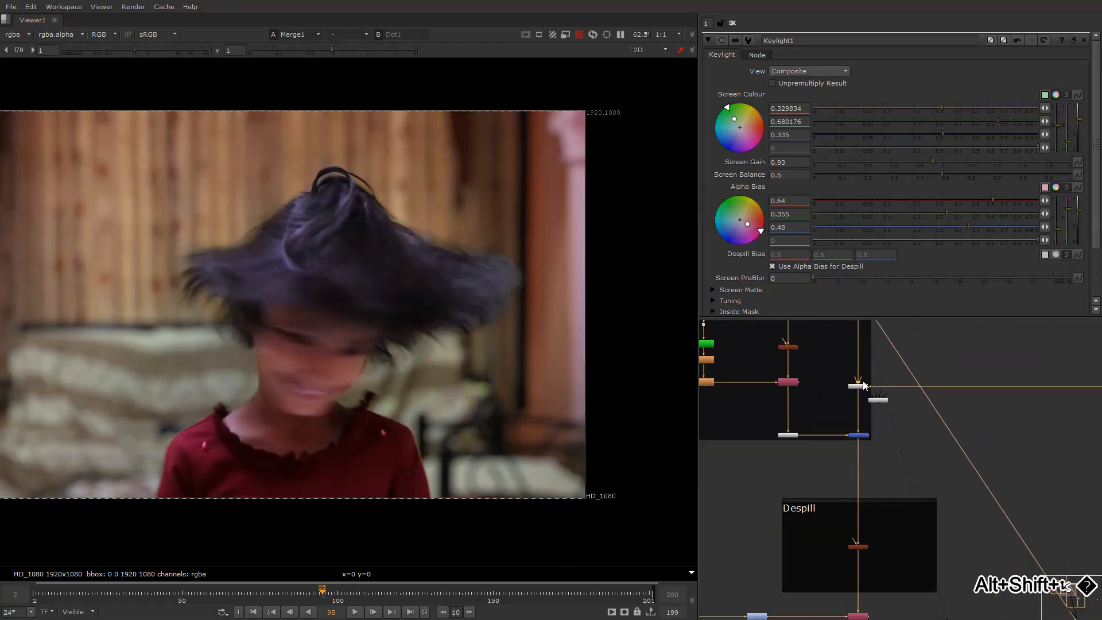
pyautogui.click(858, 386)
pyautogui.moveTo(996, 201); pyautogui.dragTo(997, 203)
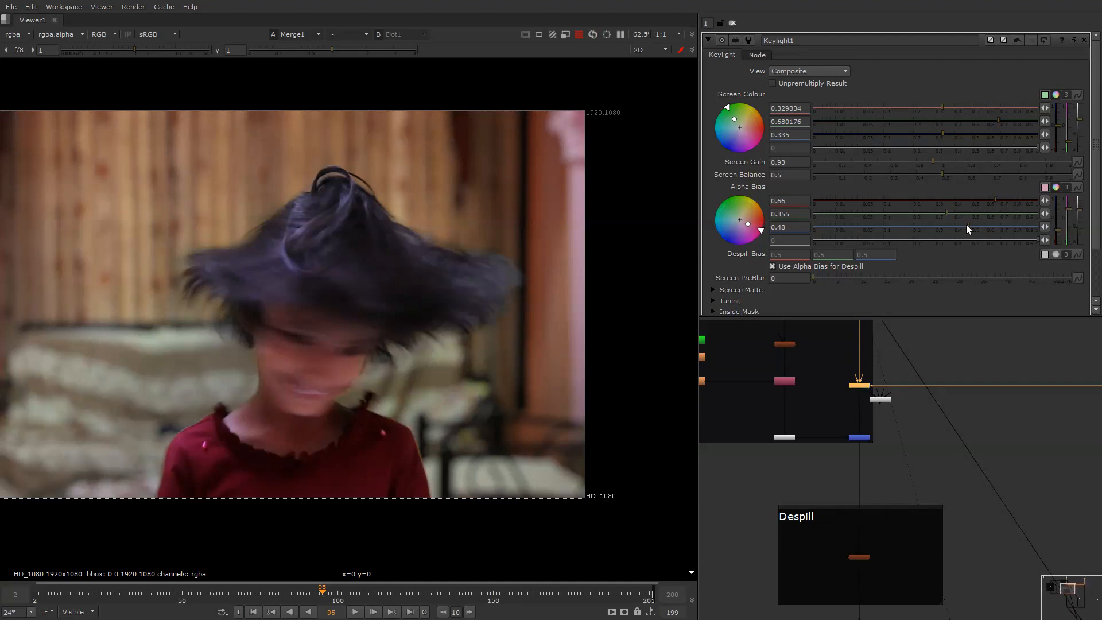
pyautogui.moveTo(974, 223)
pyautogui.mouseDown()
pyautogui.moveTo(1001, 223)
pyautogui.moveTo(940, 216)
pyautogui.moveTo(950, 218)
pyautogui.mouseUp()
# Examine the shirt and shoulder edges on both sides of the composite for fringing.
pyautogui.scroll(-2, 483, 320)
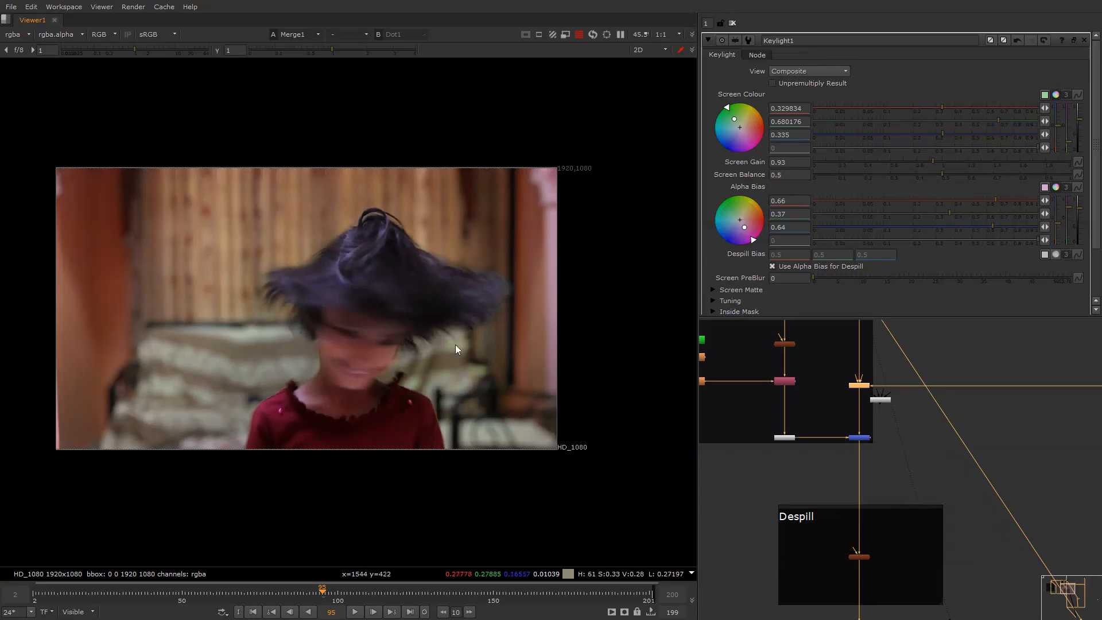
pyautogui.scroll(6, 456, 345)
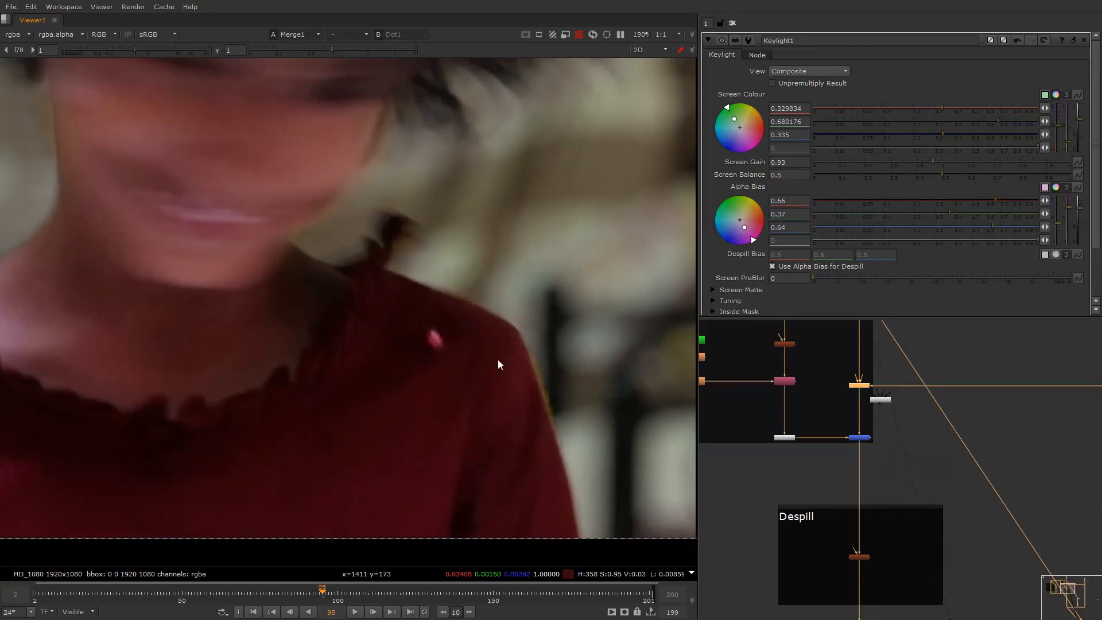
pyautogui.scroll(-2, 485, 356)
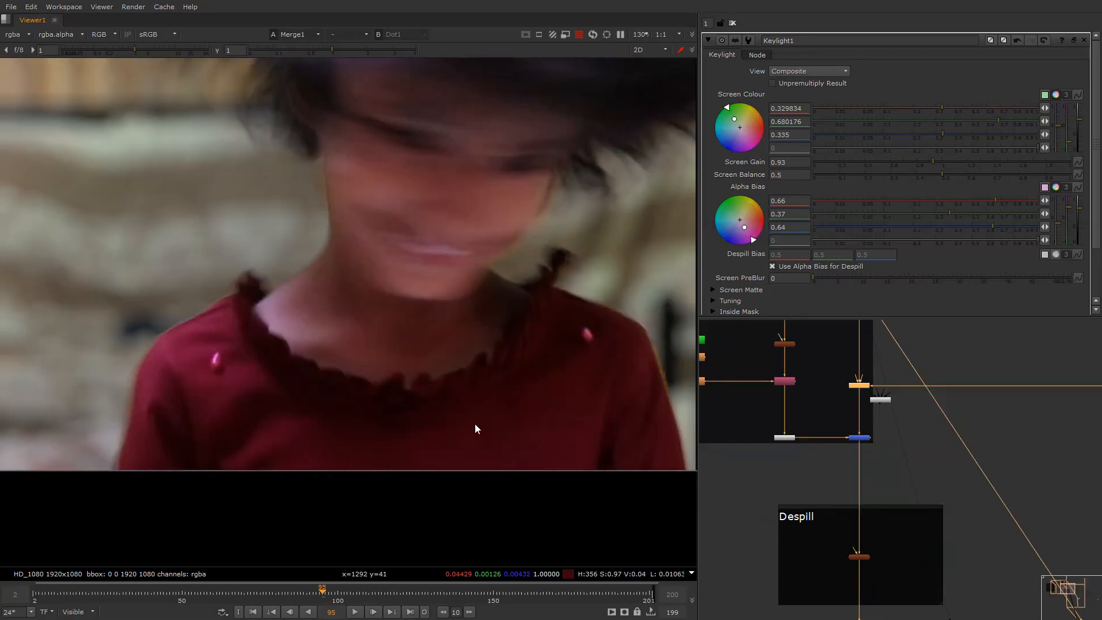
pyautogui.scroll(4, 331, 335)
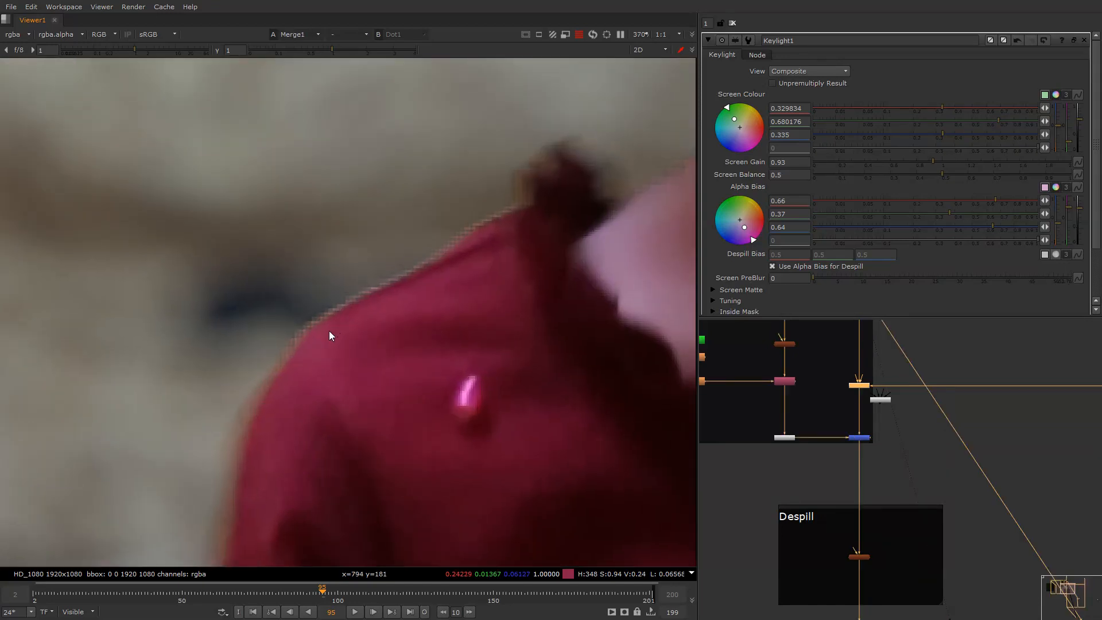
pyautogui.scroll(-3, 329, 331)
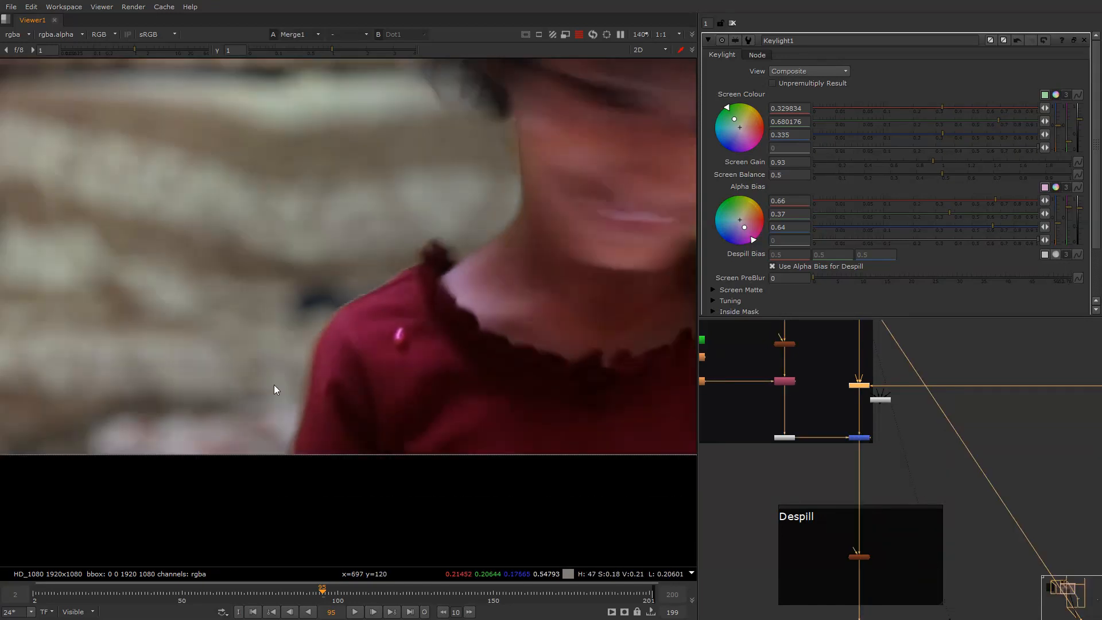
pyautogui.moveTo(500, 391); pyautogui.dragTo(265, 344, button='middle')
pyautogui.moveTo(535, 319); pyautogui.dragTo(335, 373, button='middle')
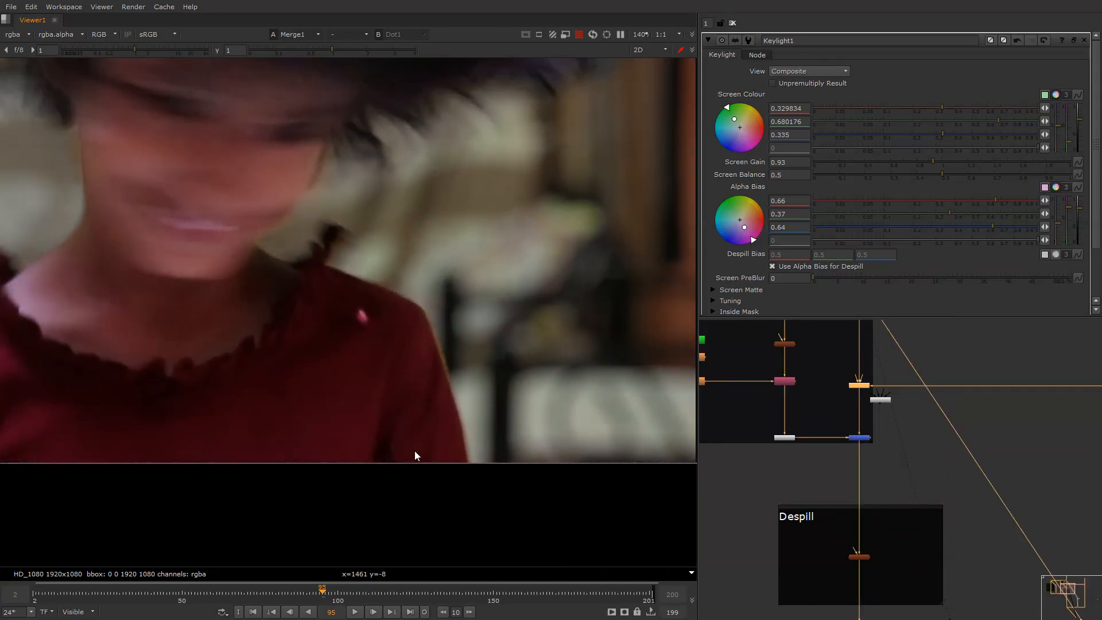
pyautogui.moveTo(407, 354); pyautogui.dragTo(470, 371, button='middle')
# Compare the shoulders, face and lower hair between the composite and the original plate.
pyautogui.press('1')
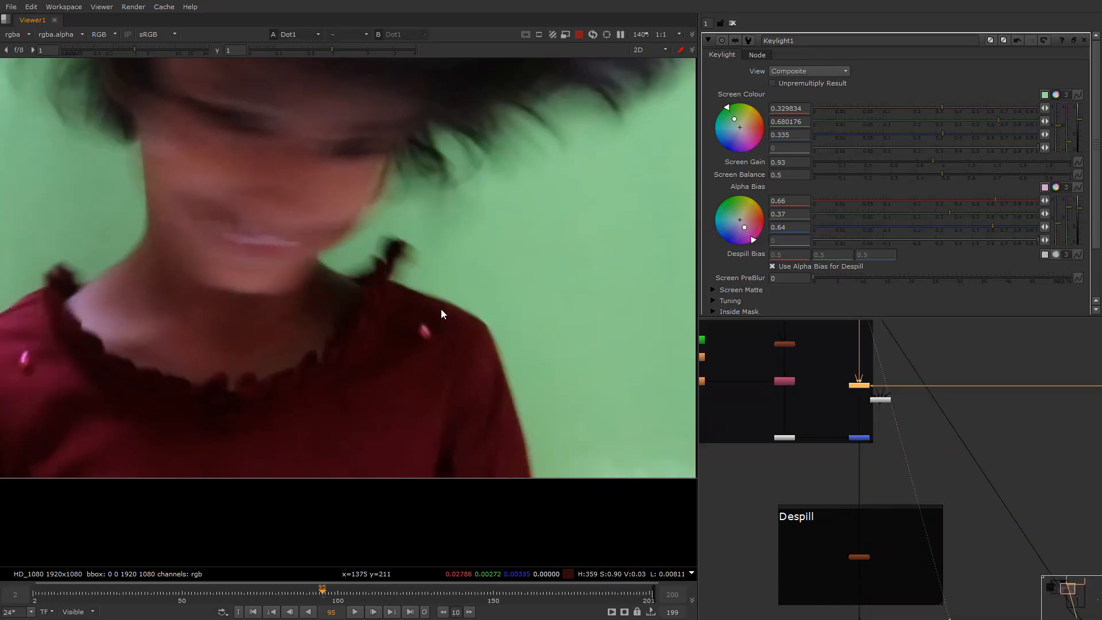
pyautogui.press('2')
pyautogui.scroll(-3, 452, 316)
pyautogui.press('1')
pyautogui.press('2')
pyautogui.scroll(2, 466, 334)
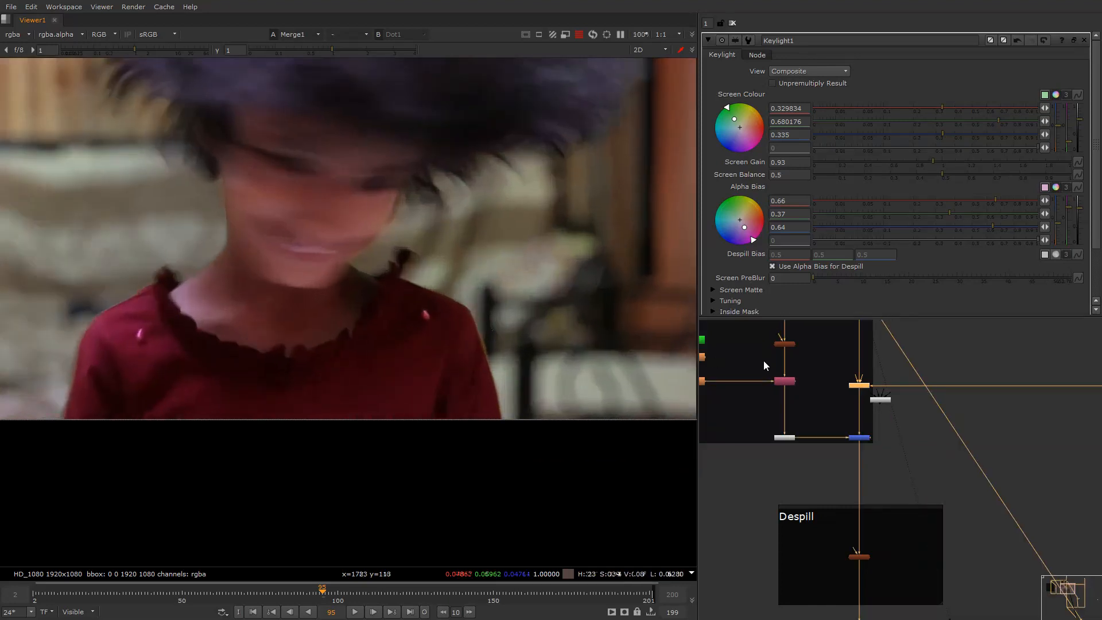
# Delete the unconnected Keylight duplicate beside Keylight1.
pyautogui.scroll(-5, 833, 373)
pyautogui.scroll(3, 839, 384)
pyautogui.click(861, 377)
pyautogui.press('Delete')
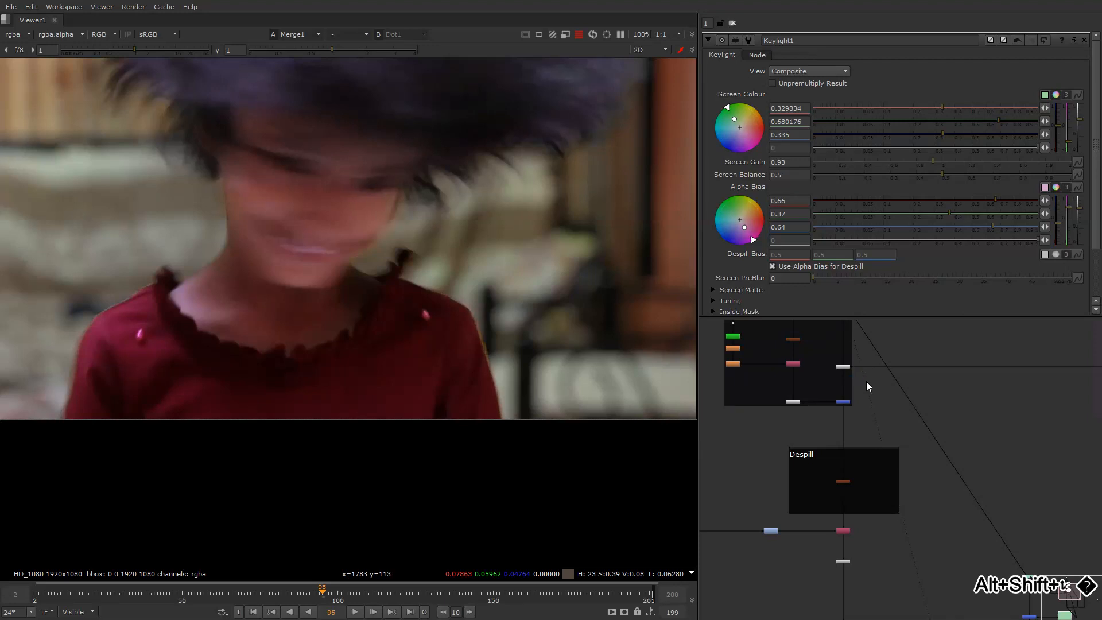
# Paste a fresh copy of Keylight1 with its current settings in the empty area beside its group.
pyautogui.moveTo(843, 386); pyautogui.dragTo(760, 412, button='middle')
pyautogui.scroll(-4, 831, 375)
pyautogui.scroll(6, 809, 383)
pyautogui.click(782, 357)
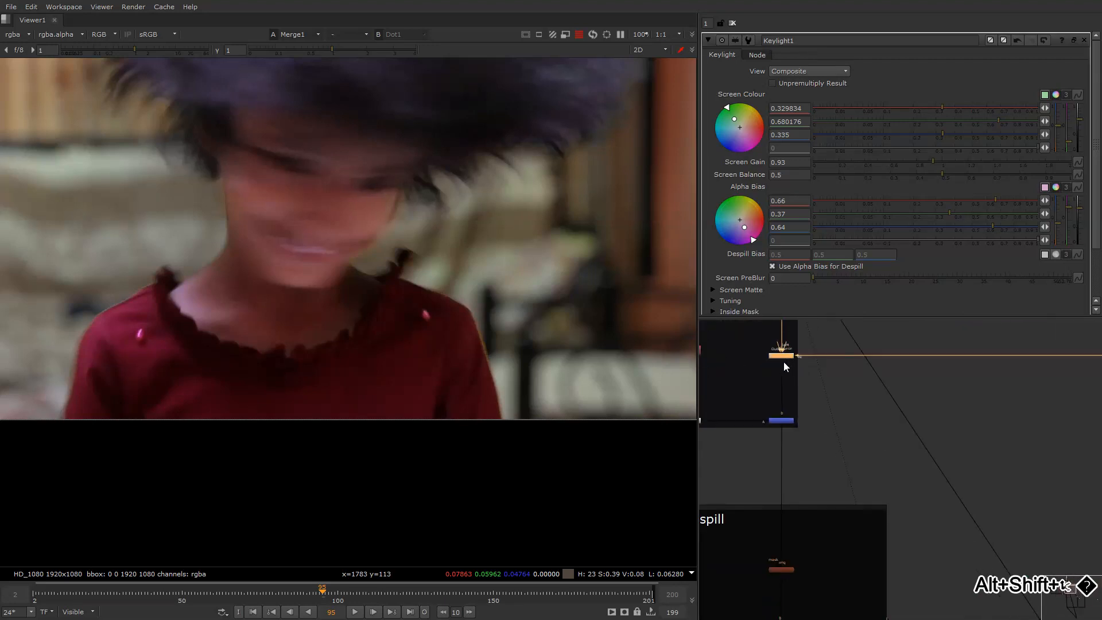
pyautogui.hotkey('ctrl', 'c')
pyautogui.click(856, 395)
pyautogui.hotkey('ctrl', 'v')
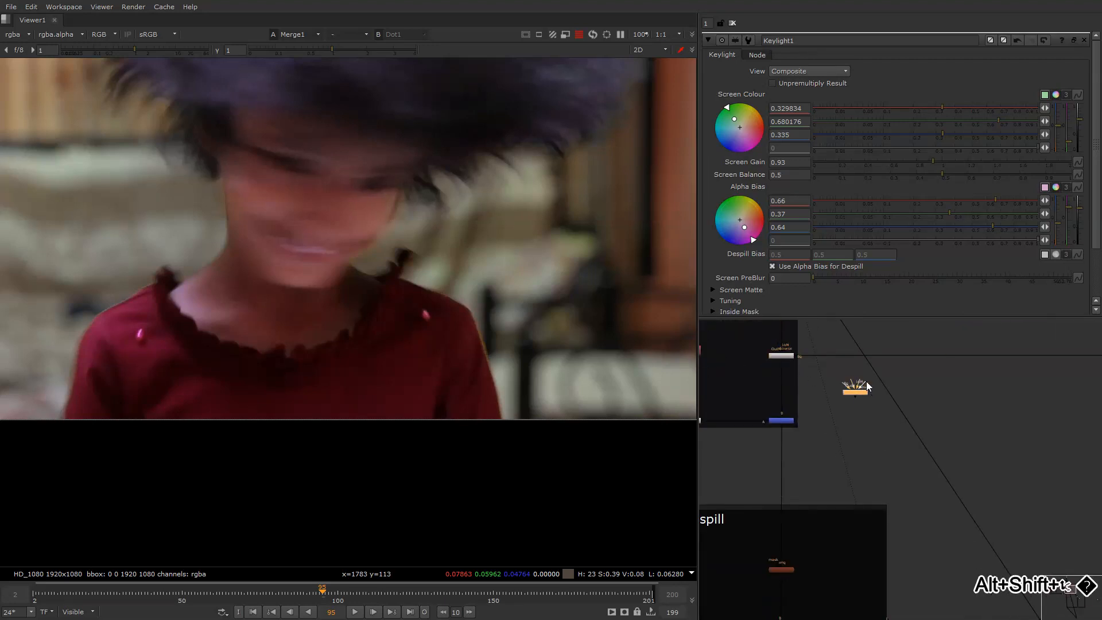
# Connect the pasted Keylight's source to the plate and its background input to a Dot added on Keylight1's background line.
pyautogui.moveTo(861, 383); pyautogui.dragTo(817, 411)
pyautogui.moveTo(771, 353); pyautogui.dragTo(824, 473, button='middle')
pyautogui.moveTo(817, 411); pyautogui.dragTo(851, 383)
pyautogui.moveTo(950, 466); pyautogui.dragTo(835, 362, button='middle')
pyautogui.scroll(2, 867, 329)
pyautogui.click(883, 333)
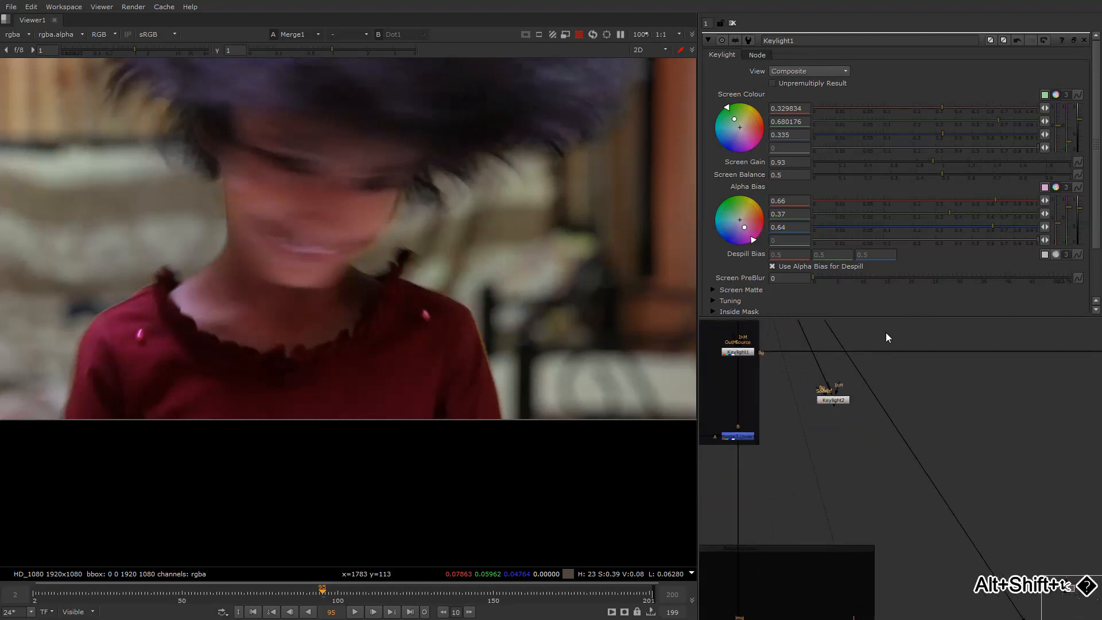
pyautogui.press('.')
pyautogui.moveTo(885, 335); pyautogui.dragTo(890, 355)
pyautogui.moveTo(819, 391); pyautogui.dragTo(891, 356)
# Open the pasted Keylight's settings and view its output at the shirt's shoulder edge.
pyautogui.doubleClick(842, 400)
pyautogui.press('1')
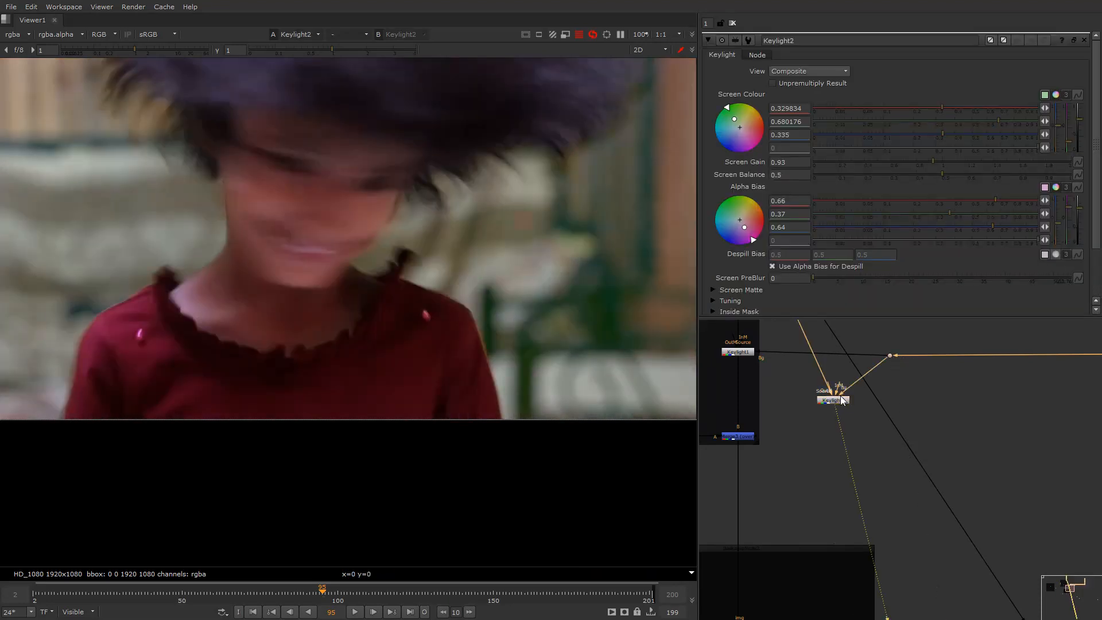
pyautogui.click(840, 397)
pyautogui.scroll(3, 429, 328)
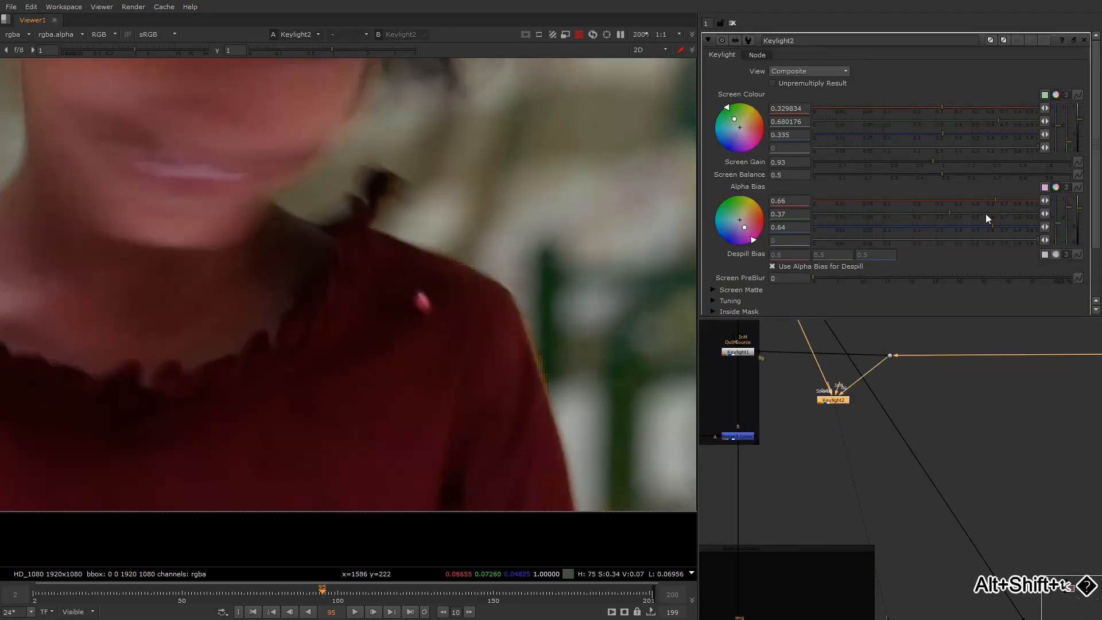
# Set the pasted Keylight's Alpha Bias to 0.205 green and 0.255 blue, checking the shoulder edge in the red channel.
pyautogui.moveTo(1006, 198); pyautogui.dragTo(1039, 198)
pyautogui.hotkey('ctrl', 'z')
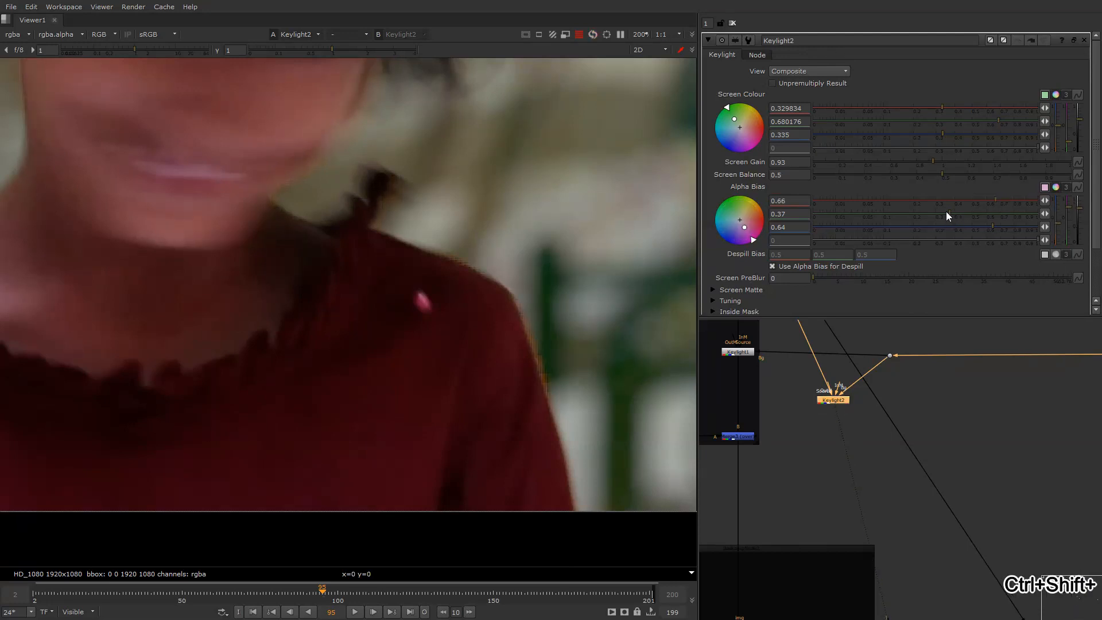
pyautogui.moveTo(946, 212); pyautogui.dragTo(915, 216)
pyautogui.scroll(2, 537, 344)
pyautogui.press('r')
pyautogui.press('r')
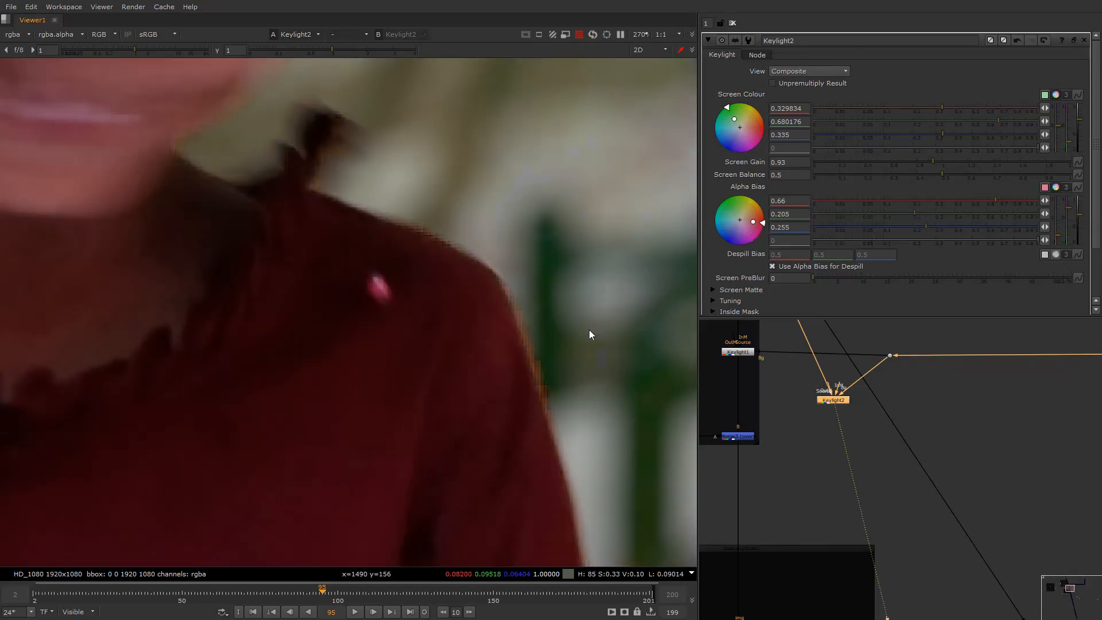
# Set Keylight2's Alpha Bias red to 0.595 and its Screen Colour to 0.315 red, 0.7 green and 0.345 blue.
pyautogui.click(1018, 201)
pyautogui.moveTo(1019, 200); pyautogui.dragTo(987, 198)
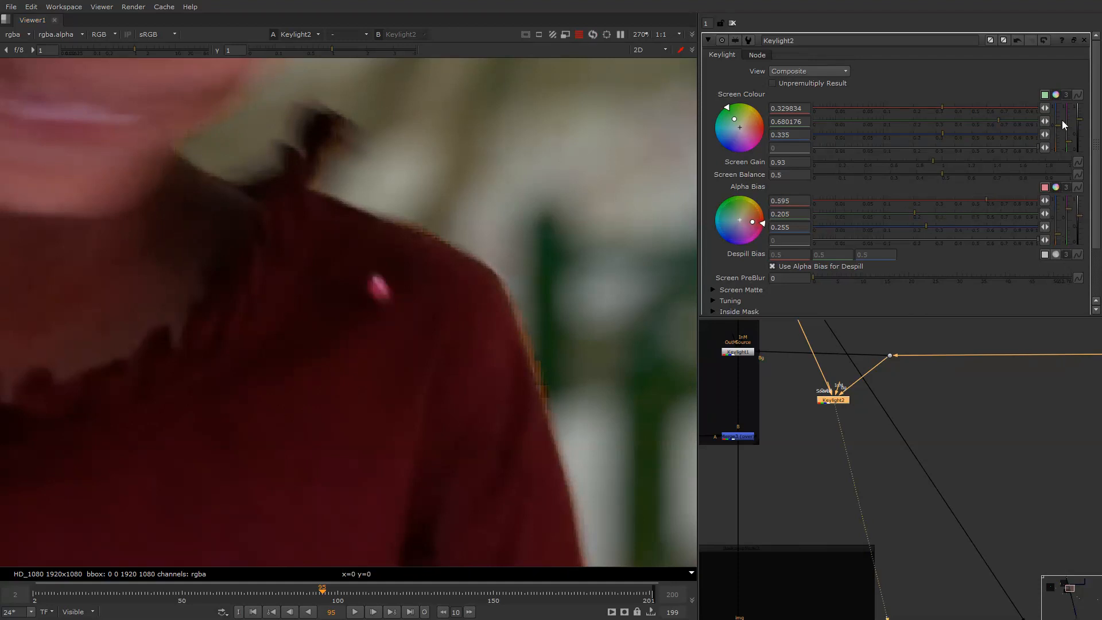
pyautogui.click(1056, 95)
pyautogui.click(1056, 95)
pyautogui.moveTo(940, 107); pyautogui.dragTo(1001, 121)
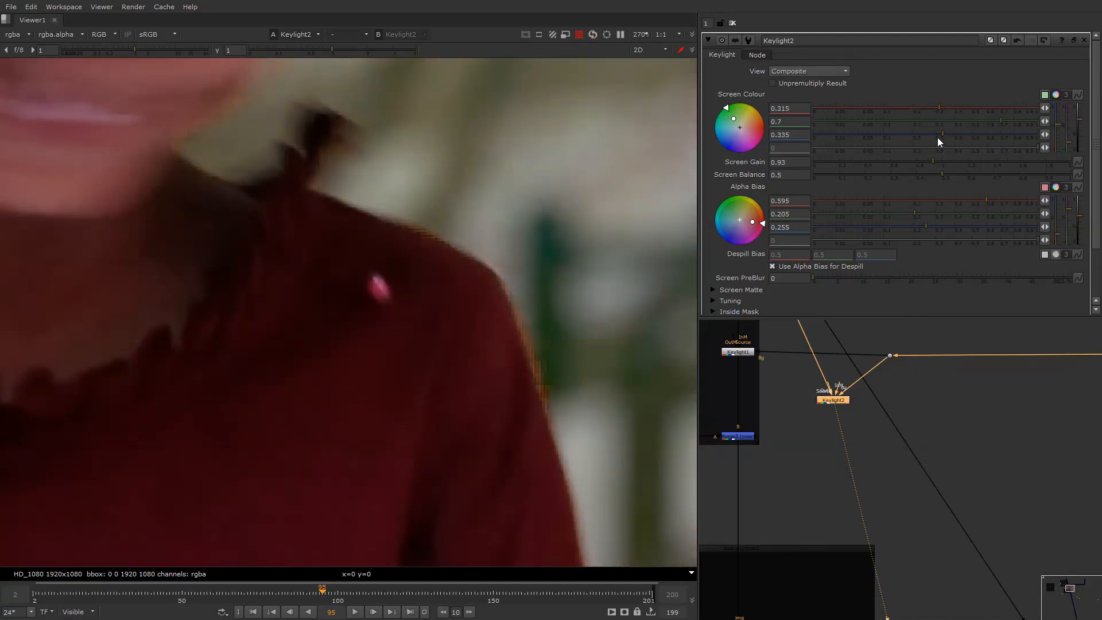
pyautogui.moveTo(938, 136); pyautogui.dragTo(945, 133)
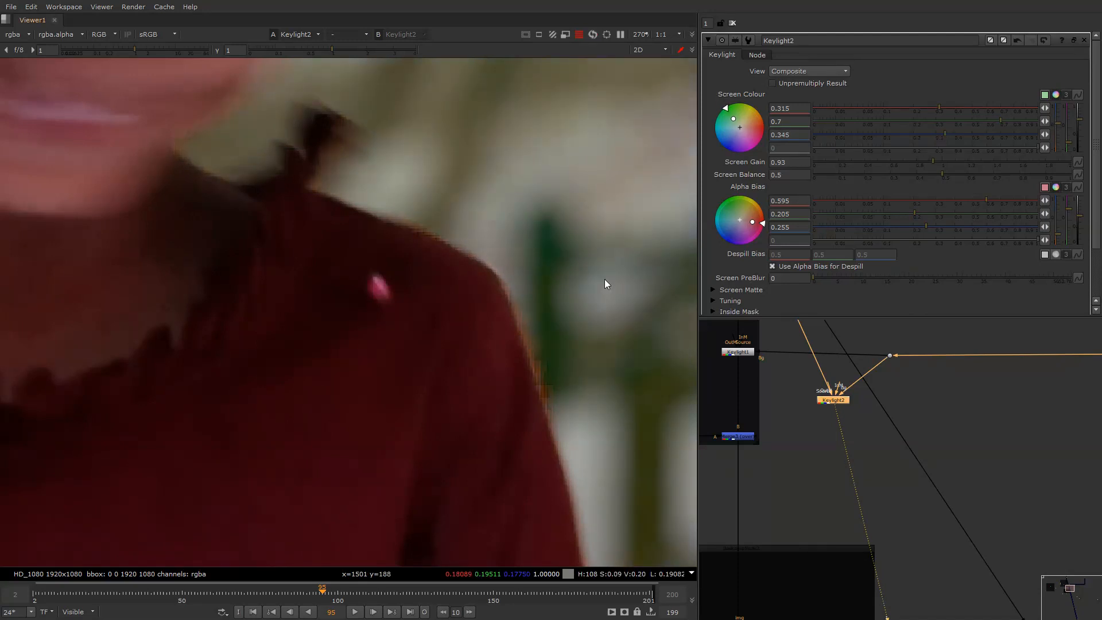
pyautogui.scroll(-5, 483, 330)
pyautogui.scroll(4, 472, 322)
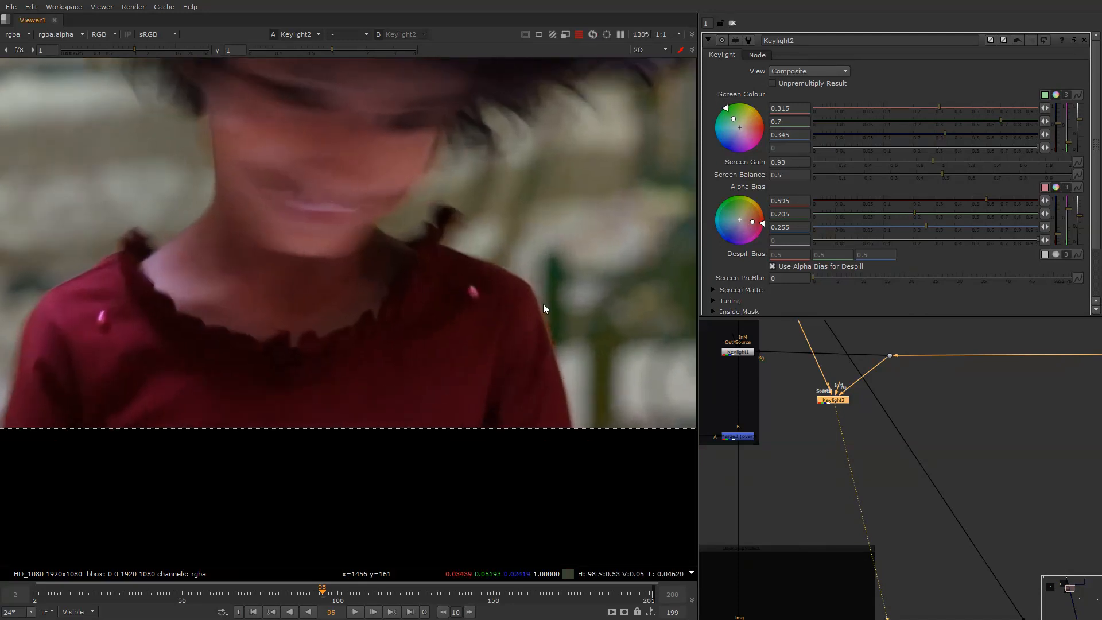
# Move the blue merge node and its grey input node down below the group, and lower Keylight2, making room under Keylight1.
pyautogui.keyDown('alt'); pyautogui.moveTo(772, 374); pyautogui.dragTo(725, 395, button='middle'); pyautogui.keyUp('alt')
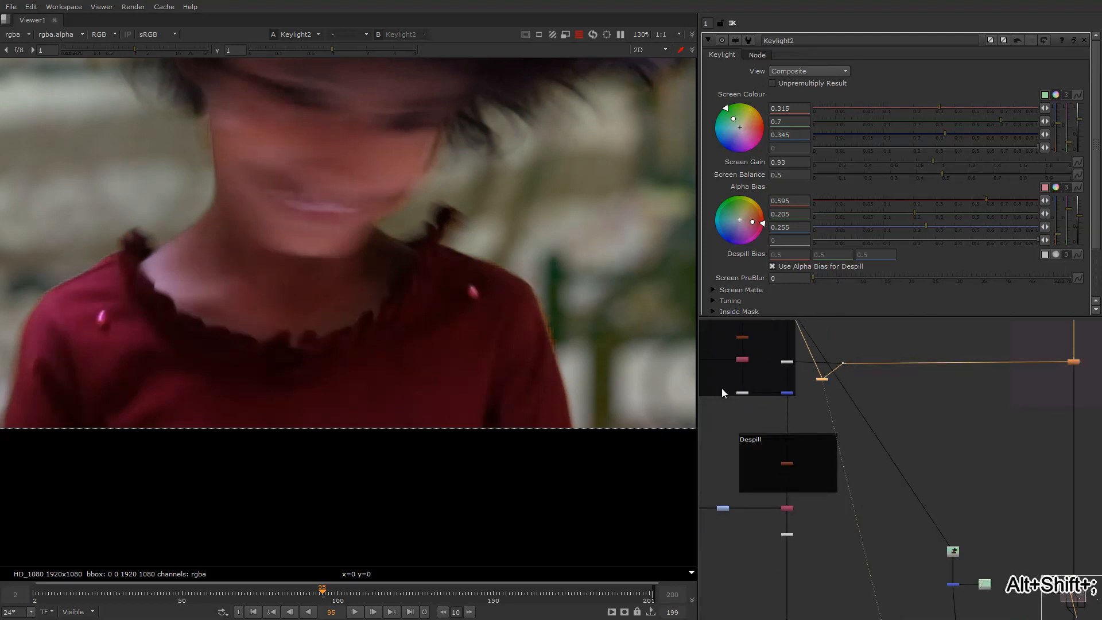
pyautogui.moveTo(722, 388); pyautogui.dragTo(787, 419)
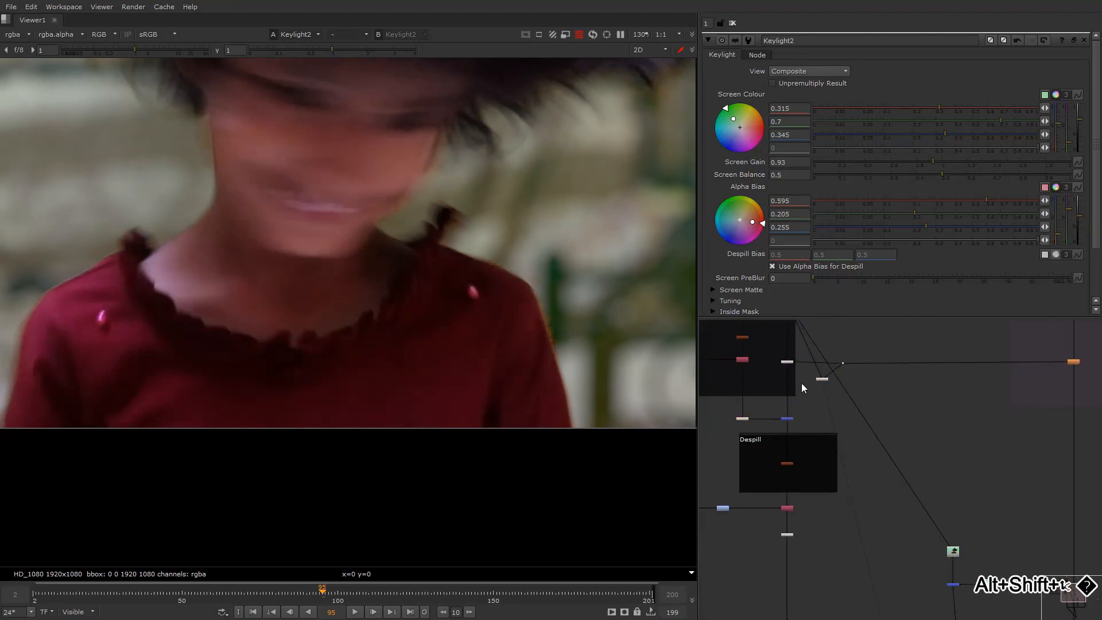
pyautogui.keyDown('alt'); pyautogui.moveTo(798, 382); pyautogui.dragTo(853, 374, button='middle'); pyautogui.keyUp('alt')
pyautogui.moveTo(845, 380); pyautogui.dragTo(858, 405)
# Insert a Keymix node on the main line below Keylight1 and connect Keylight2 to its A input.
pyautogui.click(810, 409)
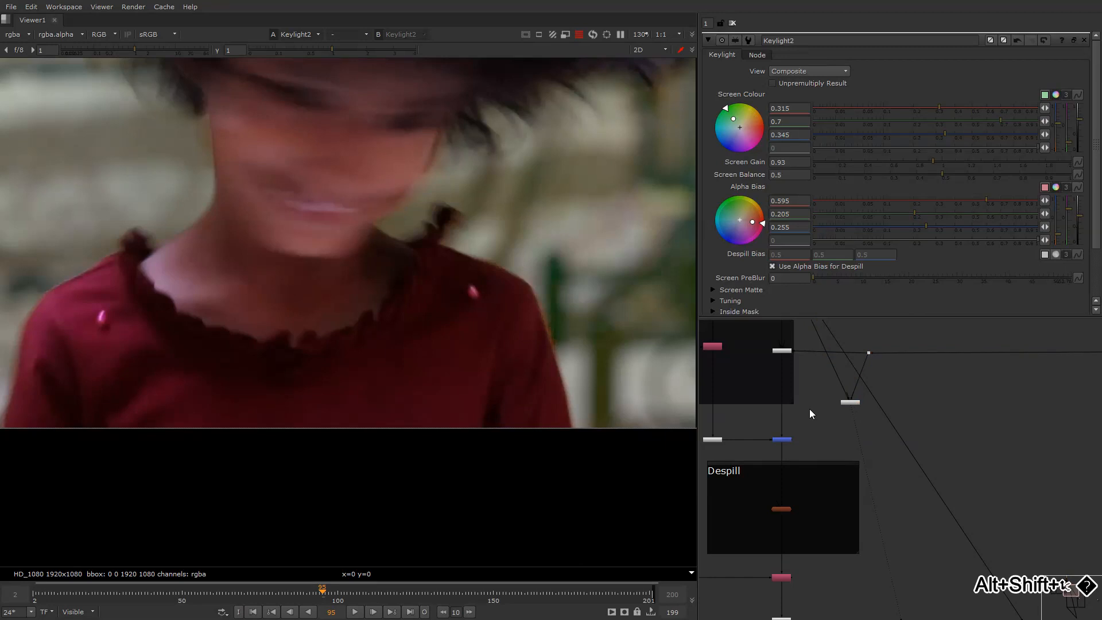
pyautogui.press('Tab')
pyautogui.write('key')
pyautogui.click(782, 432)
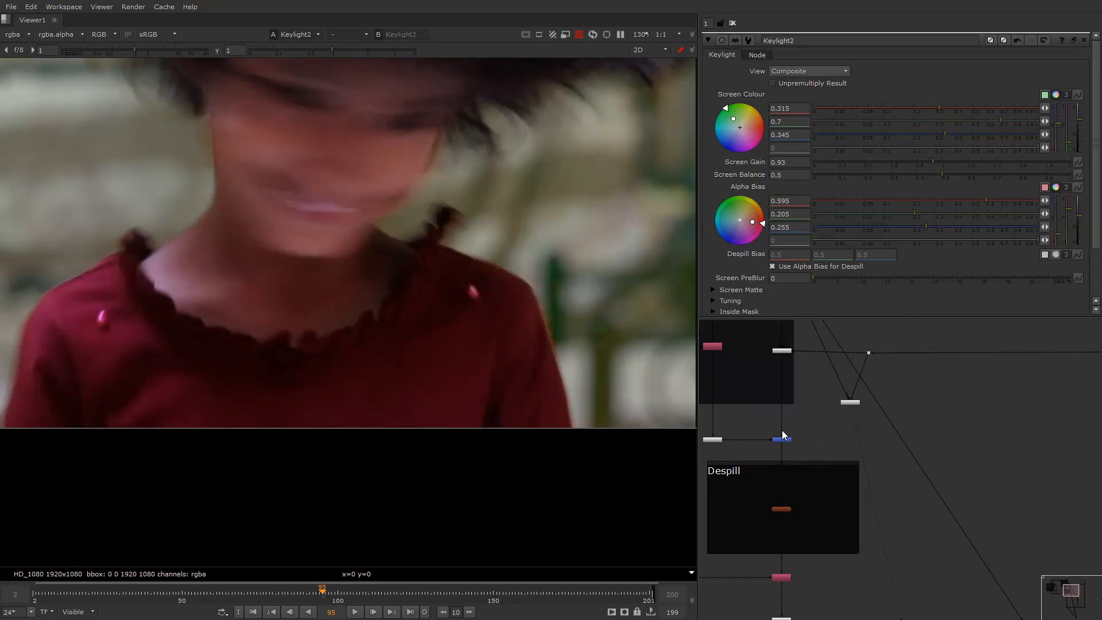
pyautogui.moveTo(806, 406); pyautogui.dragTo(777, 404)
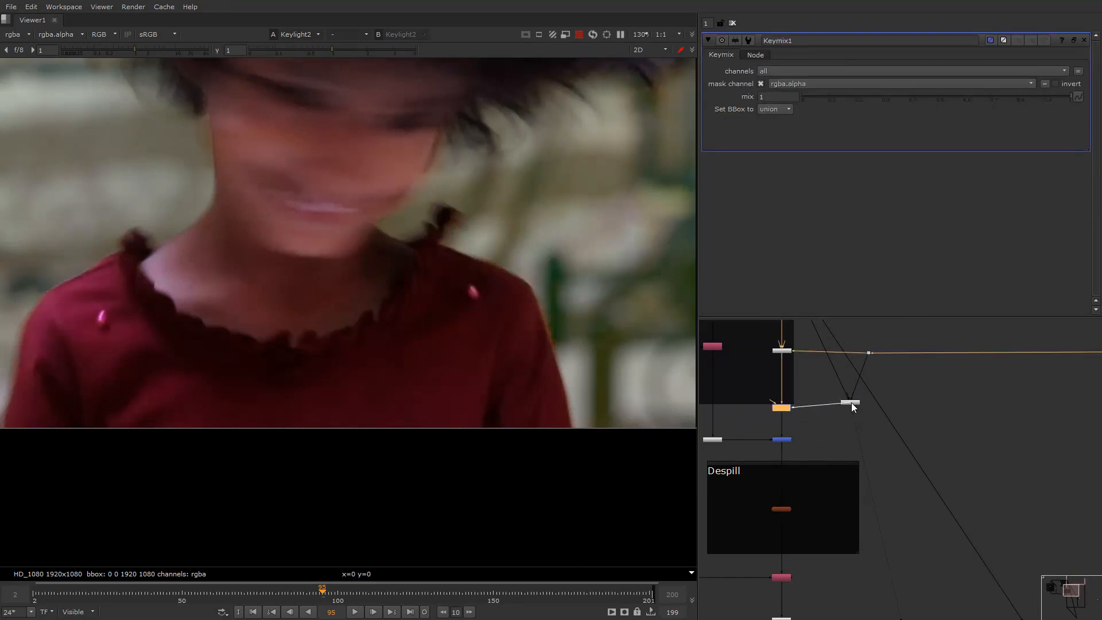
pyautogui.moveTo(852, 402); pyautogui.dragTo(851, 403)
pyautogui.moveTo(734, 414); pyautogui.dragTo(792, 382, button='middle')
pyautogui.click(791, 382)
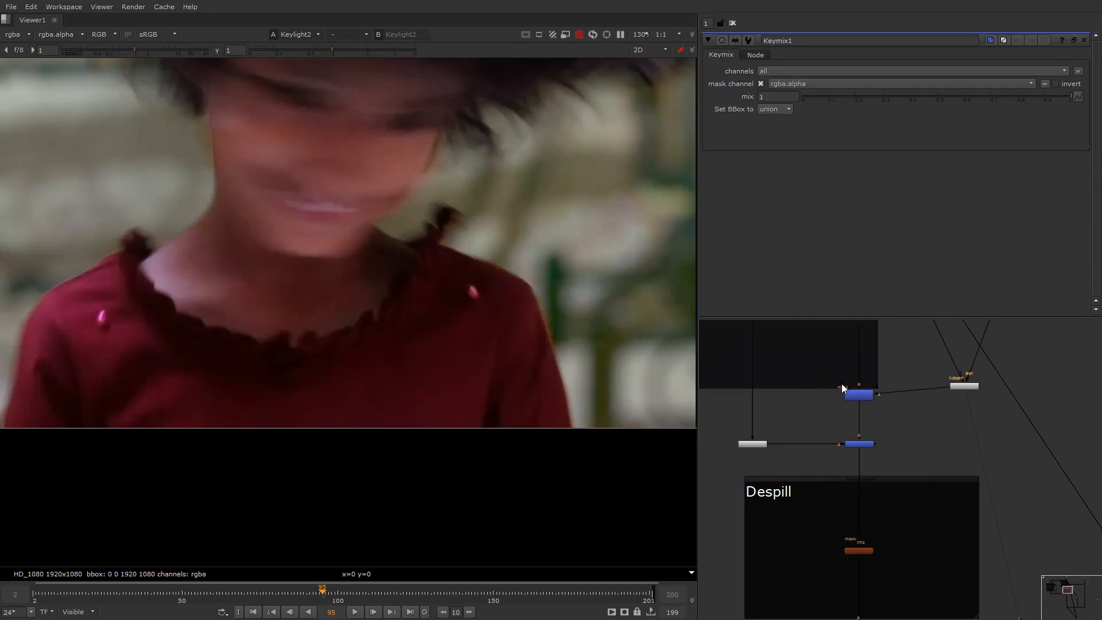
# Add a Roto node and outline the chin, neck and shirt with a closed Bezier extending below the frame at frame 95.
pyautogui.scroll(-2, 818, 377)
pyautogui.press('o')
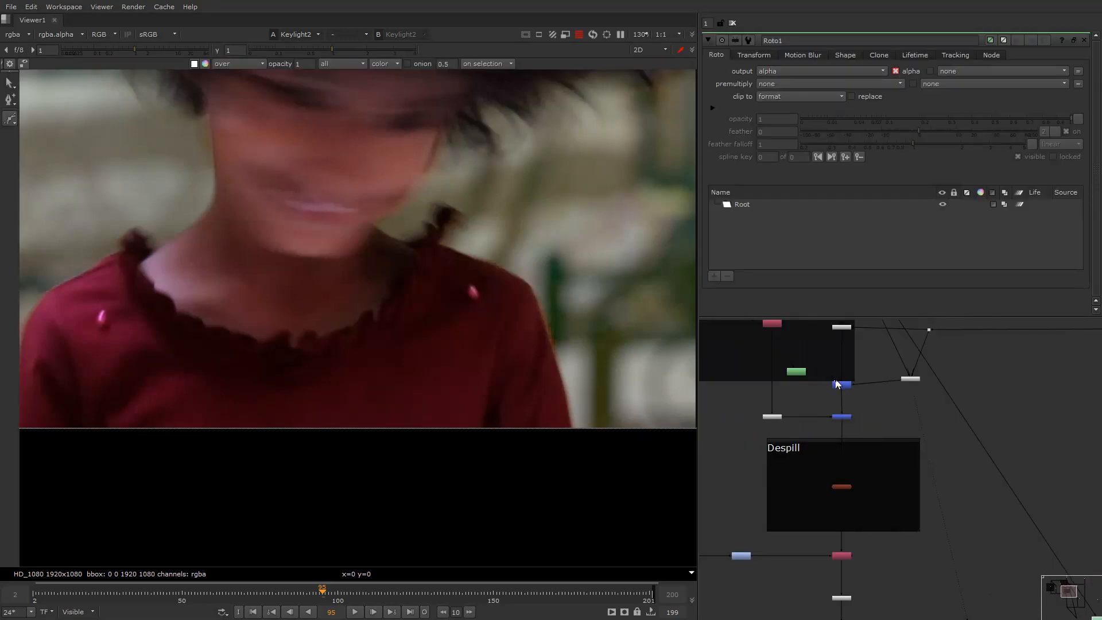
pyautogui.click(797, 372)
pyautogui.keyDown('alt'); pyautogui.moveTo(513, 292); pyautogui.dragTo(477, 277, button='middle'); pyautogui.keyUp('alt')
pyautogui.rightClick(478, 276)
pyautogui.click(473, 291)
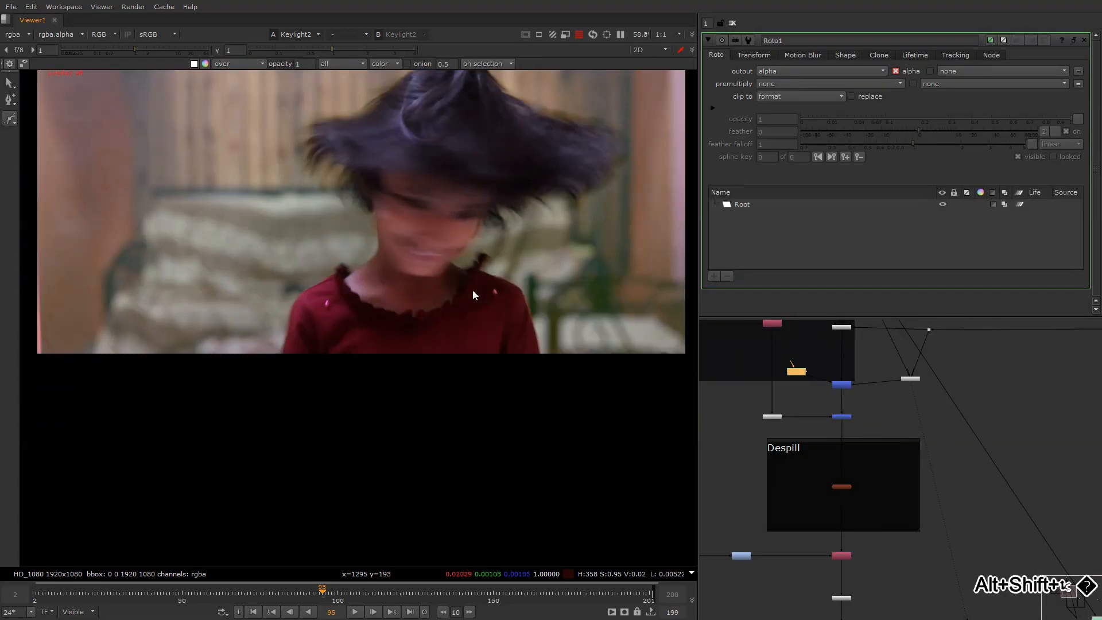
pyautogui.rightClick(470, 233)
pyautogui.click(480, 254)
pyautogui.click(479, 246)
pyautogui.rightClick(492, 252)
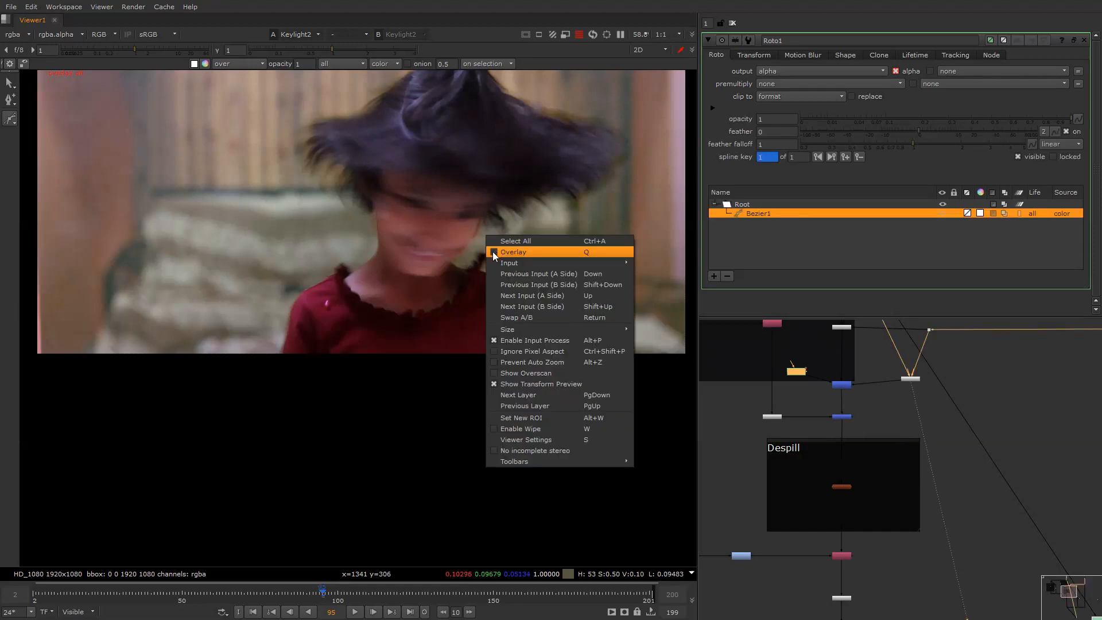
pyautogui.click(493, 251)
pyautogui.click(518, 262)
pyautogui.click(550, 294)
pyautogui.click(560, 332)
pyautogui.click(559, 372)
pyautogui.click(544, 381)
pyautogui.click(520, 385)
pyautogui.click(273, 375)
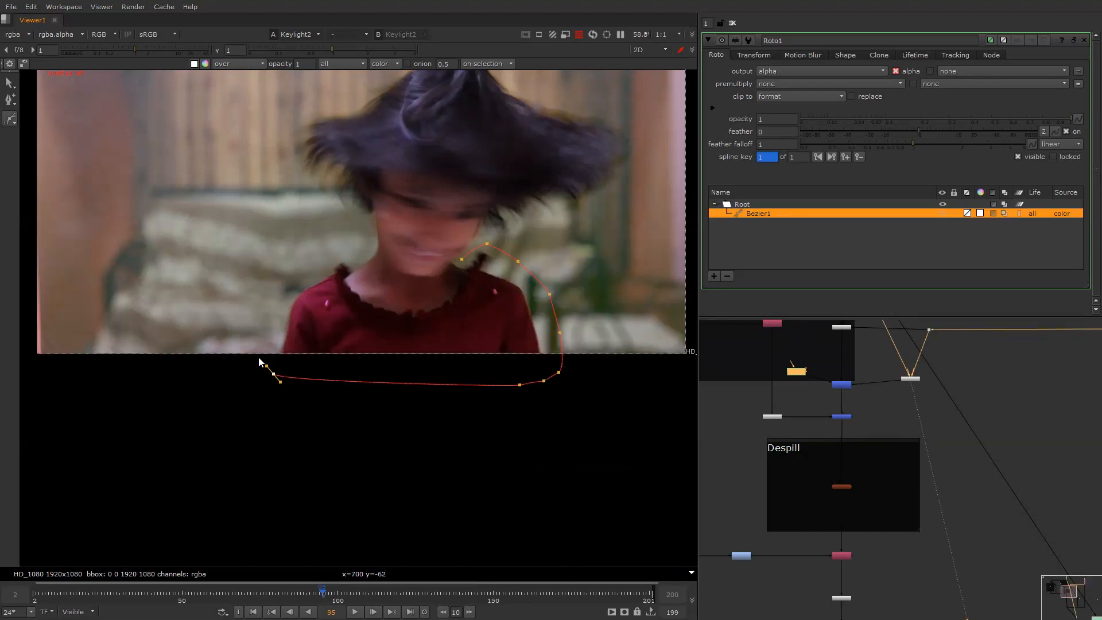
pyautogui.click(246, 314)
pyautogui.click(263, 266)
pyautogui.click(305, 249)
pyautogui.click(349, 251)
pyautogui.click(370, 228)
pyautogui.click(386, 224)
pyautogui.click(397, 241)
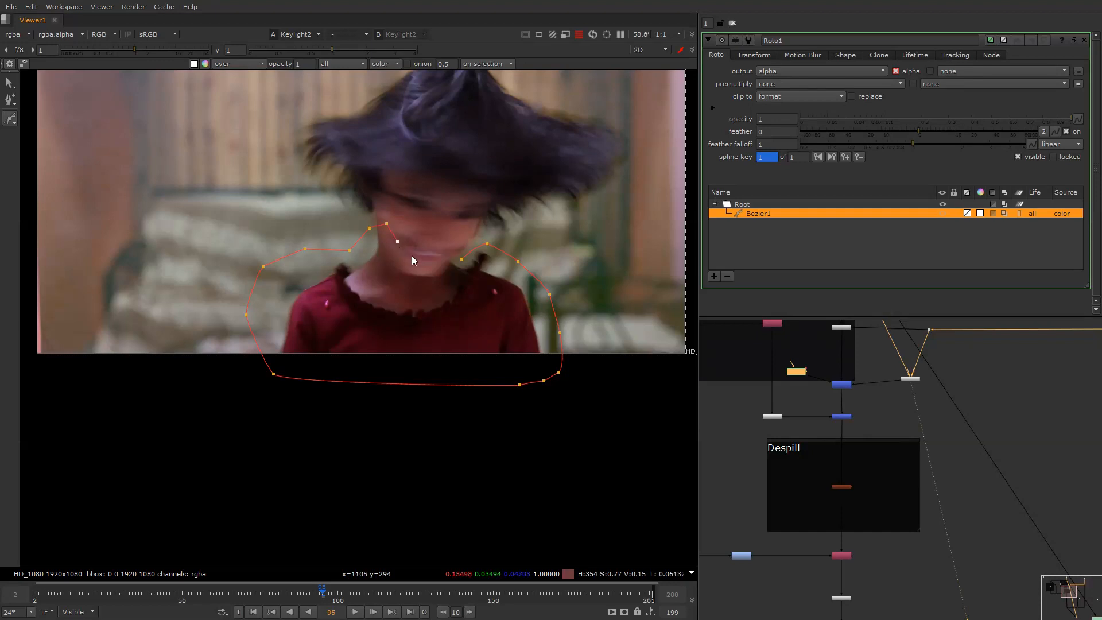
pyautogui.click(411, 255)
pyautogui.click(462, 259)
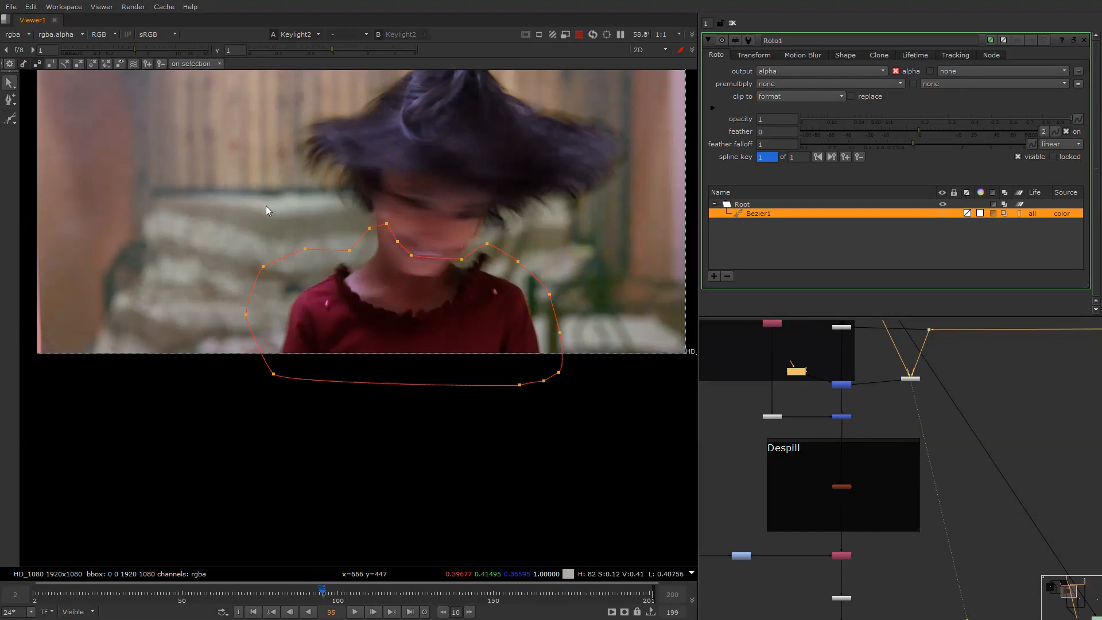
# Select all points of the roto shape, feather its edges outward and shift the shape slightly down.
pyautogui.moveTo(162, 217); pyautogui.dragTo(574, 414)
pyautogui.press('e')
pyautogui.press('e')
pyautogui.press('e')
pyautogui.press('e')
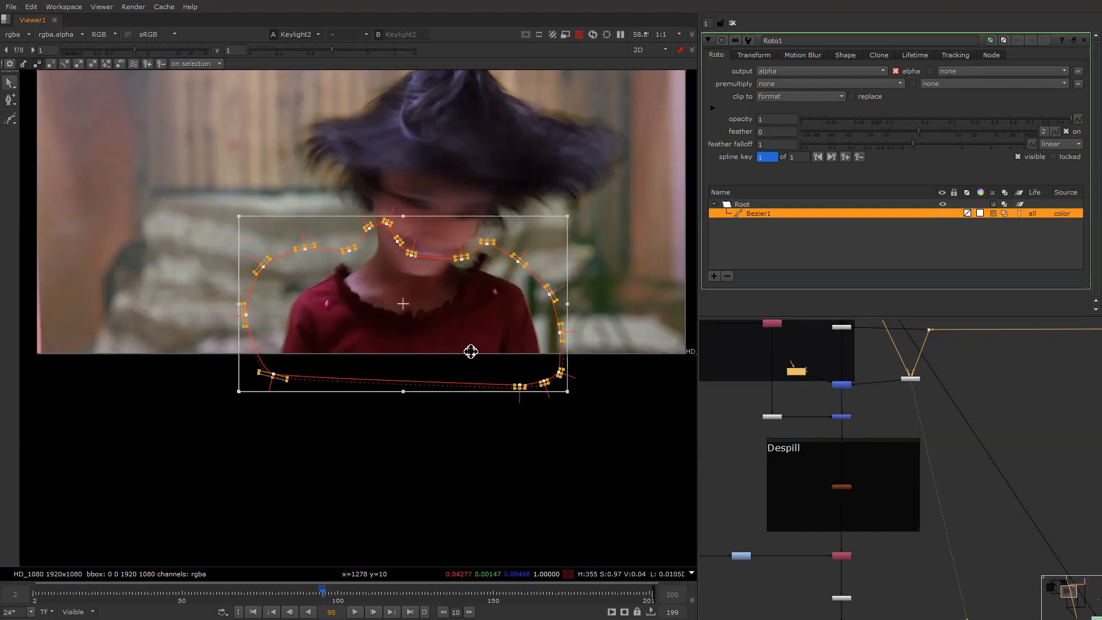
pyautogui.moveTo(463, 359); pyautogui.dragTo(458, 367)
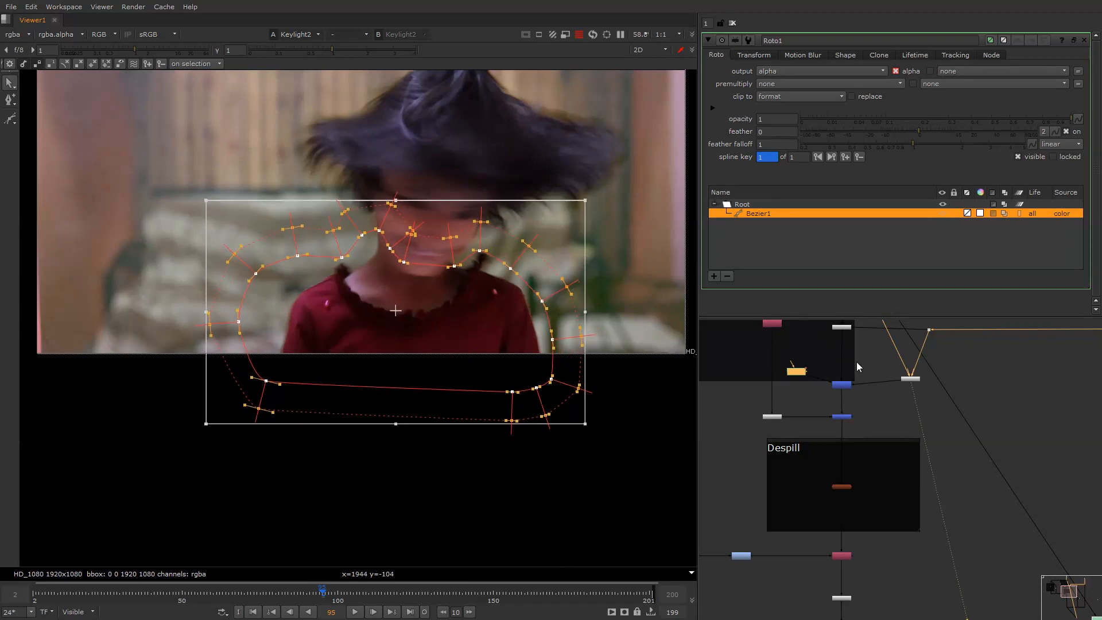
# Feed the Roto into Keymix1's mask input, view its output and toggle the Keymix to compare the shoulder edge.
pyautogui.doubleClick(845, 386)
pyautogui.press('1')
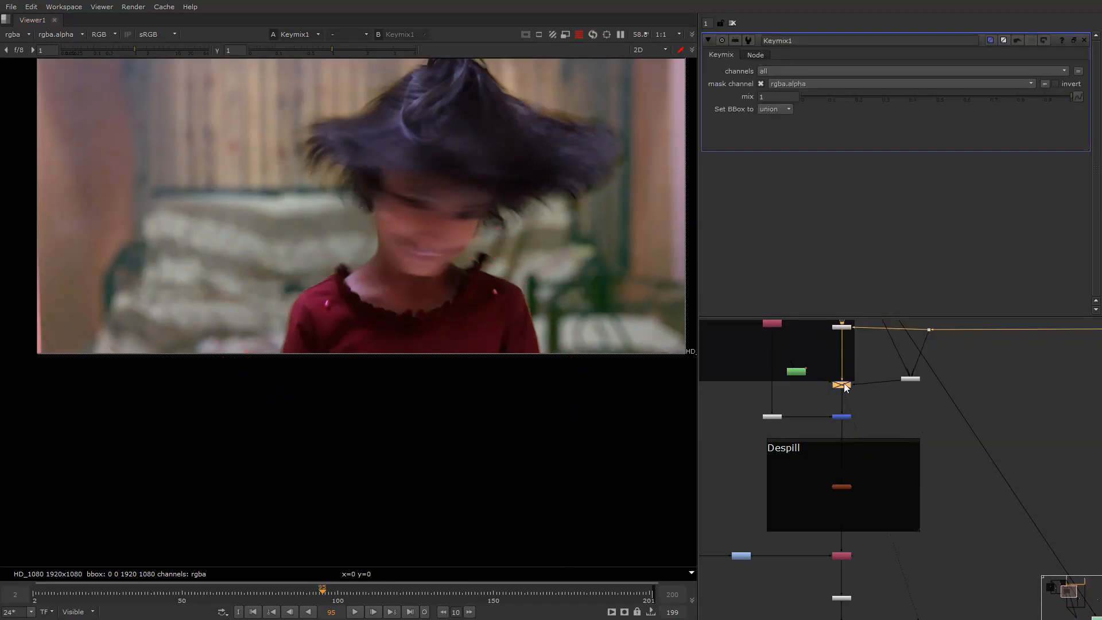
pyautogui.scroll(5, 624, 259)
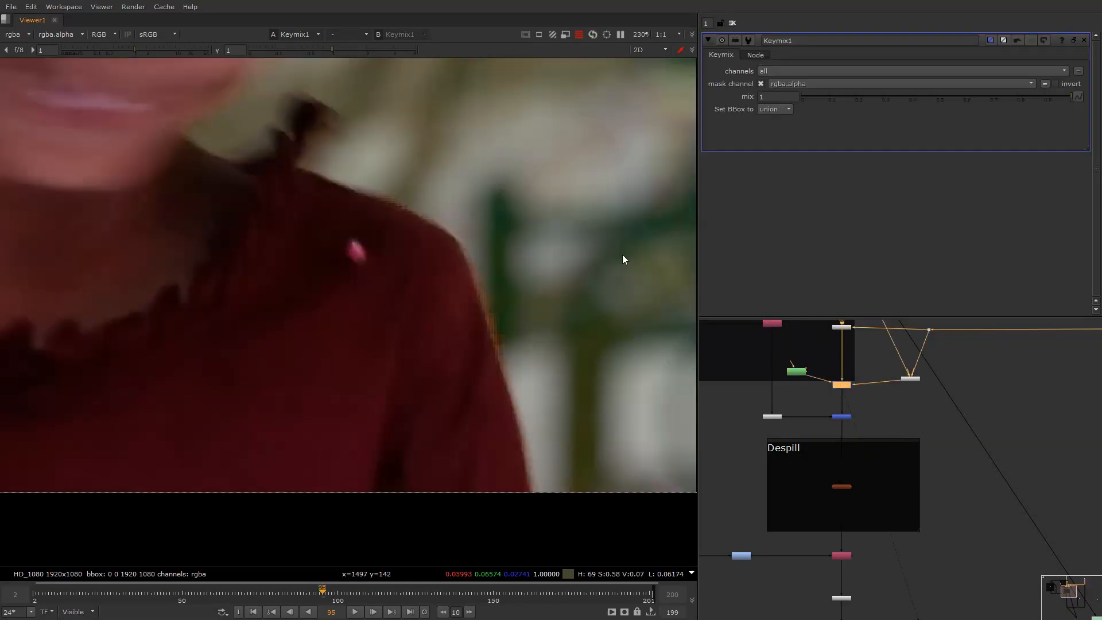
pyautogui.press('d')
pyautogui.press('d')
pyautogui.press('d')
pyautogui.scroll(-4, 467, 308)
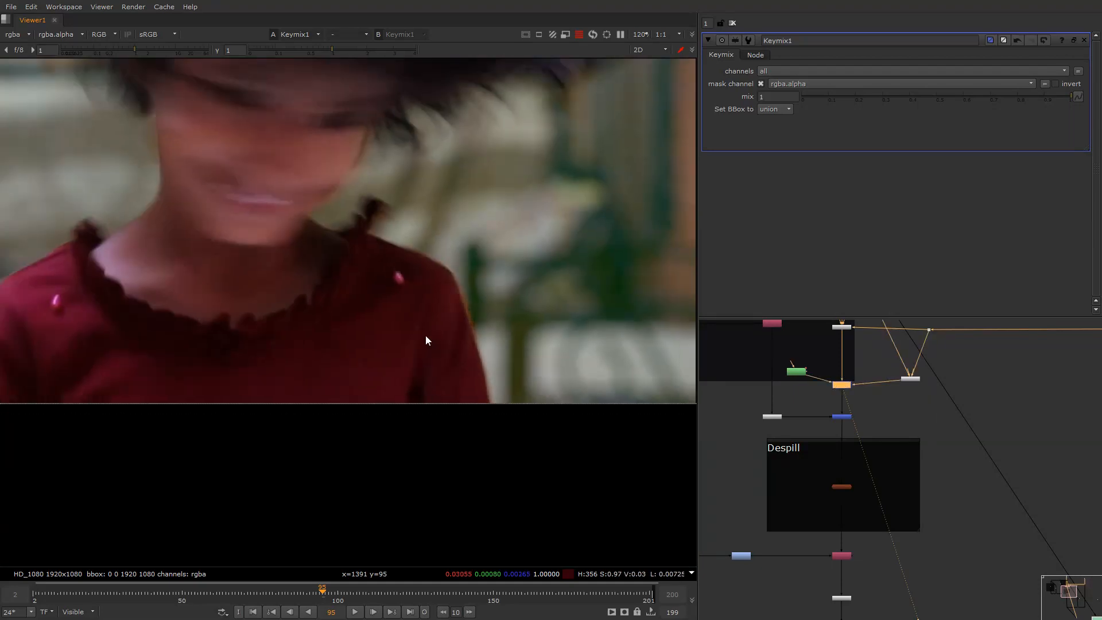
pyautogui.press('d')
pyautogui.press('d')
# View the final Merge1 composite and add an EdgeBlur node after Premult1.
pyautogui.scroll(-5, 779, 370)
pyautogui.moveTo(766, 430); pyautogui.dragTo(838, 491)
pyautogui.press('1')
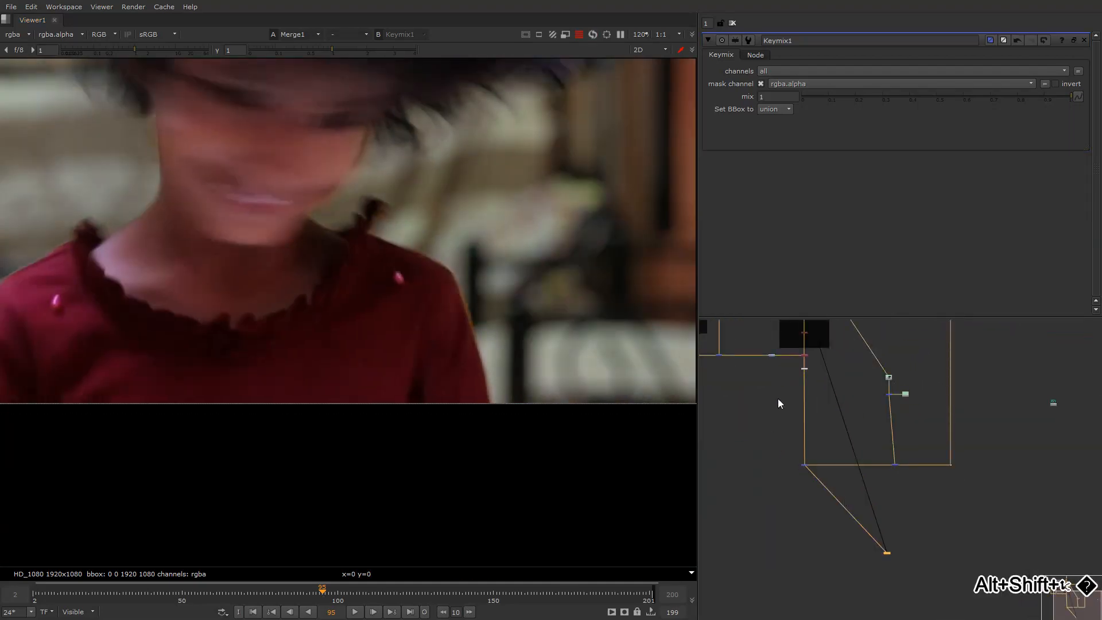
pyautogui.moveTo(781, 394); pyautogui.dragTo(779, 427, button='middle')
pyautogui.scroll(2, 780, 427)
pyautogui.doubleClick(810, 390)
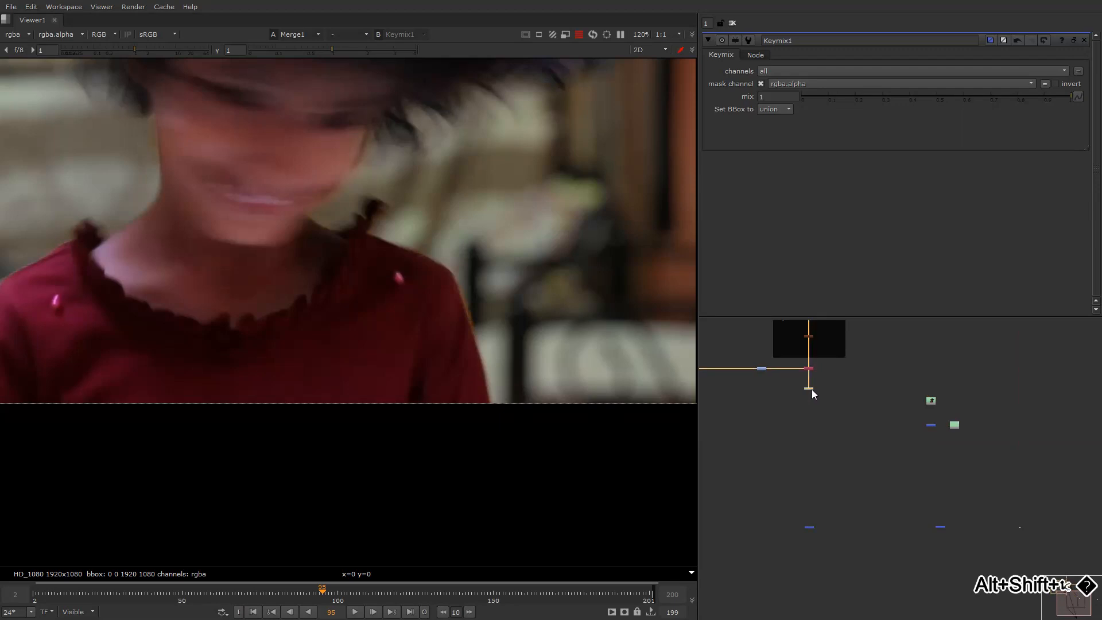
pyautogui.press('Tab')
pyautogui.write('ed')
pyautogui.press('Return')
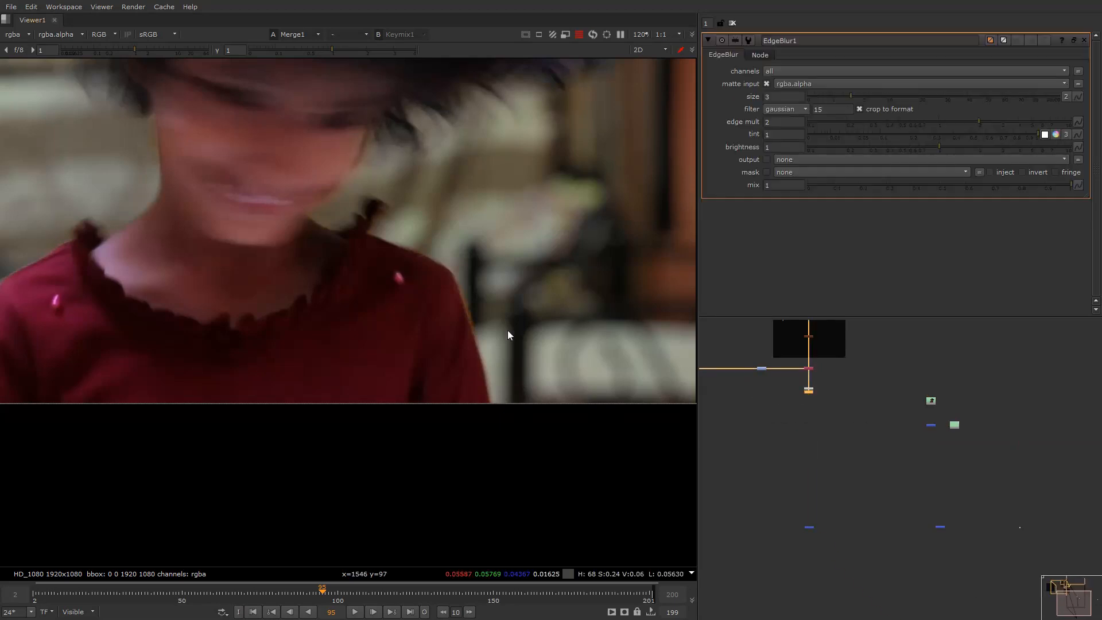
# Set the EdgeBlur's red tint to 0.855, checking the shoulder edge in the red and green channels.
pyautogui.scroll(3, 500, 294)
pyautogui.press('r')
pyautogui.scroll(2, 489, 294)
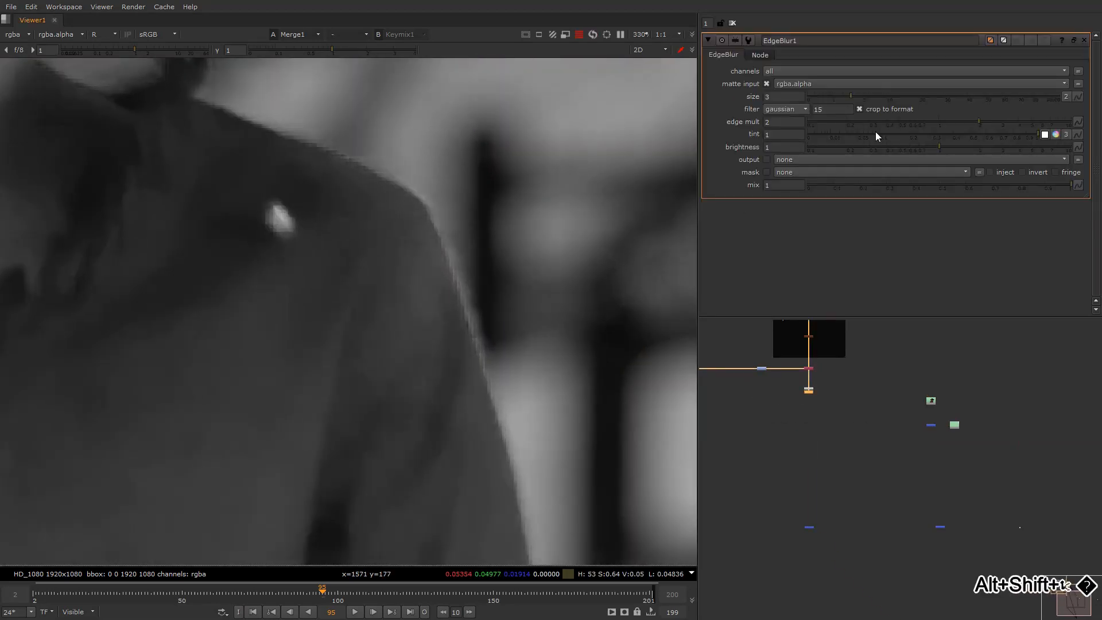
pyautogui.click(1056, 134)
pyautogui.moveTo(1023, 149)
pyautogui.mouseDown()
pyautogui.moveTo(984, 149)
pyautogui.moveTo(1022, 150)
pyautogui.mouseUp()
pyautogui.press('g')
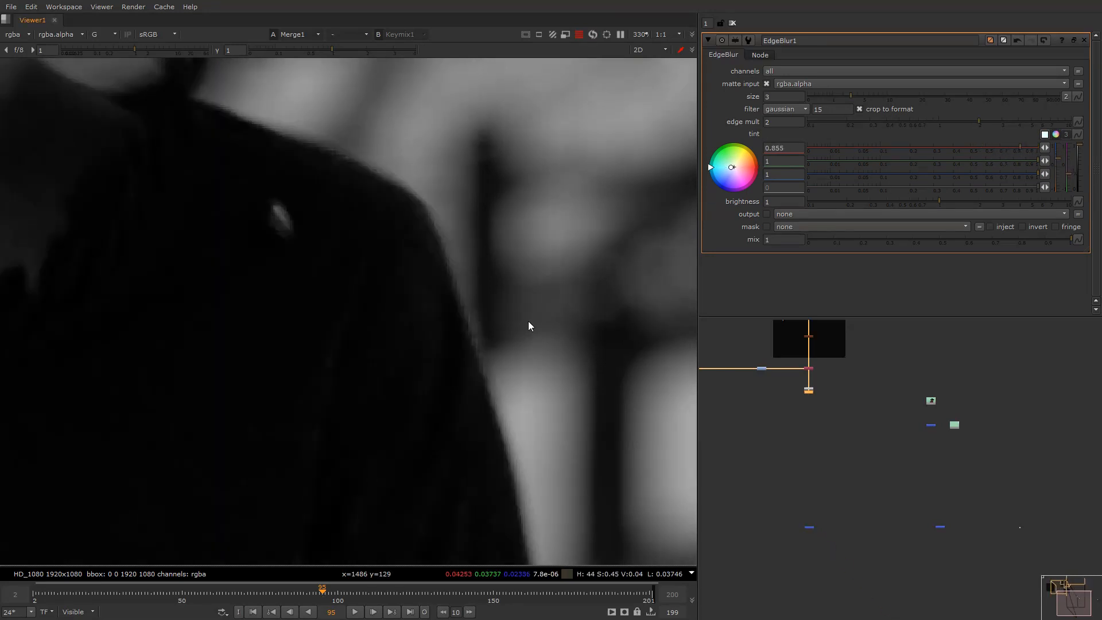
pyautogui.press('g')
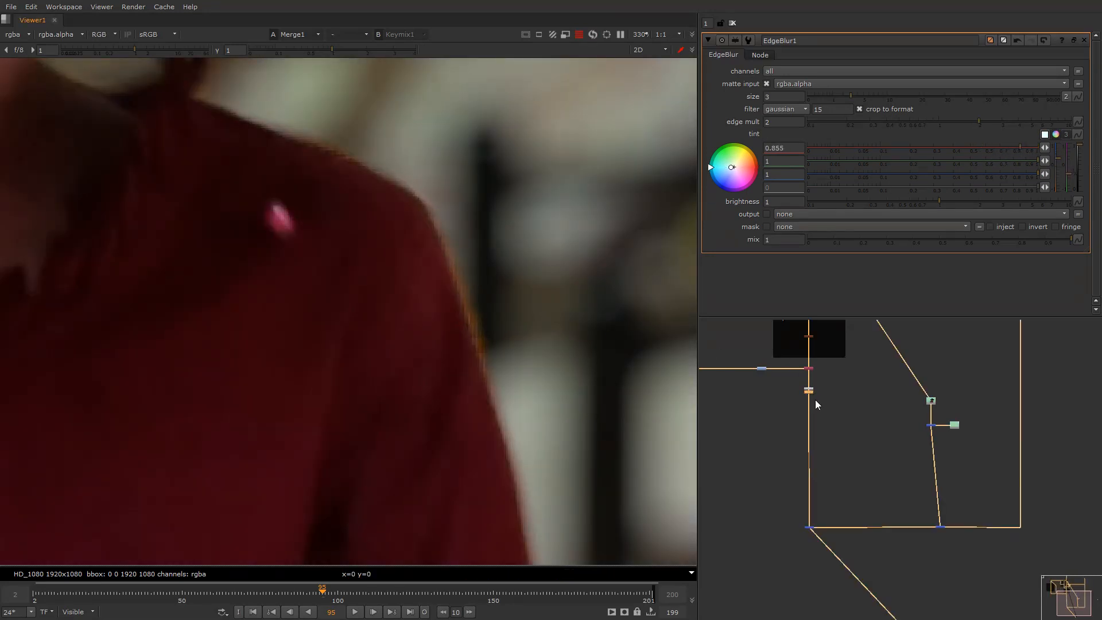
# Delete the EdgeBlur node from the main line.
pyautogui.keyDown('alt'); pyautogui.keyDown('shift'); pyautogui.moveTo(809, 409); pyautogui.dragTo(830, 380, button='middle'); pyautogui.keyUp('shift'); pyautogui.keyUp('alt')
pyautogui.press('Delete')
pyautogui.click(827, 398)
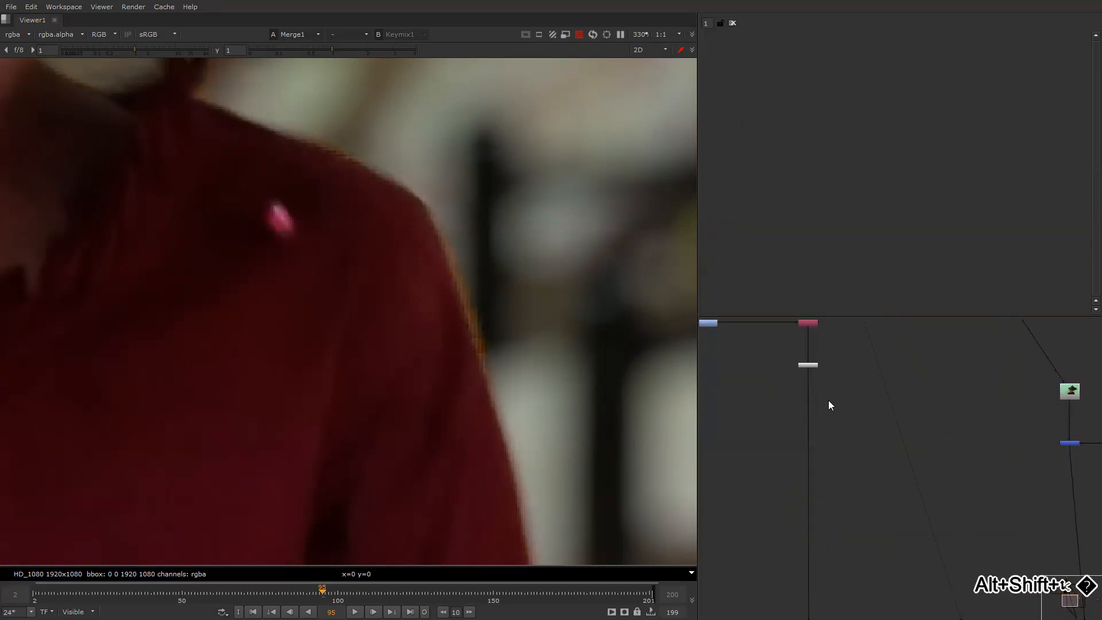
# View Premult1's output and examine the alpha branch nodes for their effect on the bright fringe around the shoulder.
pyautogui.doubleClick(813, 365)
pyautogui.press('1')
pyautogui.moveTo(803, 381); pyautogui.dragTo(838, 433, button='middle')
pyautogui.keyDown('alt'); pyautogui.moveTo(938, 401); pyautogui.dragTo(769, 406, button='middle'); pyautogui.keyUp('alt')
pyautogui.moveTo(712, 358); pyautogui.dragTo(805, 395, button='middle')
pyautogui.moveTo(784, 333); pyautogui.dragTo(792, 404, button='middle')
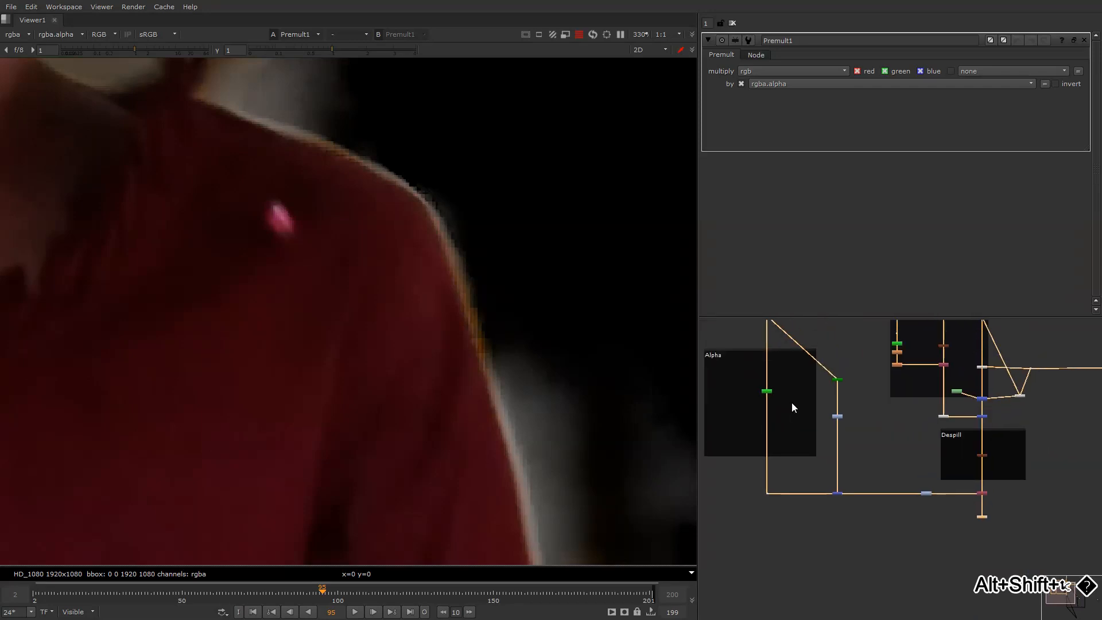
pyautogui.scroll(4, 845, 383)
pyautogui.click(852, 364)
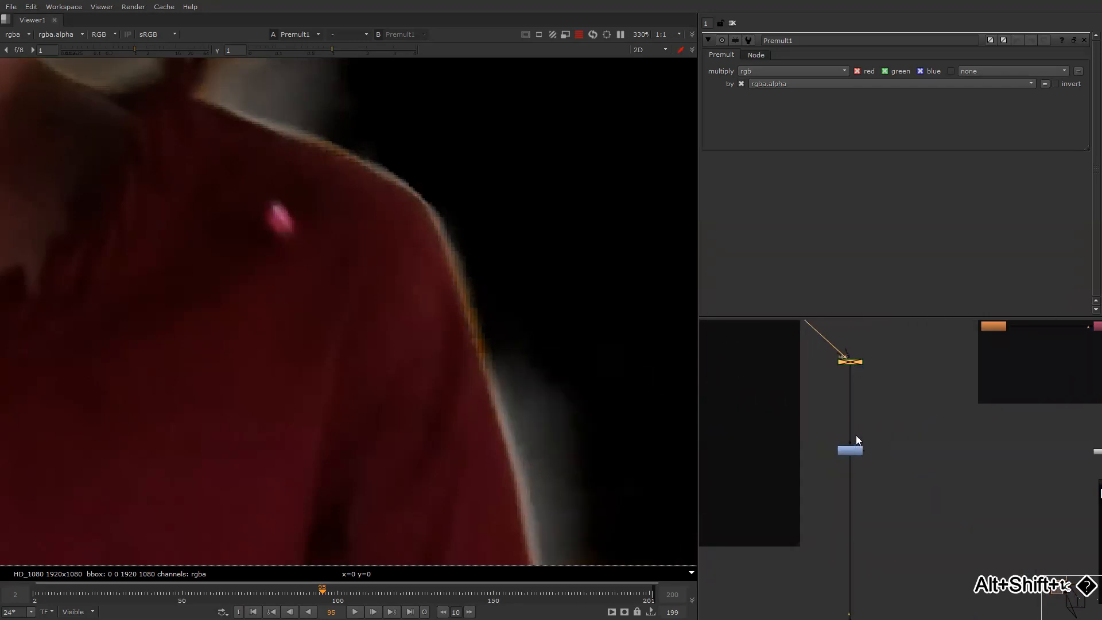
pyautogui.scroll(-5, 884, 386)
pyautogui.moveTo(846, 399); pyautogui.dragTo(804, 361, button='middle')
pyautogui.moveTo(964, 449); pyautogui.dragTo(874, 367, button='middle')
pyautogui.scroll(3, 874, 367)
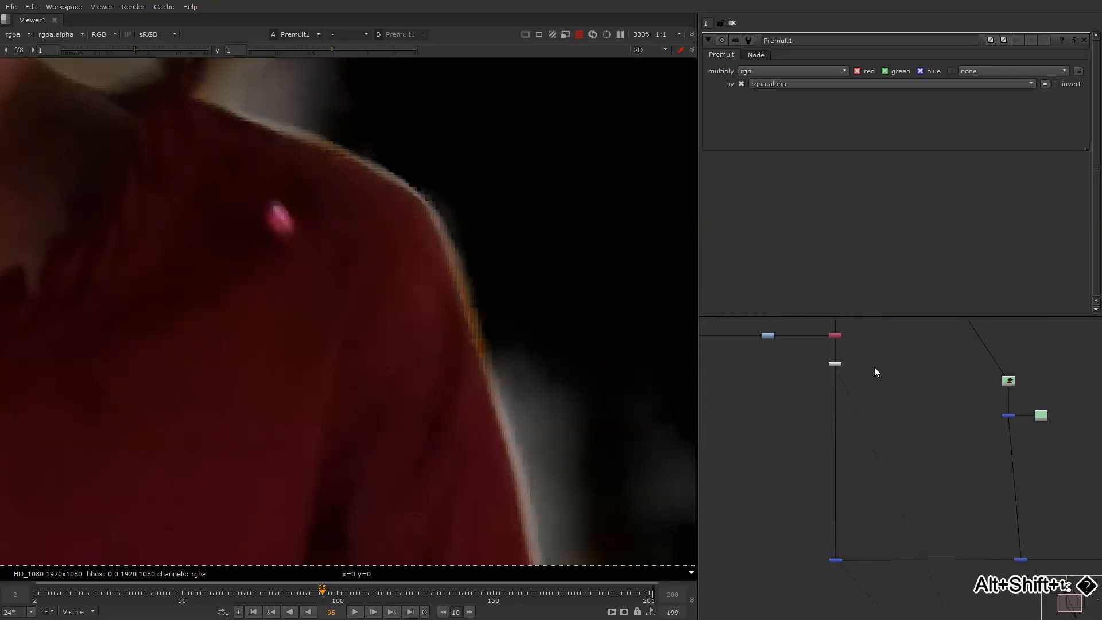
# Add a Dilate node below the alpha line that leads to the Copy node.
pyautogui.moveTo(705, 344); pyautogui.dragTo(776, 394, button='middle')
pyautogui.press('Tab')
pyautogui.write('dilate')
pyautogui.press('Return')
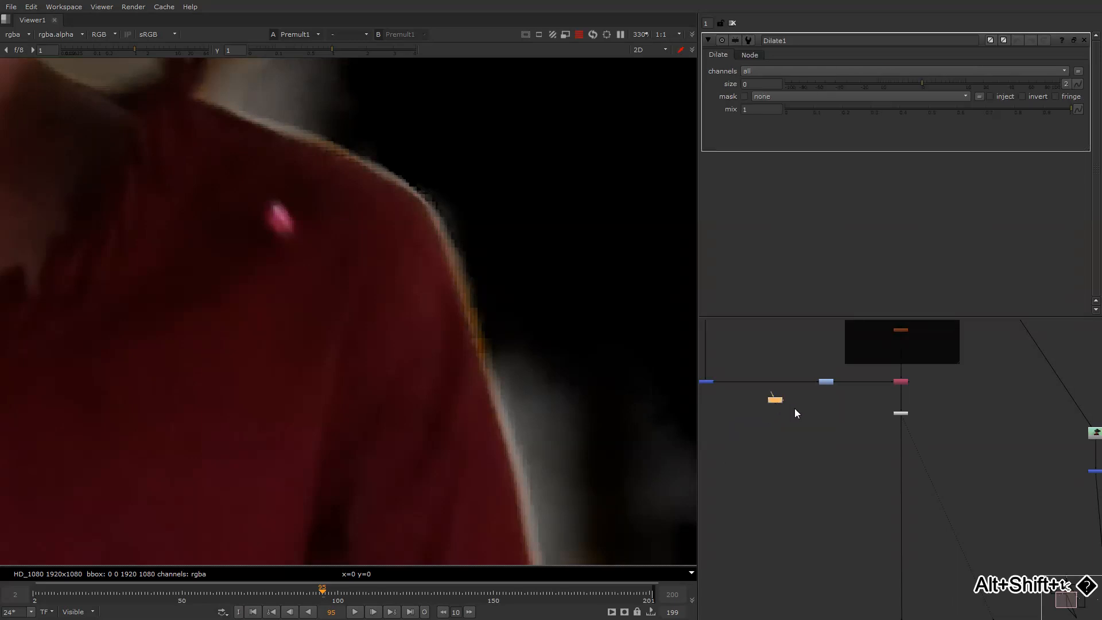
# Insert a FilterErode on the alpha line before the blue filter node, and compare the composite's shoulder edge with it toggled.
pyautogui.press('Tab')
pyautogui.write('erode')
pyautogui.click(763, 378)
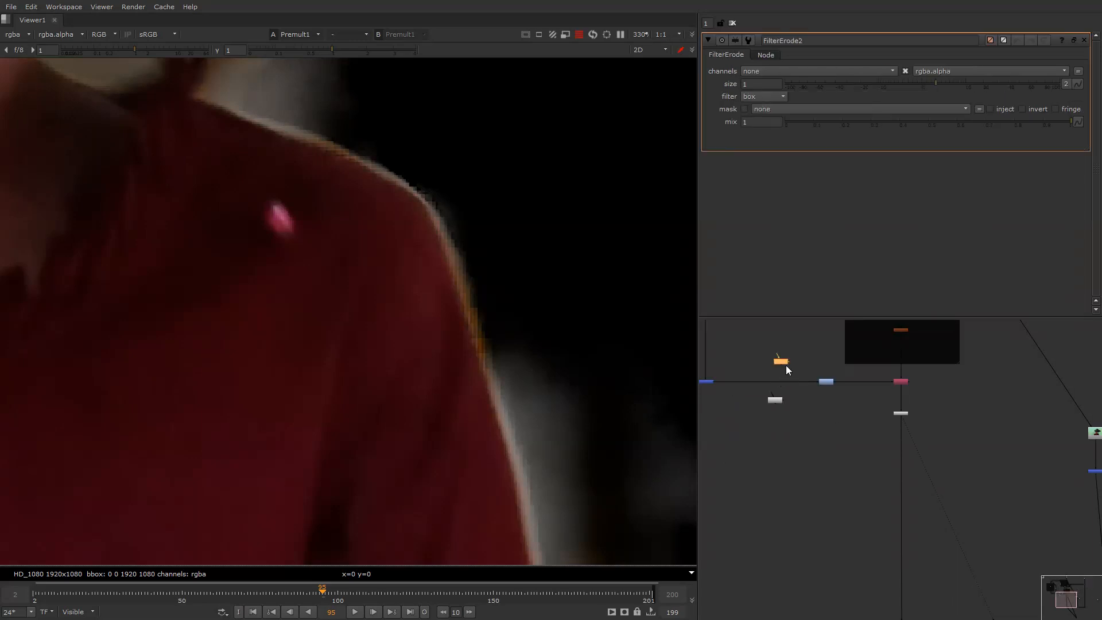
pyautogui.moveTo(786, 365); pyautogui.dragTo(779, 386)
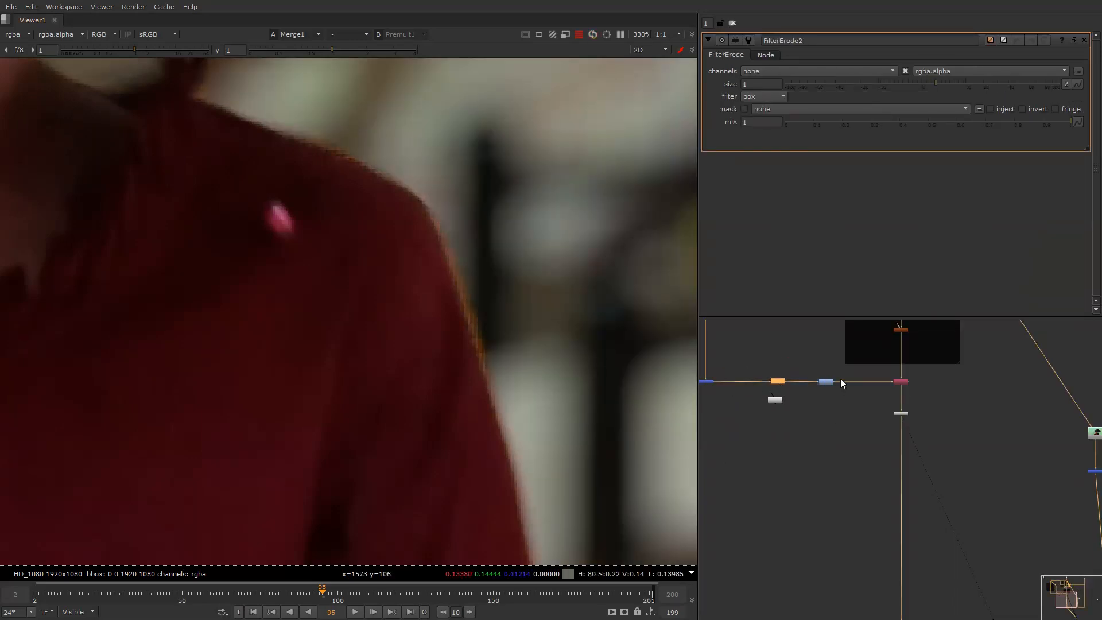
pyautogui.press('d')
pyautogui.moveTo(852, 435); pyautogui.dragTo(788, 364, button='middle')
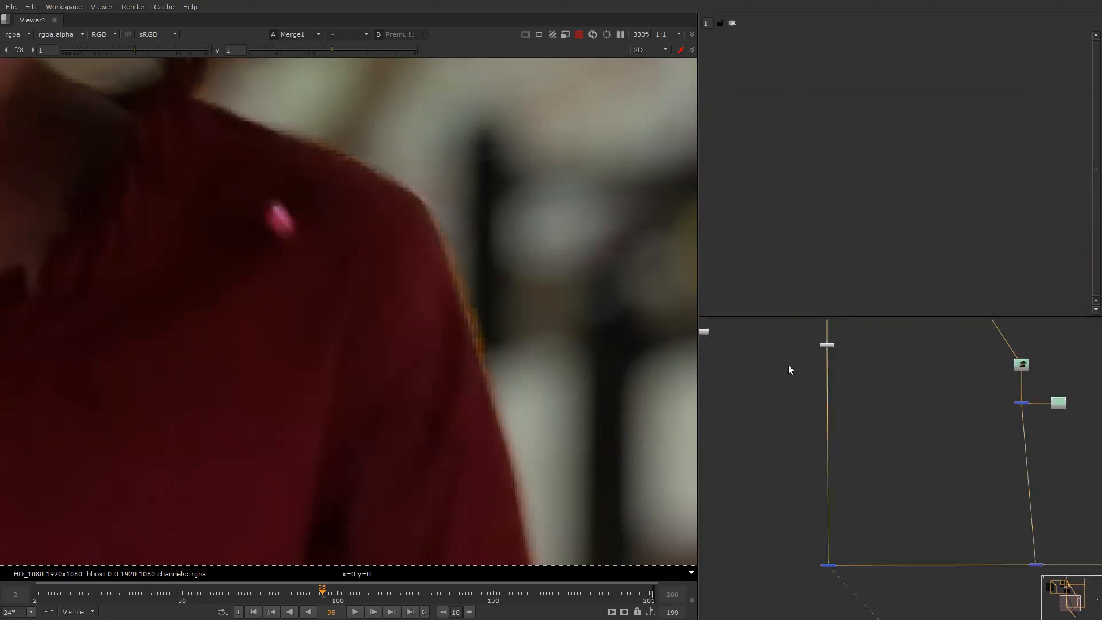
# Insert a Grade node on the main line below Premult1 and view the shoulder fringe in the composite.
pyautogui.doubleClick(807, 391)
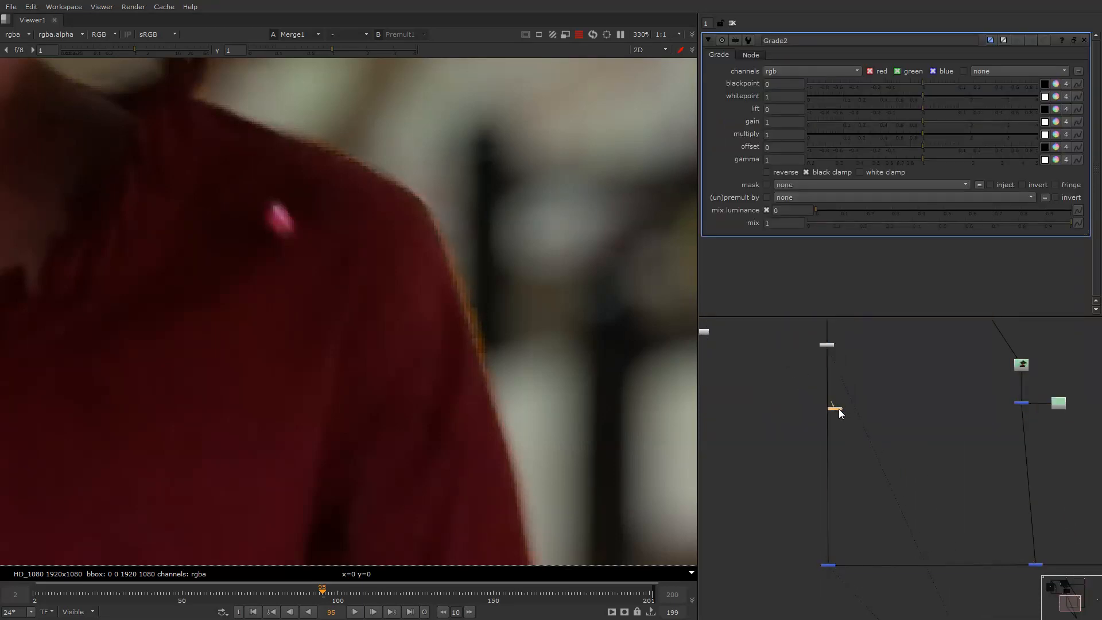
pyautogui.moveTo(839, 409); pyautogui.dragTo(829, 413)
pyautogui.click(787, 409)
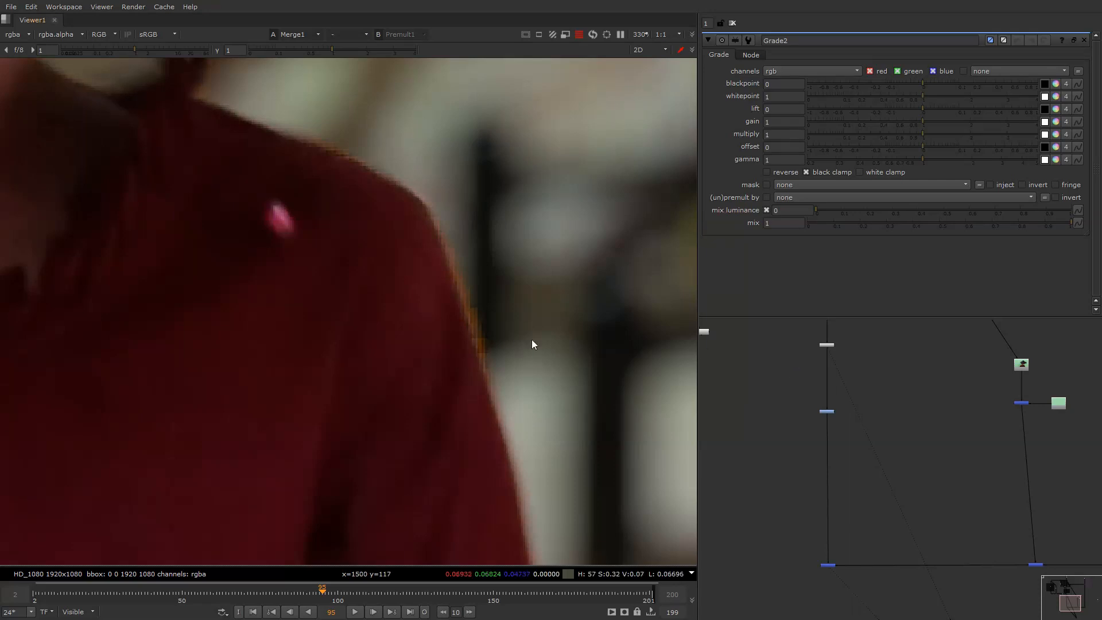
pyautogui.press('f')
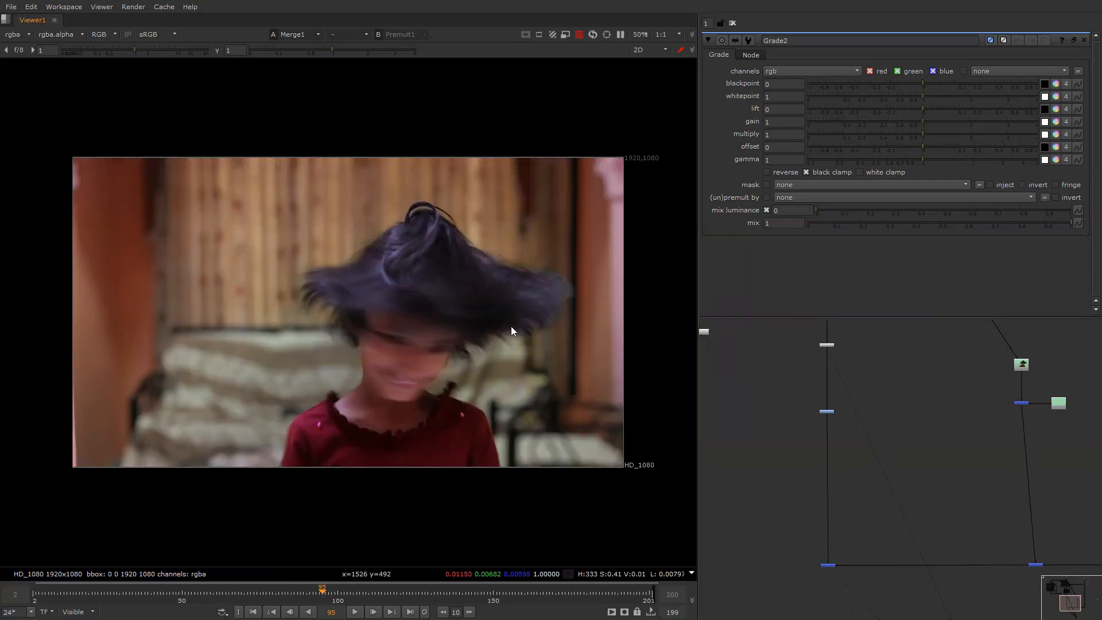
pyautogui.keyDown('ctrl'); pyautogui.keyDown('shift'); pyautogui.moveTo(553, 265); pyautogui.dragTo(299, 325); pyautogui.keyUp('shift'); pyautogui.keyUp('ctrl')
pyautogui.keyDown('alt'); pyautogui.keyDown('shift'); pyautogui.moveTo(486, 417); pyautogui.dragTo(483, 387, button='middle'); pyautogui.keyUp('shift'); pyautogui.keyUp('alt')
pyautogui.keyDown('alt'); pyautogui.keyDown('shift'); pyautogui.moveTo(464, 340); pyautogui.dragTo(492, 357, button='middle'); pyautogui.keyUp('shift'); pyautogui.keyUp('alt')
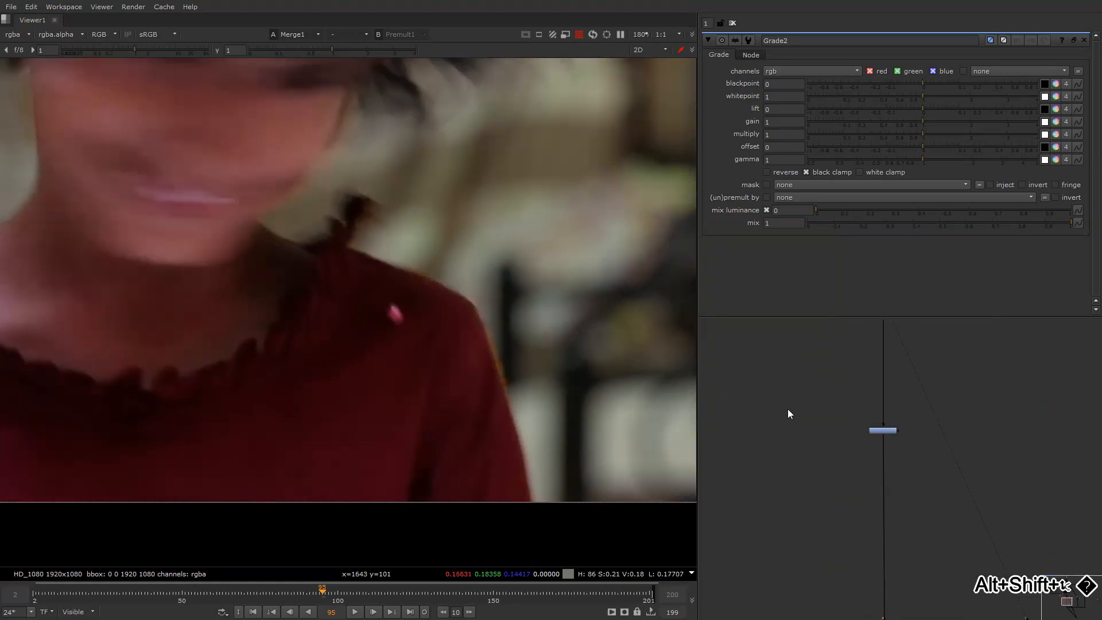
# Add an Invert node fed from Premult1 beside the main line and connect it as the Grade node's mask.
pyautogui.press('Tab')
pyautogui.write('in')
pyautogui.click(774, 415)
pyautogui.moveTo(785, 405); pyautogui.dragTo(835, 345)
pyautogui.moveTo(834, 345); pyautogui.dragTo(767, 431, button='middle')
pyautogui.moveTo(768, 431); pyautogui.dragTo(815, 389)
pyautogui.moveTo(770, 450); pyautogui.dragTo(788, 308, button='middle')
pyautogui.moveTo(848, 378); pyautogui.dragTo(746, 362)
# Lower the Grade node's red gain to 0.58 while viewing the red channel at the shoulder edge.
pyautogui.doubleClick(827, 378)
pyautogui.scroll(5, 523, 367)
pyautogui.press('r')
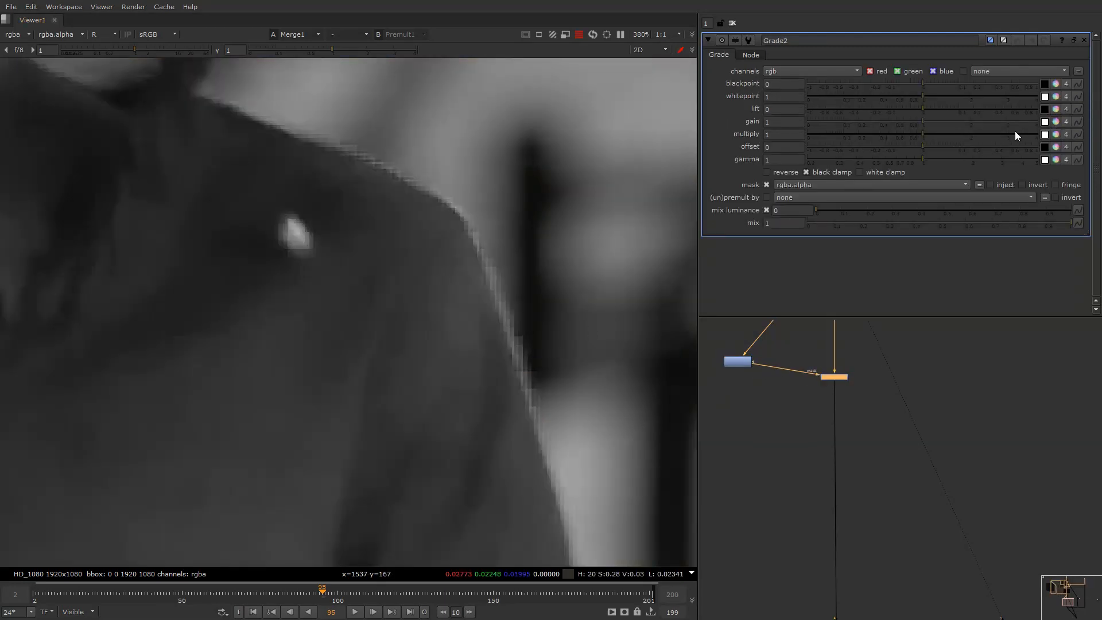
pyautogui.click(1055, 122)
pyautogui.moveTo(909, 137); pyautogui.dragTo(894, 139)
pyautogui.press('Tab')
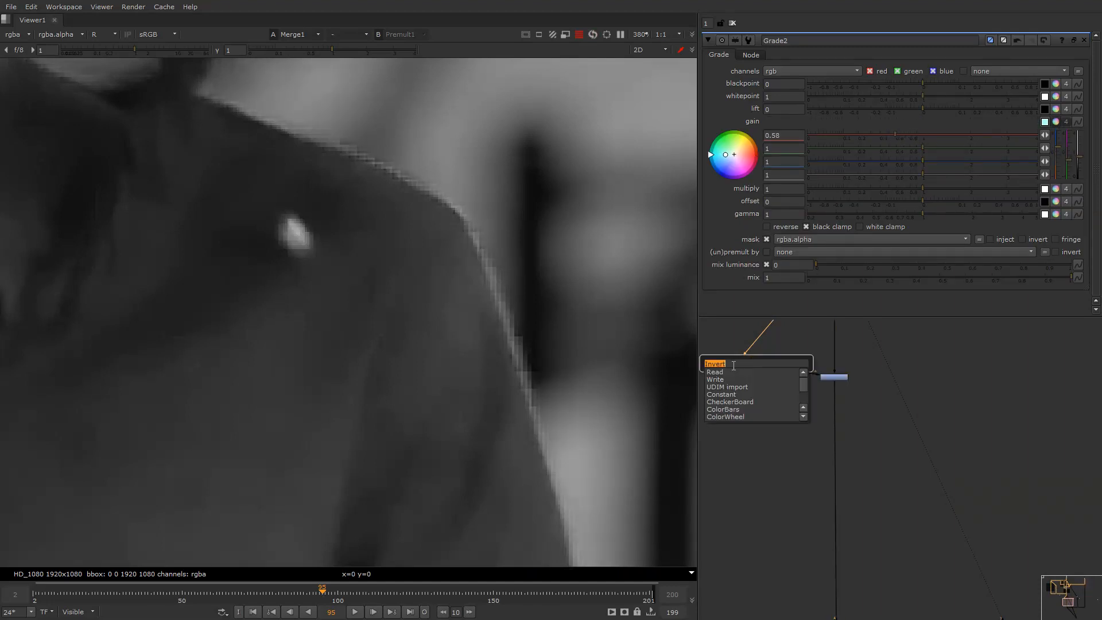
pyautogui.write('dilate')
pyautogui.press('Return')
pyautogui.hotkey('ctrl', 'z')
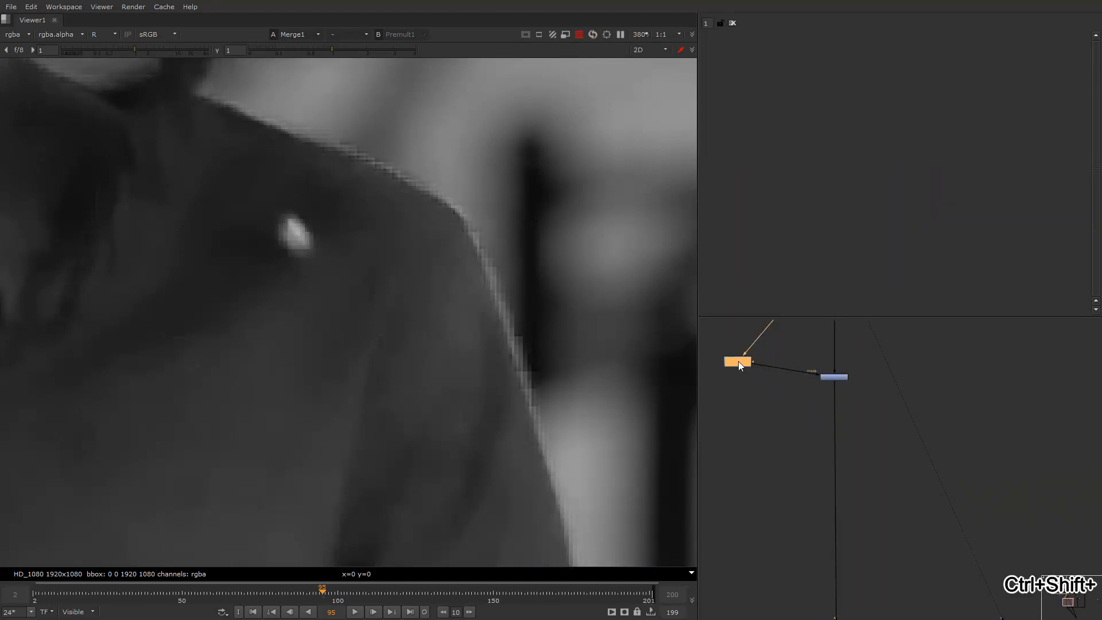
# Insert a FilterErode after the Invert node with size -3.6 and return the viewer to full colour.
pyautogui.press('Tab')
pyautogui.write('er')
pyautogui.click(742, 381)
pyautogui.moveTo(926, 82); pyautogui.dragTo(899, 96)
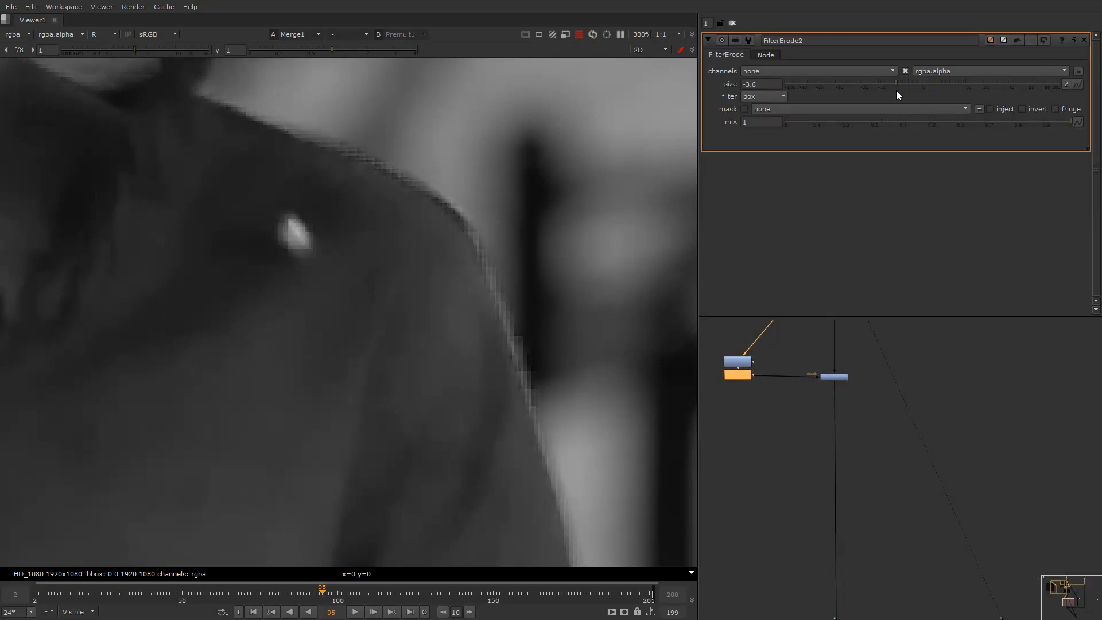
pyautogui.press('r')
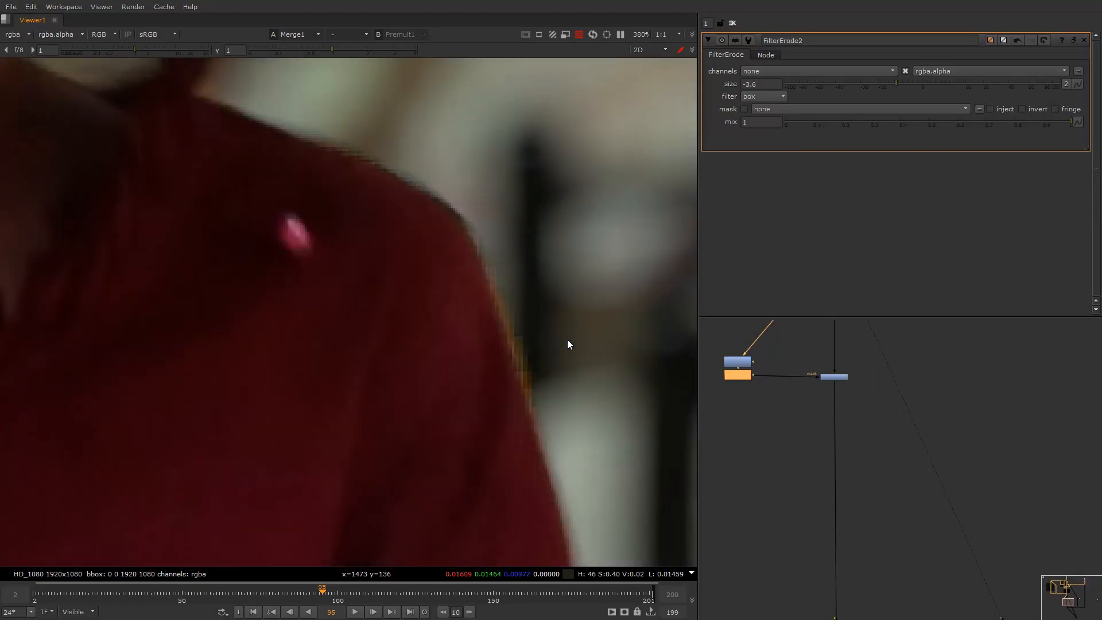
# Set the Grade node's gain to 0.55 red, 0.74 green and 0.91 blue.
pyautogui.doubleClick(836, 376)
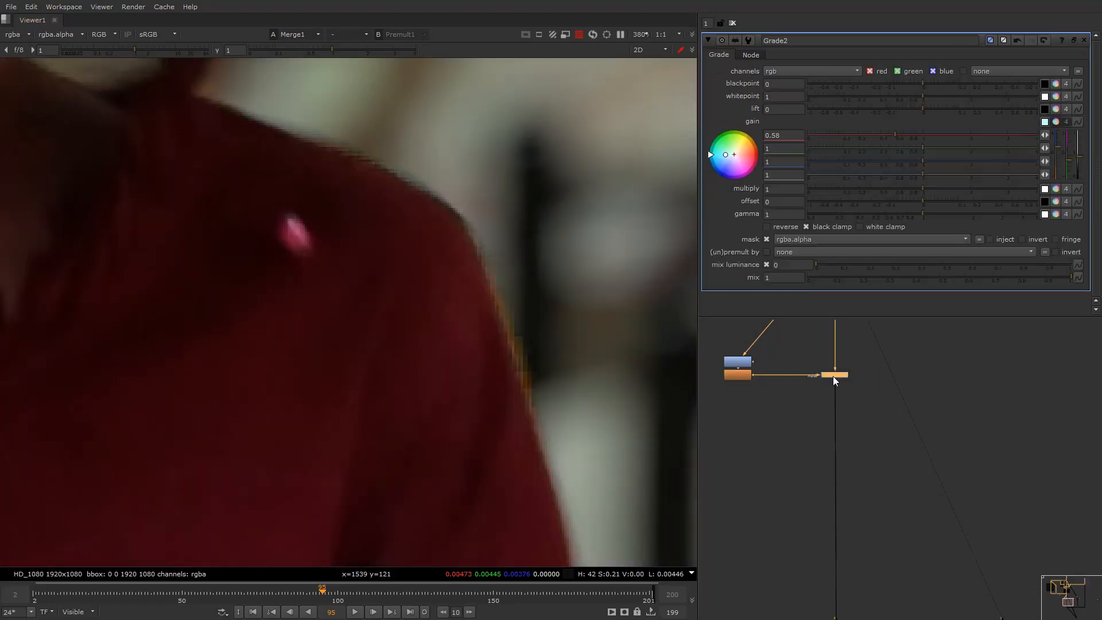
pyautogui.click(893, 137)
pyautogui.click(919, 149)
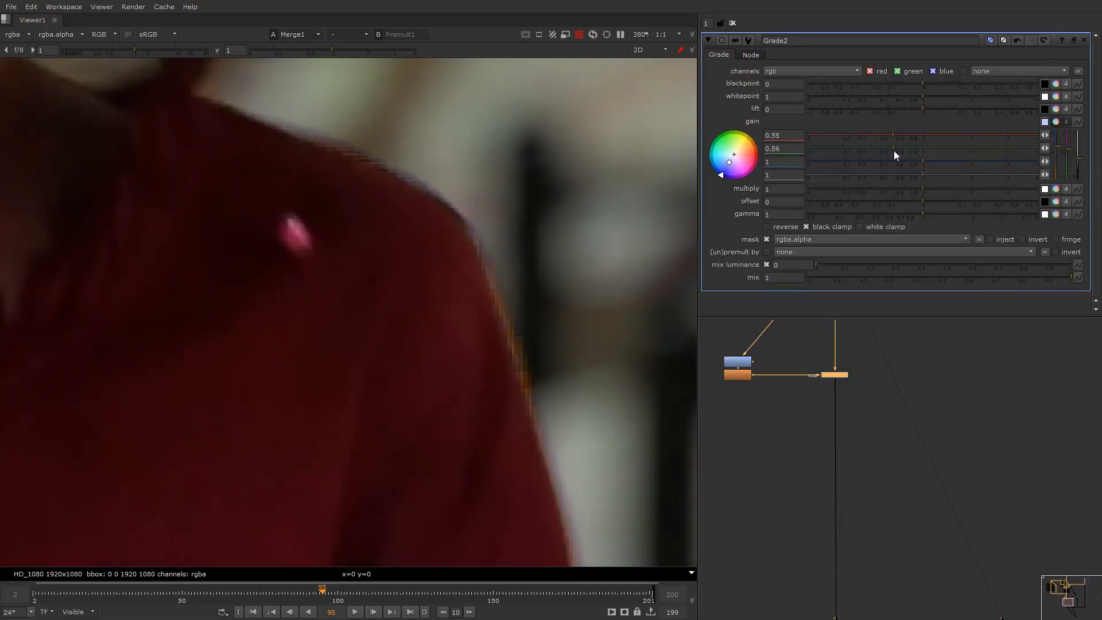
pyautogui.click(907, 150)
pyautogui.click(917, 163)
pyautogui.click(917, 163)
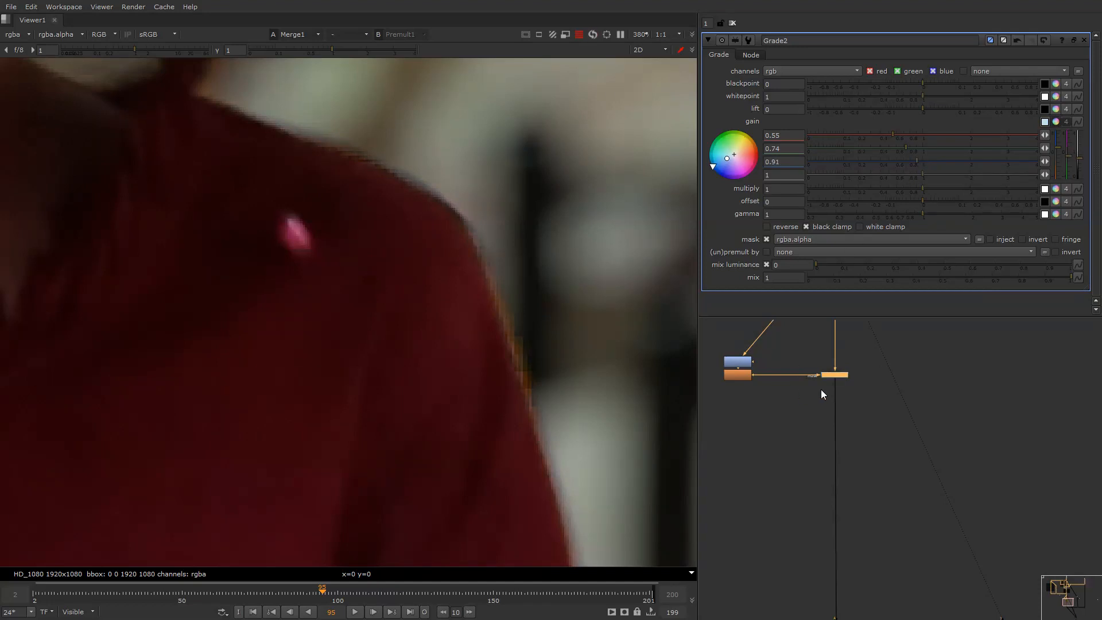
# Disable the Grade node, insert a HueCorrect node below it on the main line, and view the HueCorrect output.
pyautogui.scroll(-5, 539, 373)
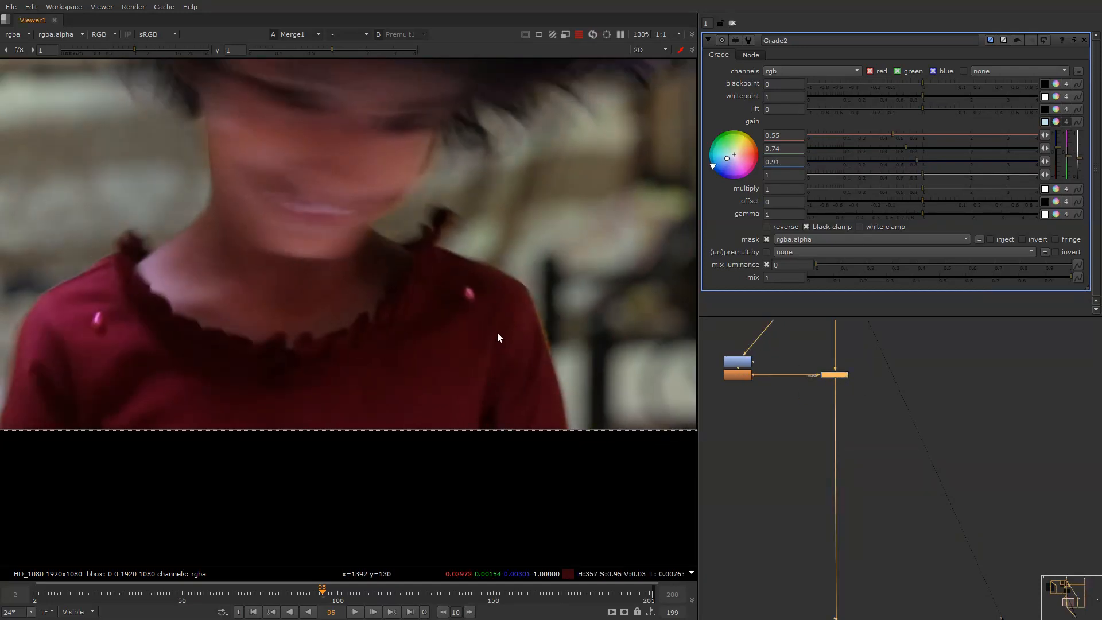
pyautogui.scroll(6, 573, 341)
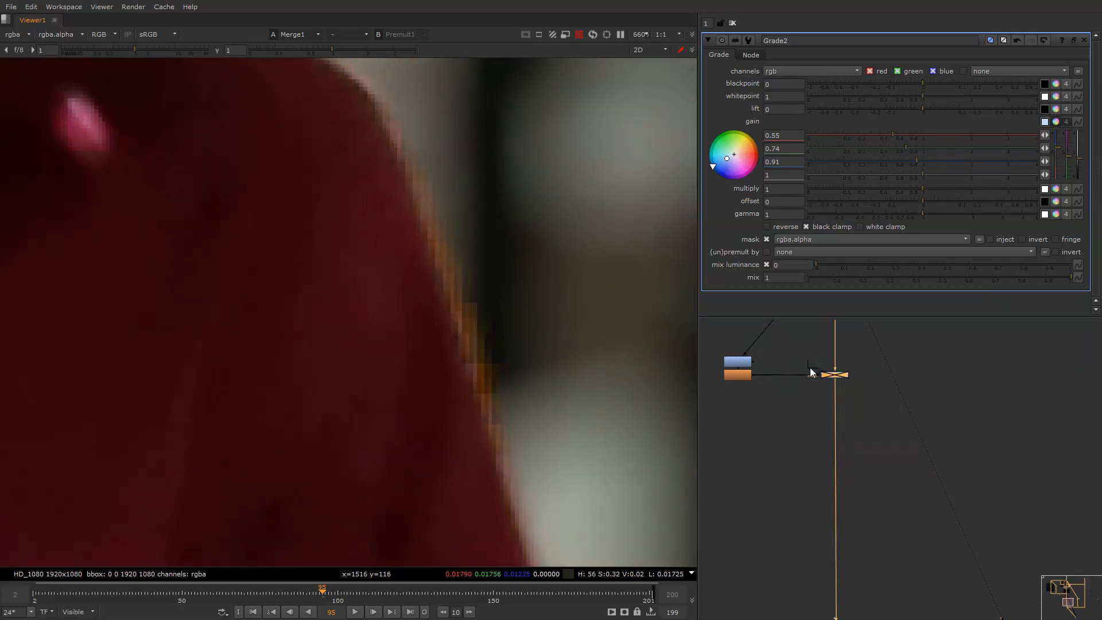
pyautogui.moveTo(811, 401); pyautogui.dragTo(787, 438, button='middle')
pyautogui.press('Tab')
pyautogui.write('hu')
pyautogui.press('Escape')
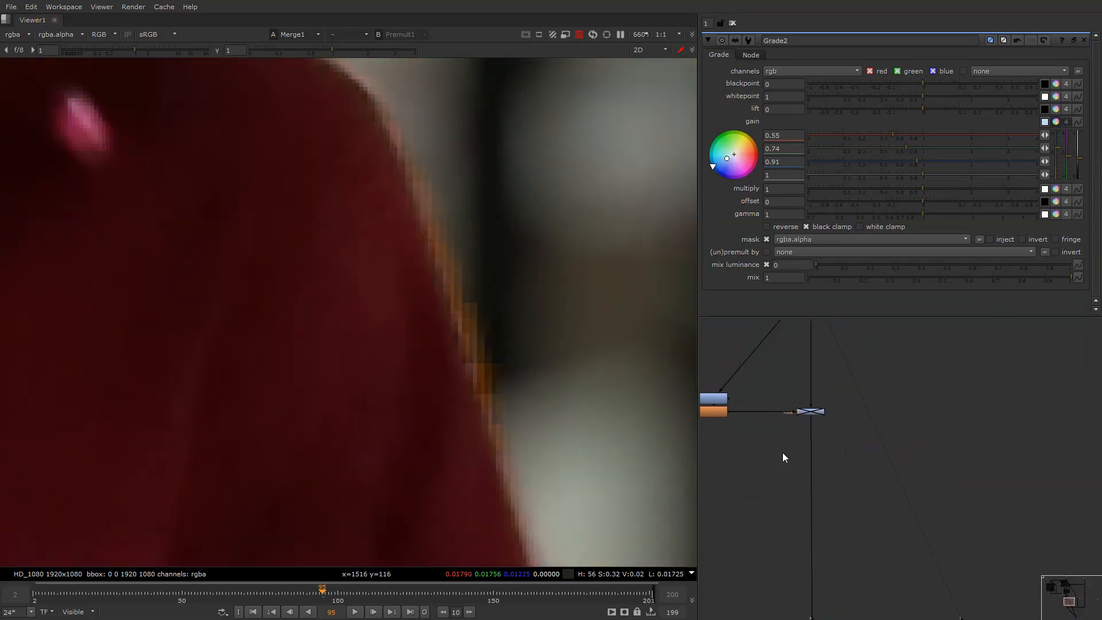
pyautogui.moveTo(778, 457); pyautogui.dragTo(783, 409, button='middle')
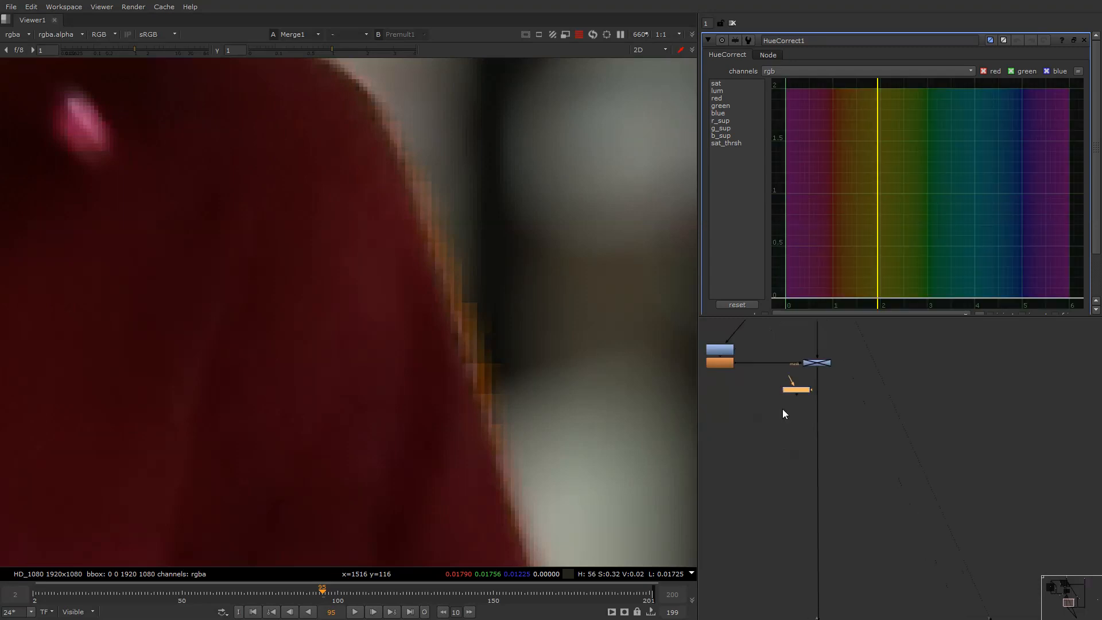
pyautogui.moveTo(817, 406); pyautogui.dragTo(821, 407)
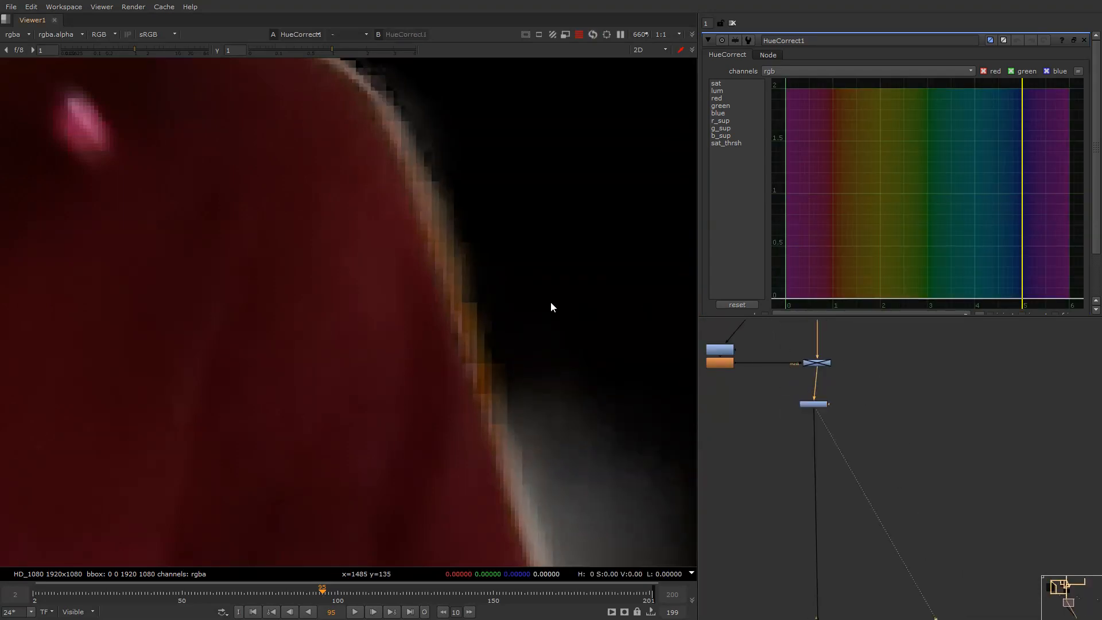
# Sample the fringe colour and lower HueCorrect's saturation curve to about 0.1 at hue 2 and 0.71 at hue 1.
pyautogui.keyDown('ctrl'); pyautogui.keyDown('alt'); pyautogui.keyDown('shift'); pyautogui.moveTo(439, 246); pyautogui.dragTo(457, 283); pyautogui.keyUp('shift'); pyautogui.keyUp('alt'); pyautogui.keyUp('ctrl')
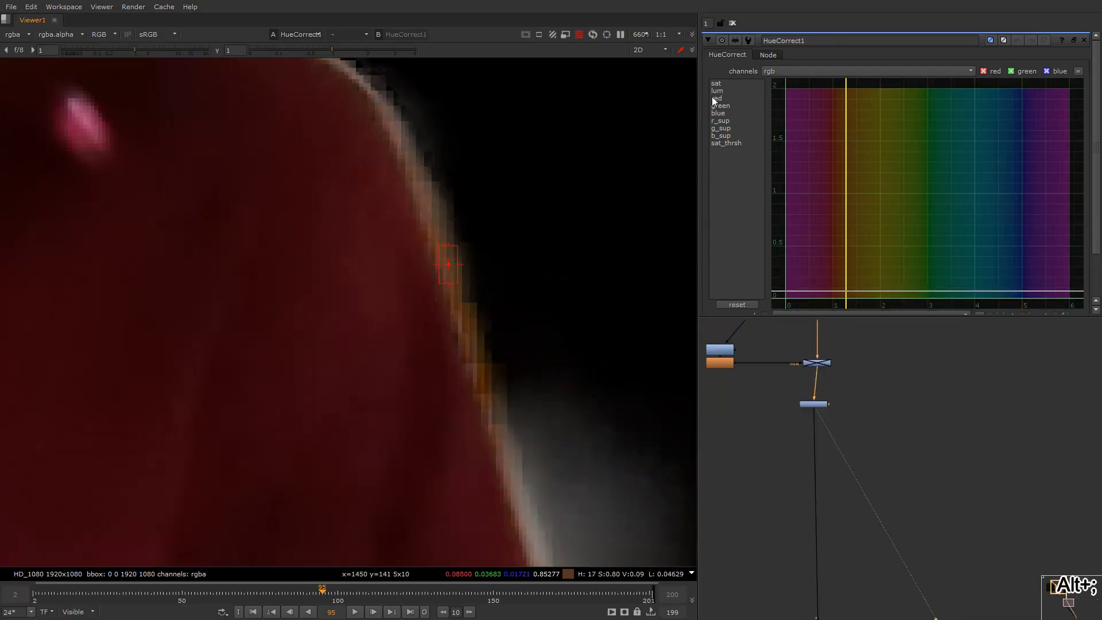
pyautogui.click(720, 83)
pyautogui.moveTo(879, 193); pyautogui.dragTo(880, 288)
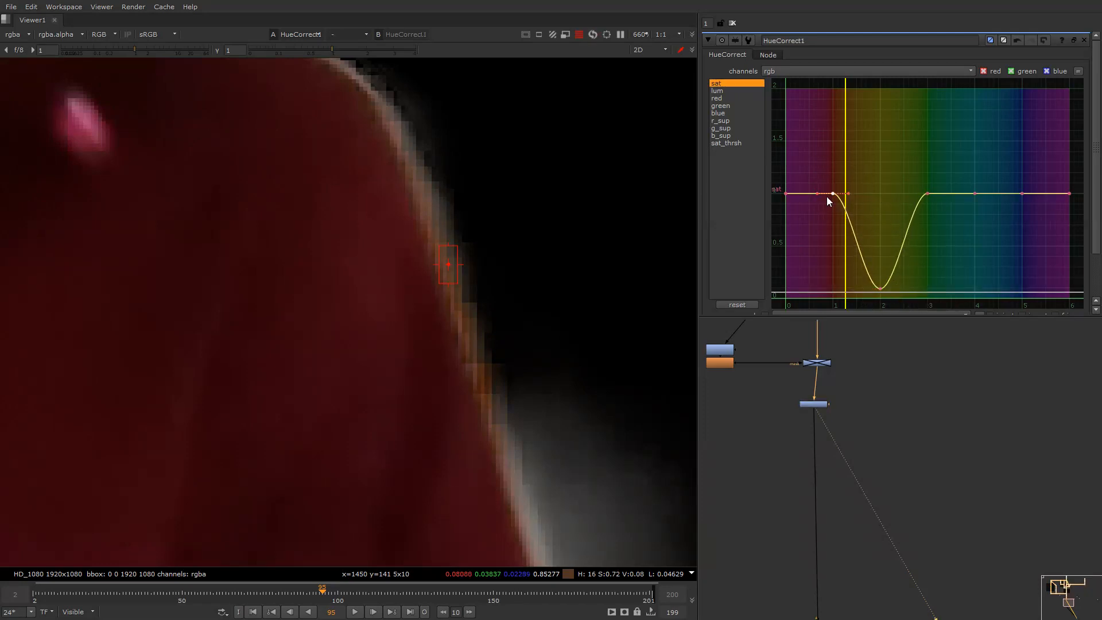
pyautogui.moveTo(833, 193); pyautogui.dragTo(833, 224)
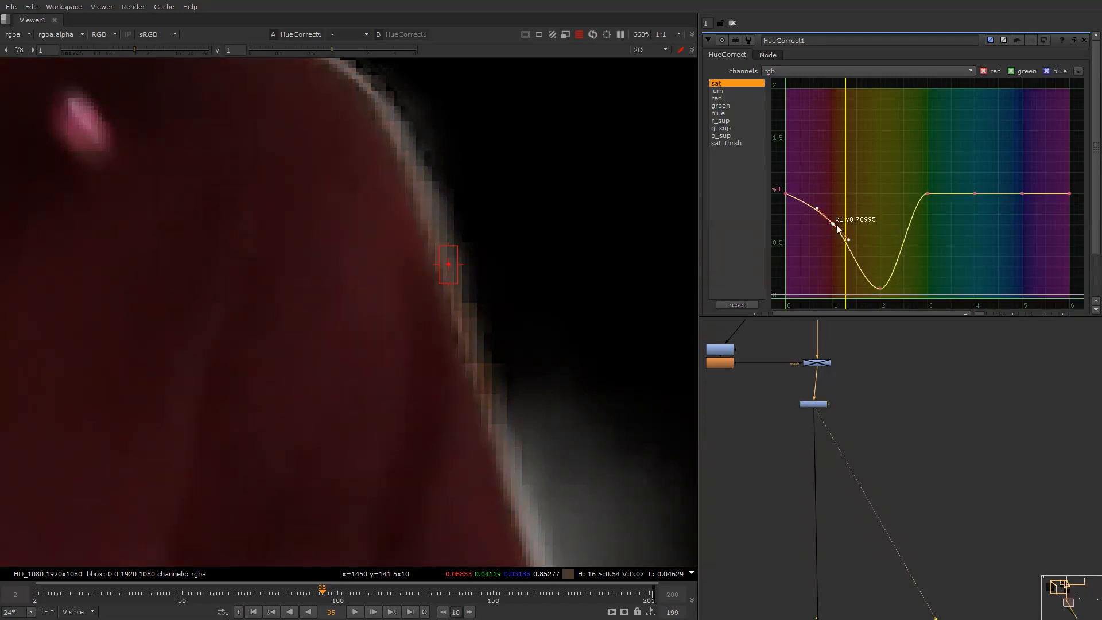
# Connect HueCorrect's mask input to the FilterErode after the Invert node and view the Merge1 composite.
pyautogui.moveTo(828, 405); pyautogui.dragTo(736, 362)
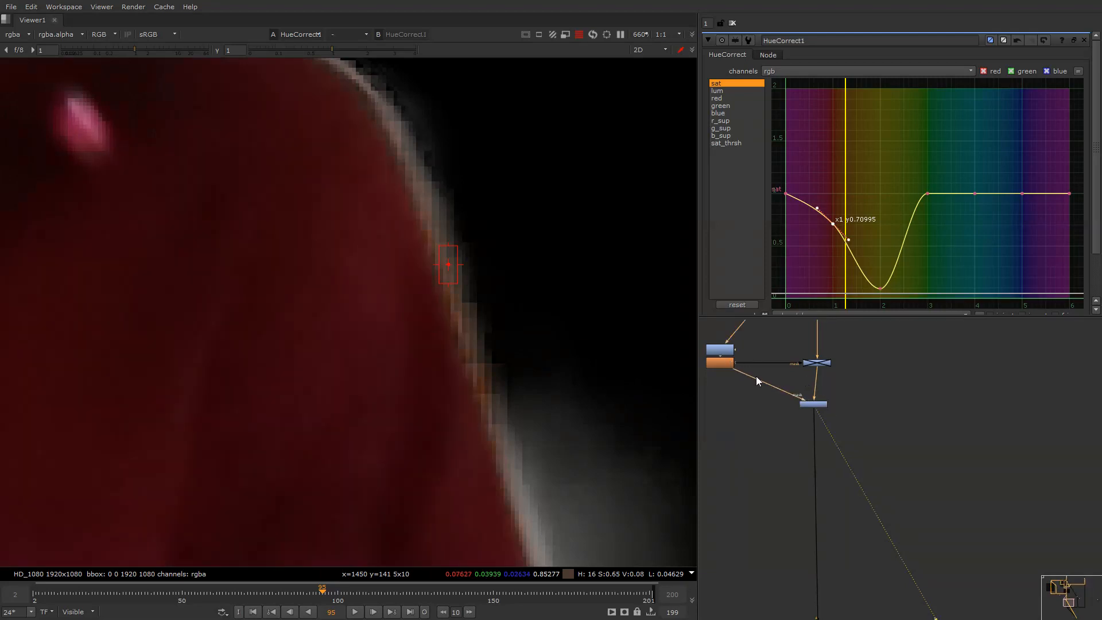
pyautogui.click(821, 404)
pyautogui.press('1')
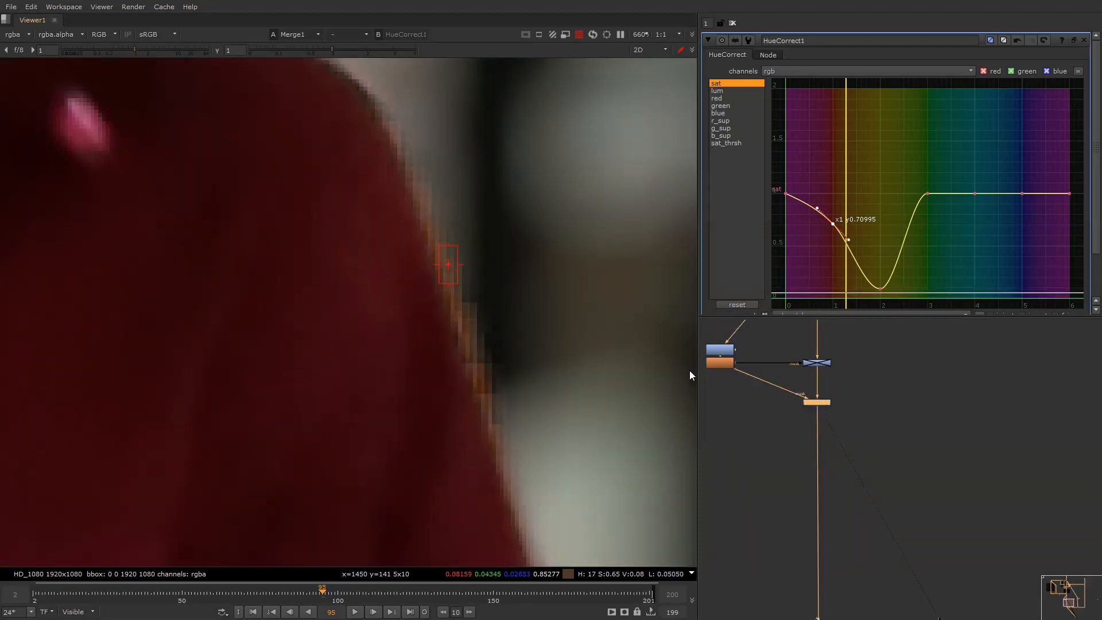
# Insert an EdgeBlur node directly below HueCorrect on the main line.
pyautogui.press('Tab')
pyautogui.write('e')
pyautogui.press('Return')
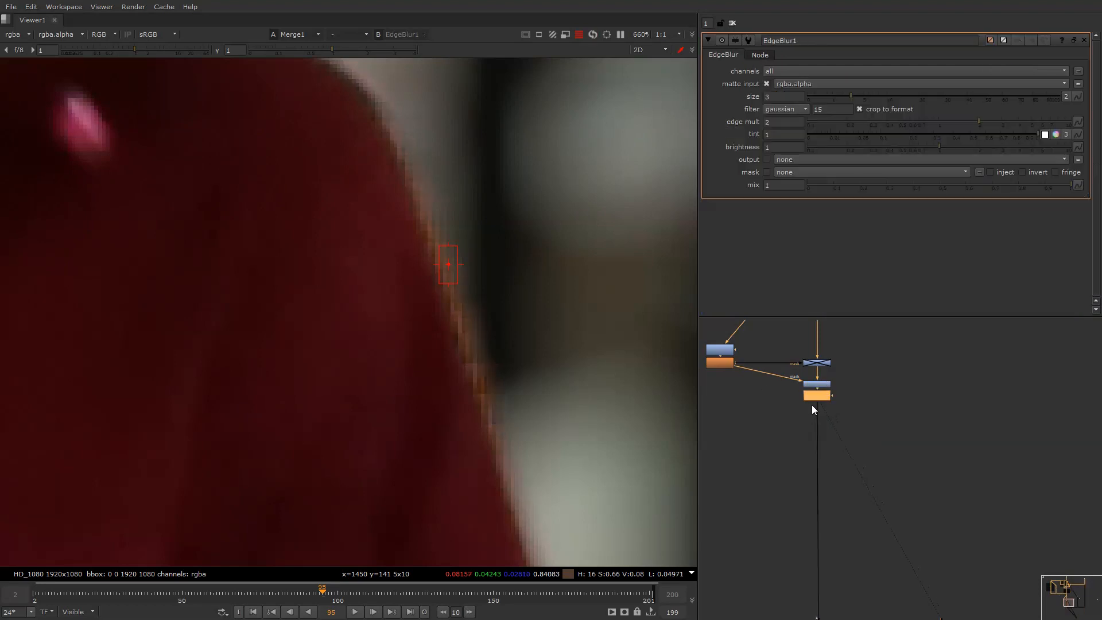
# Insert a Blur node on the alpha line before the blue filter node, set its size to 7.4, and check the shoulder edge.
pyautogui.scroll(-4, 809, 384)
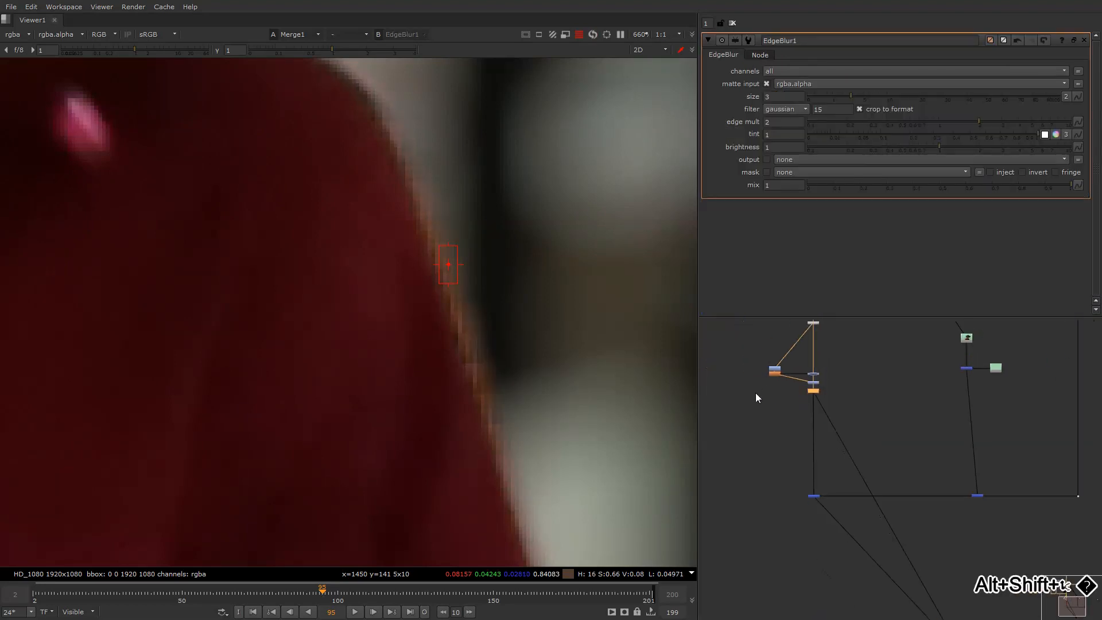
pyautogui.moveTo(756, 392); pyautogui.dragTo(786, 467, button='middle')
pyautogui.click(767, 392)
pyautogui.press('b')
pyautogui.moveTo(770, 397); pyautogui.dragTo(756, 368)
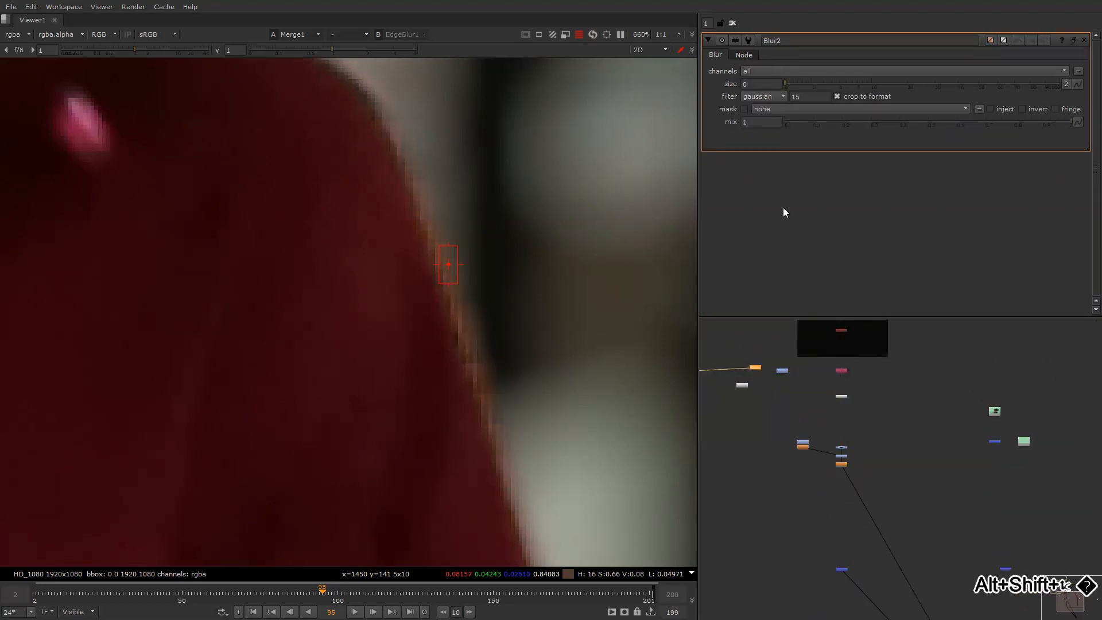
pyautogui.moveTo(816, 92); pyautogui.dragTo(860, 94)
pyautogui.scroll(-6, 562, 271)
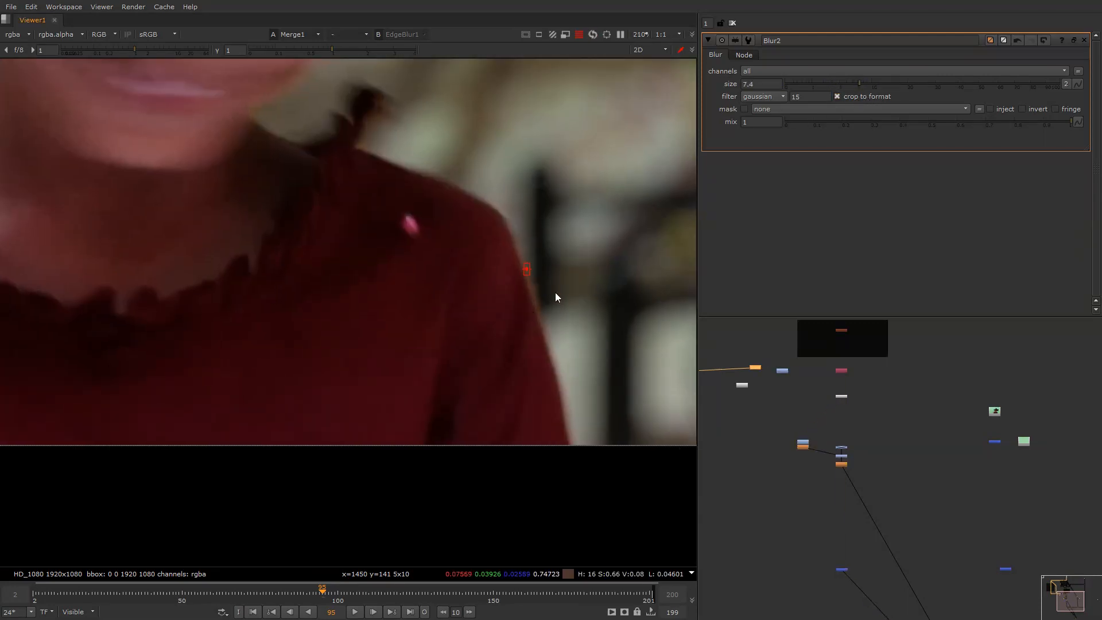
pyautogui.press('1')
pyautogui.press('2')
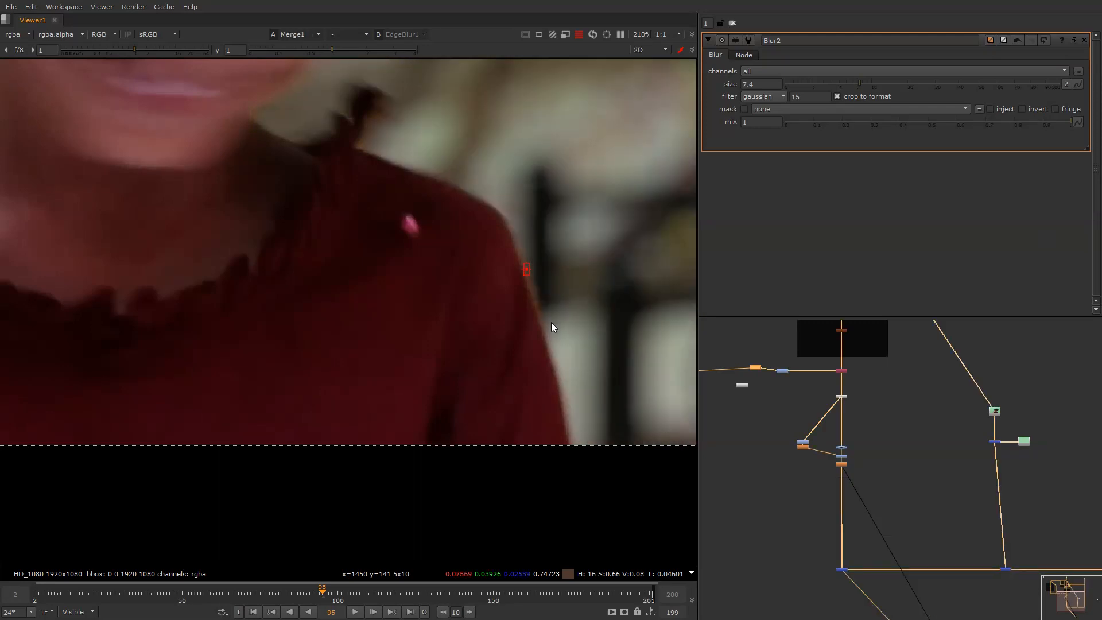
pyautogui.scroll(-5, 551, 322)
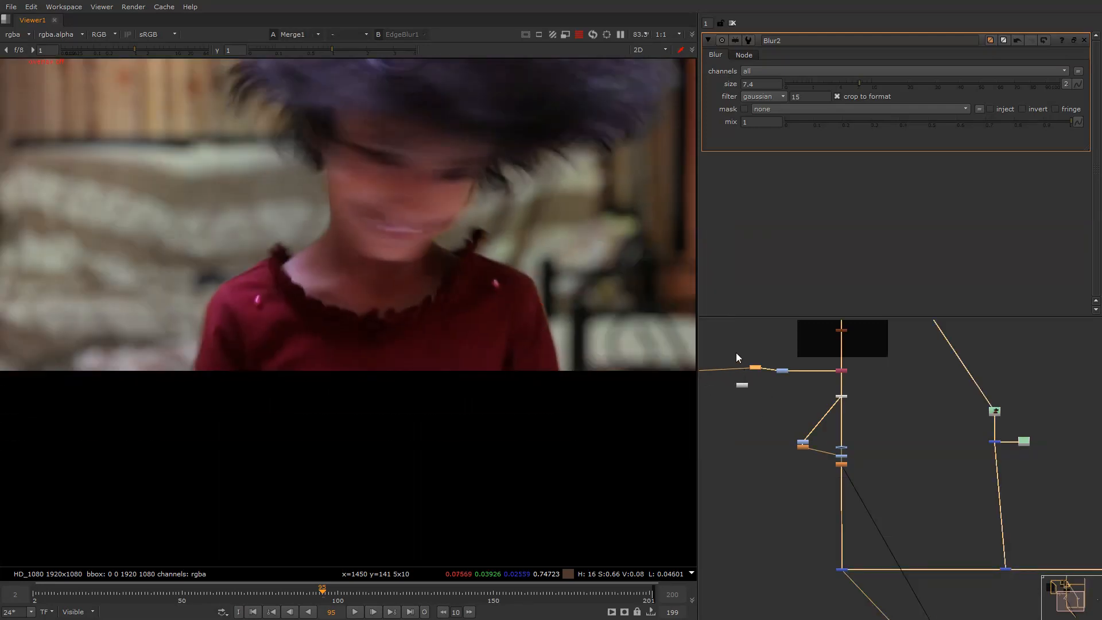
# Select HueCorrect, EdgeBlur and the alpha-line Blur together and examine their combined effect on the shoulder edge.
pyautogui.moveTo(826, 483); pyautogui.dragTo(805, 362, button='middle')
pyautogui.click(818, 343)
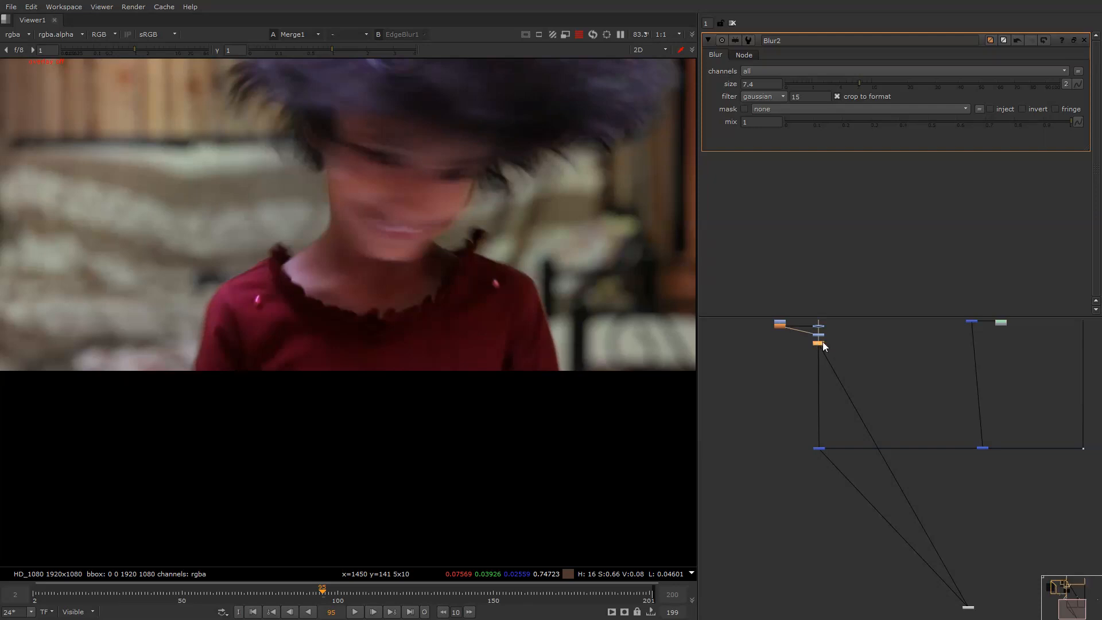
pyautogui.scroll(3, 824, 344)
pyautogui.moveTo(838, 325); pyautogui.dragTo(796, 361)
pyautogui.moveTo(793, 366); pyautogui.dragTo(790, 424, button='middle')
pyautogui.moveTo(855, 422); pyautogui.dragTo(790, 380)
pyautogui.scroll(-3, 835, 353)
pyautogui.moveTo(779, 348); pyautogui.dragTo(830, 434, button='middle')
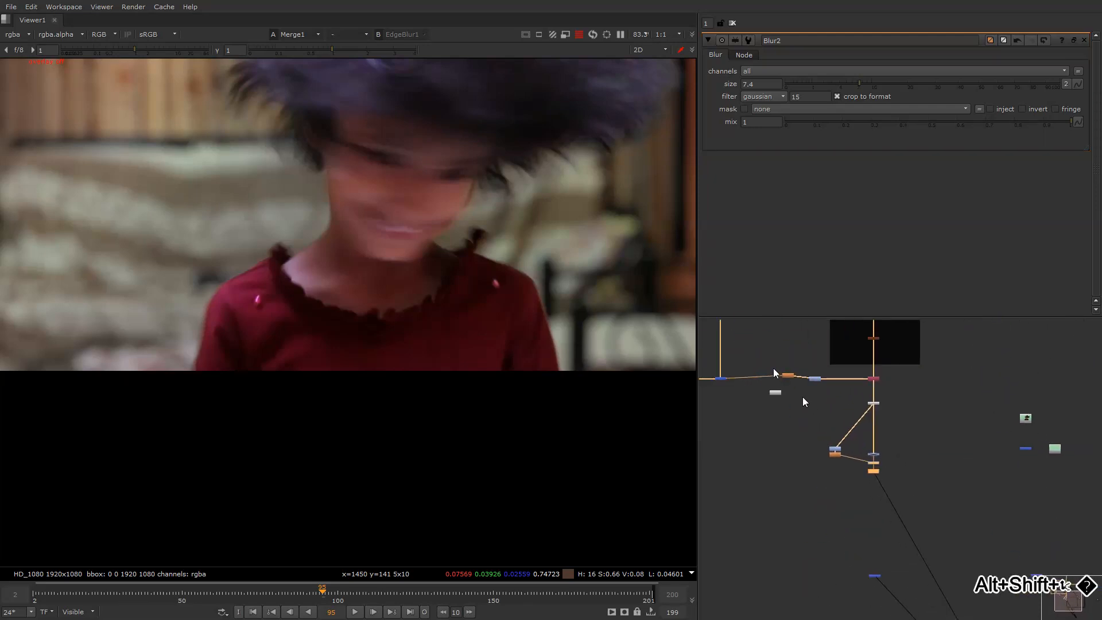
pyautogui.click(787, 375)
pyautogui.scroll(3, 535, 302)
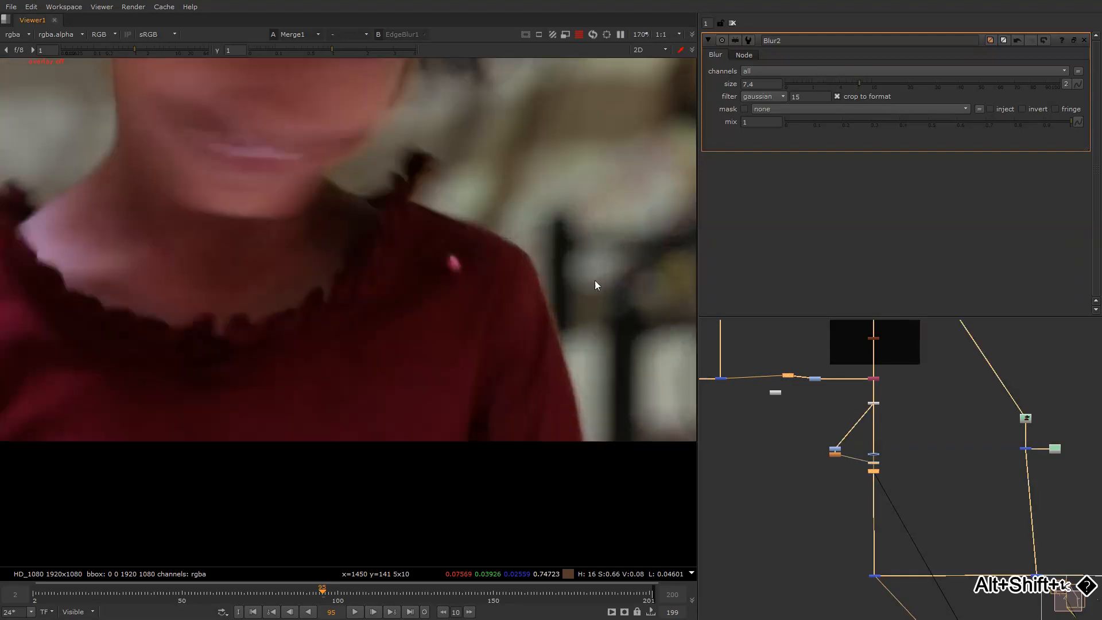
pyautogui.scroll(2, 574, 291)
pyautogui.scroll(-4, 574, 292)
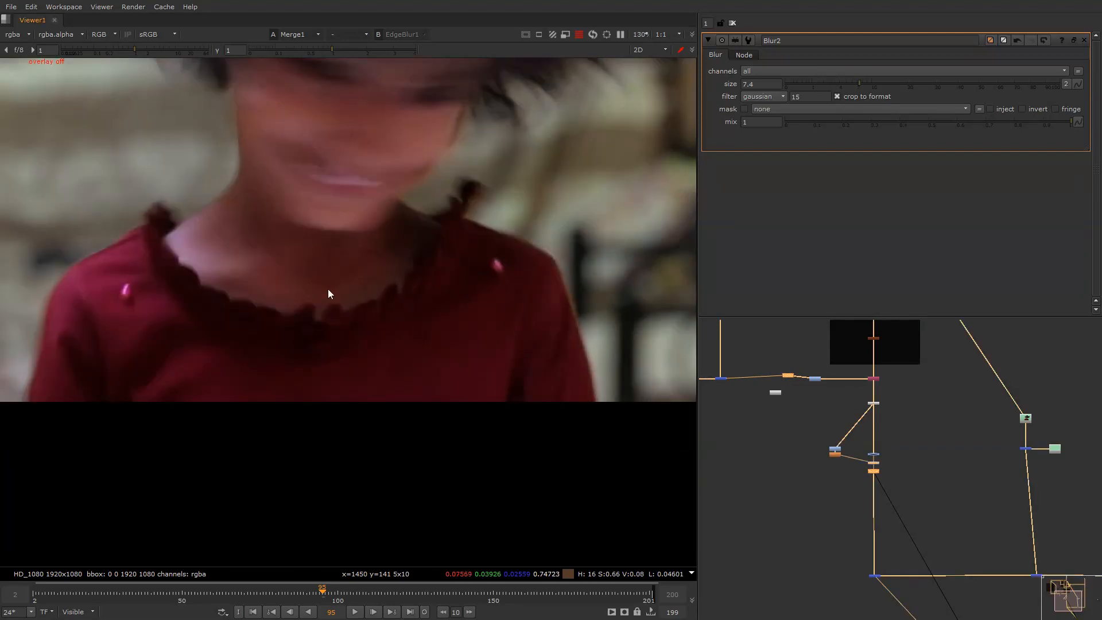
# Toggle the selected HueCorrect, EdgeBlur and alpha-line Blur off and on to compare the shoulder edge at close range.
pyautogui.scroll(5, 230, 305)
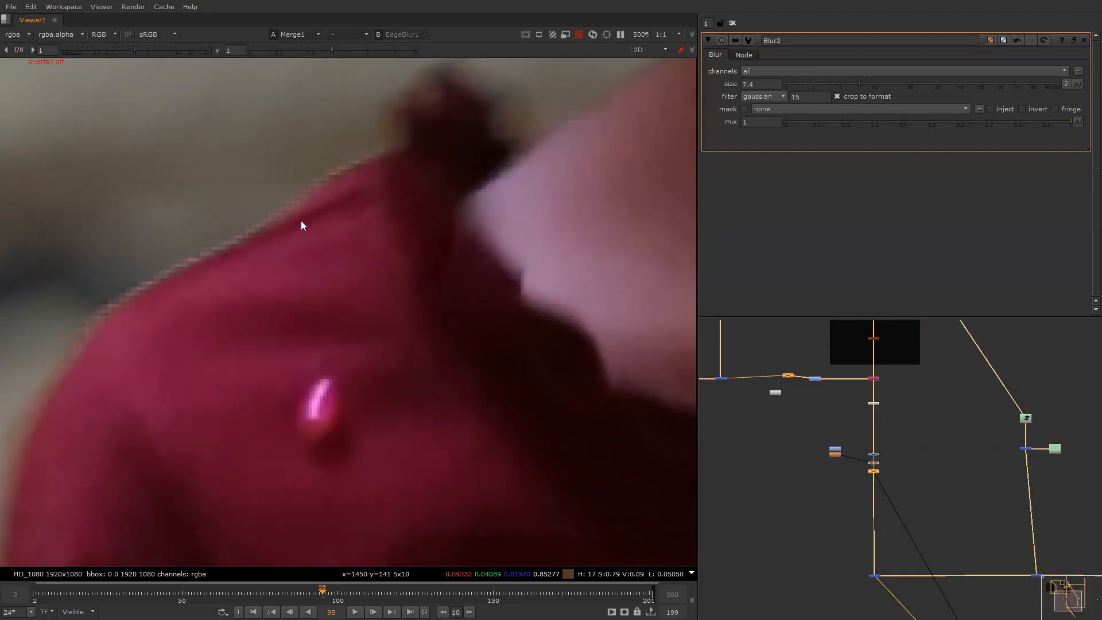
pyautogui.scroll(-4, 256, 270)
pyautogui.scroll(5, 290, 320)
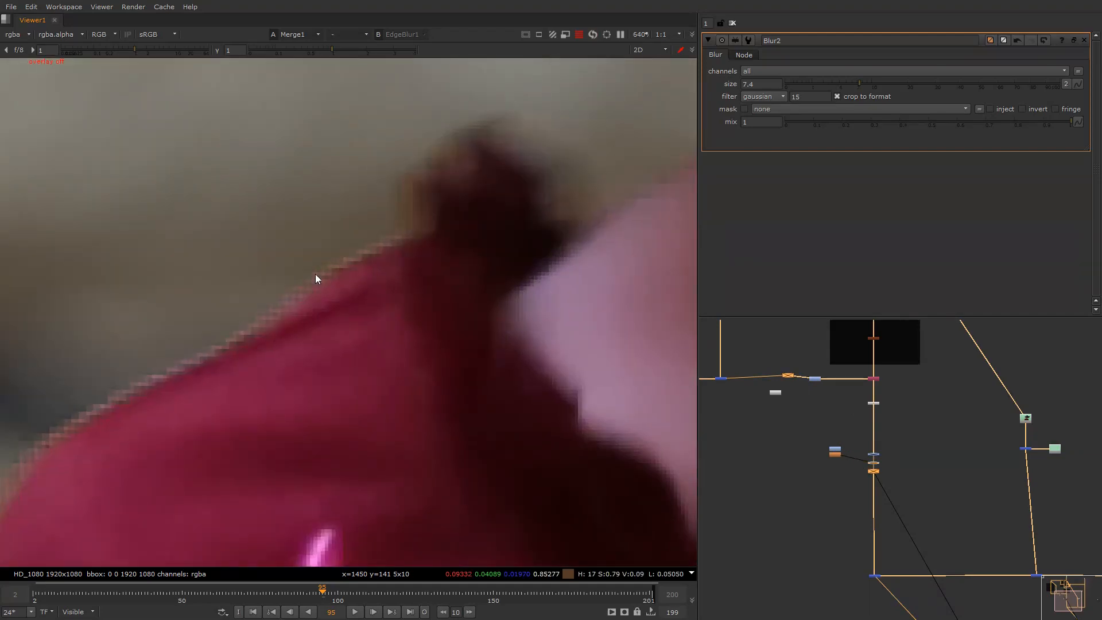
pyautogui.scroll(-2, 328, 269)
pyautogui.scroll(3, 341, 262)
pyautogui.scroll(2, 333, 284)
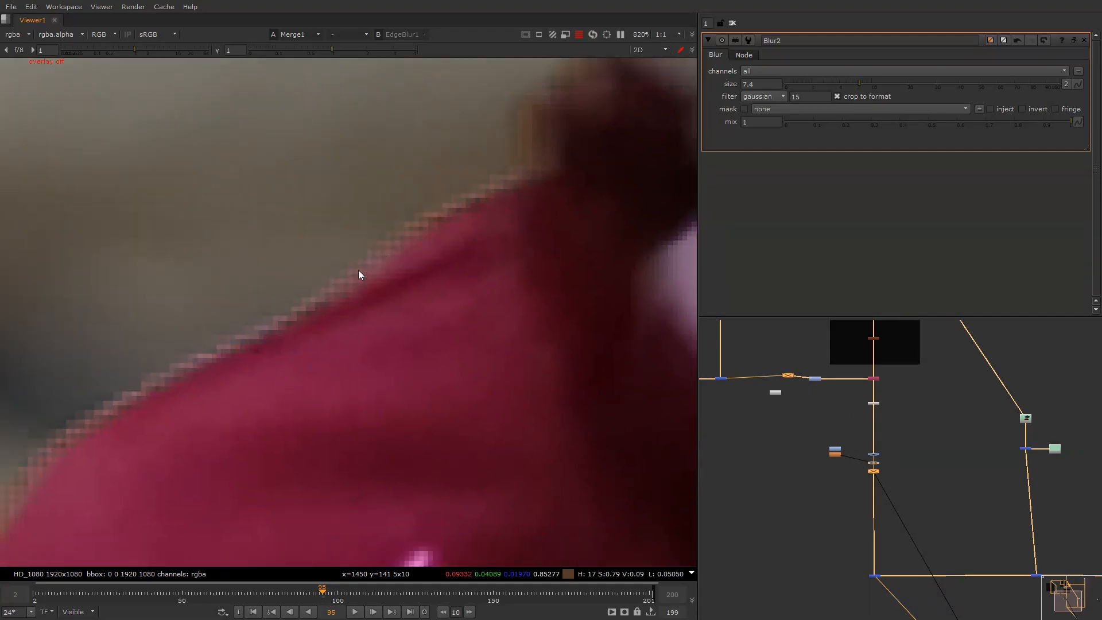
pyautogui.moveTo(325, 298); pyautogui.dragTo(397, 275, button='middle')
pyautogui.press('d')
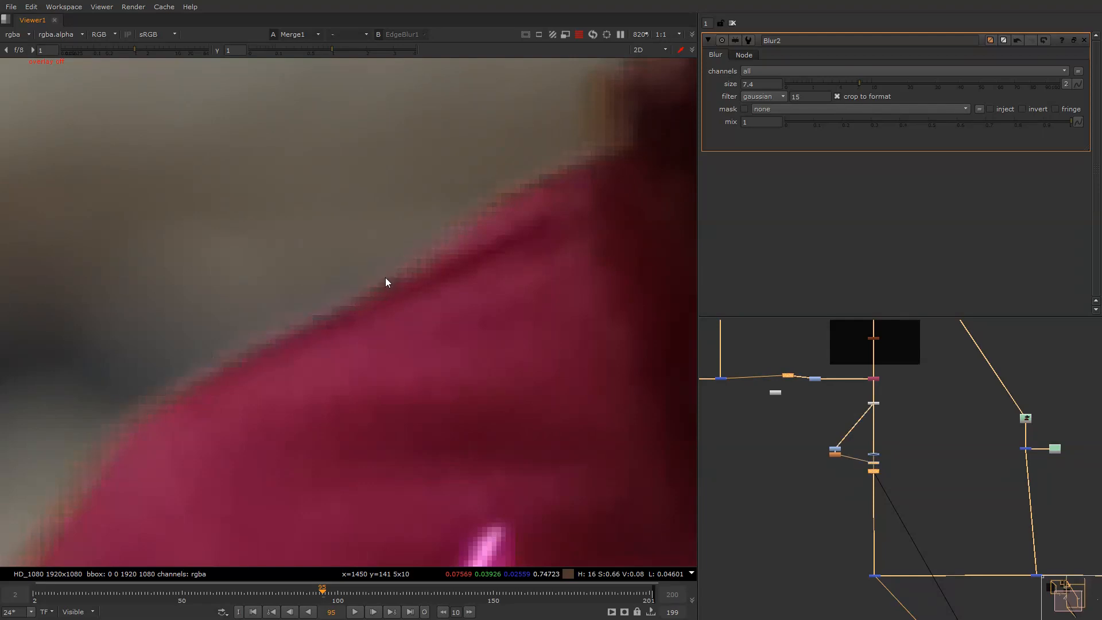
pyautogui.scroll(-6, 394, 278)
pyautogui.press('d')
pyautogui.press('d')
pyautogui.press('d')
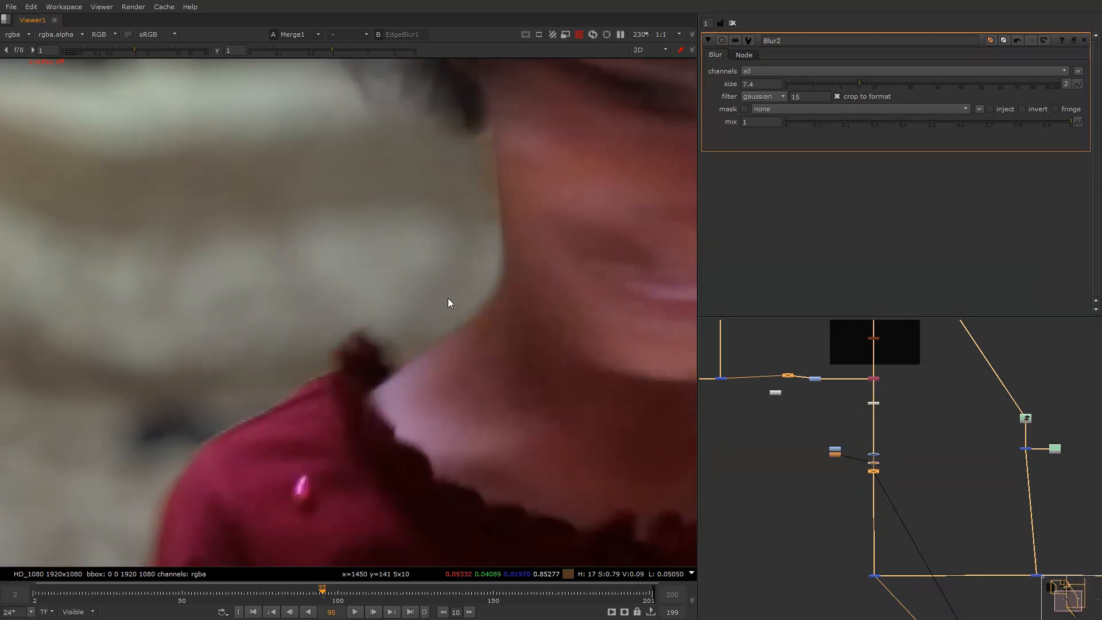
pyautogui.press('d')
pyautogui.scroll(-2, 809, 405)
pyautogui.scroll(4, 804, 402)
# Frame the whole Merge1 composite and toggle the merge beside the background line to compare its effect on the full image.
pyautogui.moveTo(836, 366); pyautogui.dragTo(842, 367)
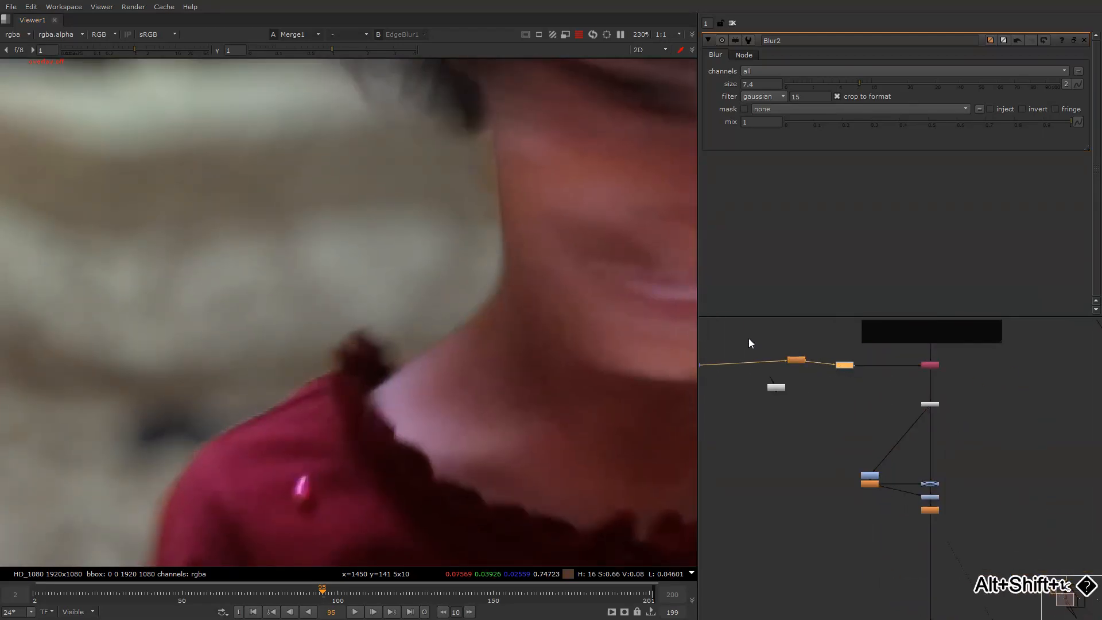
pyautogui.press('f')
pyautogui.press('r')
pyautogui.press('b')
pyautogui.press('b')
pyautogui.press('q')
pyautogui.press('q')
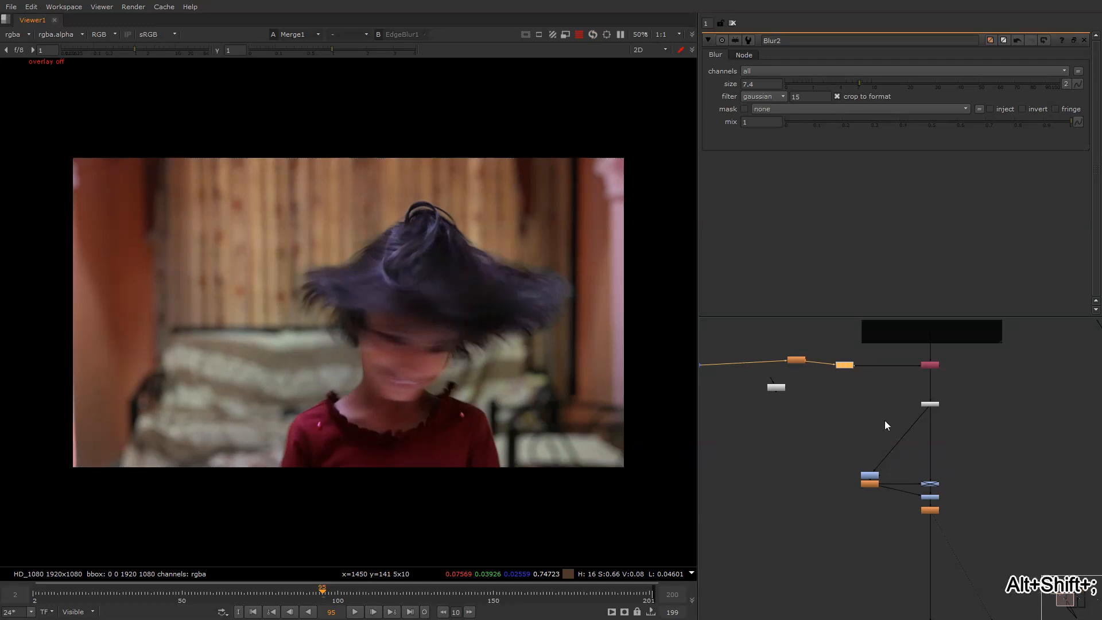
pyautogui.scroll(-4, 885, 425)
pyautogui.moveTo(897, 495); pyautogui.dragTo(792, 367, button='middle')
pyautogui.moveTo(871, 395); pyautogui.dragTo(937, 426)
pyautogui.press('d')
pyautogui.press('d')
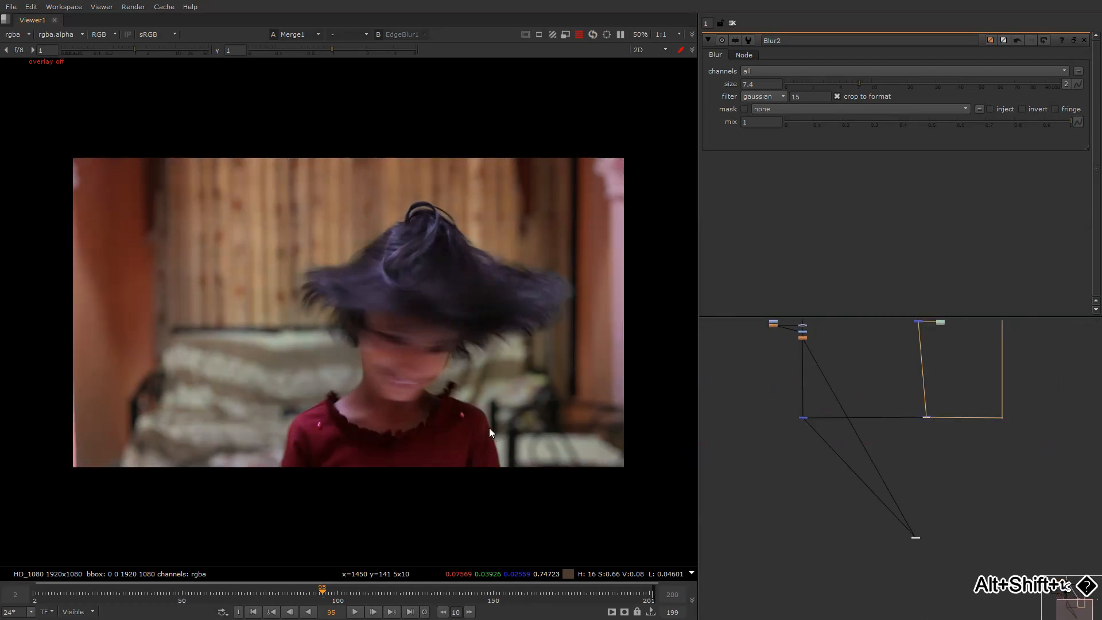
pyautogui.press('d')
pyautogui.press('d')
pyautogui.press('d')
pyautogui.press('d')
pyautogui.press('d')
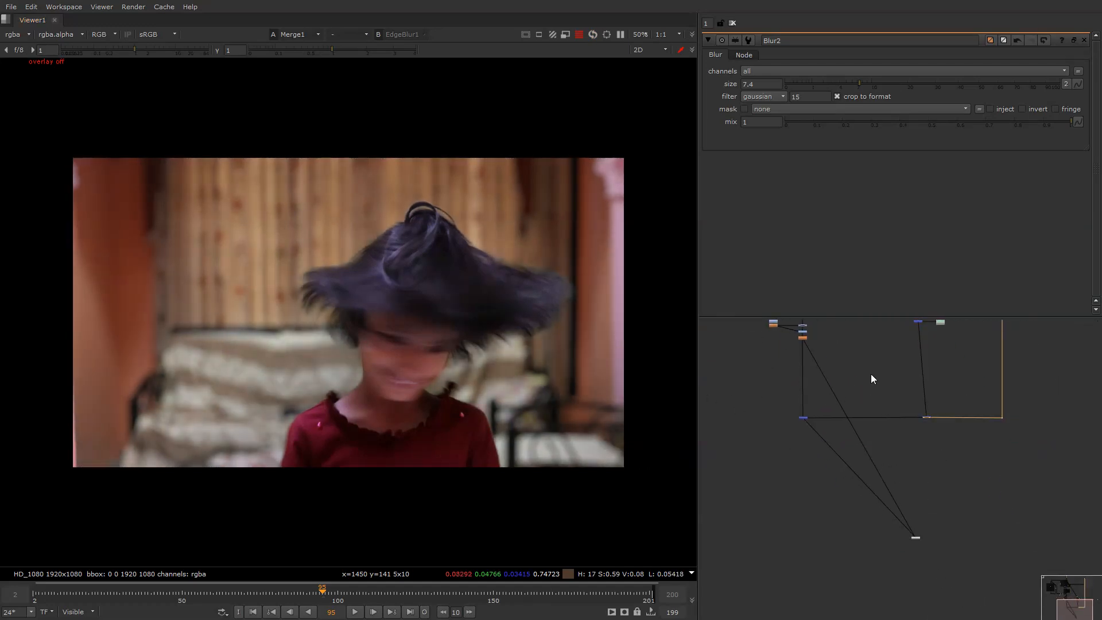
pyautogui.press('d')
pyautogui.press('d')
pyautogui.press('d')
# Open the settings of the multiply merge, Merge5, and toggle the node to examine its contribution to the composite.
pyautogui.moveTo(930, 360); pyautogui.dragTo(871, 376, button='middle')
pyautogui.scroll(5, 886, 427)
pyautogui.moveTo(800, 462); pyautogui.dragTo(846, 433, button='middle')
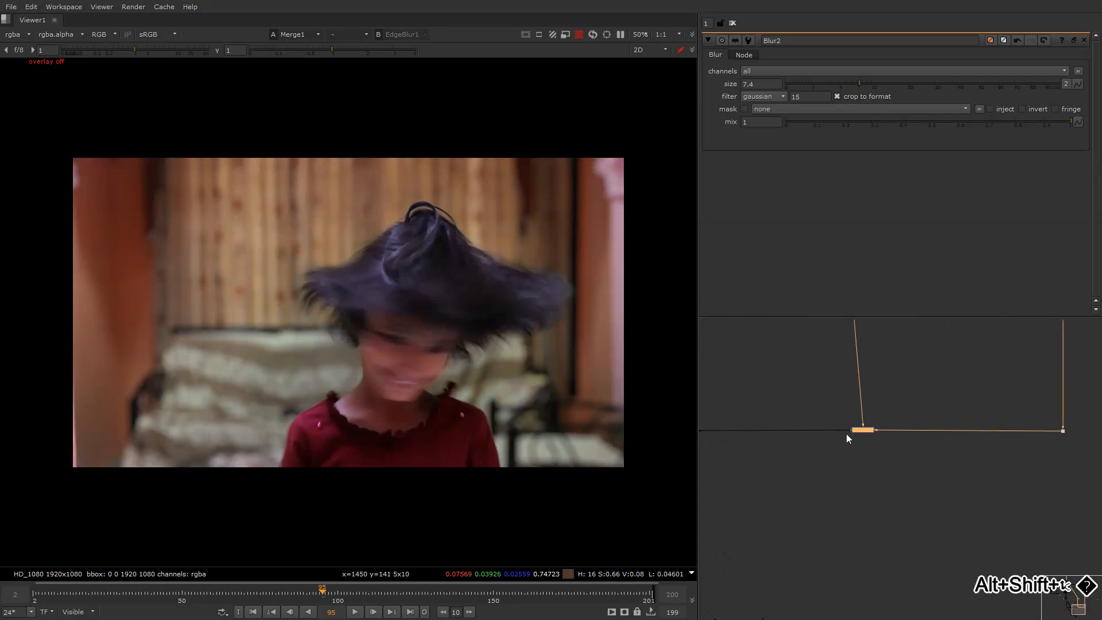
pyautogui.scroll(3, 864, 431)
pyautogui.click(872, 425)
pyautogui.press('d')
pyautogui.press('d')
pyautogui.press('d')
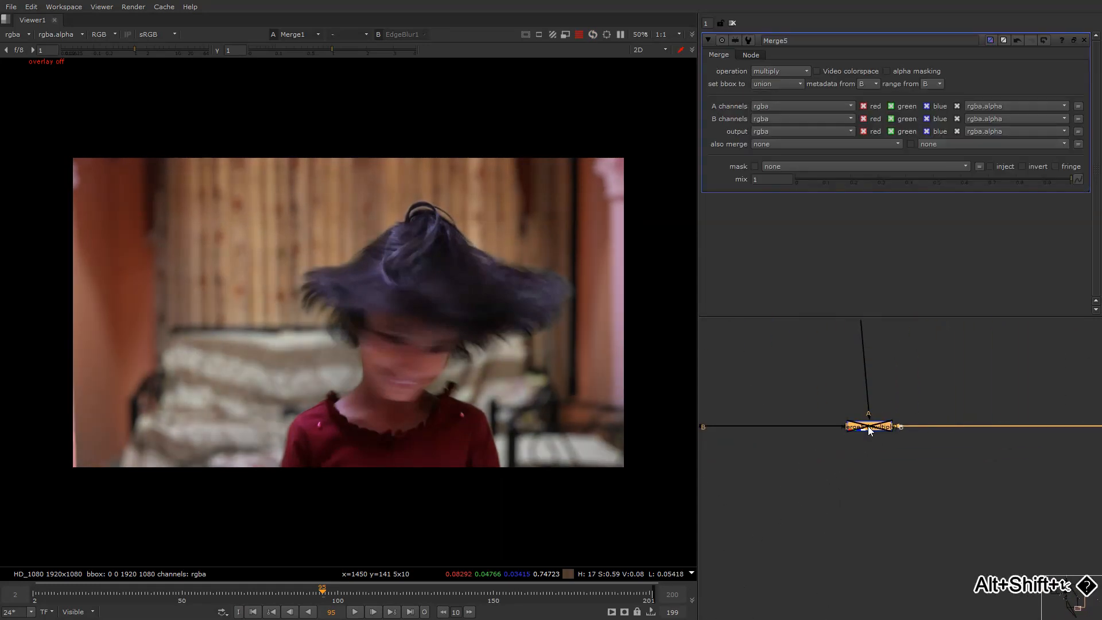
pyautogui.press('d')
# View the clean background at Dot3, followed by the output of the multiply merge.
pyautogui.keyDown('alt'); pyautogui.moveTo(916, 389); pyautogui.dragTo(847, 421, button='middle'); pyautogui.keyUp('alt')
pyautogui.moveTo(958, 382); pyautogui.dragTo(1078, 446)
pyautogui.press('1')
pyautogui.click(901, 401)
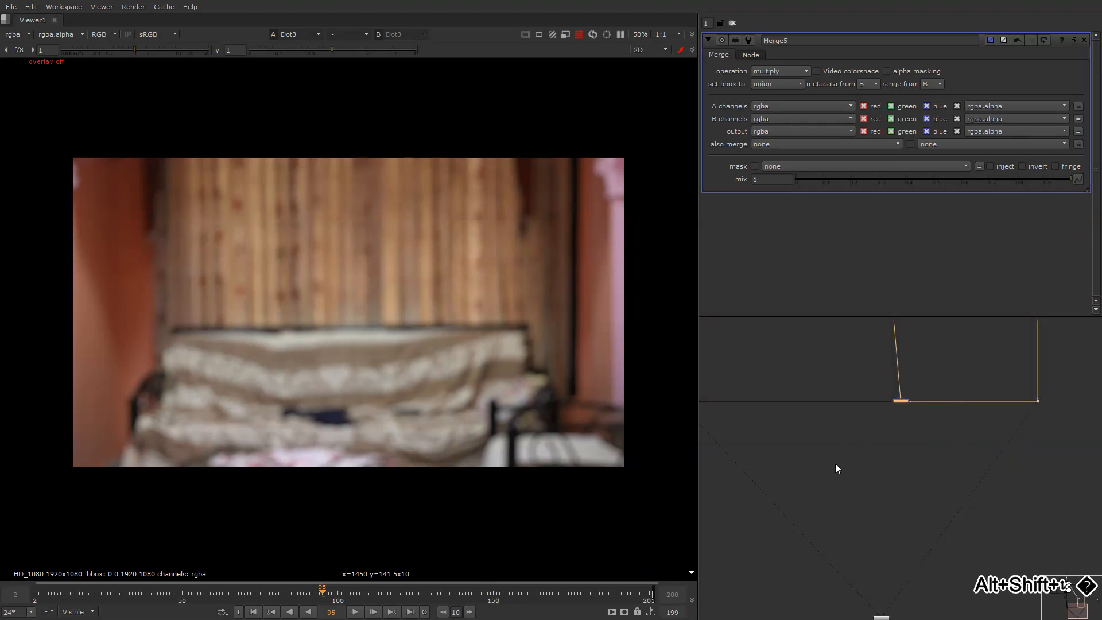
pyautogui.press('1')
pyautogui.click(836, 464)
# Insert a PxF_KillSpill node directly below the divide merge and inspect the girl's face and shoulder in the Merge5 output.
pyautogui.moveTo(888, 363); pyautogui.dragTo(830, 453, button='middle')
pyautogui.moveTo(827, 330); pyautogui.dragTo(837, 436, button='middle')
pyautogui.scroll(4, 838, 431)
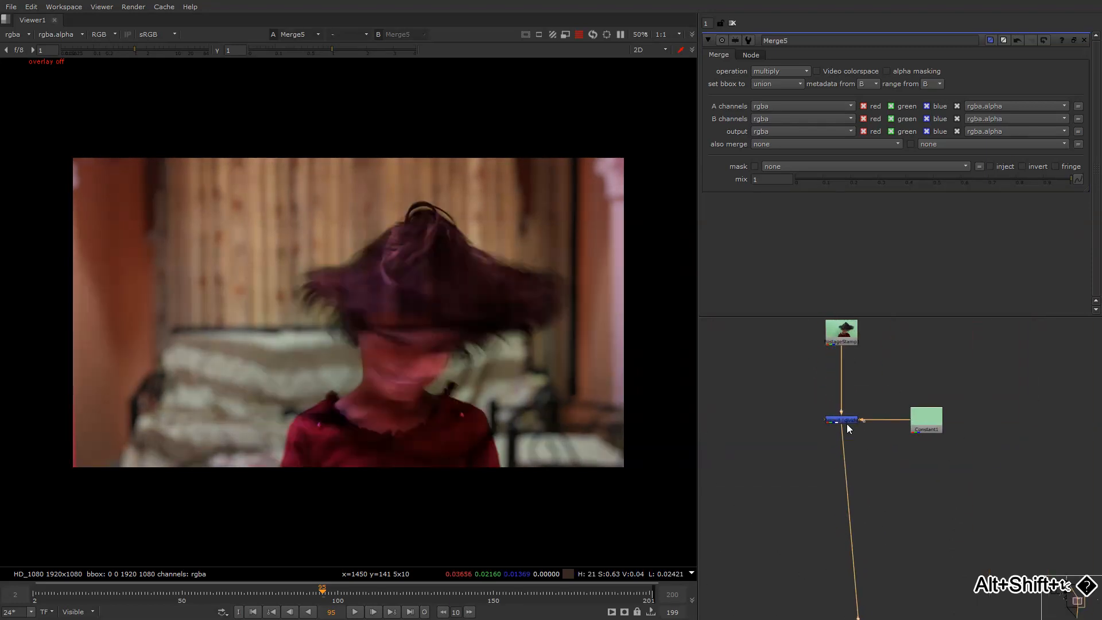
pyautogui.click(846, 422)
pyautogui.press('Tab')
pyautogui.write('px')
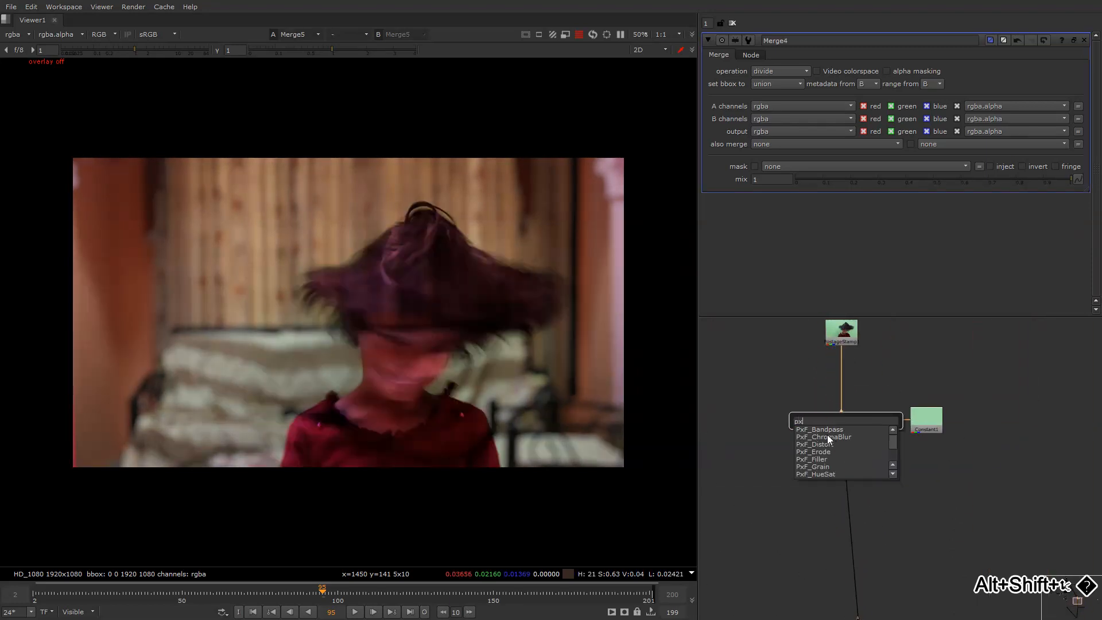
pyautogui.write('f')
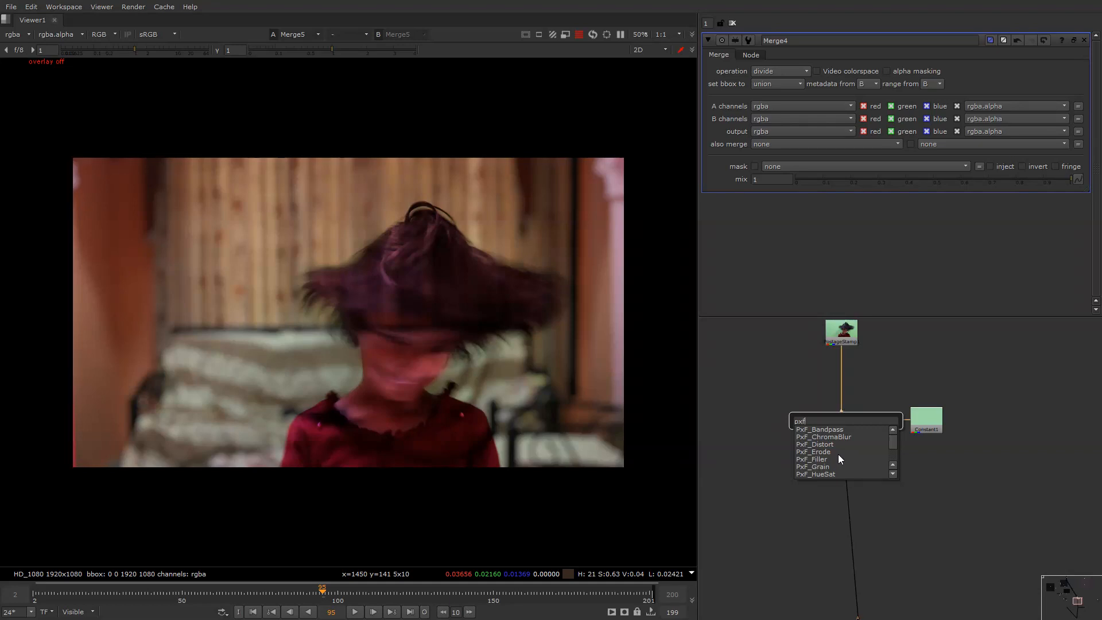
pyautogui.moveTo(892, 443); pyautogui.dragTo(893, 450)
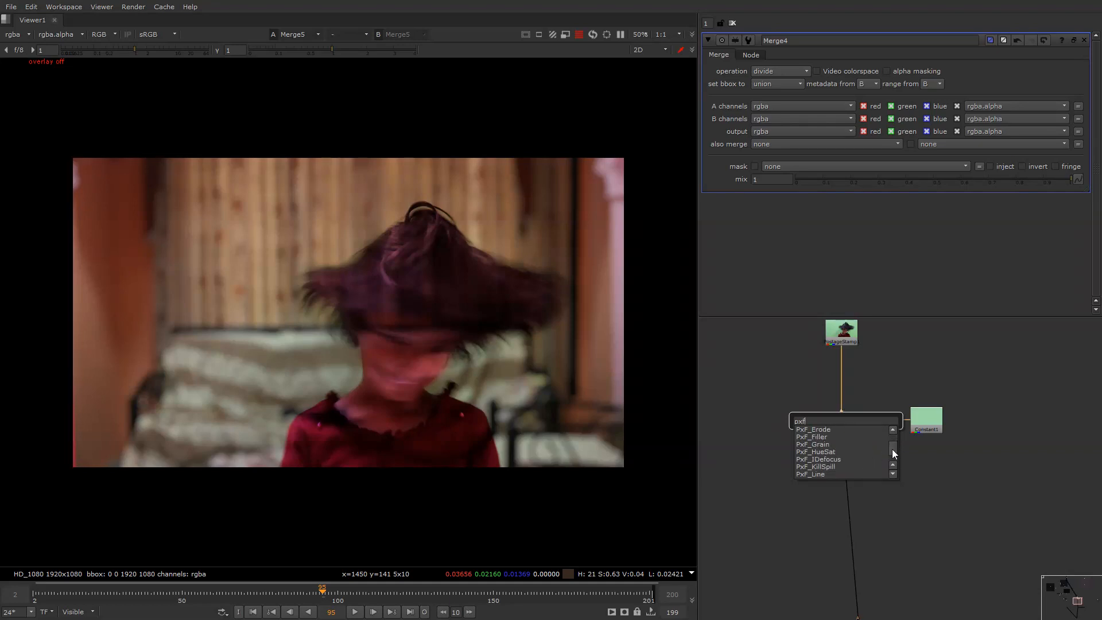
pyautogui.click(850, 466)
pyautogui.scroll(5, 296, 371)
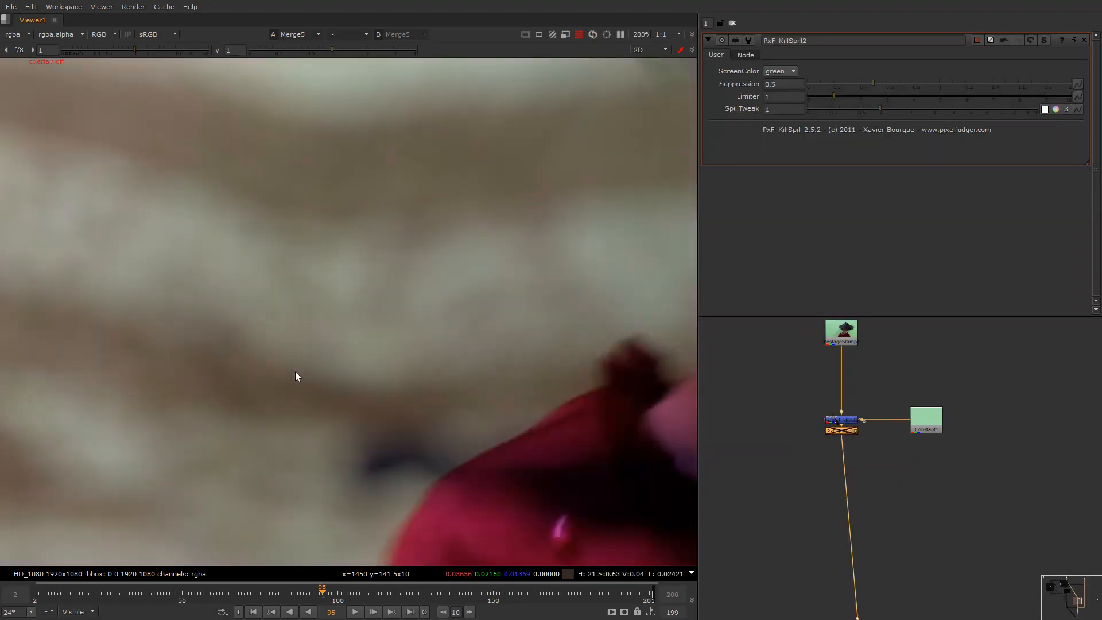
pyautogui.scroll(-2, 313, 371)
pyautogui.moveTo(840, 391)
pyautogui.keyDown('alt'); pyautogui.mouseDown(button='middle')
pyautogui.moveTo(809, 418)
pyautogui.moveTo(850, 404)
pyautogui.mouseUp(button='middle'); pyautogui.keyUp('alt')
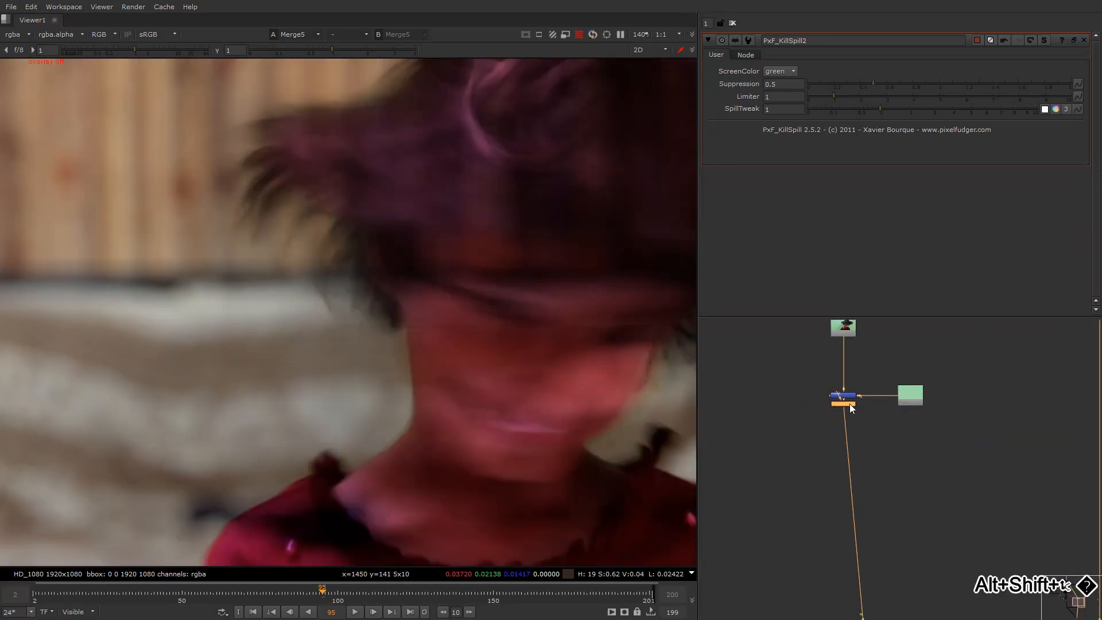
# Add a Grade node below PxF_KillSpill, set its gamma to 1.42, and compare Merge5 with the Merge1 composite.
pyautogui.press('g')
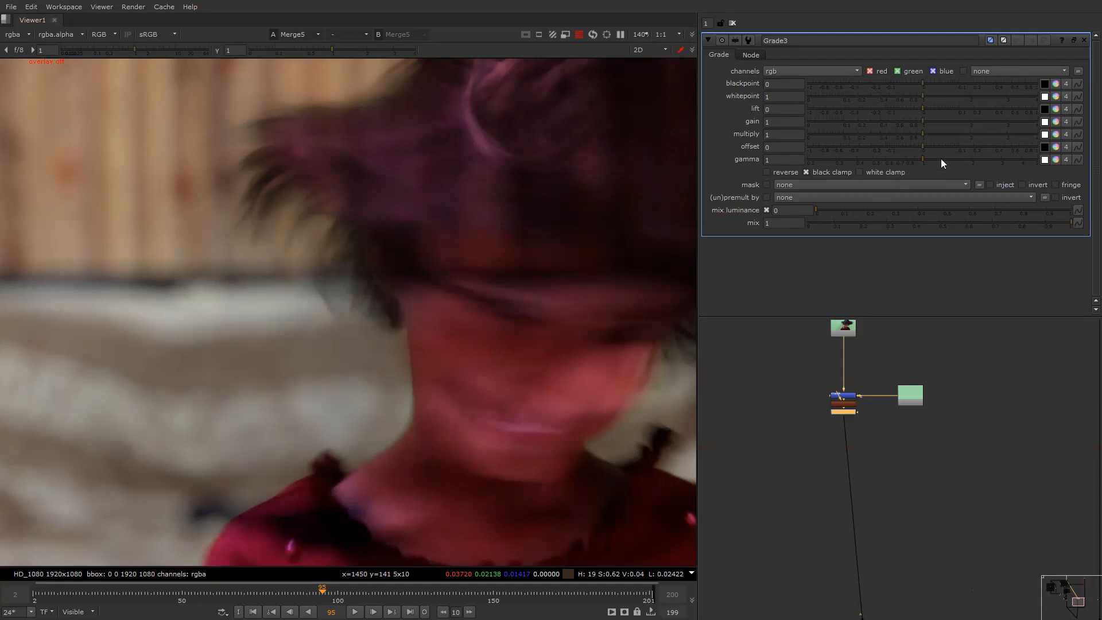
pyautogui.moveTo(941, 159); pyautogui.dragTo(949, 160)
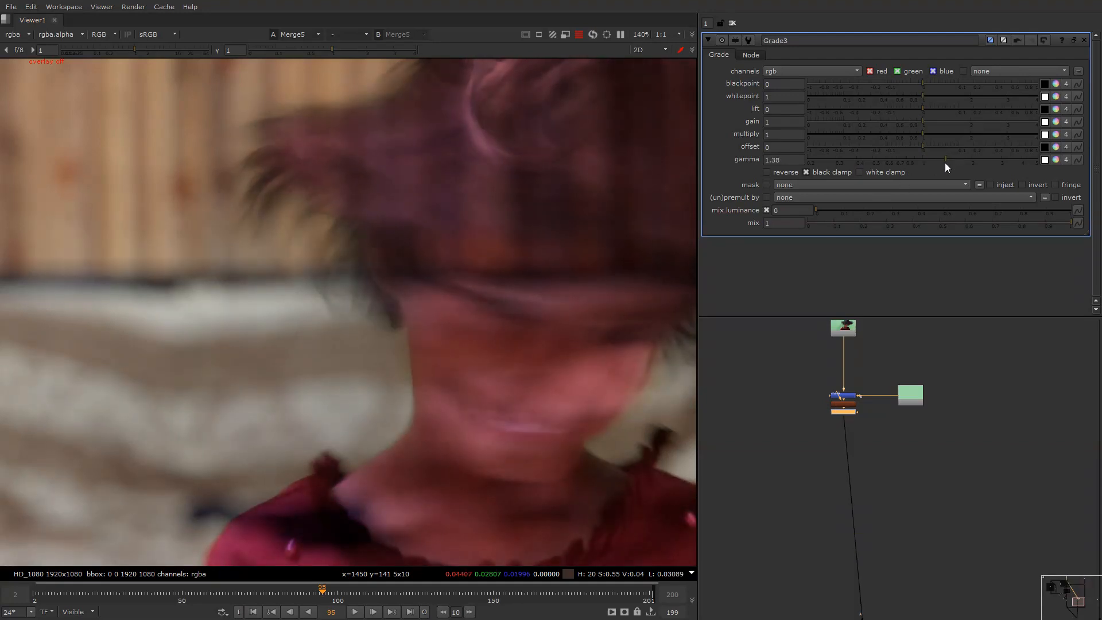
pyautogui.scroll(-3, 462, 370)
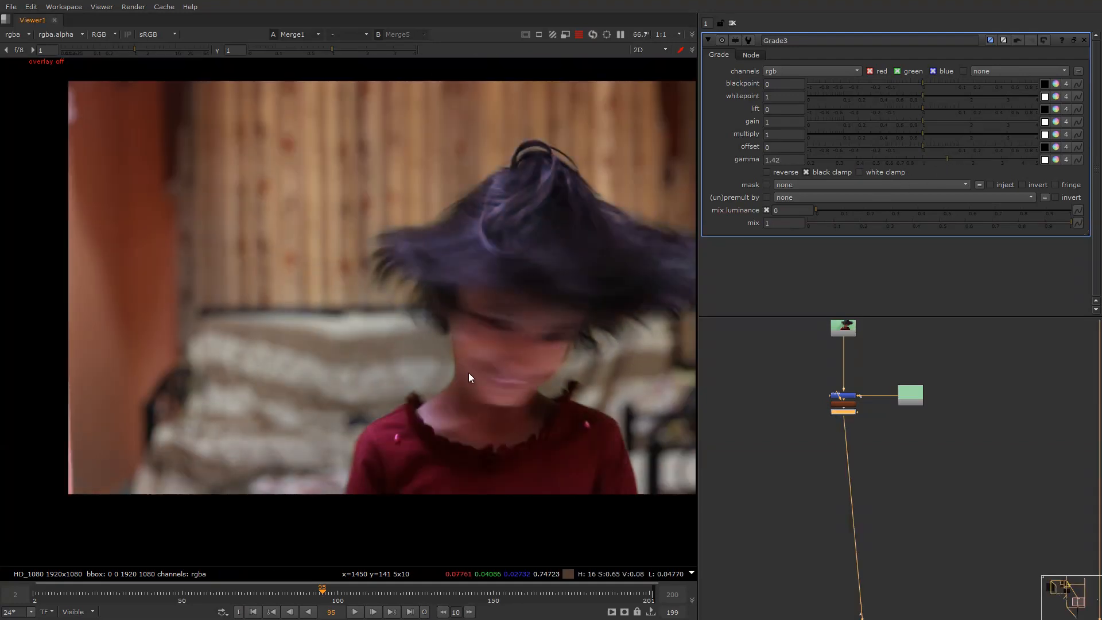
pyautogui.scroll(-5, 880, 413)
pyautogui.press('2')
pyautogui.press('1')
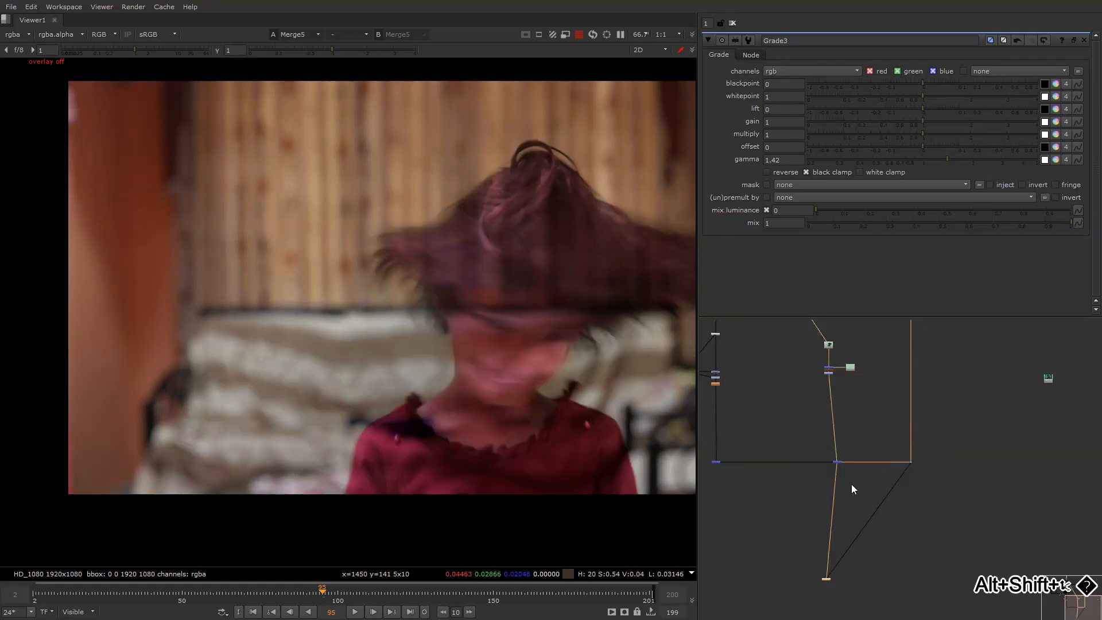
pyautogui.press('2')
pyautogui.press('1')
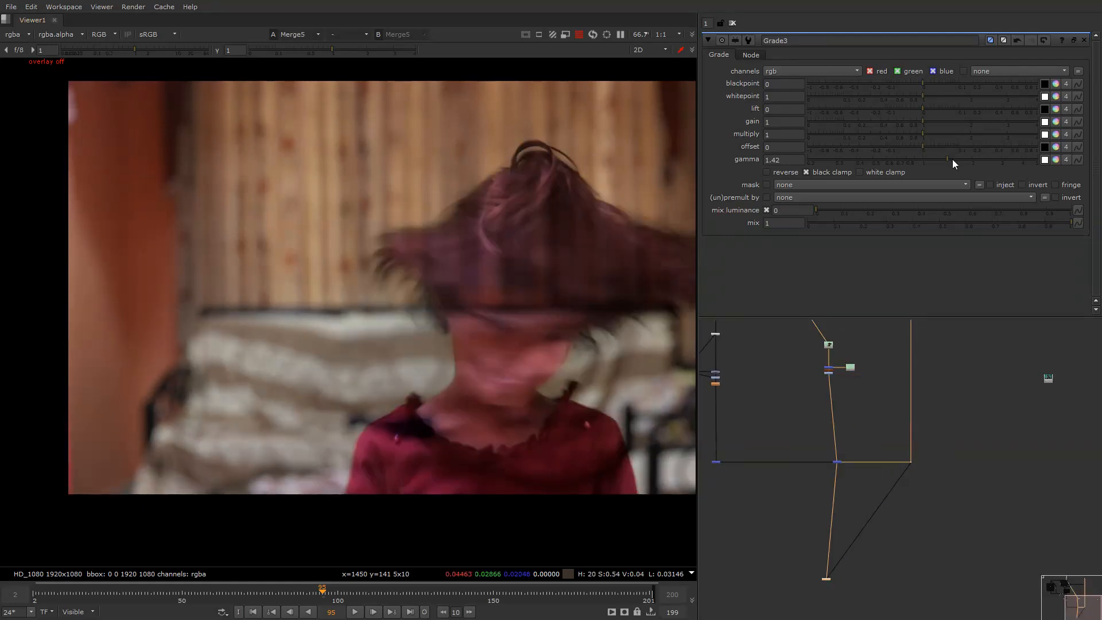
# Set the Grade's gamma to 1.7 and compare the Merge5 output with the final composite.
pyautogui.moveTo(953, 160); pyautogui.dragTo(961, 159)
pyautogui.press('2')
pyautogui.press('1')
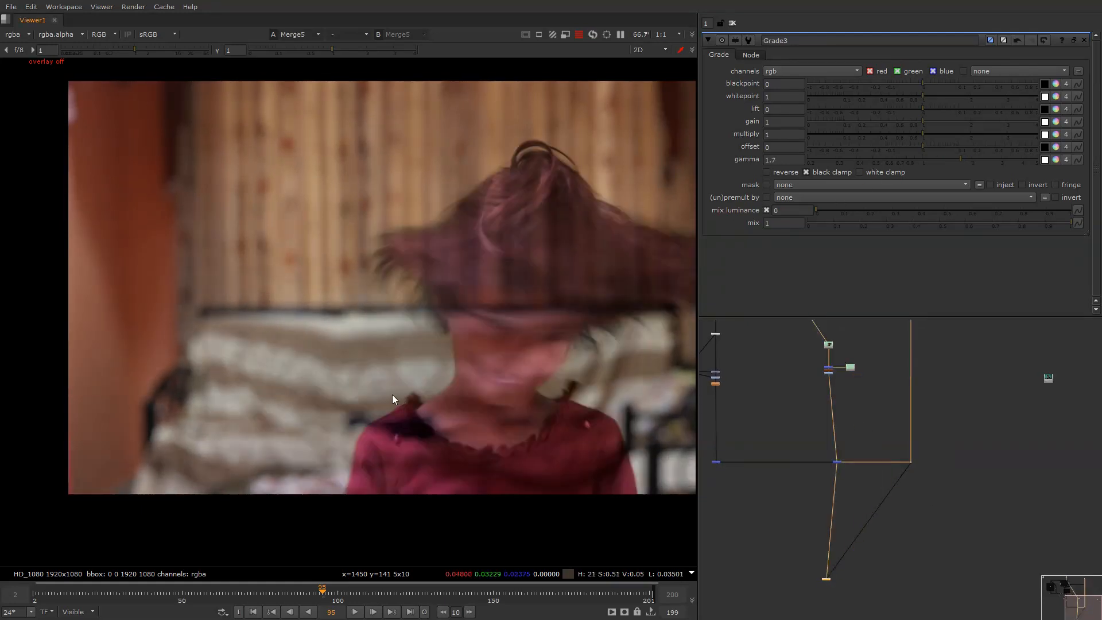
pyautogui.press('2')
pyautogui.press('1')
# View the Merge1 composite and toggle the multiply merge to judge how the graded spill detail affects the hair.
pyautogui.moveTo(755, 433)
pyautogui.mouseDown(button='middle')
pyautogui.moveTo(837, 419)
pyautogui.moveTo(773, 425)
pyautogui.mouseUp(button='middle')
pyautogui.click(798, 450)
pyautogui.press('1')
pyautogui.moveTo(773, 425); pyautogui.dragTo(858, 478)
pyautogui.press('d')
pyautogui.press('d')
pyautogui.press('d')
pyautogui.press('d')
pyautogui.press('d')
pyautogui.press('d')
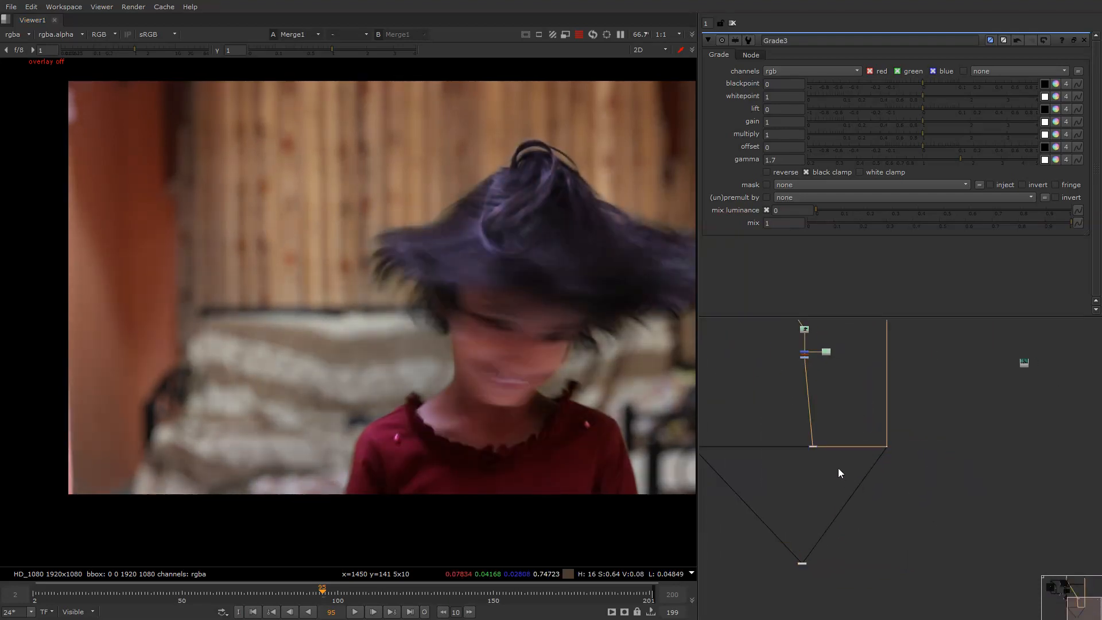
pyautogui.press('d')
pyautogui.press('d')
# Fit the full composite in the viewer, toggle the multiply merge once more and turn the viewer overlay on.
pyautogui.scroll(-3, 794, 410)
pyautogui.press('f')
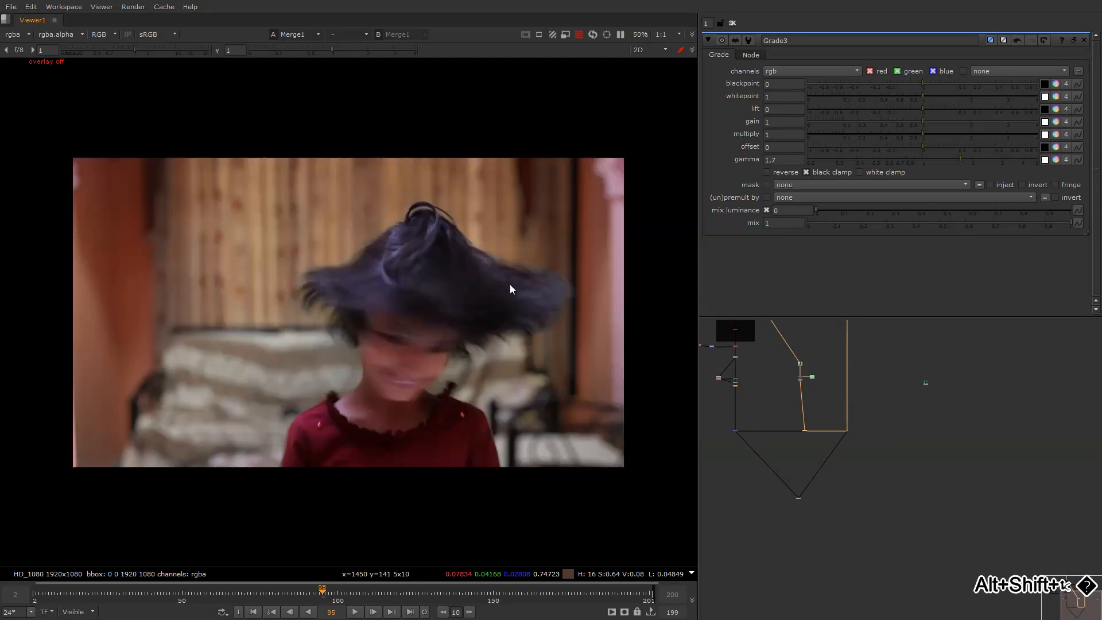
pyautogui.press('d')
pyautogui.press('d')
pyautogui.press('o')
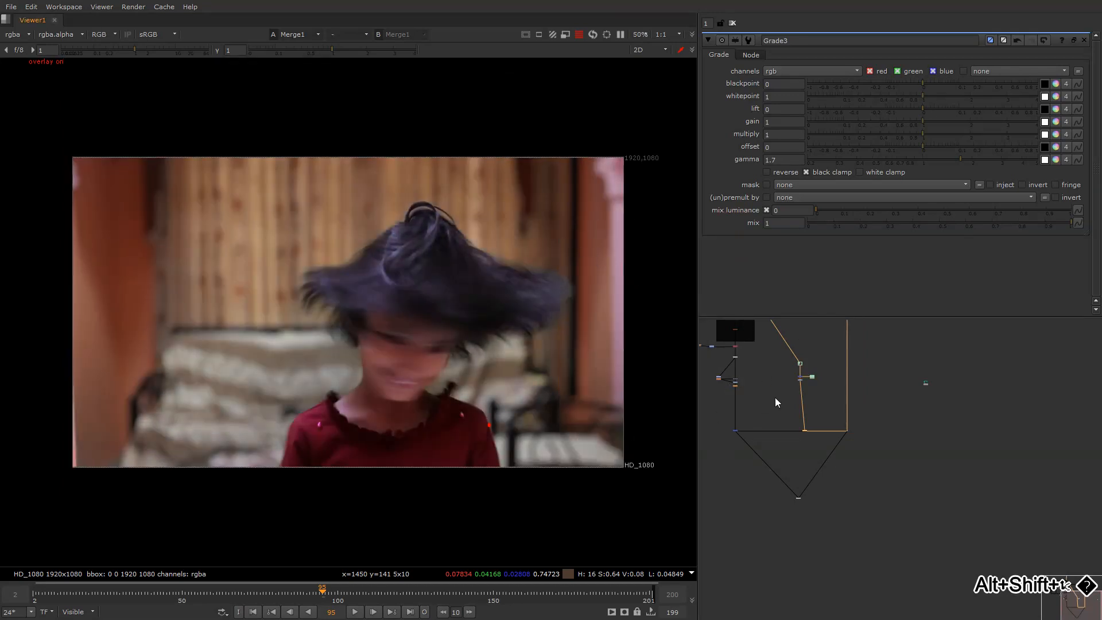
# Delete the disabled node above HueCorrect on the main line and close the gap by moving up the remaining nodes.
pyautogui.moveTo(757, 386); pyautogui.dragTo(815, 433, button='middle')
pyautogui.scroll(5, 774, 421)
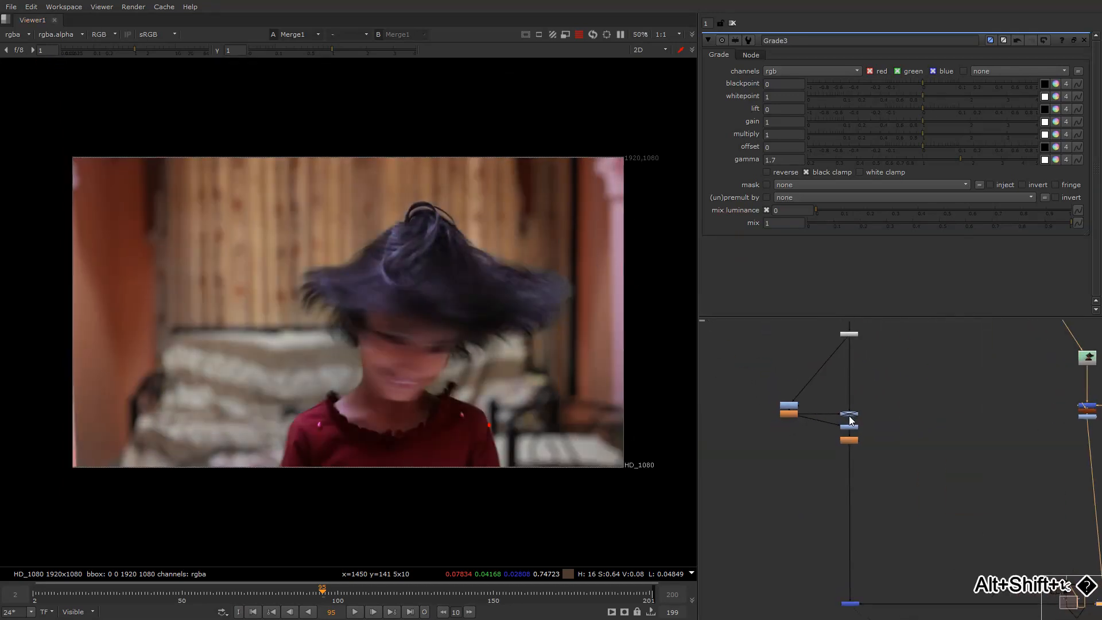
pyautogui.press('Delete')
pyautogui.moveTo(885, 391); pyautogui.dragTo(850, 427)
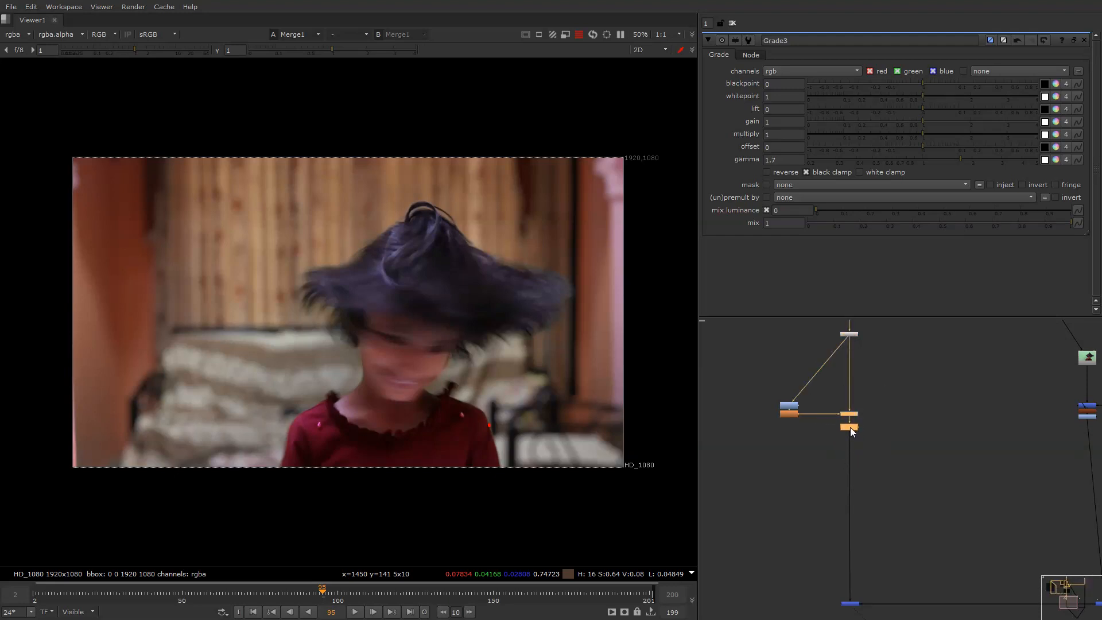
# Insert Dots on the main line and on the edge-mask branch, and arrange them so the branch runs at right angles.
pyautogui.click(802, 423)
pyautogui.scroll(3, 816, 357)
pyautogui.moveTo(866, 324); pyautogui.dragTo(818, 392, button='middle')
pyautogui.click(818, 390)
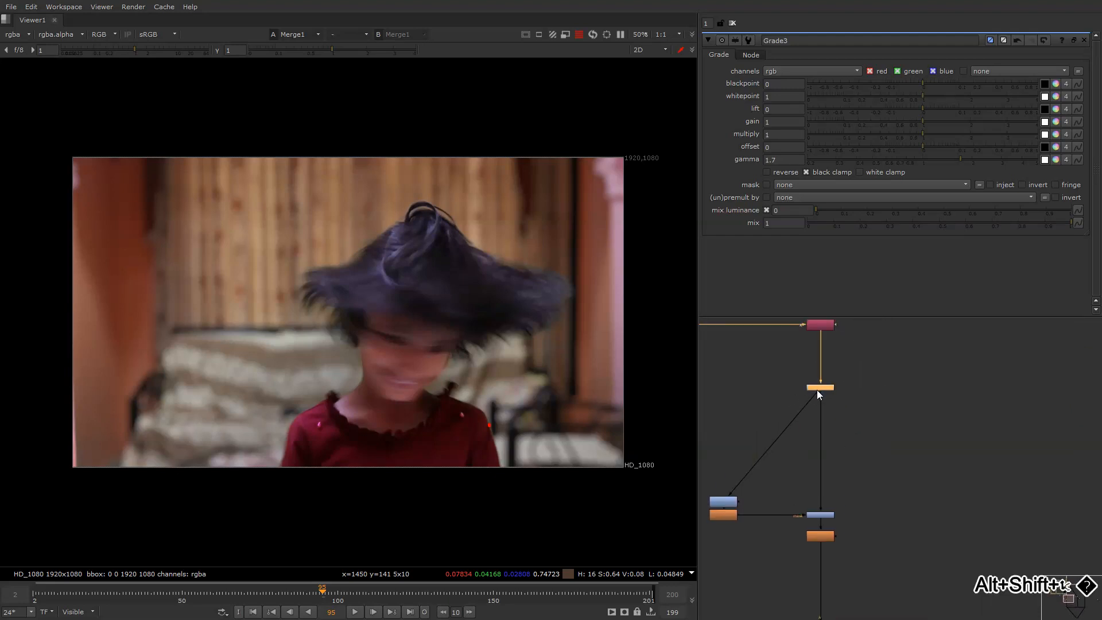
pyautogui.press('.')
pyautogui.moveTo(822, 396); pyautogui.dragTo(822, 416)
pyautogui.moveTo(756, 440); pyautogui.dragTo(807, 402, button='middle')
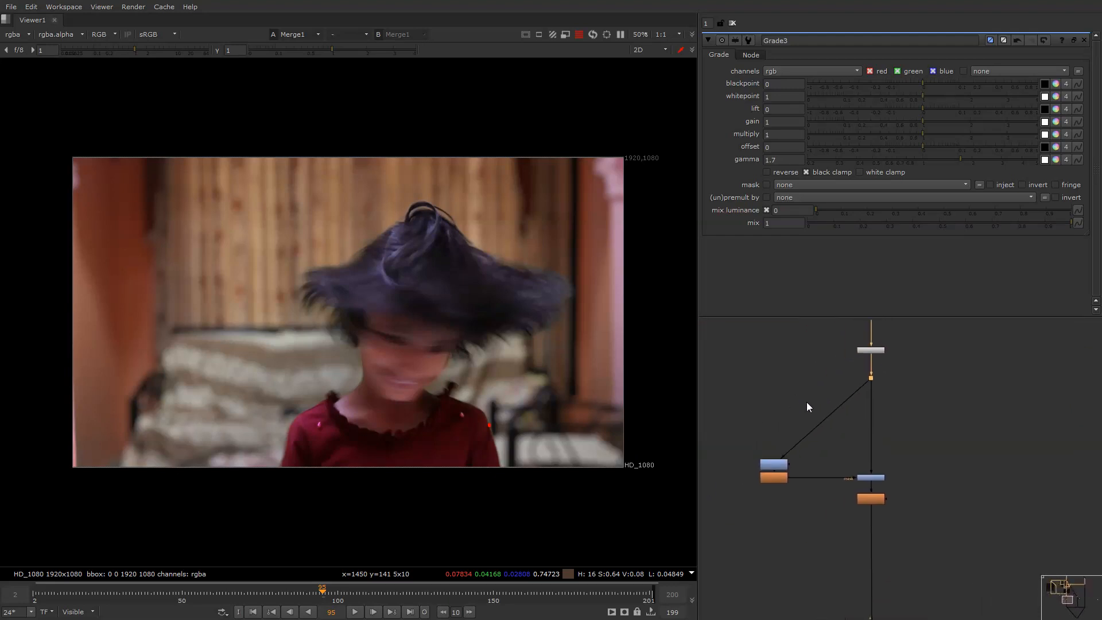
pyautogui.click(805, 411)
pyautogui.press('.')
pyautogui.moveTo(806, 413); pyautogui.dragTo(814, 435)
pyautogui.moveTo(812, 433); pyautogui.dragTo(777, 379)
pyautogui.click(795, 355)
# Compare the original green-screen plate at Dot1 with the Merge1 composite in the viewer, and go to frame 122.
pyautogui.scroll(-3, 795, 355)
pyautogui.moveTo(772, 323); pyautogui.dragTo(766, 416, button='middle')
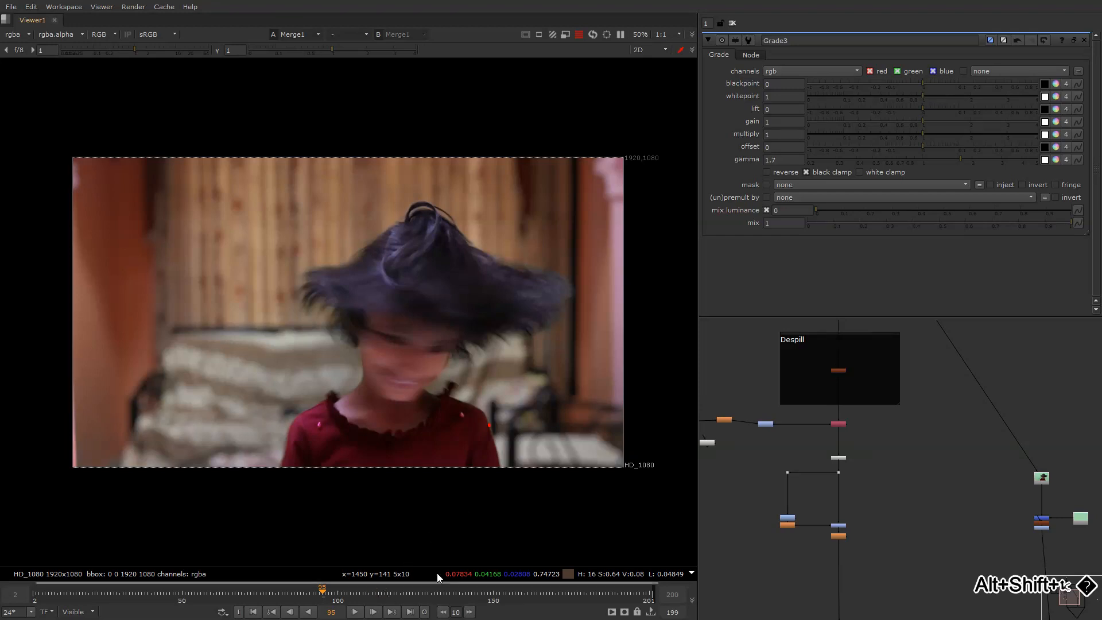
pyautogui.scroll(-4, 760, 442)
pyautogui.moveTo(799, 360); pyautogui.dragTo(790, 386, button='middle')
pyautogui.scroll(-1, 790, 385)
pyautogui.scroll(1, 790, 385)
pyautogui.moveTo(791, 362); pyautogui.dragTo(811, 375)
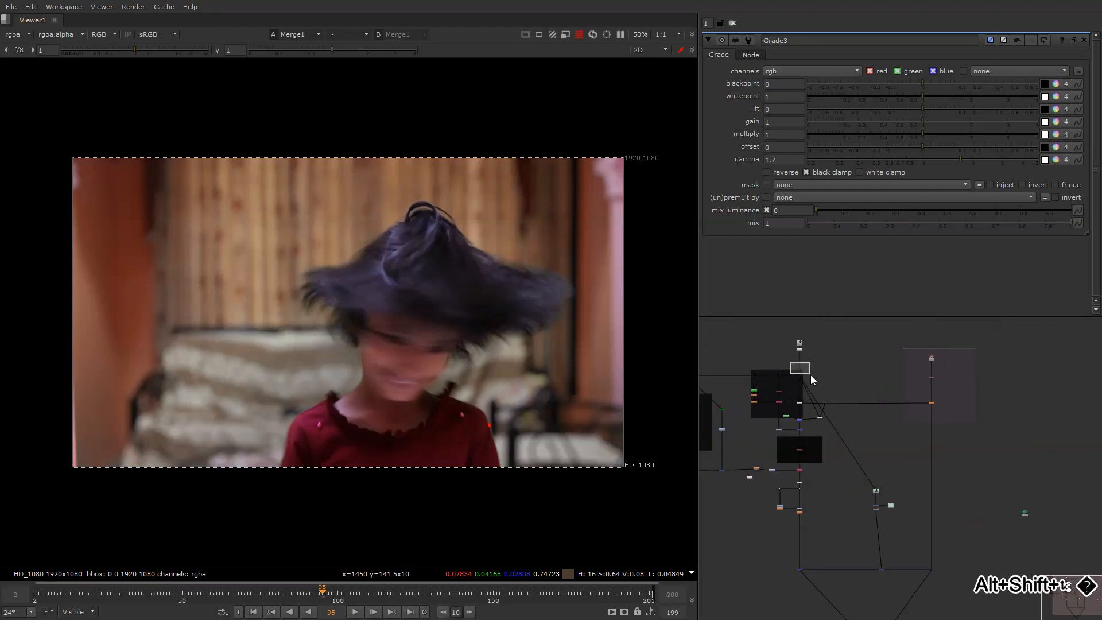
pyautogui.press('1')
pyautogui.moveTo(804, 441); pyautogui.dragTo(804, 364, button='middle')
pyautogui.moveTo(772, 476); pyautogui.dragTo(807, 497)
pyautogui.press('2')
pyautogui.press('1')
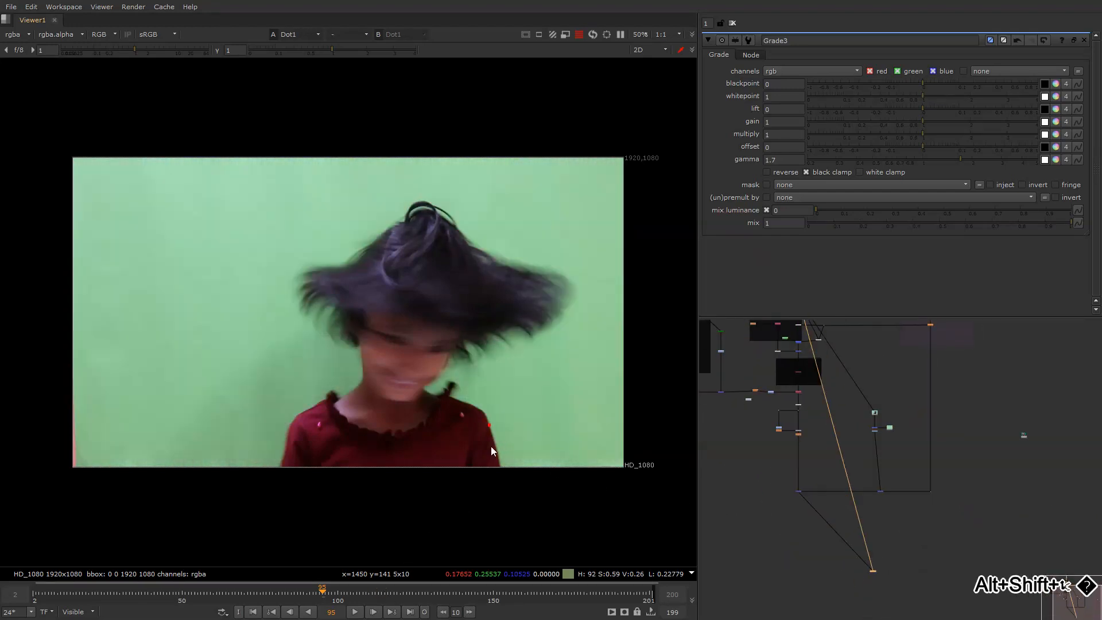
pyautogui.click(406, 597)
pyautogui.press('2')
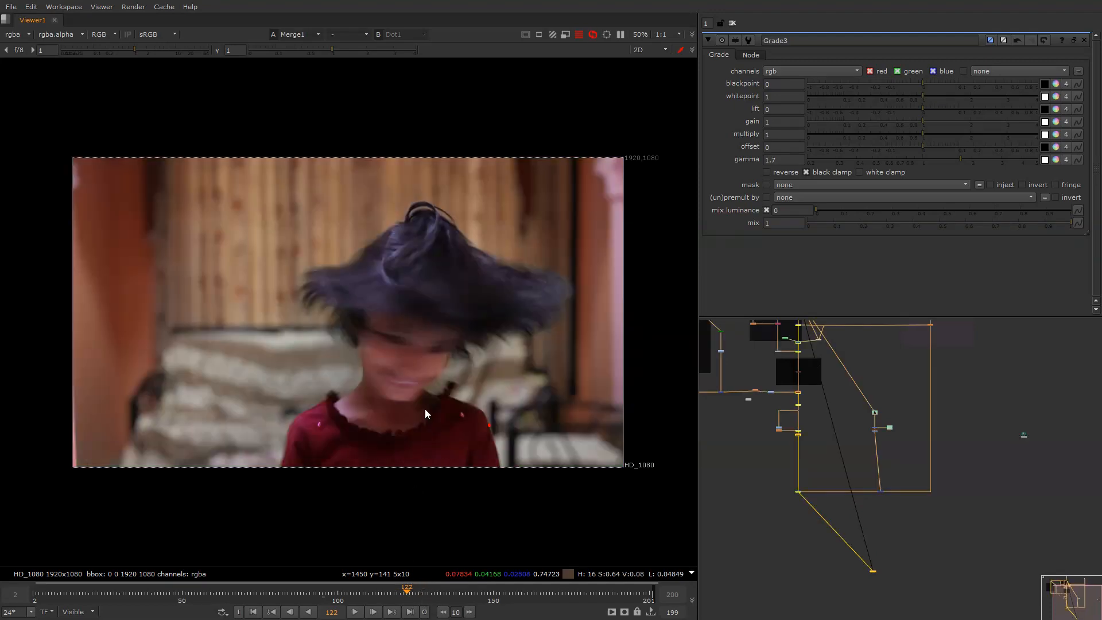
# Compare the Merge1 composite with the original plate at Dot1, turn the viewer overlay off and check the red and blue channels.
pyautogui.press('1')
pyautogui.press('2')
pyautogui.press('1')
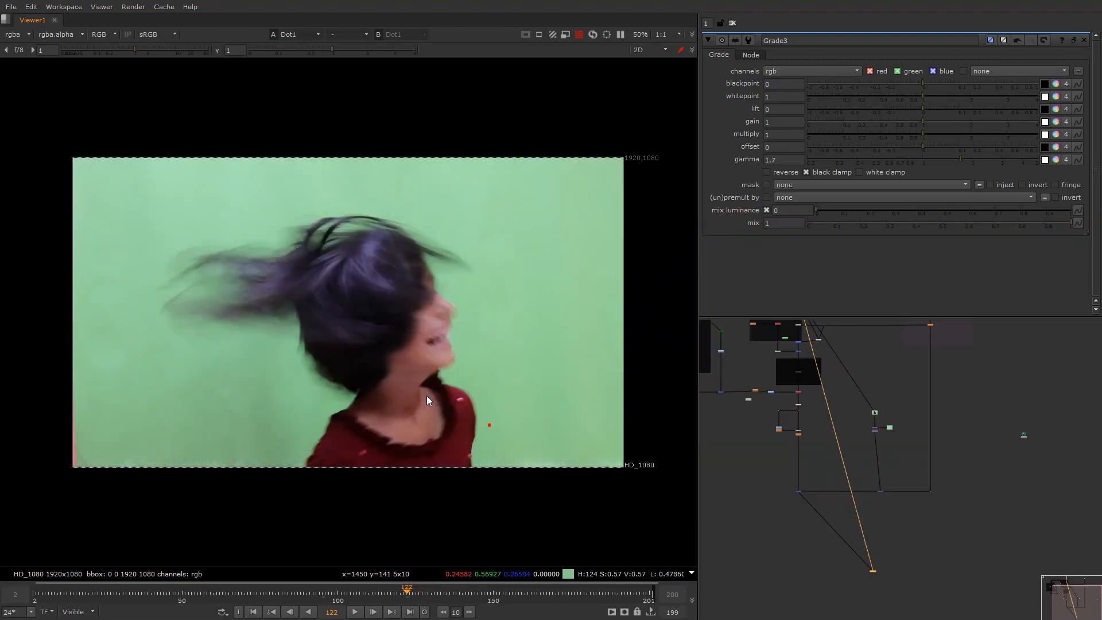
pyautogui.press('2')
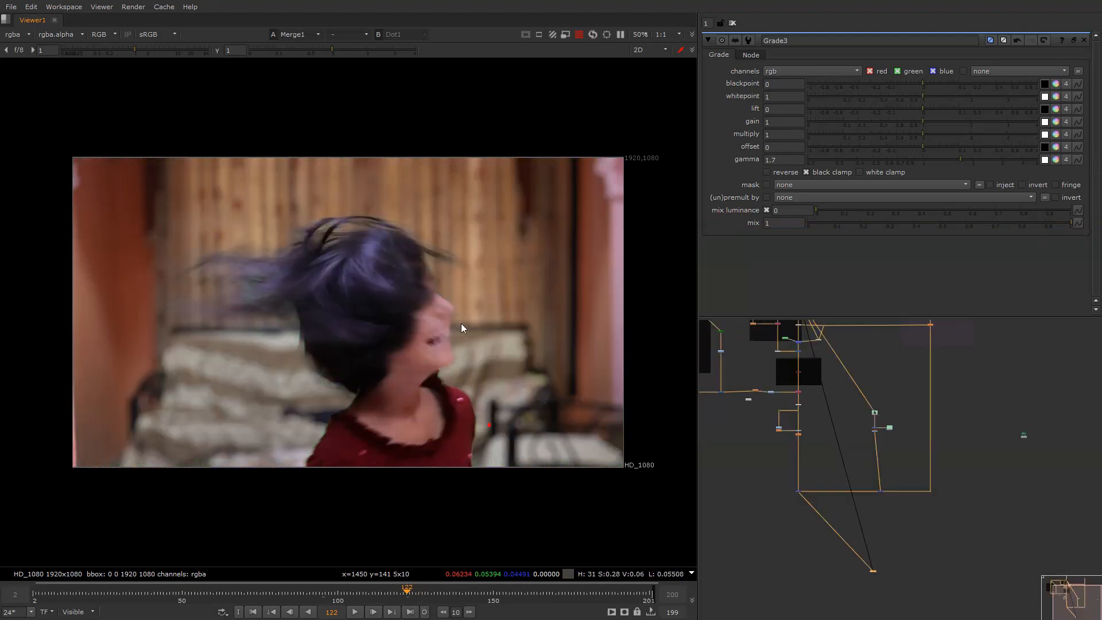
pyautogui.rightClick(494, 228)
pyautogui.click(501, 243)
pyautogui.press('r')
pyautogui.press('b')
pyautogui.press('b')
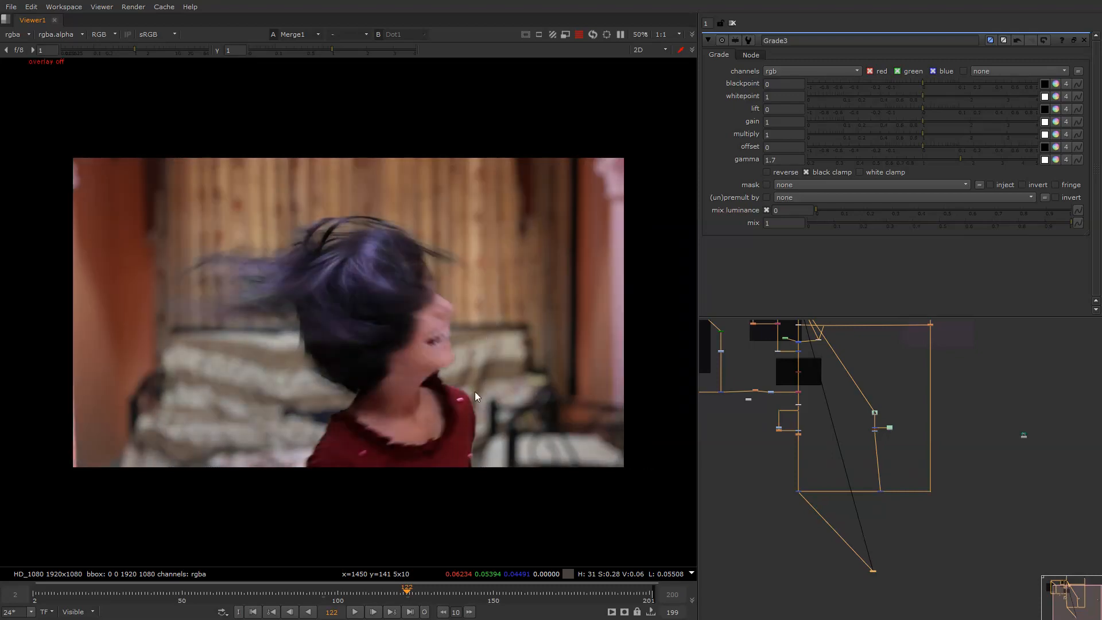
# Inspect the shirt and shoulder edges up close, open the Keylight2 and Roto1 settings, and turn the viewer overlay back on.
pyautogui.keyDown('alt'); pyautogui.moveTo(449, 467); pyautogui.dragTo(494, 425, button='middle'); pyautogui.keyUp('alt')
pyautogui.hotkey('alt', 'shift', 's')
pyautogui.keyDown('alt'); pyautogui.moveTo(777, 425); pyautogui.dragTo(810, 411, button='middle'); pyautogui.keyUp('alt')
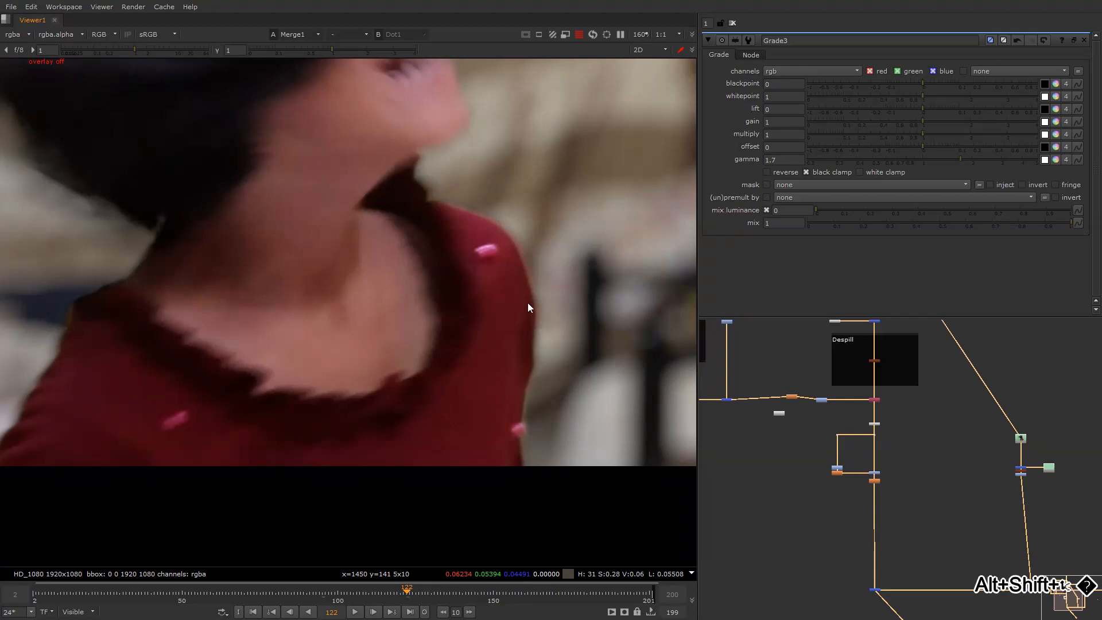
pyautogui.scroll(-5, 528, 302)
pyautogui.moveTo(887, 339); pyautogui.dragTo(852, 428, button='middle')
pyautogui.scroll(5, 854, 380)
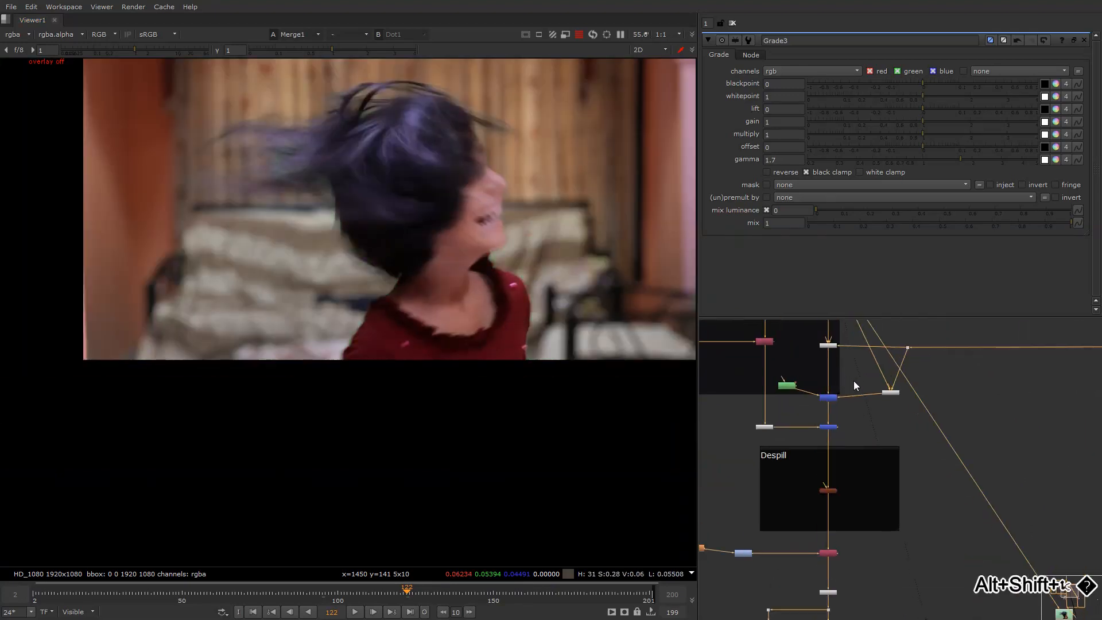
pyautogui.doubleClick(918, 407)
pyautogui.scroll(7, 526, 306)
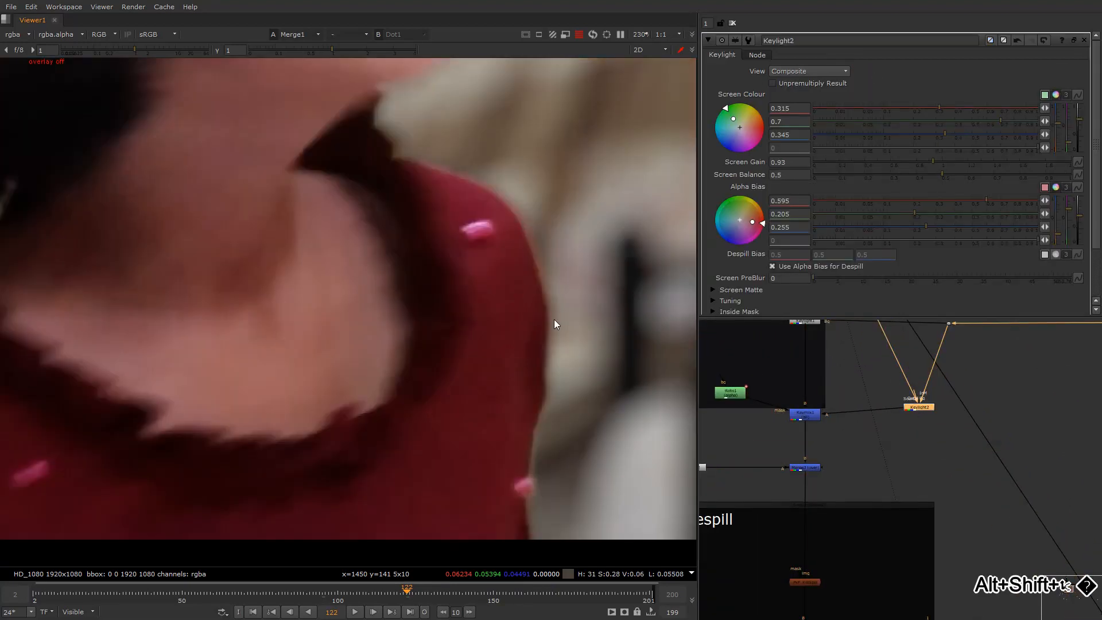
pyautogui.doubleClick(727, 394)
pyautogui.rightClick(519, 274)
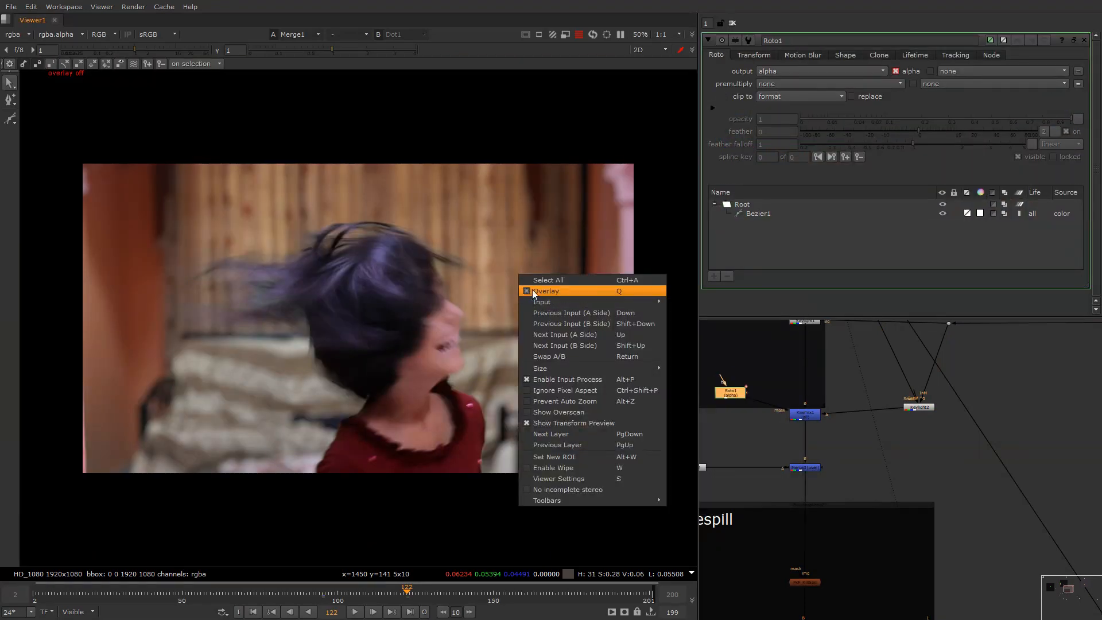
pyautogui.click(532, 291)
# Set Keylight2's Alpha Bias to red 1, green 0.104 and blue 0.29.
pyautogui.doubleClick(918, 407)
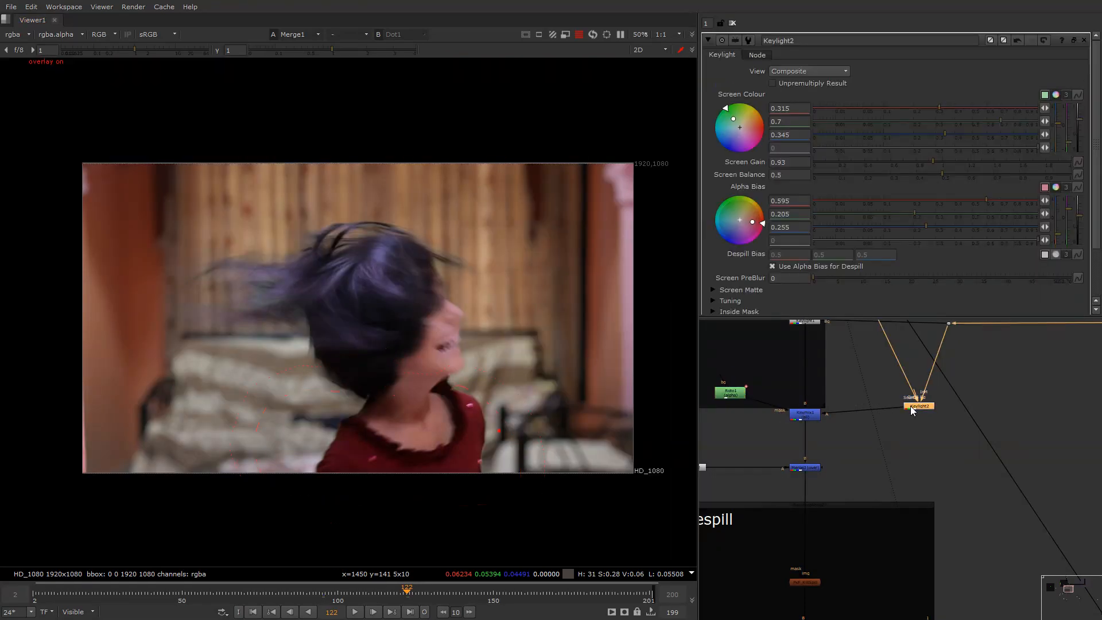
pyautogui.keyDown('alt'); pyautogui.keyDown('shift'); pyautogui.scroll(8, 577, 376); pyautogui.keyUp('shift'); pyautogui.keyUp('alt')
pyautogui.moveTo(529, 402); pyautogui.dragTo(639, 297, button='middle')
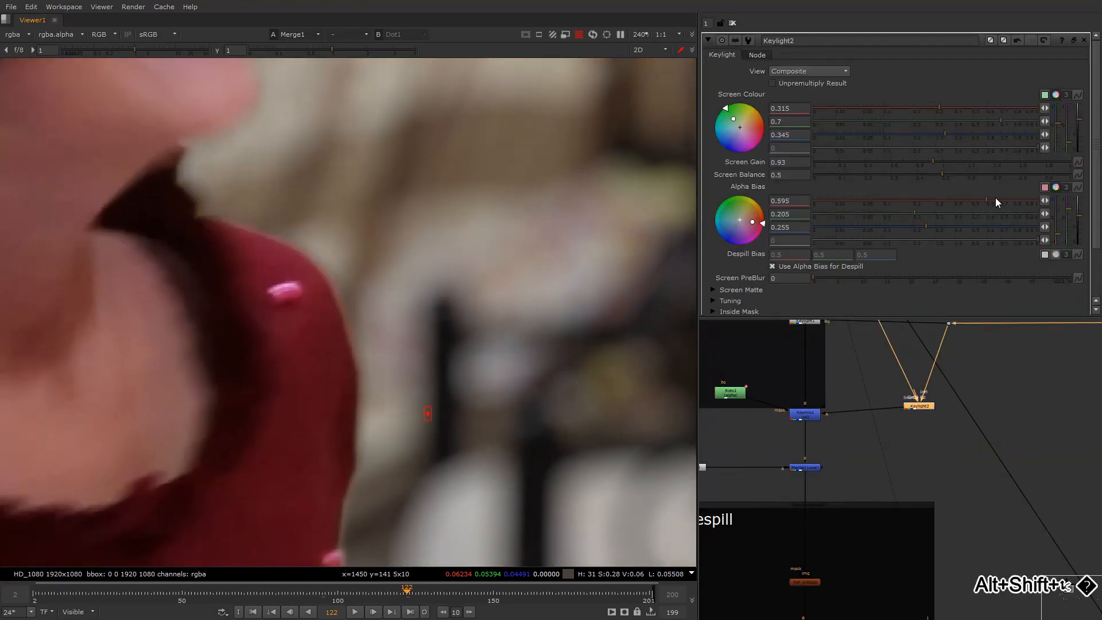
pyautogui.moveTo(995, 199); pyautogui.dragTo(1096, 220)
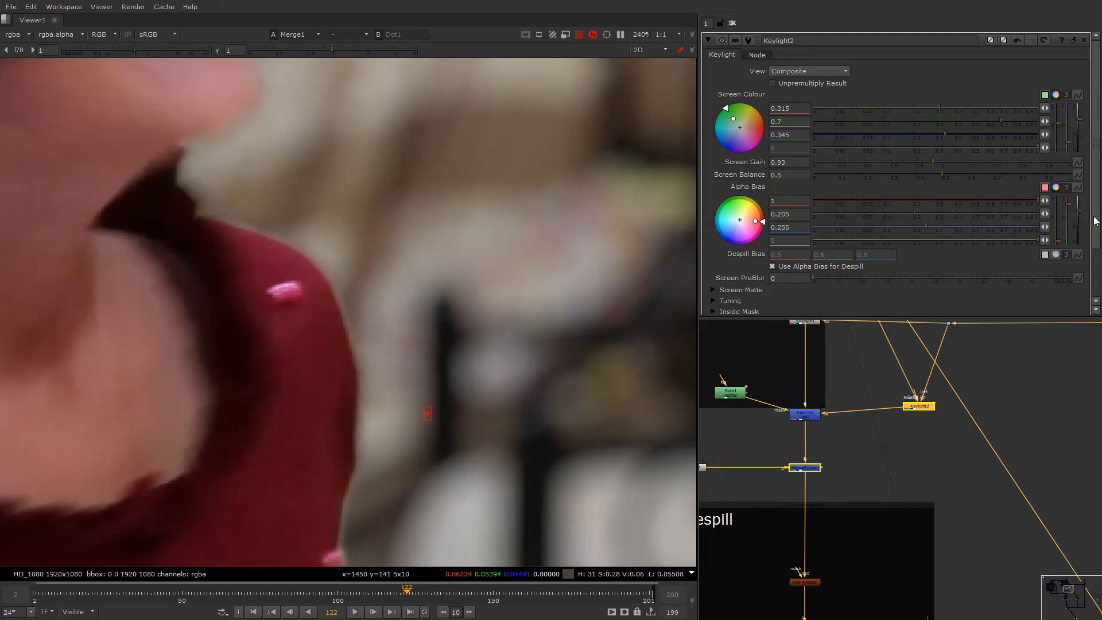
pyautogui.moveTo(418, 405); pyautogui.dragTo(529, 336, button='middle')
pyautogui.moveTo(914, 214); pyautogui.dragTo(935, 229)
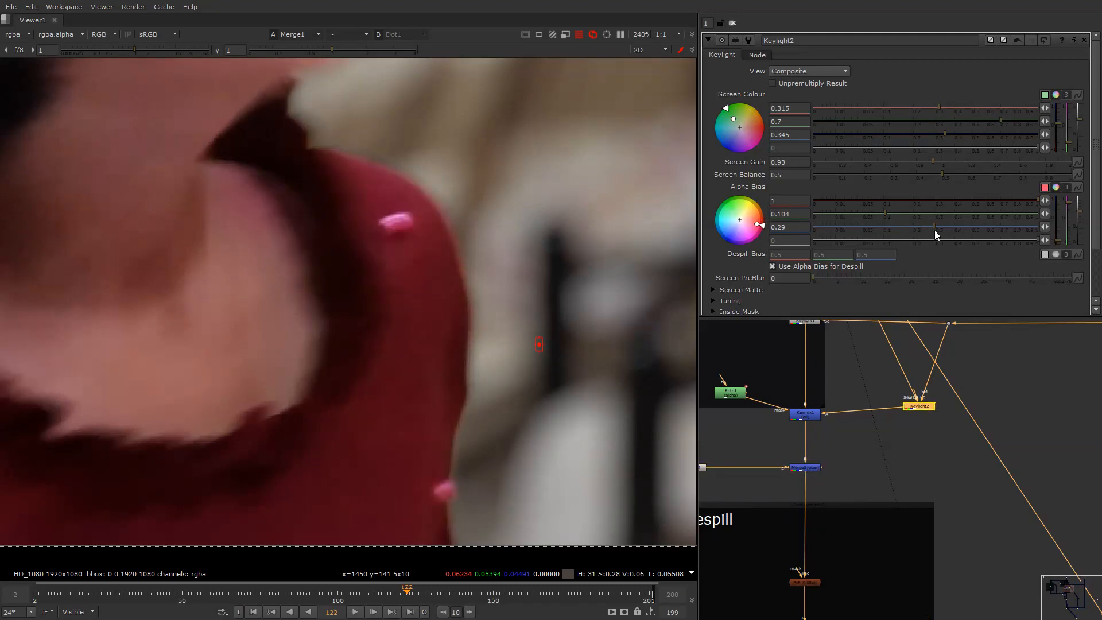
# Examine the face, hair and collar edges of the composite up close and compare them with the original plate.
pyautogui.scroll(-7, 504, 259)
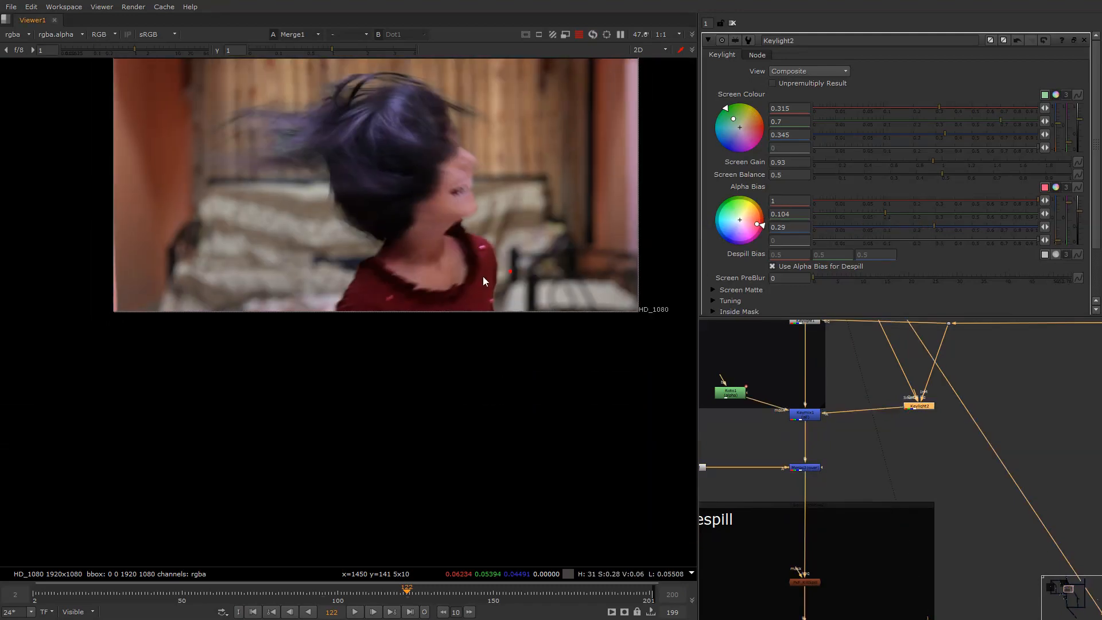
pyautogui.scroll(2, 486, 258)
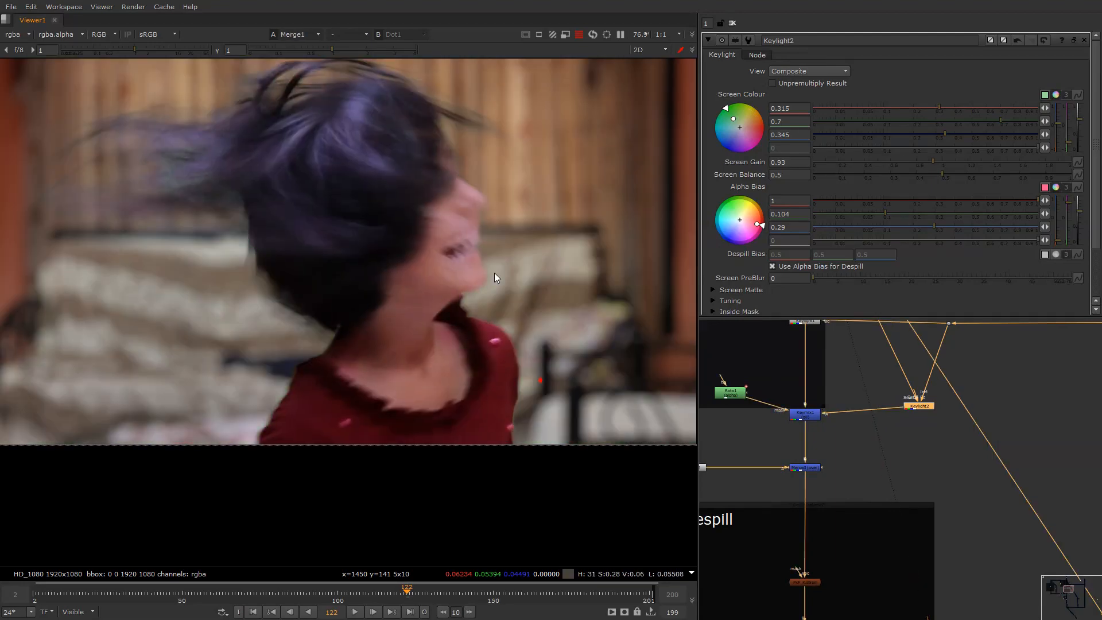
pyautogui.scroll(-1, 491, 270)
pyautogui.scroll(5, 517, 230)
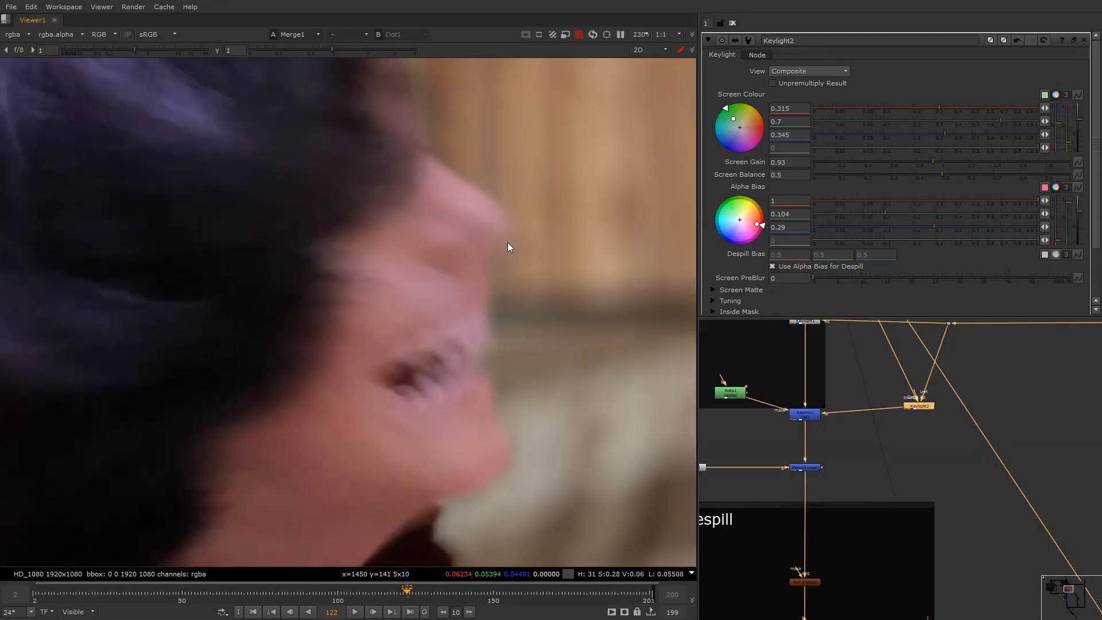
pyautogui.scroll(-4, 454, 376)
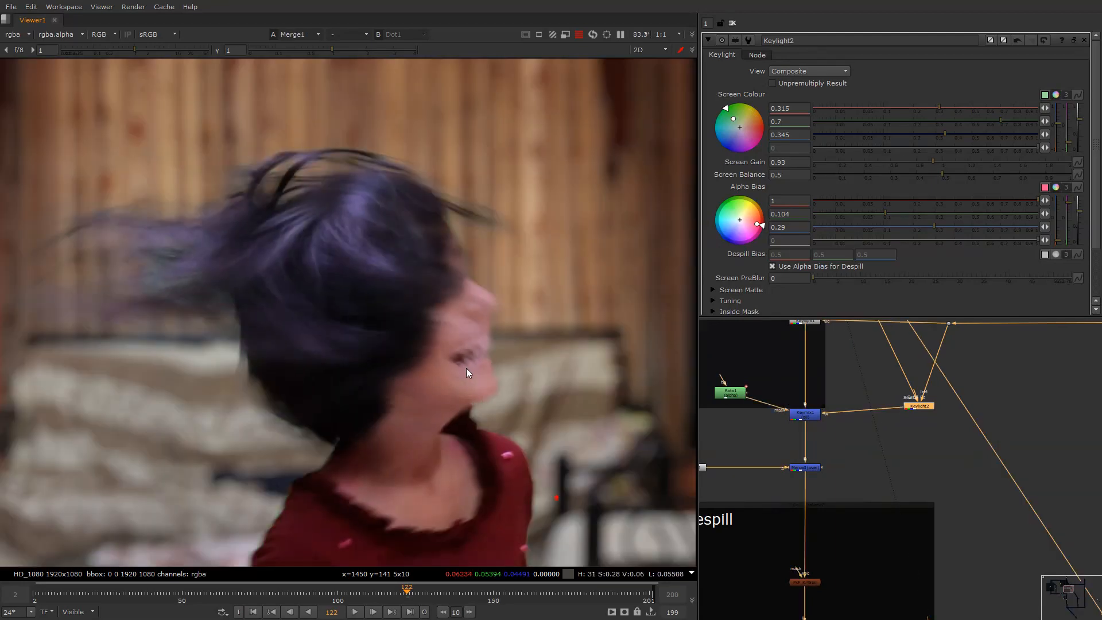
pyautogui.moveTo(468, 334); pyautogui.dragTo(471, 358, button='middle')
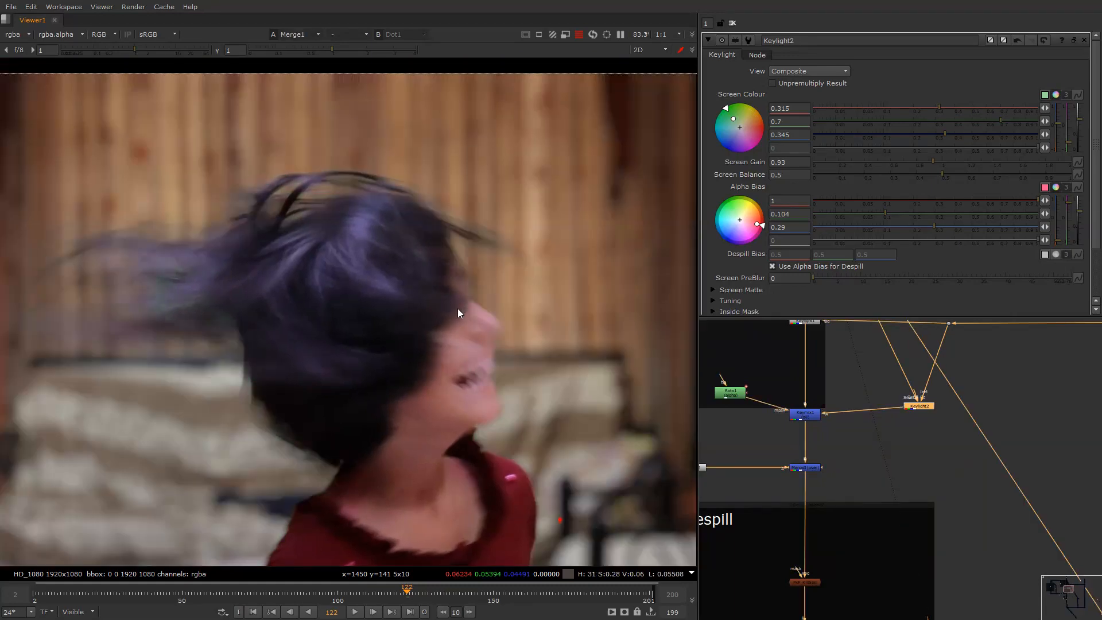
pyautogui.press('2')
pyautogui.press('1')
pyautogui.moveTo(379, 349); pyautogui.dragTo(479, 278, button='middle')
pyautogui.press('2')
pyautogui.press('1')
pyautogui.press('2')
pyautogui.press('1')
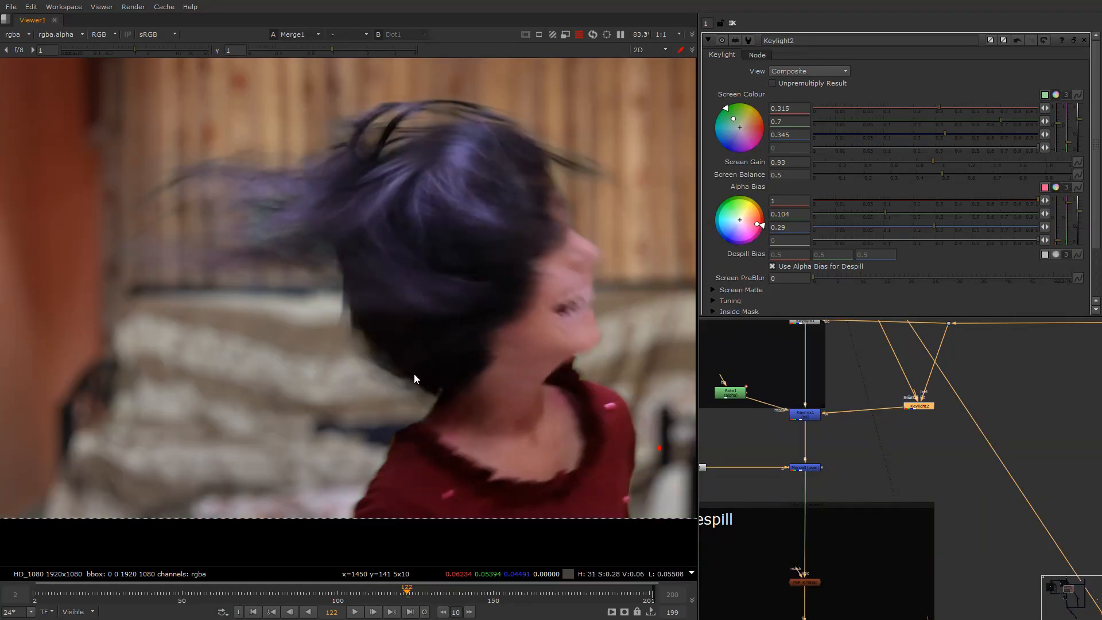
# Fit the full composite in the viewer, check its red and blue channels, and turn the overlay off.
pyautogui.press('f')
pyautogui.press('r')
pyautogui.press('b')
pyautogui.press('b')
pyautogui.press('q')
pyautogui.press('q')
pyautogui.press('q')
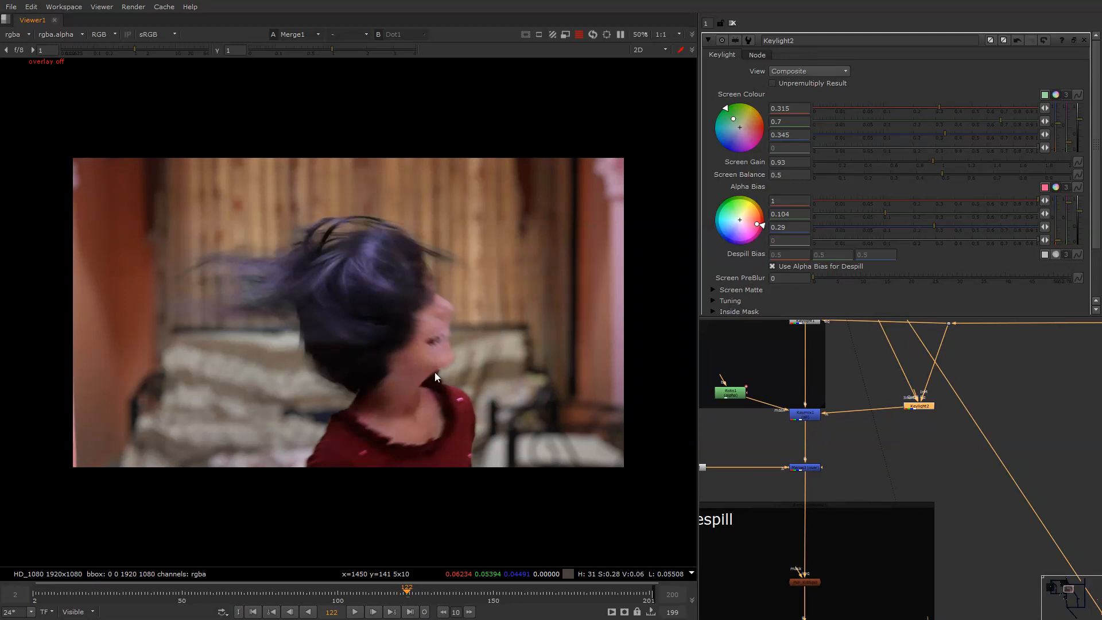
# Open PostageStamp1's settings and align the merge node at the end of its branch directly beneath it so the connection runs vertically.
pyautogui.hotkey('alt', 'shift', 's')
pyautogui.scroll(-8, 842, 345)
pyautogui.moveTo(866, 444); pyautogui.dragTo(817, 419, button='middle')
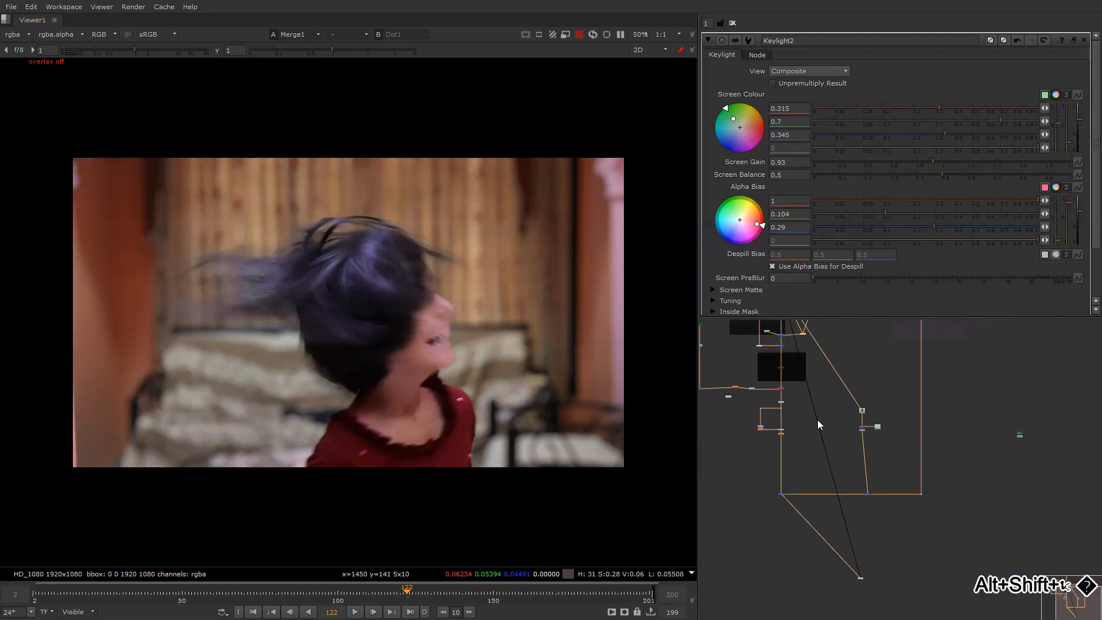
pyautogui.scroll(3, 861, 410)
pyautogui.doubleClick(863, 409)
pyautogui.moveTo(773, 382); pyautogui.dragTo(821, 390, button='middle')
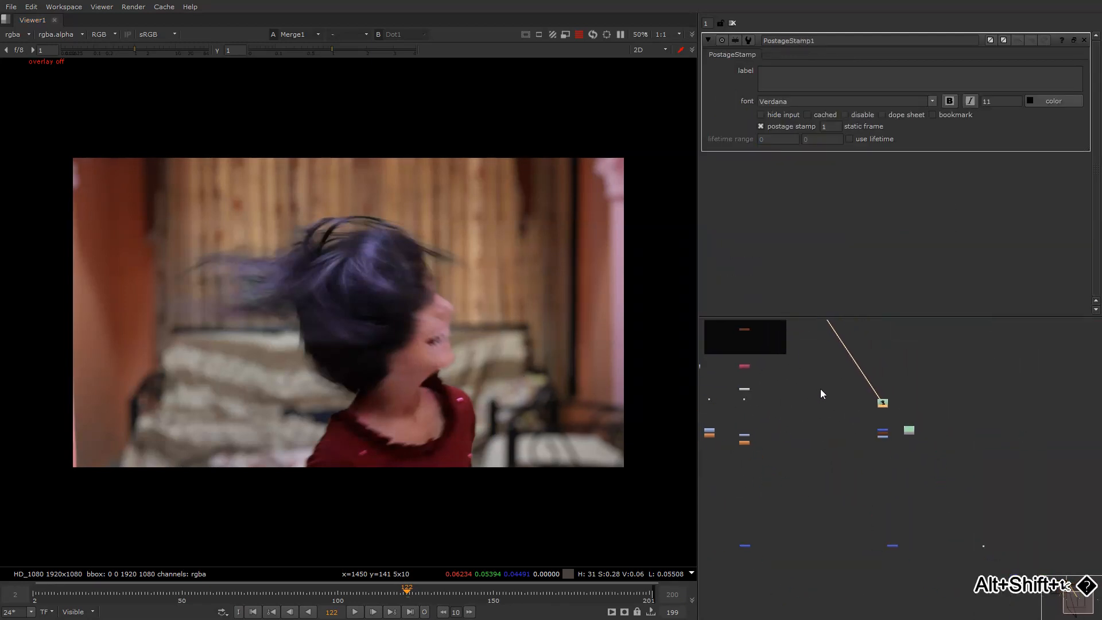
pyautogui.scroll(-2, 763, 367)
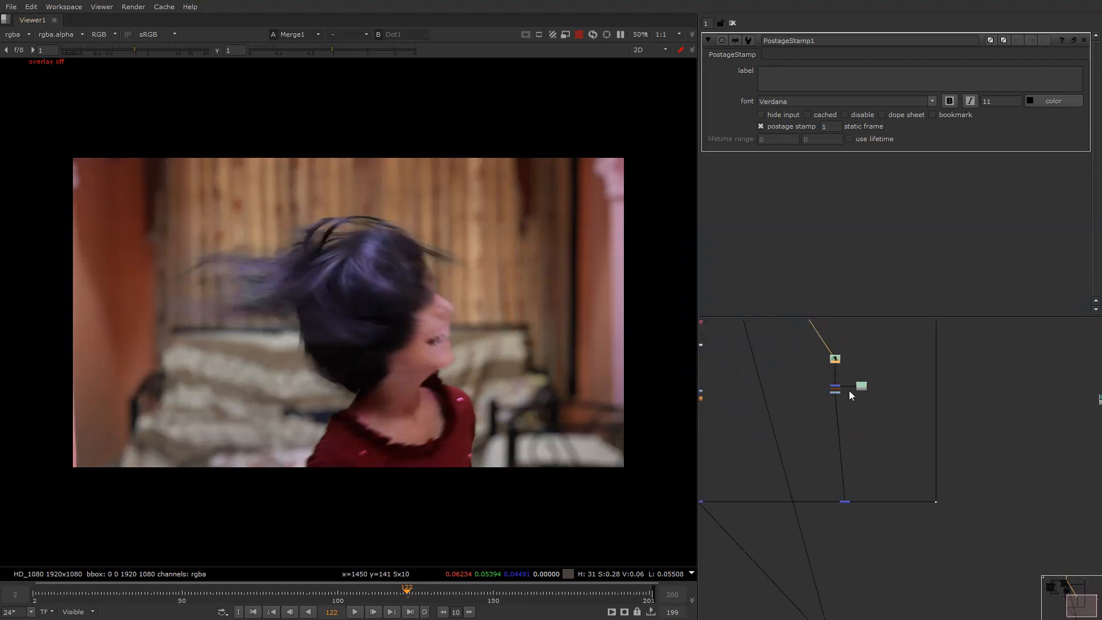
pyautogui.click(839, 454)
pyautogui.moveTo(848, 468); pyautogui.dragTo(843, 469)
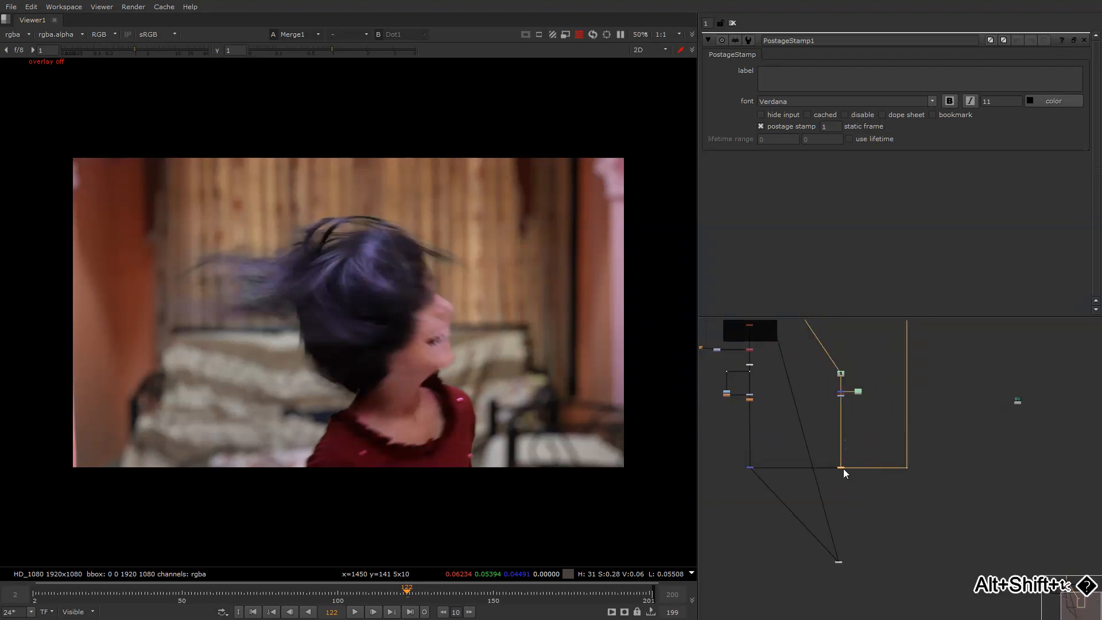
# Space out the PostageStamp1 branch by moving the two nodes stacked under its merge further down the line.
pyautogui.click(860, 400)
pyautogui.scroll(2, 856, 391)
pyautogui.moveTo(852, 389); pyautogui.dragTo(853, 430)
pyautogui.scroll(3, 857, 386)
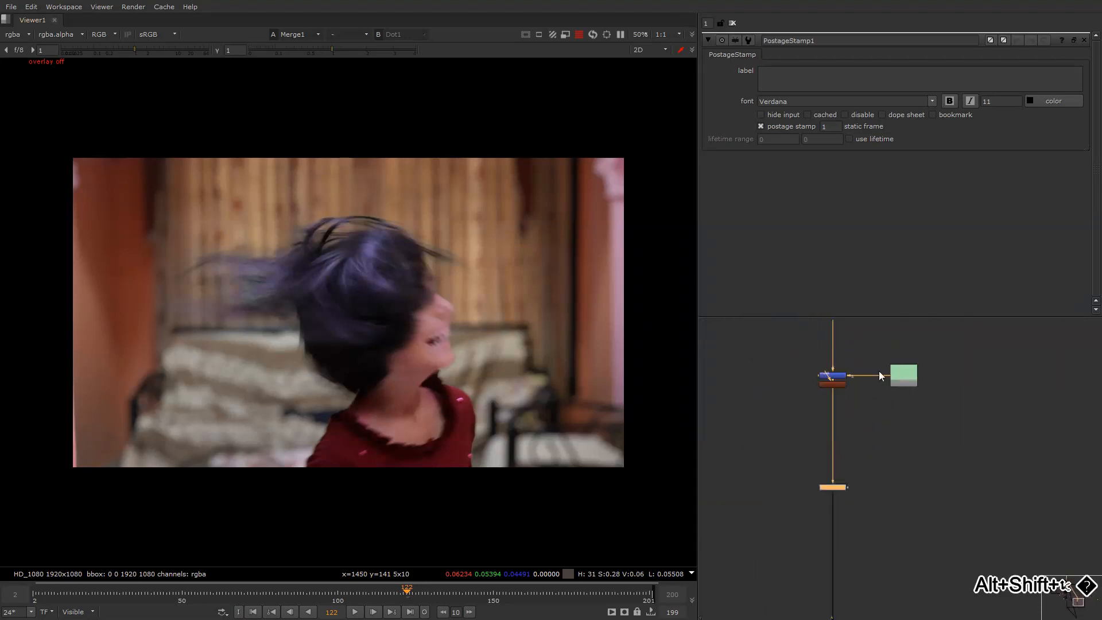
pyautogui.click(841, 386)
pyautogui.moveTo(842, 385); pyautogui.dragTo(843, 416)
# Insert a Transform node after Reformat1 on the background branch and turn the viewer overlay on.
pyautogui.scroll(-3, 843, 415)
pyautogui.moveTo(861, 345); pyautogui.dragTo(836, 449, button='middle')
pyautogui.moveTo(764, 338); pyautogui.dragTo(822, 470, button='middle')
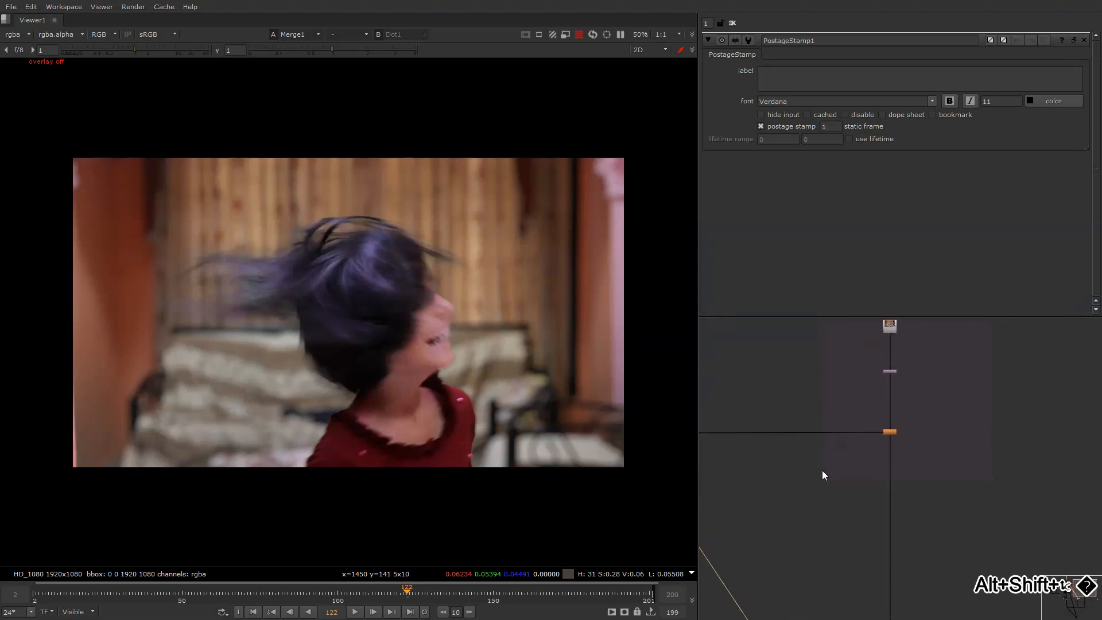
pyautogui.scroll(2, 889, 379)
pyautogui.scroll(2, 894, 359)
pyautogui.doubleClick(895, 359)
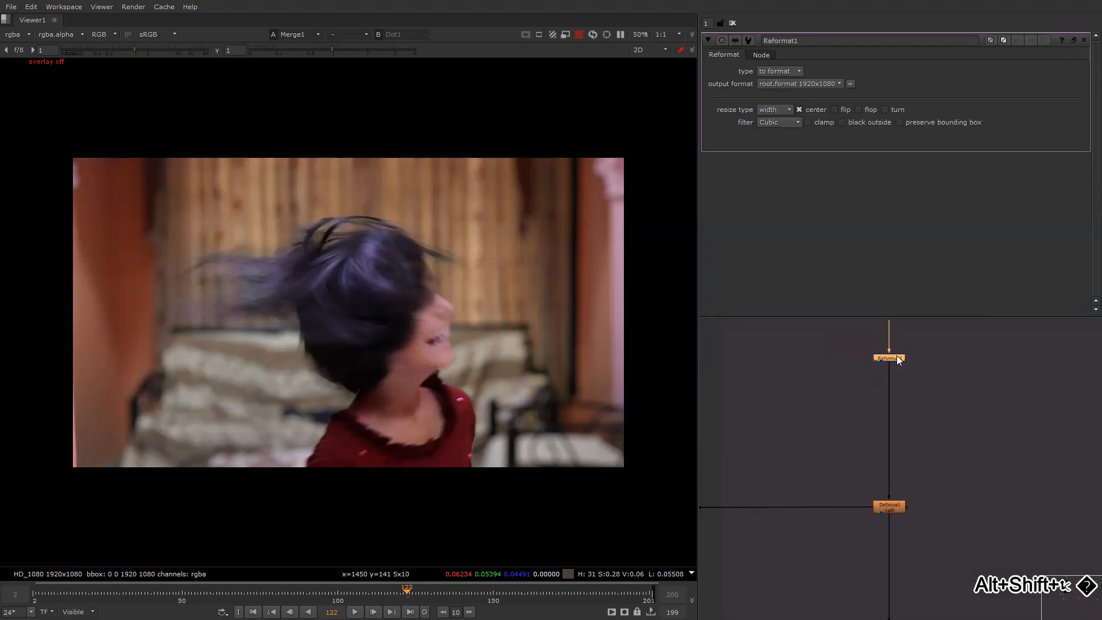
pyautogui.press('t')
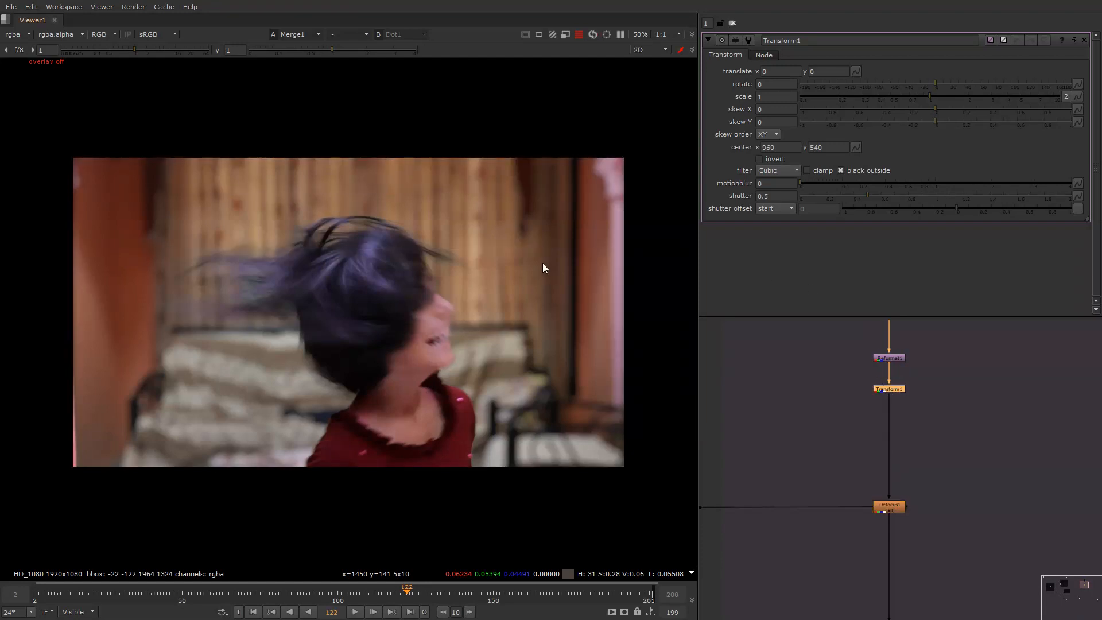
pyautogui.press('o')
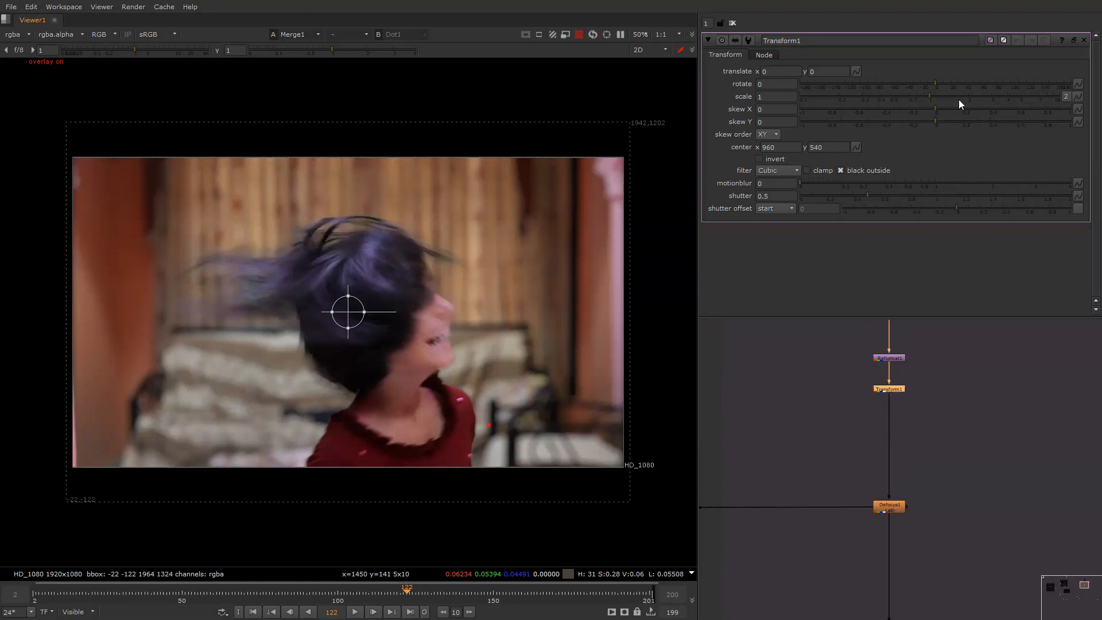
# Set the background Transform's scale to 1.94 and its translate to x 60, y 372, and compare the result with the original plate.
pyautogui.moveTo(959, 98); pyautogui.dragTo(967, 99)
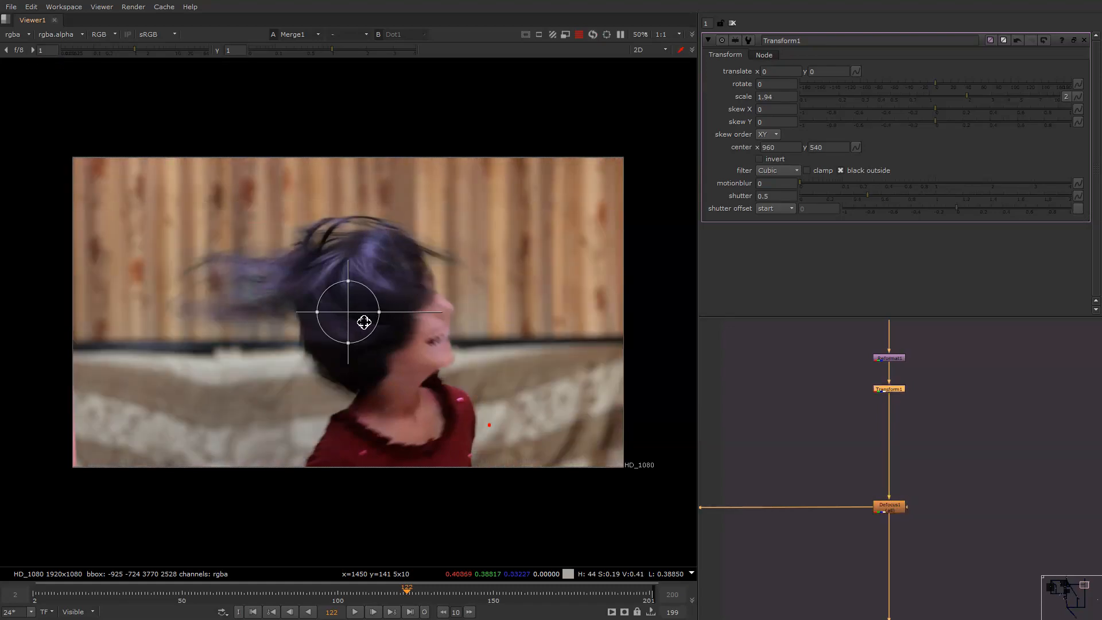
pyautogui.moveTo(364, 322); pyautogui.dragTo(370, 207)
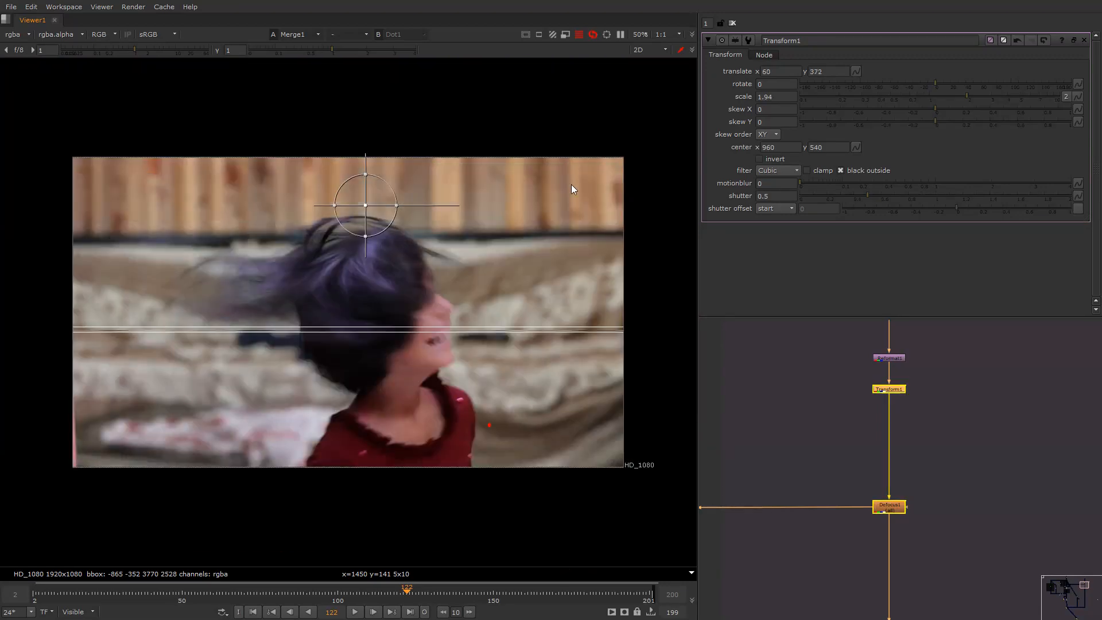
pyautogui.hotkey('ctrl', 'shift', ';')
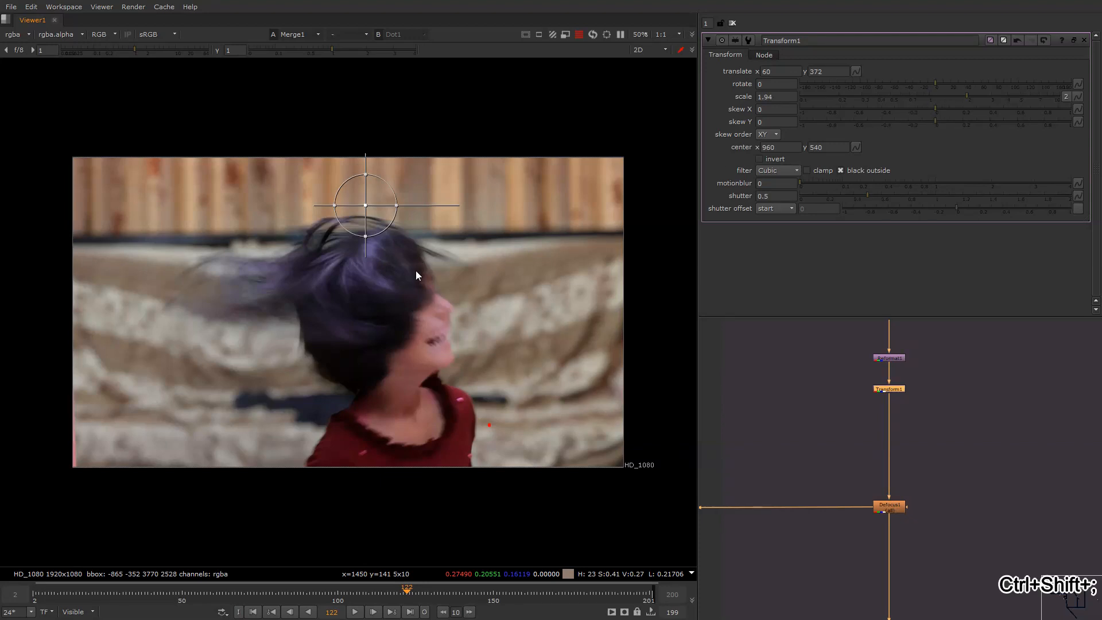
pyautogui.press('2')
pyautogui.press('1')
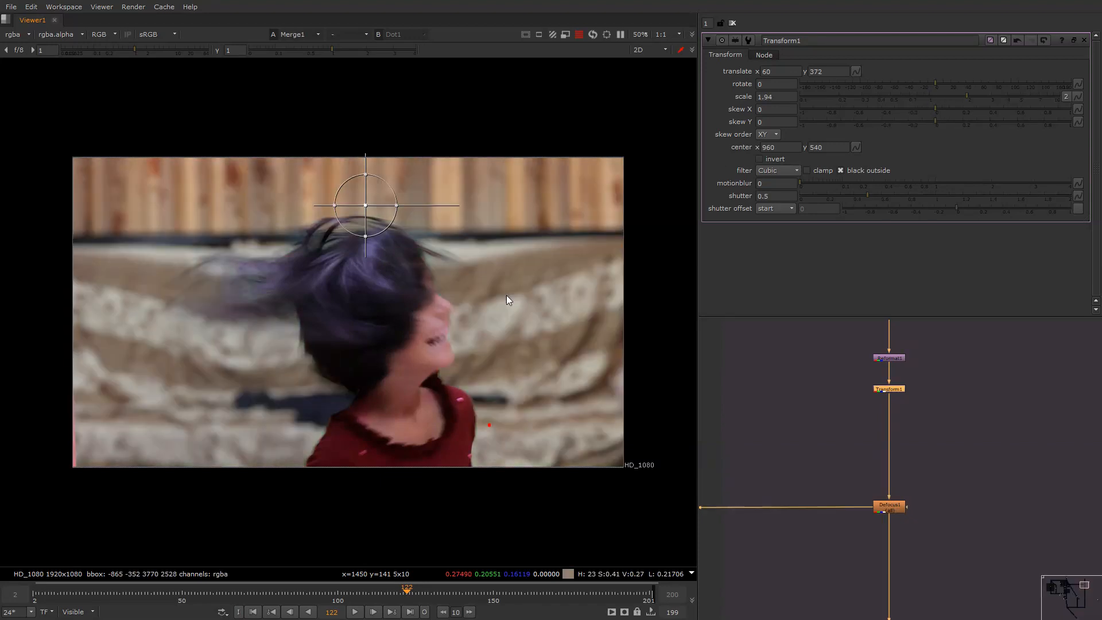
pyautogui.press('2')
pyautogui.press('1')
pyautogui.hotkey('ctrl', 'shift', ';')
# Reset the background Transform's scale to 1 and compare the neck and collar area with the original plate up close.
pyautogui.keyDown('ctrl'); pyautogui.click(902, 97); pyautogui.keyUp('ctrl')
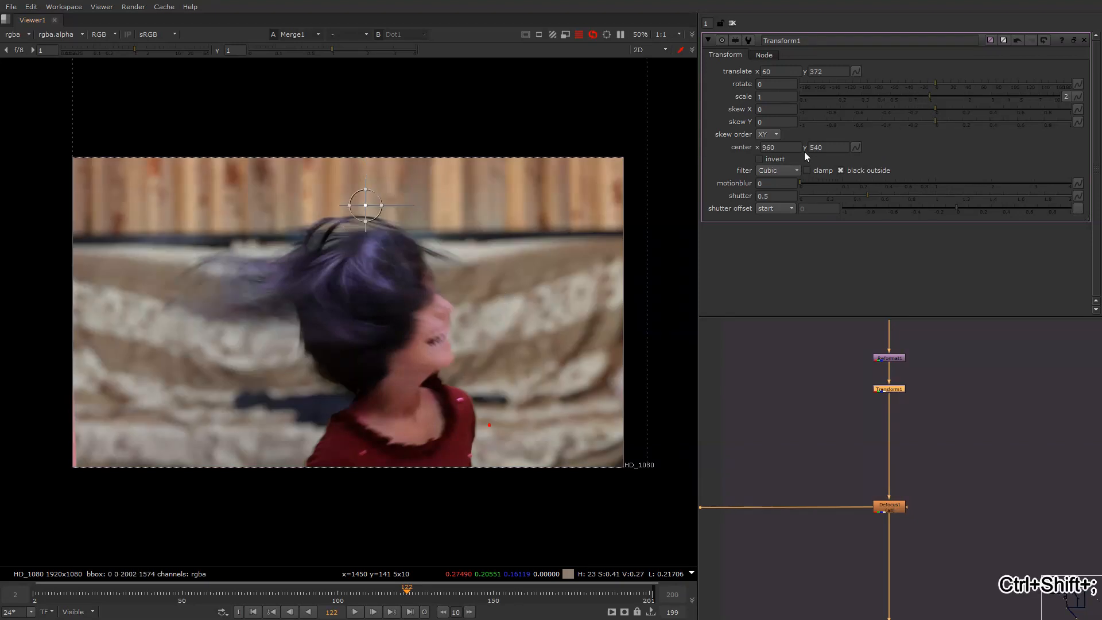
pyautogui.moveTo(445, 394); pyautogui.dragTo(534, 304, button='middle')
pyautogui.scroll(5, 536, 305)
pyautogui.scroll(1, 537, 305)
pyautogui.press('2')
pyautogui.press('1')
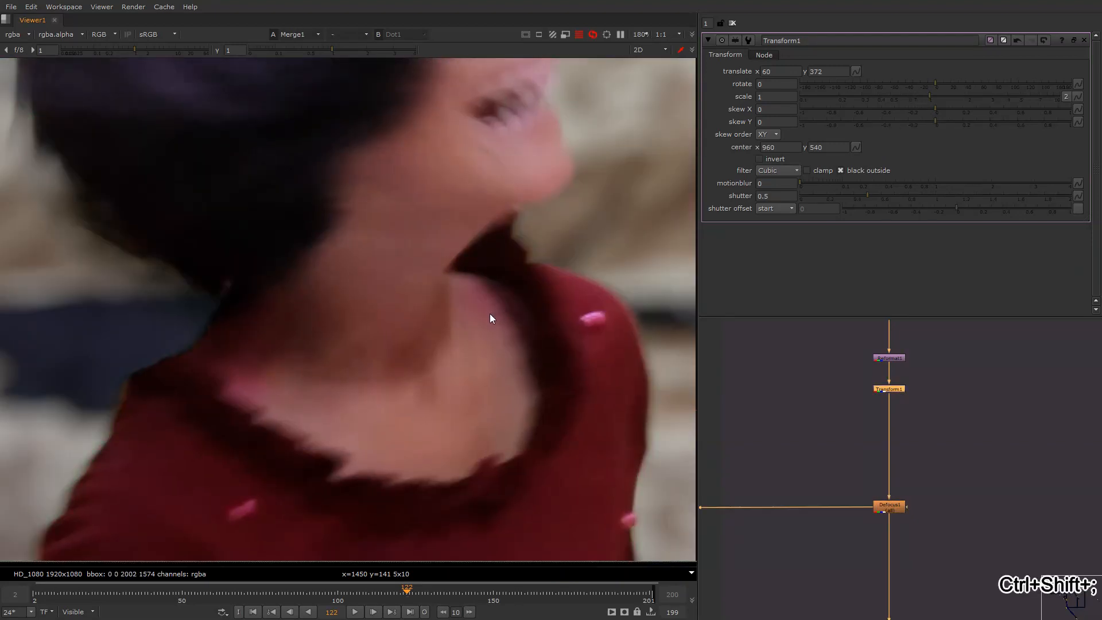
pyautogui.press('2')
pyautogui.press('1')
pyautogui.press('2')
pyautogui.press('1')
# Set the size of FilterErode1, below the luminance Keyer2, to 34.
pyautogui.scroll(-5, 816, 383)
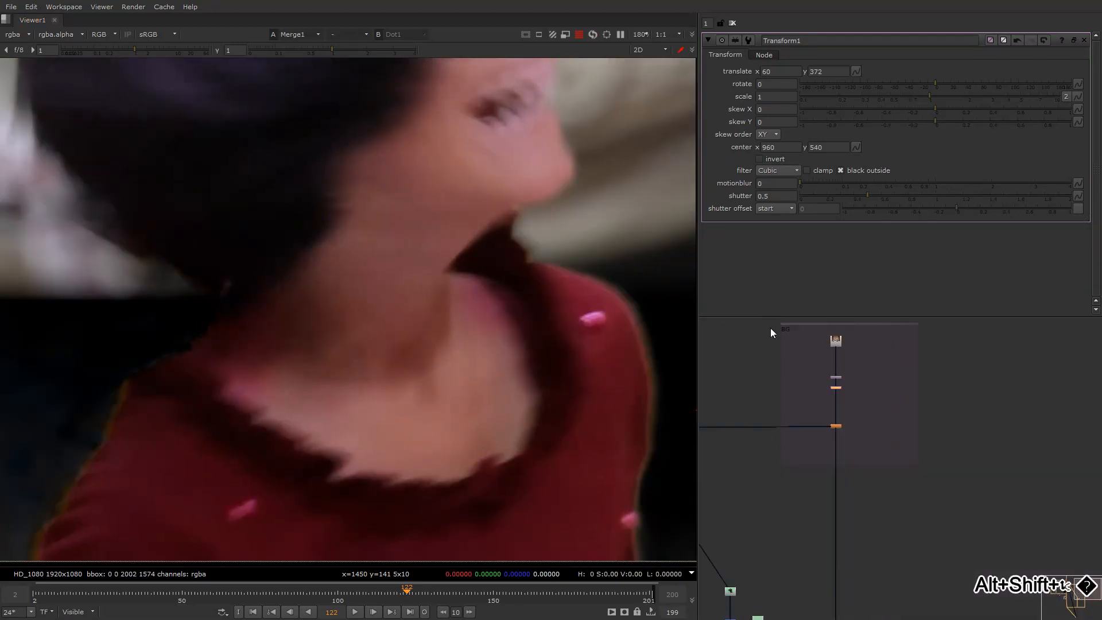
pyautogui.moveTo(767, 411); pyautogui.dragTo(835, 396, button='middle')
pyautogui.scroll(-3, 823, 362)
pyautogui.scroll(6, 803, 386)
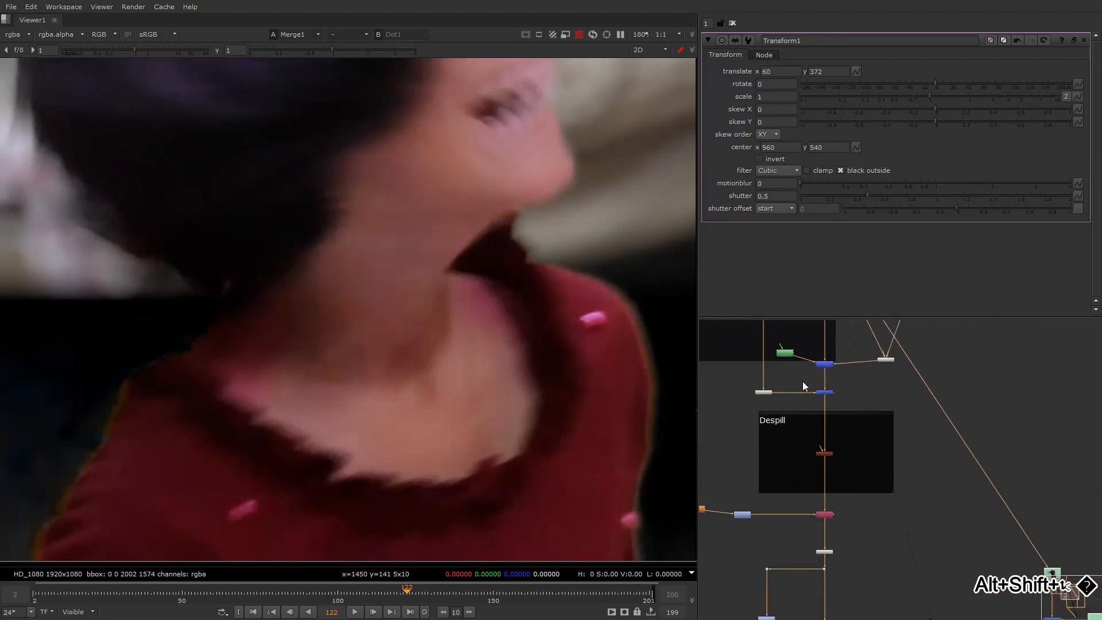
pyautogui.moveTo(764, 395); pyautogui.dragTo(833, 401, button='middle')
pyautogui.scroll(3, 782, 362)
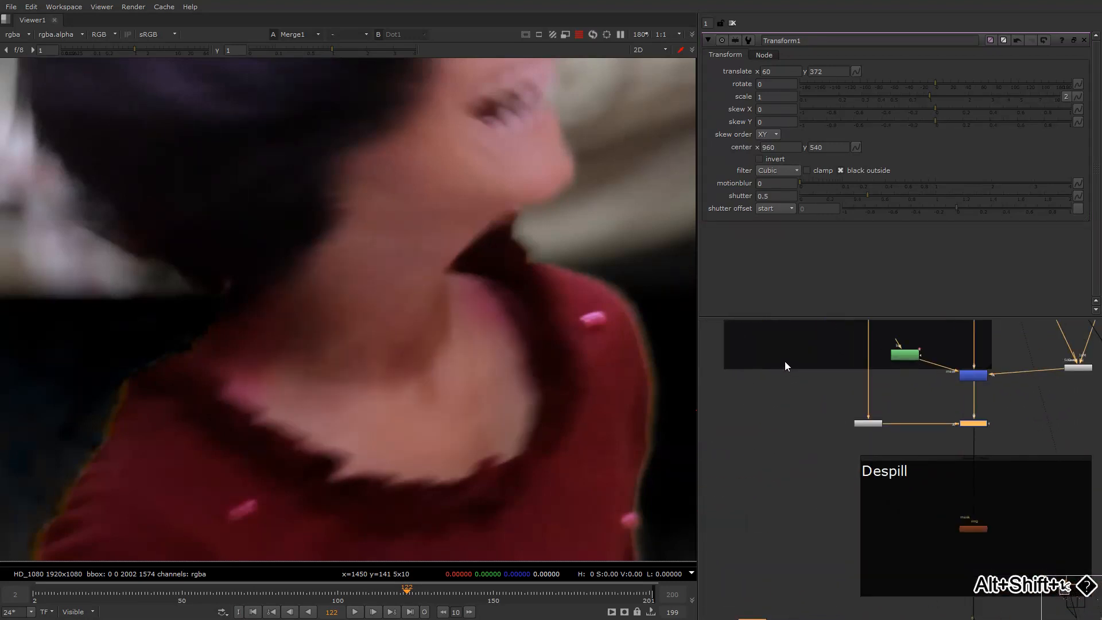
pyautogui.moveTo(785, 360); pyautogui.dragTo(823, 447, button='middle')
pyautogui.click(780, 337)
pyautogui.moveTo(774, 340); pyautogui.dragTo(788, 390, button='middle')
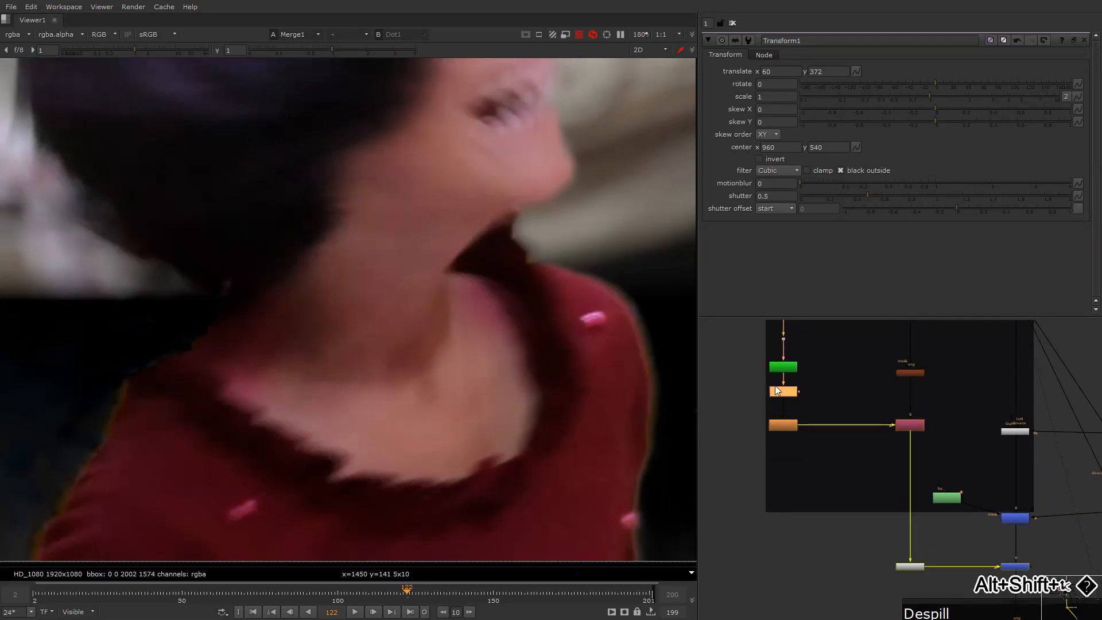
pyautogui.scroll(2, 789, 391)
pyautogui.doubleClick(789, 394)
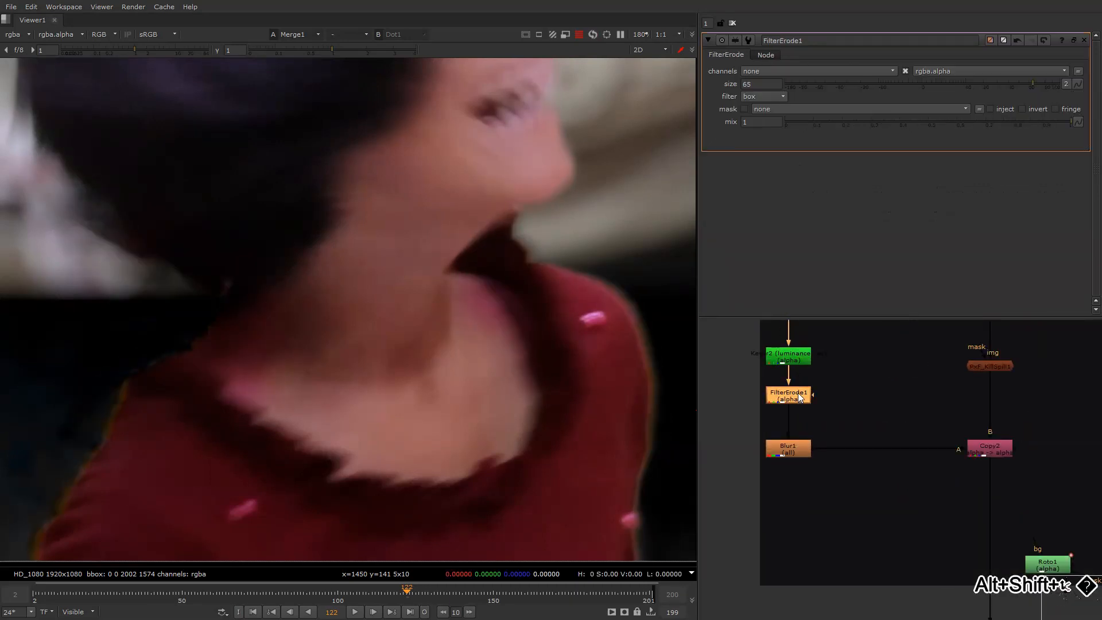
pyautogui.moveTo(974, 89); pyautogui.dragTo(1014, 87)
pyautogui.moveTo(1014, 88); pyautogui.dragTo(1003, 89)
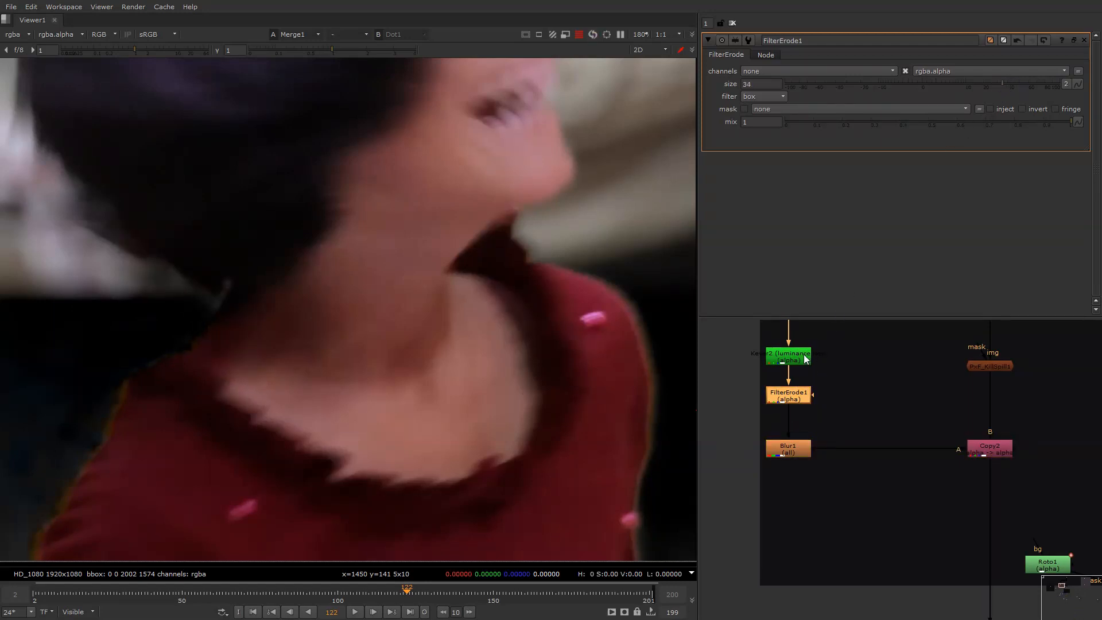
# Make room below Keyer2 and insert a second FilterErode node between it and FilterErode1.
pyautogui.moveTo(804, 355); pyautogui.dragTo(809, 334)
pyautogui.scroll(-3, 812, 333)
pyautogui.middleClick(513, 250)
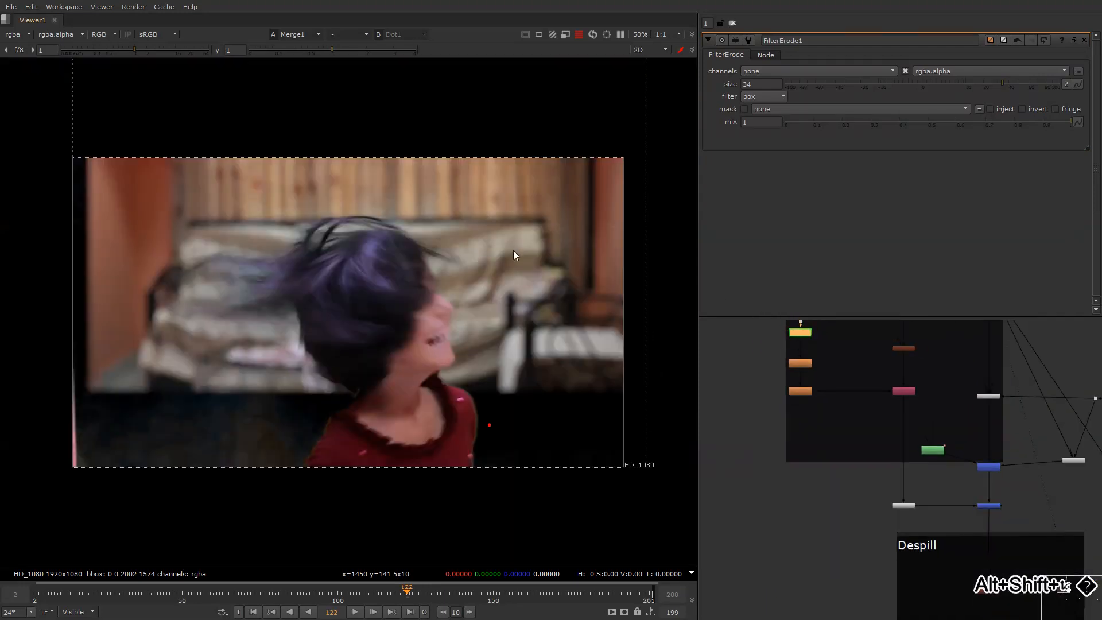
pyautogui.scroll(1, 787, 345)
pyautogui.press('Tab')
pyautogui.write('er')
pyautogui.click(800, 349)
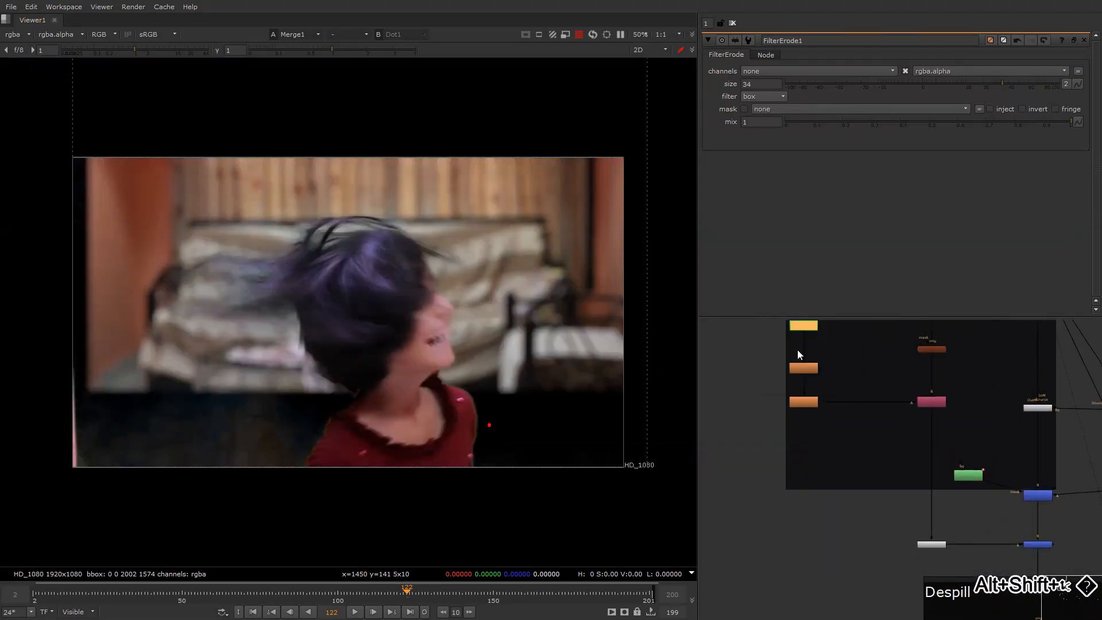
# Add a Roto node beside the new FilterErode and connect it to that node's mask input.
pyautogui.click(859, 342)
pyautogui.press('o')
pyautogui.moveTo(821, 340); pyautogui.dragTo(861, 340)
pyautogui.rightClick(411, 249)
pyautogui.click(381, 247)
pyautogui.moveTo(359, 257)
pyautogui.mouseDown(button='middle')
pyautogui.moveTo(390, 278)
pyautogui.moveTo(429, 282)
pyautogui.moveTo(370, 261)
pyautogui.mouseUp(button='middle')
pyautogui.hotkey('ctrl', 'z')
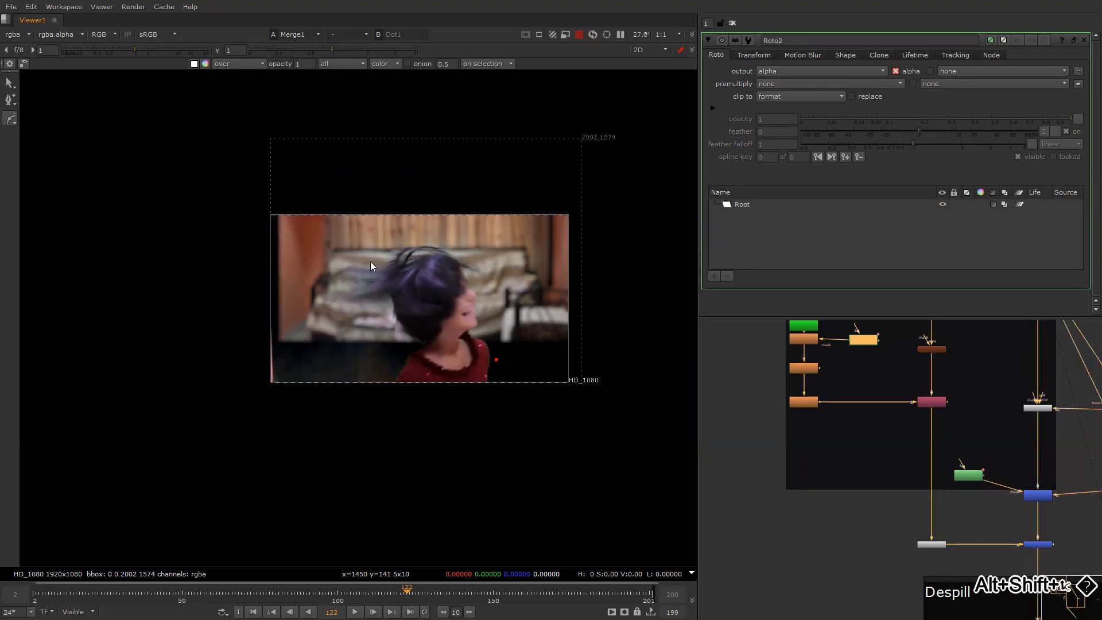
# Draw a closed Bezier roto shape around the woman's head and flying hair.
pyautogui.click(336, 246)
pyautogui.click(431, 207)
pyautogui.click(484, 213)
pyautogui.click(516, 242)
pyautogui.click(507, 282)
pyautogui.click(471, 304)
pyautogui.click(440, 335)
pyautogui.click(380, 336)
pyautogui.click(337, 321)
pyautogui.click(322, 285)
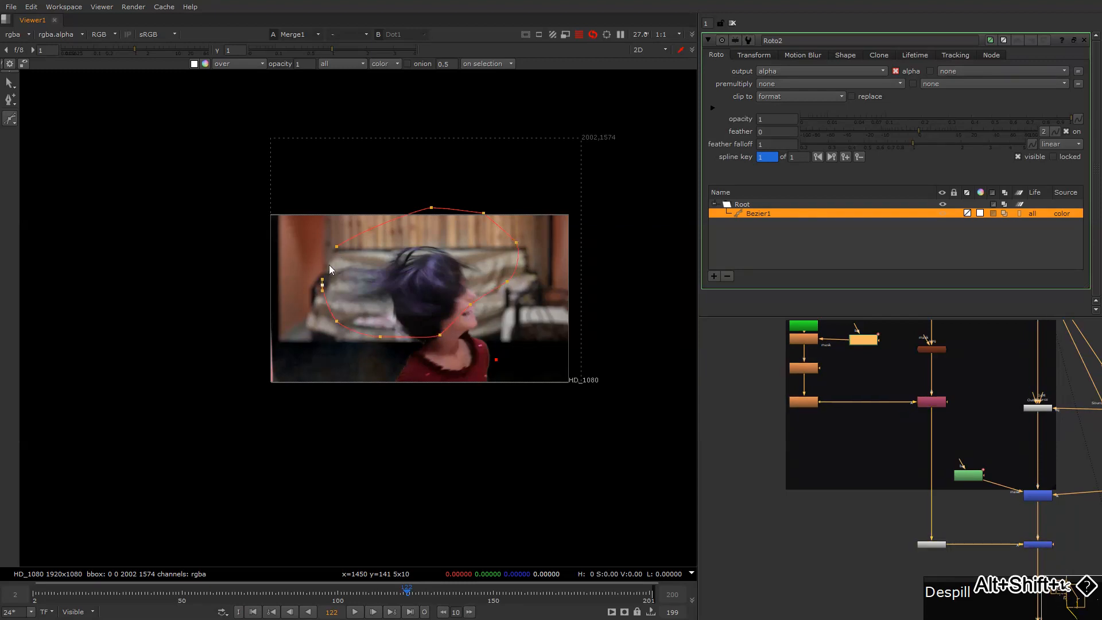
pyautogui.click(329, 257)
pyautogui.click(337, 246)
# Select all points of the roto shape, shift it slightly up and right, and feather its edge outward.
pyautogui.moveTo(565, 128); pyautogui.dragTo(209, 491)
pyautogui.moveTo(417, 283); pyautogui.dragTo(425, 273)
pyautogui.hotkey('ctrl', 'shift', ';')
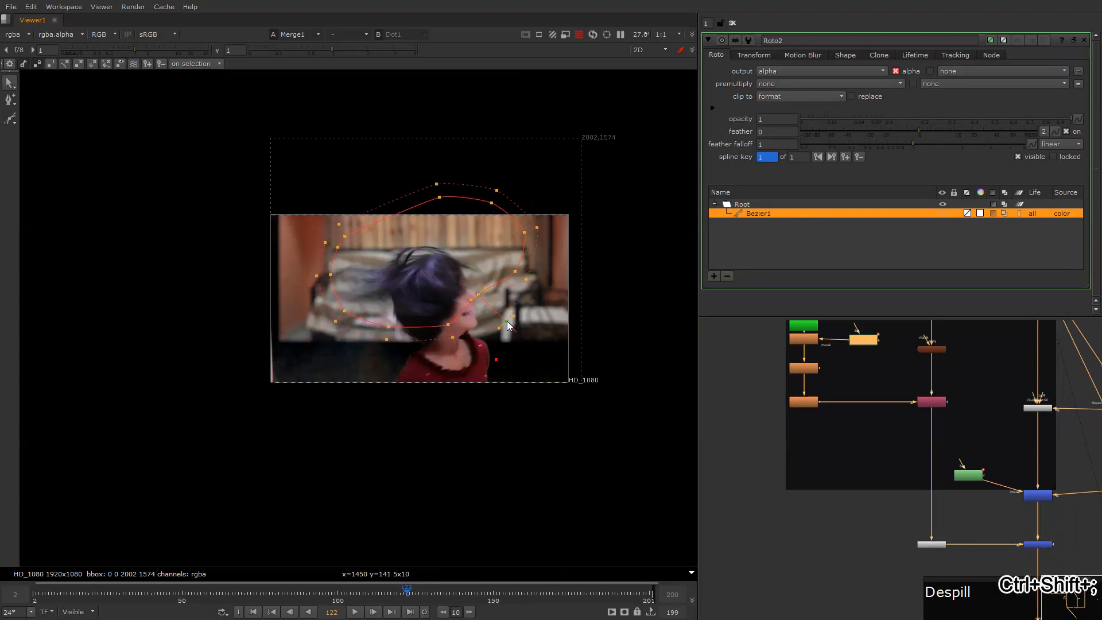
# Set the size of the roto-masked FilterErode3 to 50.
pyautogui.doubleClick(806, 337)
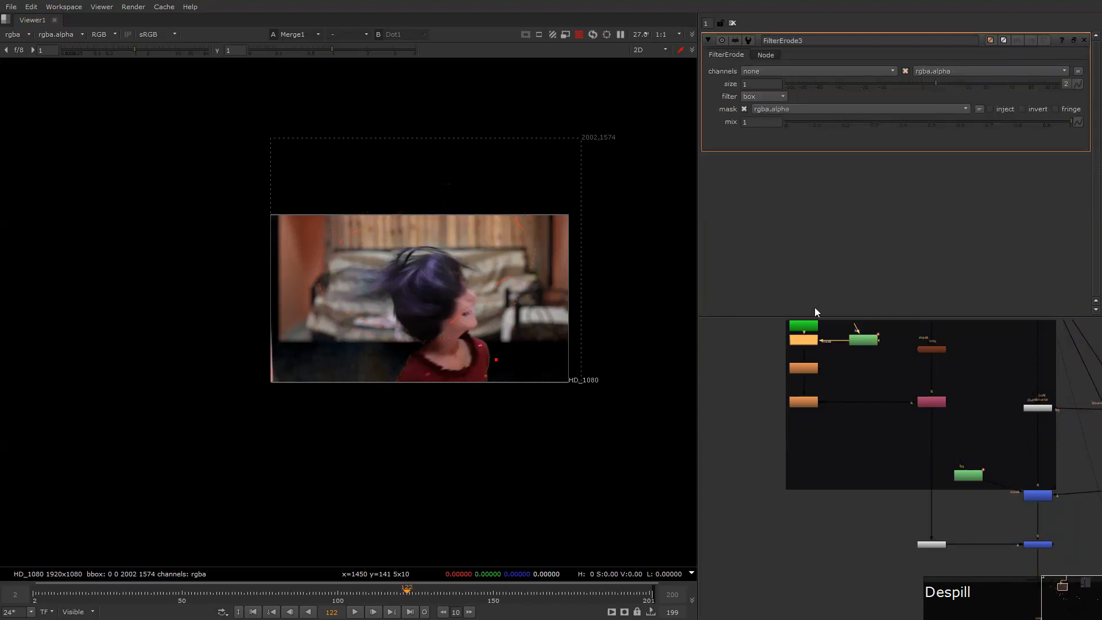
pyautogui.click(1004, 84)
pyautogui.moveTo(1009, 87); pyautogui.dragTo(1021, 88)
pyautogui.scroll(3, 478, 281)
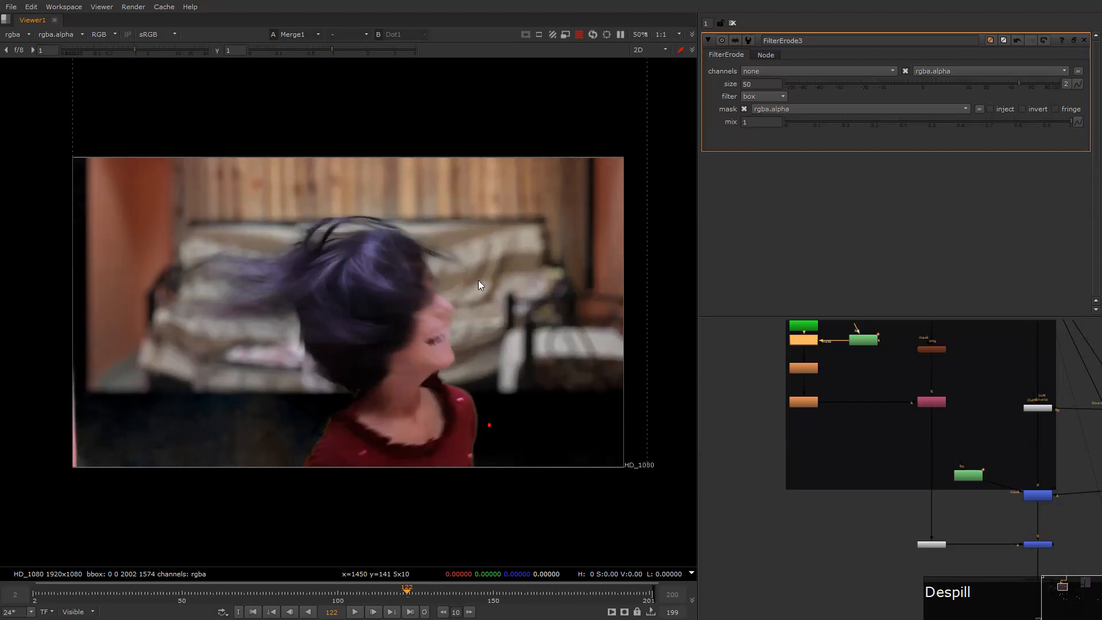
# Add a Crop node with the format preset after Merge1 and turn the viewer overlay off.
pyautogui.hotkey('alt', 'shift', ';')
pyautogui.scroll(3, 872, 457)
pyautogui.press('Tab')
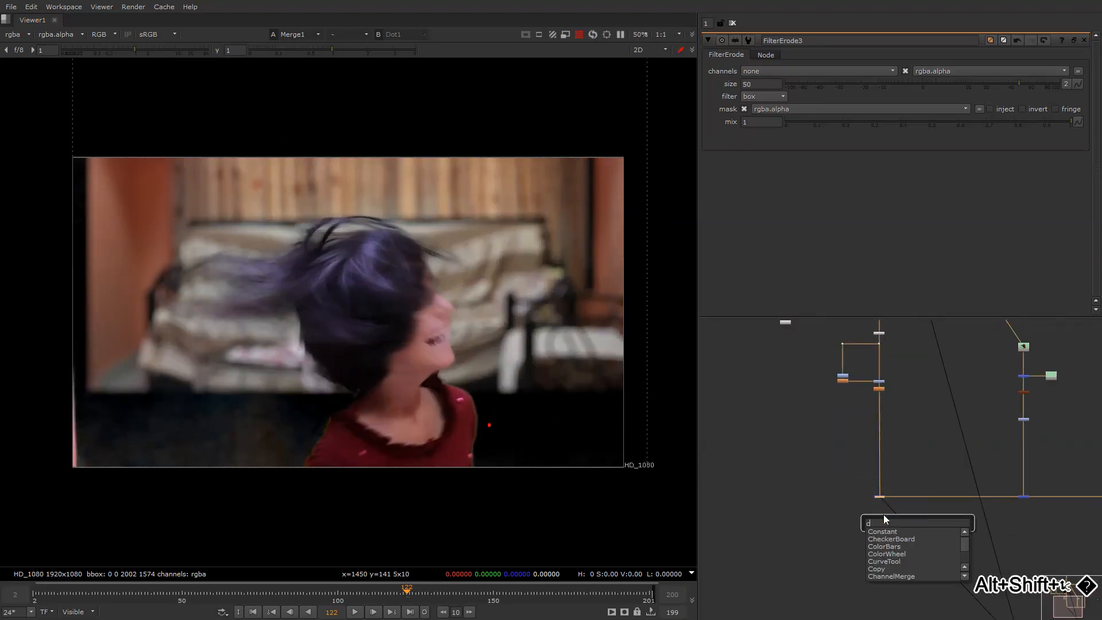
pyautogui.write('crop')
pyautogui.press('Return')
pyautogui.press('o')
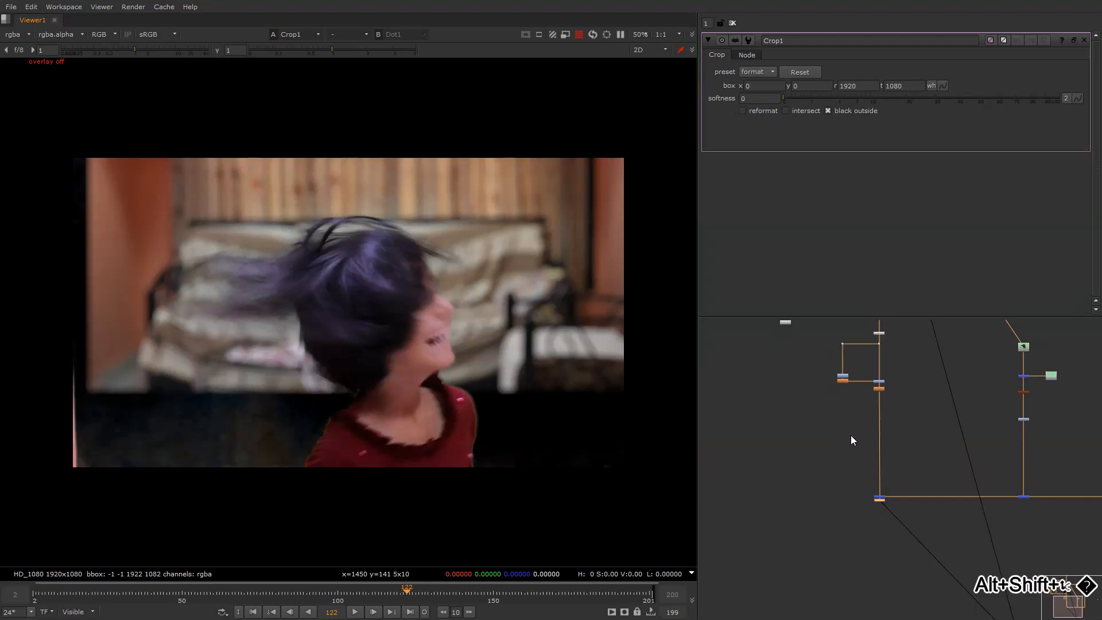
# Disable the Transform1 node on the background branch.
pyautogui.moveTo(991, 374); pyautogui.dragTo(812, 443, button='middle')
pyautogui.moveTo(899, 322); pyautogui.dragTo(829, 512, button='middle')
pyautogui.scroll(3, 881, 405)
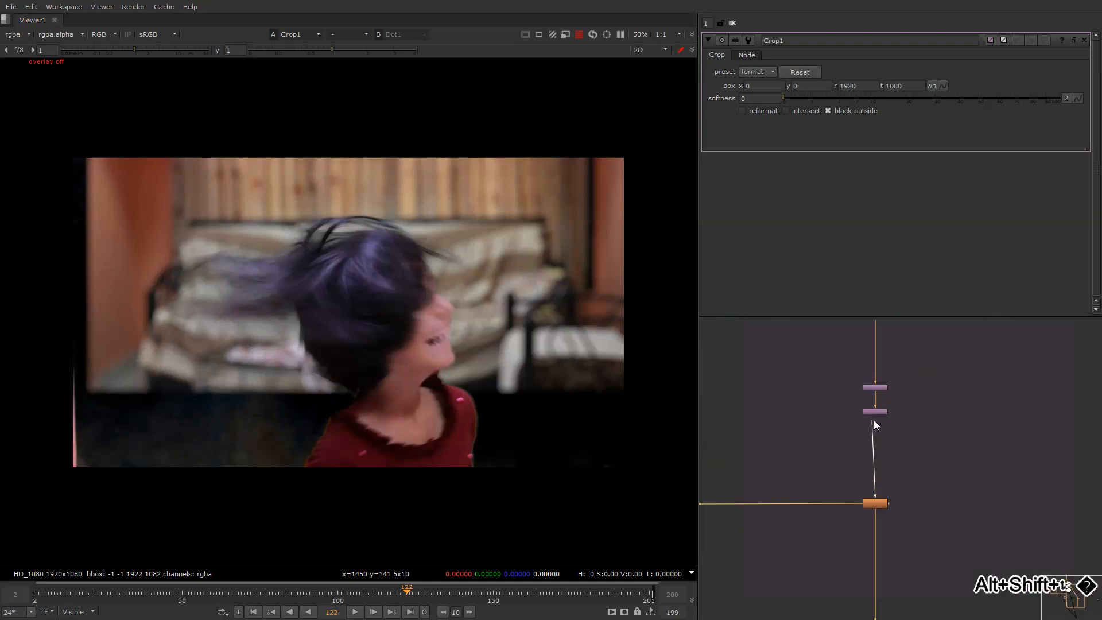
pyautogui.click(876, 411)
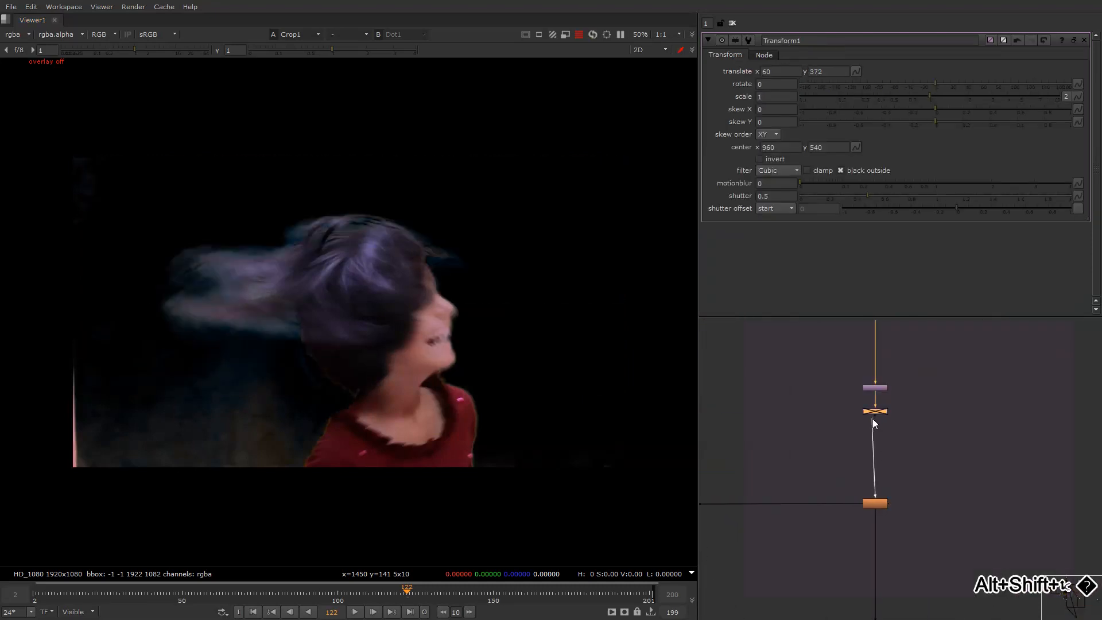
pyautogui.moveTo(873, 418); pyautogui.dragTo(872, 415)
pyautogui.rightClick(557, 217)
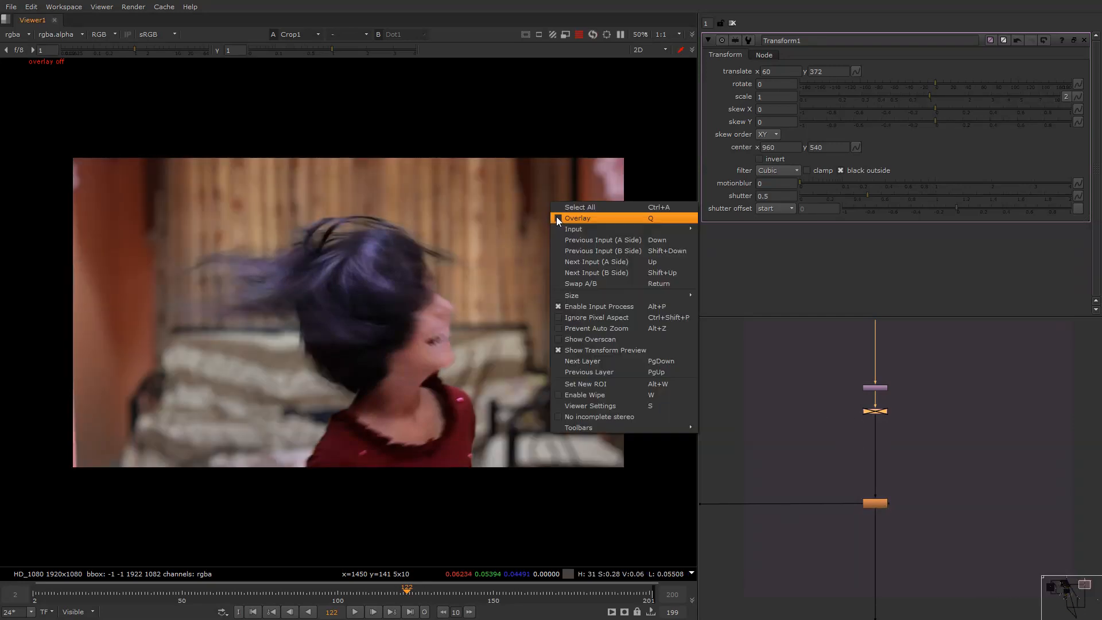
pyautogui.click(577, 218)
pyautogui.rightClick(593, 270)
pyautogui.click(603, 271)
pyautogui.keyDown('alt'); pyautogui.moveTo(930, 358); pyautogui.dragTo(842, 408, button='middle'); pyautogui.keyUp('alt')
pyautogui.moveTo(842, 411)
pyautogui.mouseDown(button='middle')
pyautogui.moveTo(874, 380)
pyautogui.moveTo(836, 414)
pyautogui.mouseUp(button='middle')
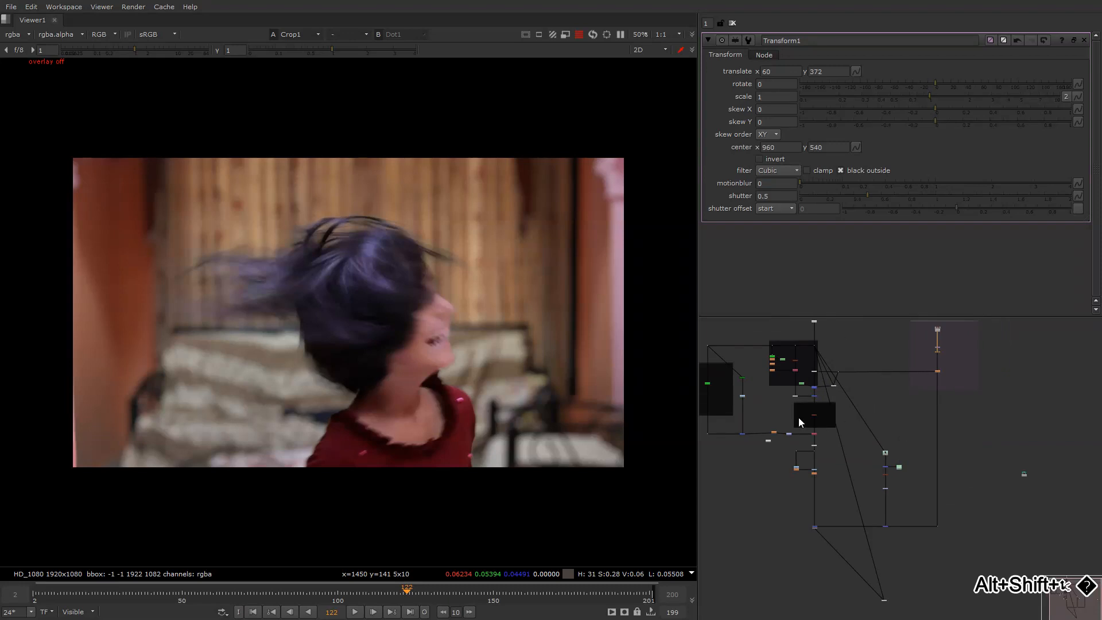
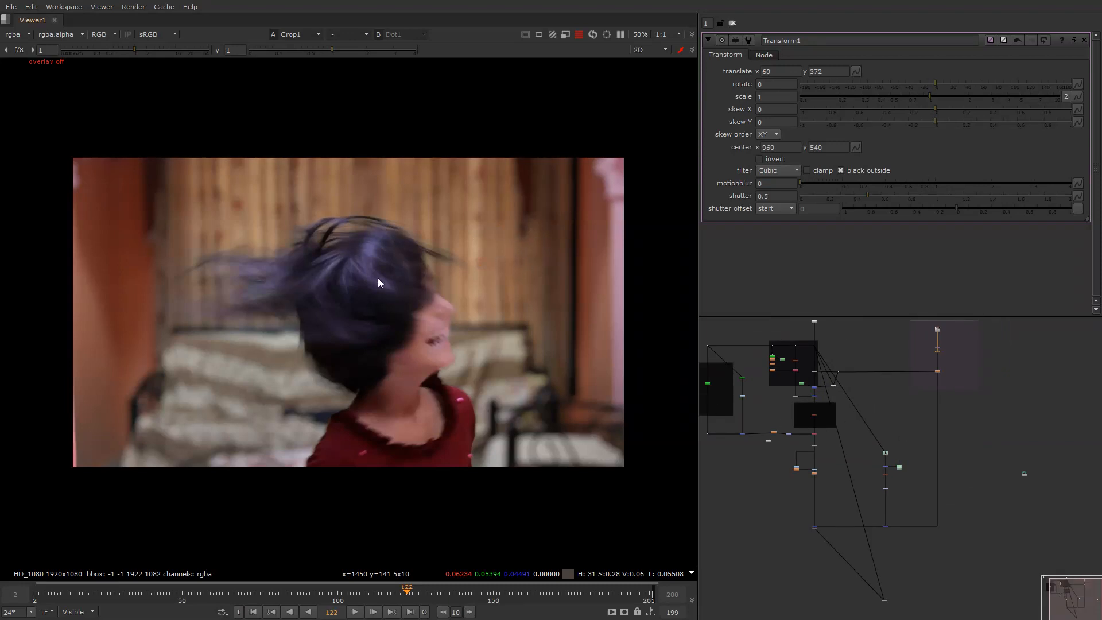
# Try a Grade node at the end of the foreground chain above the final merge and expand its gain color controls.
pyautogui.keyDown('alt'); pyautogui.moveTo(819, 433); pyautogui.dragTo(819, 422, button='middle'); pyautogui.keyUp('alt')
pyautogui.moveTo(815, 350); pyautogui.dragTo(784, 452, button='middle')
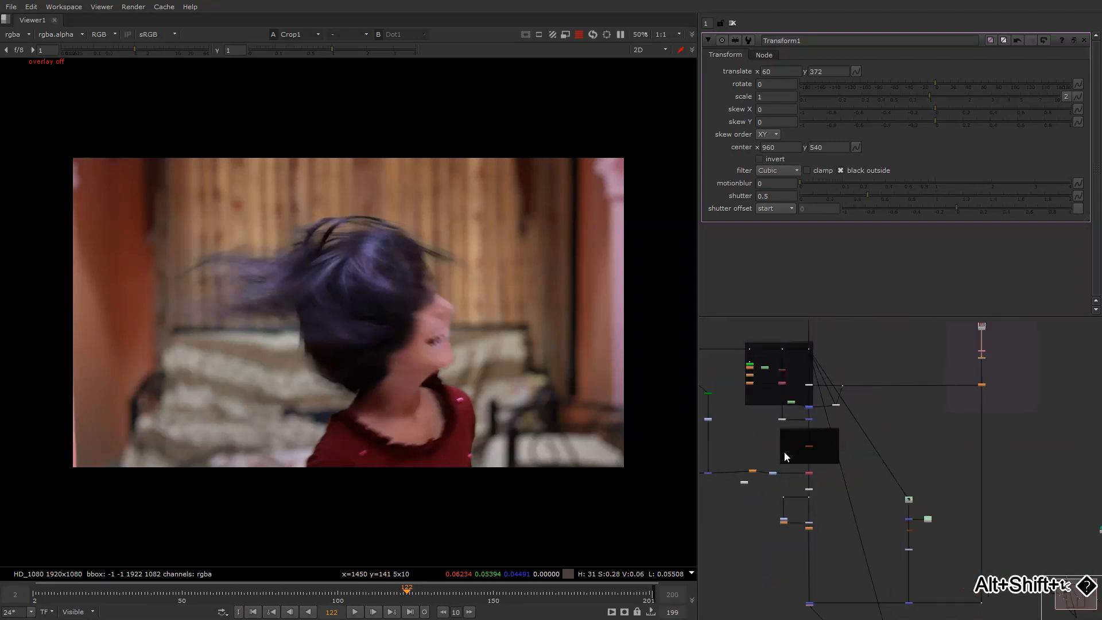
pyautogui.moveTo(814, 560); pyautogui.dragTo(791, 465, button='middle')
pyautogui.scroll(3, 791, 466)
pyautogui.doubleClick(795, 413)
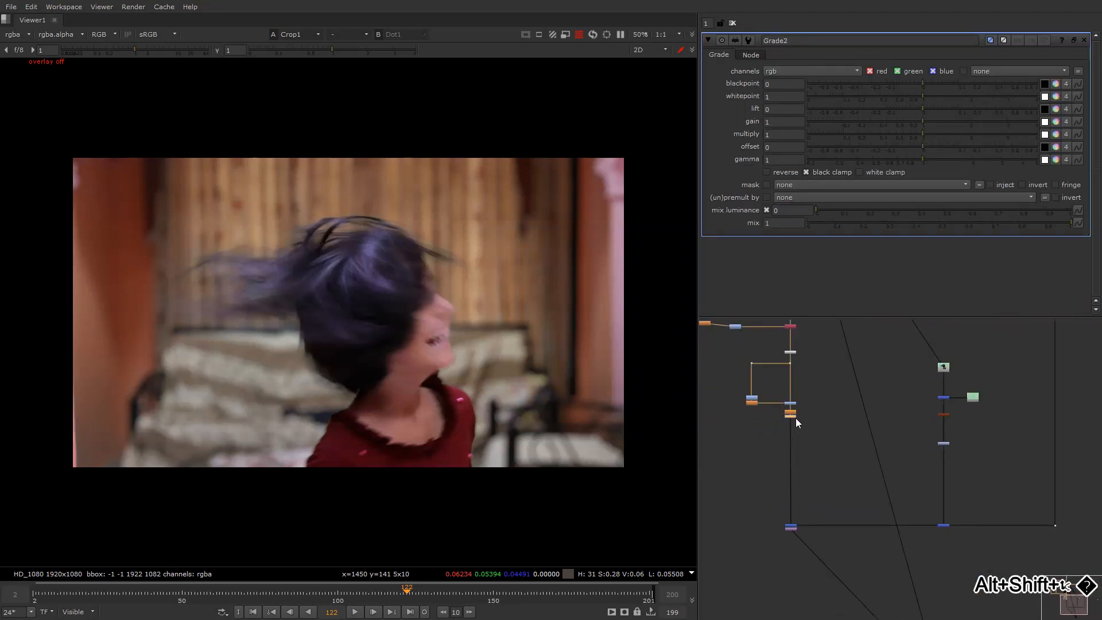
pyautogui.moveTo(796, 435); pyautogui.dragTo(795, 439)
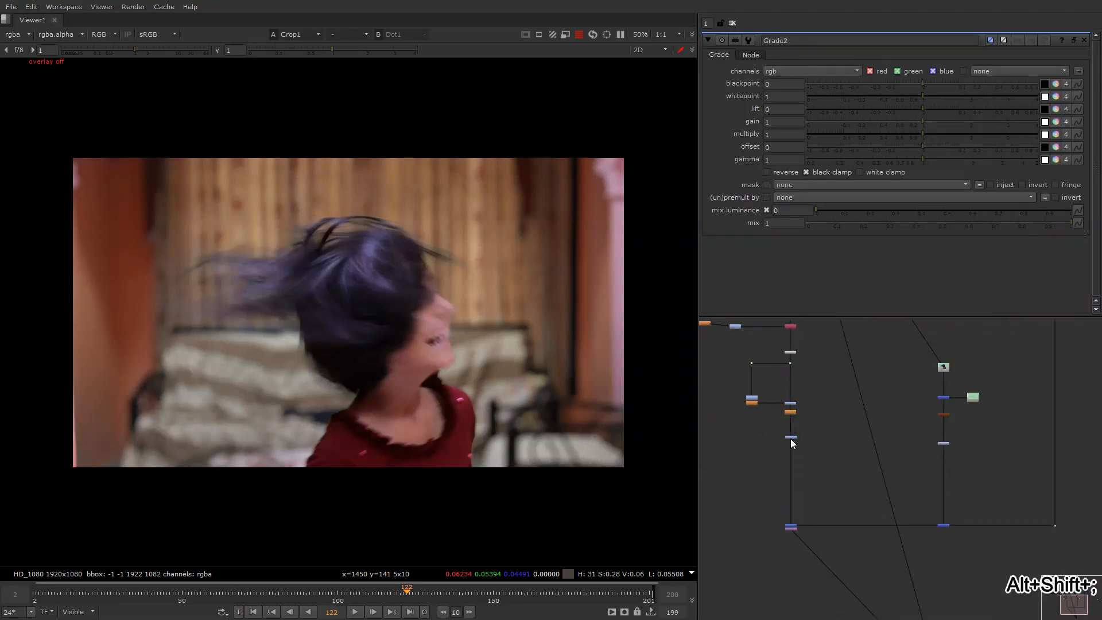
pyautogui.scroll(3, 791, 438)
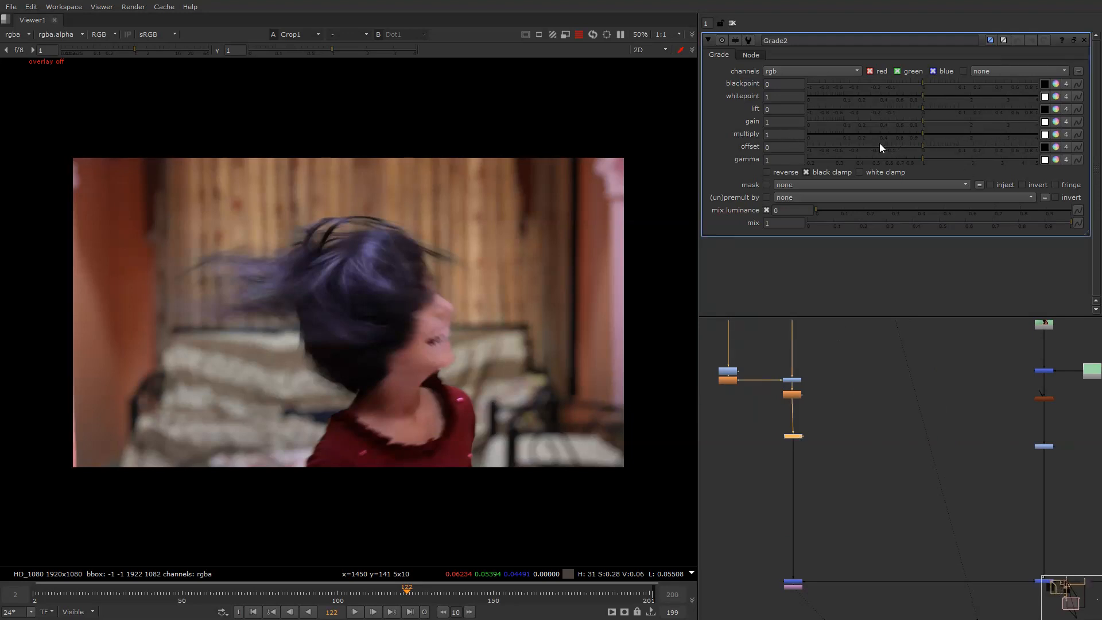
pyautogui.click(1056, 122)
# Try the Grade node on the background line between the corner dot and the merge, and remove it from there.
pyautogui.moveTo(875, 475); pyautogui.dragTo(855, 405, button='middle')
pyautogui.click(832, 367)
pyautogui.click(771, 365)
pyautogui.hotkey('ctrl', 'x')
pyautogui.moveTo(872, 484); pyautogui.dragTo(789, 394, button='middle')
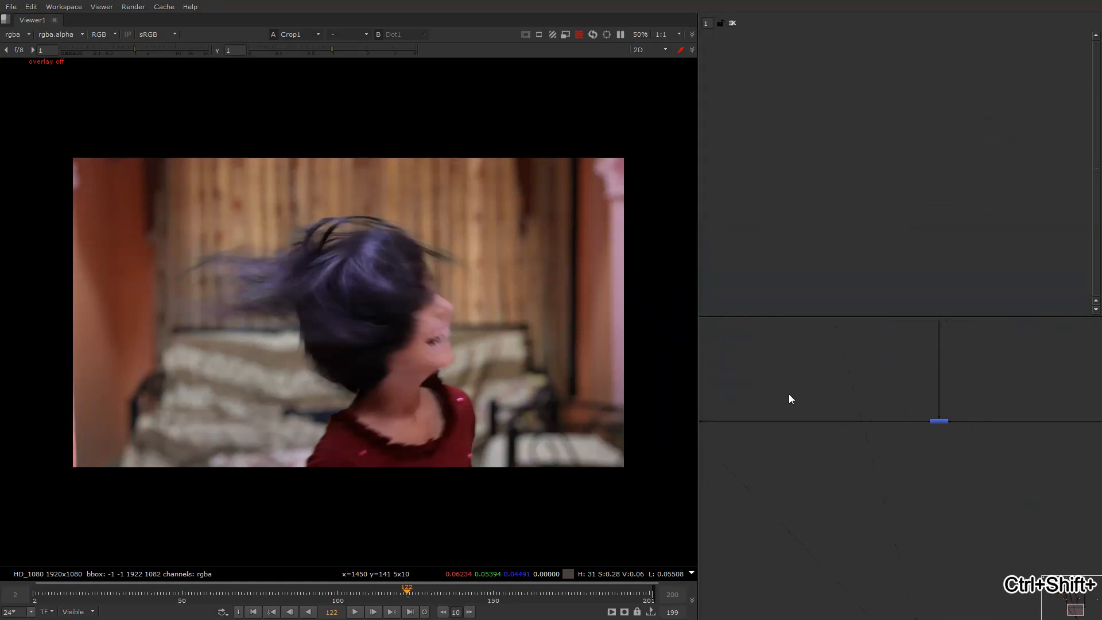
pyautogui.hotkey('ctrl', 'v')
pyautogui.moveTo(788, 394); pyautogui.dragTo(966, 399)
pyautogui.moveTo(966, 399); pyautogui.dragTo(809, 416, button='middle')
pyautogui.moveTo(803, 417); pyautogui.dragTo(867, 446)
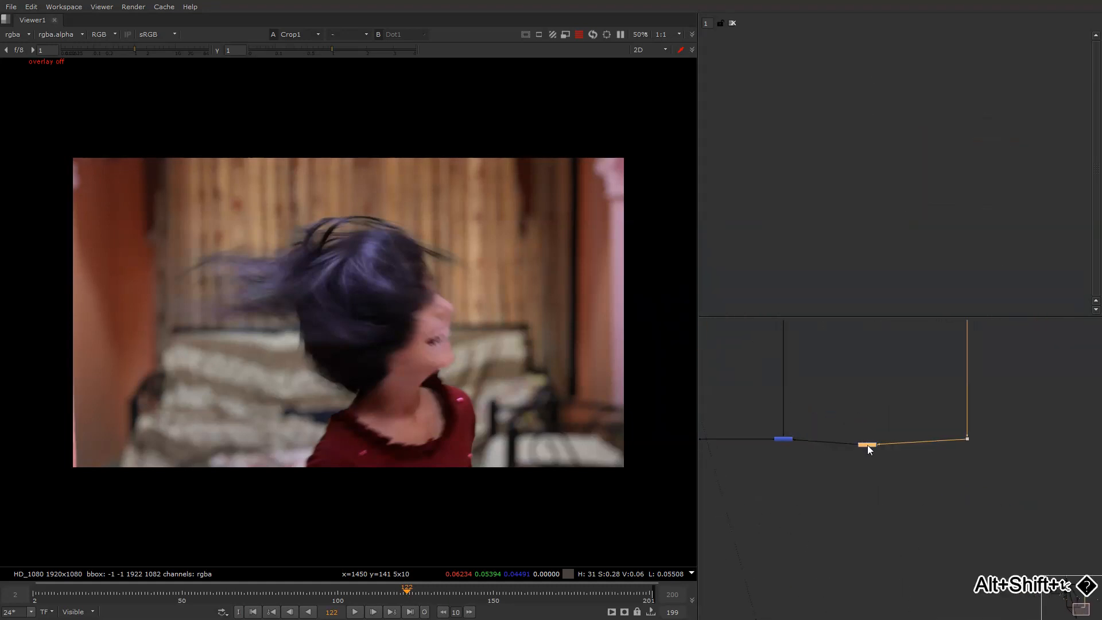
pyautogui.doubleClick(867, 445)
pyautogui.hotkey('ctrl', 'x')
# Insert a Grade node on the background branch between Transform1 and Defocus1.
pyautogui.moveTo(872, 438); pyautogui.dragTo(800, 591, button='middle')
pyautogui.moveTo(850, 367); pyautogui.dragTo(807, 593, button='middle')
pyautogui.moveTo(826, 391); pyautogui.dragTo(805, 599, button='middle')
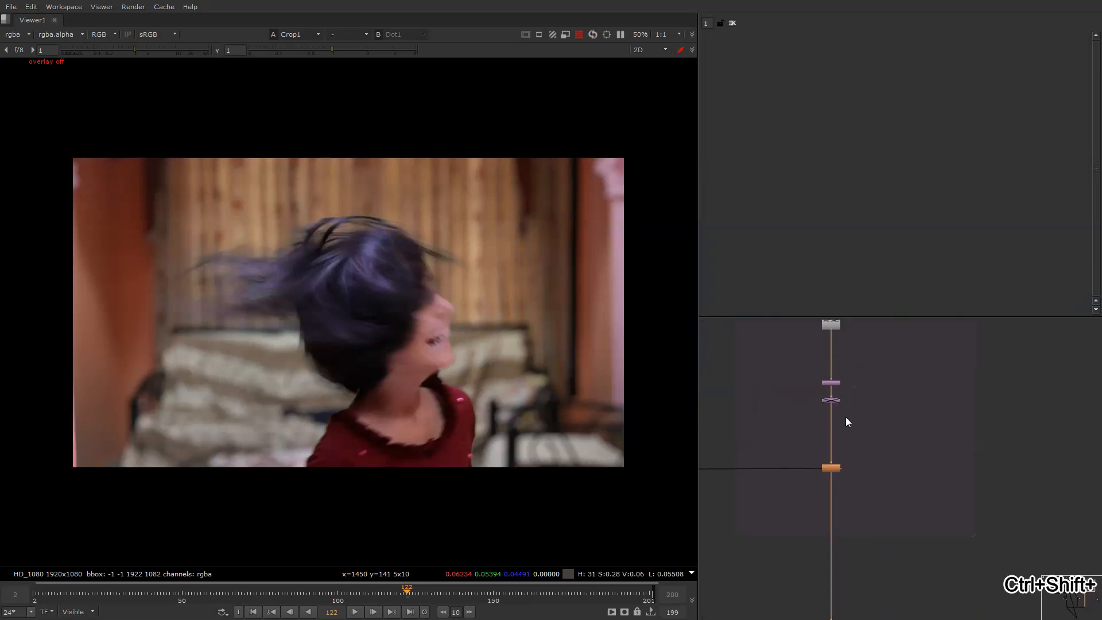
pyautogui.click(835, 402)
pyautogui.press('g')
pyautogui.moveTo(834, 410); pyautogui.dragTo(837, 423)
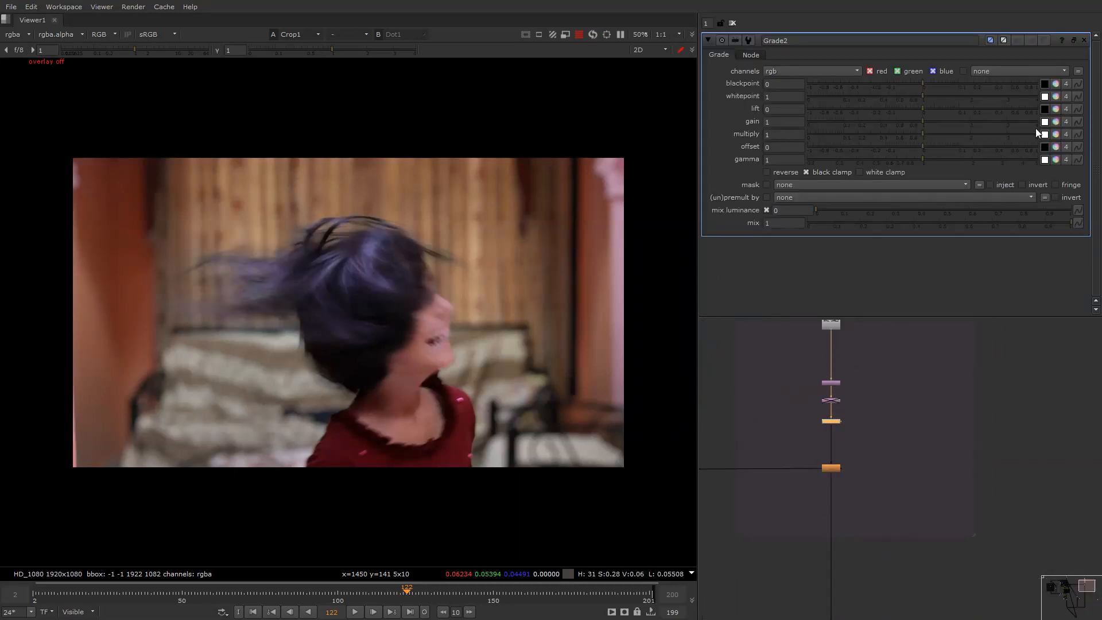
# Tint Grade2's gain toward blue with red 0.782242 and green 0.828838, and compare the background with the node disabled and enabled.
pyautogui.click(1057, 122)
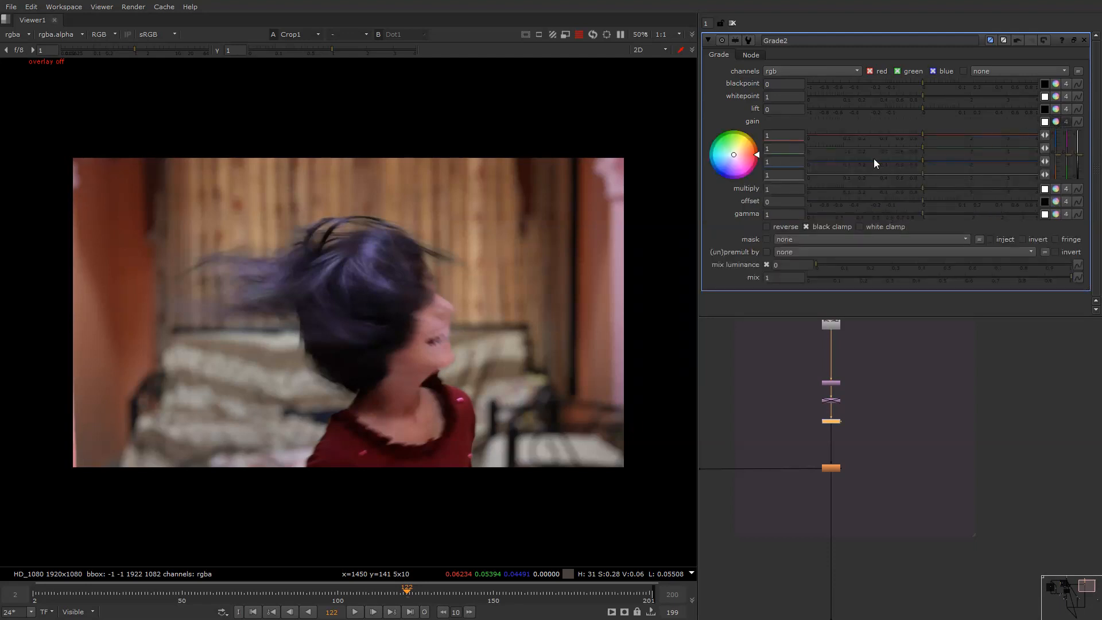
pyautogui.moveTo(727, 171)
pyautogui.mouseDown()
pyautogui.moveTo(691, 187)
pyautogui.moveTo(696, 199)
pyautogui.mouseUp()
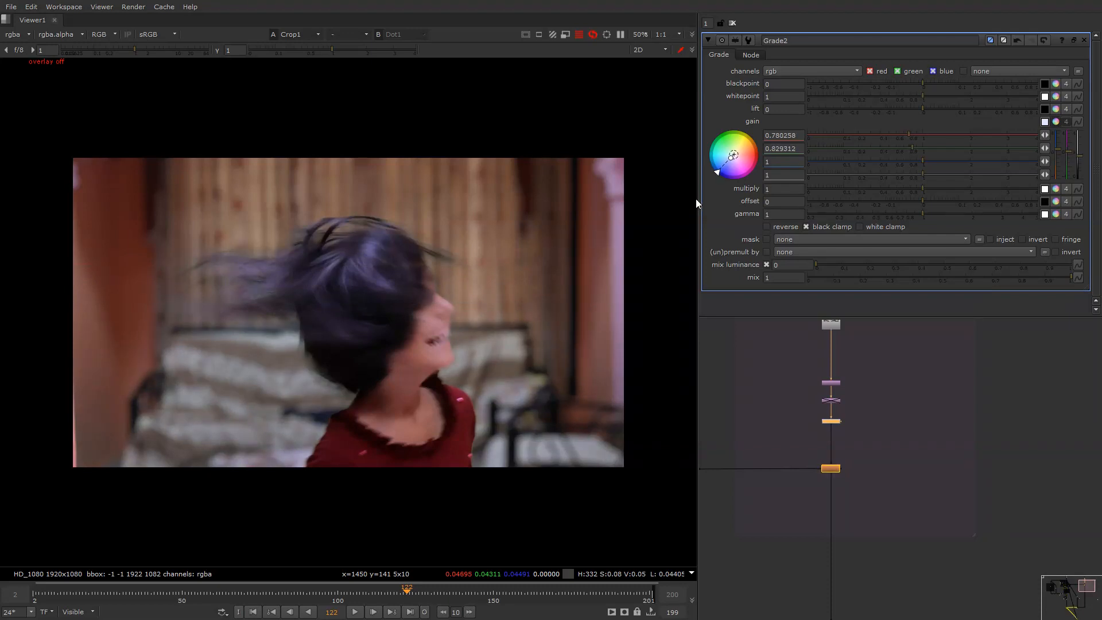
pyautogui.press('d')
pyautogui.press('d')
pyautogui.press('d')
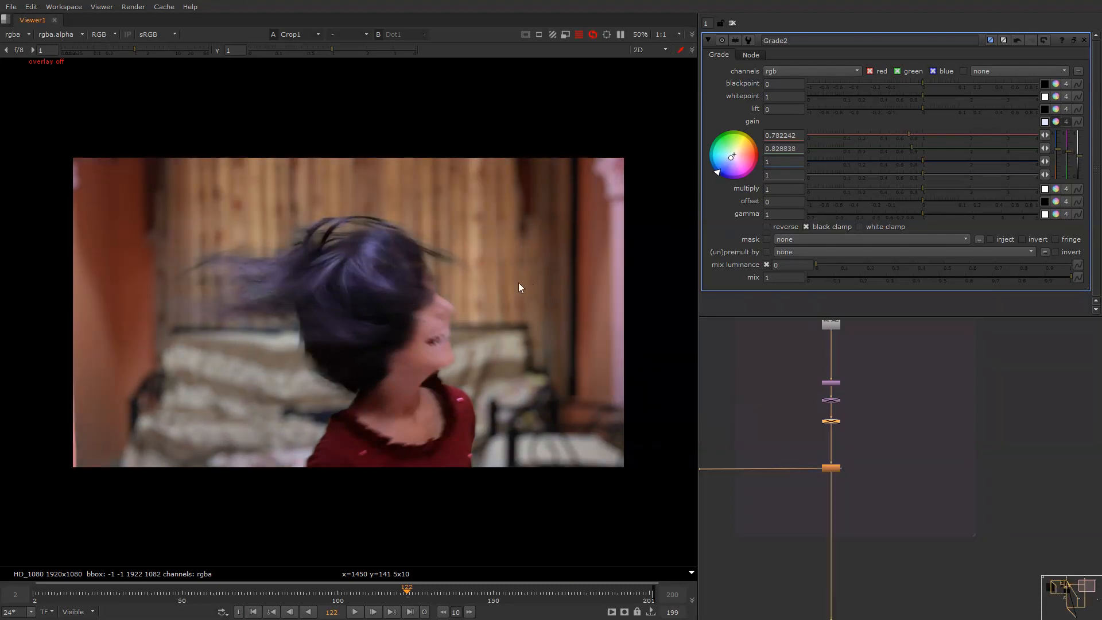
pyautogui.press('d')
pyautogui.press('d')
pyautogui.press('d')
# Raise the viewer gain to 64 and examine how the background's dark areas match the subject in the separate color channels.
pyautogui.moveTo(178, 53); pyautogui.dragTo(219, 61)
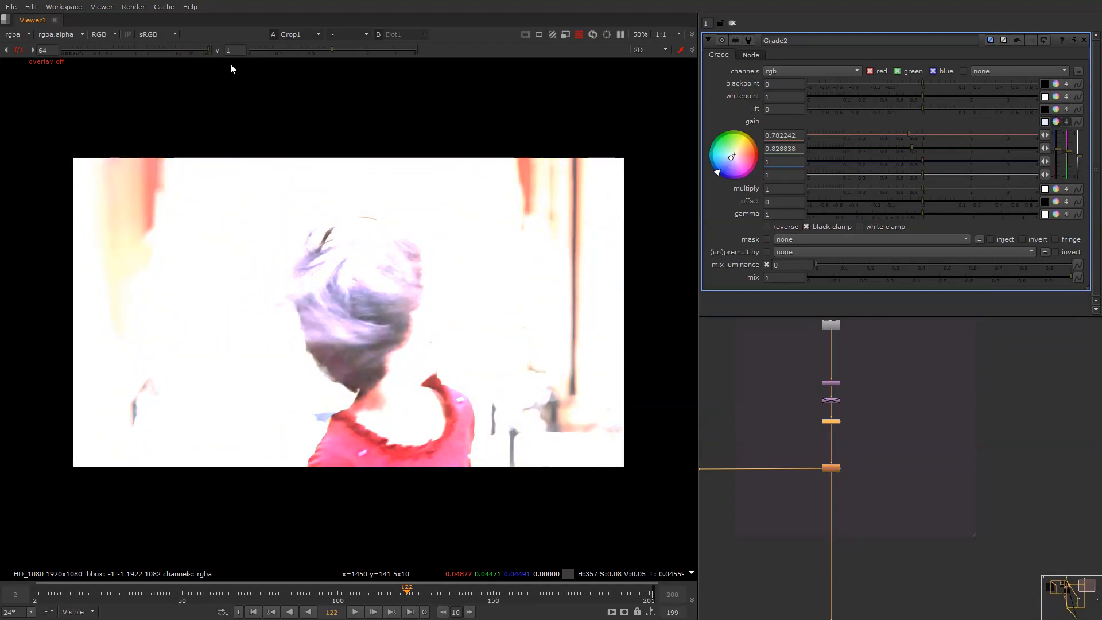
pyautogui.scroll(4, 819, 423)
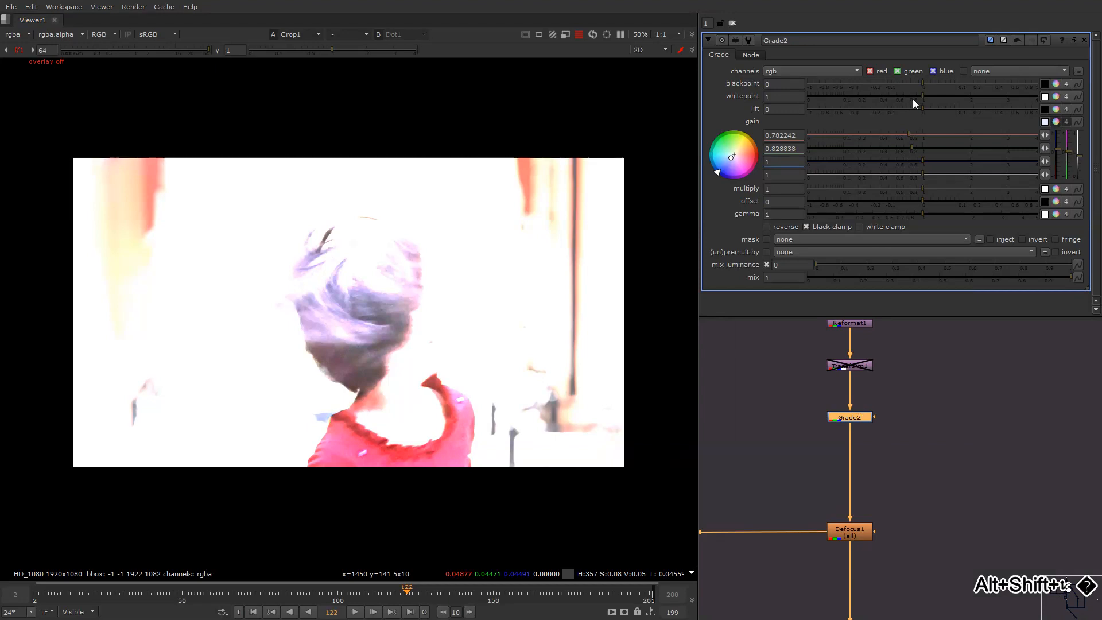
pyautogui.moveTo(929, 84); pyautogui.dragTo(923, 86)
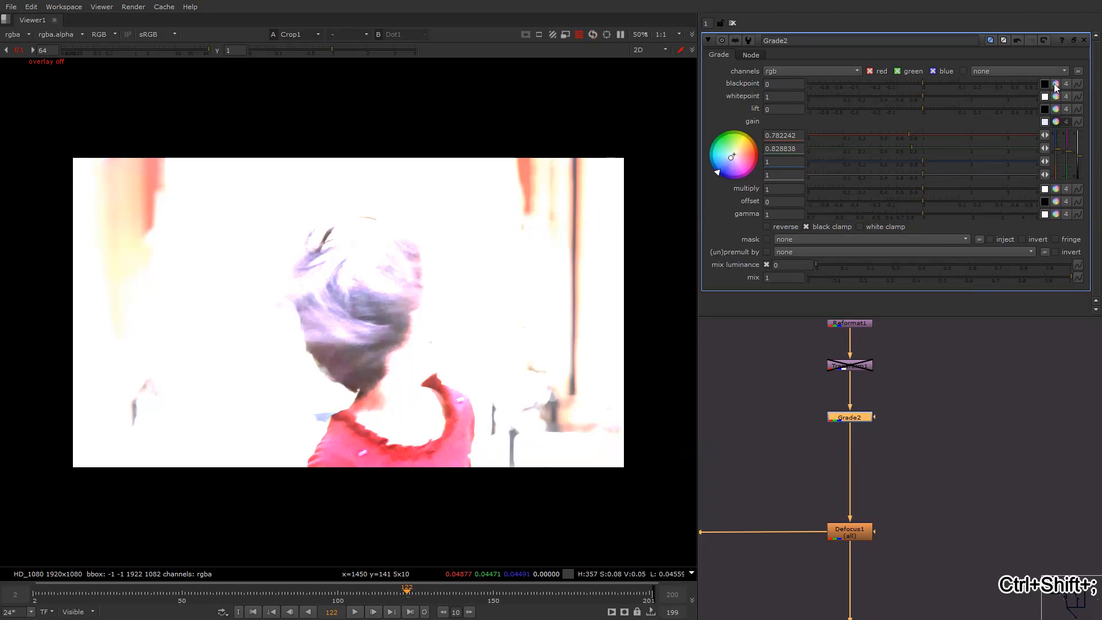
pyautogui.press('r')
pyautogui.press('g')
pyautogui.press('b')
pyautogui.press('b')
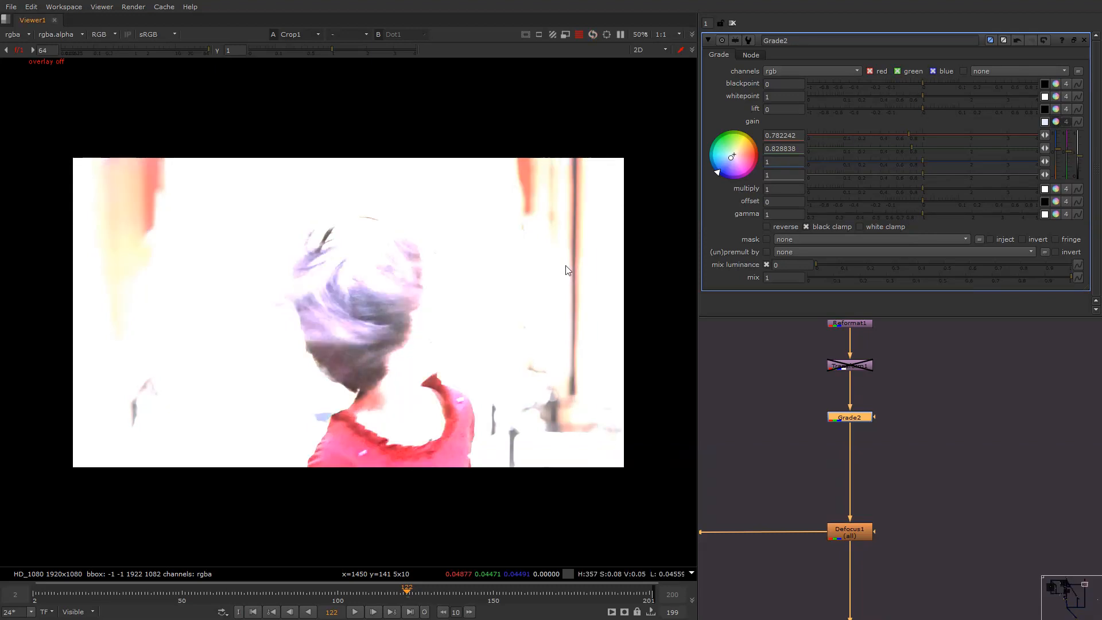
# Try a blackpoint of 0.004 on Grade2 and reset it to its default.
pyautogui.click(927, 85)
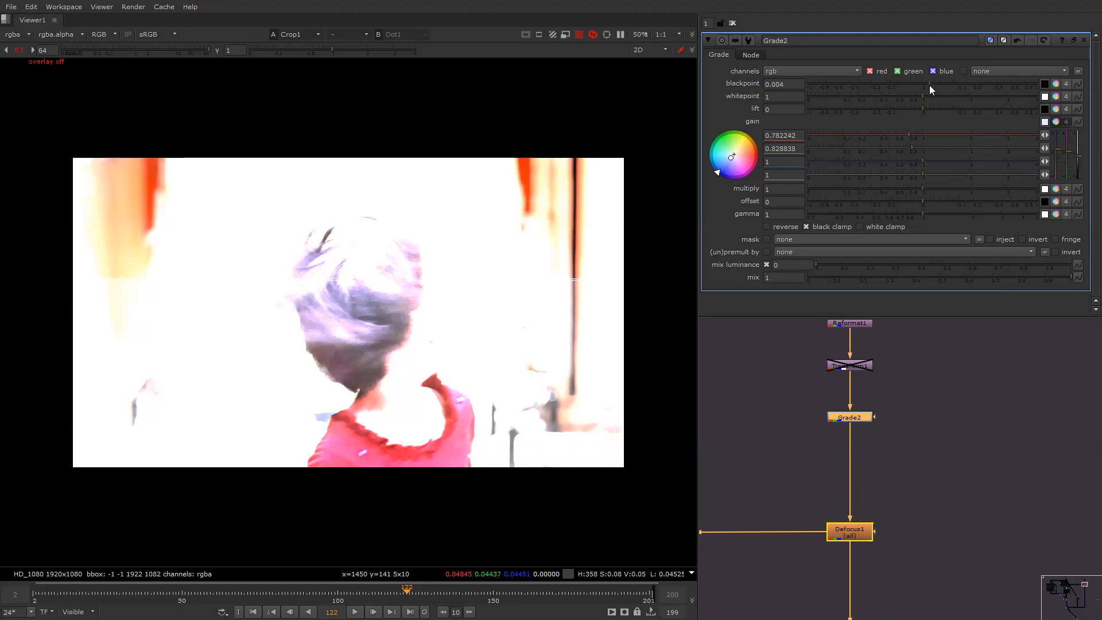
pyautogui.hotkey('ctrl', 'shift', ';')
pyautogui.keyDown('ctrl'); pyautogui.click(925, 85); pyautogui.keyUp('ctrl')
# Add a ColorCorrect node after Grade2, set its midtones offset to -0.02, and return the viewer gain to normal.
pyautogui.press('c')
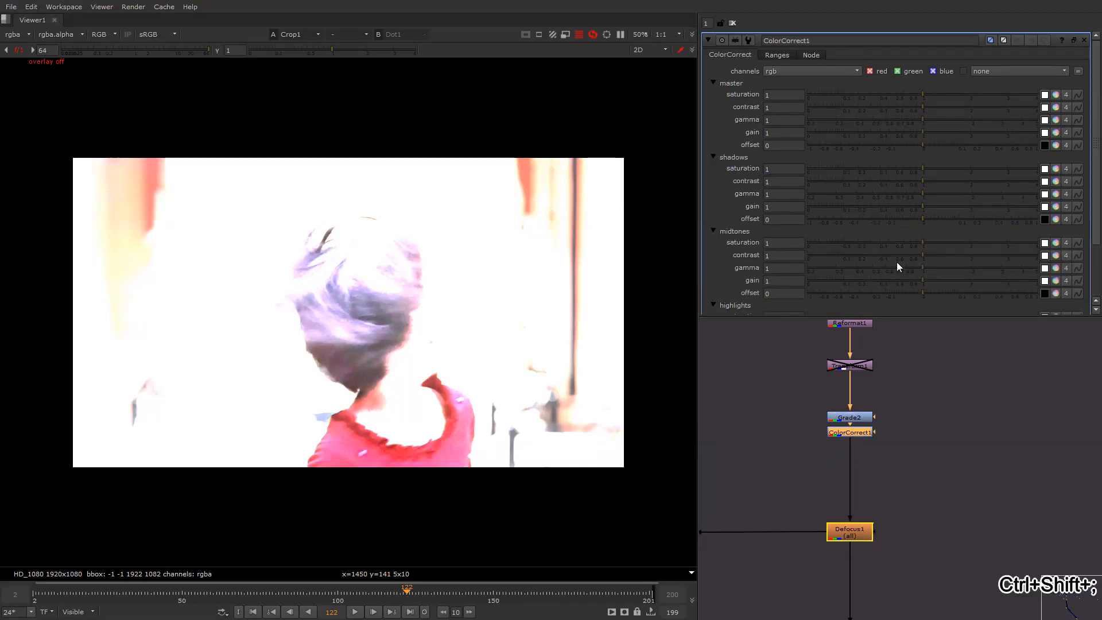
pyautogui.scroll(-3, 1093, 177)
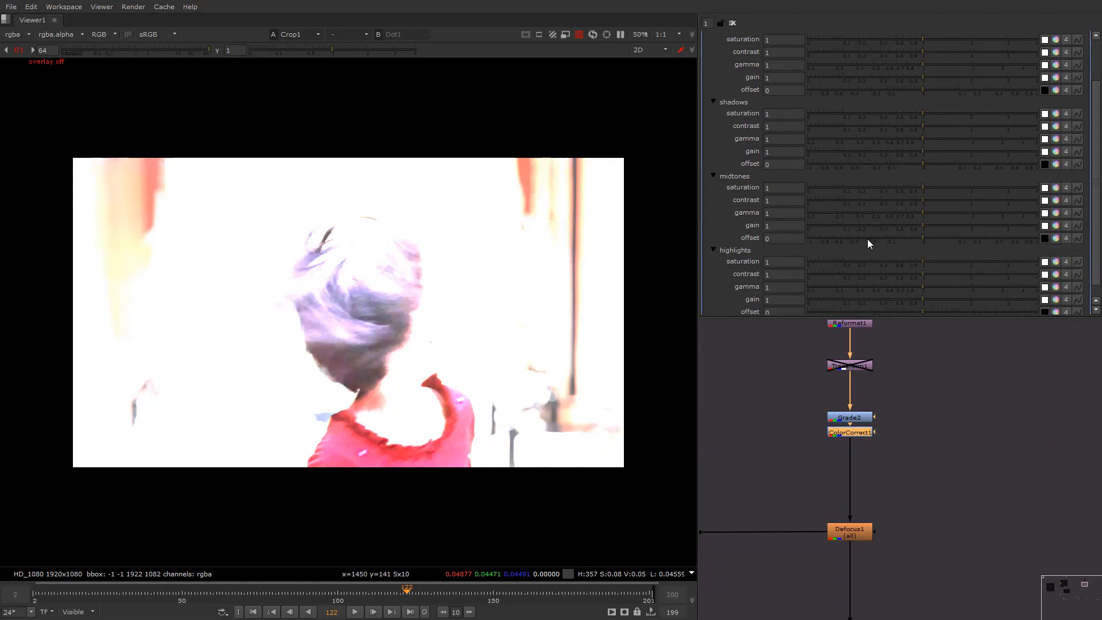
pyautogui.click(915, 238)
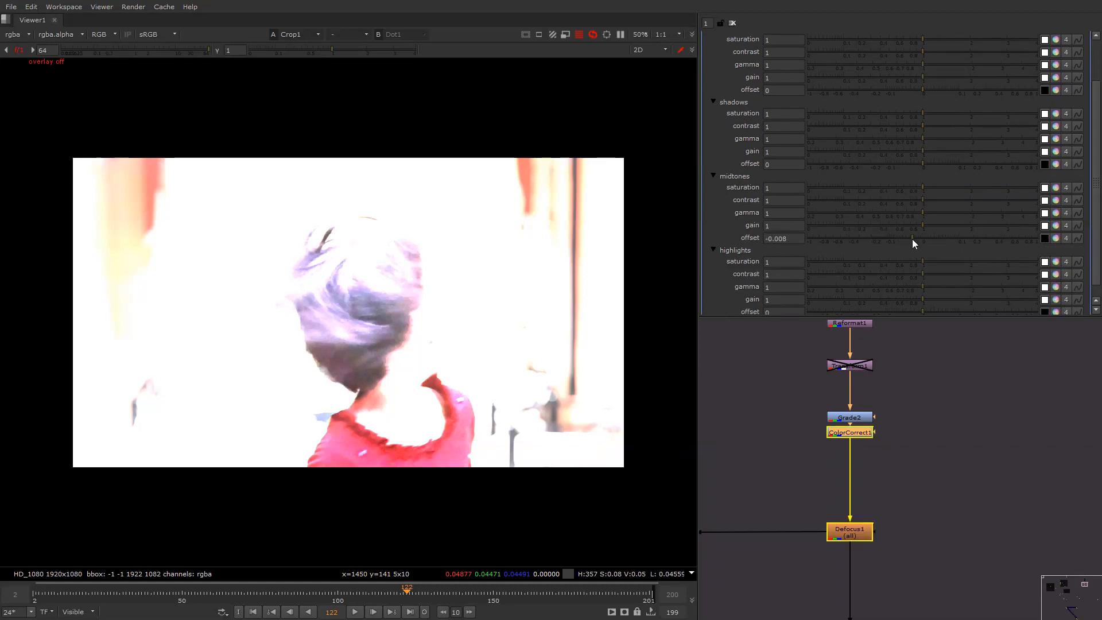
pyautogui.moveTo(913, 240); pyautogui.dragTo(907, 241)
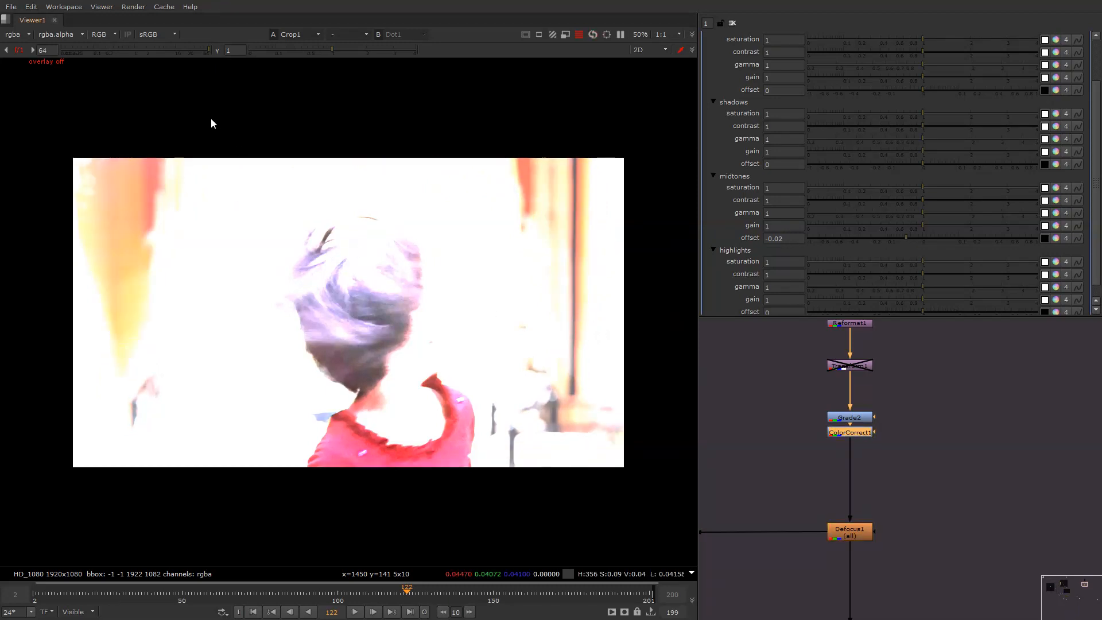
pyautogui.hotkey('ctrl', 'shift', ';')
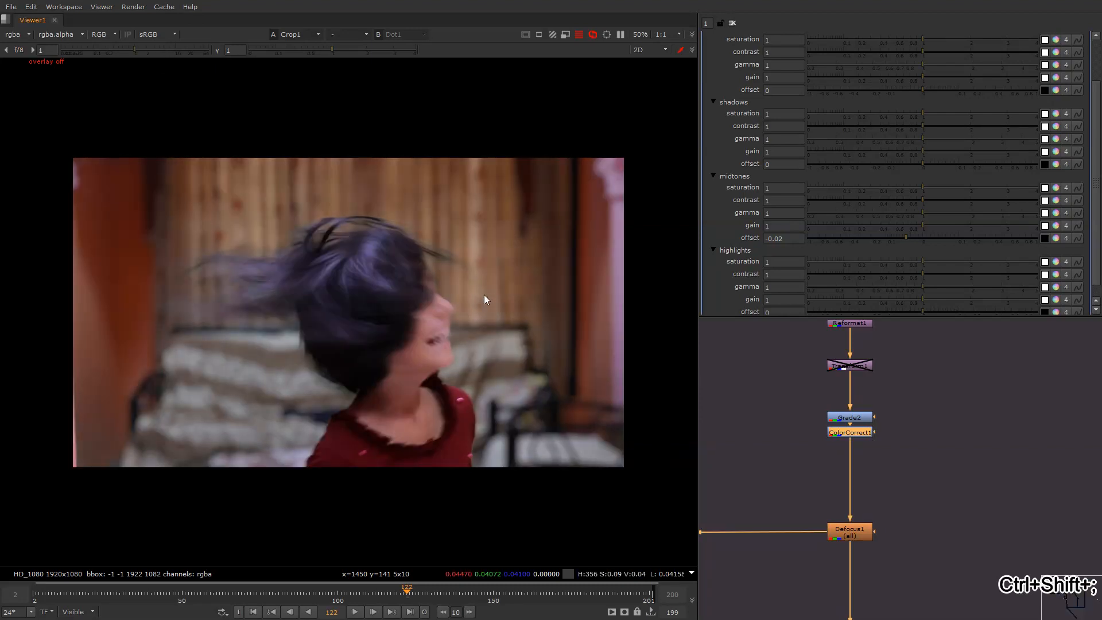
# Compare the composite with the original green-screen plate, and check the background with ColorCorrect1 disabled and enabled.
pyautogui.press('1')
pyautogui.press('2')
pyautogui.scroll(-1, 479, 307)
pyautogui.press('1')
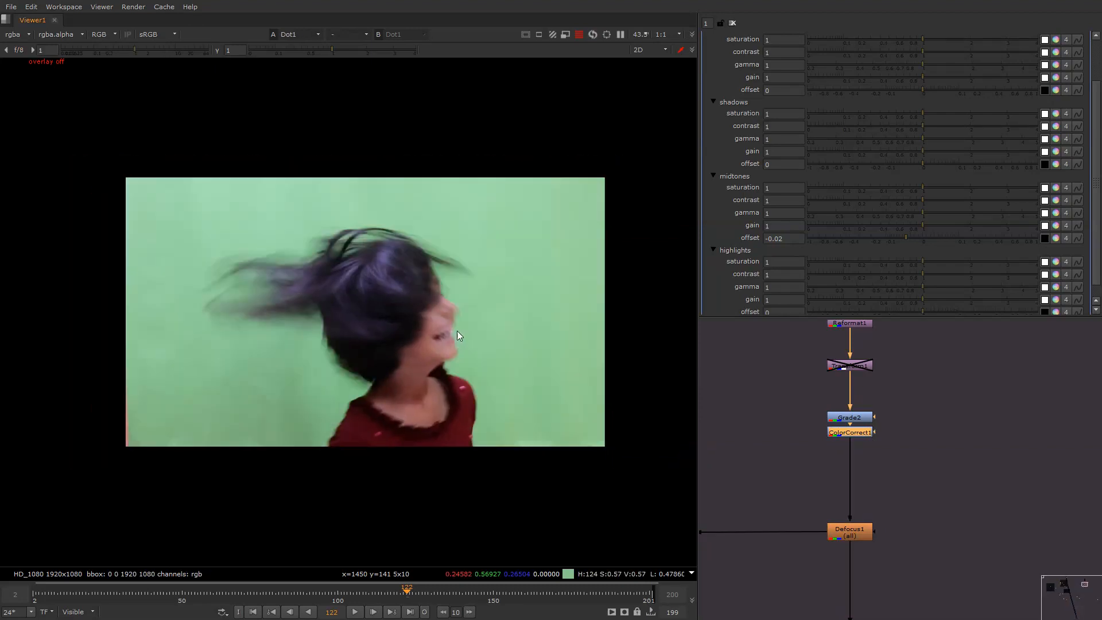
pyautogui.press('2')
pyautogui.press('d')
pyautogui.press('d')
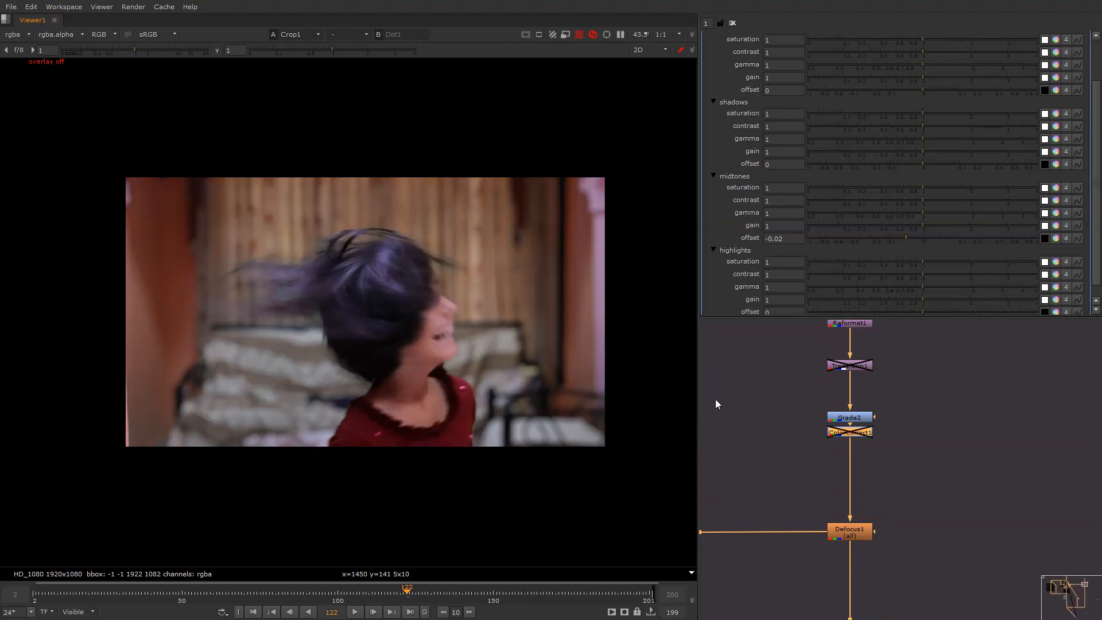
# Compare the composite with Grade2 and ColorCorrect1 both disabled and enabled, and check its green channel.
pyautogui.moveTo(934, 480); pyautogui.dragTo(789, 403)
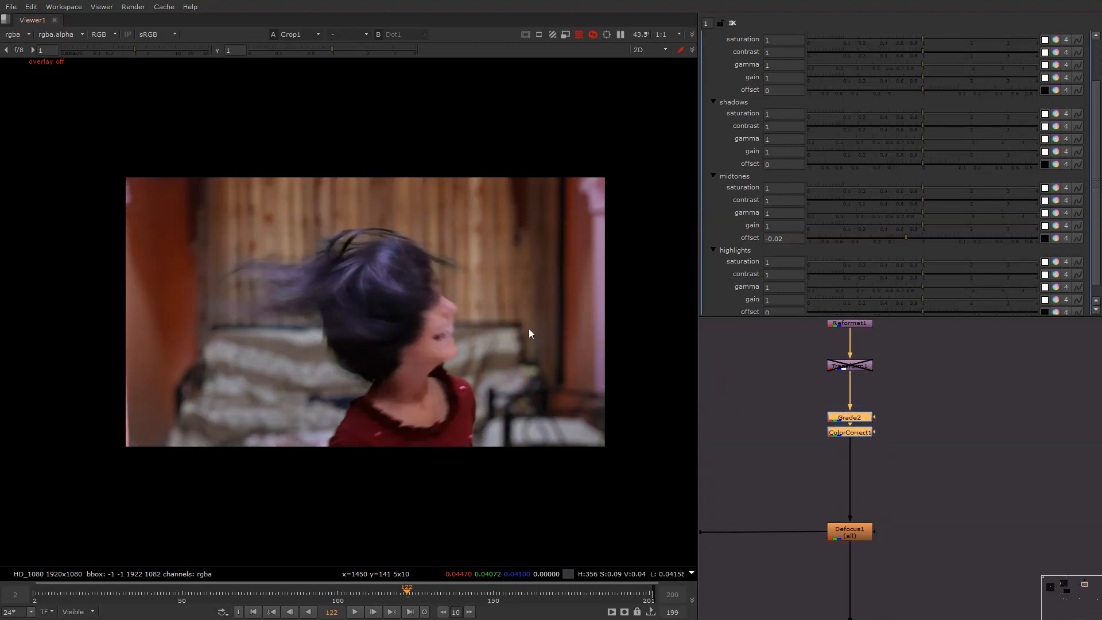
pyautogui.scroll(6, 526, 322)
pyautogui.scroll(-2, 540, 321)
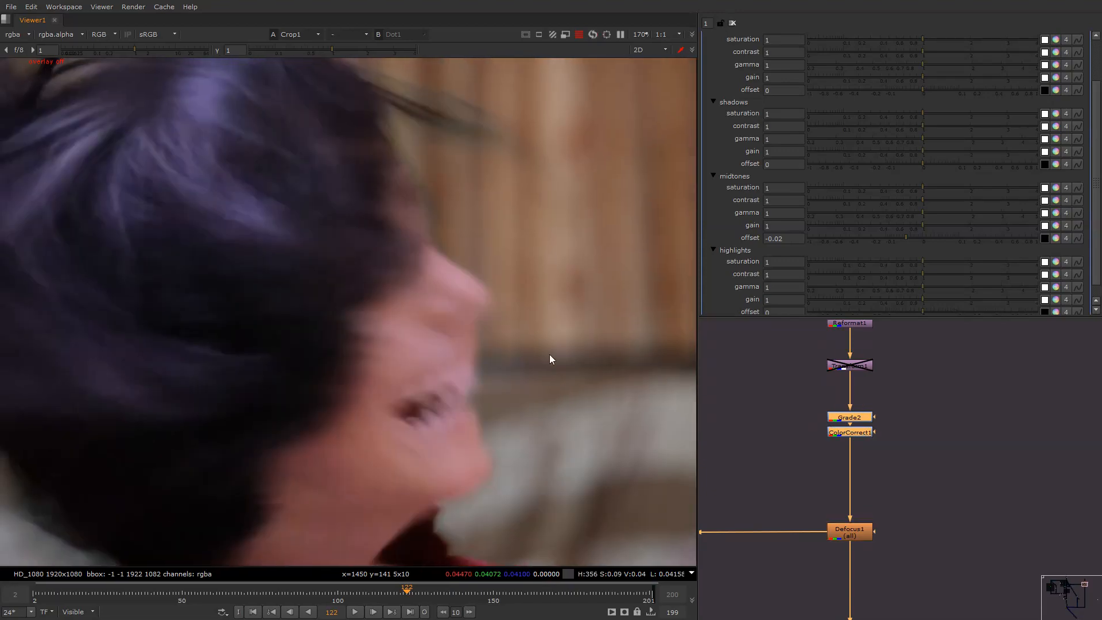
pyautogui.scroll(-2, 520, 316)
pyautogui.press('d')
pyautogui.press('d')
pyautogui.press('d')
pyautogui.press('d')
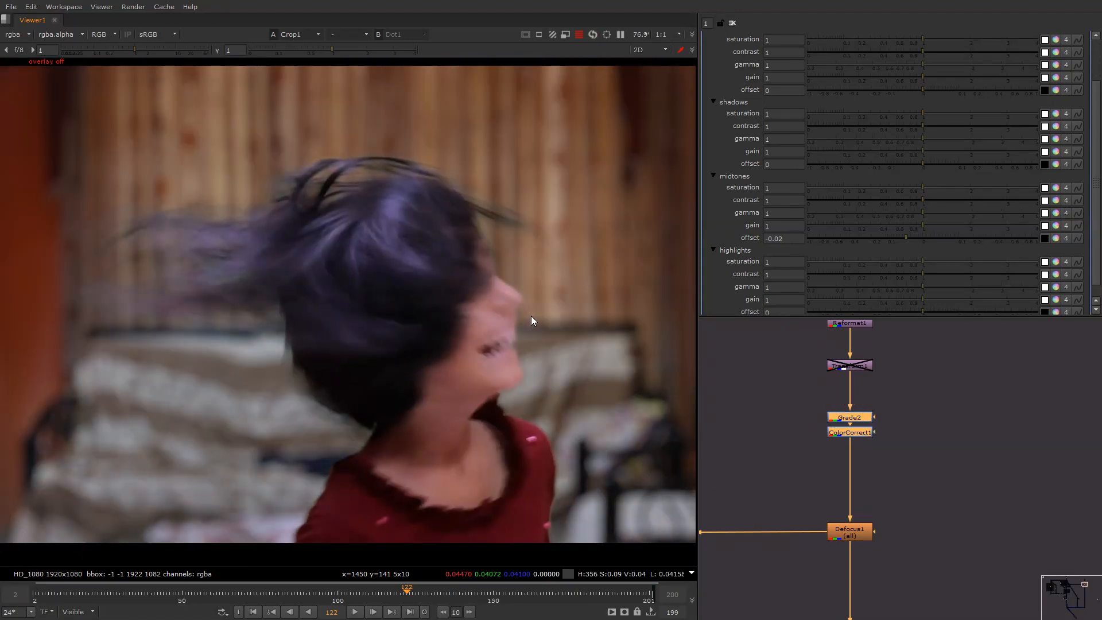
pyautogui.press('2')
pyautogui.press('1')
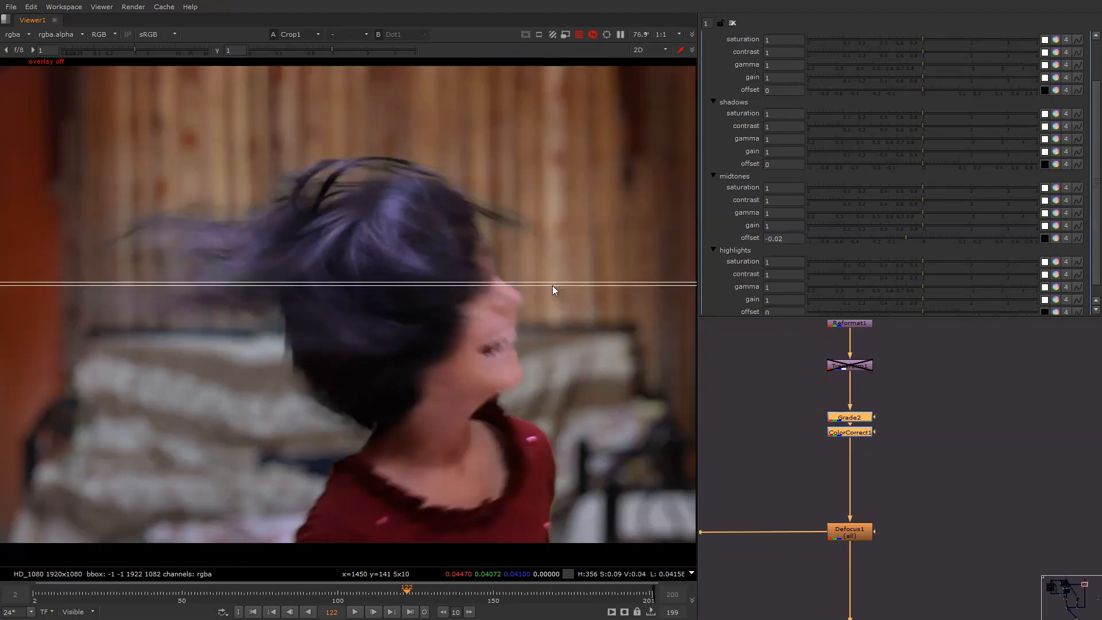
pyautogui.press('f')
pyautogui.press('g')
pyautogui.press('g')
pyautogui.moveTo(503, 329); pyautogui.dragTo(537, 315, button='middle')
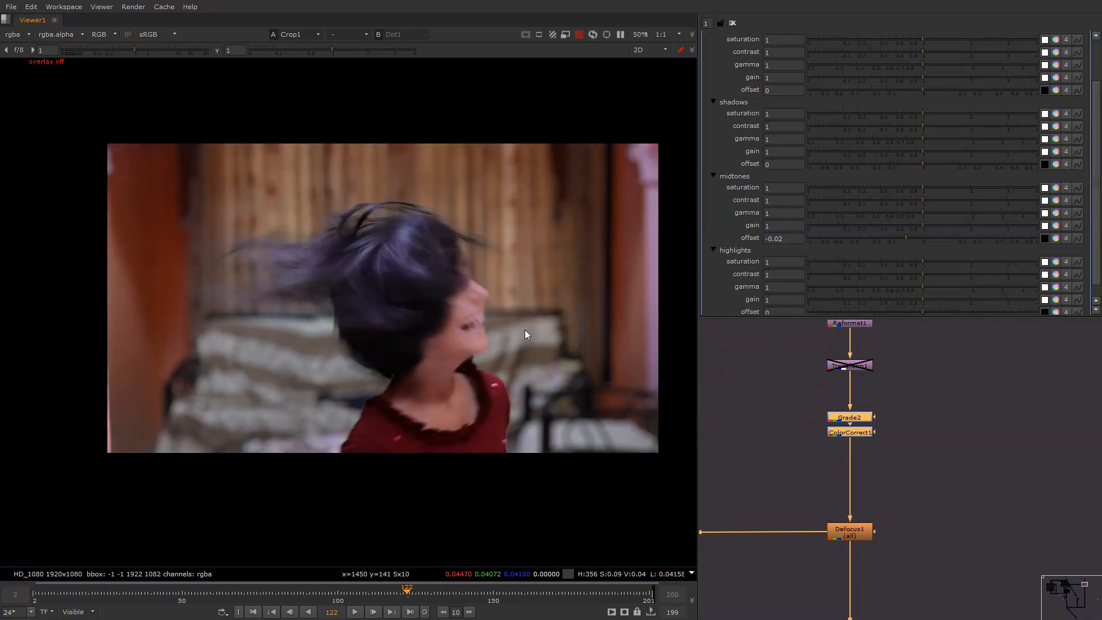
pyautogui.scroll(-1, 543, 266)
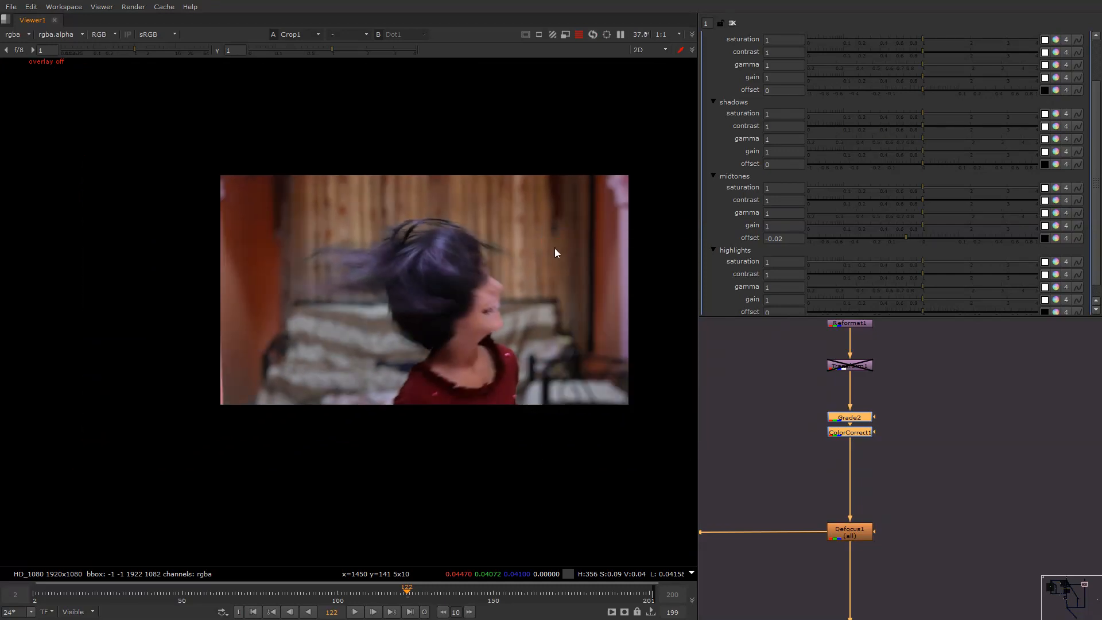
# Delete the disabled Transform1 node between the Reformat node and Grade2 on the background branch.
pyautogui.scroll(-5, 908, 350)
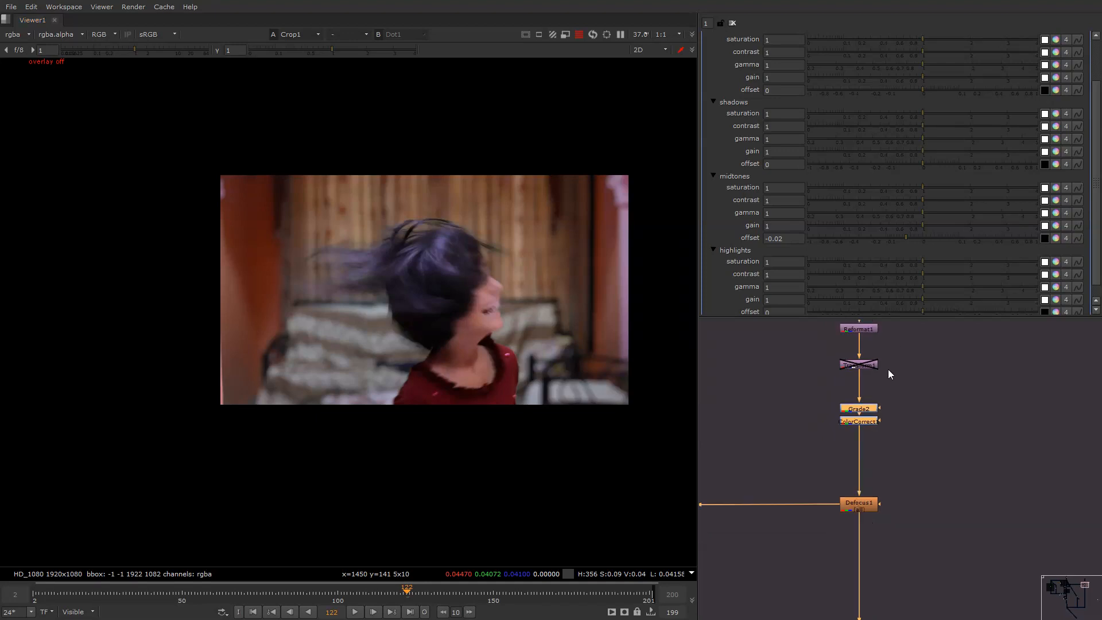
pyautogui.moveTo(930, 344); pyautogui.dragTo(875, 367)
pyautogui.press('Delete')
# Go through the node graph to the matte branch and examine the alpha of Merge2.
pyautogui.moveTo(815, 362); pyautogui.dragTo(925, 387, button='middle')
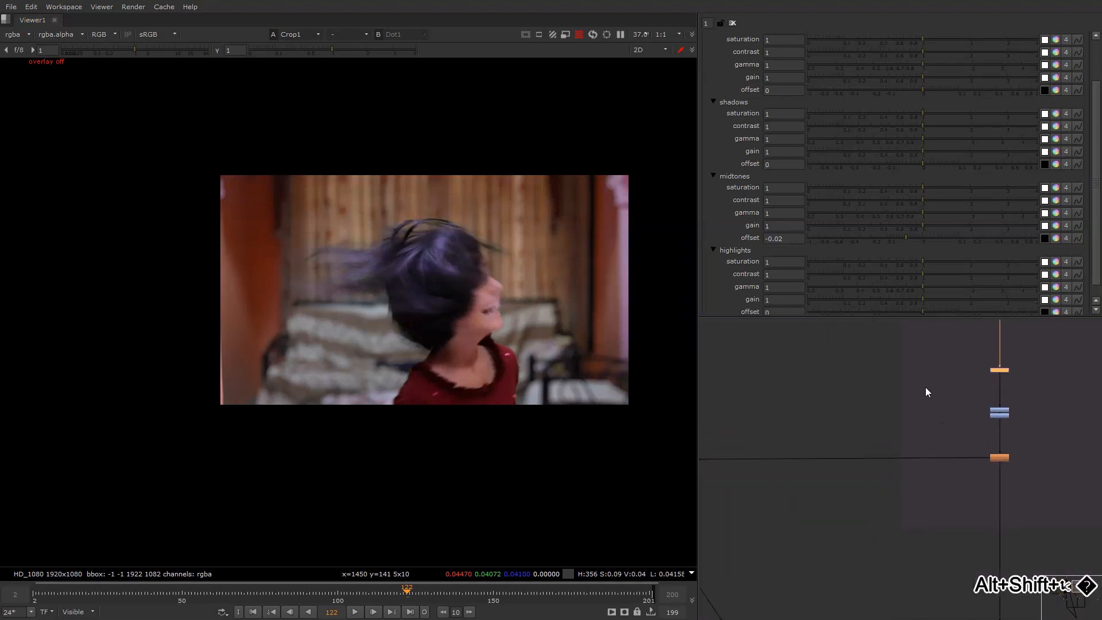
pyautogui.scroll(-5, 936, 383)
pyautogui.moveTo(830, 402); pyautogui.dragTo(888, 377, button='middle')
pyautogui.scroll(3, 907, 380)
pyautogui.moveTo(905, 433); pyautogui.dragTo(870, 403, button='middle')
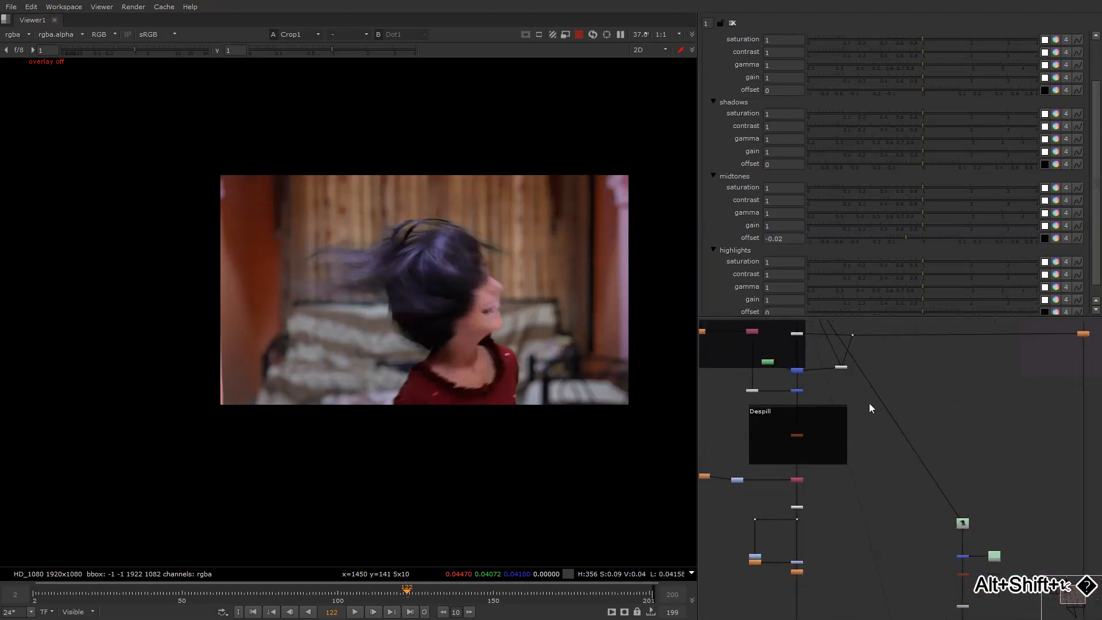
pyautogui.scroll(3, 843, 373)
pyautogui.moveTo(845, 361); pyautogui.dragTo(856, 365)
pyautogui.scroll(-1, 876, 372)
pyautogui.scroll(-4, 873, 374)
pyautogui.moveTo(897, 365); pyautogui.dragTo(855, 410, button='middle')
pyautogui.scroll(4, 896, 413)
pyautogui.scroll(-4, 854, 419)
pyautogui.moveTo(736, 371); pyautogui.dragTo(845, 481)
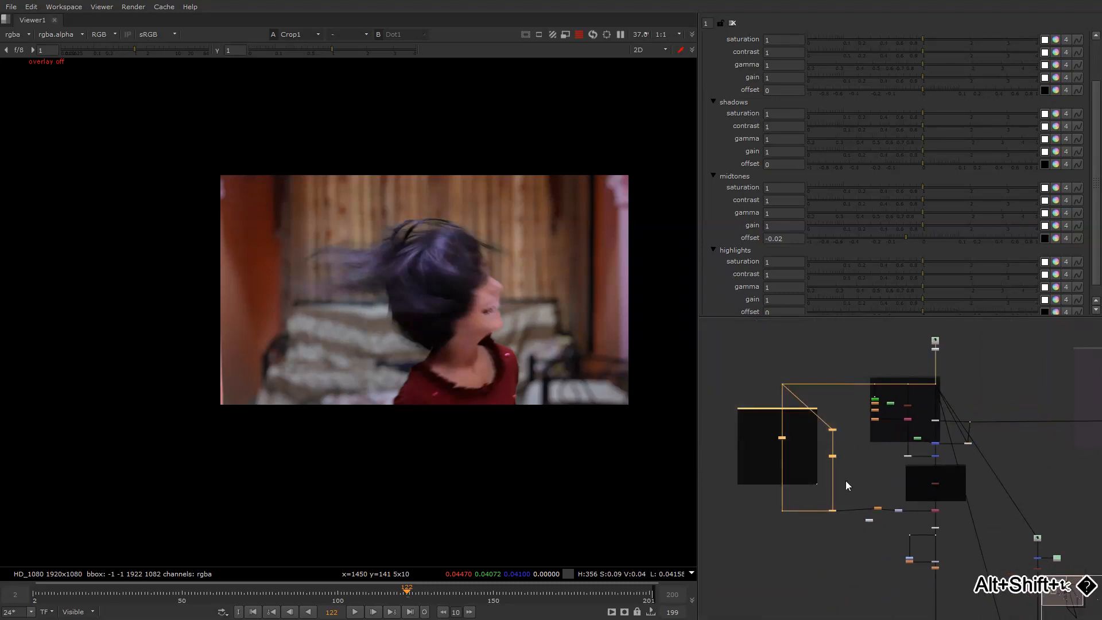
pyautogui.press('1')
pyautogui.press('a')
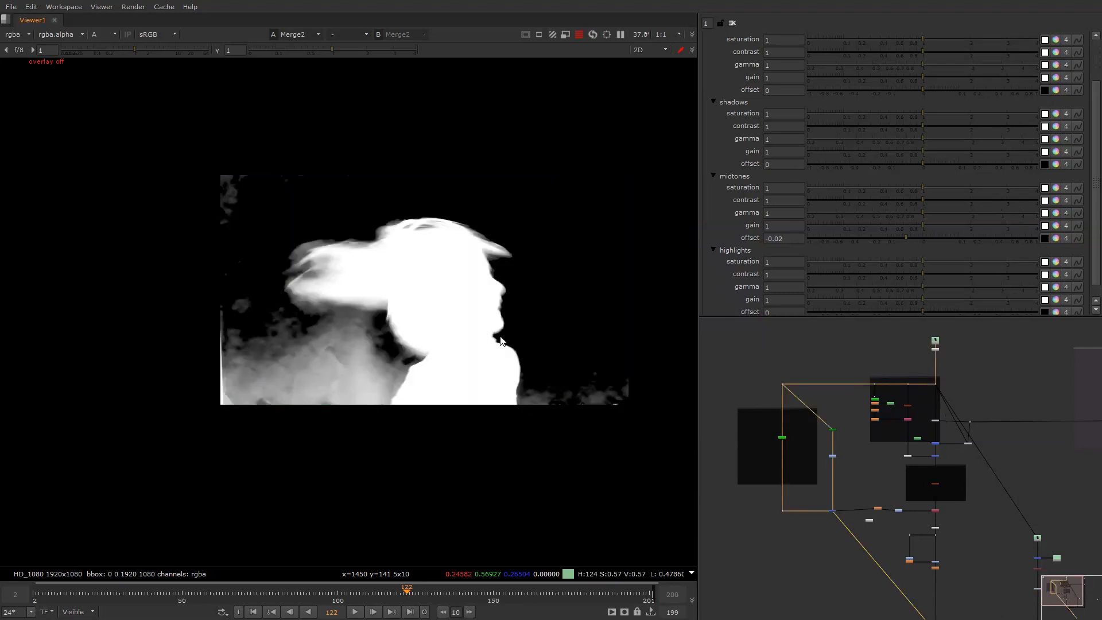
pyautogui.moveTo(888, 435); pyautogui.dragTo(806, 415, button='middle')
pyautogui.scroll(4, 841, 373)
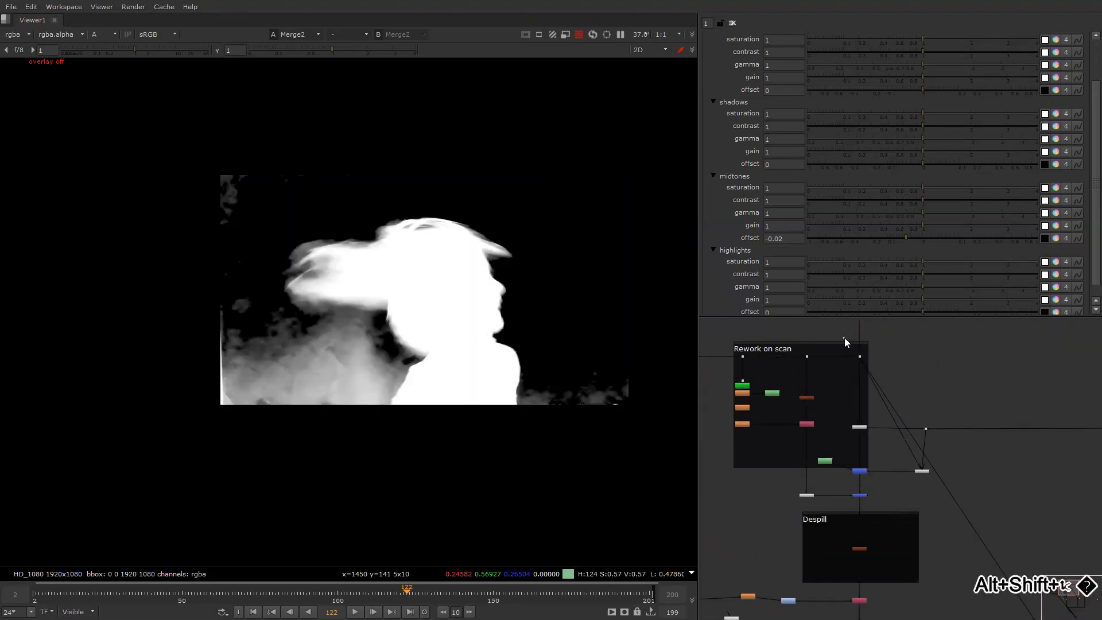
# Examine the original plate at Dot1 and the Keylight1 result in the Rework on scan section.
pyautogui.moveTo(845, 337); pyautogui.dragTo(870, 364)
pyautogui.press('1')
pyautogui.press('a')
pyautogui.moveTo(870, 394); pyautogui.dragTo(798, 426, button='middle')
pyautogui.scroll(3, 807, 423)
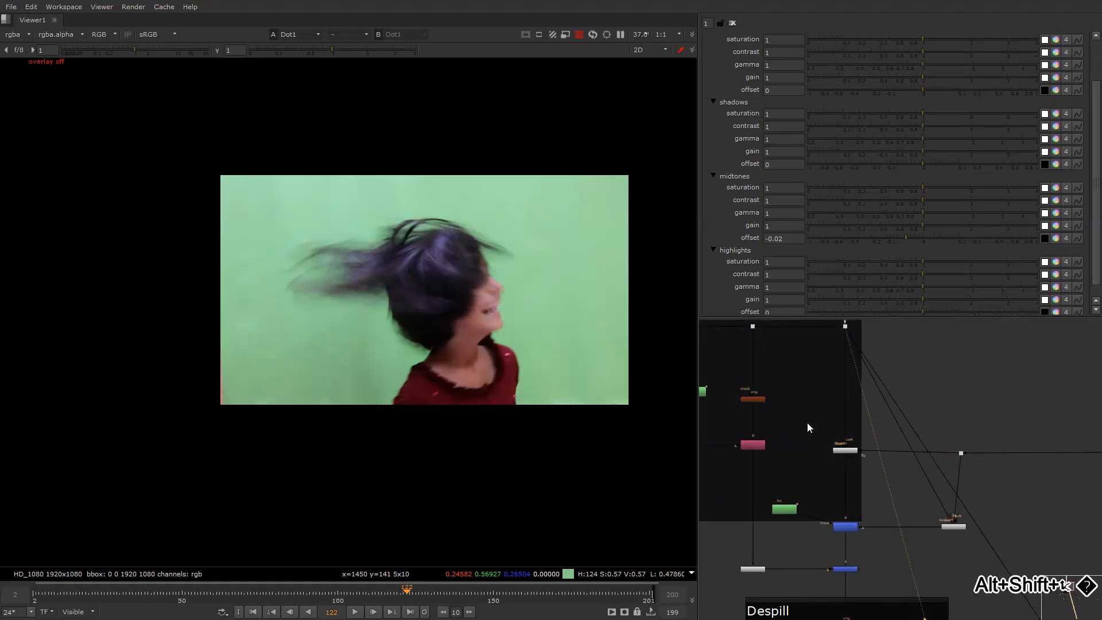
pyautogui.moveTo(807, 423); pyautogui.dragTo(870, 470)
pyautogui.press('1')
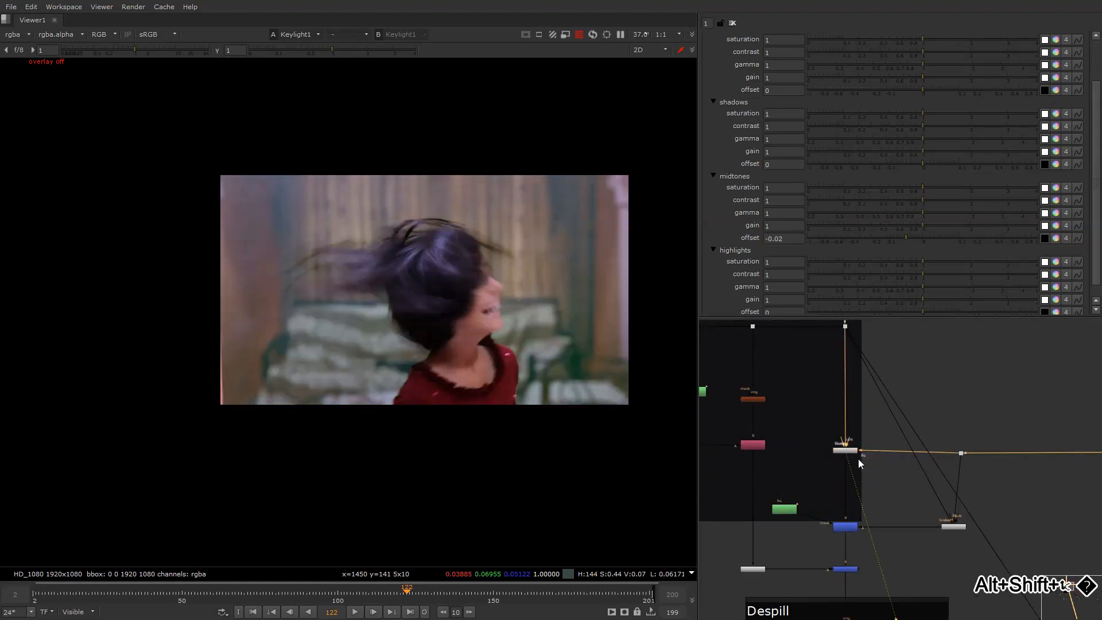
pyautogui.moveTo(859, 460); pyautogui.dragTo(816, 381, button='middle')
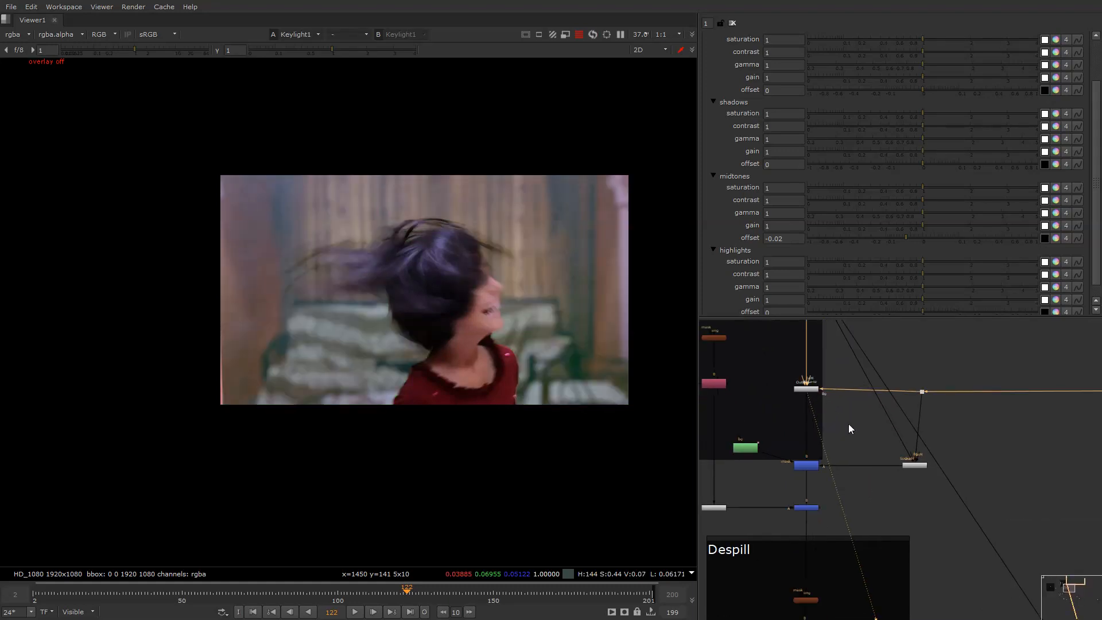
# View Merge3 and examine the neck and shoulder area closely with the node disabled and enabled.
pyautogui.moveTo(848, 424); pyautogui.dragTo(790, 480)
pyautogui.press('1')
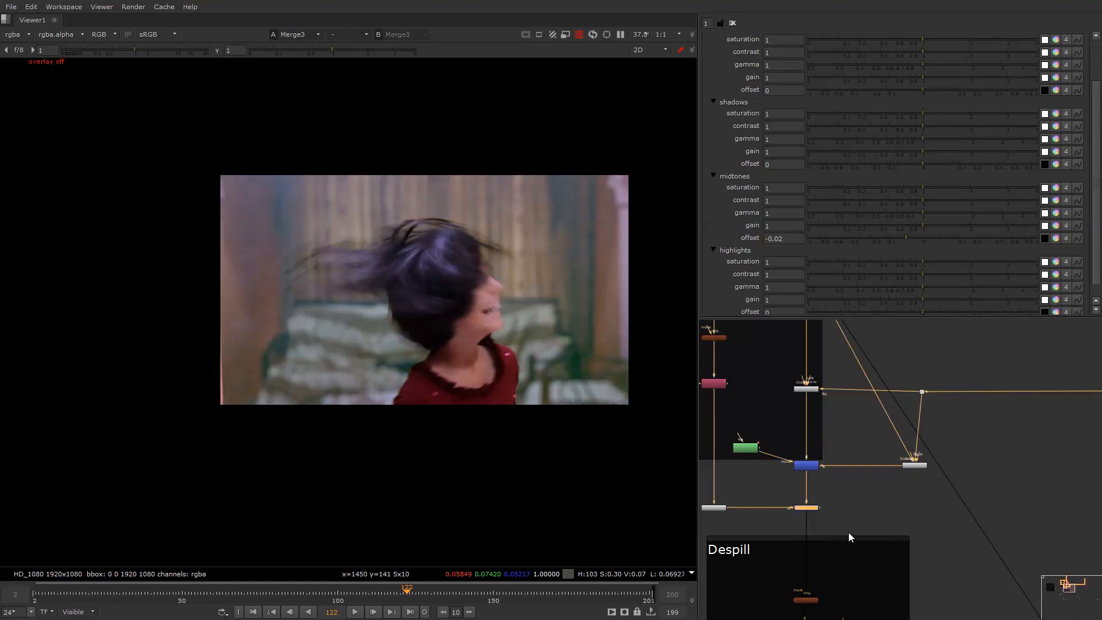
pyautogui.moveTo(887, 535); pyautogui.dragTo(781, 488)
pyautogui.press('1')
pyautogui.scroll(8, 495, 329)
pyautogui.press('d')
pyautogui.press('d')
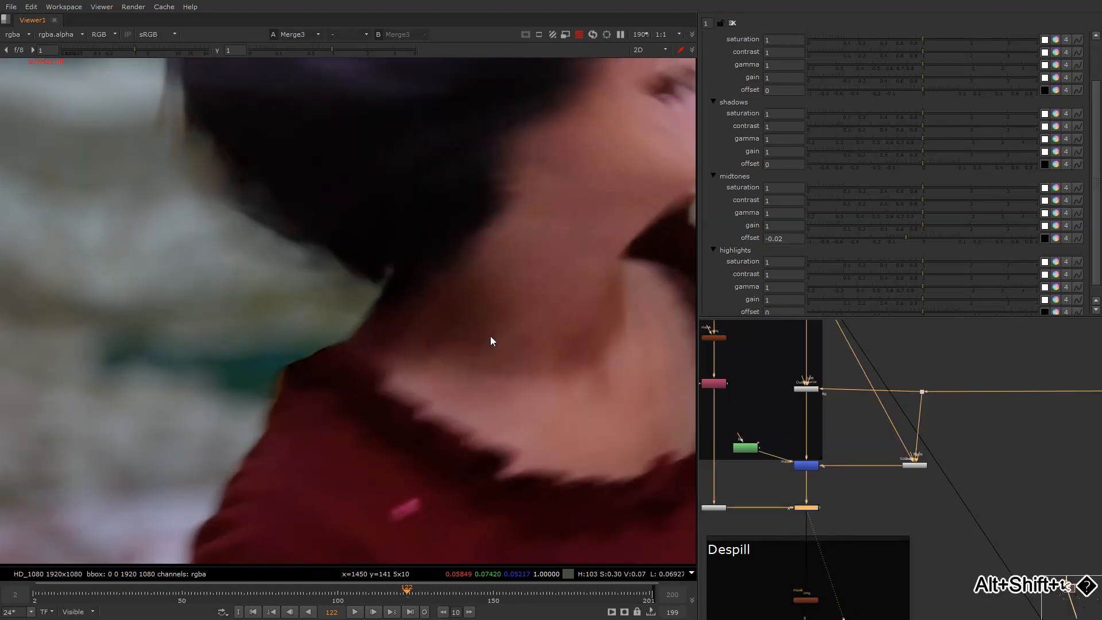
# View the Copy1 result below the Despill section in color and in alpha.
pyautogui.scroll(-4, 821, 434)
pyautogui.moveTo(800, 510); pyautogui.dragTo(809, 380, button='middle')
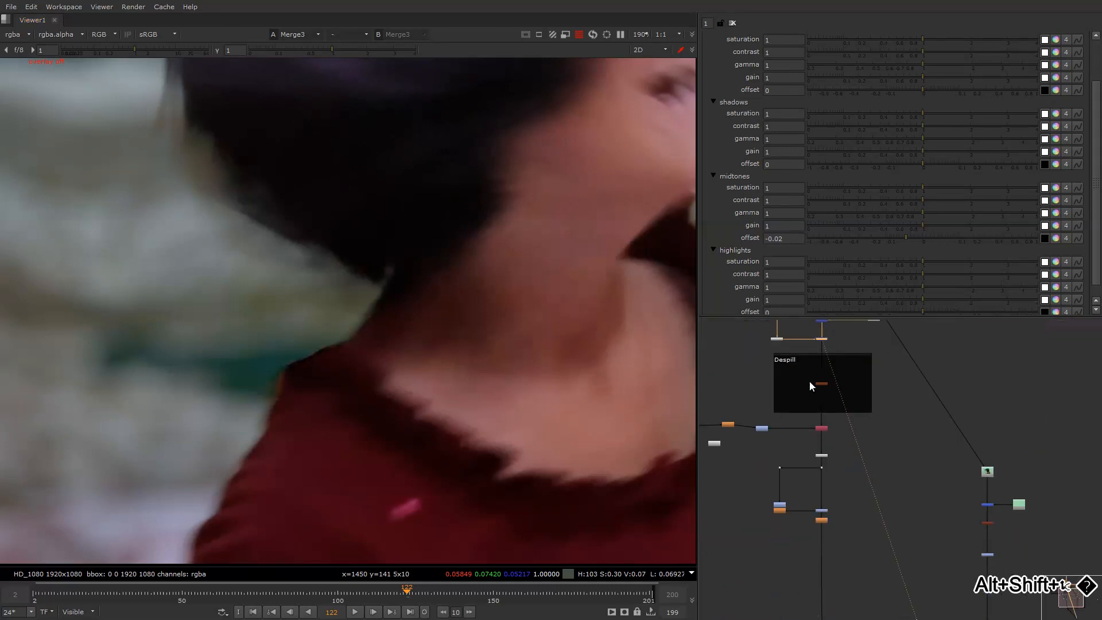
pyautogui.click(822, 428)
pyautogui.press('1')
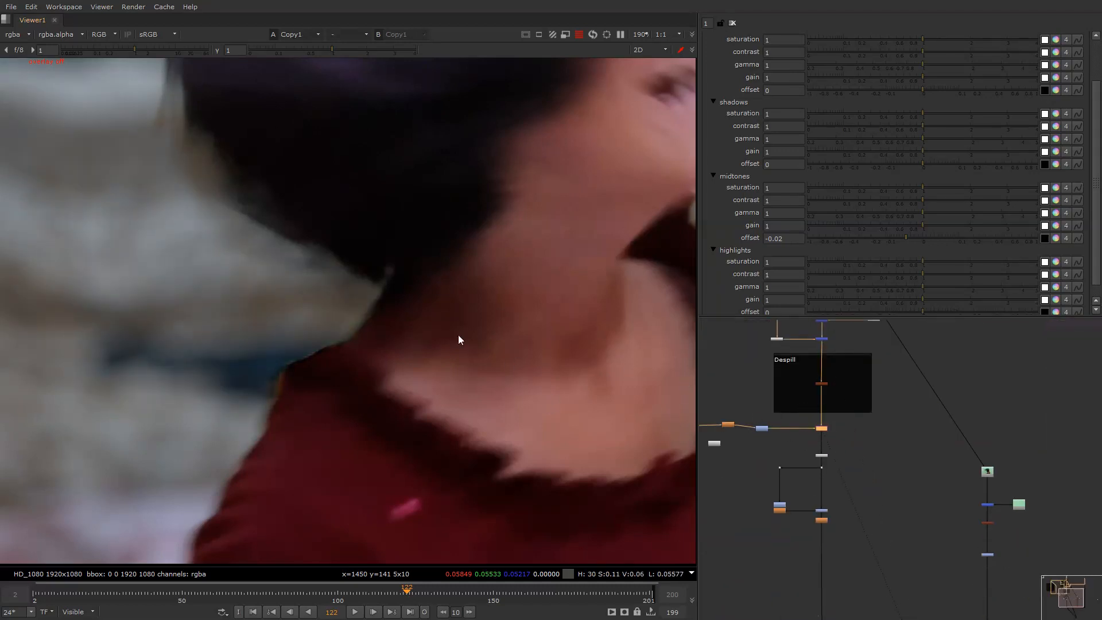
pyautogui.press('a')
pyautogui.press('f')
pyautogui.press('a')
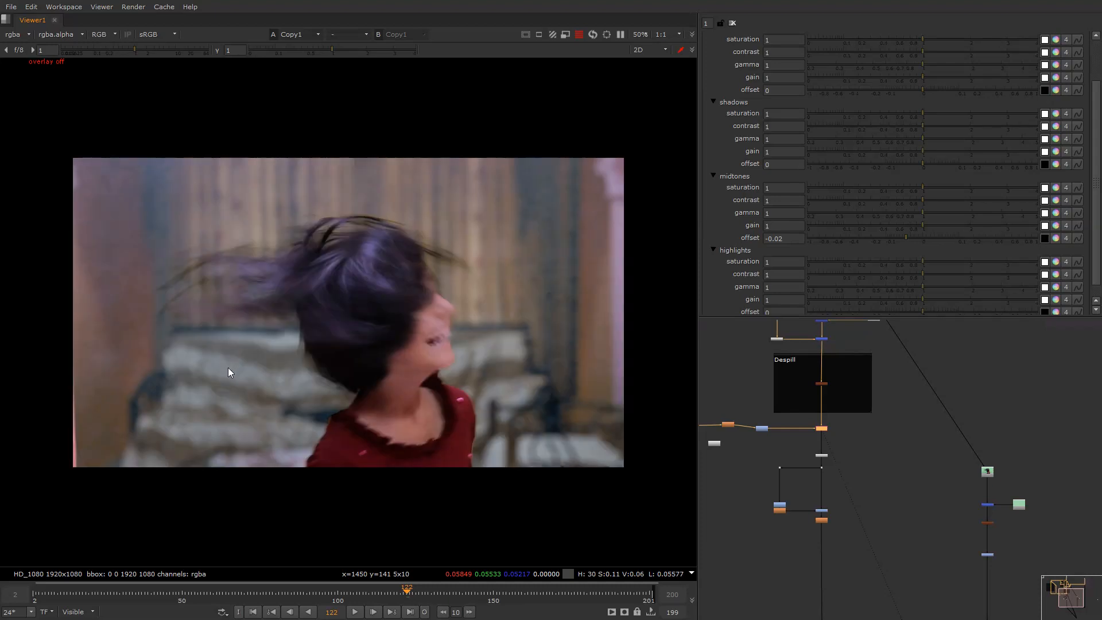
pyautogui.press('a')
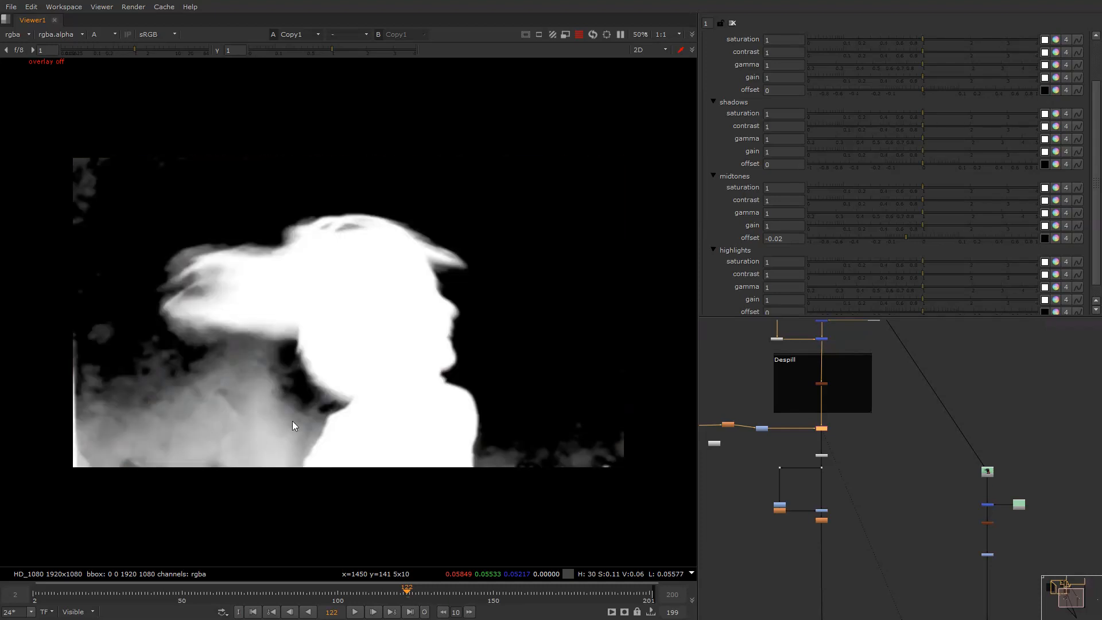
# View Premult1 and EdgeBlur1 in turn to examine the premultiplied foreground and its edges.
pyautogui.moveTo(783, 440); pyautogui.dragTo(806, 378, button='middle')
pyautogui.click(841, 392)
pyautogui.press('1')
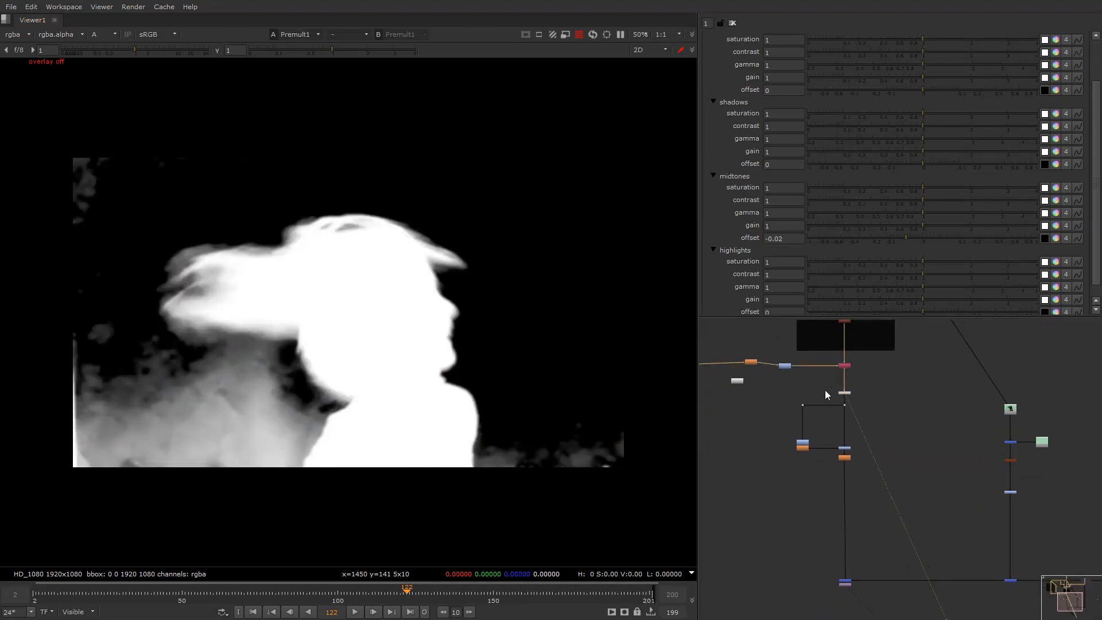
pyautogui.press('a')
pyautogui.moveTo(829, 421); pyautogui.dragTo(788, 375, button='middle')
pyautogui.click(802, 409)
pyautogui.press('1')
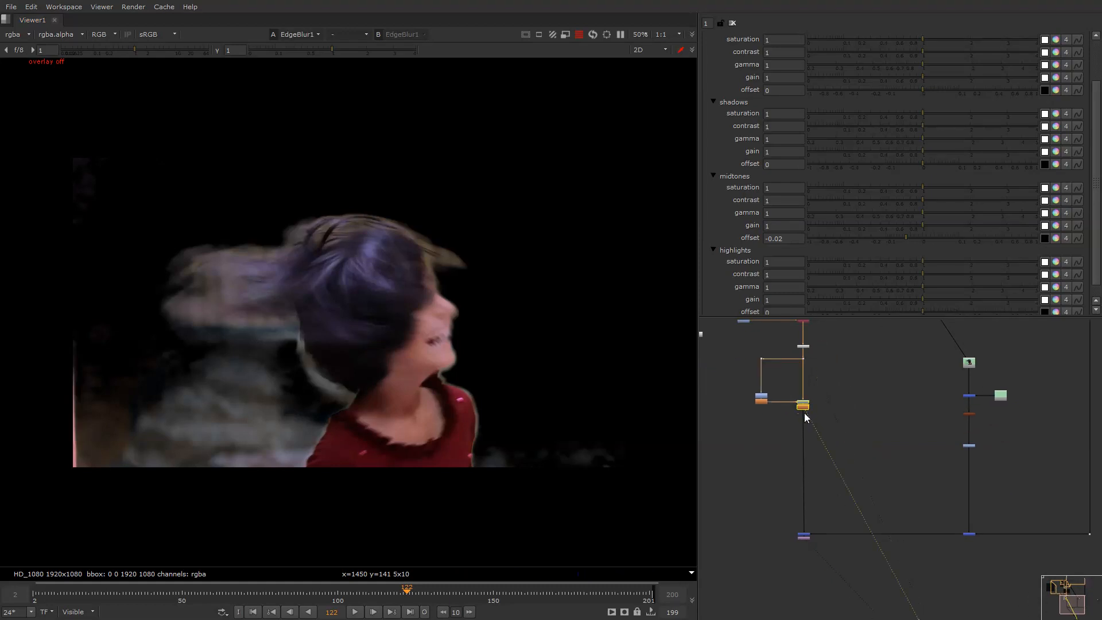
pyautogui.click(847, 445)
pyautogui.moveTo(847, 445); pyautogui.dragTo(791, 399)
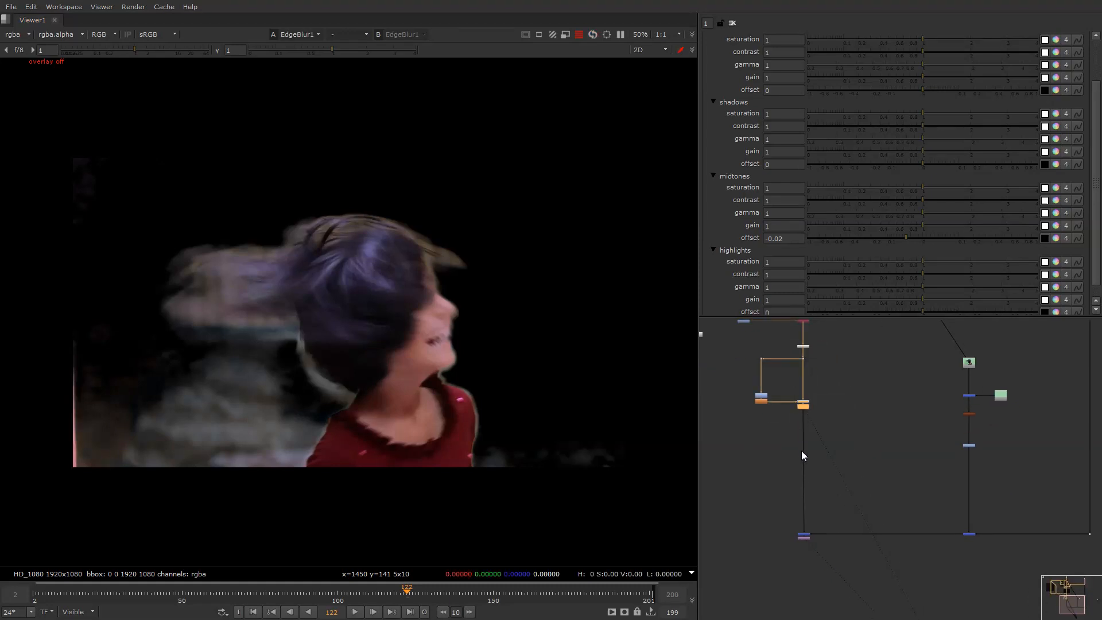
# View Merge1 and inspect the foreground's edges around the face and shoulder in the composite.
pyautogui.moveTo(802, 451); pyautogui.dragTo(830, 374, button='middle')
pyautogui.moveTo(783, 415); pyautogui.dragTo(852, 463)
pyautogui.press('1')
pyautogui.moveTo(816, 388); pyautogui.dragTo(827, 445, button='middle')
pyautogui.moveTo(875, 438); pyautogui.dragTo(816, 372)
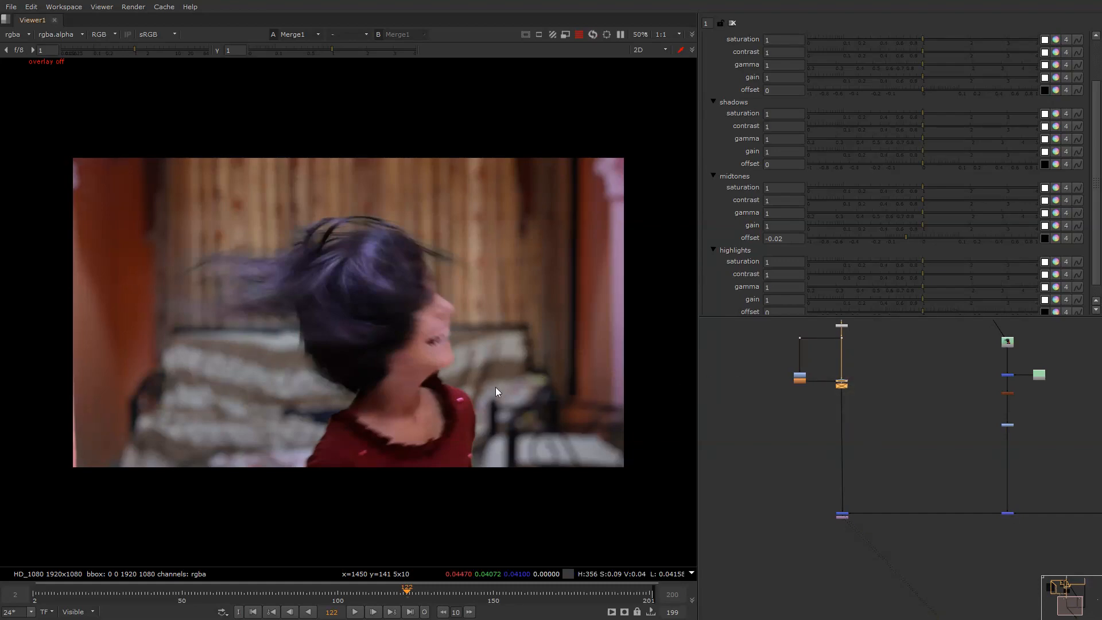
pyautogui.scroll(9, 439, 343)
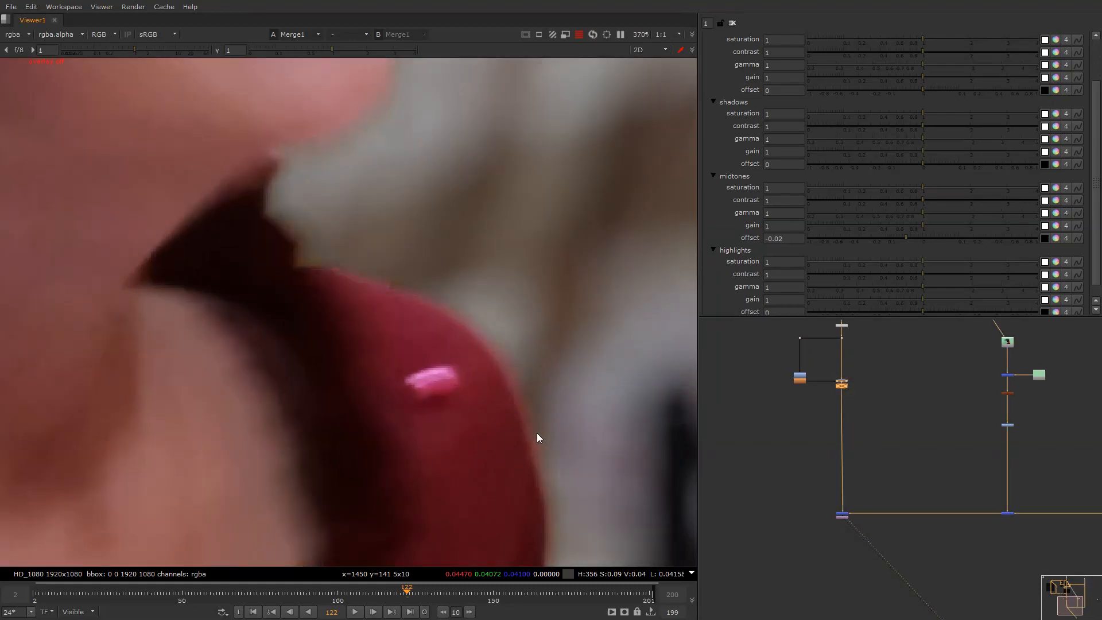
pyautogui.scroll(-4, 531, 429)
pyautogui.moveTo(746, 299); pyautogui.dragTo(784, 418, button='middle')
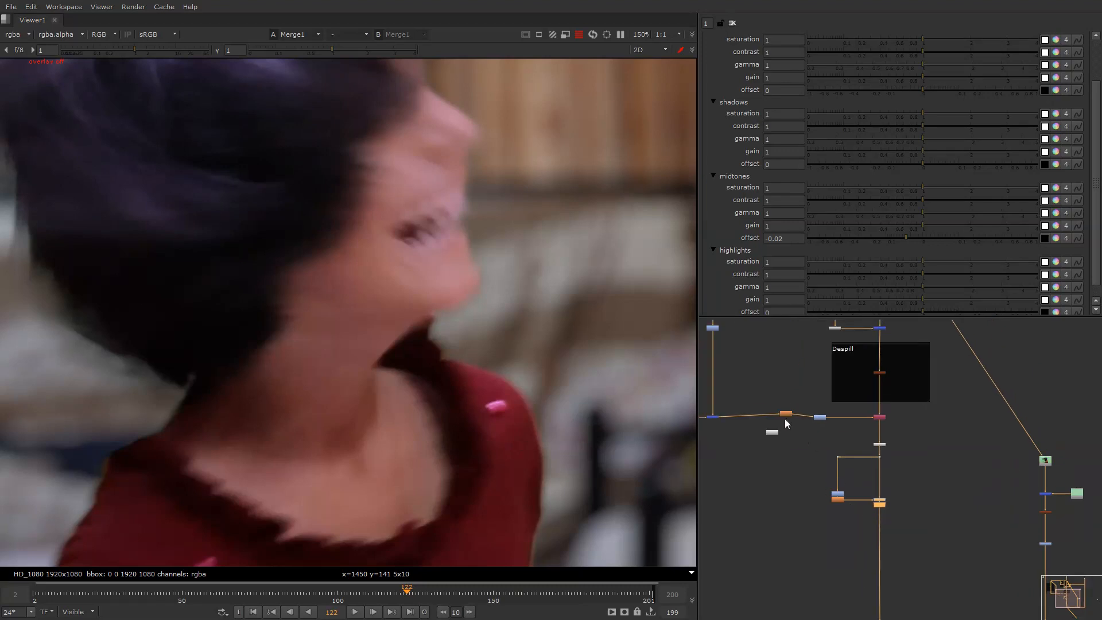
# Fit the full composite in the viewer, and view the green-screen postage stamp feeding the divide branch.
pyautogui.click(785, 414)
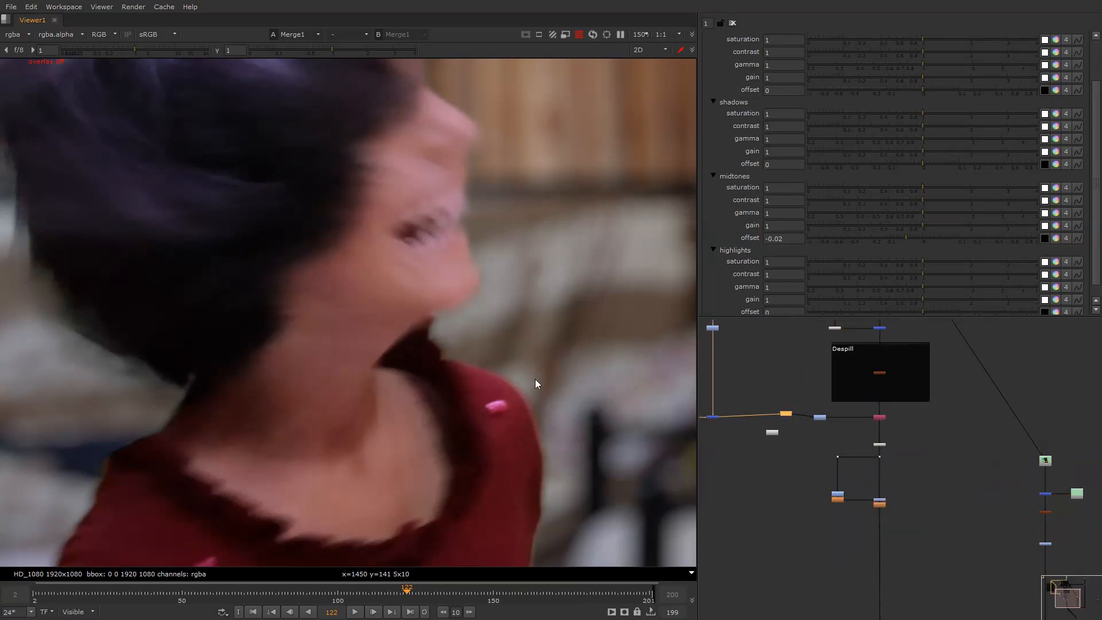
pyautogui.press('f')
pyautogui.moveTo(823, 441); pyautogui.dragTo(699, 308, button='middle')
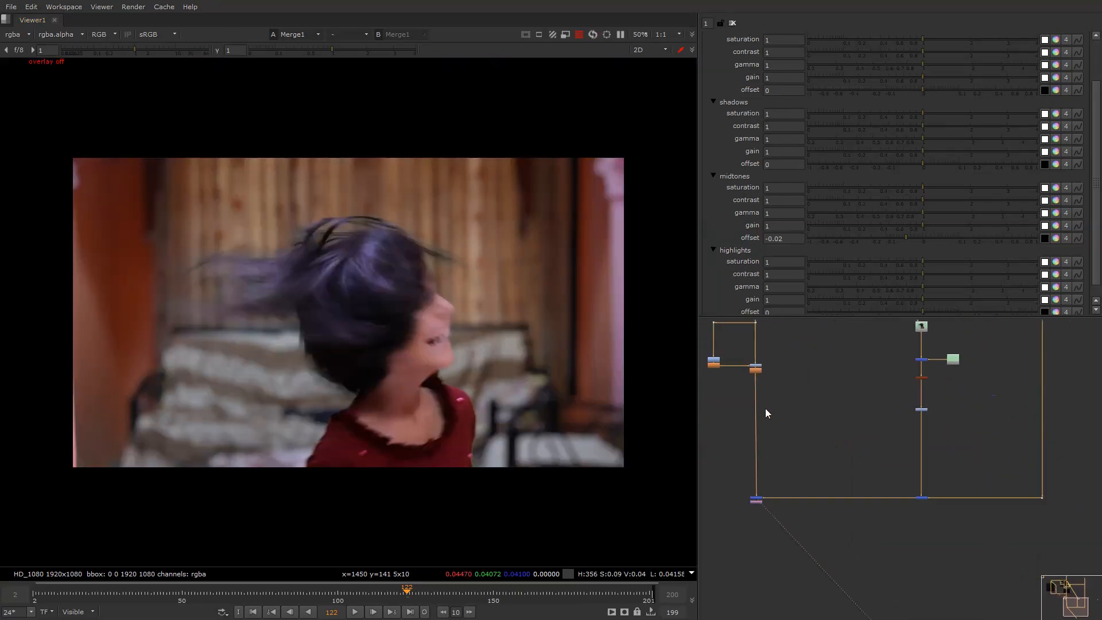
pyautogui.scroll(-3, 816, 412)
pyautogui.moveTo(873, 359); pyautogui.dragTo(804, 405, button='middle')
pyautogui.scroll(6, 804, 401)
pyautogui.click(818, 417)
pyautogui.press('1')
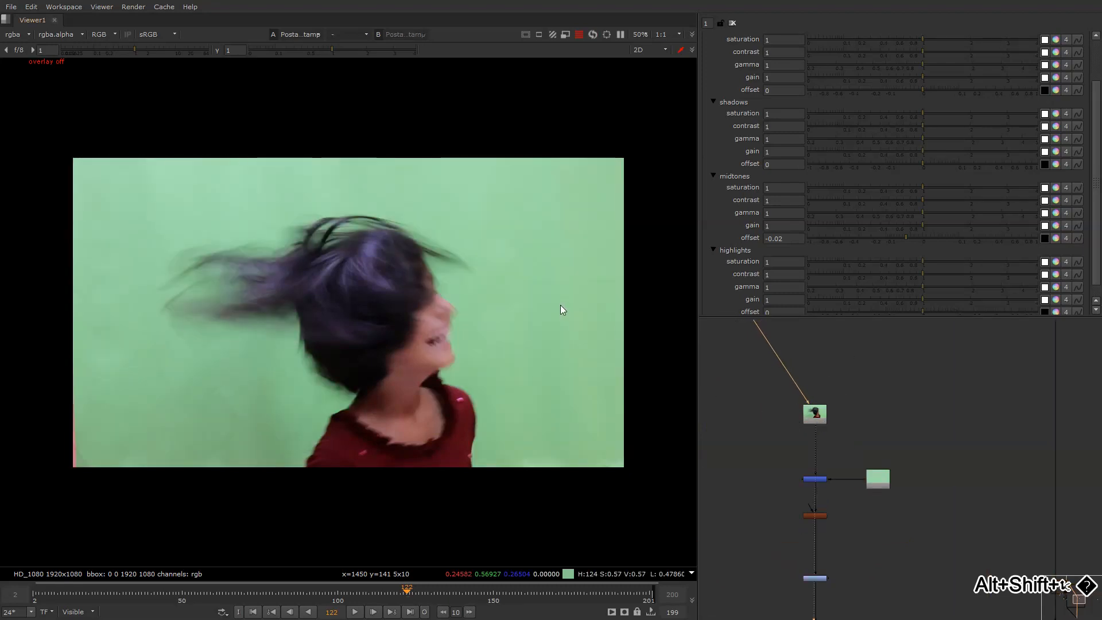
# Open the properties of the Merge4 divide node and compare its result with the green-screen postage stamp.
pyautogui.scroll(3, 783, 367)
pyautogui.click(794, 391)
pyautogui.press('1')
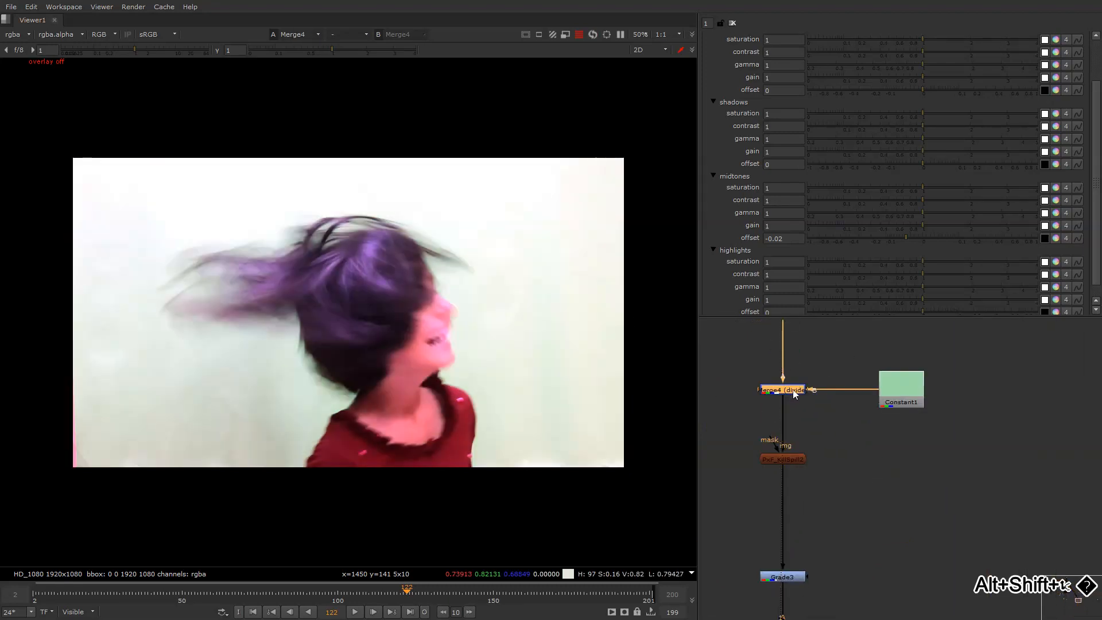
pyautogui.doubleClick(794, 390)
pyautogui.moveTo(717, 323); pyautogui.dragTo(755, 437, button='middle')
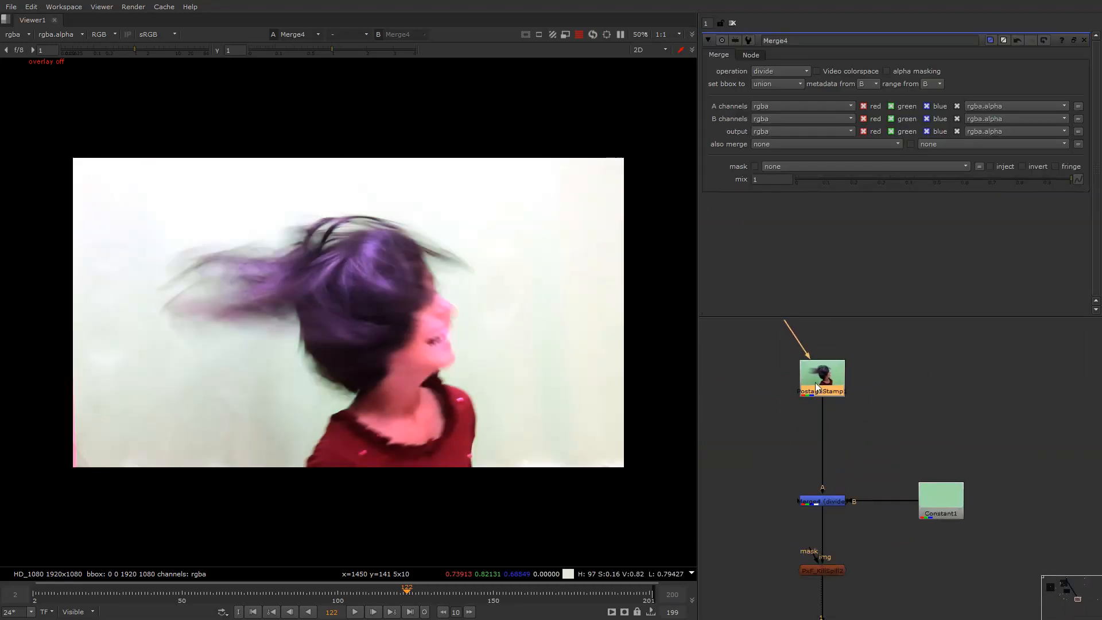
pyautogui.press('1')
pyautogui.click(820, 501)
pyautogui.press('1')
pyautogui.moveTo(752, 511); pyautogui.dragTo(726, 381, button='middle')
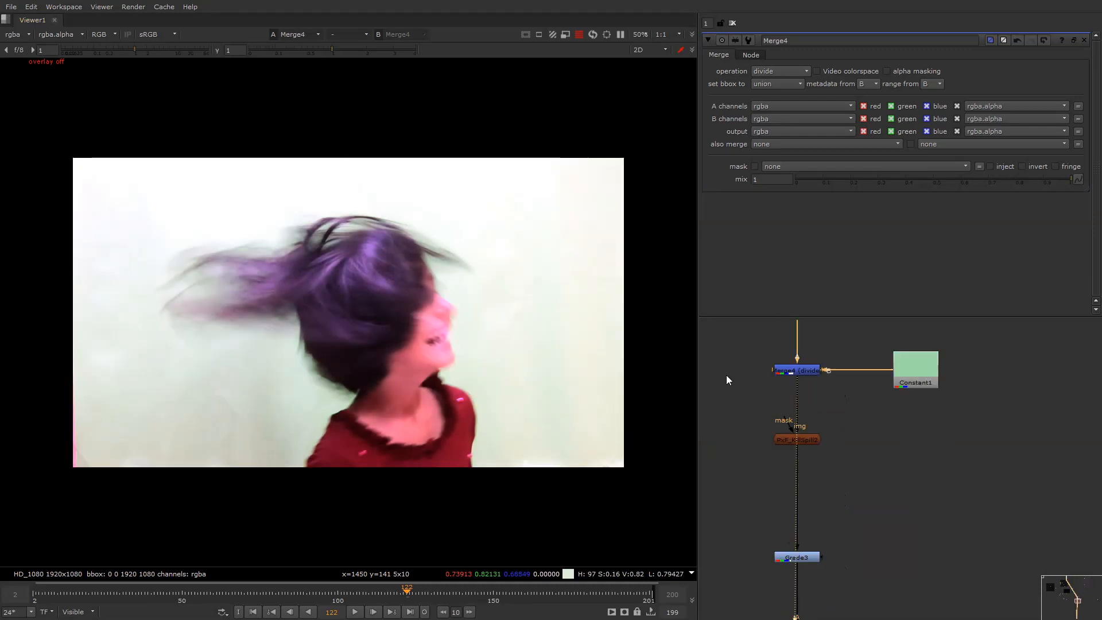
# View PxF_KillSpill2, open its properties and compare the image with the node disabled and enabled.
pyautogui.moveTo(724, 405); pyautogui.dragTo(857, 486)
pyautogui.press('1')
pyautogui.moveTo(807, 454); pyautogui.dragTo(803, 385, button='middle')
pyautogui.doubleClick(791, 371)
pyautogui.press('d')
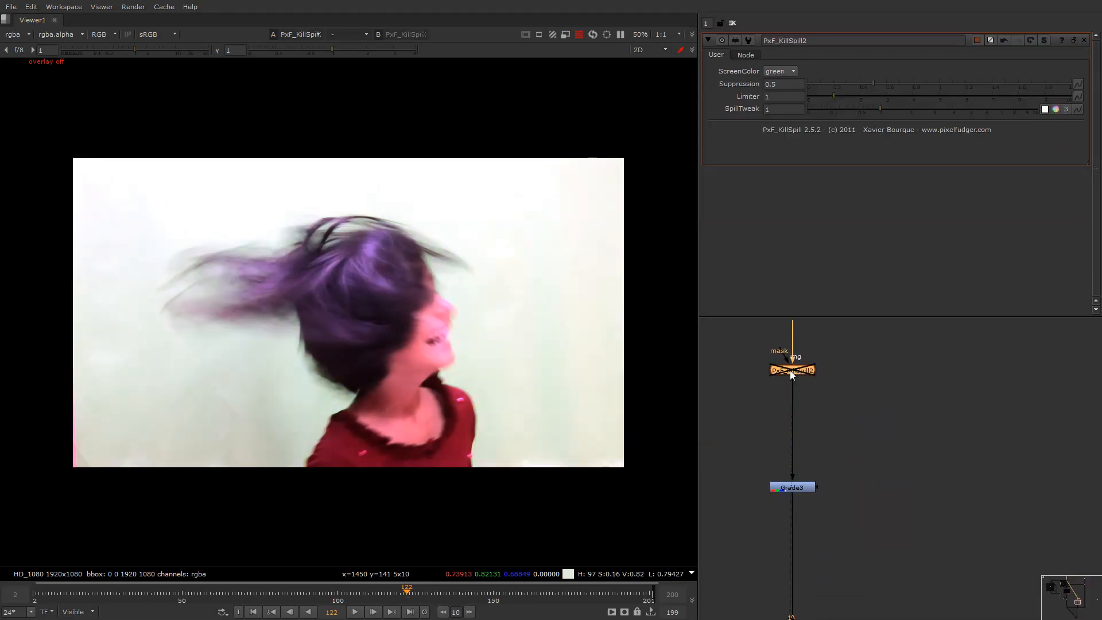
pyautogui.press('d')
# View Grade3 below the spill suppression and open its properties to examine the gamma adjustment.
pyautogui.moveTo(740, 421); pyautogui.dragTo(841, 451)
pyautogui.press('1')
pyautogui.doubleClick(789, 428)
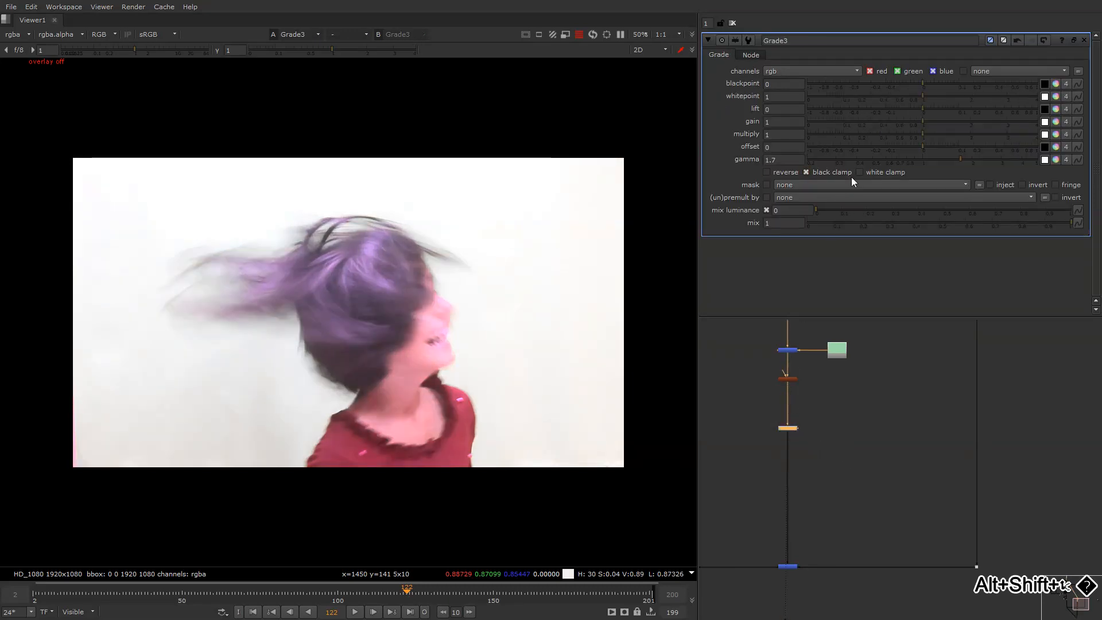
pyautogui.moveTo(741, 443); pyautogui.dragTo(778, 370, button='middle')
# View Merge5, where the divided plate joins the background, and toggle the node off and on.
pyautogui.moveTo(762, 412); pyautogui.dragTo(852, 499)
pyautogui.press('1')
pyautogui.moveTo(867, 434); pyautogui.dragTo(762, 529)
pyautogui.press('d')
pyautogui.press('d')
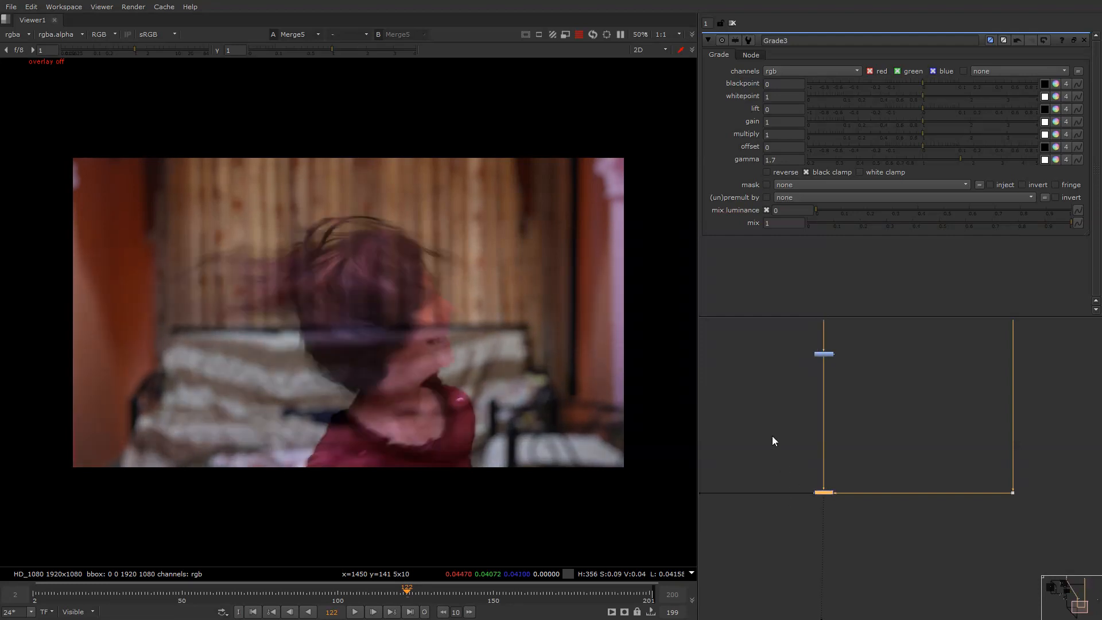
# View the composite at Merge1 and at the Crop1 node directly below it.
pyautogui.hotkey('alt', 'shift', 's')
pyautogui.scroll(-6, 819, 409)
pyautogui.click(763, 463)
pyautogui.press('2')
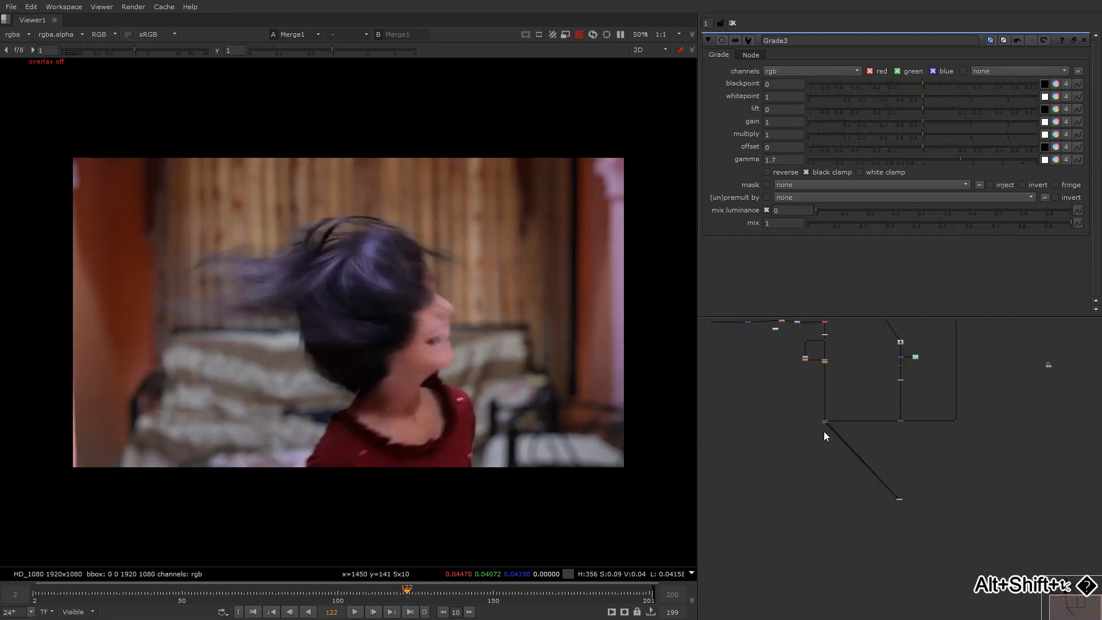
pyautogui.scroll(6, 855, 417)
pyautogui.press('1')
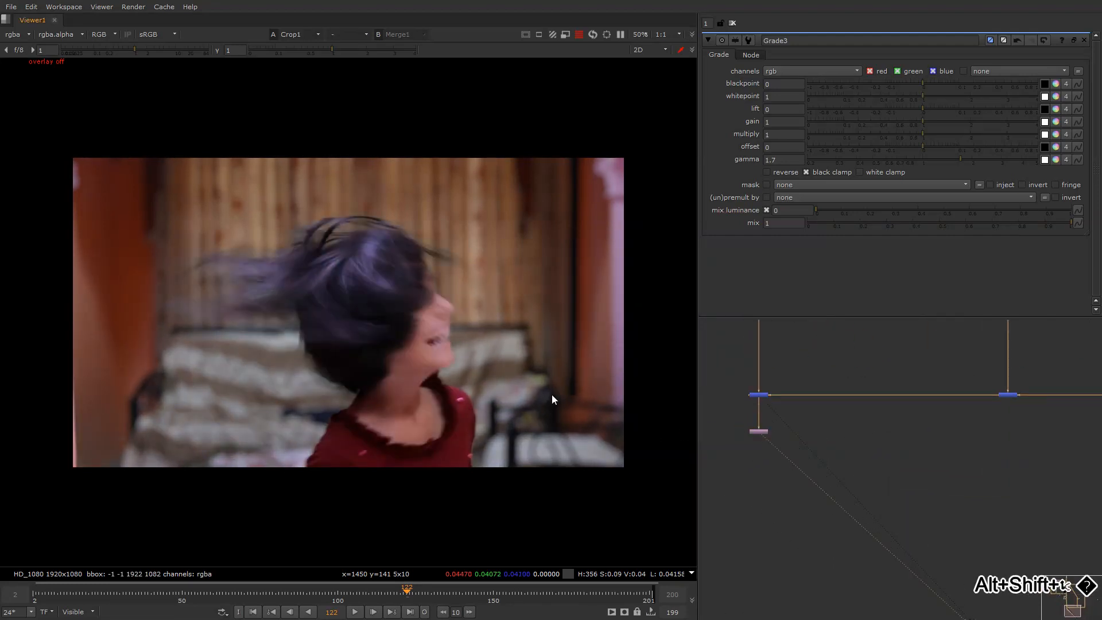
# Examine the Crop1 result in its green and blue channels.
pyautogui.press('g')
pyautogui.press('b')
pyautogui.press('b')
# Look back up the node graph past the Despill section and view the original plate at Dot1.
pyautogui.click(797, 398)
pyautogui.scroll(-4, 854, 401)
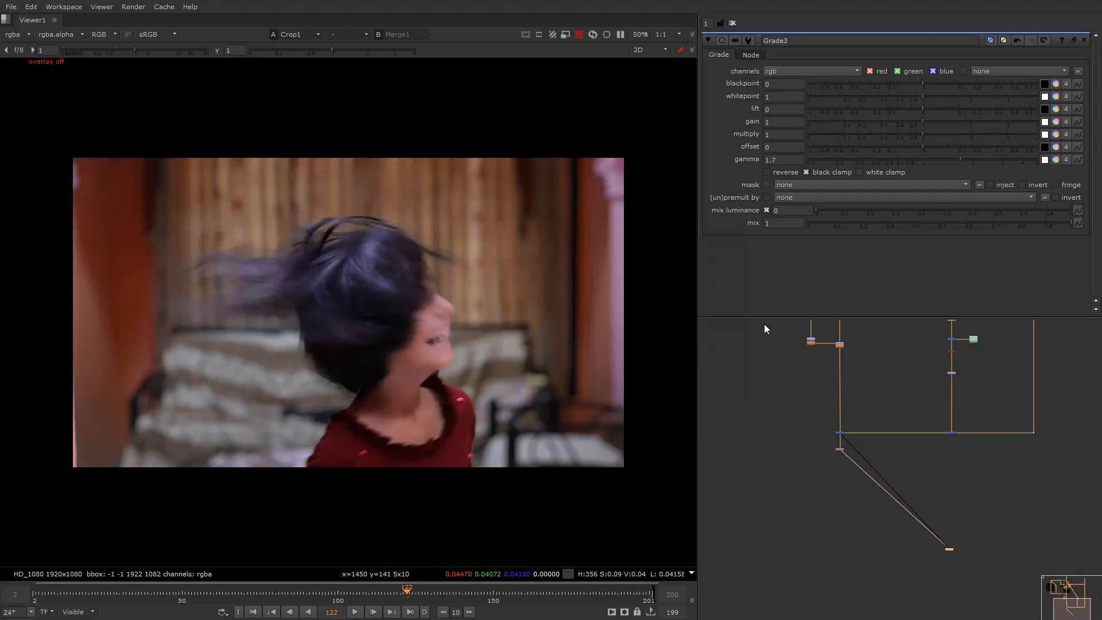
pyautogui.moveTo(793, 371); pyautogui.dragTo(792, 464, button='middle')
pyautogui.scroll(4, 791, 388)
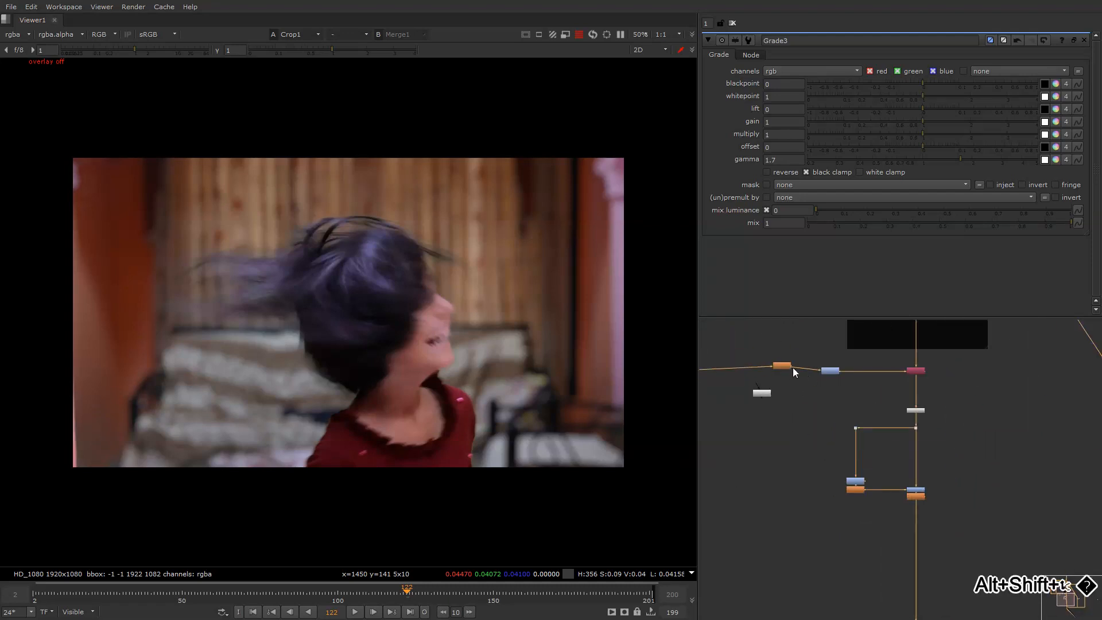
pyautogui.scroll(-7, 799, 371)
pyautogui.moveTo(806, 365); pyautogui.dragTo(751, 465, button='middle')
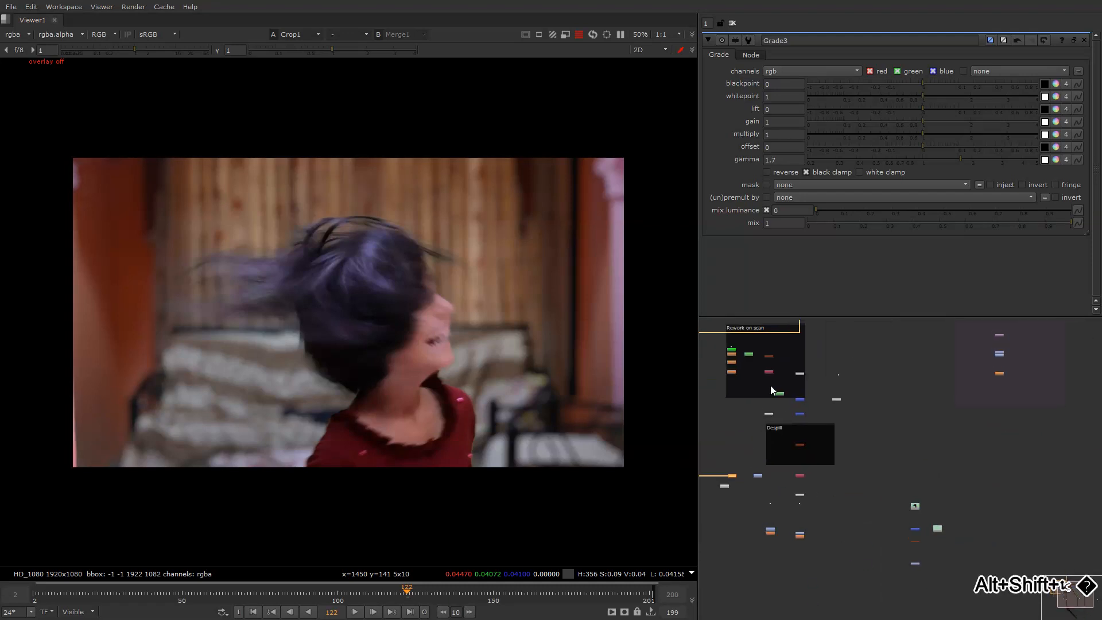
pyautogui.moveTo(771, 333); pyautogui.dragTo(761, 380, button='middle')
pyautogui.scroll(5, 762, 379)
pyautogui.moveTo(789, 364); pyautogui.dragTo(836, 396)
pyautogui.press('1')
# Return to the end of the node graph and view the finished composite at Crop1.
pyautogui.scroll(-4, 831, 393)
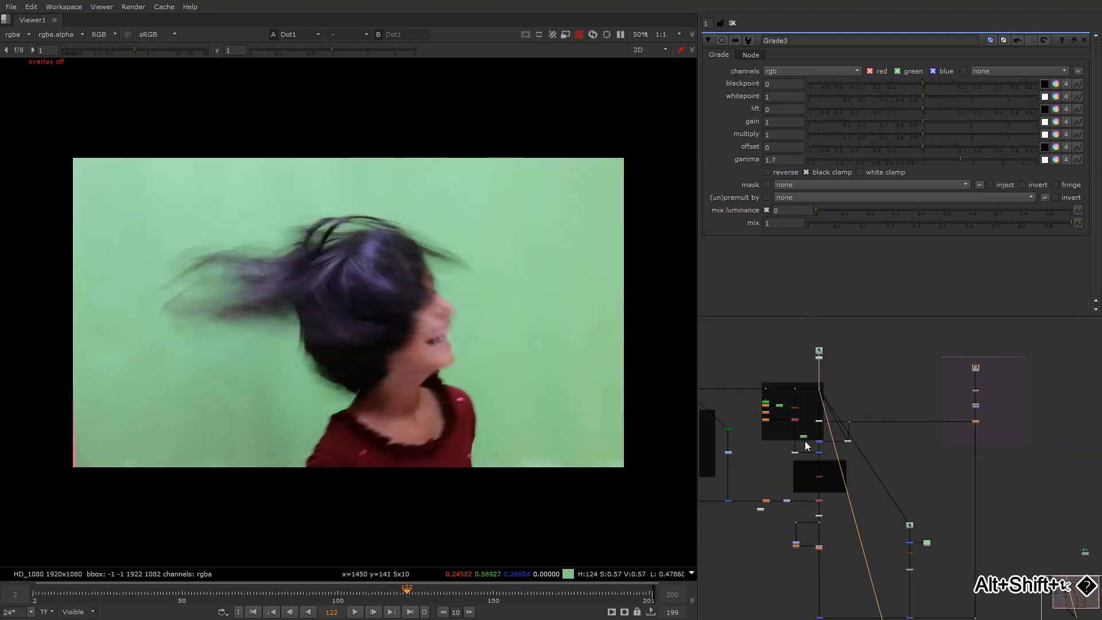
pyautogui.moveTo(815, 532); pyautogui.dragTo(772, 391, button='middle')
pyautogui.moveTo(770, 456); pyautogui.dragTo(730, 424, button='middle')
pyautogui.scroll(2, 767, 453)
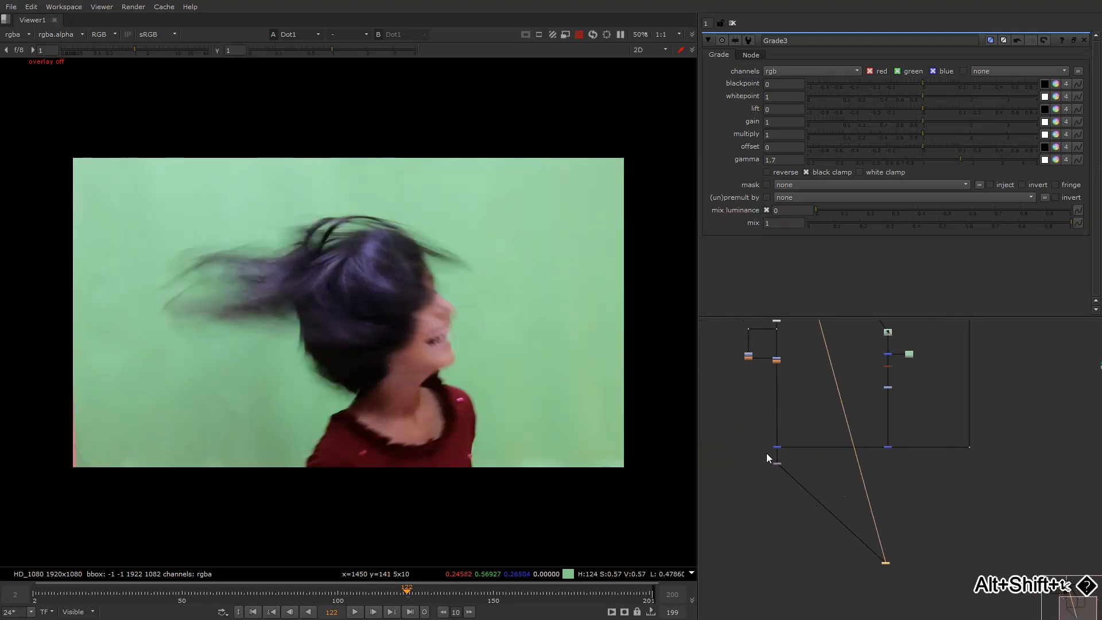
pyautogui.click(768, 454)
pyautogui.scroll(2, 769, 455)
pyautogui.moveTo(754, 455); pyautogui.dragTo(786, 473)
pyautogui.press('1')
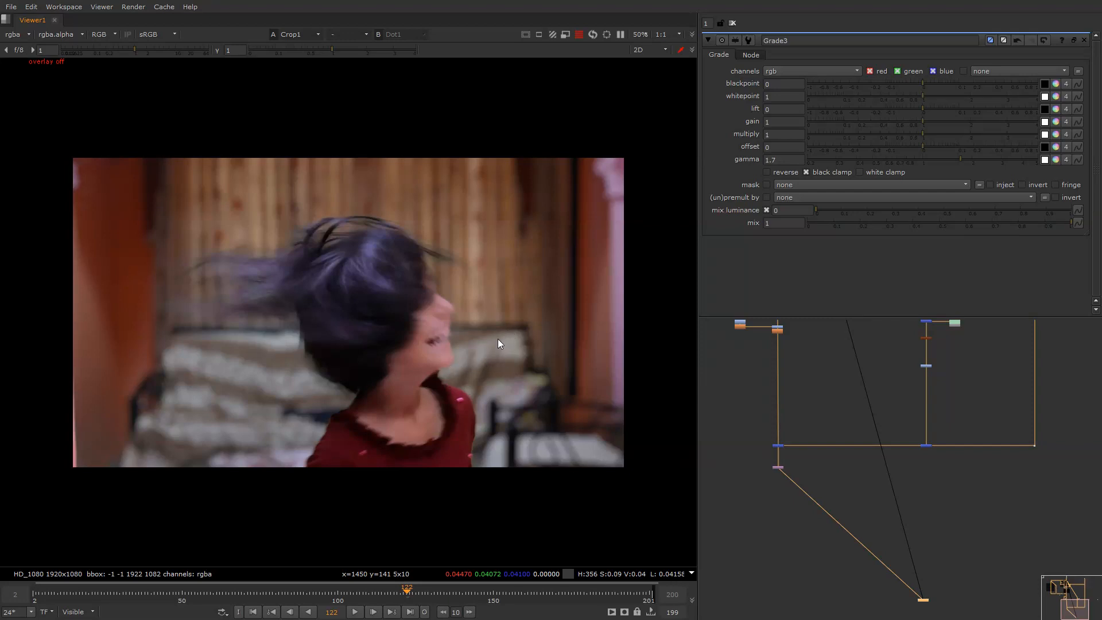
# Compare the original Dot1 plate with the Crop1 composite and look at the whole frame at a smaller size.
pyautogui.press('2')
pyautogui.press('1')
pyautogui.hotkey('alt', 'shift', 's')
pyautogui.scroll(-3, 487, 411)
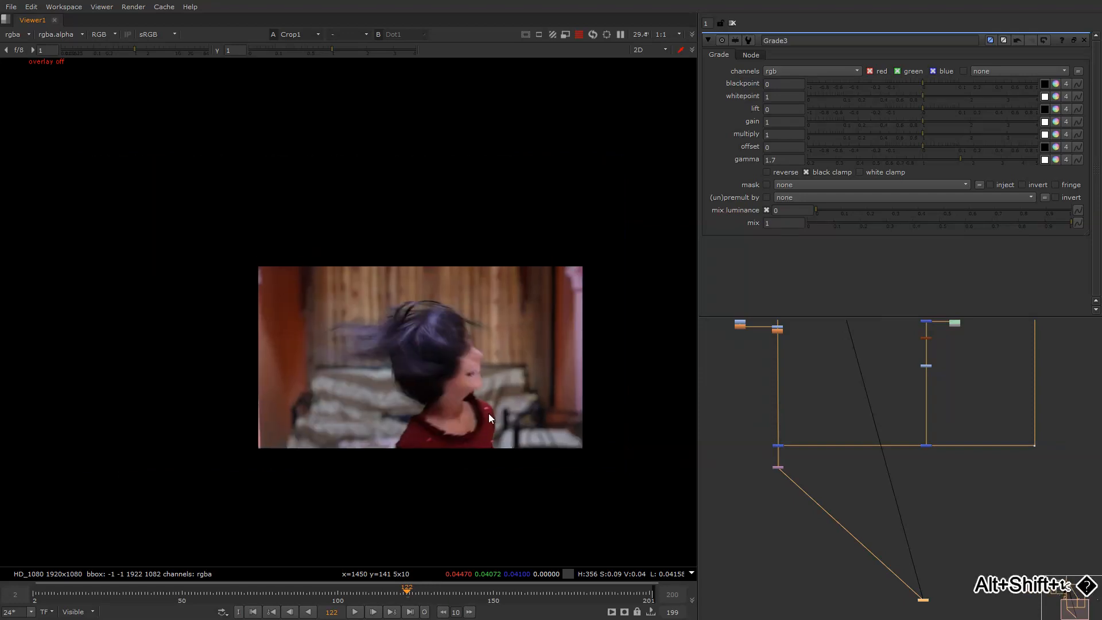